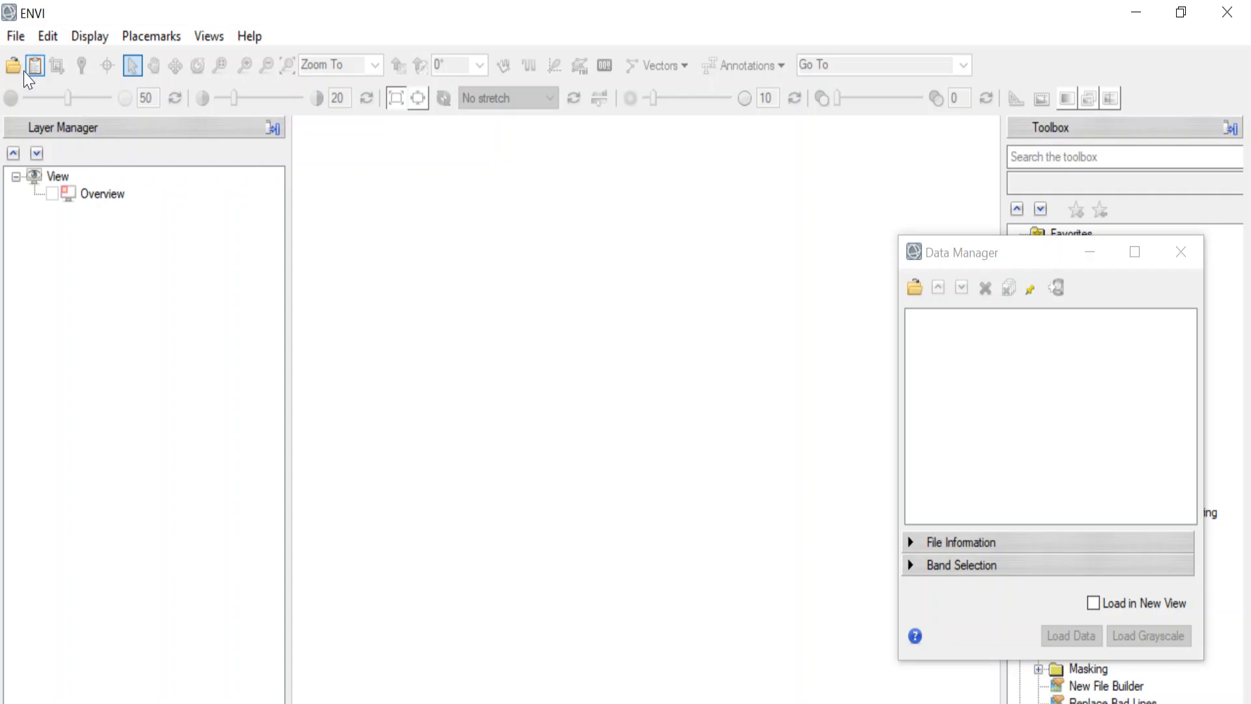
click(13, 66)
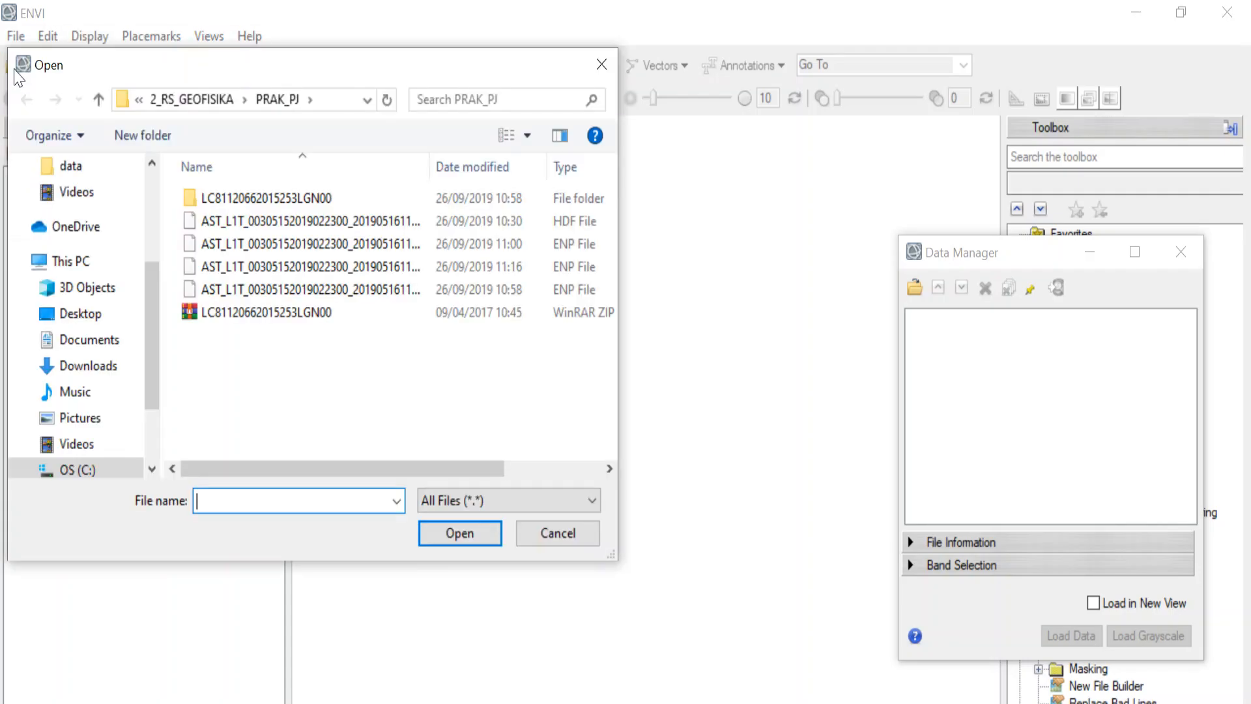
drag(196, 65, 266, 68)
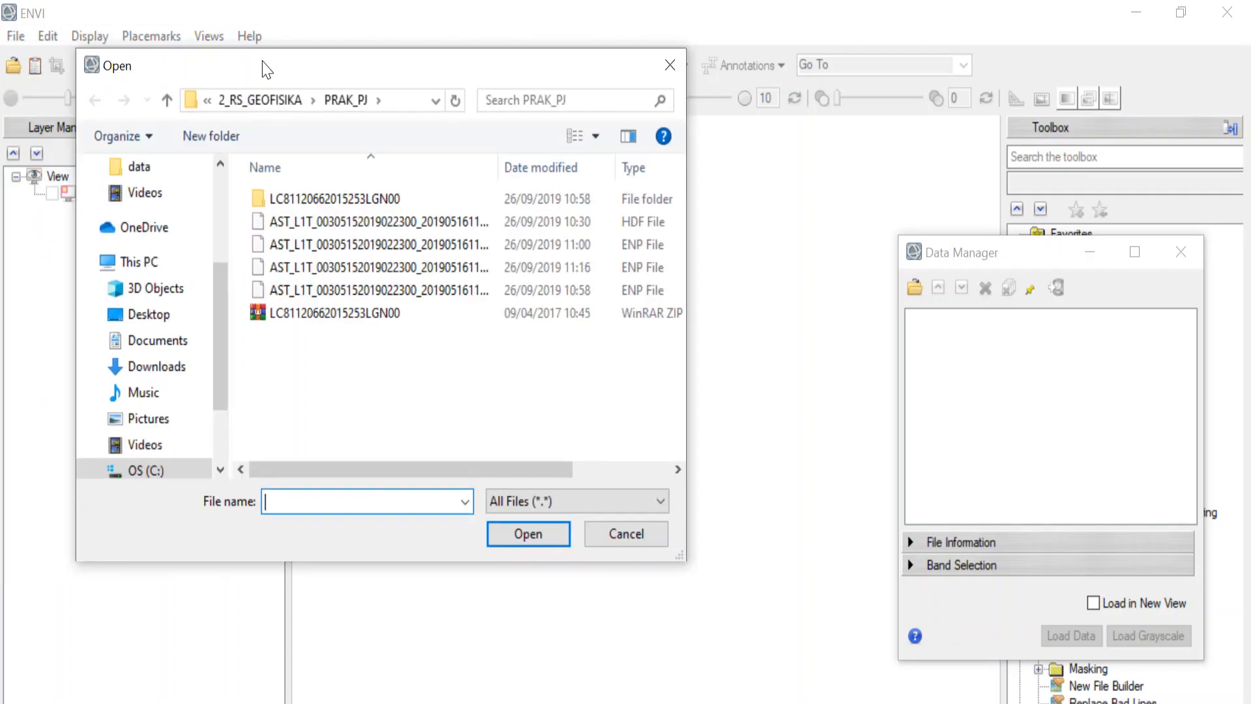
double_click(339, 212)
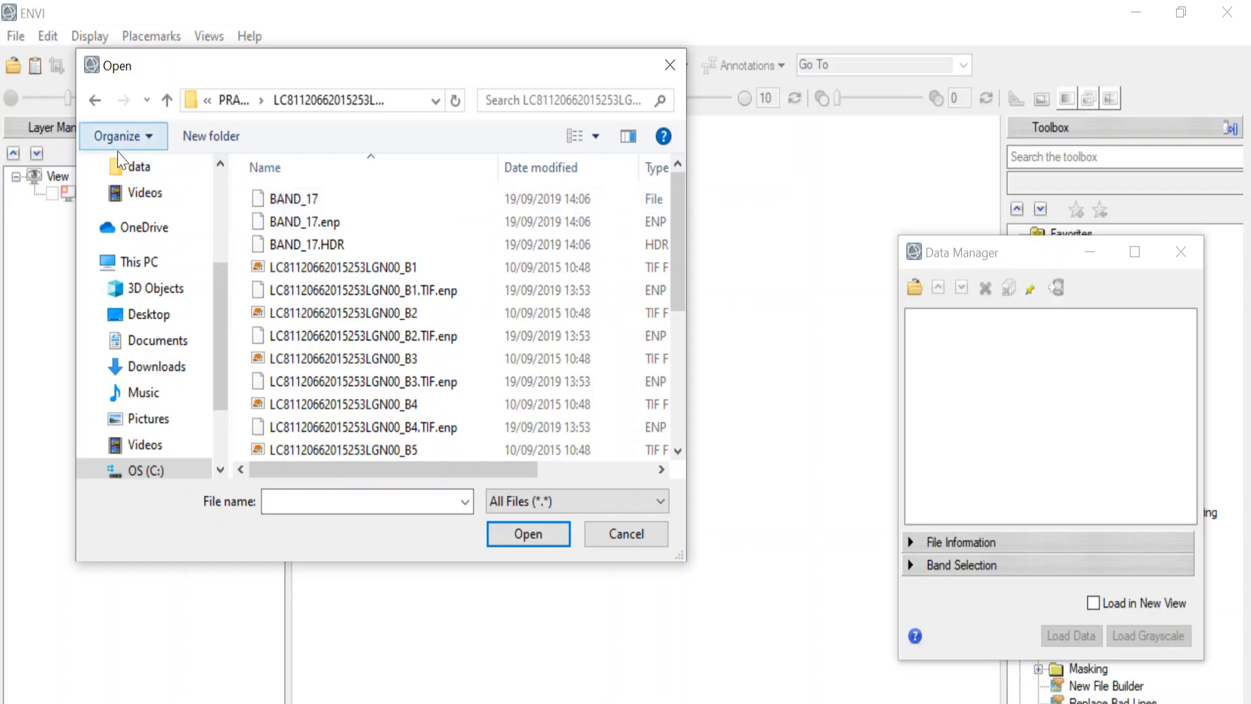
click(96, 100)
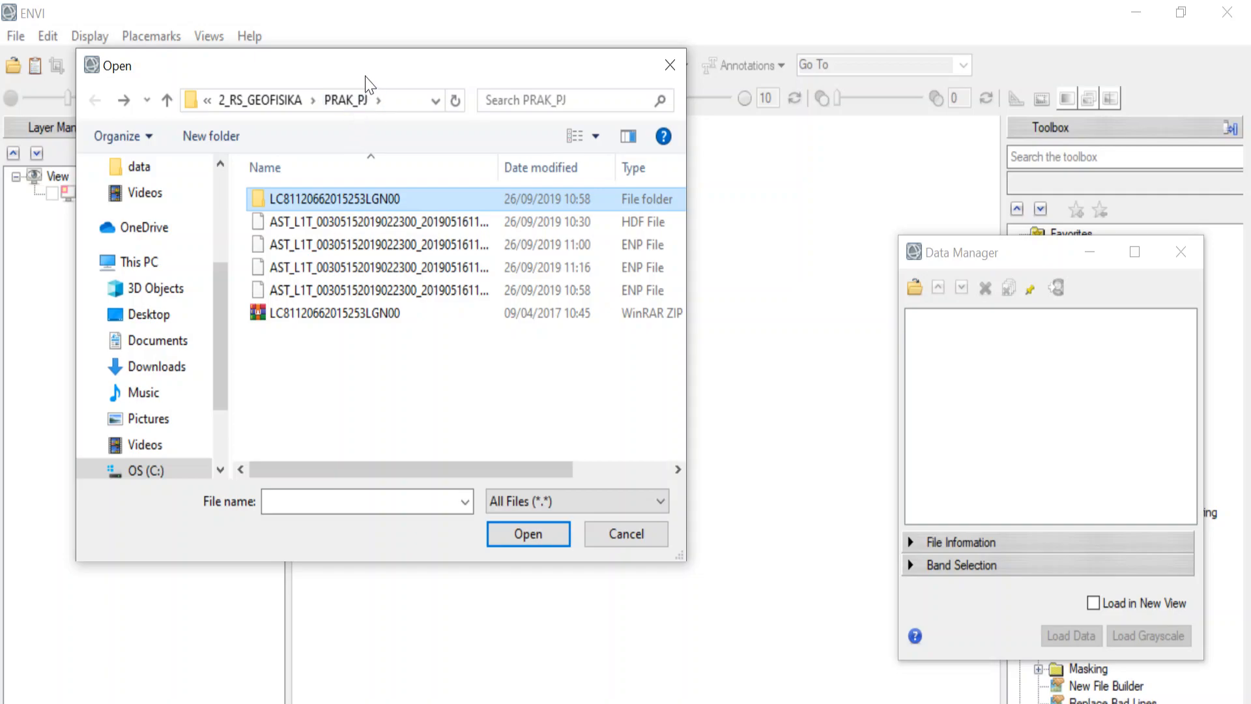
click(670, 65)
click(18, 36)
click(33, 60)
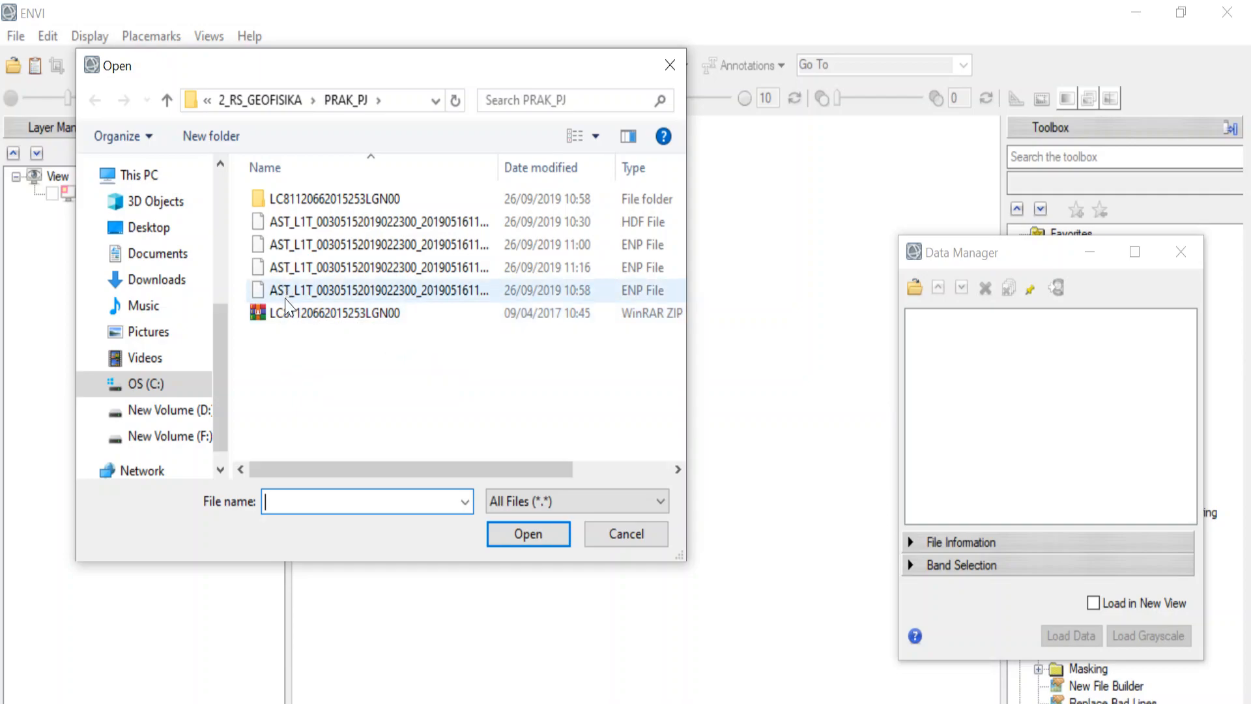
double_click(325, 198)
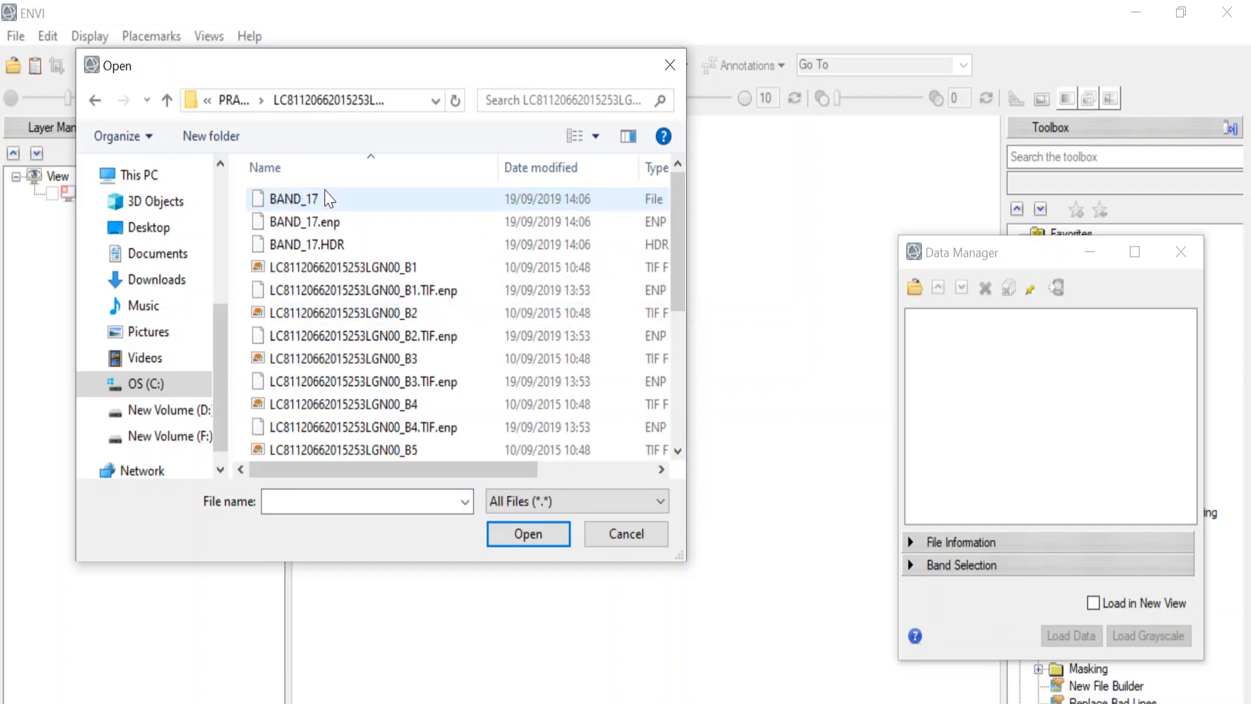
scroll(399, 306, down, 4)
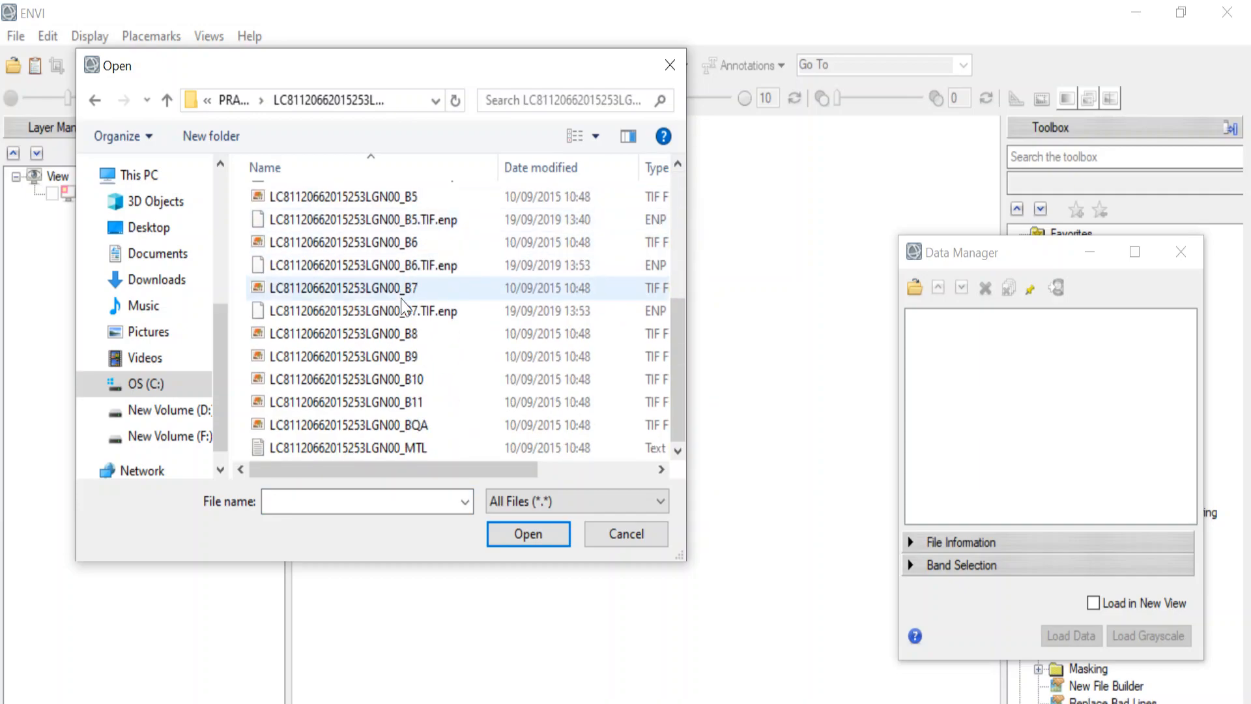
click(400, 447)
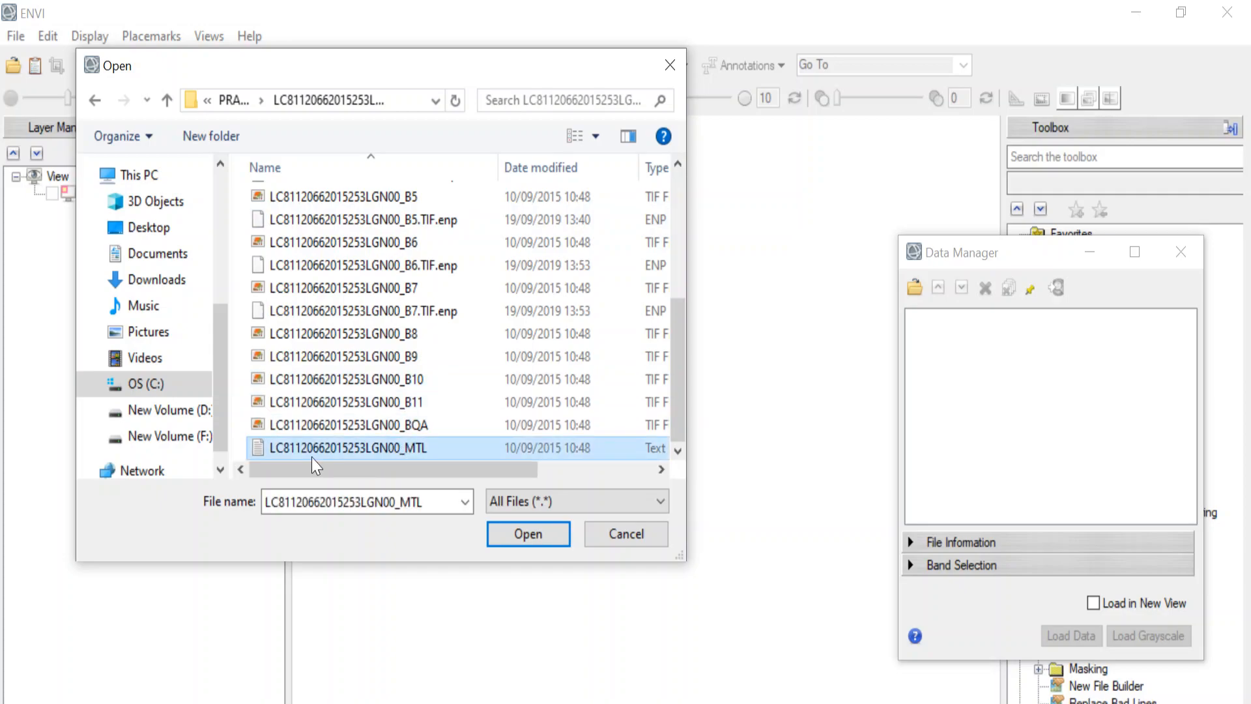
click(530, 534)
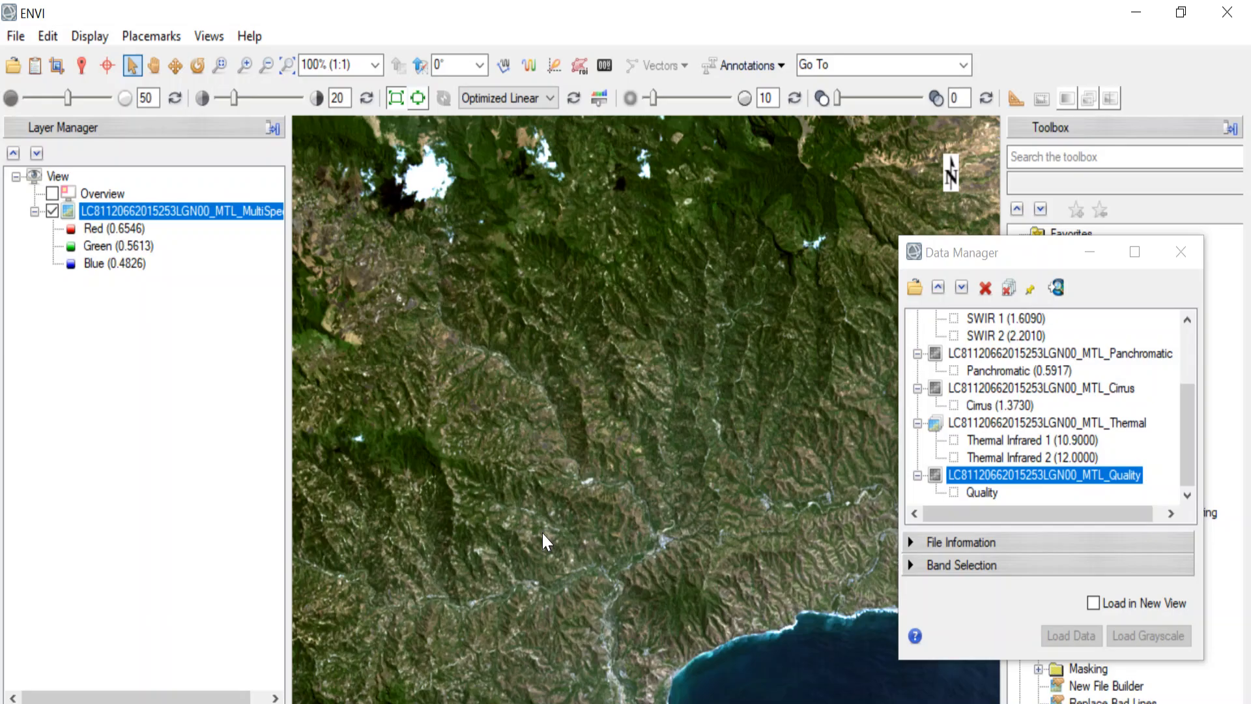
- Fit the whole Landsat scene in the view and examine the island's coastline and interior at several zoom levels
click(287, 64)
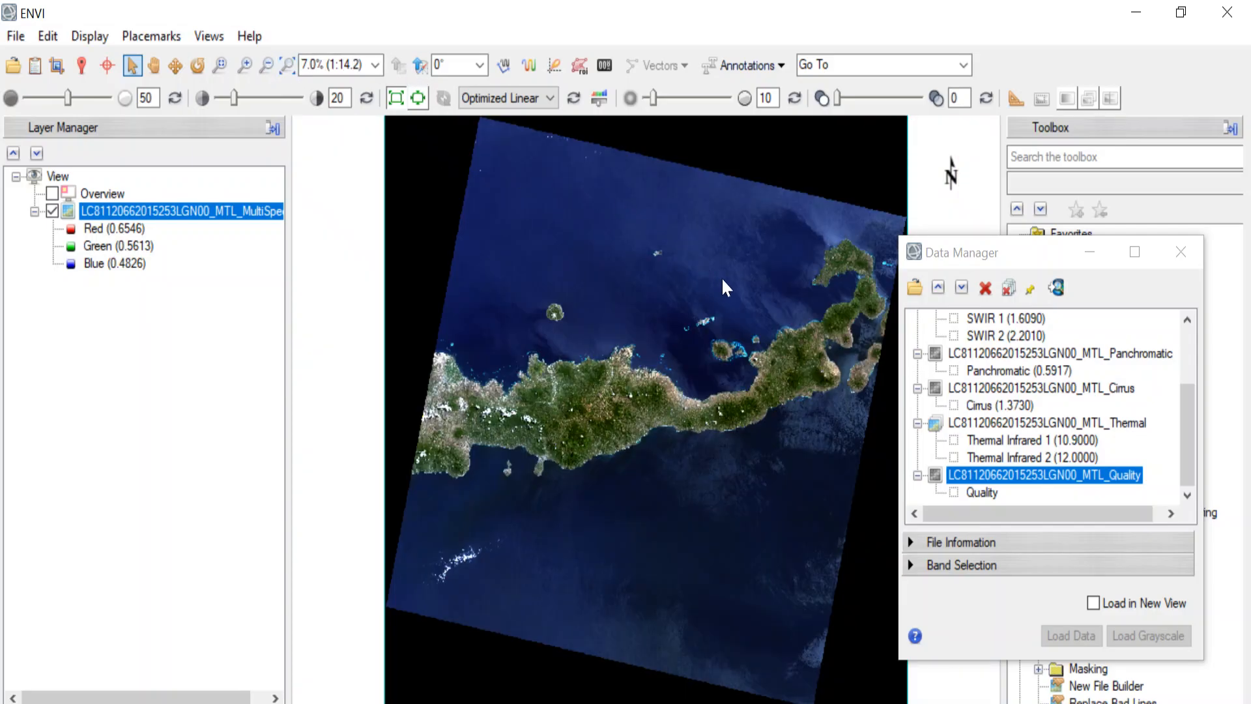
scroll(719, 434, up, 2)
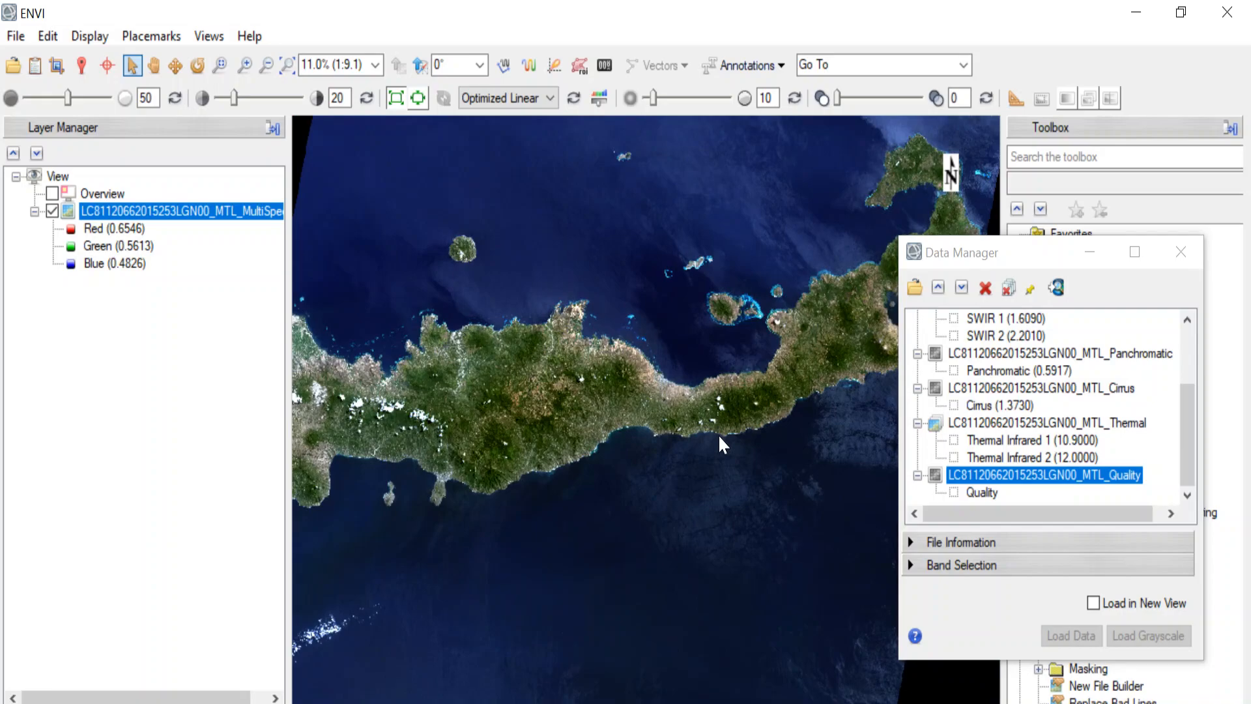
scroll(718, 434, up, 2)
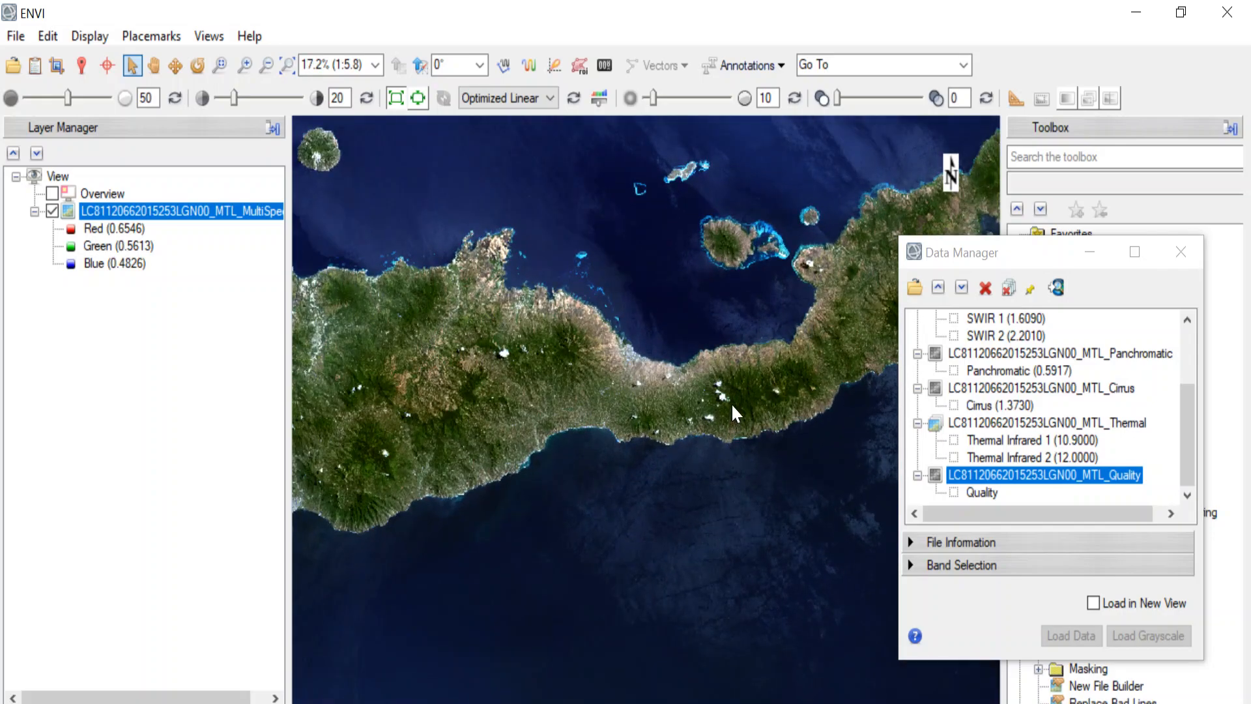
scroll(683, 369, up, 2)
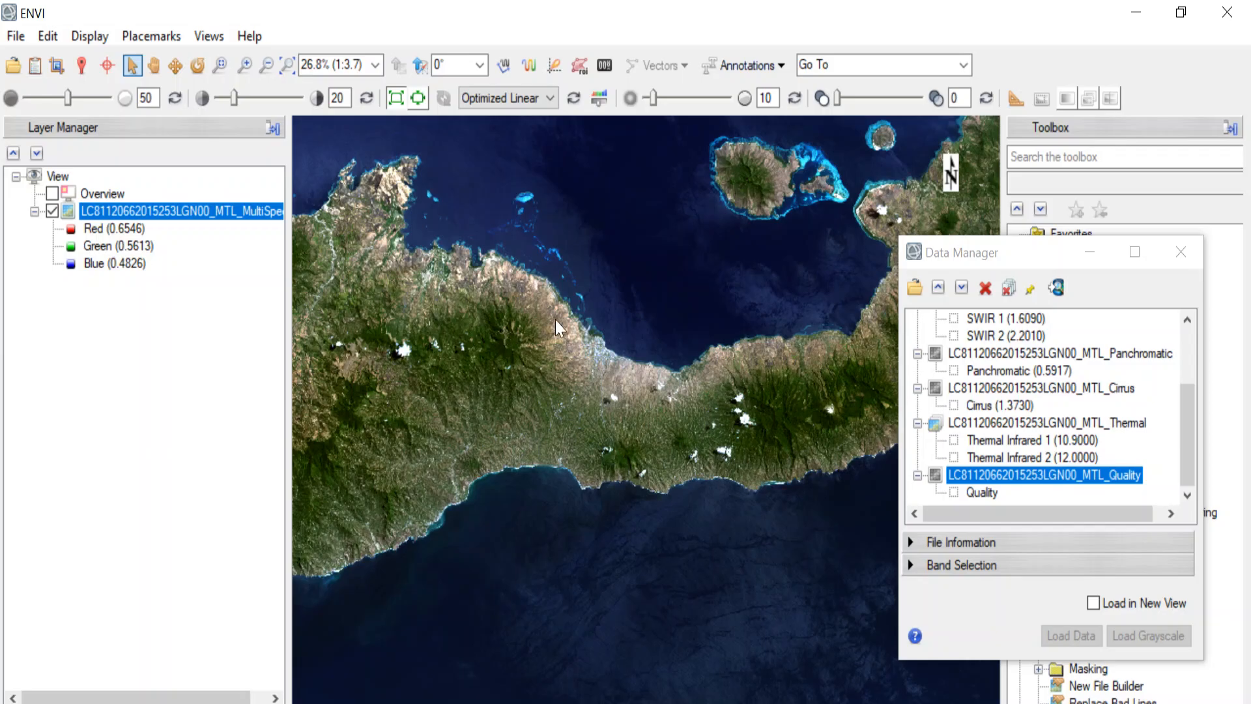
click(1194, 408)
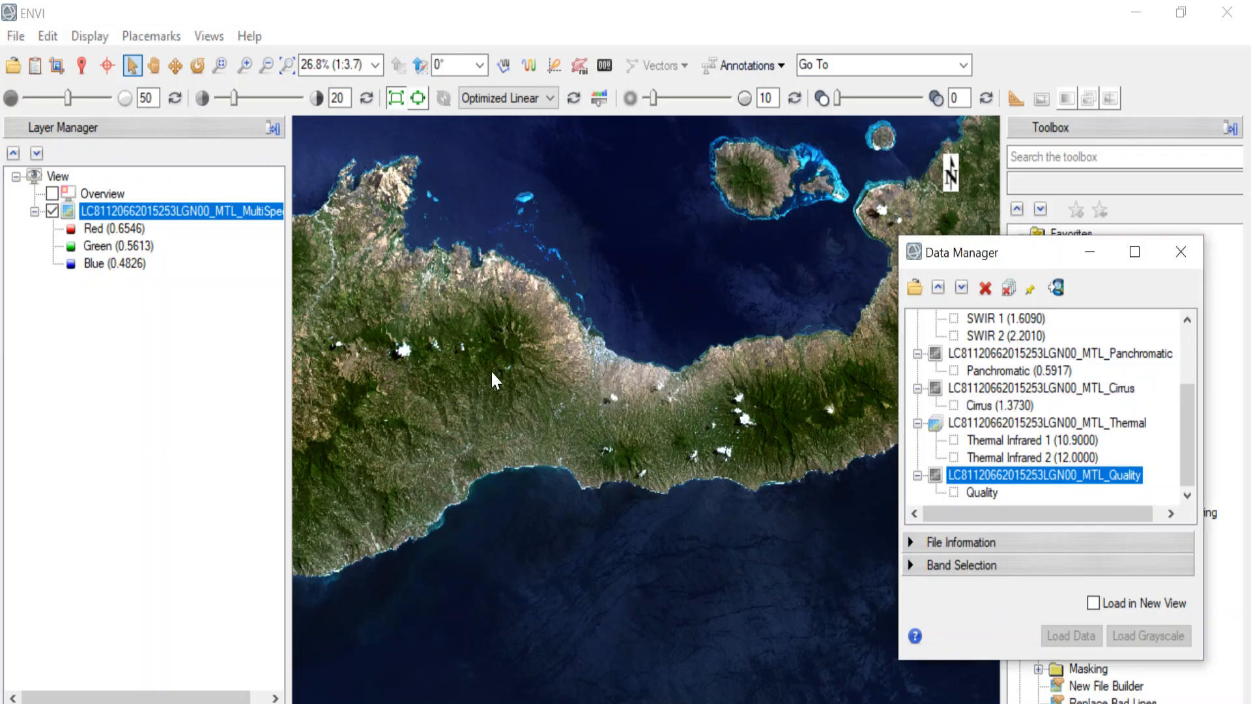
scroll(491, 370, down, 2)
drag(519, 298, 544, 456)
scroll(546, 455, down, 2)
scroll(546, 455, down, 2)
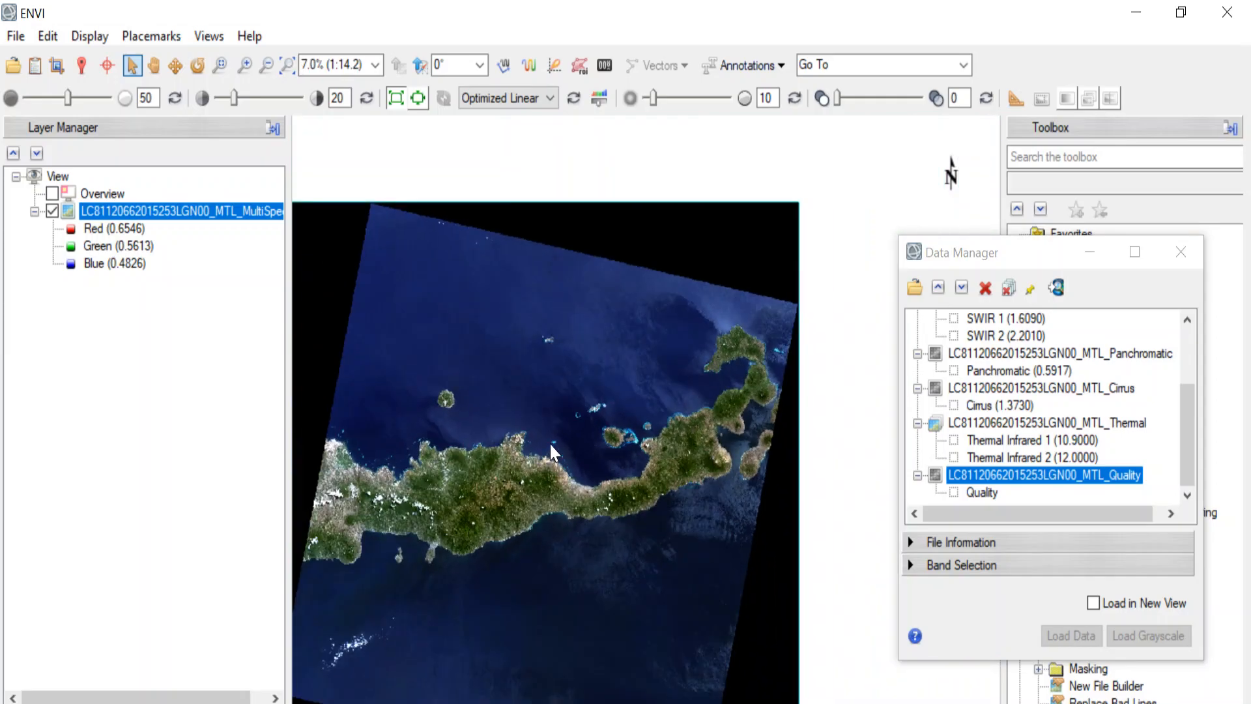
scroll(553, 445, up, 4)
drag(556, 455, 620, 241)
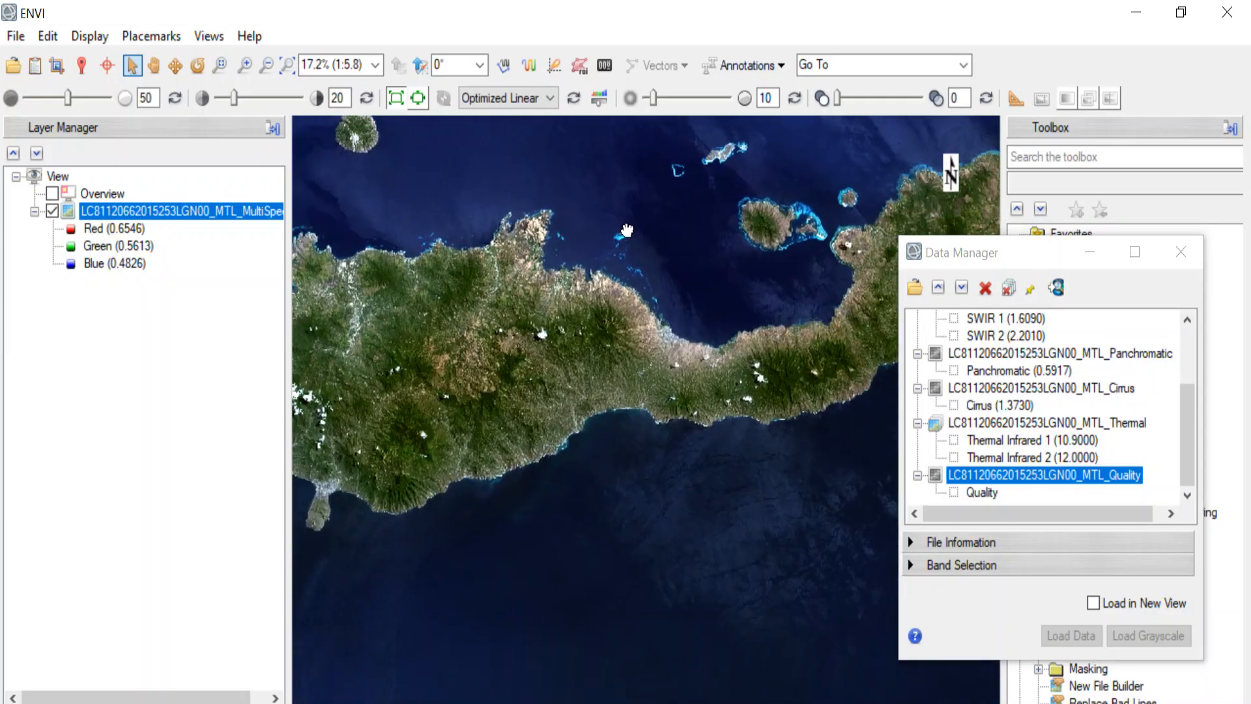
scroll(619, 241, up, 1)
scroll(620, 235, up, 3)
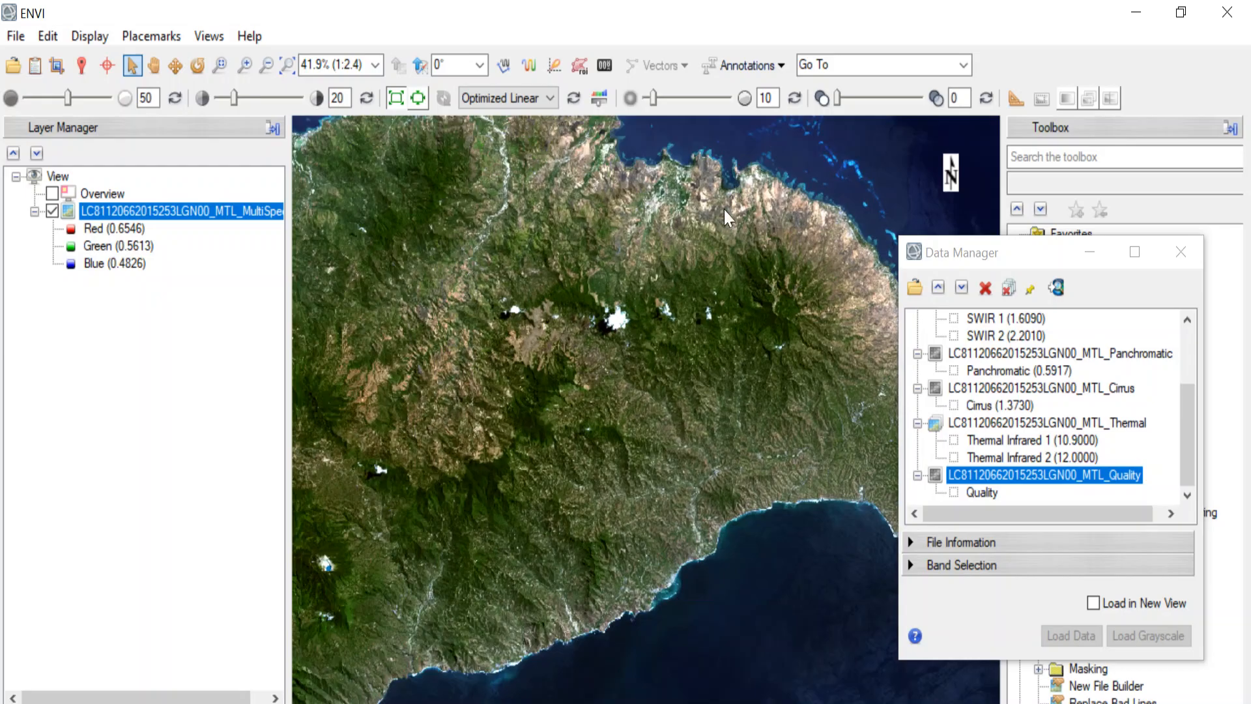
scroll(696, 276, down, 2)
scroll(696, 277, down, 2)
drag(696, 276, 674, 253)
scroll(652, 217, up, 4)
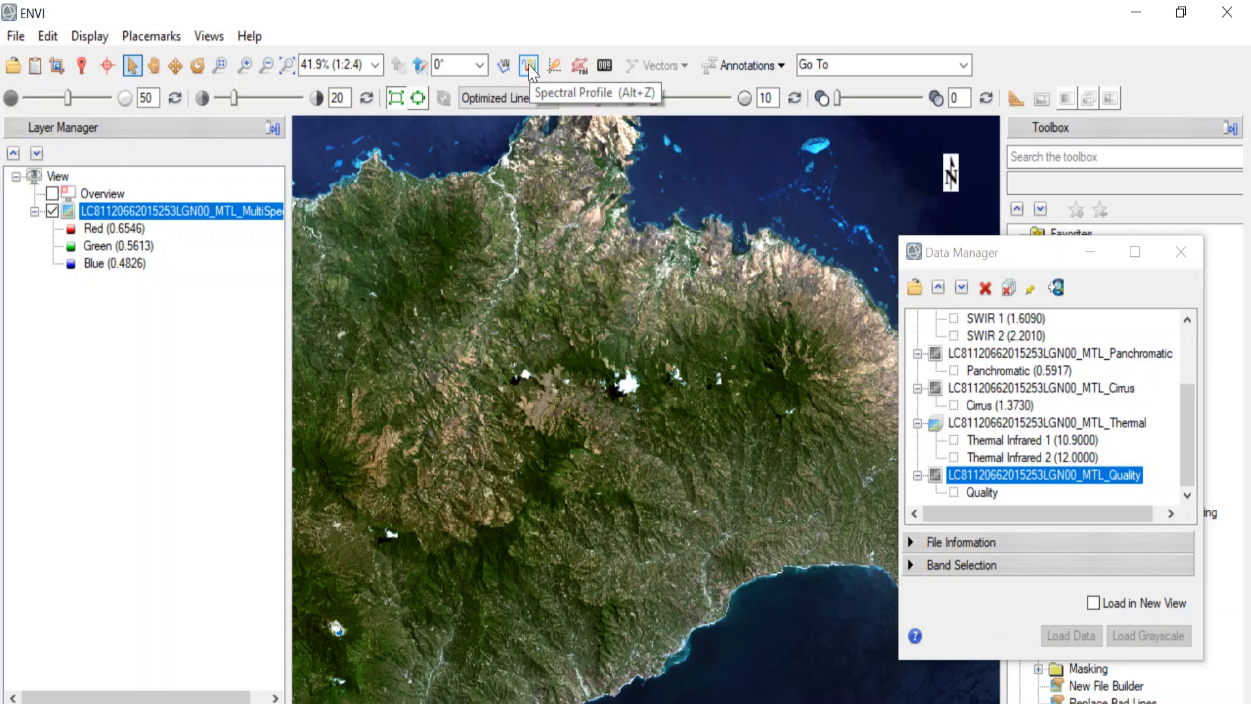
- Show the spectral profile of the multispectral image and sample pixels in the northern bay and across the inland terrain
click(529, 66)
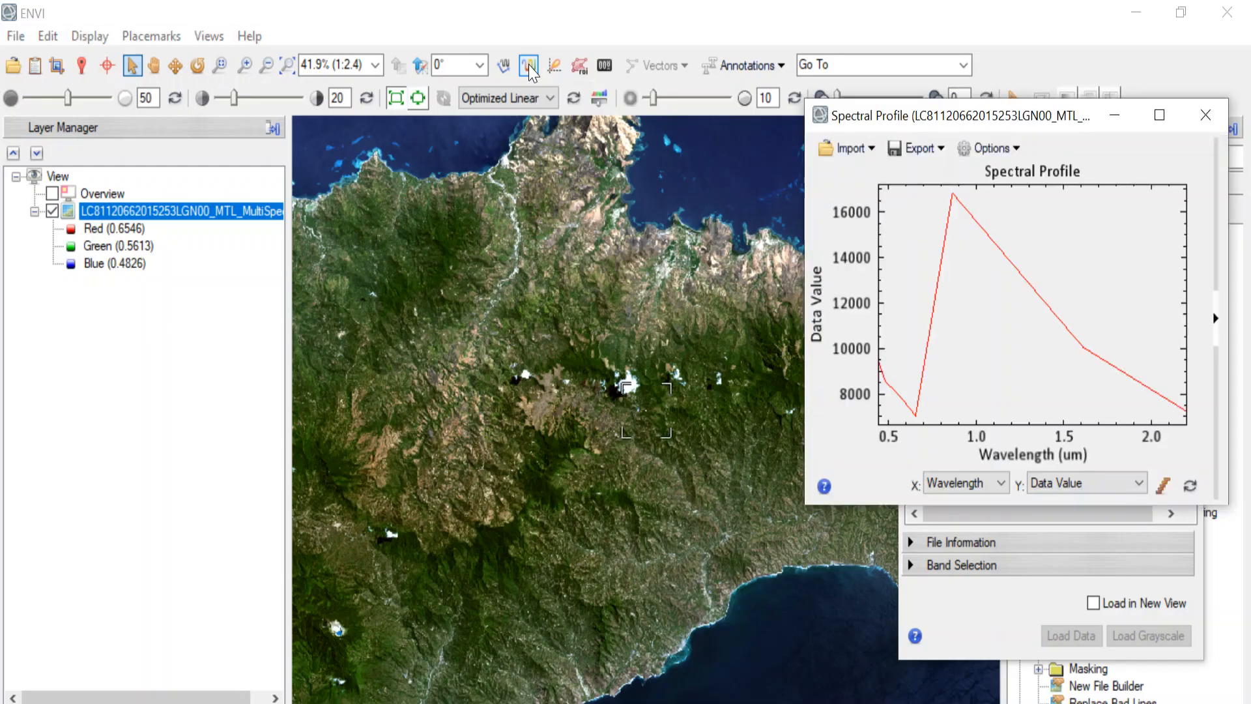
drag(889, 119, 1014, 125)
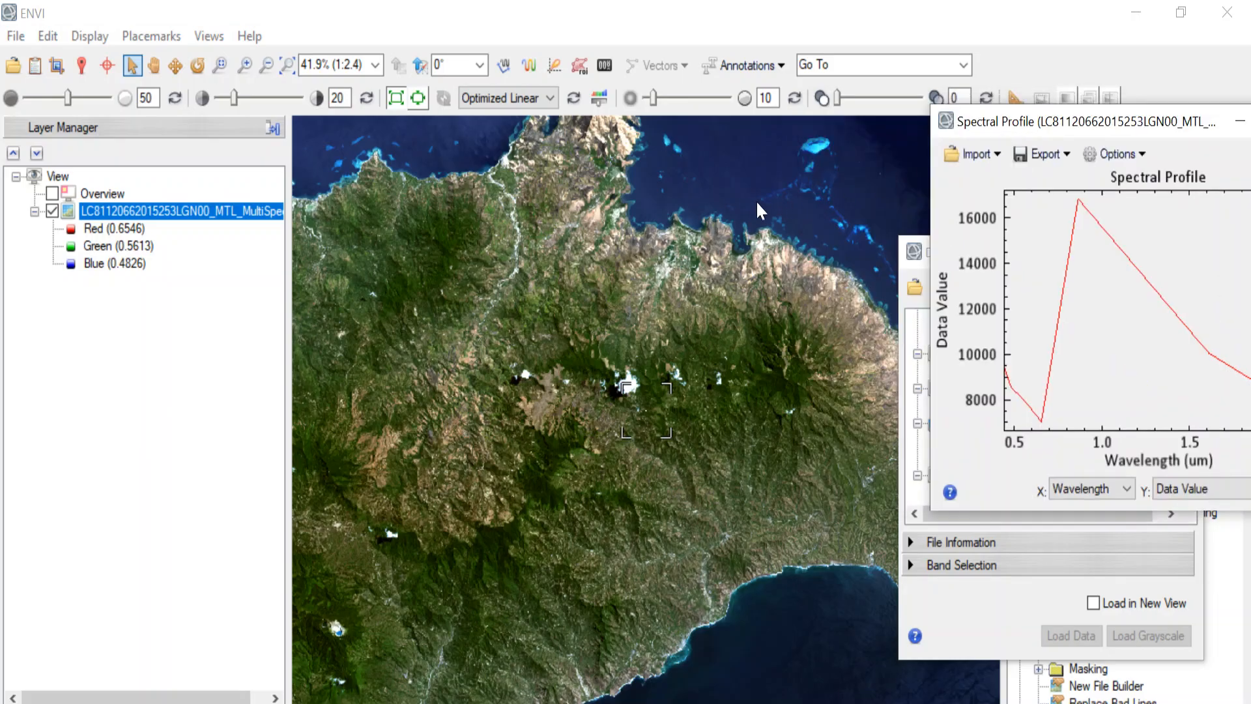
click(709, 190)
mouse_move(707, 188)
mouse_down()
mouse_move(675, 276)
mouse_move(608, 355)
mouse_move(451, 394)
mouse_move(429, 417)
mouse_up()
mouse_move(439, 519)
mouse_down()
mouse_move(608, 569)
mouse_move(591, 573)
mouse_up()
drag(1059, 114, 885, 146)
- Compare the spectral profiles of the dark green forest, brown terrain, southern slopes and southern sea, and minimize the profile window
click(530, 459)
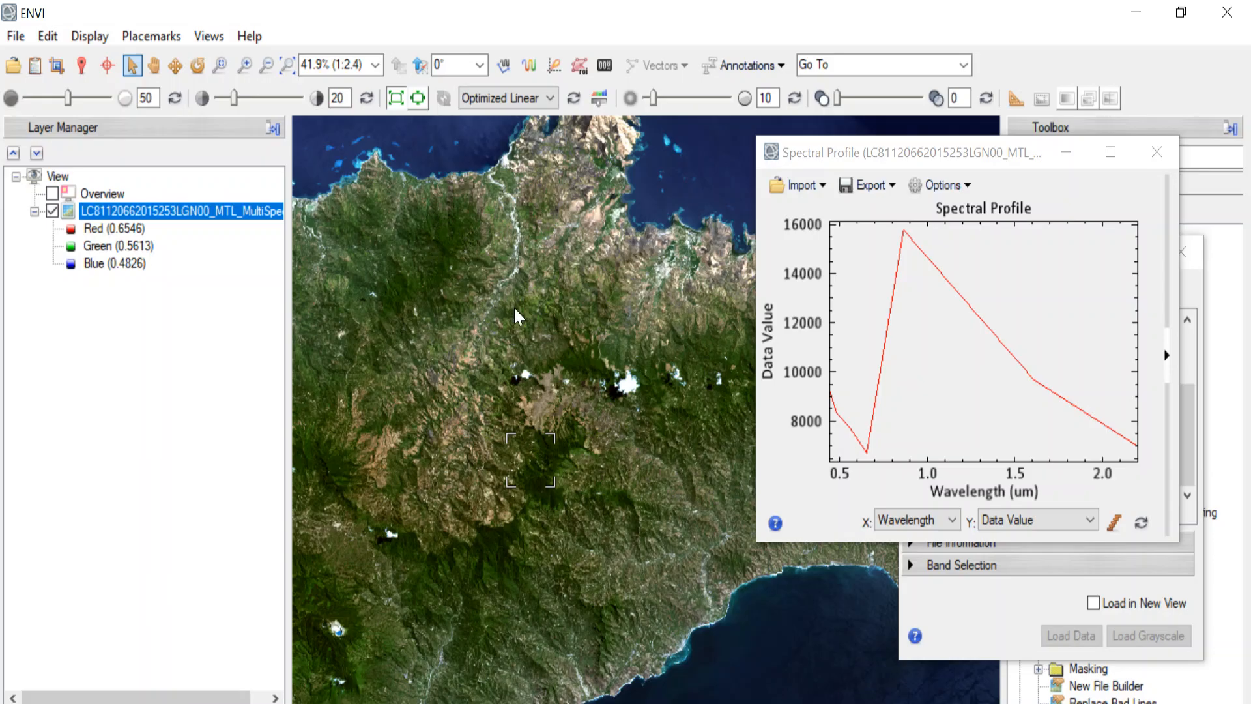
drag(522, 356, 513, 503)
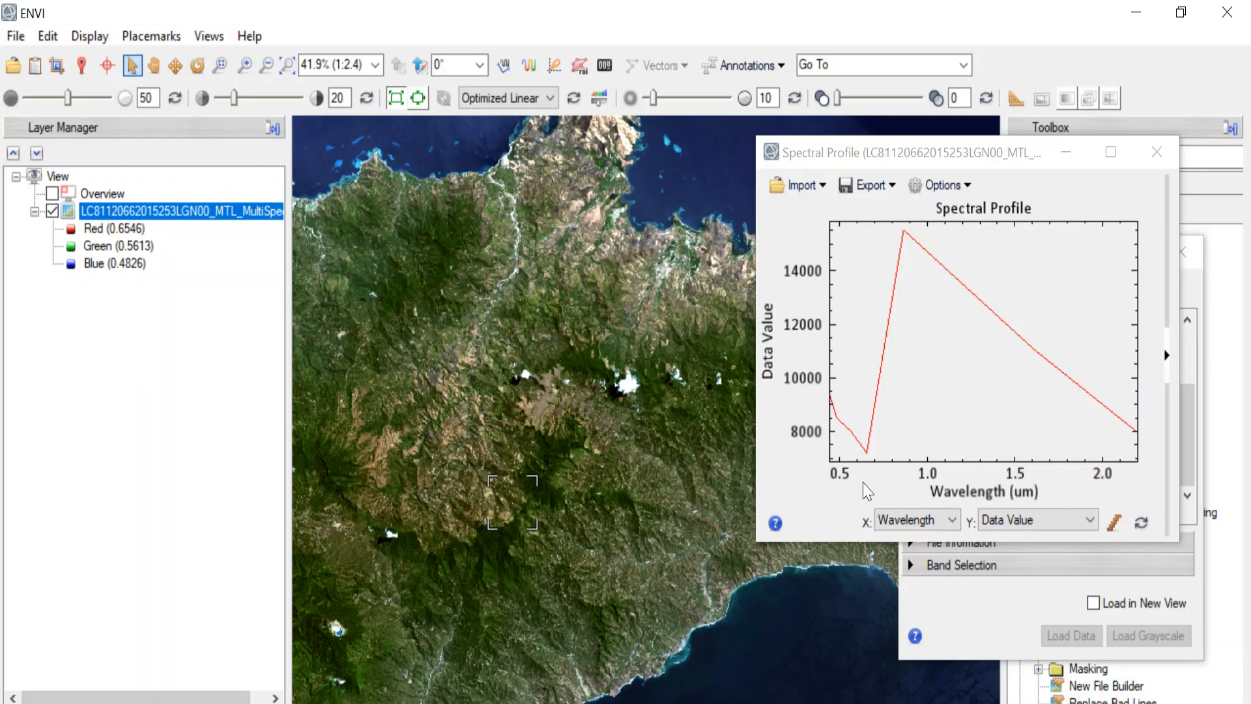
drag(646, 481, 608, 526)
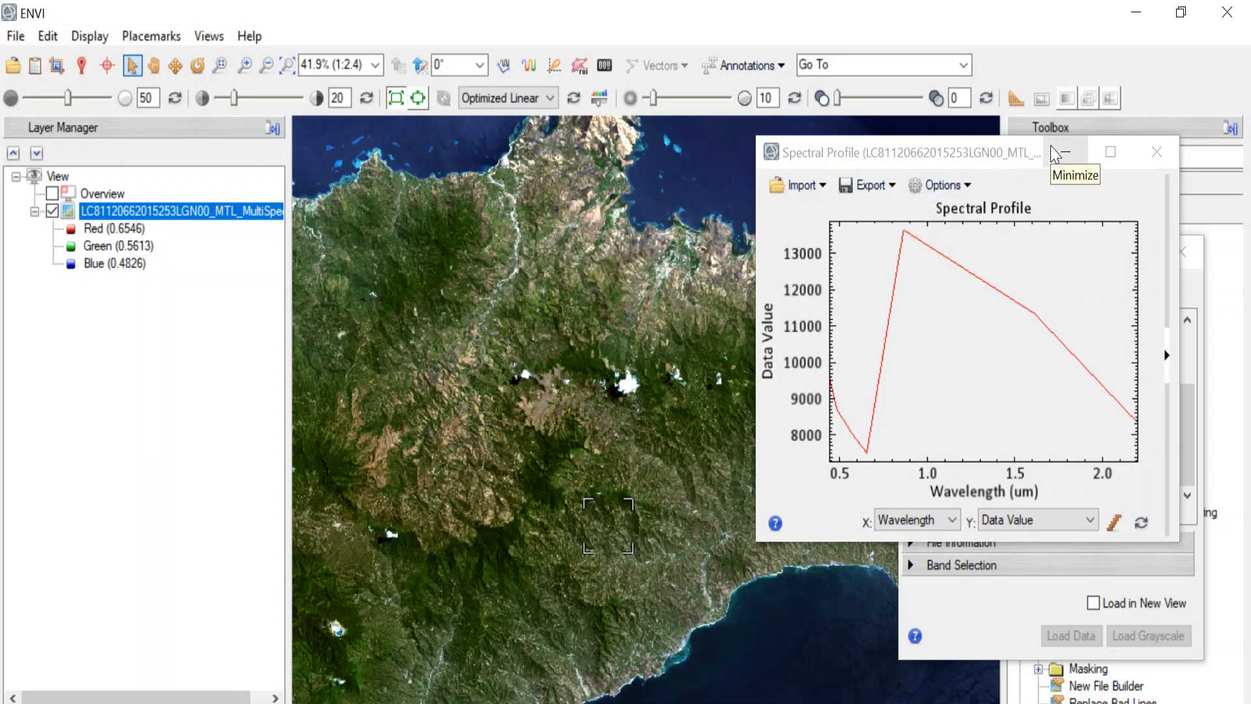
drag(539, 349, 882, 654)
click(1067, 153)
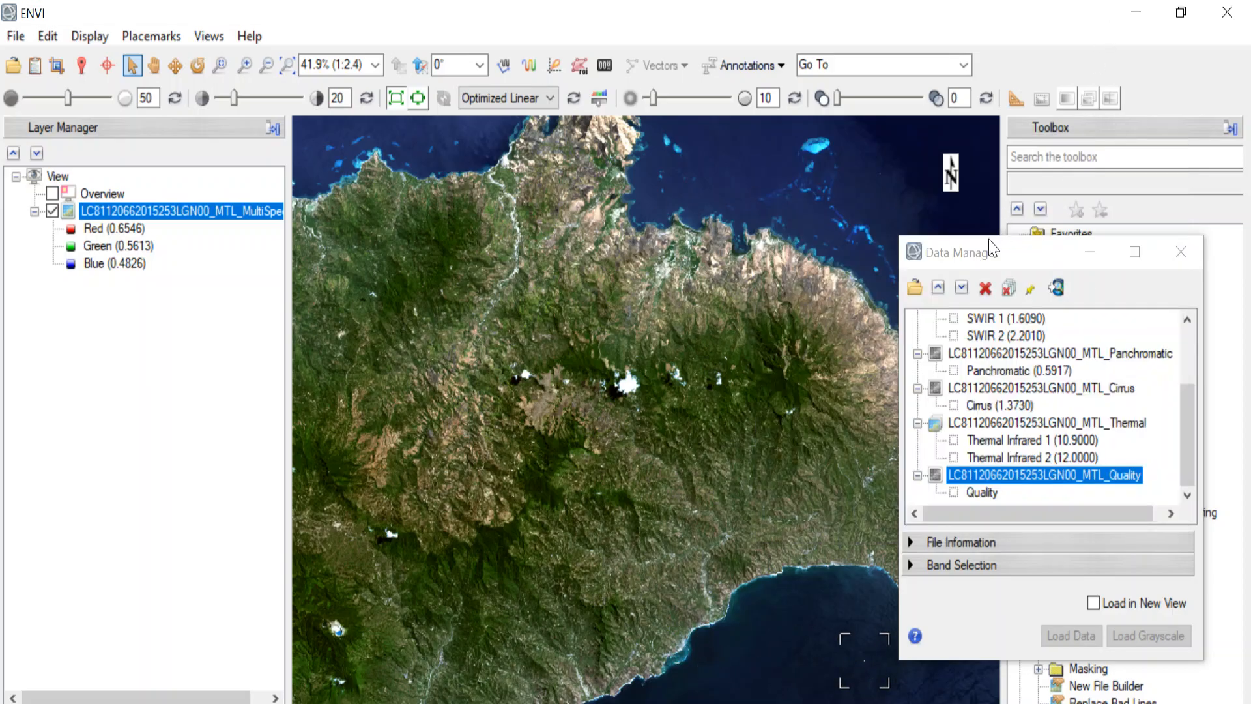
- Close the Data Manager and collapse the Raster Management tool folder
drag(977, 260, 522, 239)
click(725, 232)
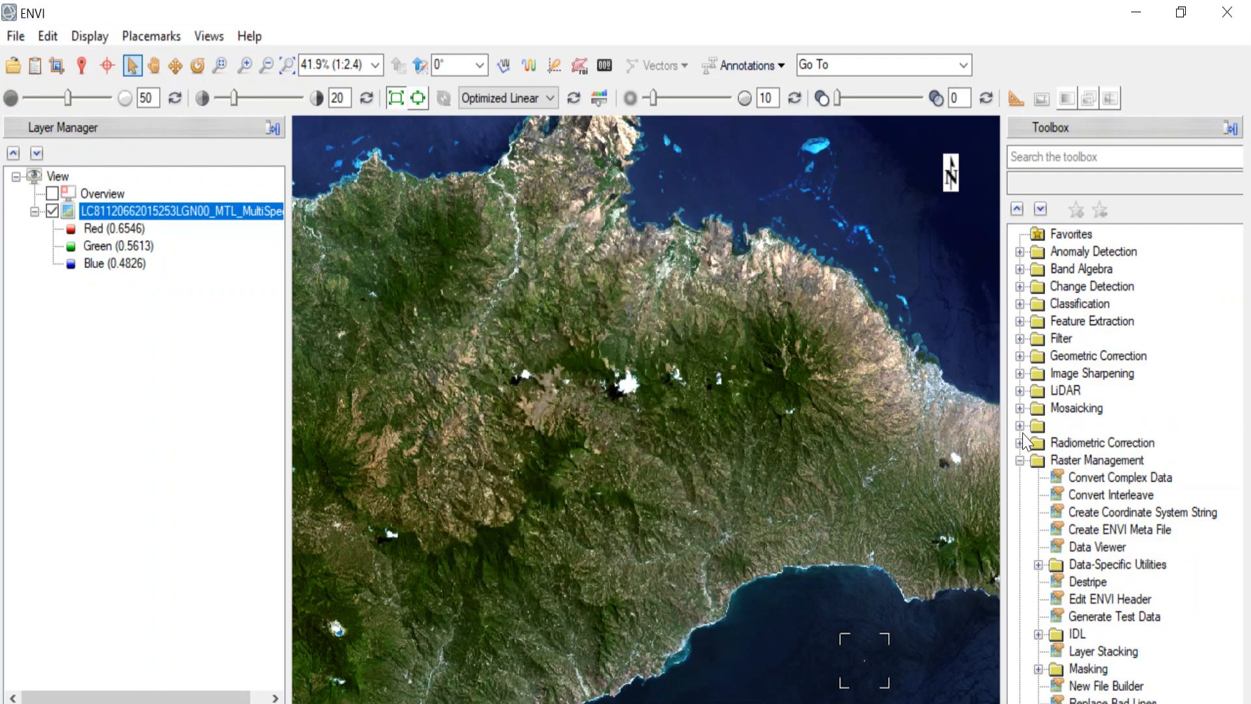
click(1021, 461)
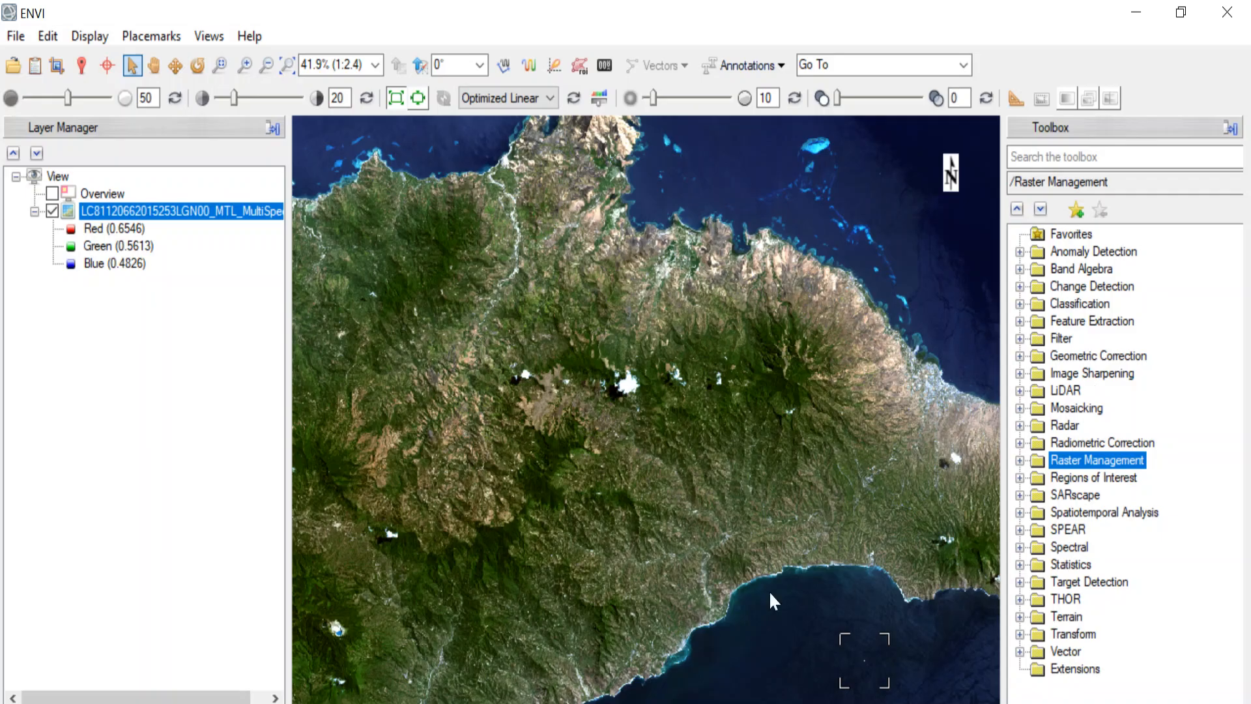
- Review the bands of the loaded Landsat datasets in the Data Manager and close it
scroll(713, 416, down, 3)
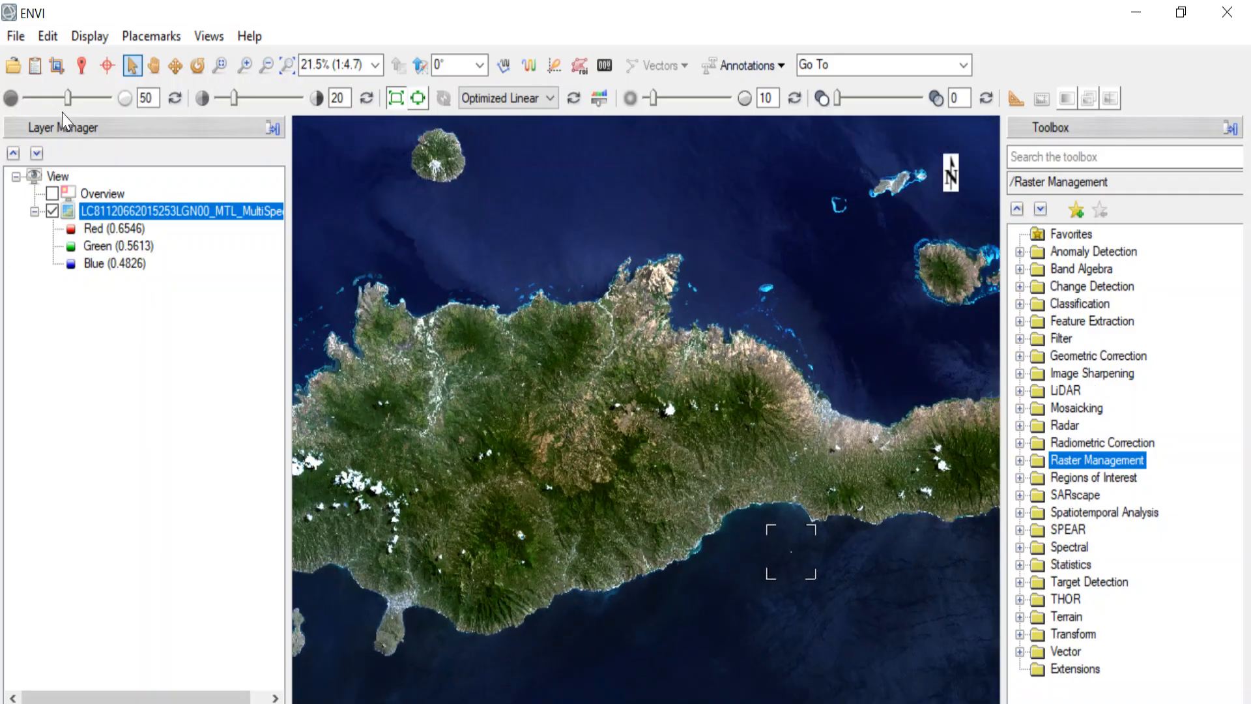
click(35, 64)
click(539, 299)
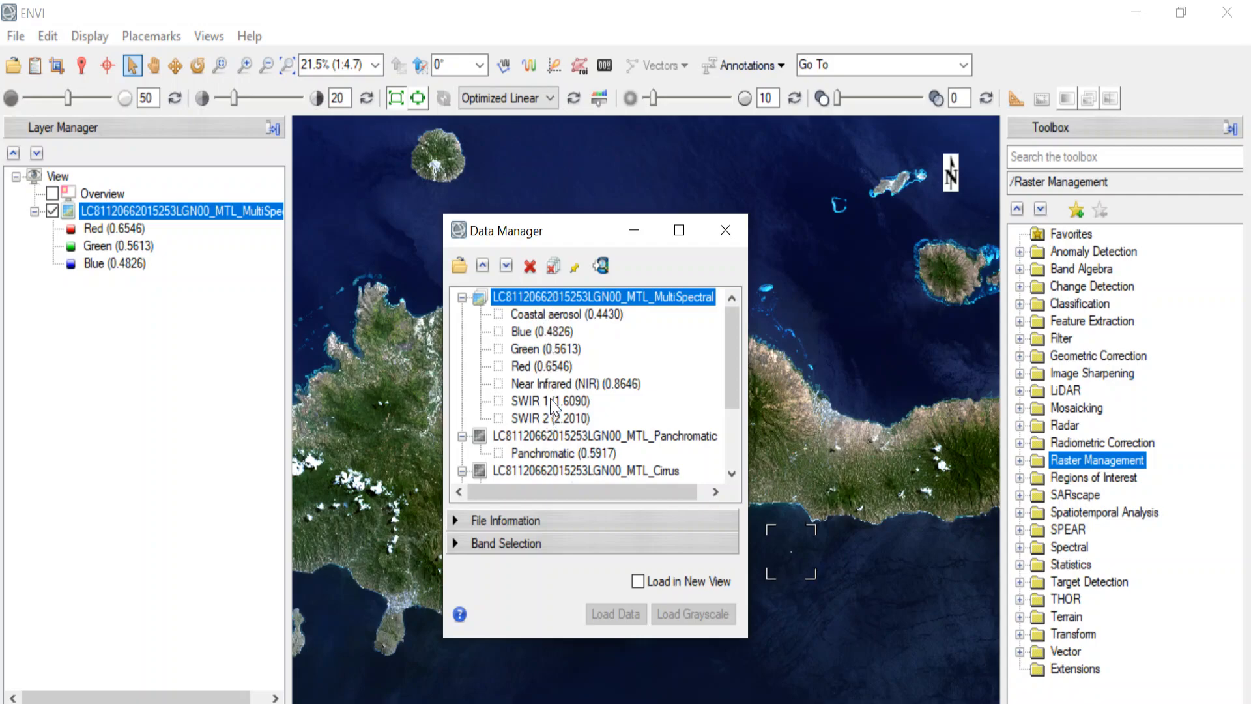
scroll(533, 378, down, 2)
scroll(528, 396, up, 2)
click(727, 232)
- Examine the full extent of the Landsat scene and the islands within it
scroll(731, 246, down, 1)
scroll(730, 241, down, 8)
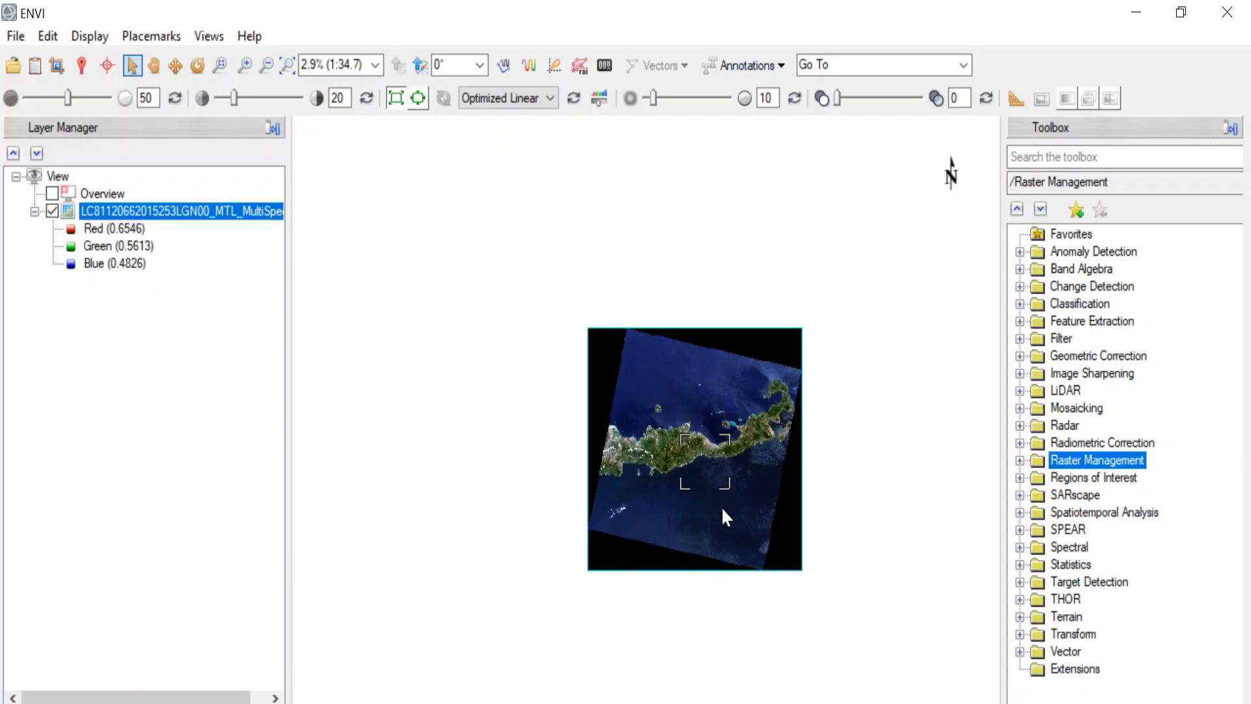
scroll(722, 506, up, 2)
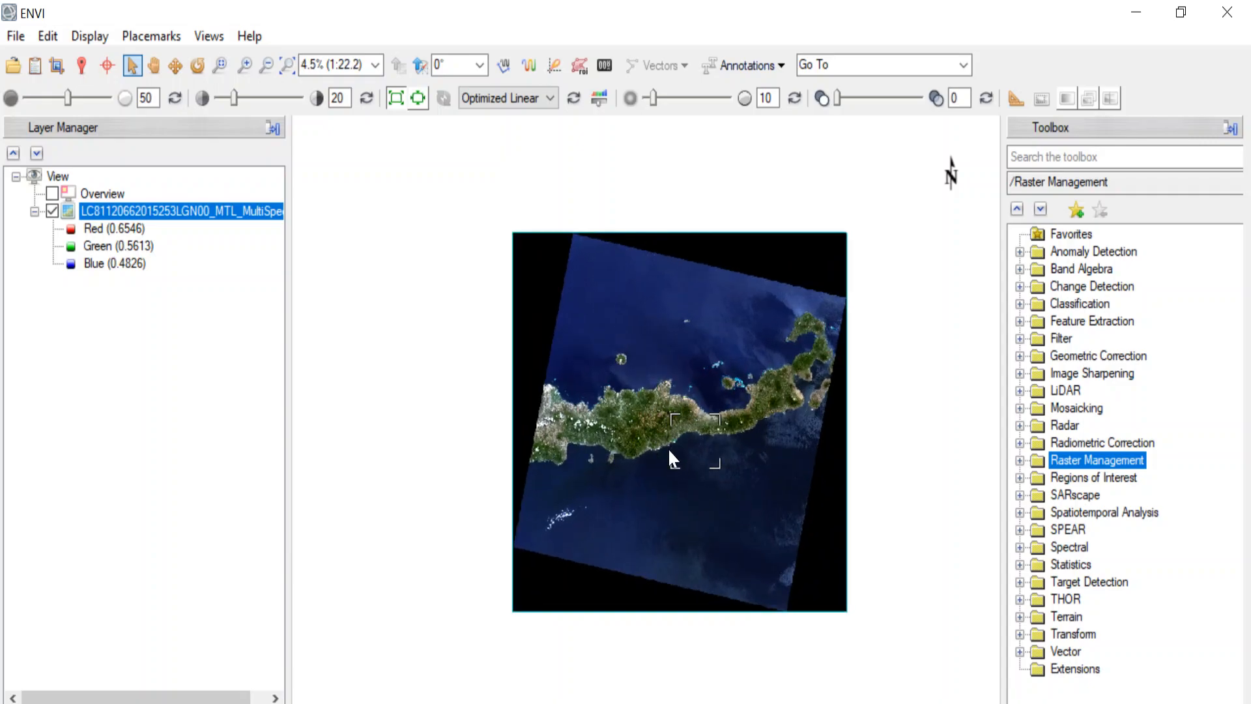
scroll(666, 447, up, 5)
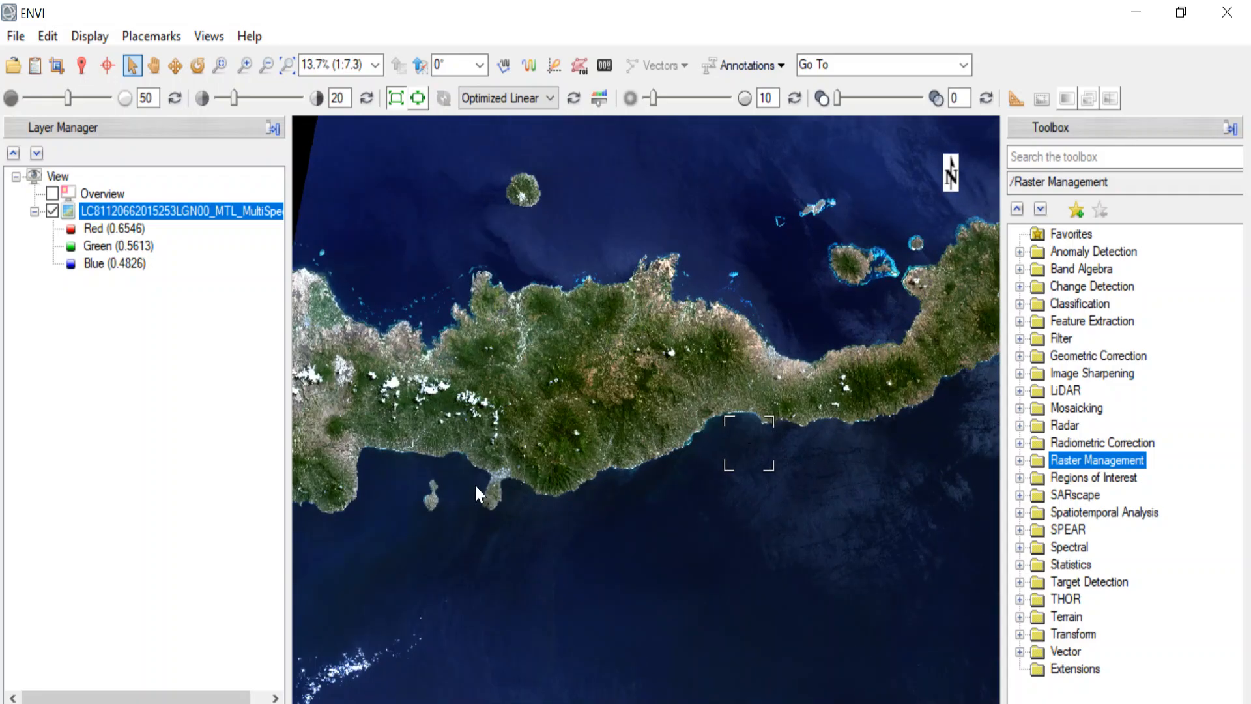
scroll(542, 485, down, 5)
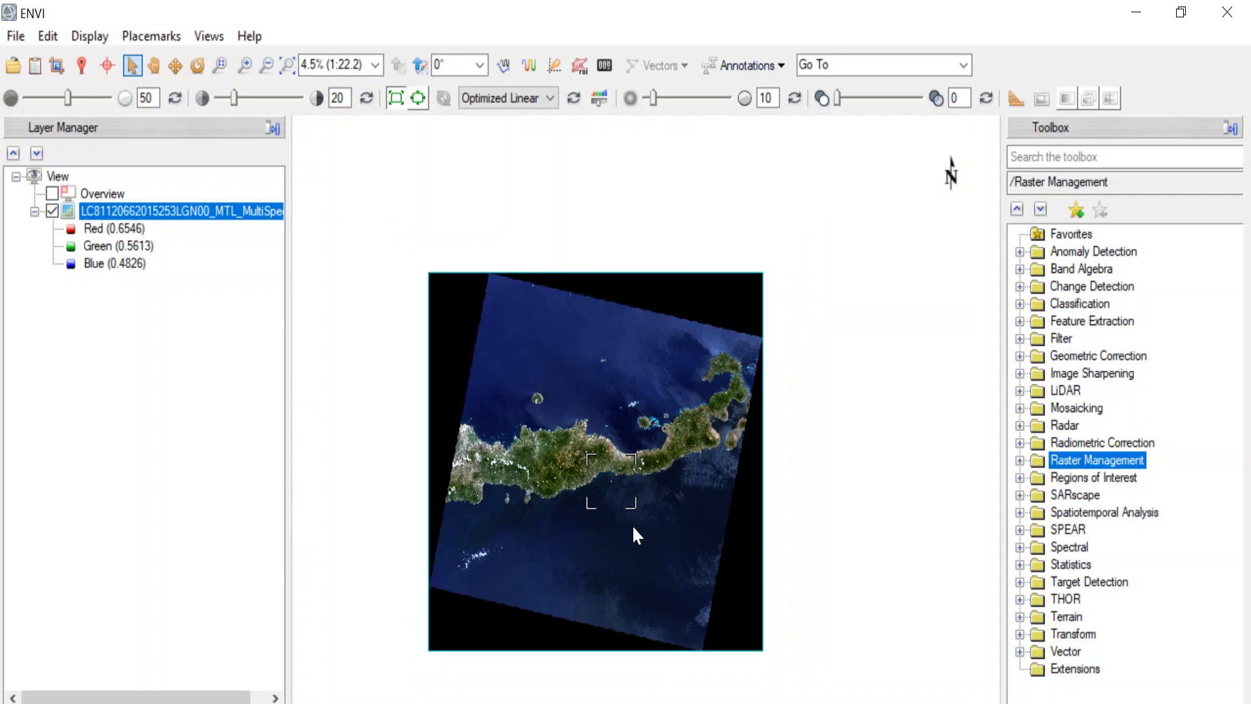
scroll(633, 527, up, 2)
scroll(633, 526, down, 1)
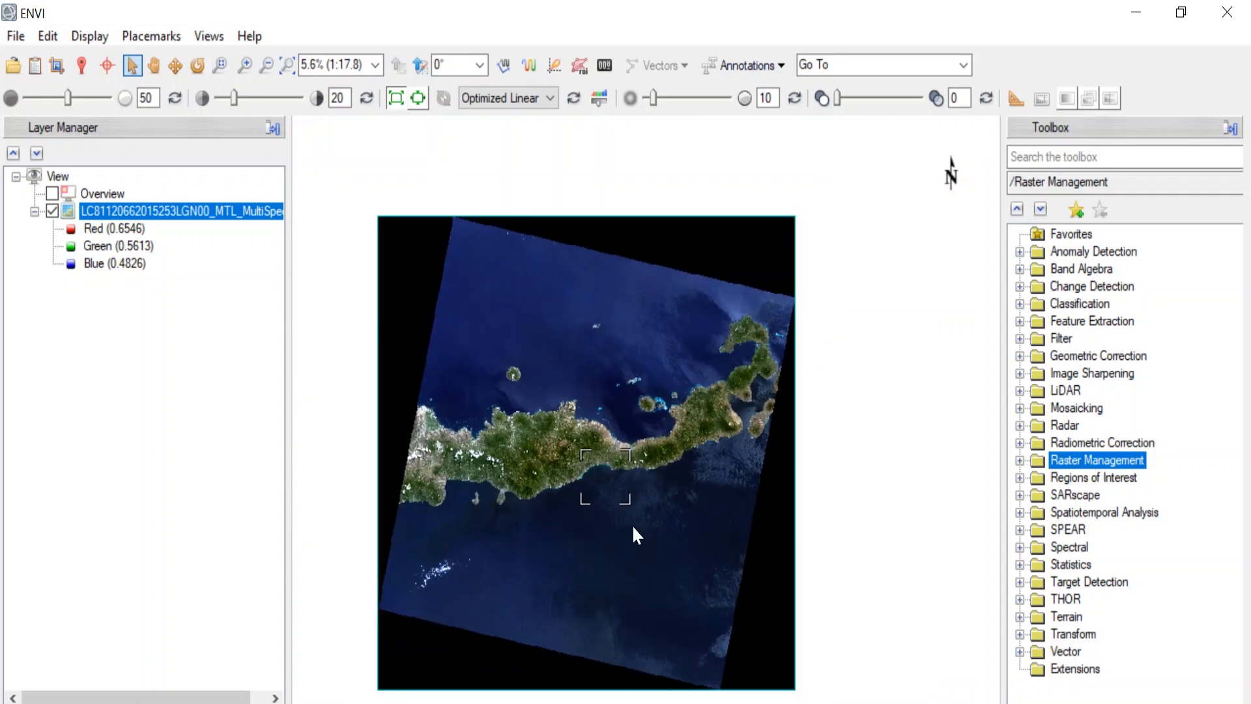
drag(633, 527, 654, 440)
scroll(646, 455, up, 2)
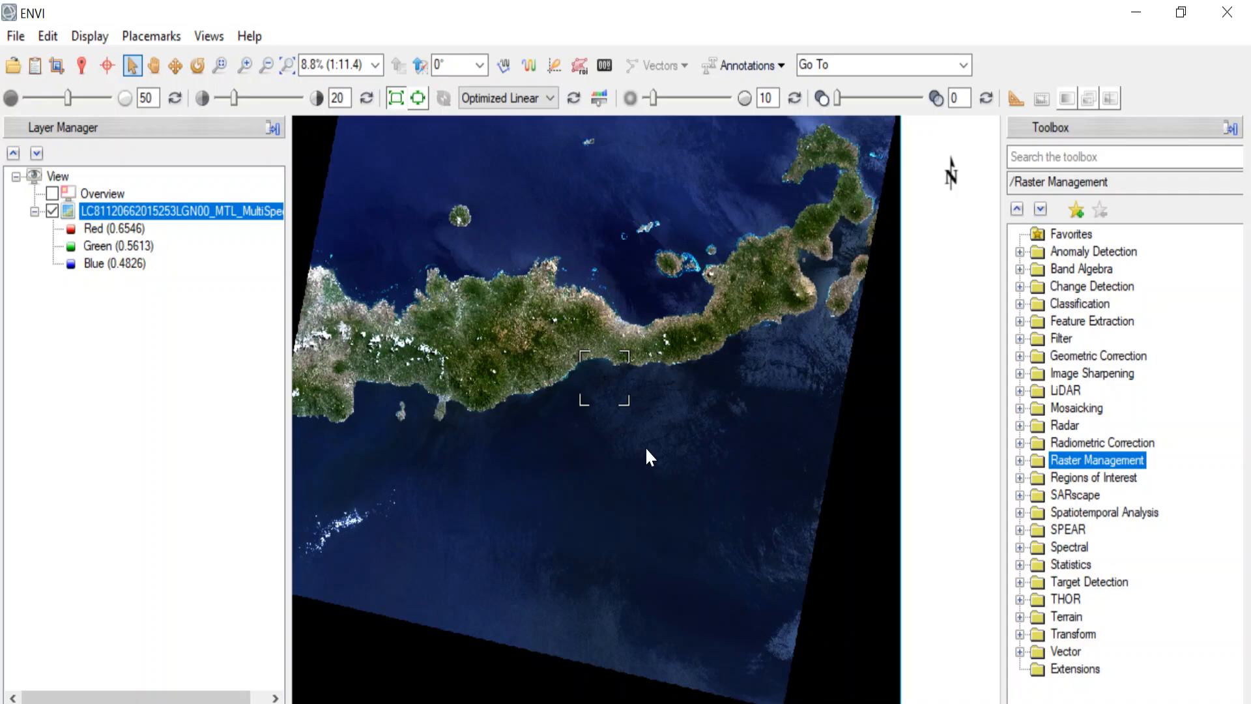
- Review the Layer Stacking parameters and its selectable input files, and close the tool without stacking anything
click(1020, 461)
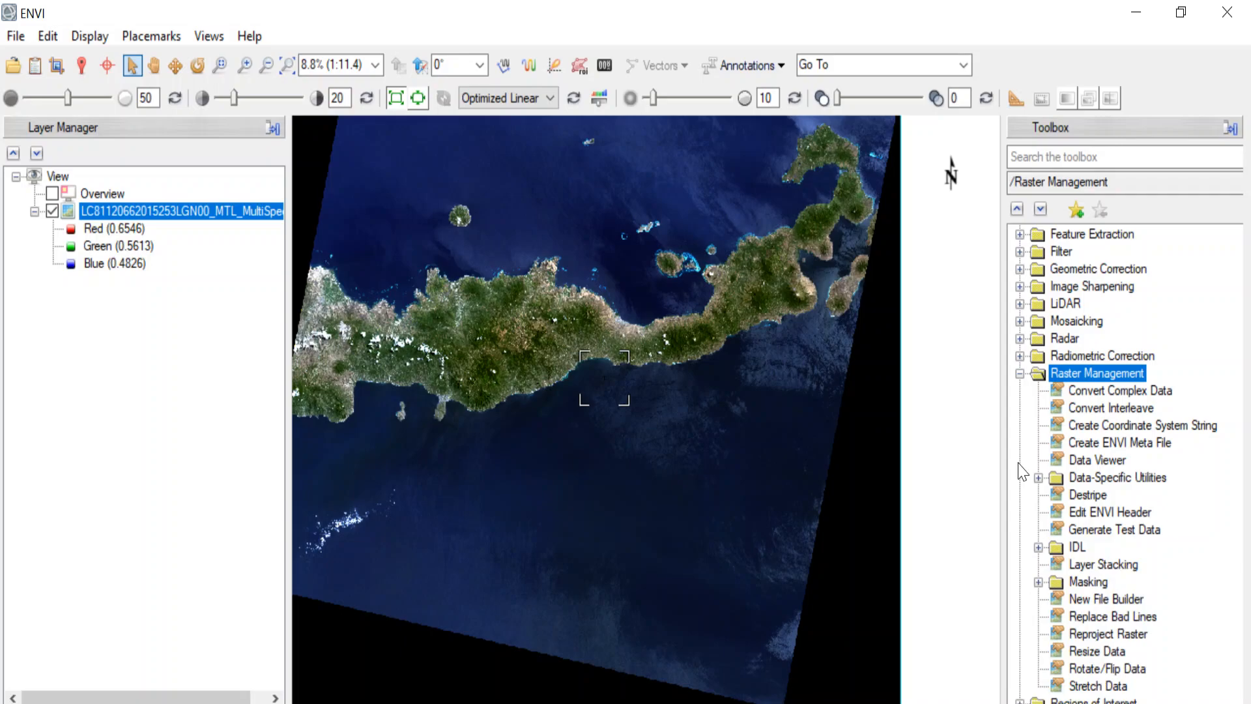
scroll(1022, 471, down, 2)
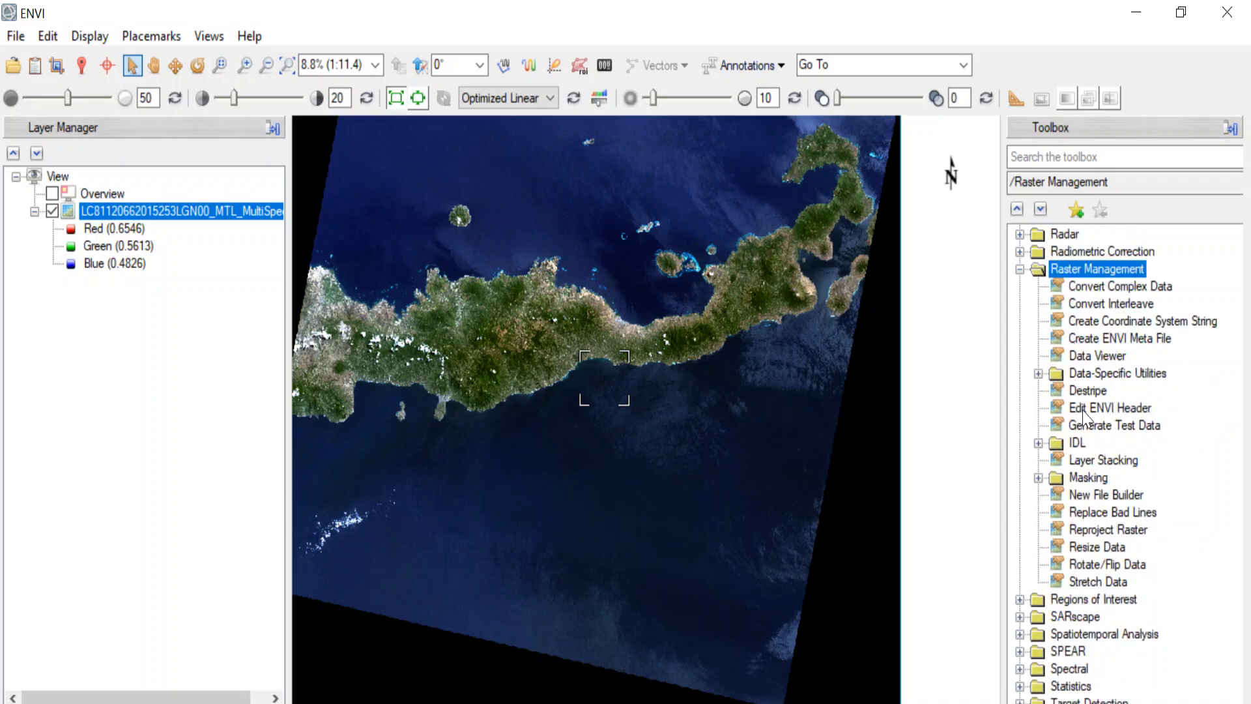
click(1097, 462)
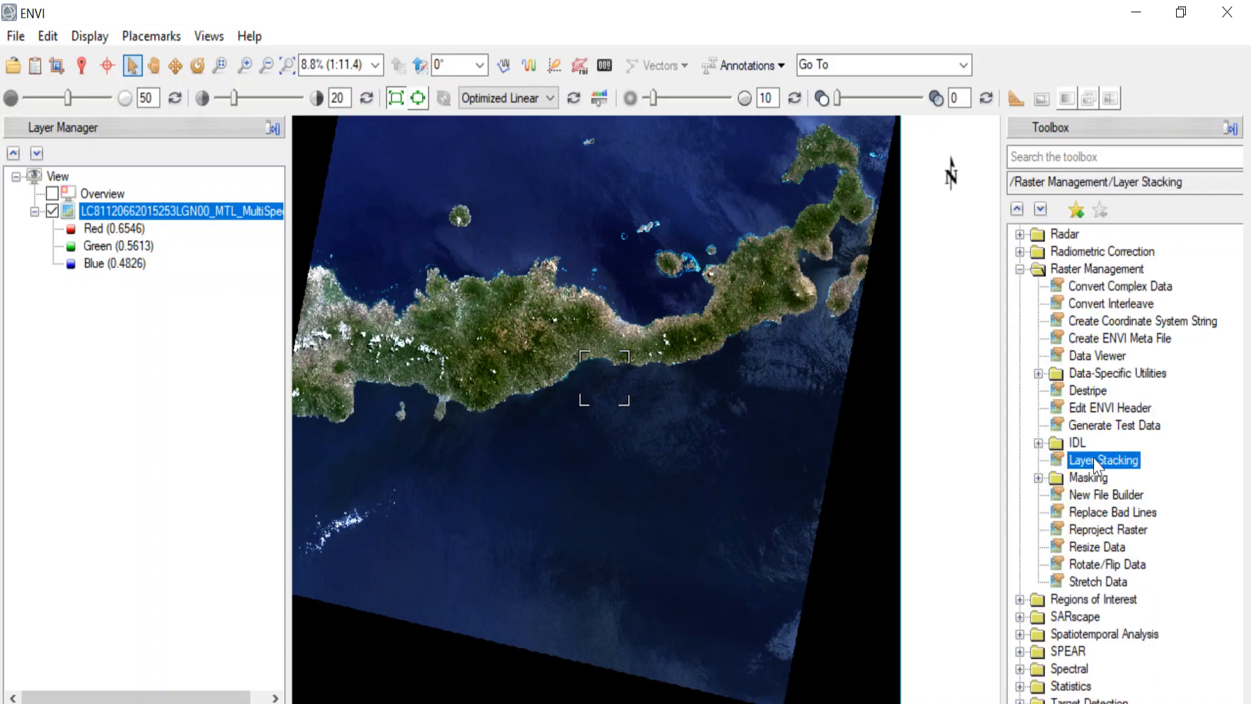
double_click(1097, 461)
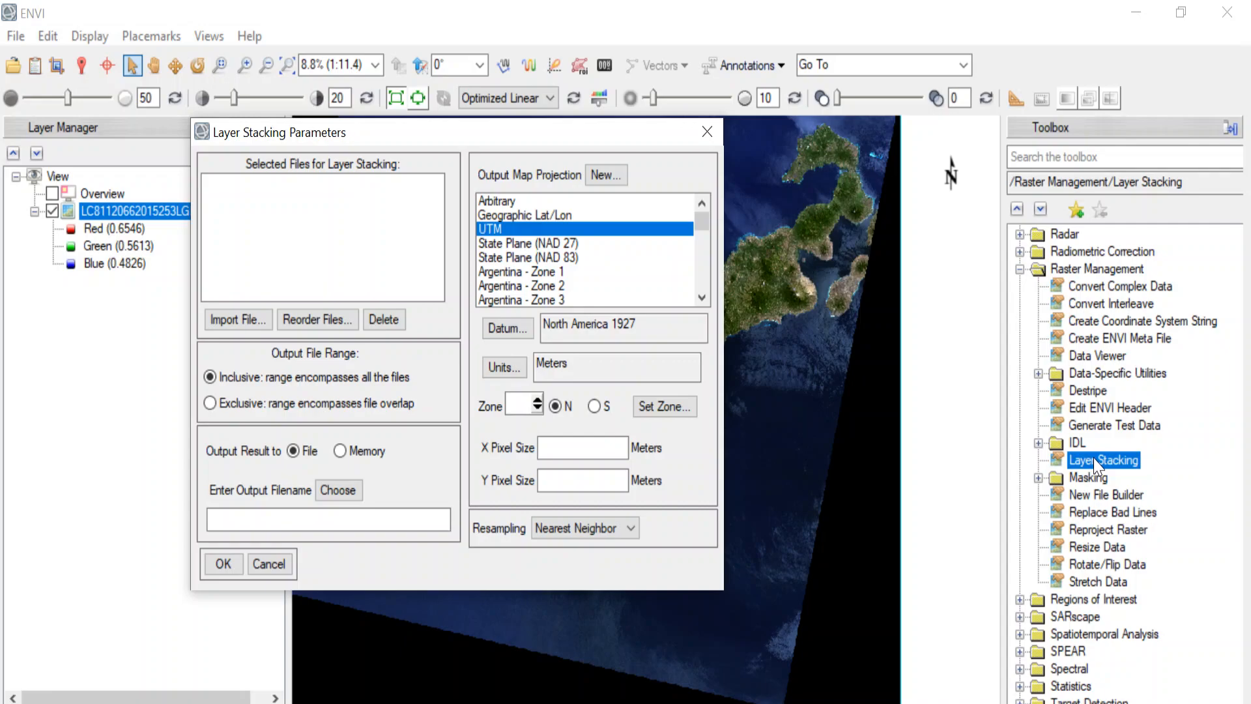
click(217, 332)
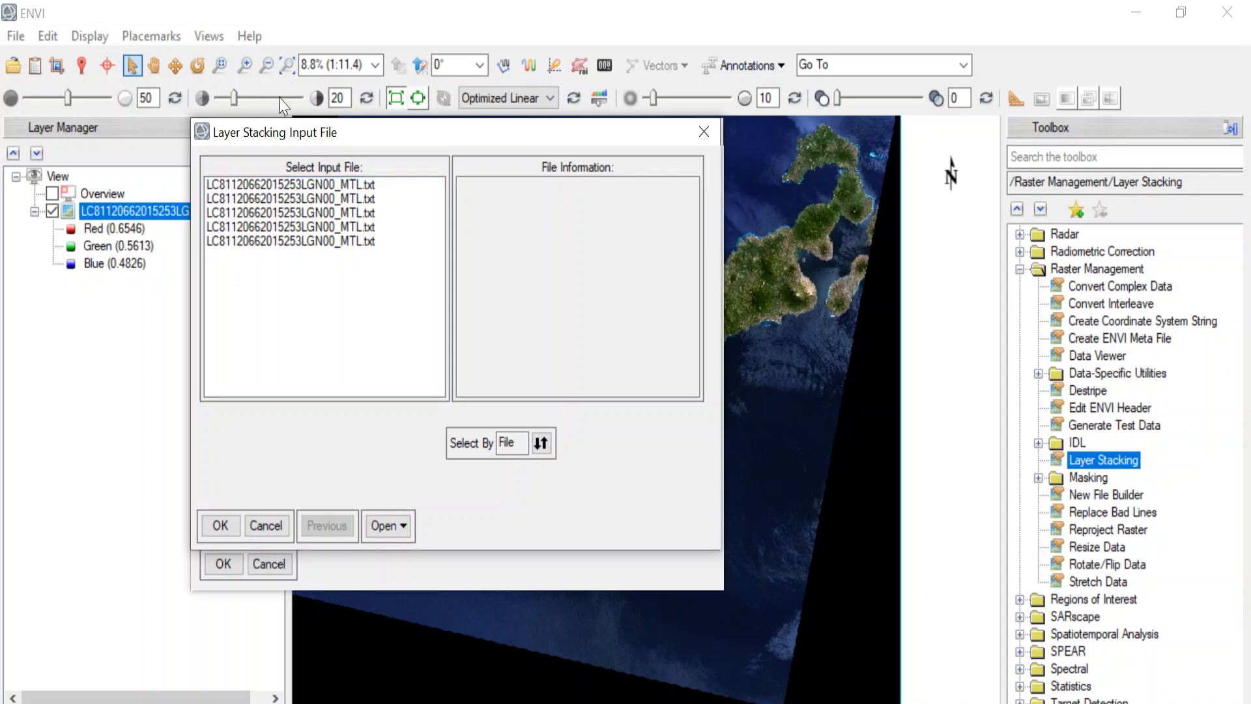
click(704, 132)
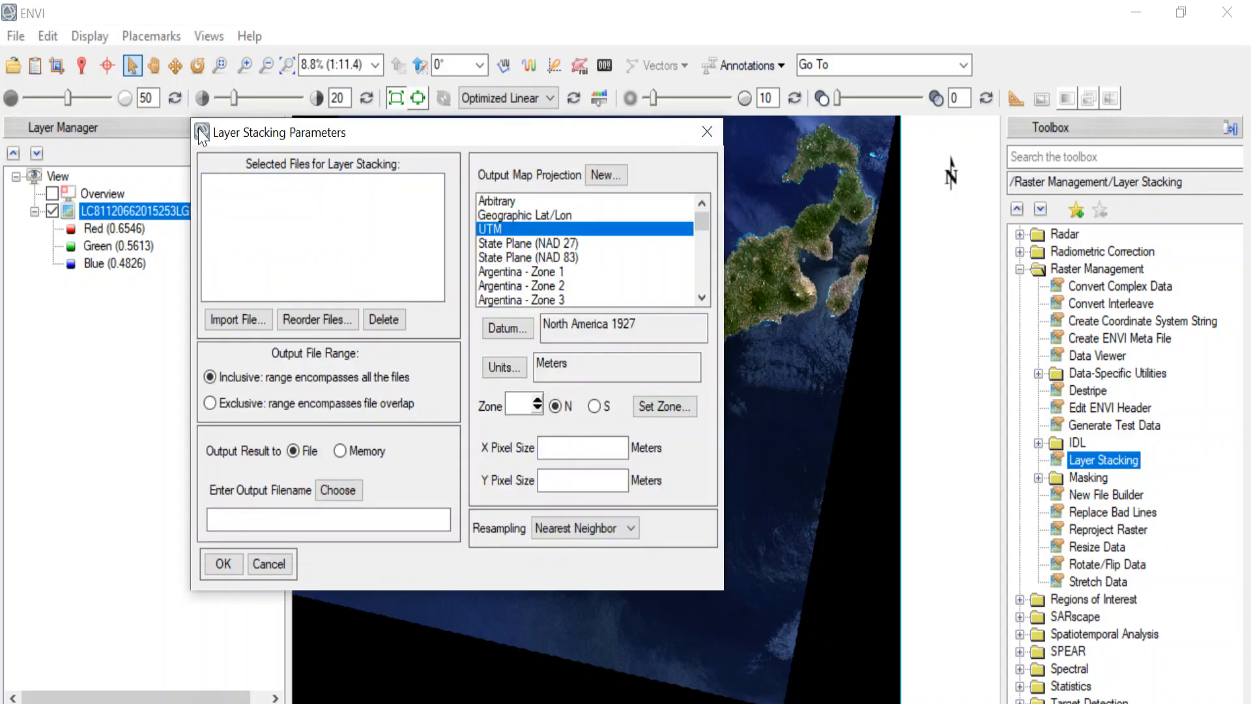
click(719, 125)
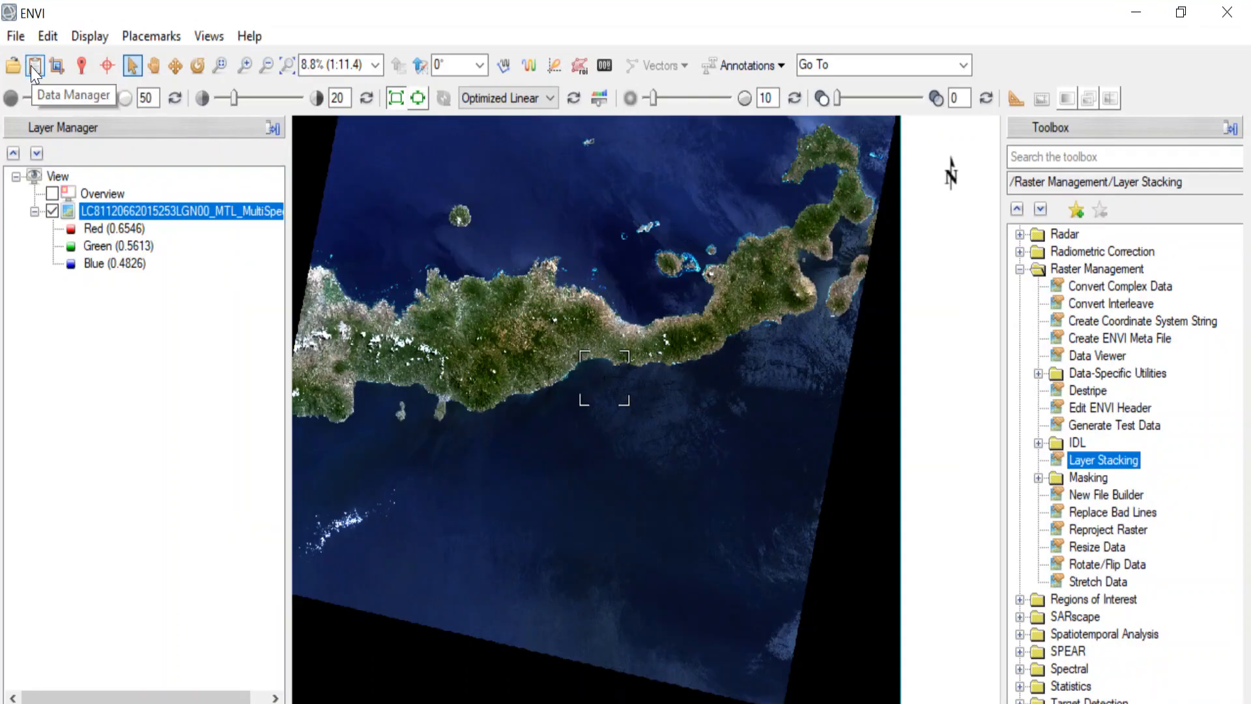
- Load the Panchromatic (0.5917) band as a grayscale layer from the Data Manager and minimize that window
click(33, 65)
drag(577, 232, 627, 199)
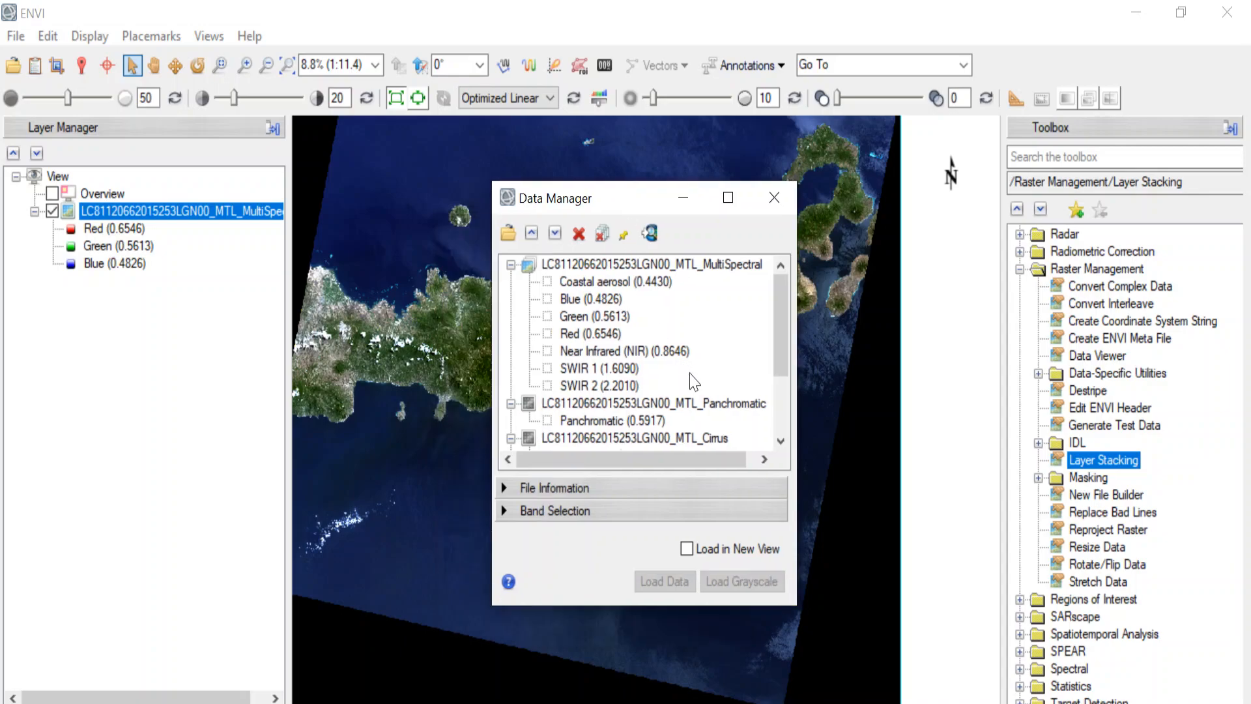
scroll(689, 372, down, 1)
click(652, 369)
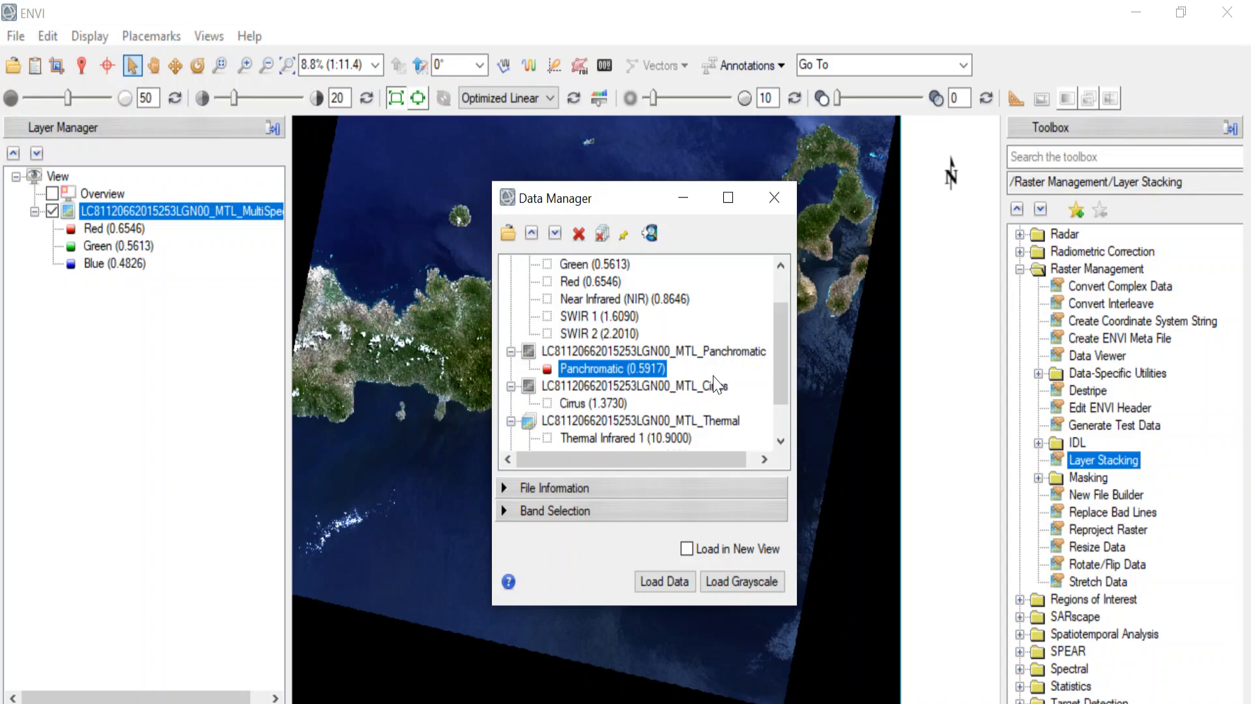
scroll(600, 365, up, 1)
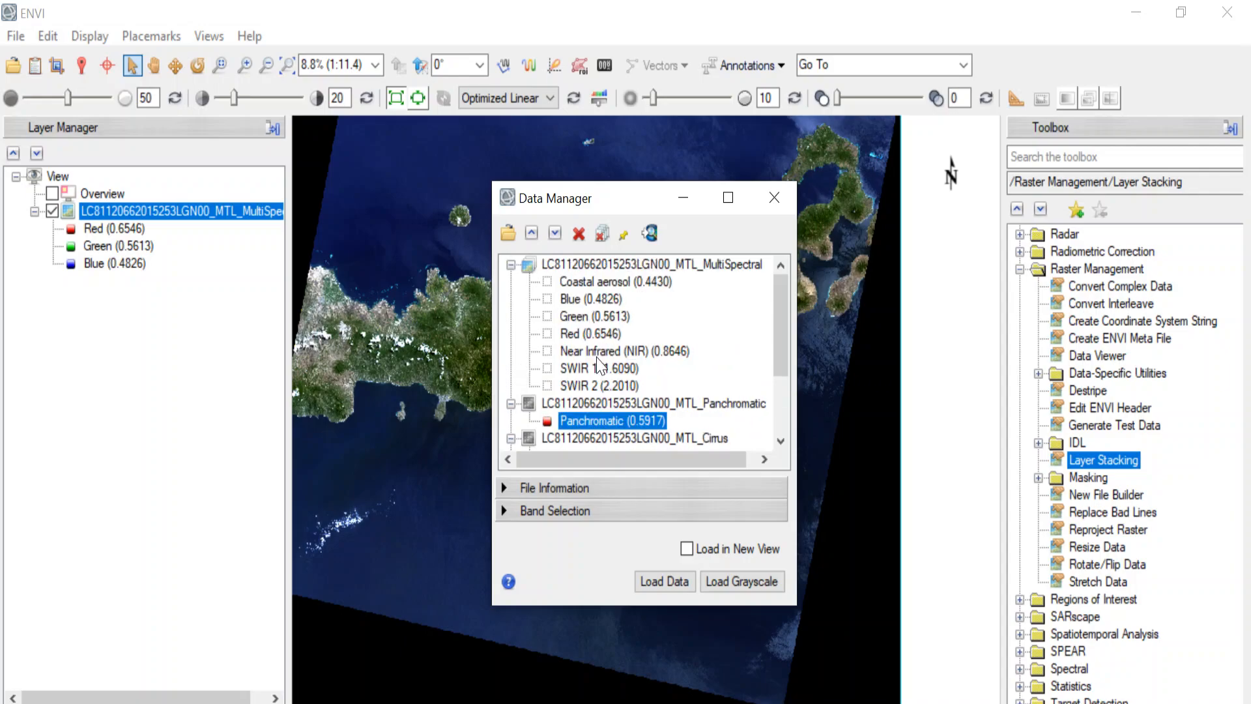
scroll(669, 446, down, 1)
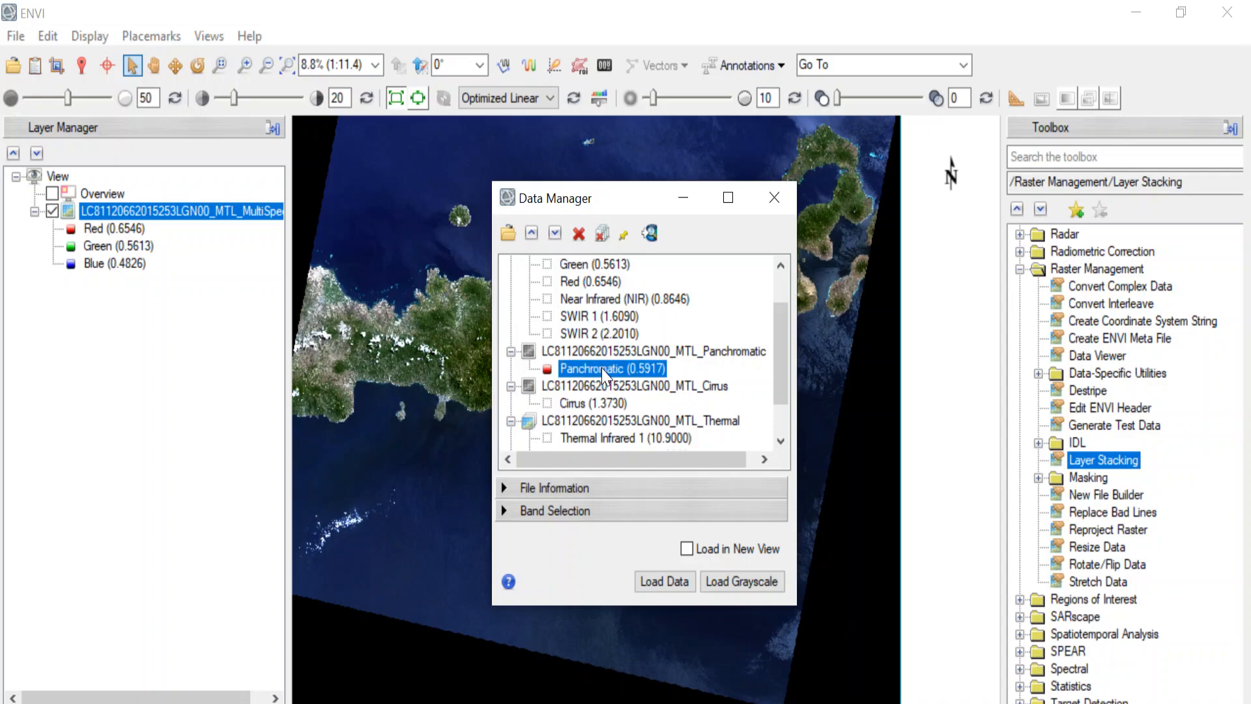
click(738, 582)
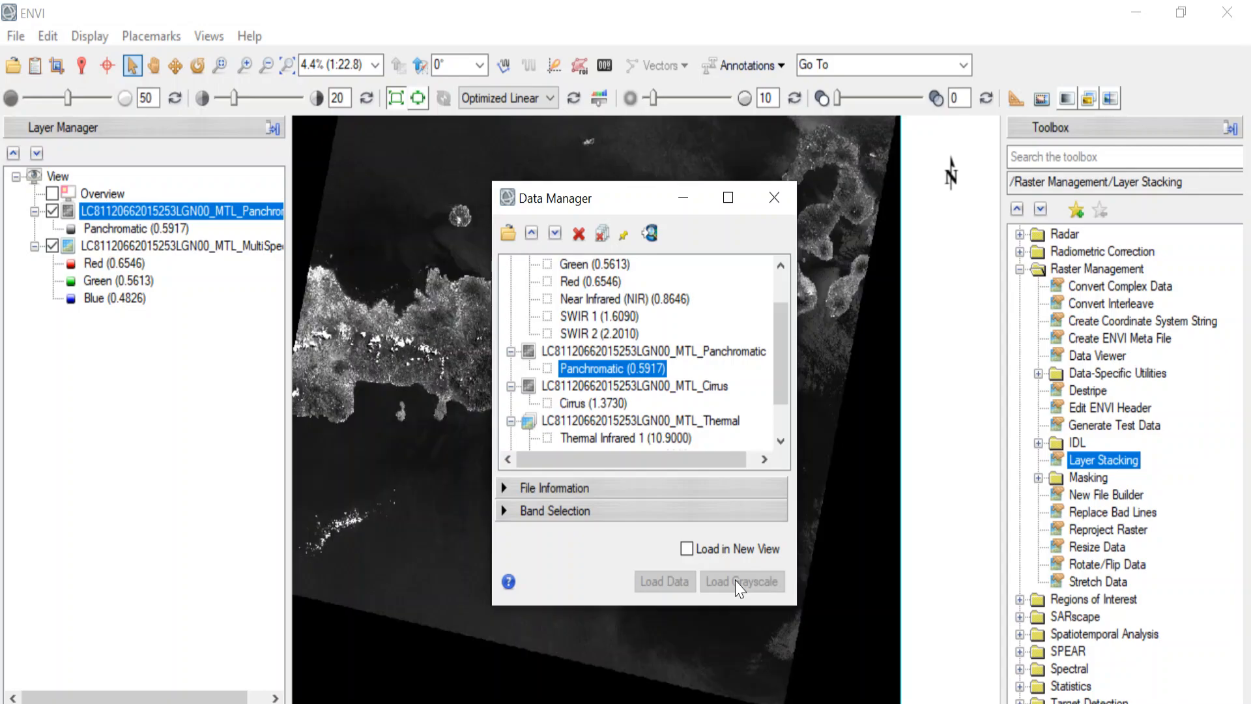
click(683, 198)
- Examine the panchromatic image closely around the coastal town and runway at the neck of the southern peninsula
scroll(419, 399, up, 2)
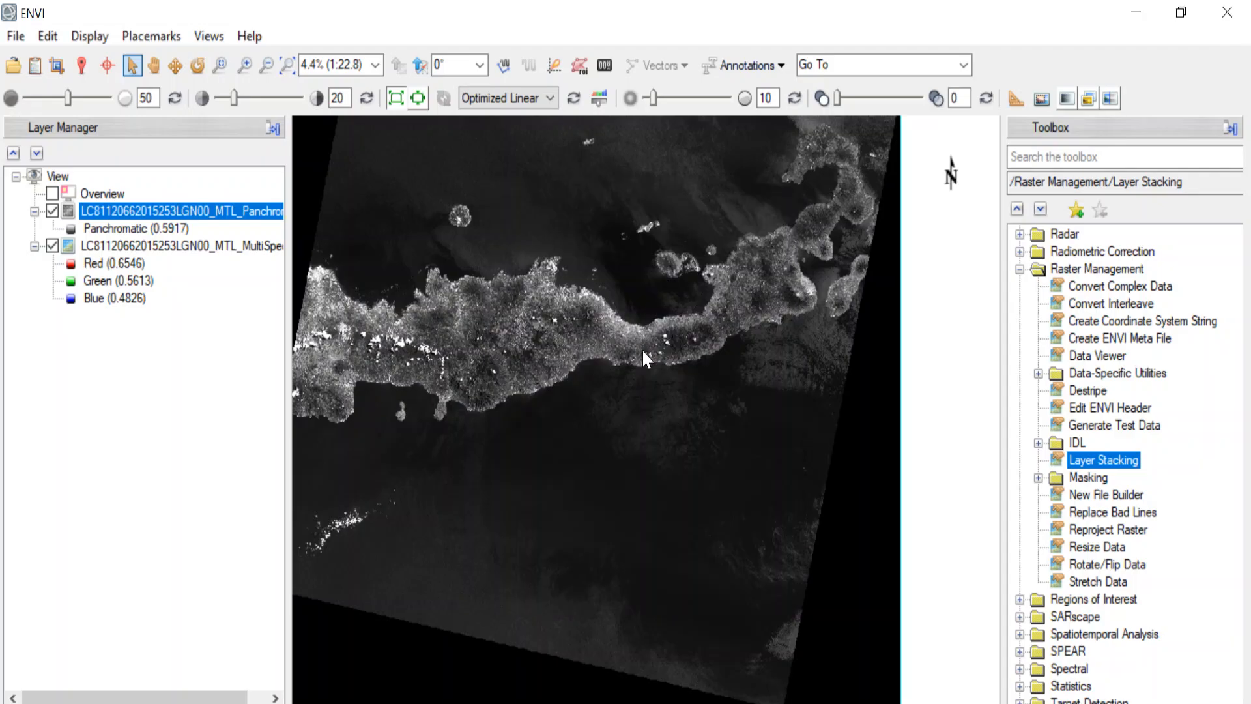
scroll(417, 389, up, 4)
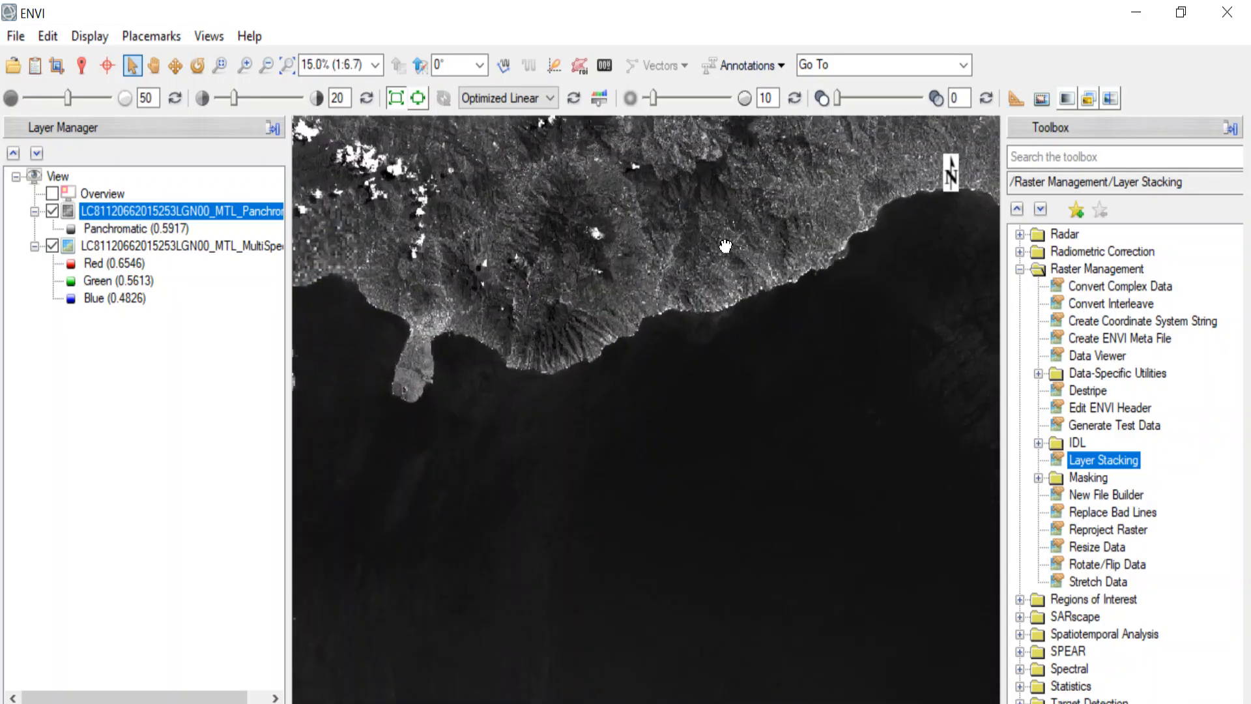
scroll(387, 317, up, 8)
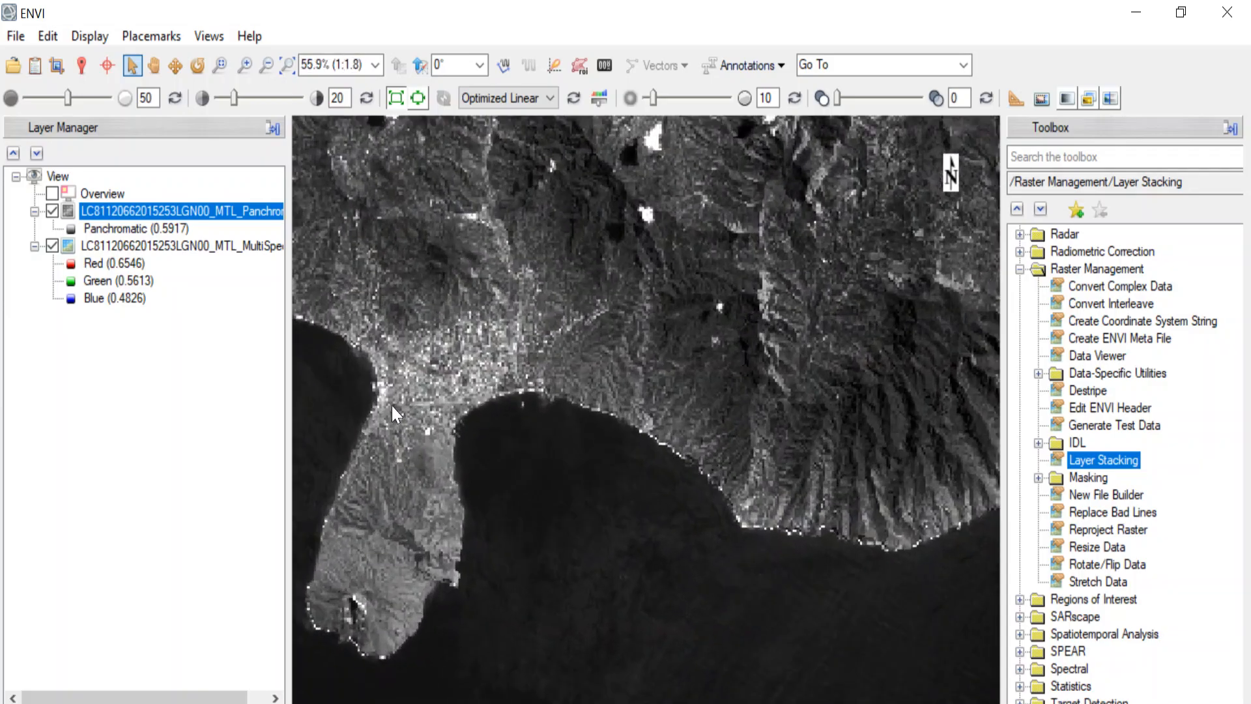
scroll(428, 445, up, 10)
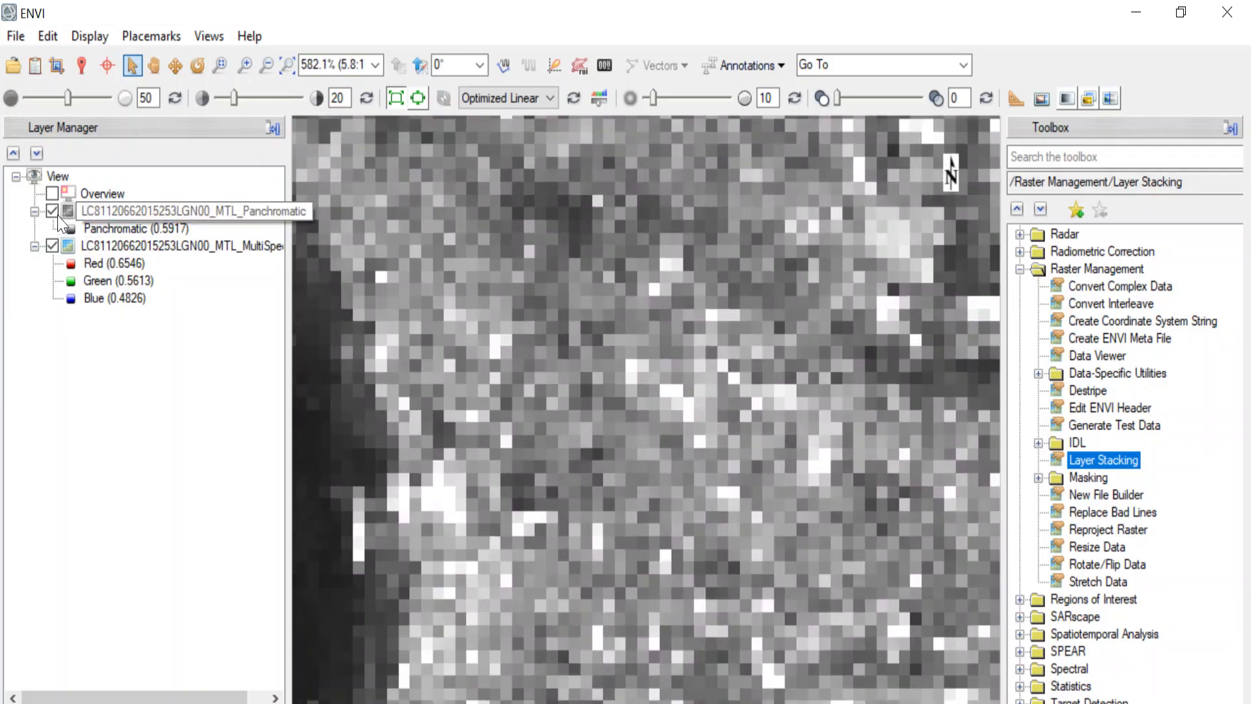
scroll(710, 324, up, 2)
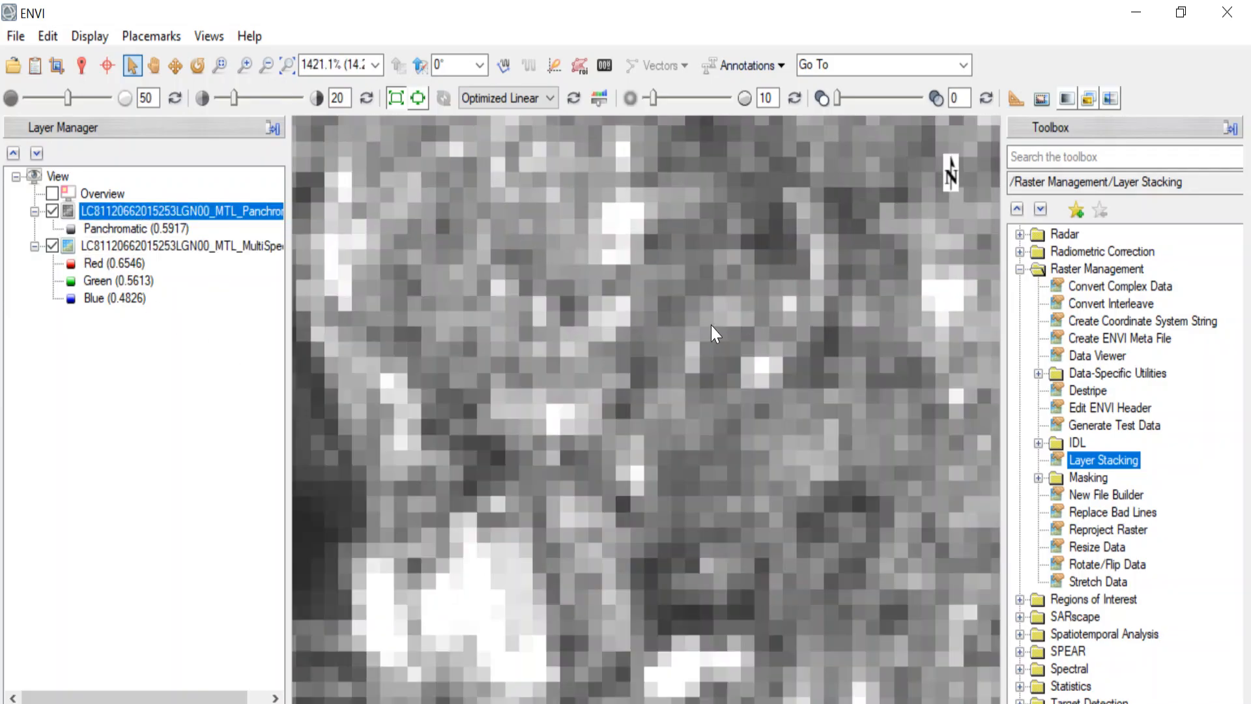
scroll(710, 326, down, 8)
scroll(713, 326, down, 6)
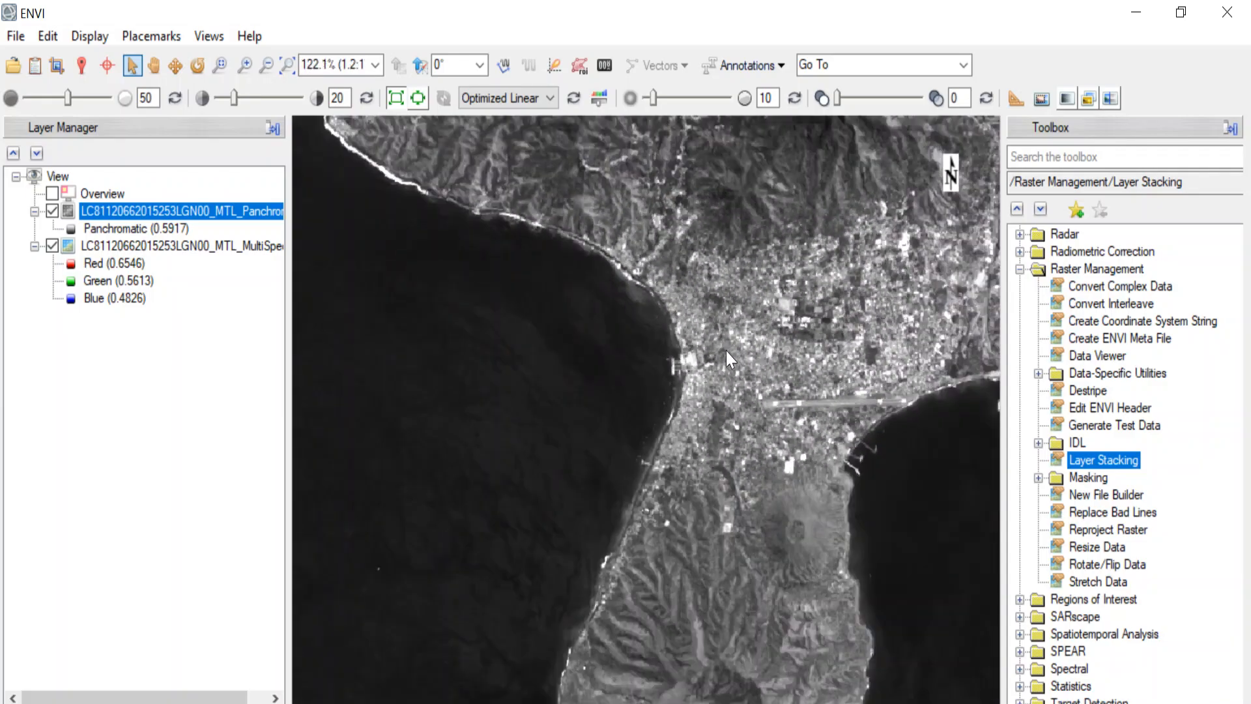
scroll(793, 362, up, 6)
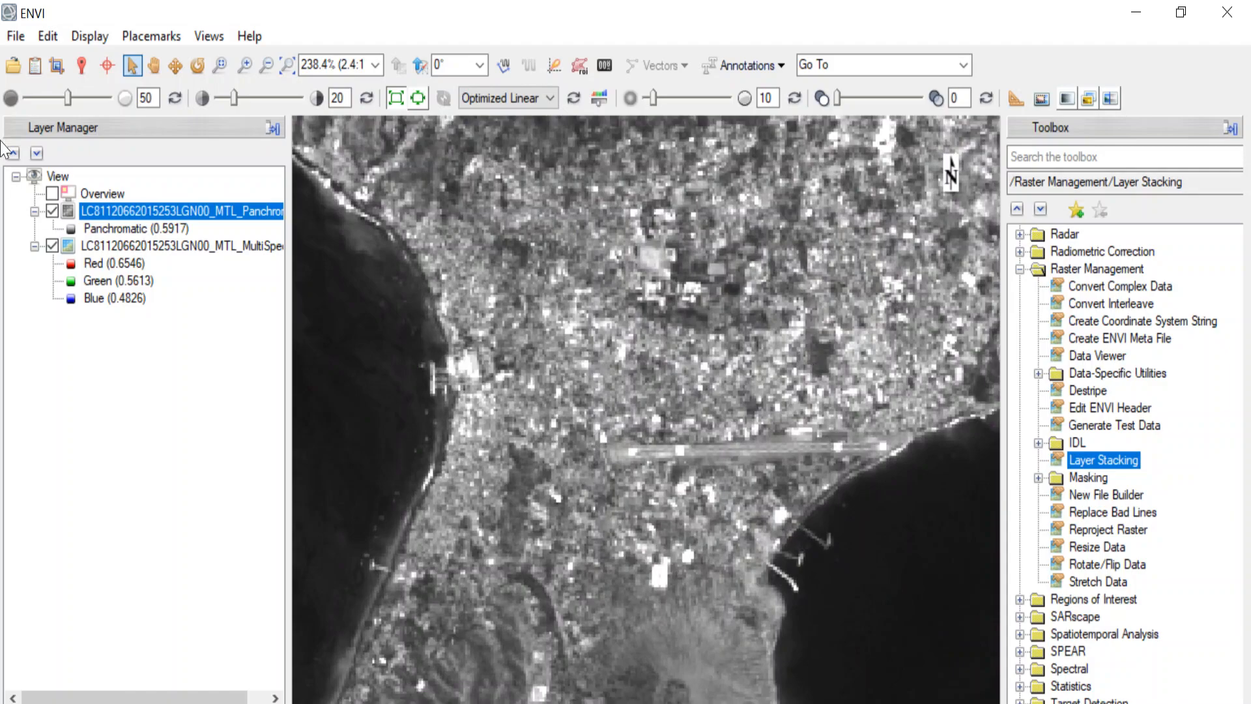
- Compare the panchromatic and multispectral images of the town by repeatedly toggling the panchromatic layer's visibility, leaving it hidden
click(52, 211)
click(53, 212)
click(52, 212)
click(62, 213)
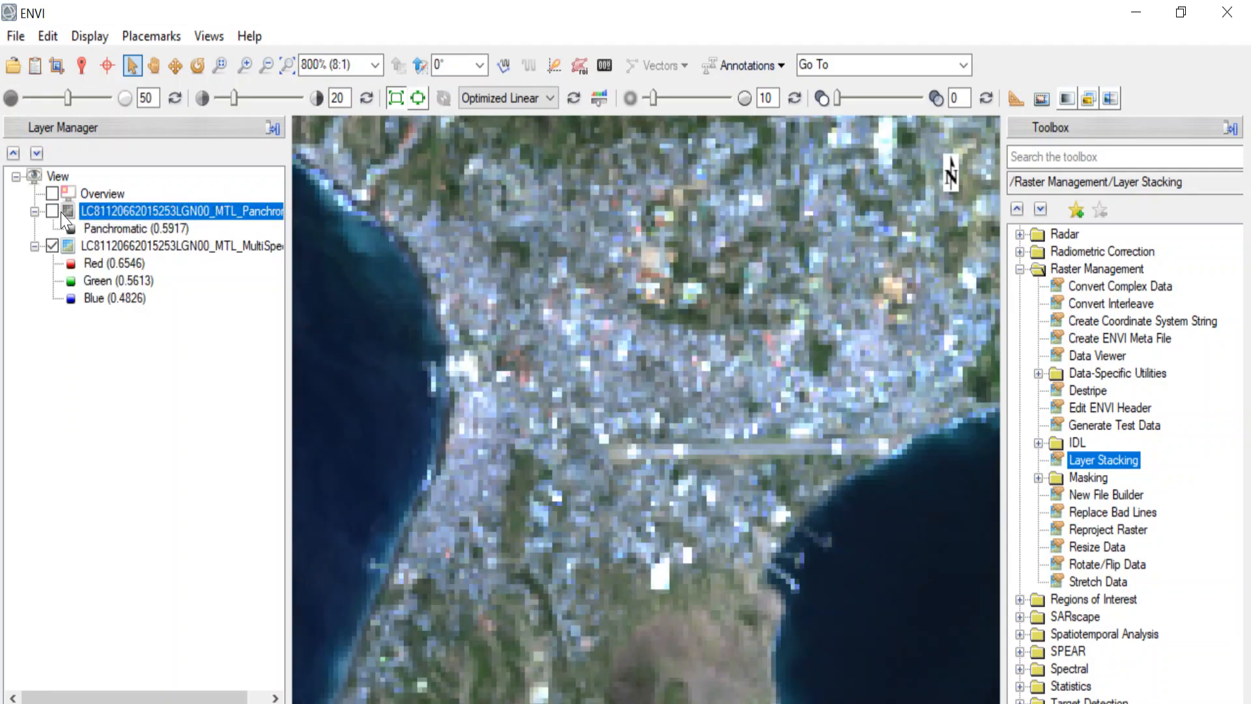
click(52, 212)
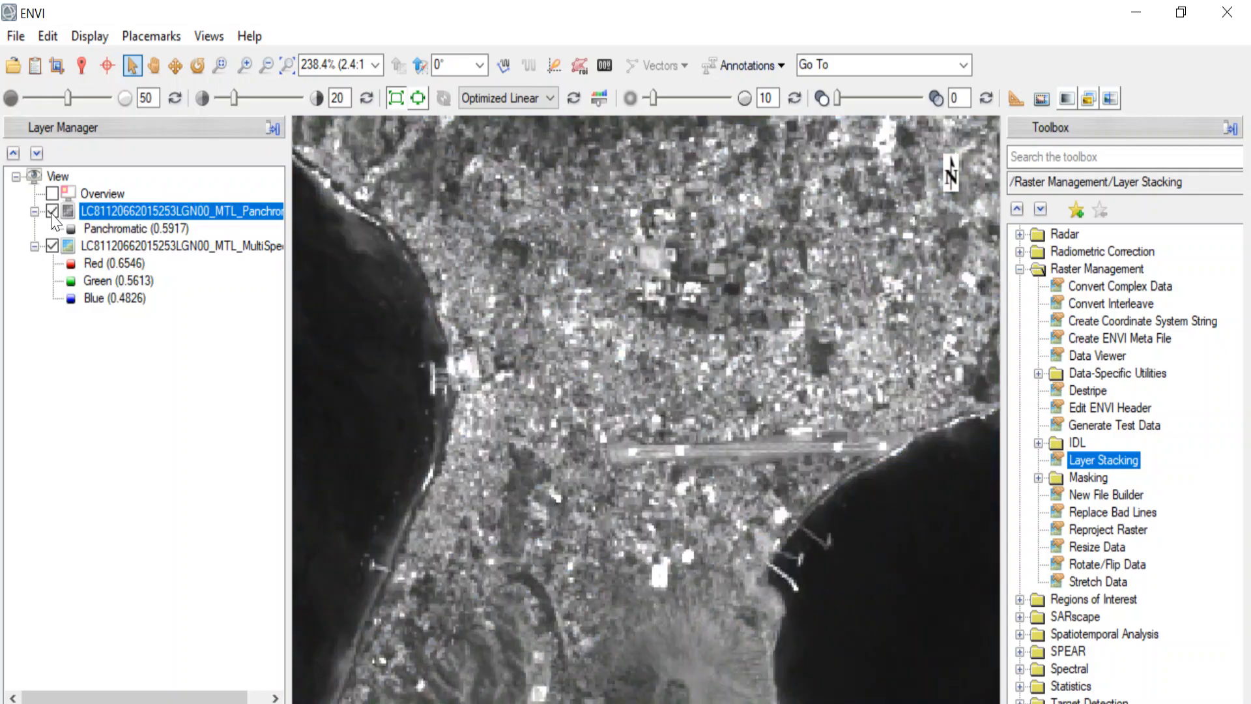
click(52, 212)
click(52, 212)
click(52, 213)
click(52, 212)
click(53, 212)
click(52, 213)
click(52, 214)
click(52, 214)
click(52, 213)
click(52, 213)
click(52, 212)
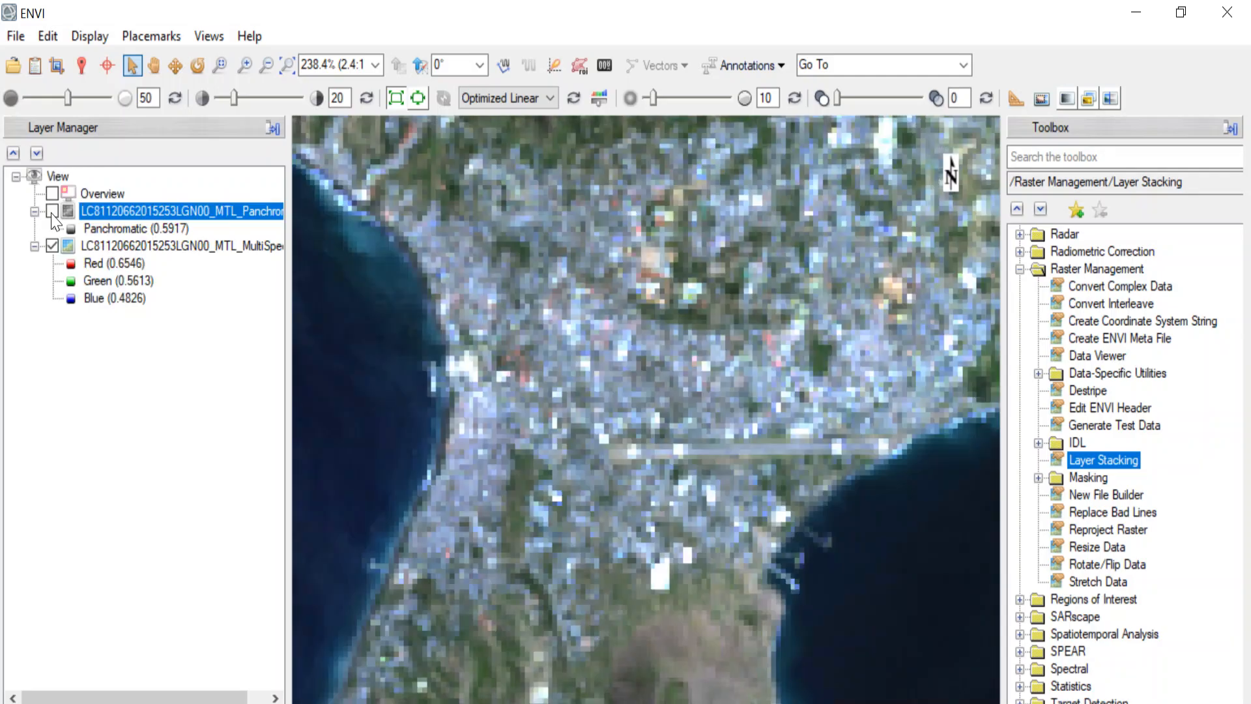
click(52, 212)
click(52, 213)
click(52, 212)
click(52, 212)
click(52, 213)
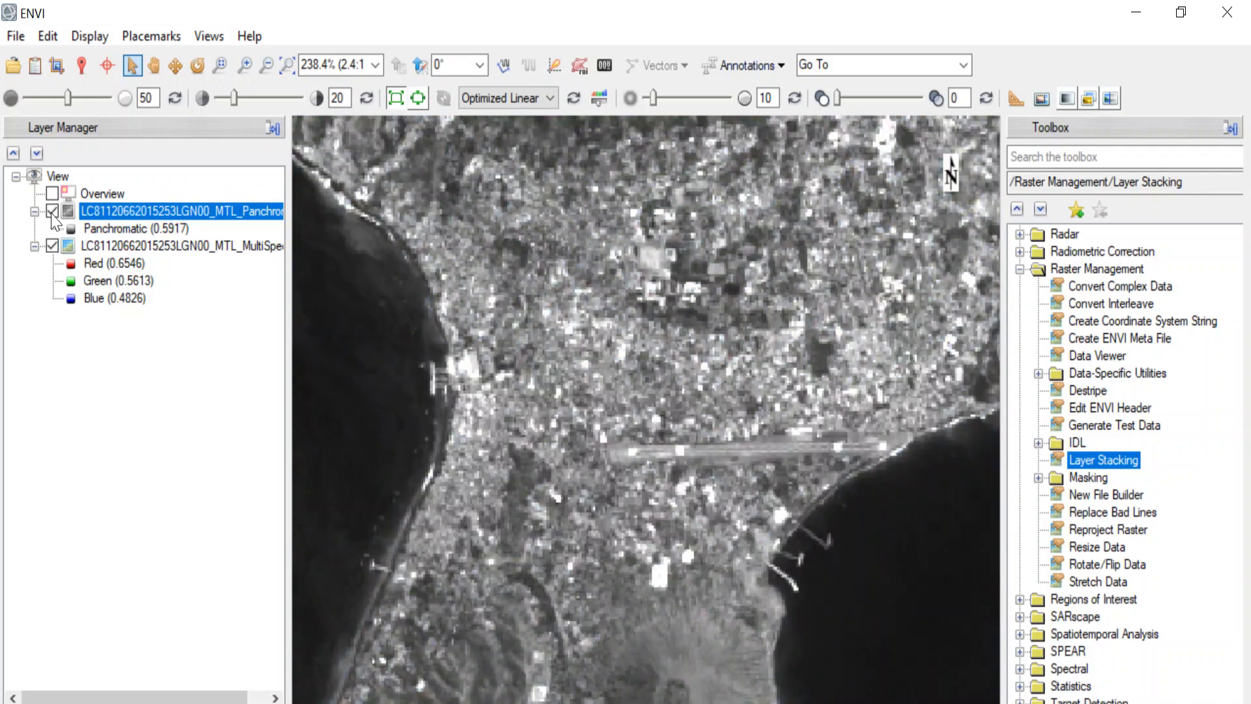
click(52, 213)
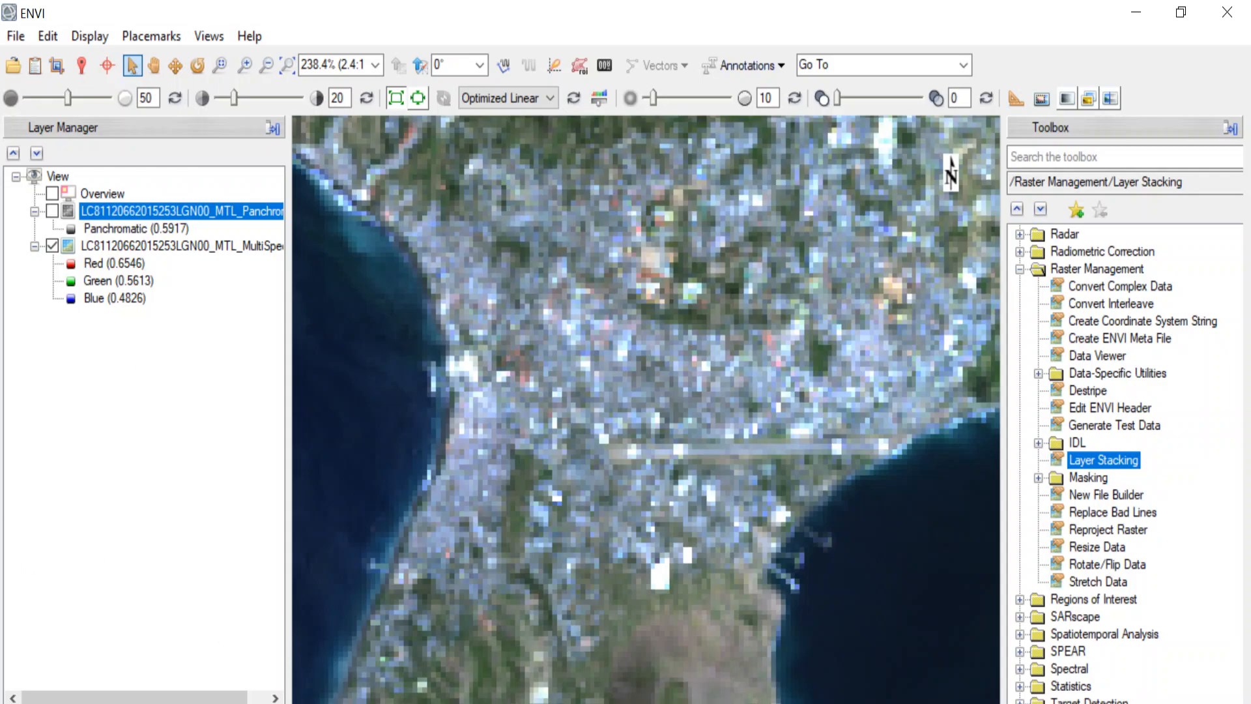
click(312, 703)
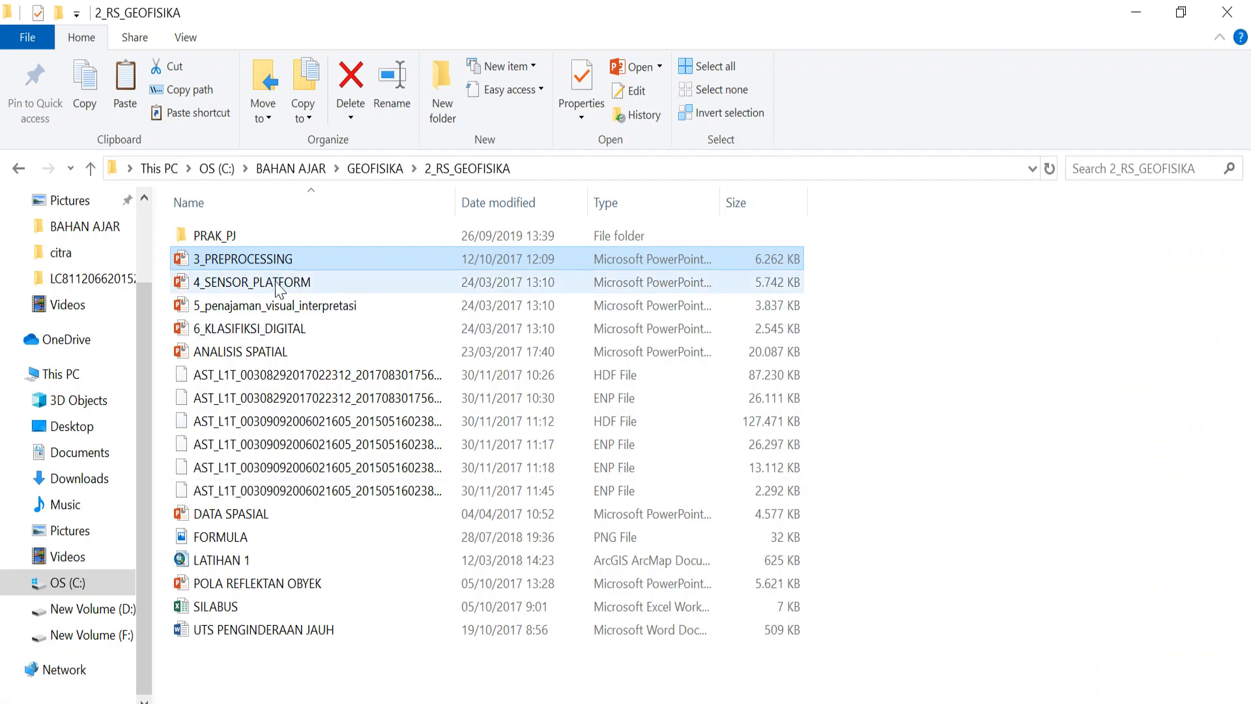
click(283, 239)
double_click(283, 238)
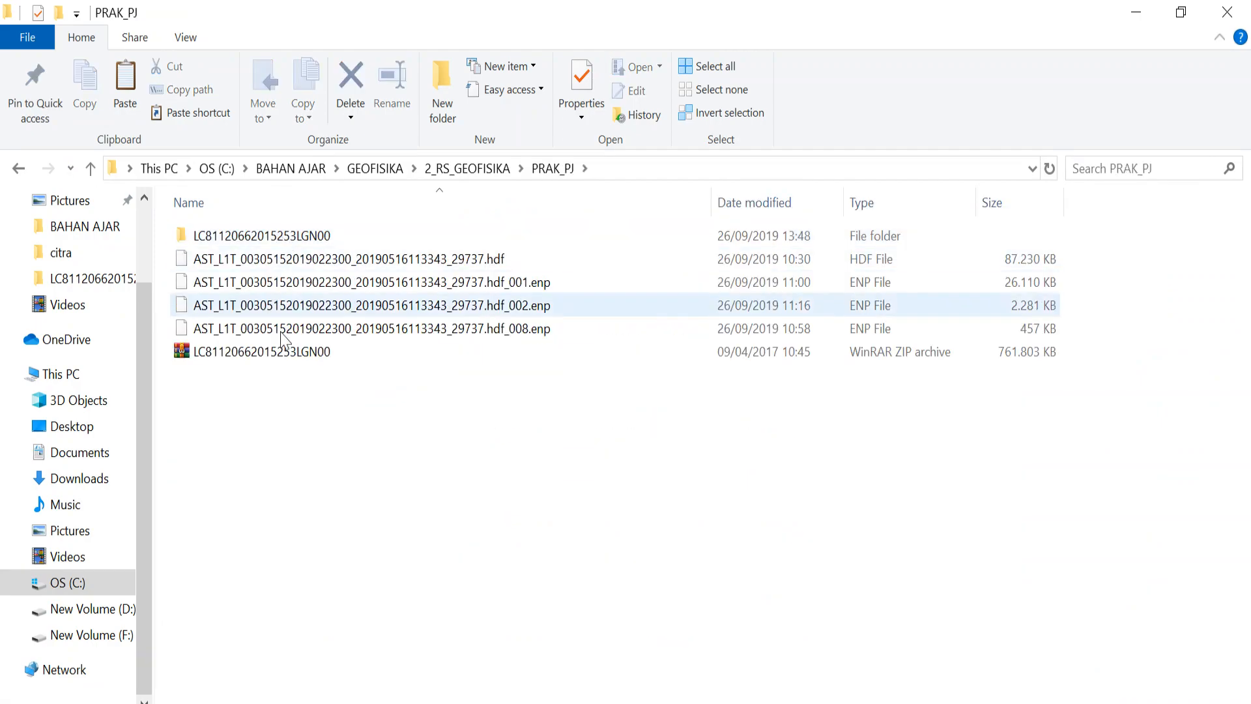
click(283, 355)
double_click(607, 350)
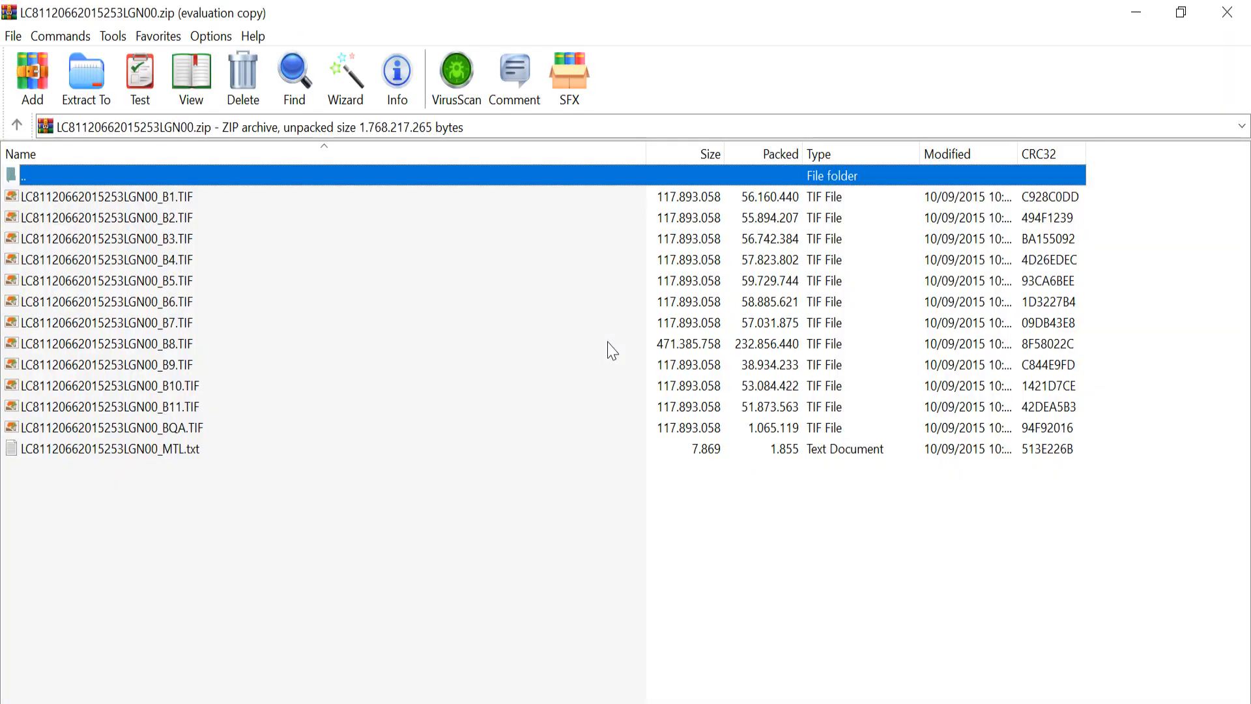
- Select the B1 to B7 TIF files in the archive and compare their sizes with the B8 file
click(775, 295)
click(142, 194)
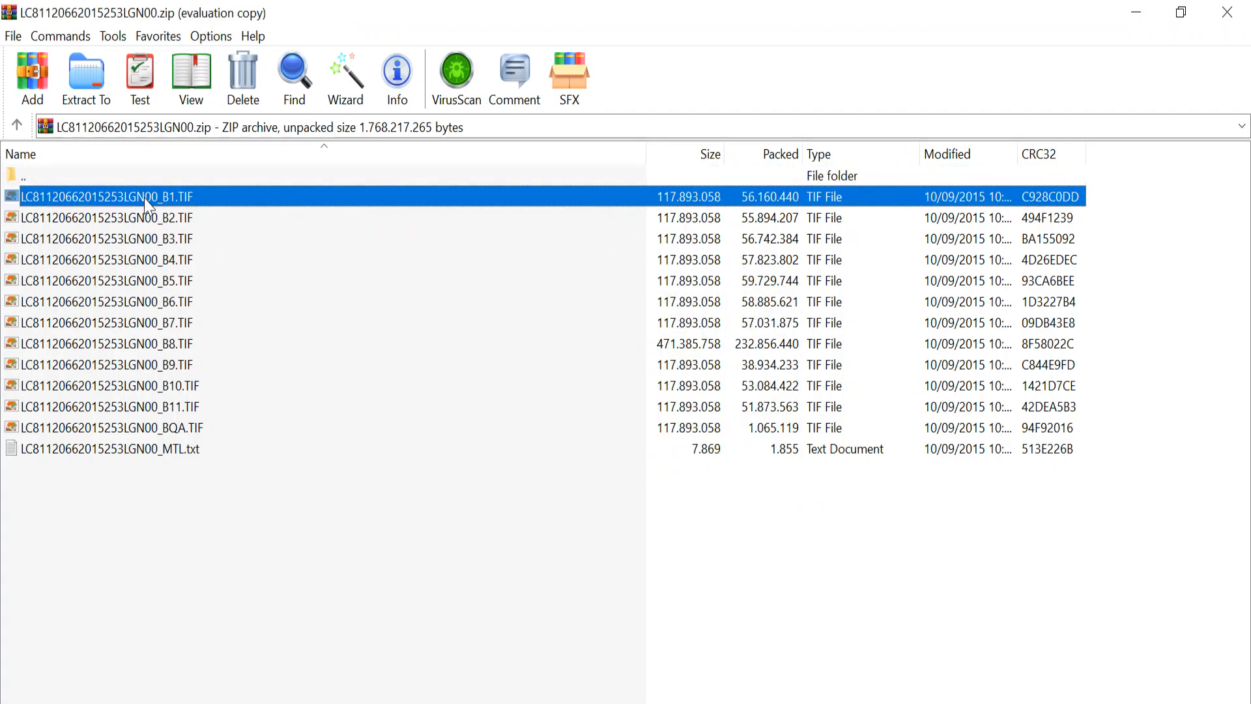
shift+click(150, 325)
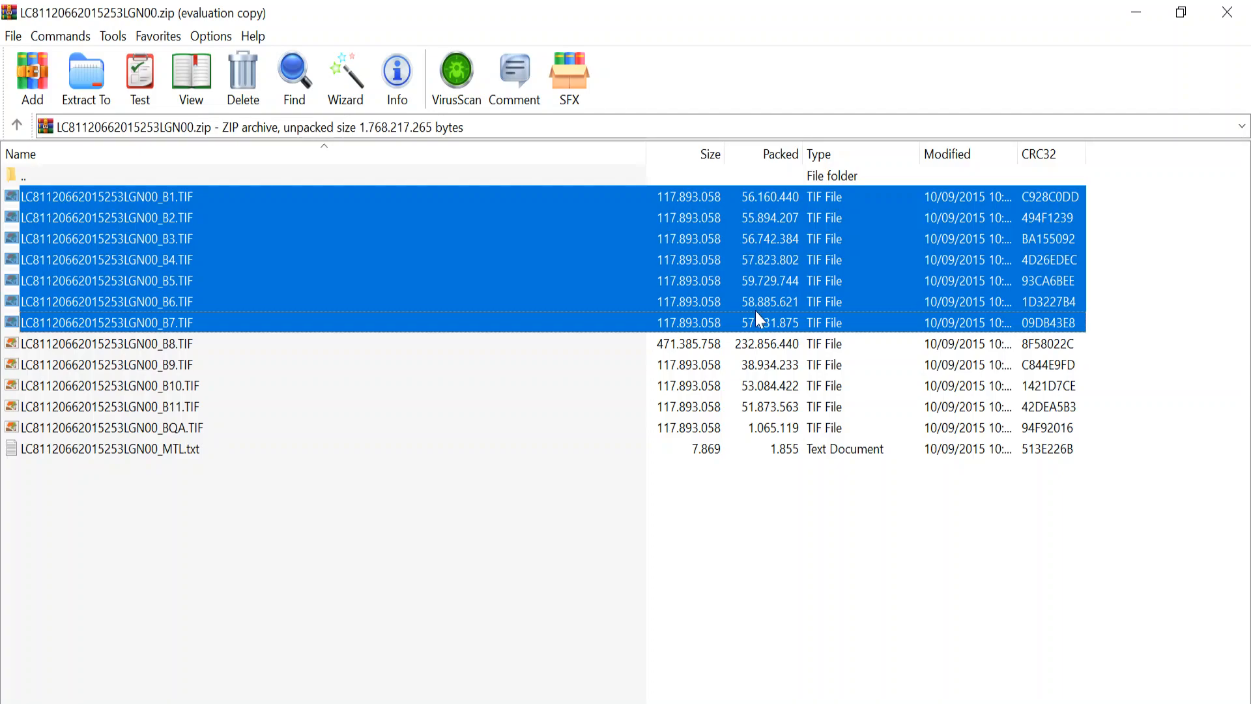
click(761, 352)
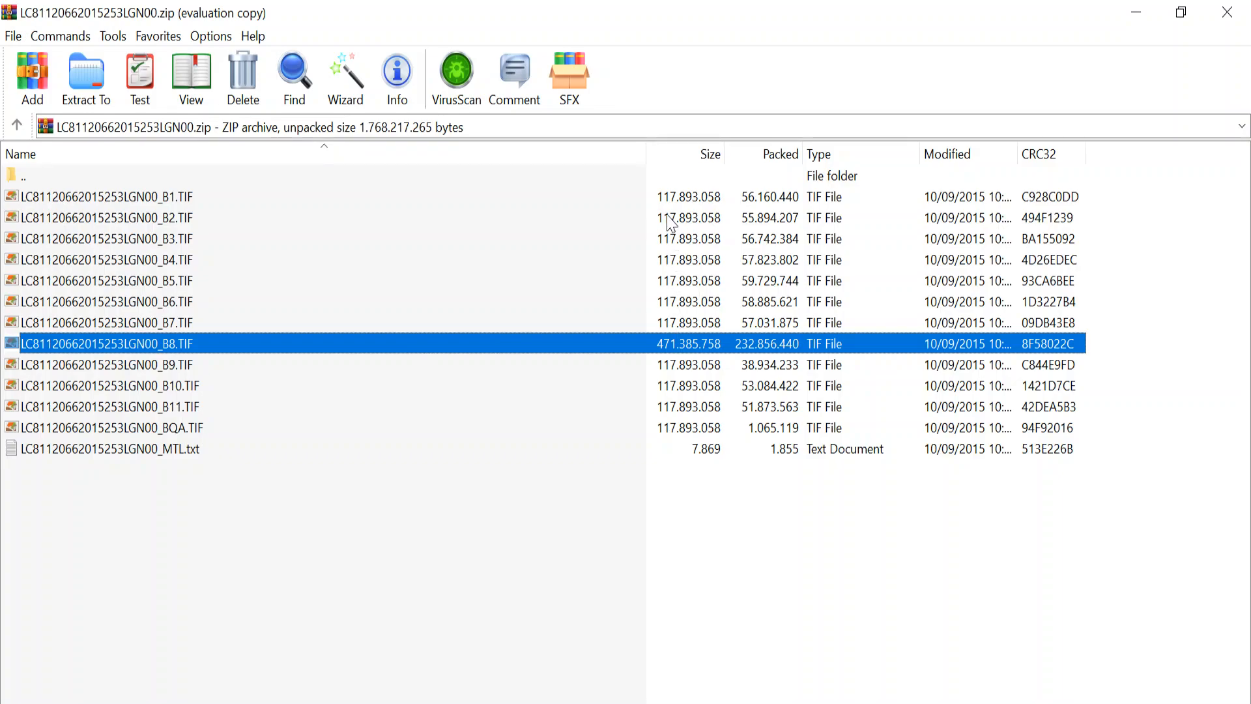
- Check the sizes of the B1 to B6 TIF files one by one against the panchromatic B8 file
click(669, 201)
click(669, 218)
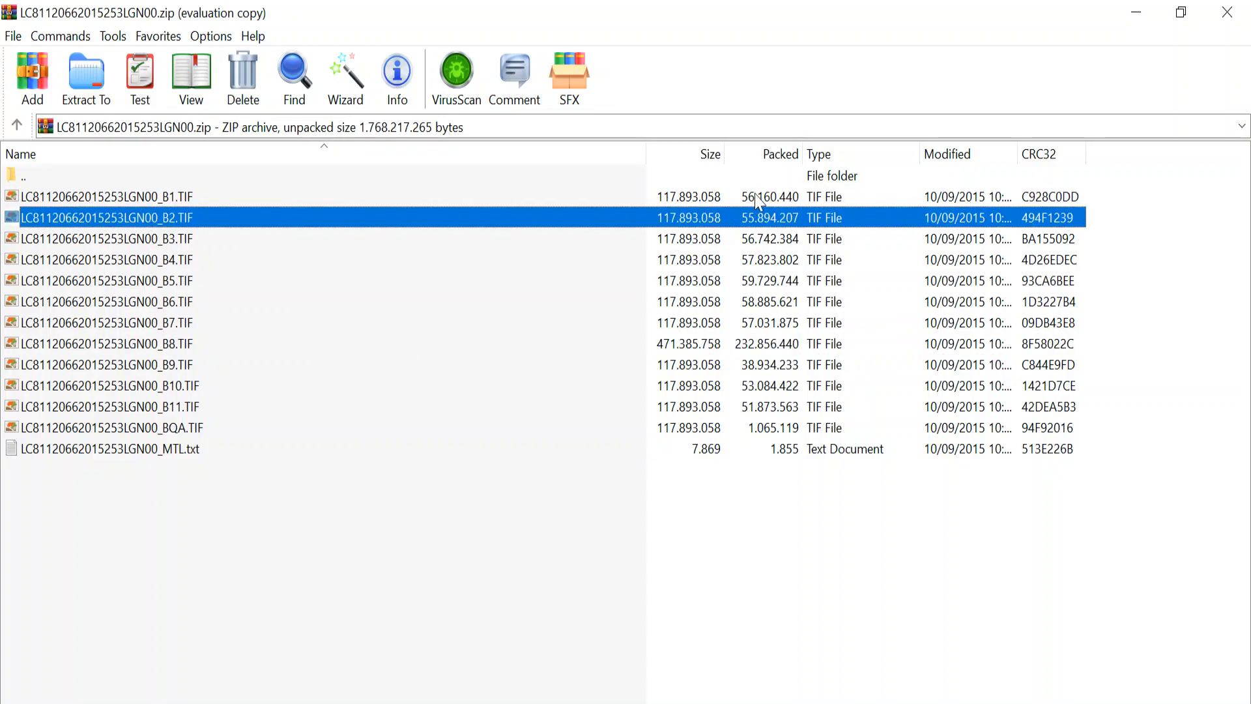
click(690, 203)
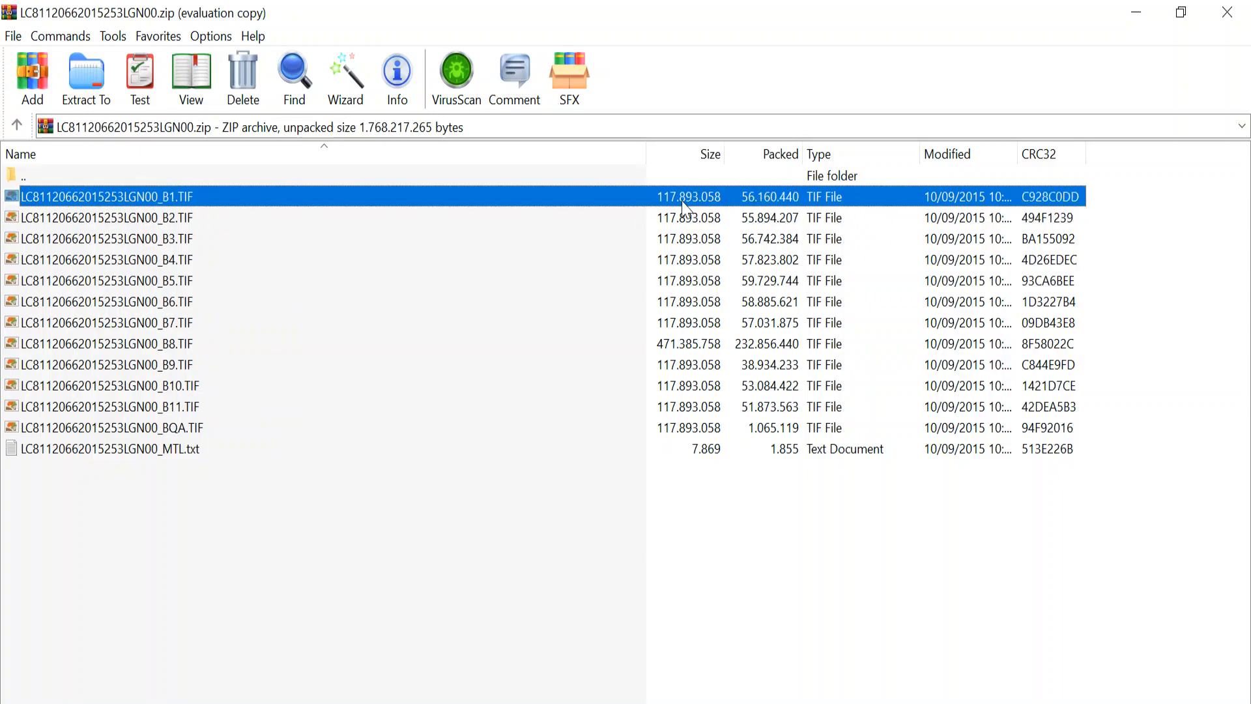
click(675, 218)
click(675, 238)
click(675, 259)
click(678, 282)
click(678, 304)
click(679, 346)
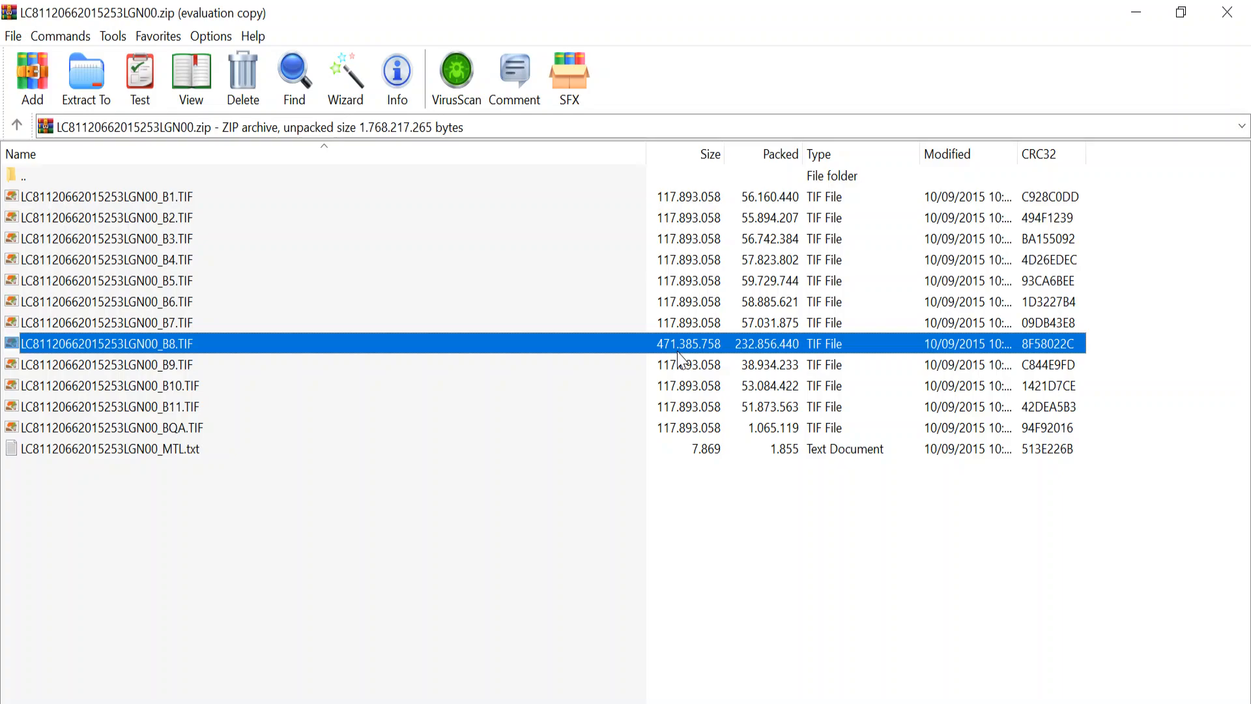
- Open a new File Explorer window
key(super)
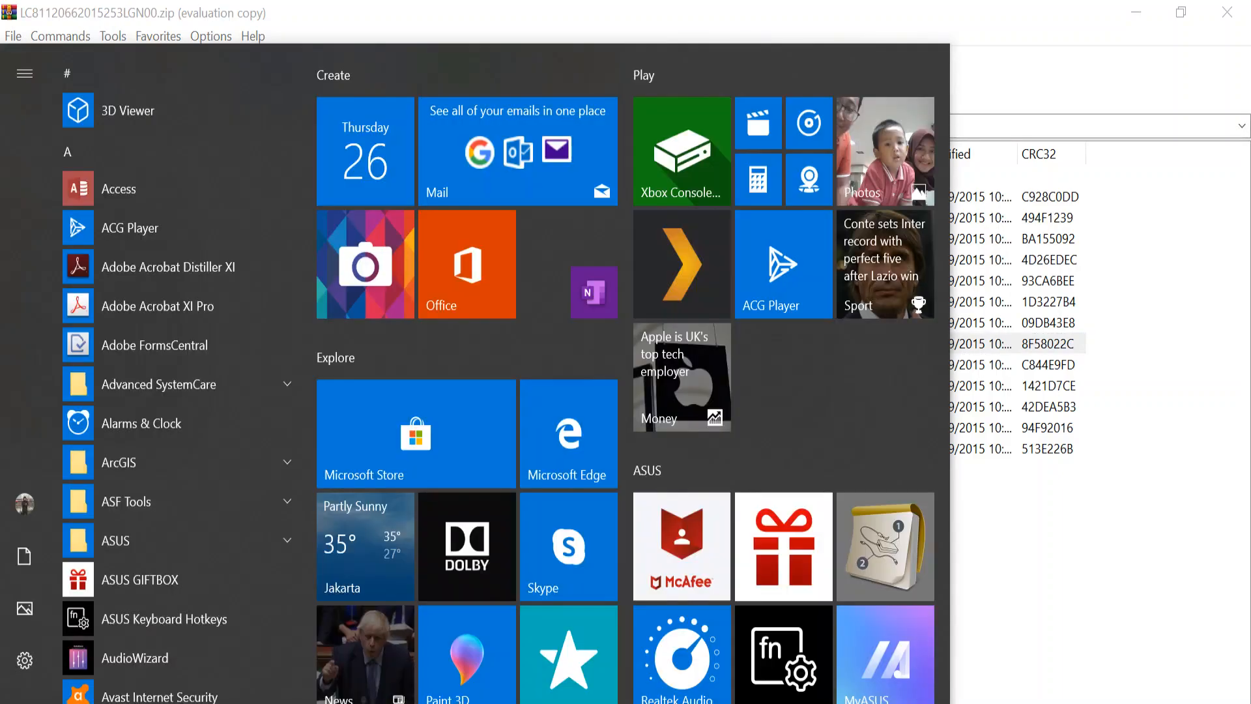
key(super+x)
click(84, 597)
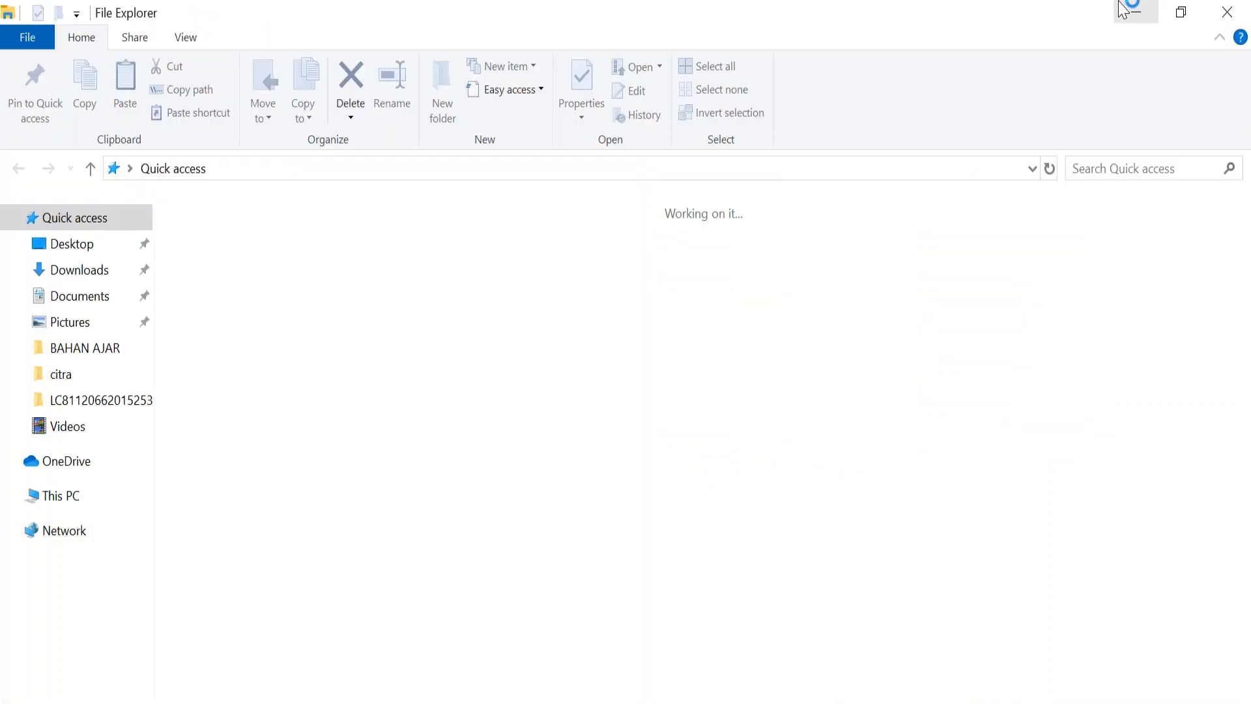
- Open the BUKU_PENGOLAHAN_CITRA_PENGINDERAAN_JAUH PDF from the BUKU_PENGOLAHAN_CITRA_SATELIT folder in C:\BAHAN AJAR
scroll(93, 456, down, 2)
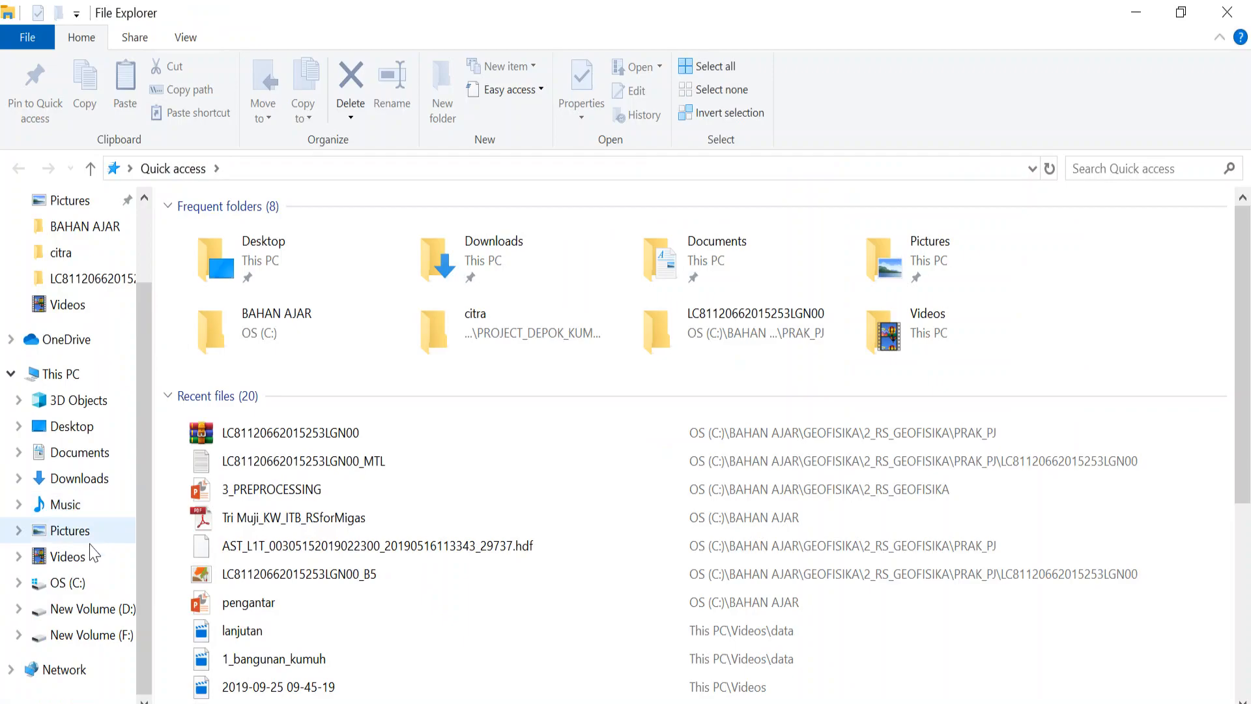
click(78, 582)
double_click(278, 261)
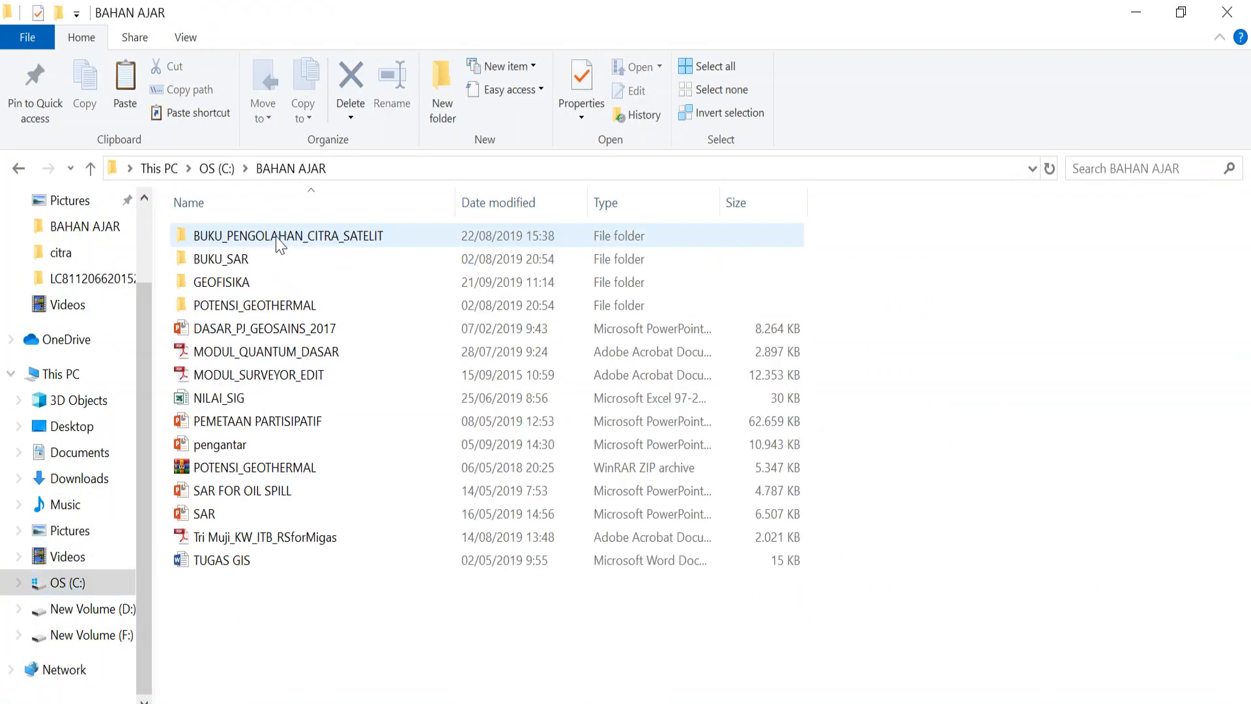
double_click(279, 239)
double_click(486, 330)
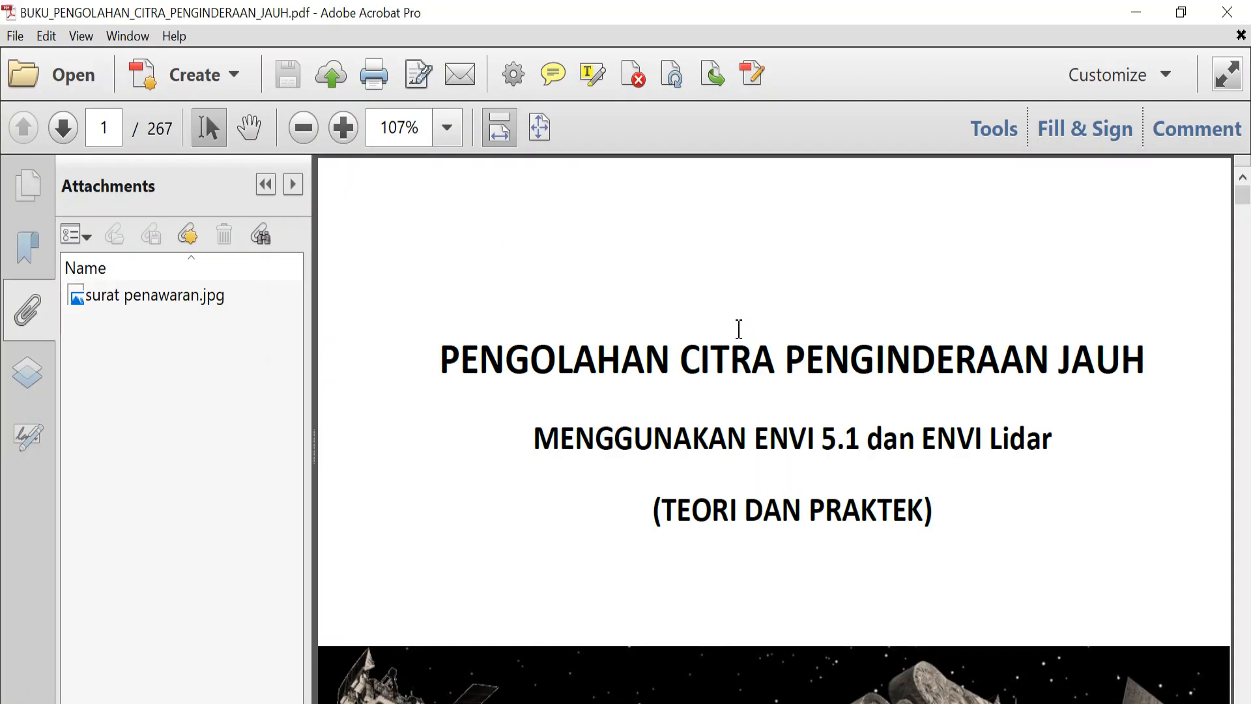
- Search the PDF for "image" and go through the successive matches
key(ctrl+f)
text(image)
key(Return)
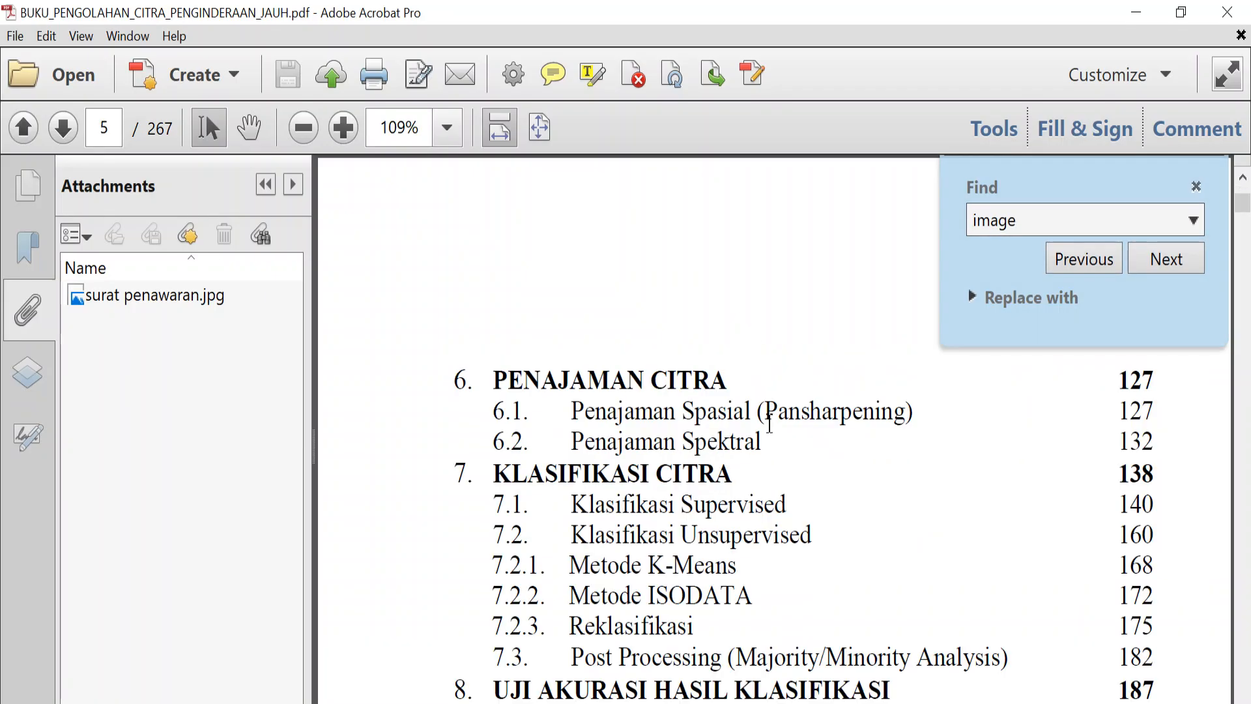
key(Return)
key(Return)
key(Return)
key(Return)
- Find the before-and-after pansharpening images just above section 6.2 and enlarge the page to compare them
drag(1250, 513, 1151, 476)
scroll(1202, 501, down, 1)
scroll(1152, 476, down, 14)
scroll(1158, 449, down, 15)
scroll(1109, 421, down, 10)
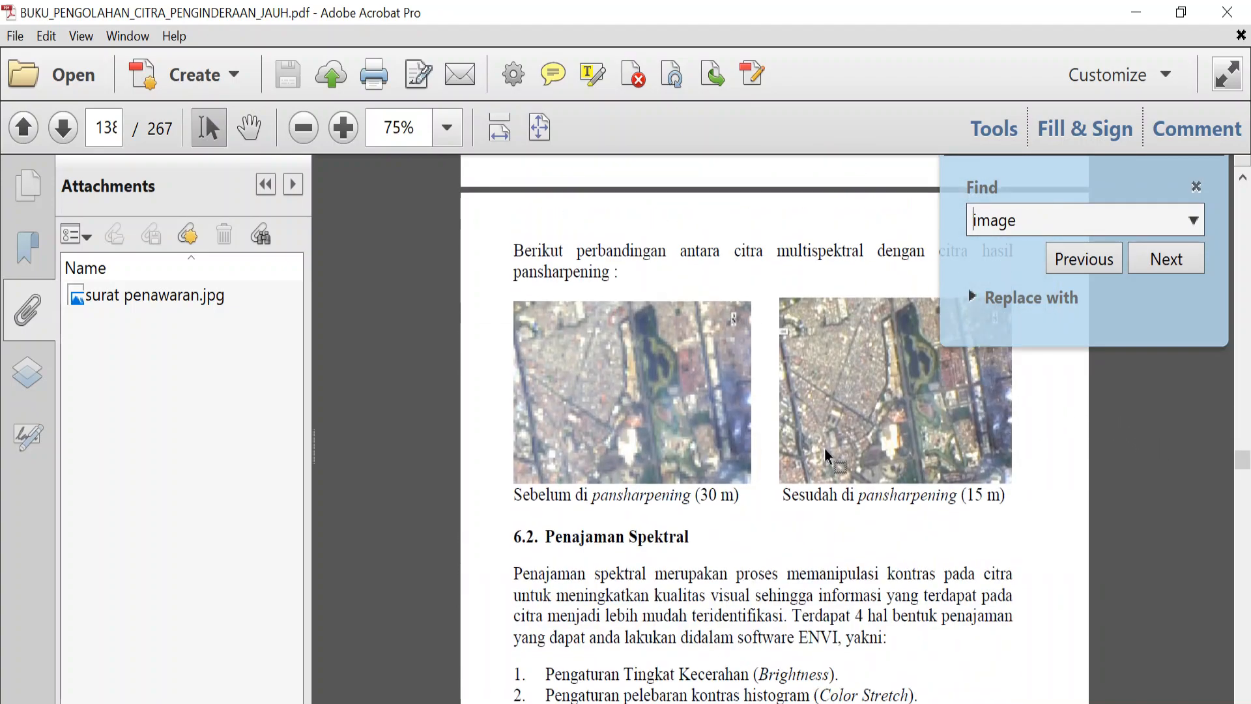
ctrl+scroll(824, 448, up, 2)
ctrl+scroll(824, 447, down, 1)
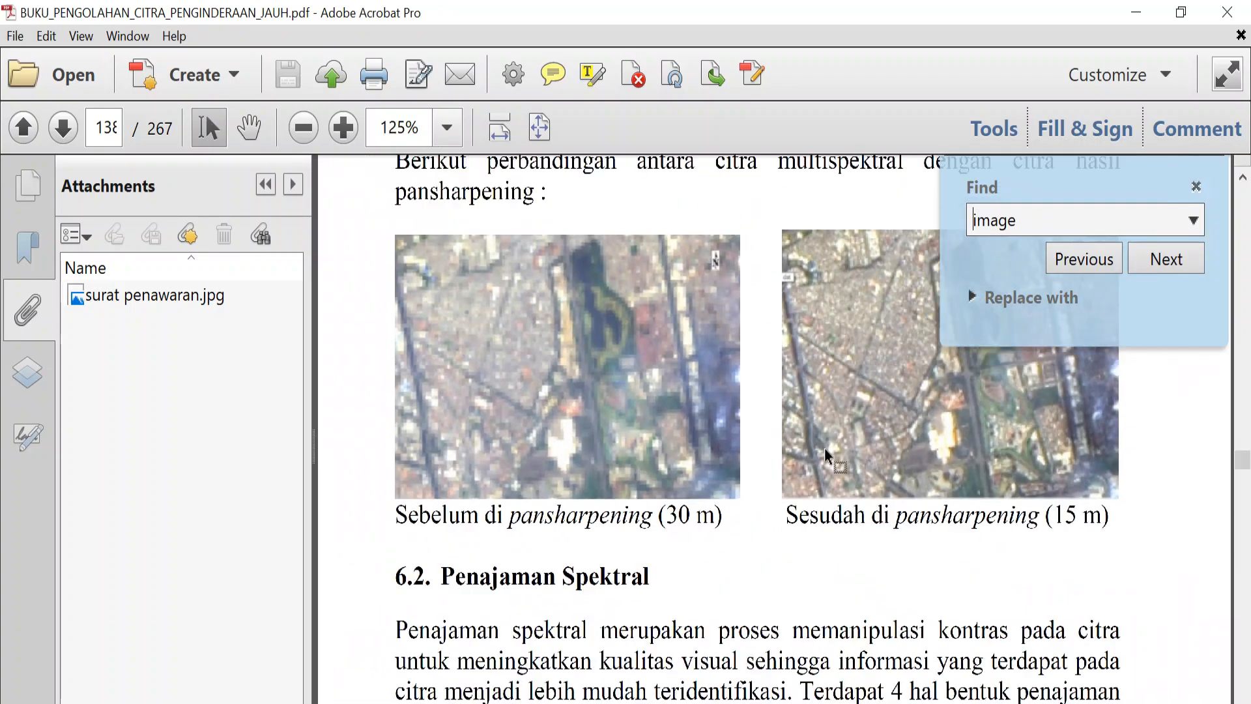
click(1196, 187)
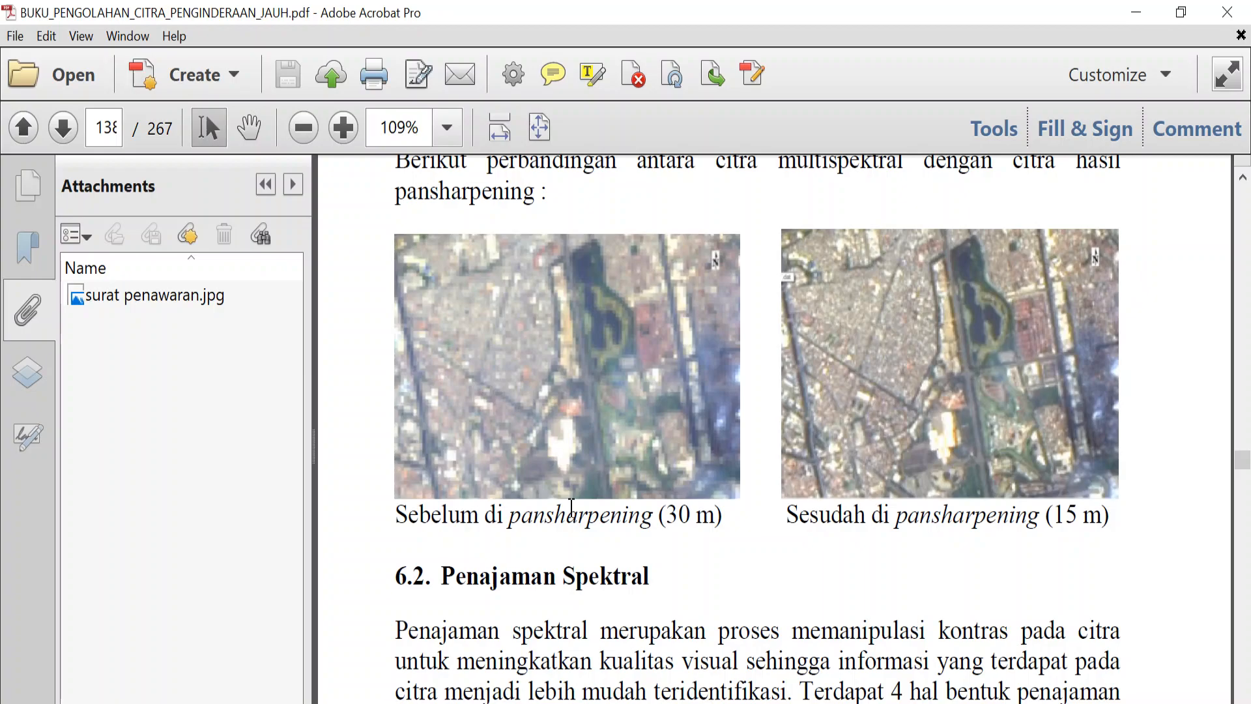
- Search the PDF for "cirrus" and look through the NDVI and Band Math pages around the match
key(ctrl+f)
text(cirrus)
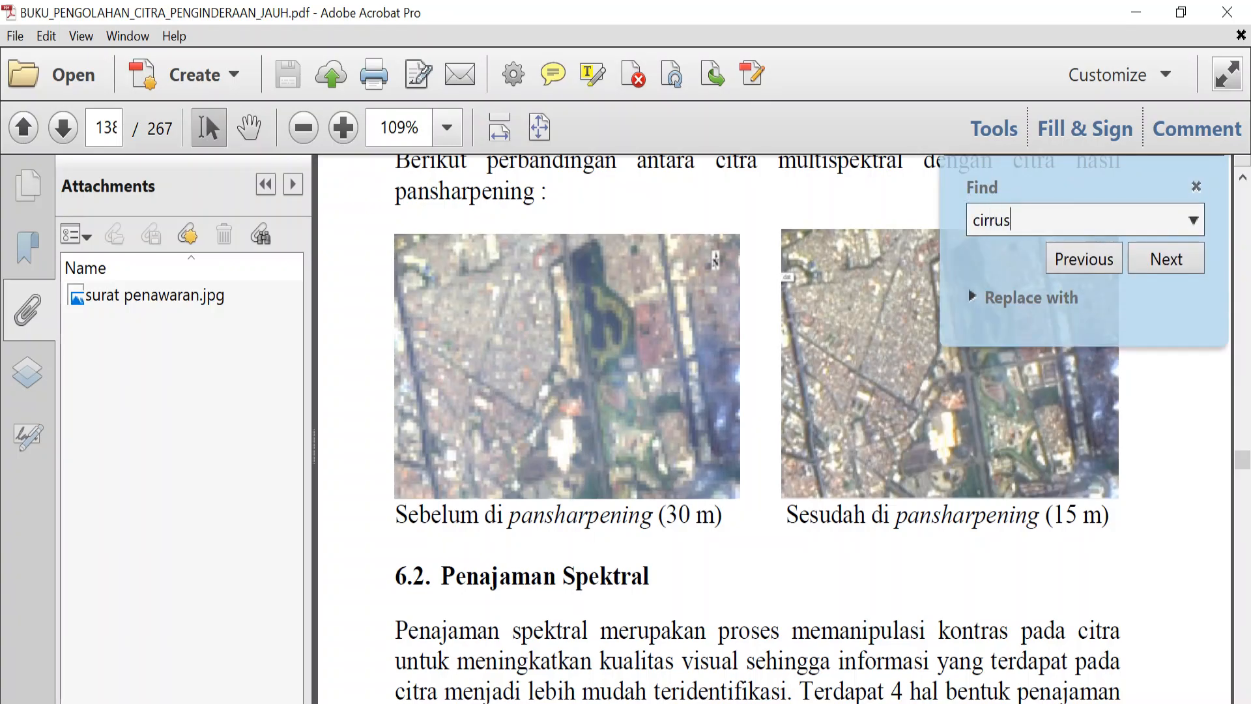
key(Return)
scroll(758, 354, down, 10)
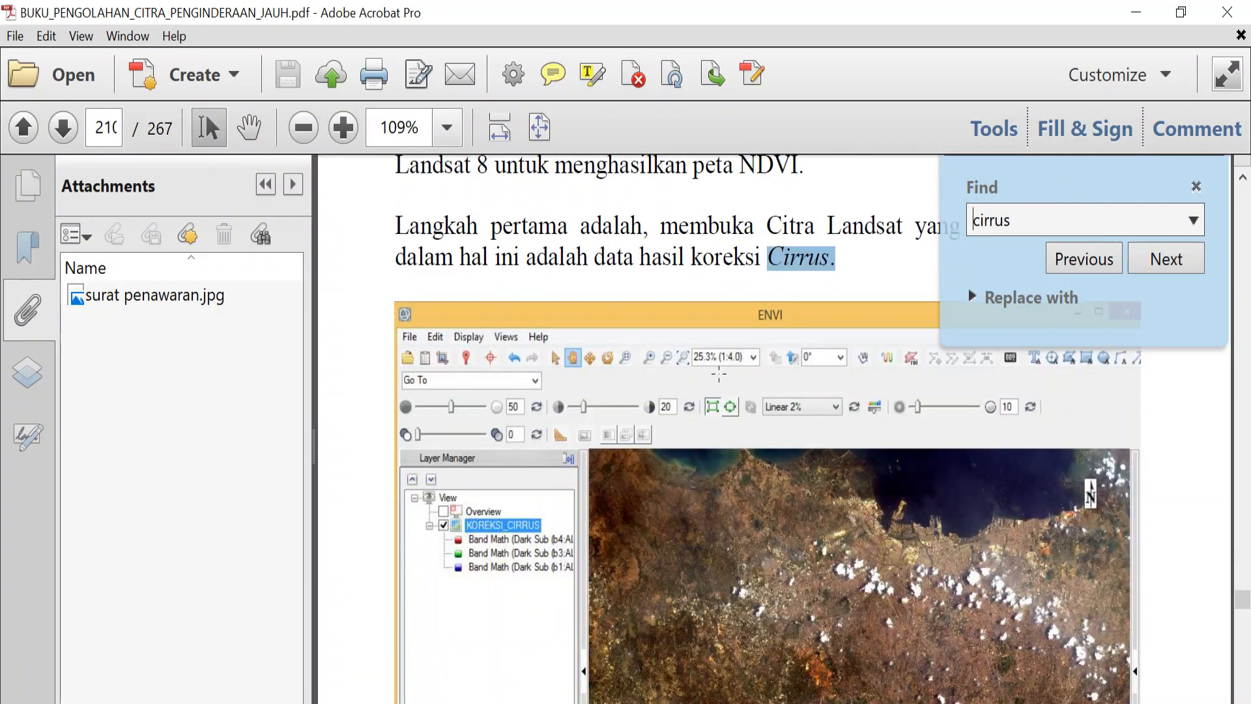
scroll(783, 327, down, 6)
scroll(789, 326, up, 10)
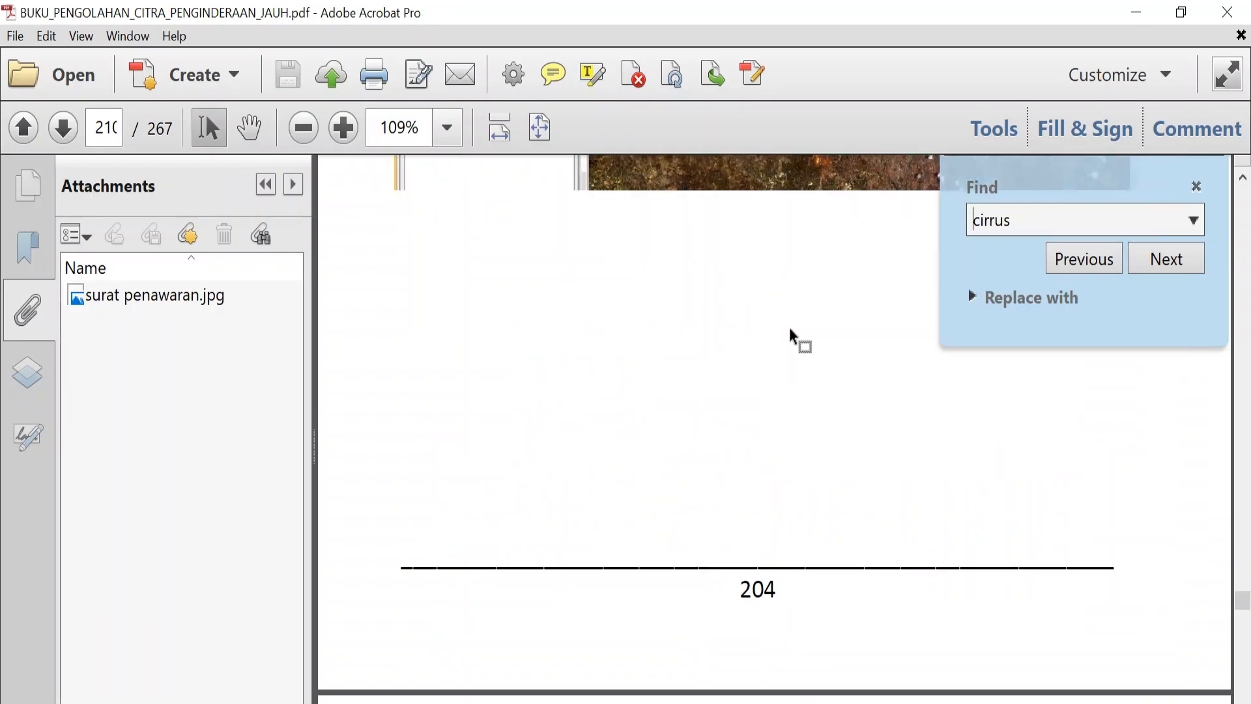
scroll(789, 326, up, 15)
scroll(869, 360, down, 6)
scroll(868, 360, down, 15)
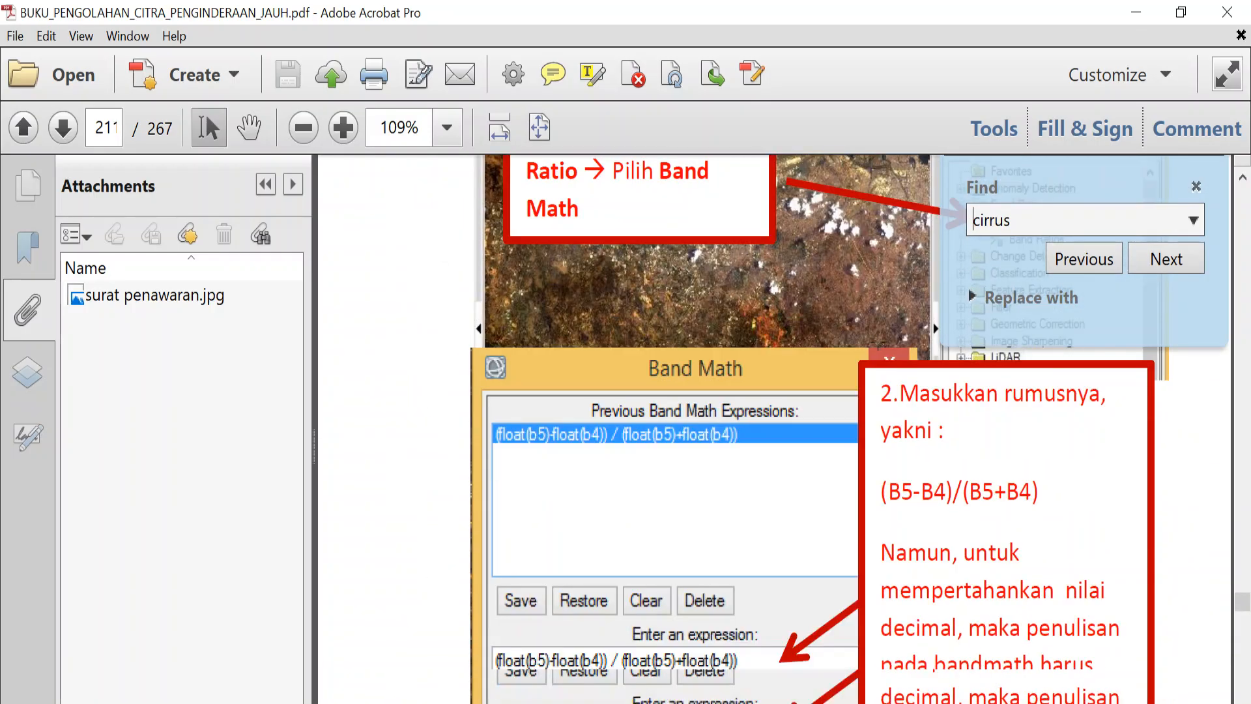
scroll(878, 341, down, 6)
- Go to the next "cirrus" match and view the thin cloud example images in section 4.2.3
click(1167, 259)
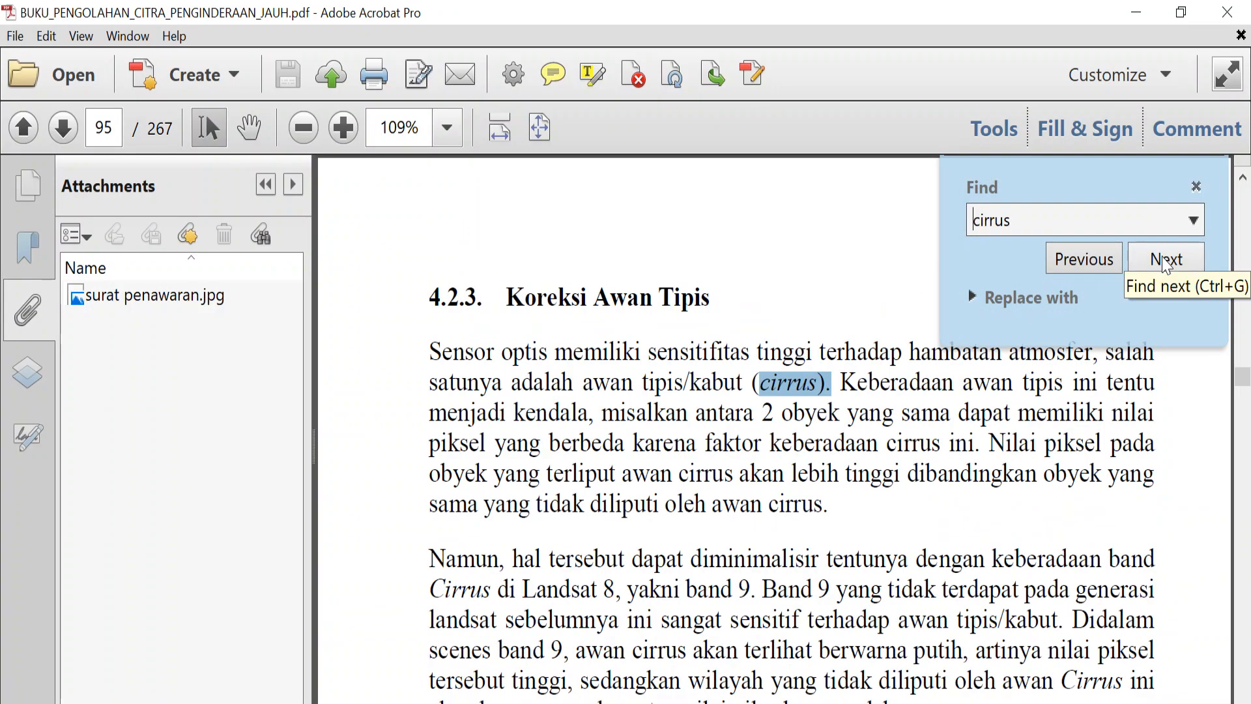
scroll(836, 441, down, 6)
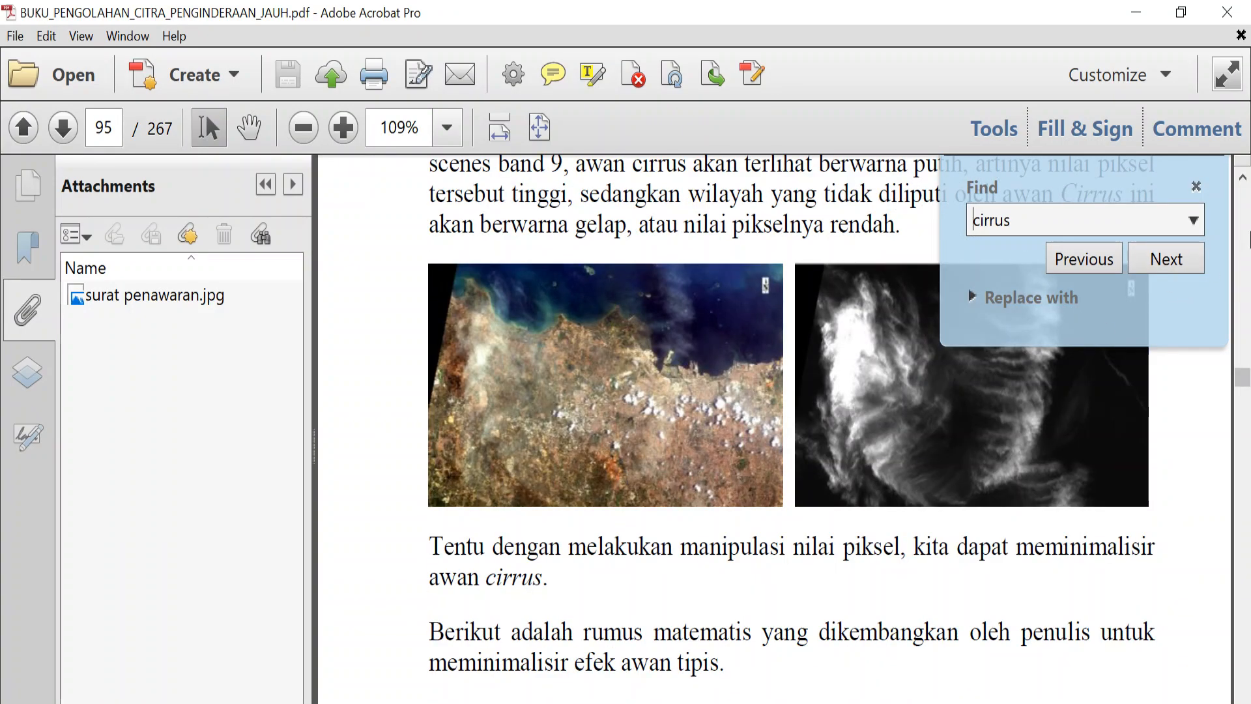
click(1198, 187)
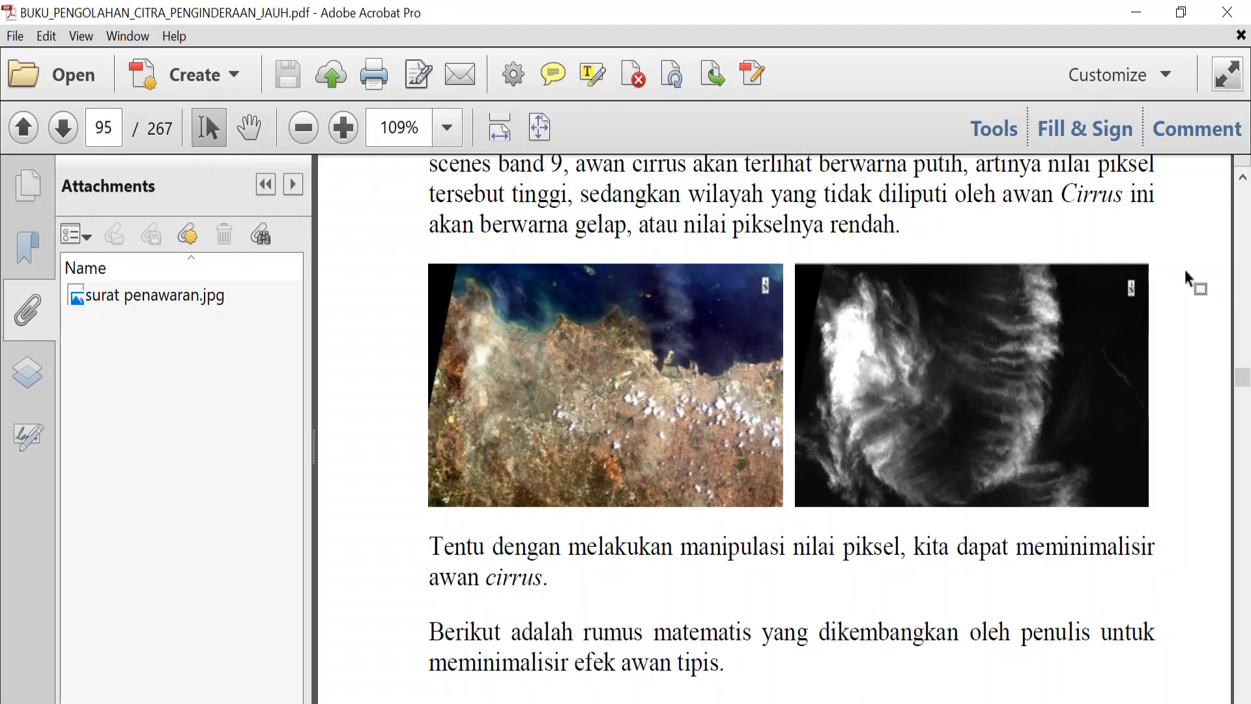
- Read through the cirrus correction procedure up to the images comparing uncorrected and corrected layers with different a factors
scroll(899, 366, down, 10)
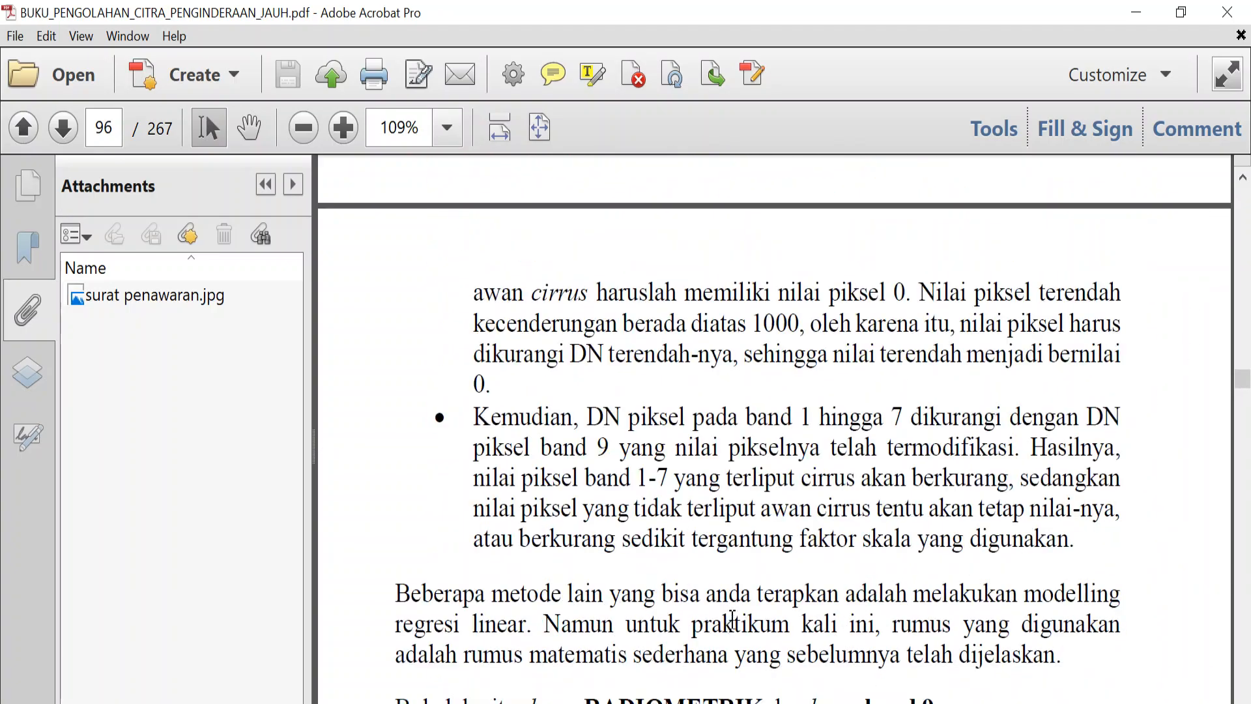
scroll(729, 624, down, 20)
scroll(779, 423, down, 10)
scroll(794, 424, down, 20)
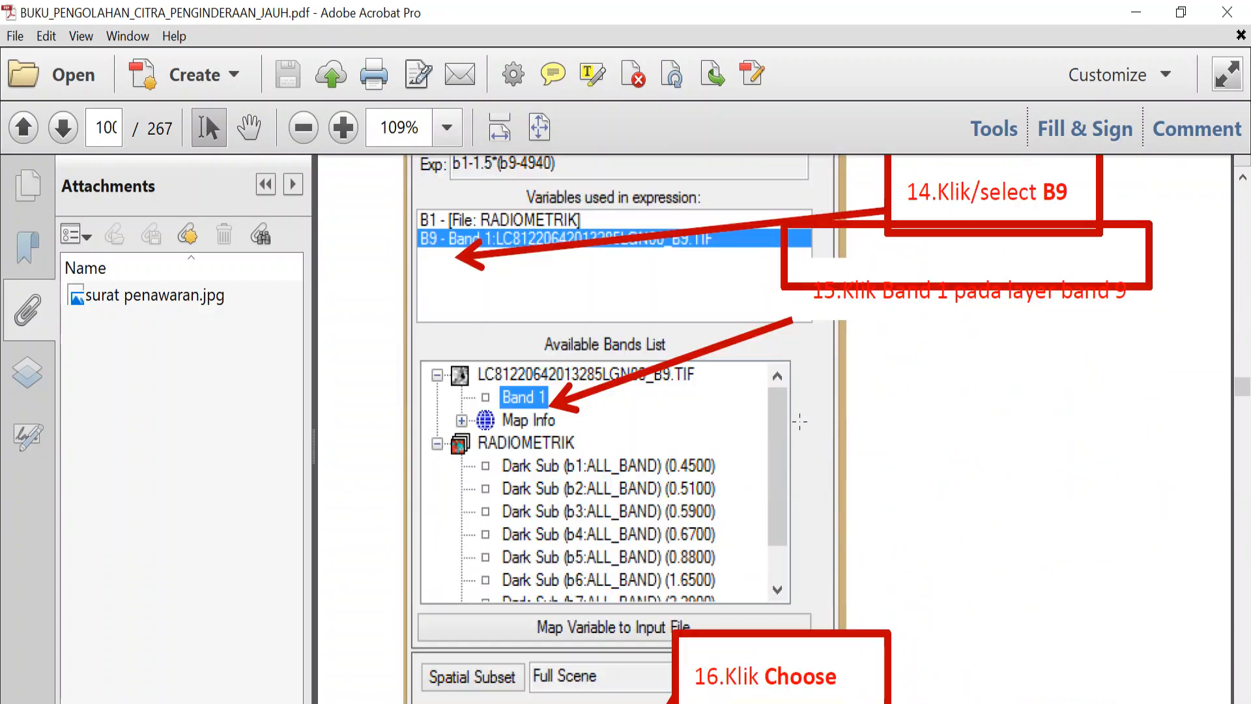
scroll(807, 435, down, 2)
scroll(807, 435, up, 2)
scroll(807, 435, down, 2)
scroll(807, 424, down, 1)
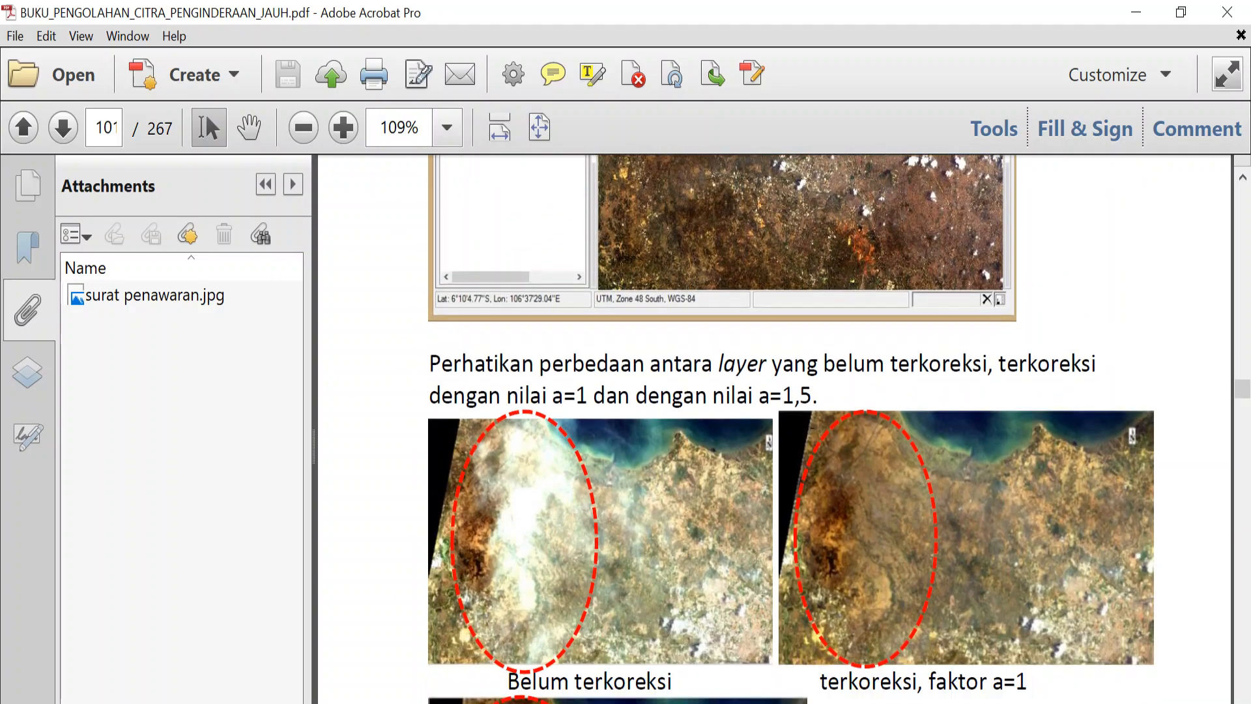
scroll(806, 423, down, 7)
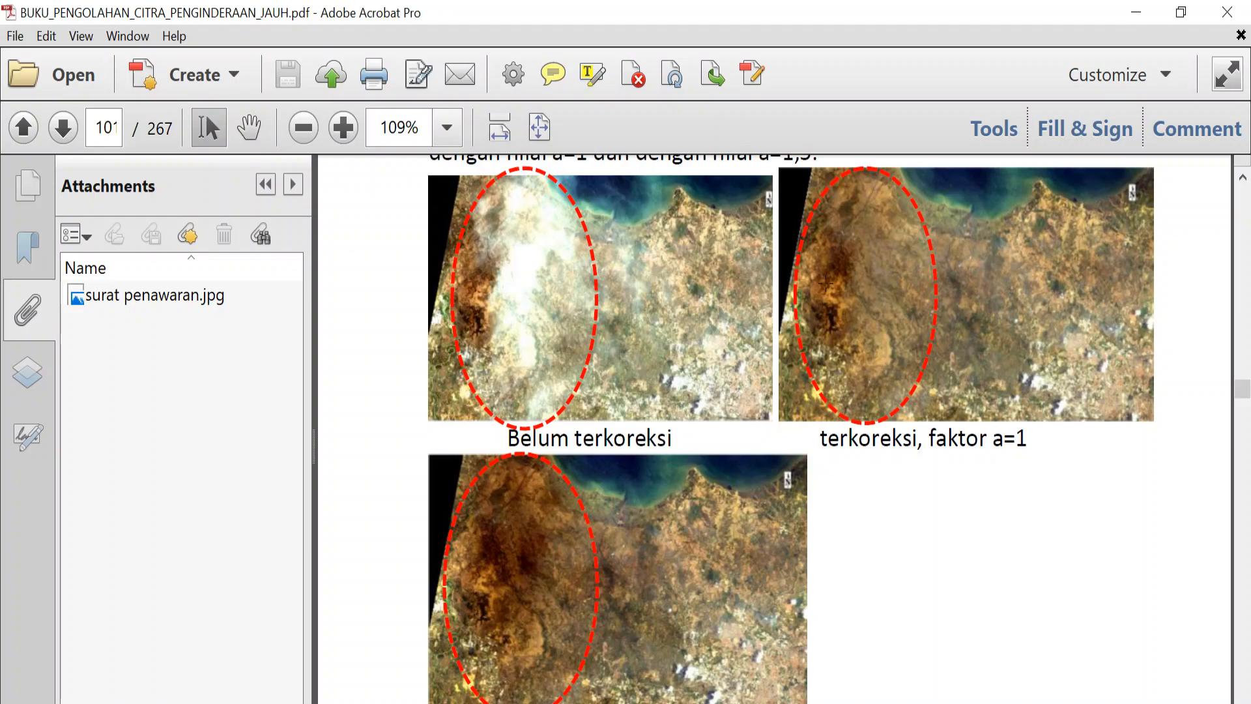
- Minimize the PDF and File Explorer windows to switch back to ENVI
click(1136, 11)
click(1133, 9)
click(1133, 9)
click(1133, 9)
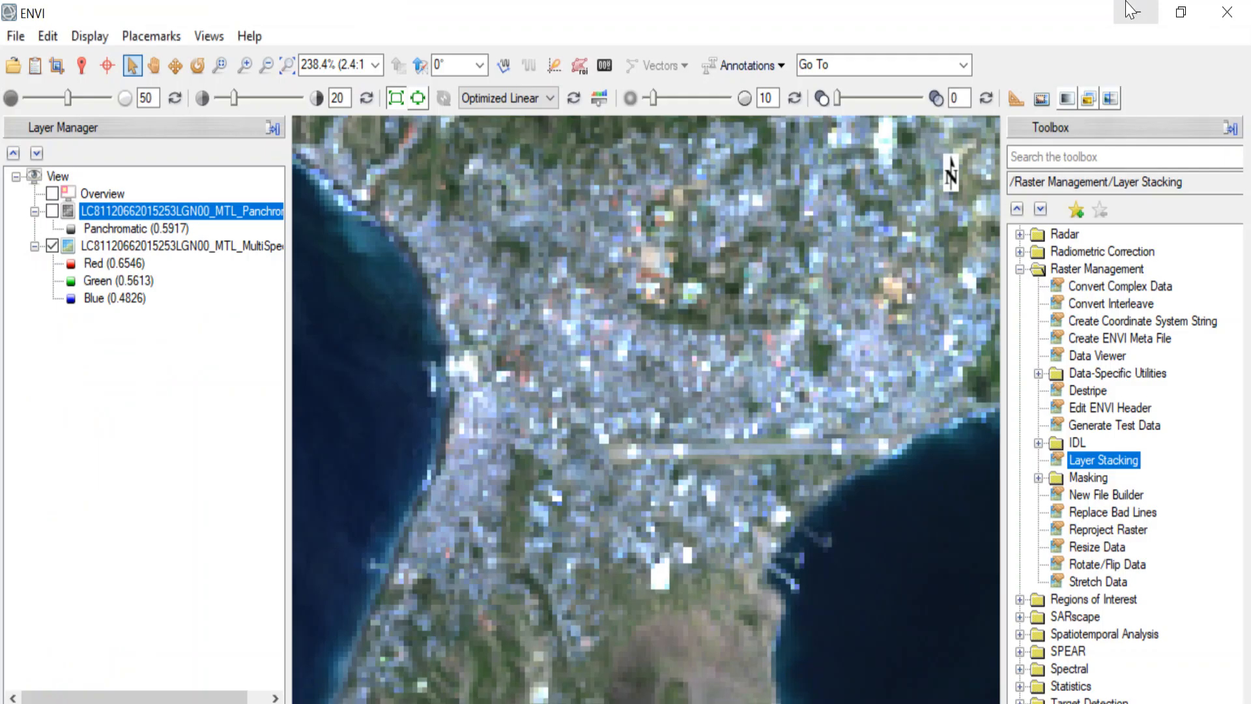
double_click(1124, 461)
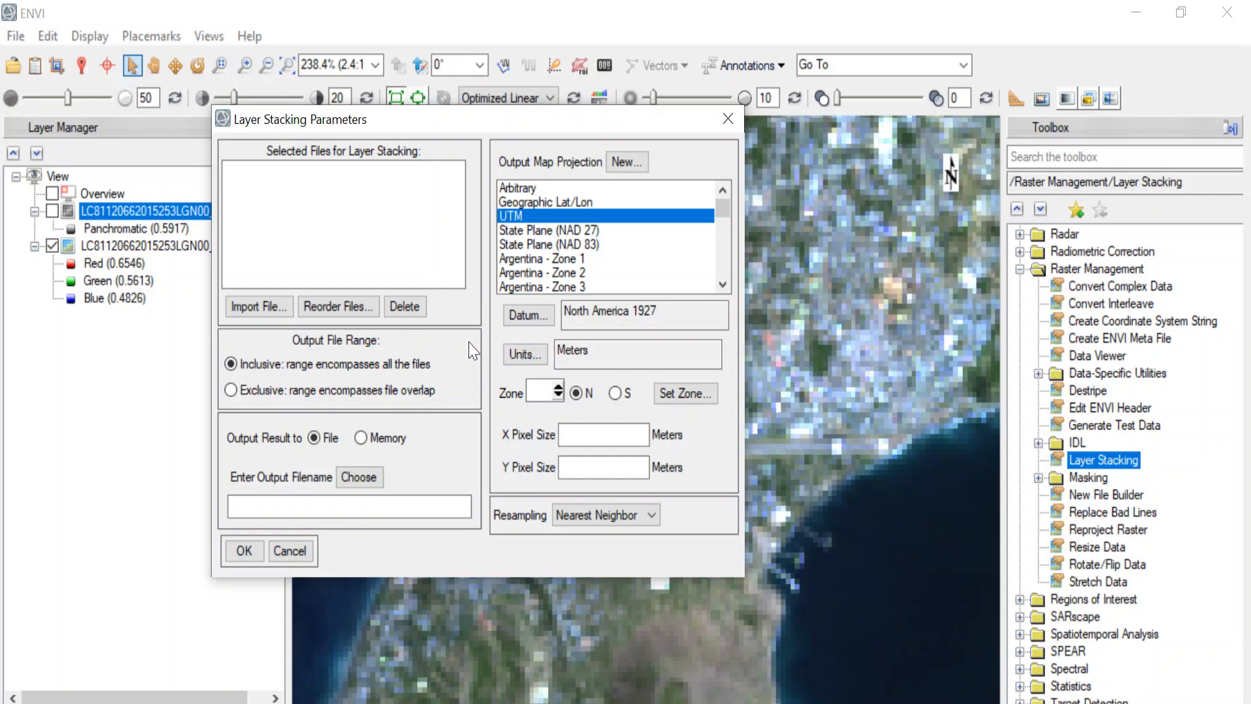
click(236, 309)
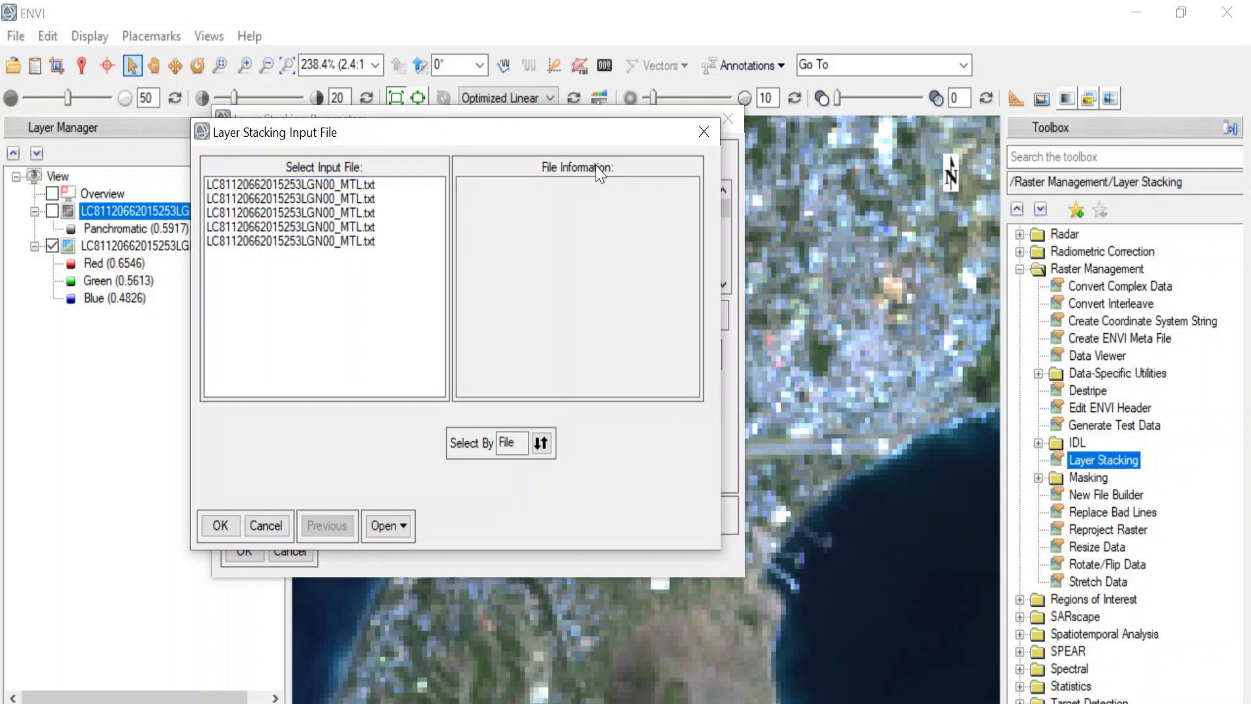
click(704, 132)
click(728, 119)
- Show the panchromatic layer and open the input file selection for Layer Stacking
click(52, 211)
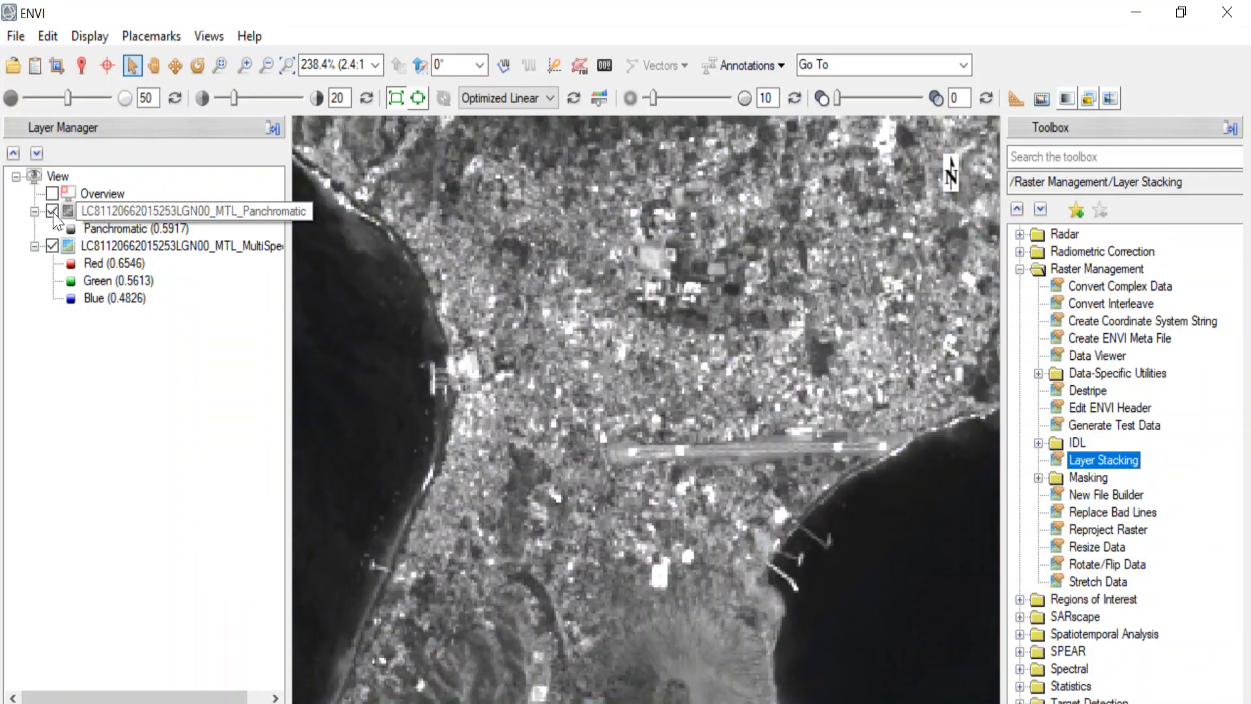
double_click(1115, 463)
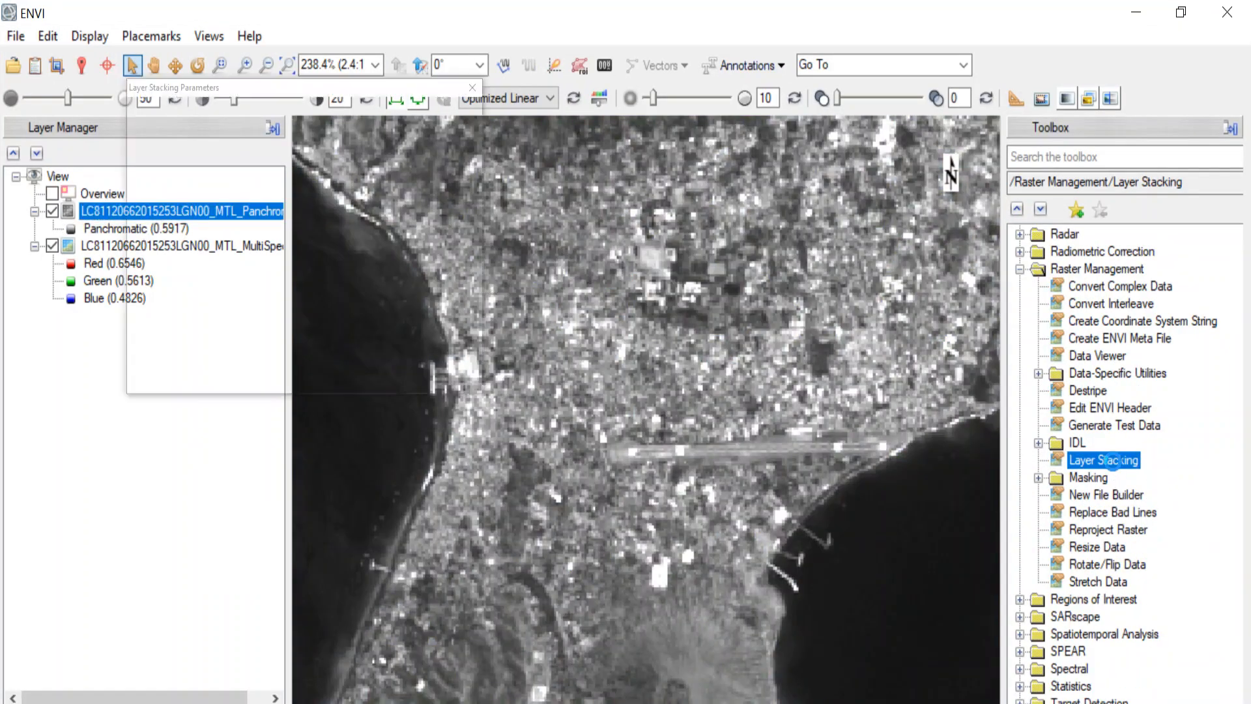
click(238, 320)
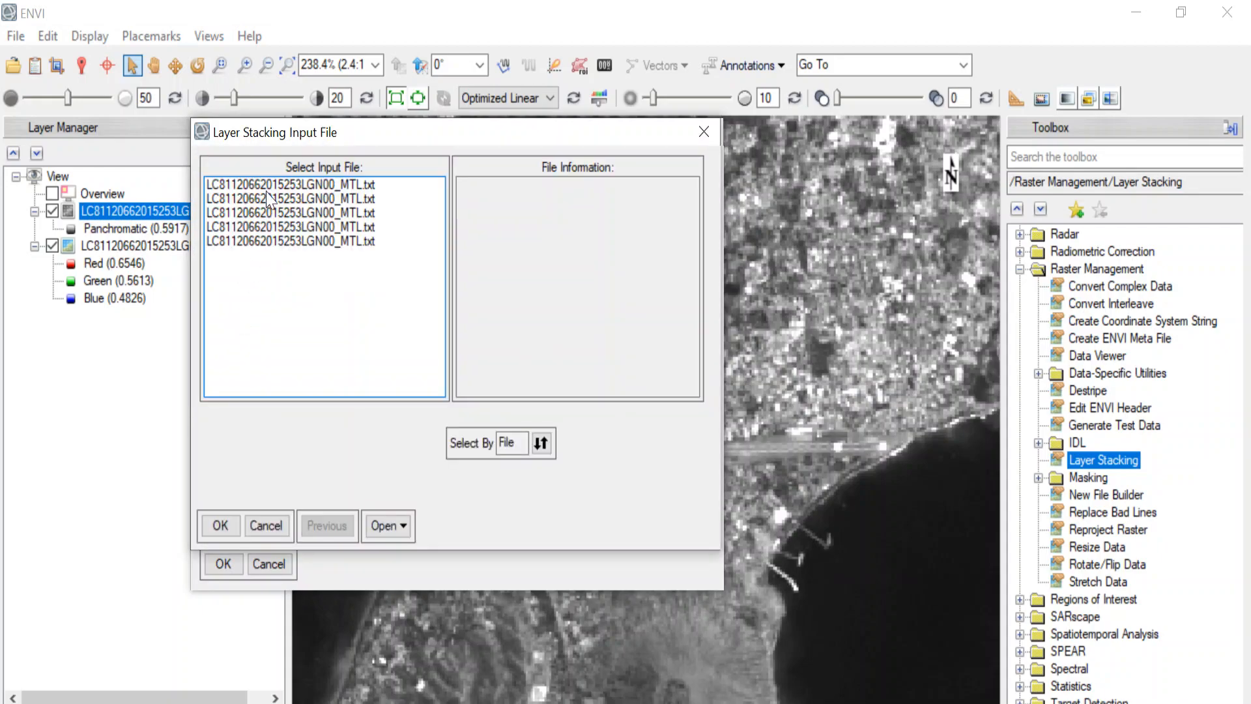
drag(291, 140, 315, 129)
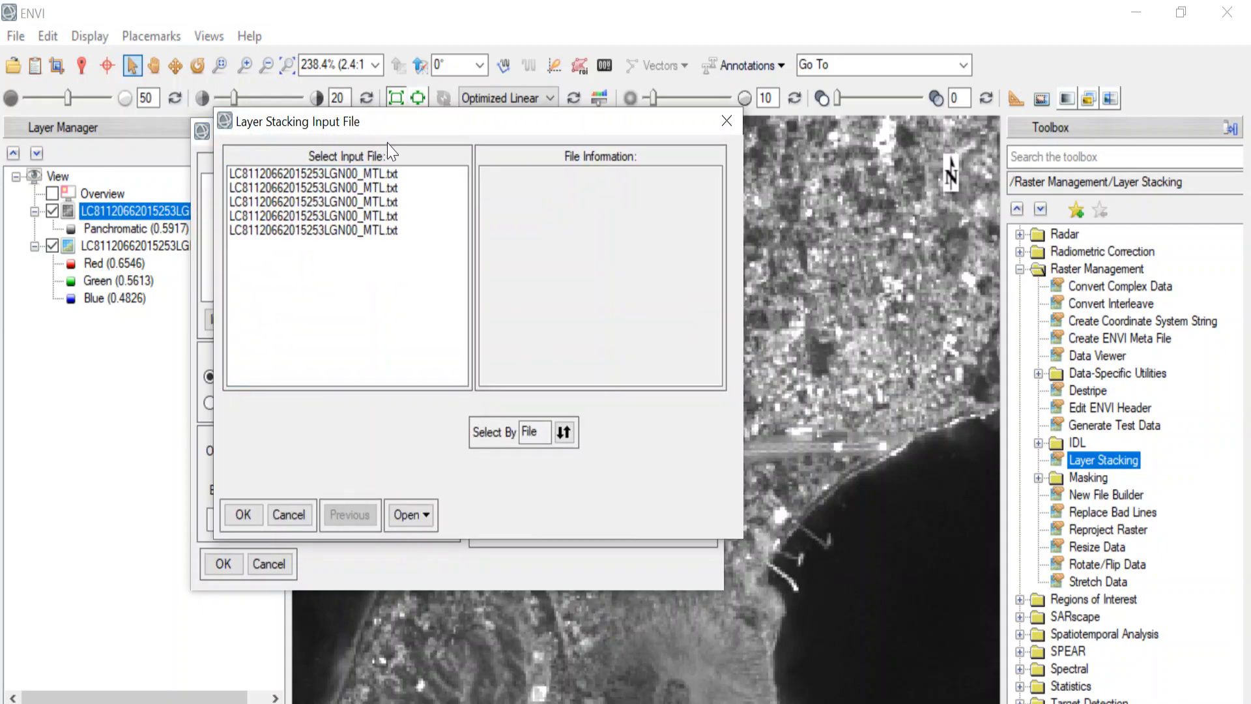
- Compare the file information of the first two MTL inputs, highlighting the second one's pixel size
click(386, 175)
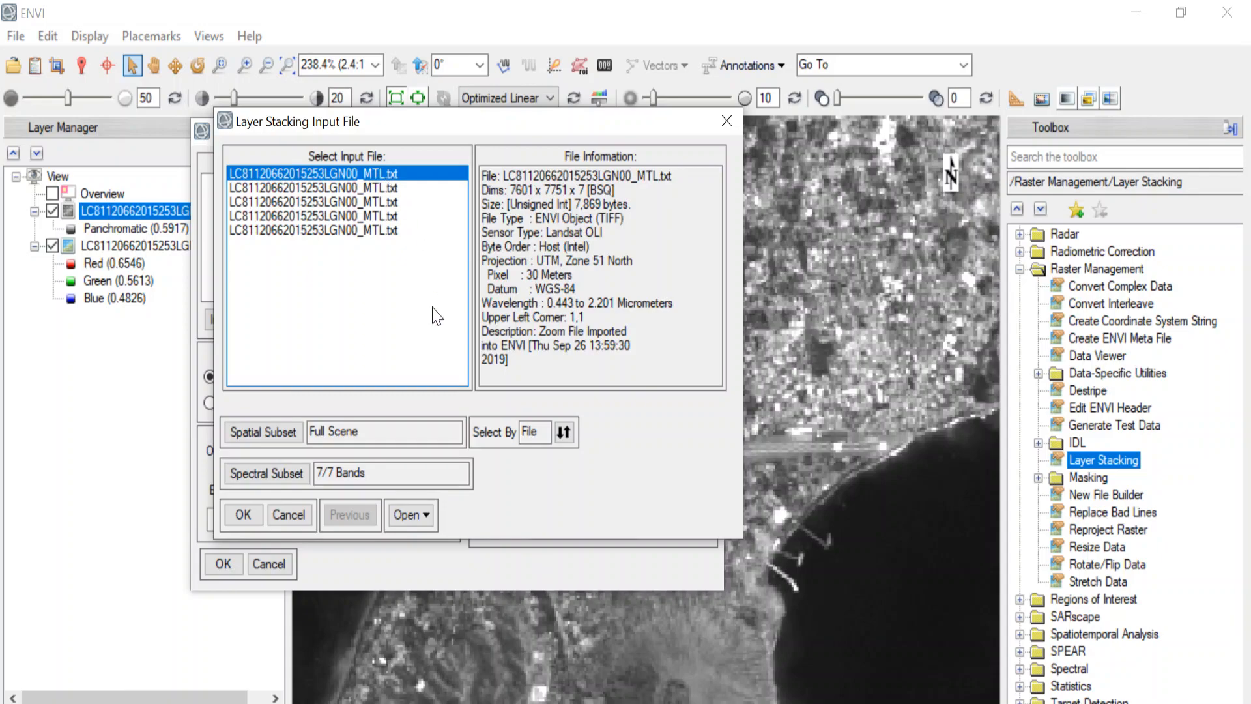
click(296, 481)
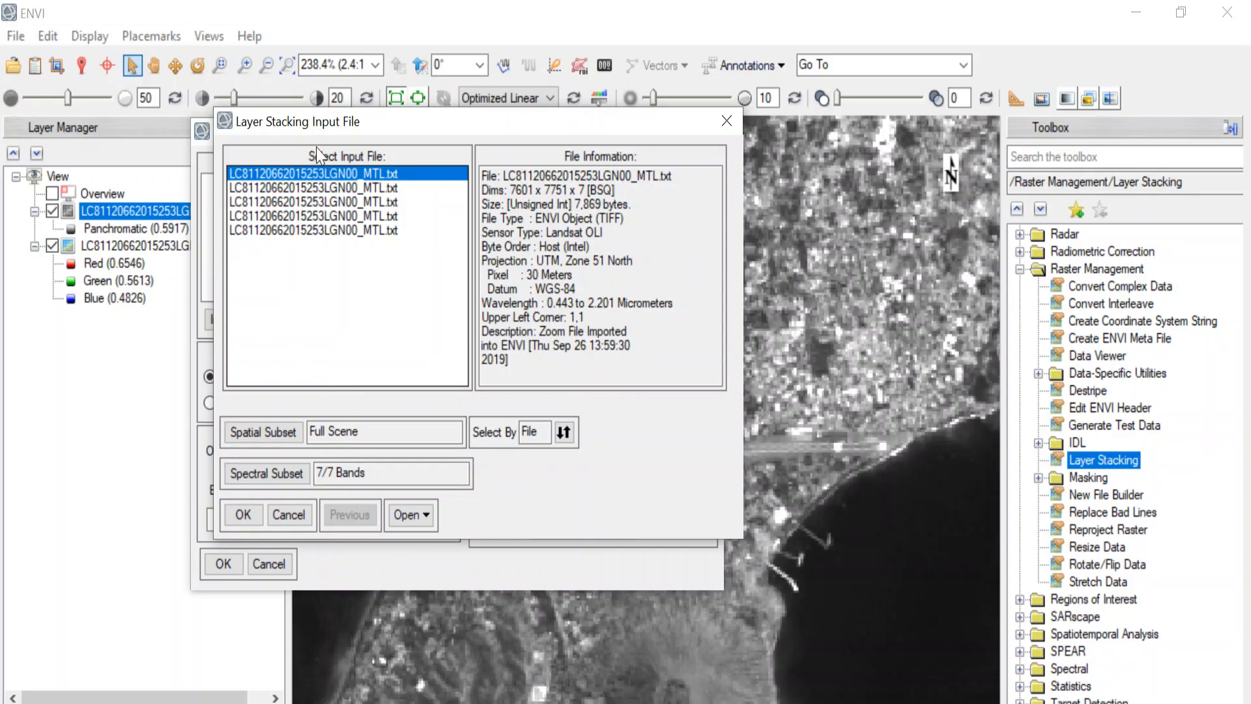
click(376, 189)
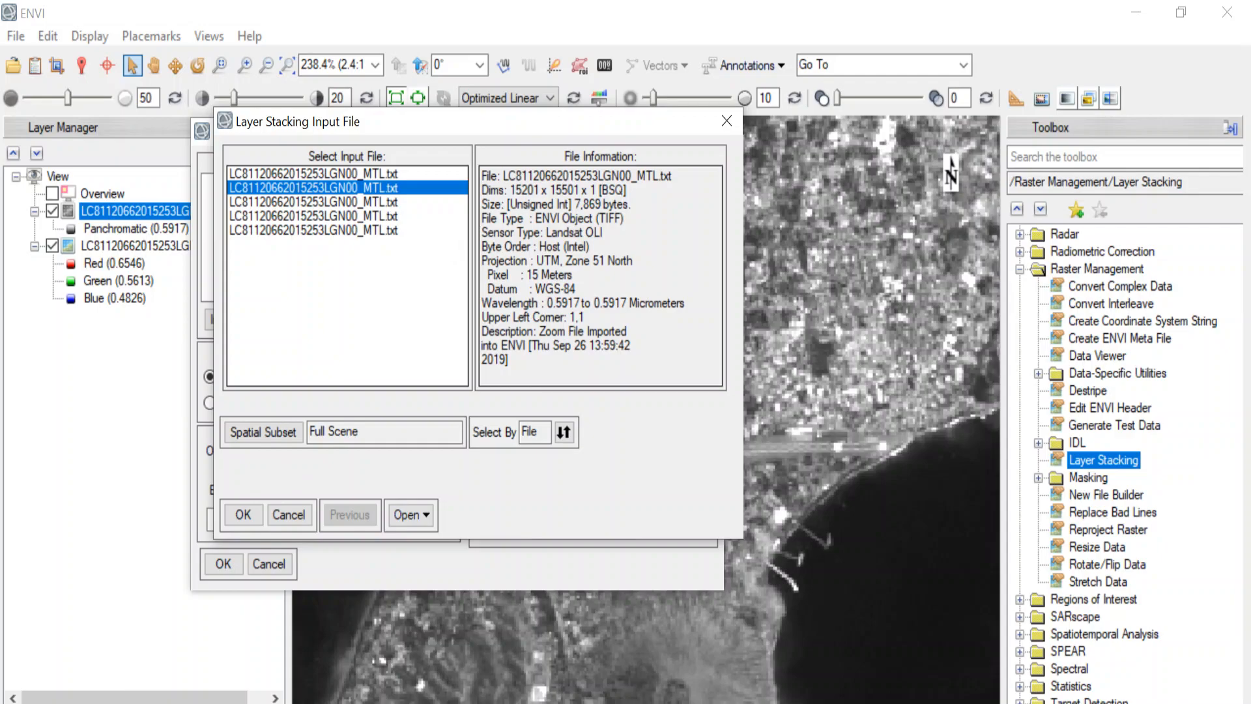
drag(484, 274, 573, 274)
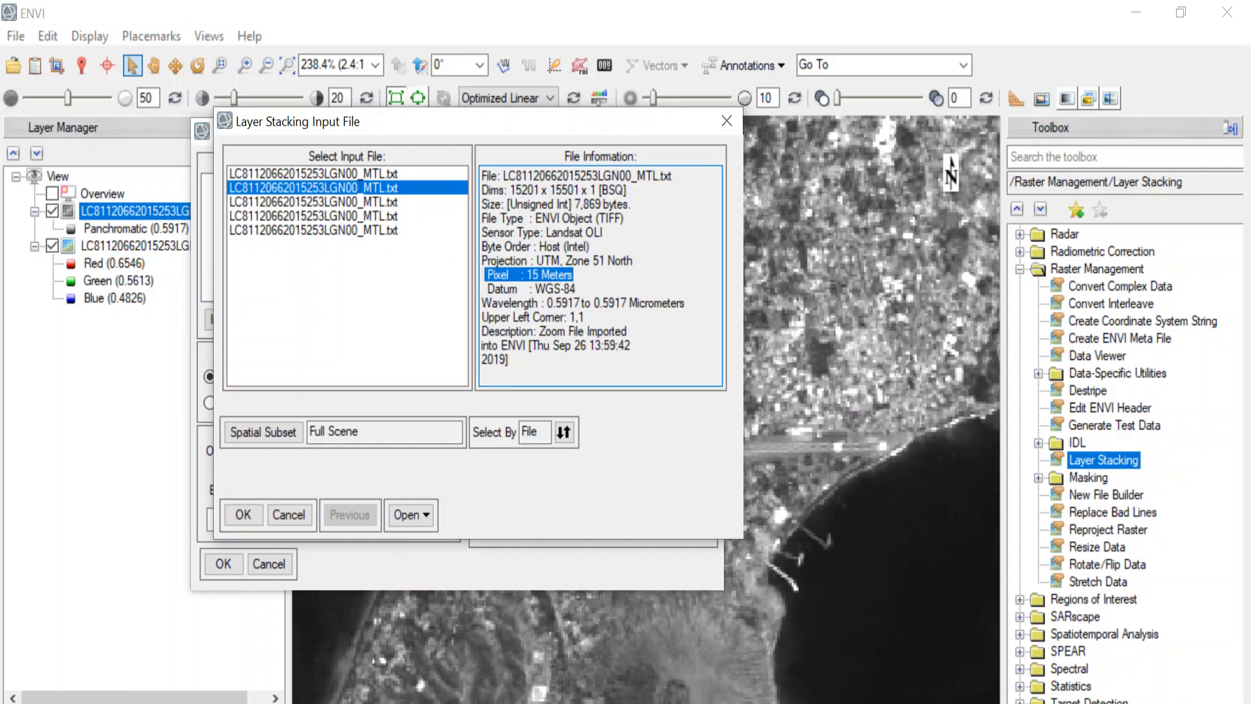
click(341, 174)
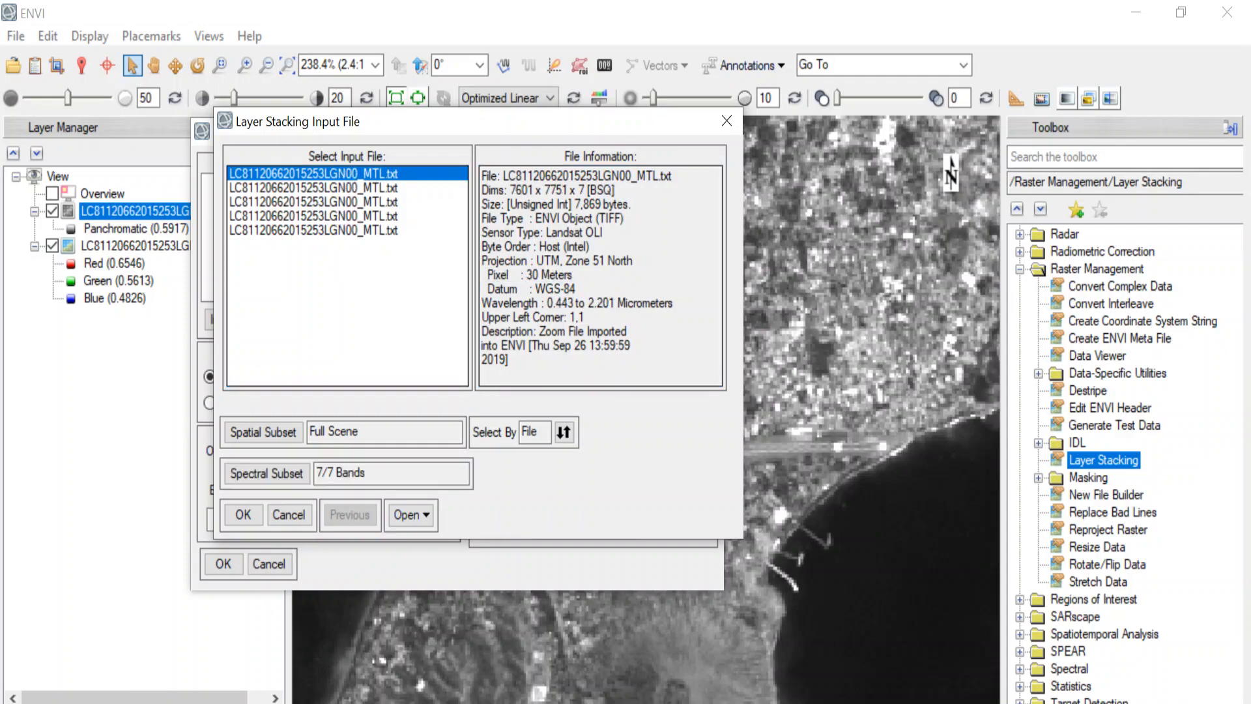
click(345, 189)
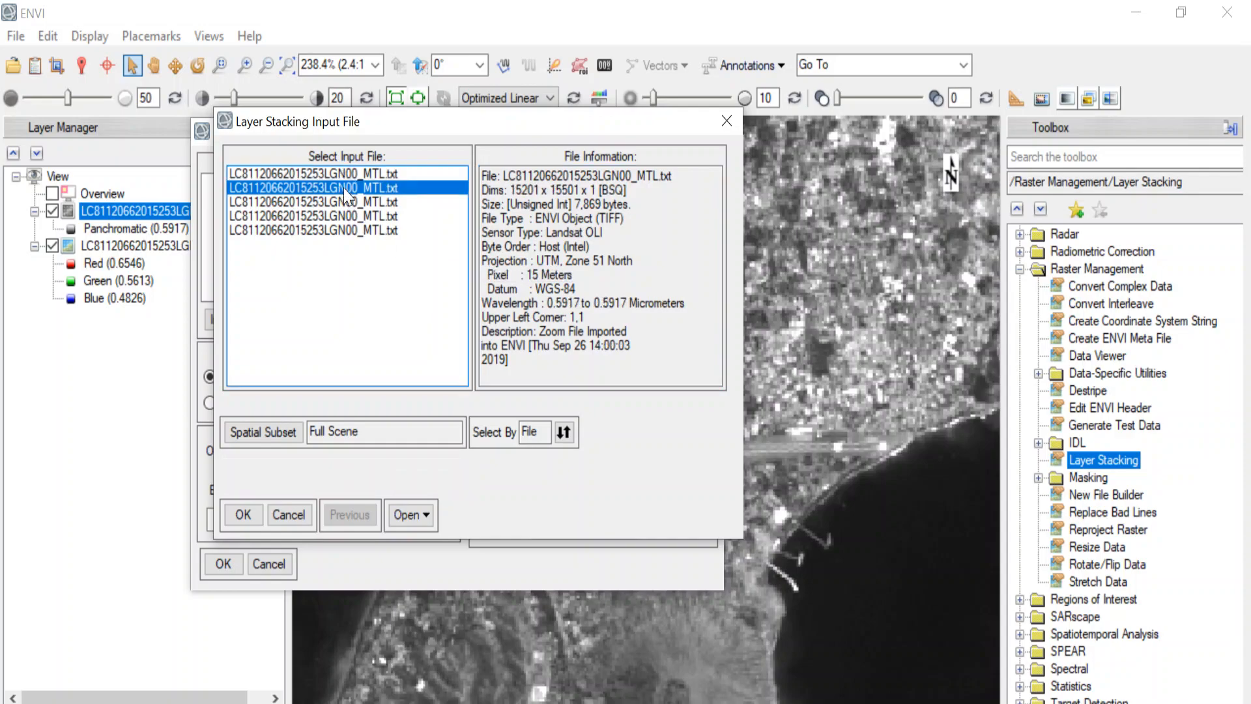
- Examine the third MTL input's information, highlight its pixel size, and compare it with the first two inputs
click(387, 204)
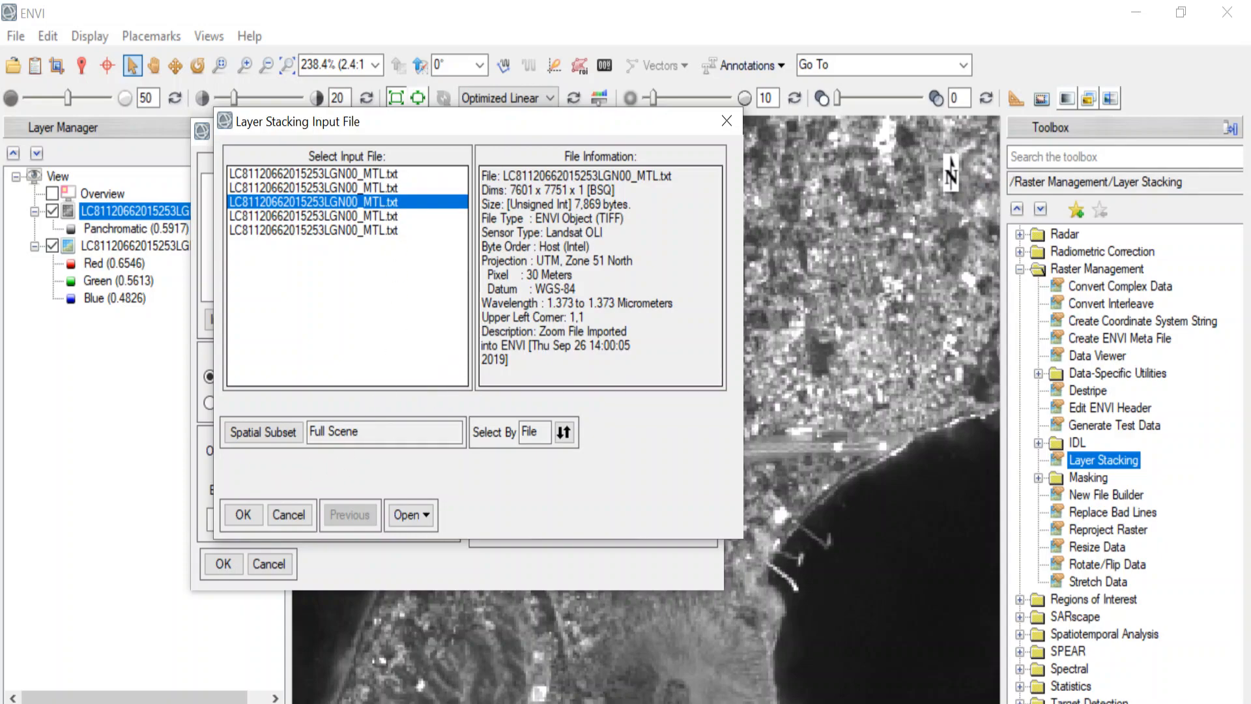
drag(524, 275, 574, 275)
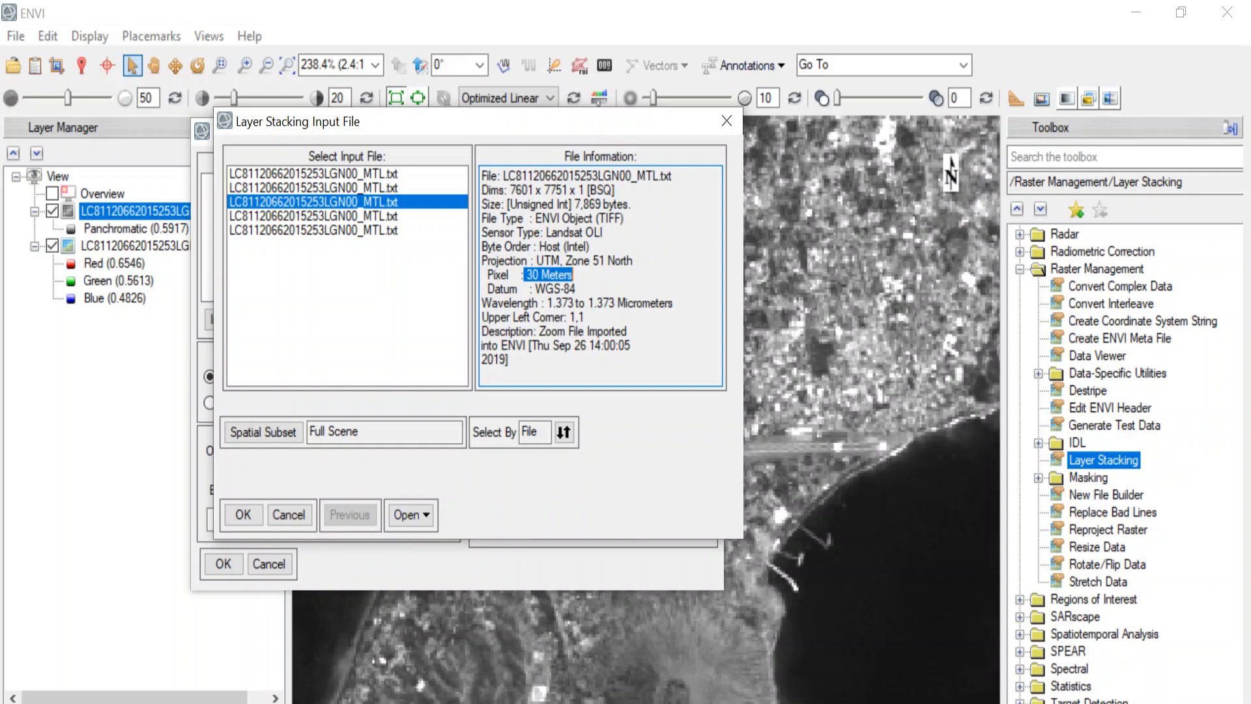
click(395, 180)
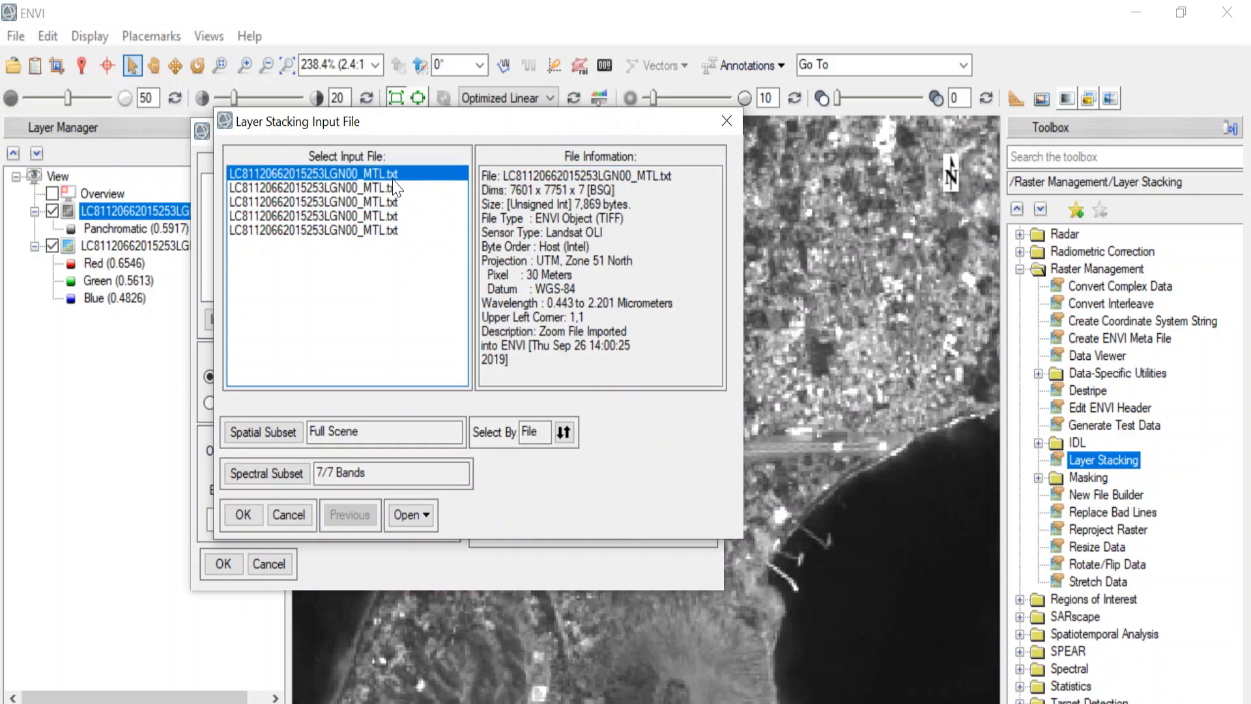
click(393, 193)
click(392, 203)
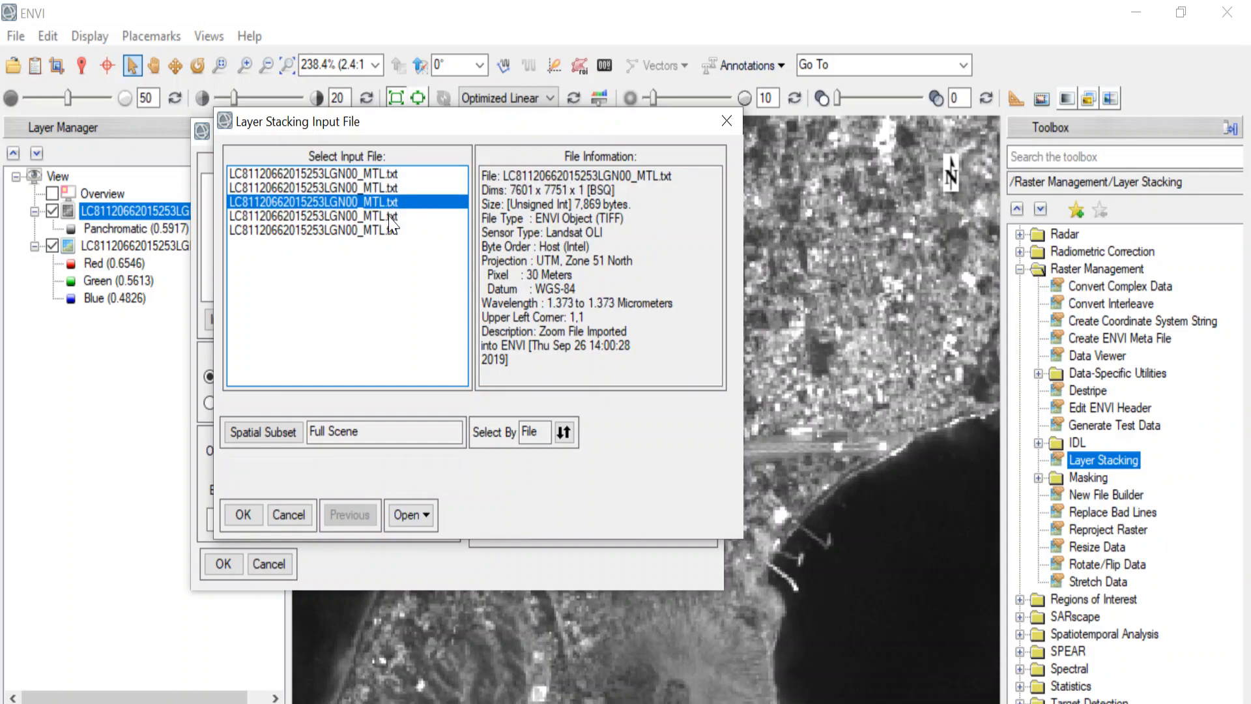
- Compare the file information of the first, third, fourth and fifth MTL inputs, highlighting the fourth one's sensor type
click(390, 217)
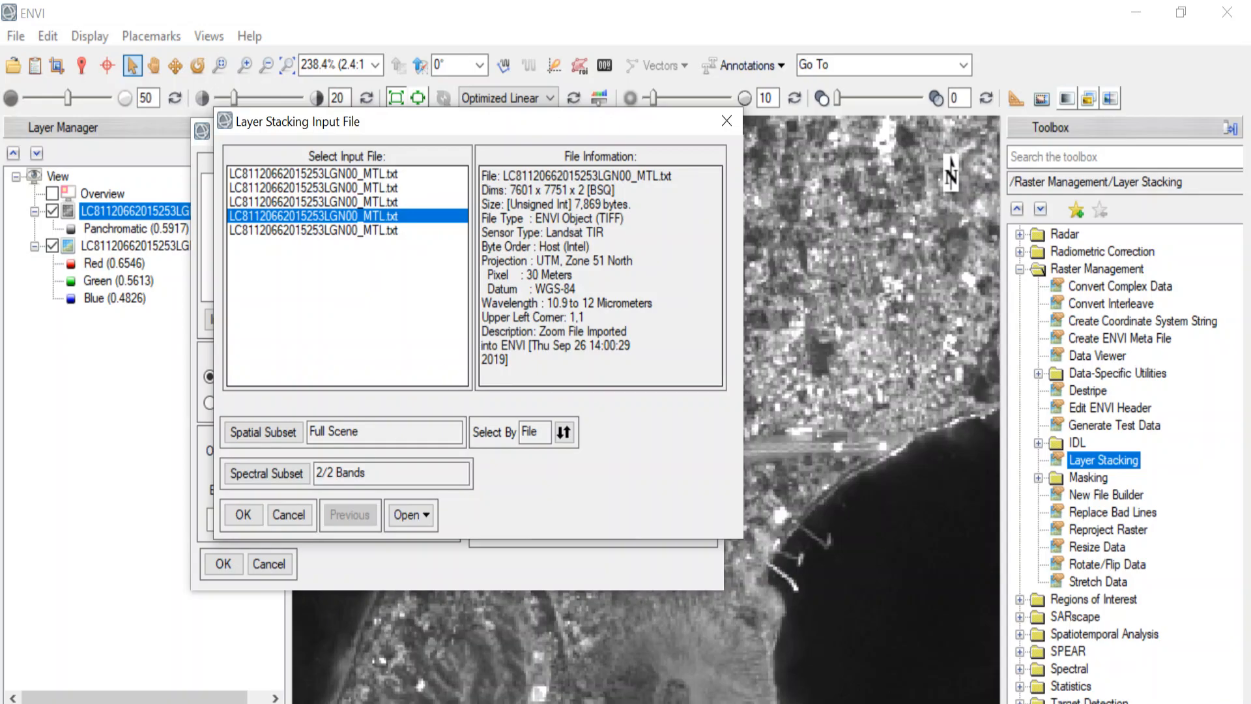
drag(544, 233, 605, 233)
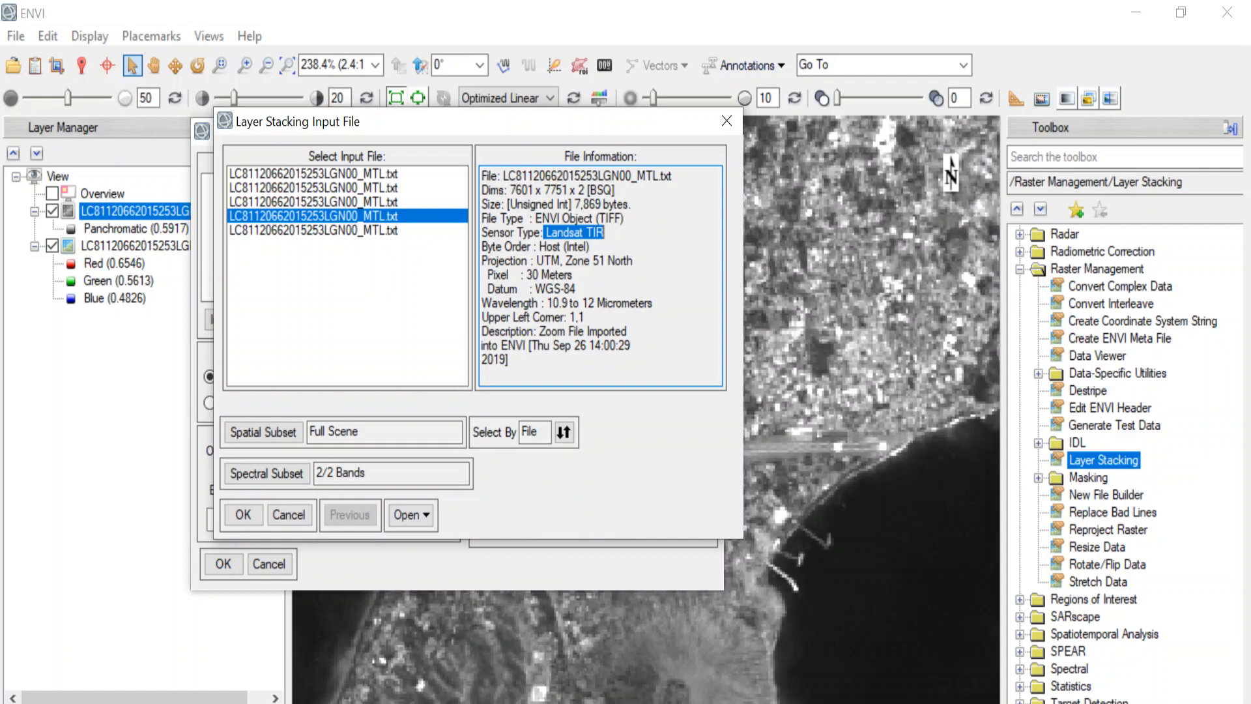
click(383, 202)
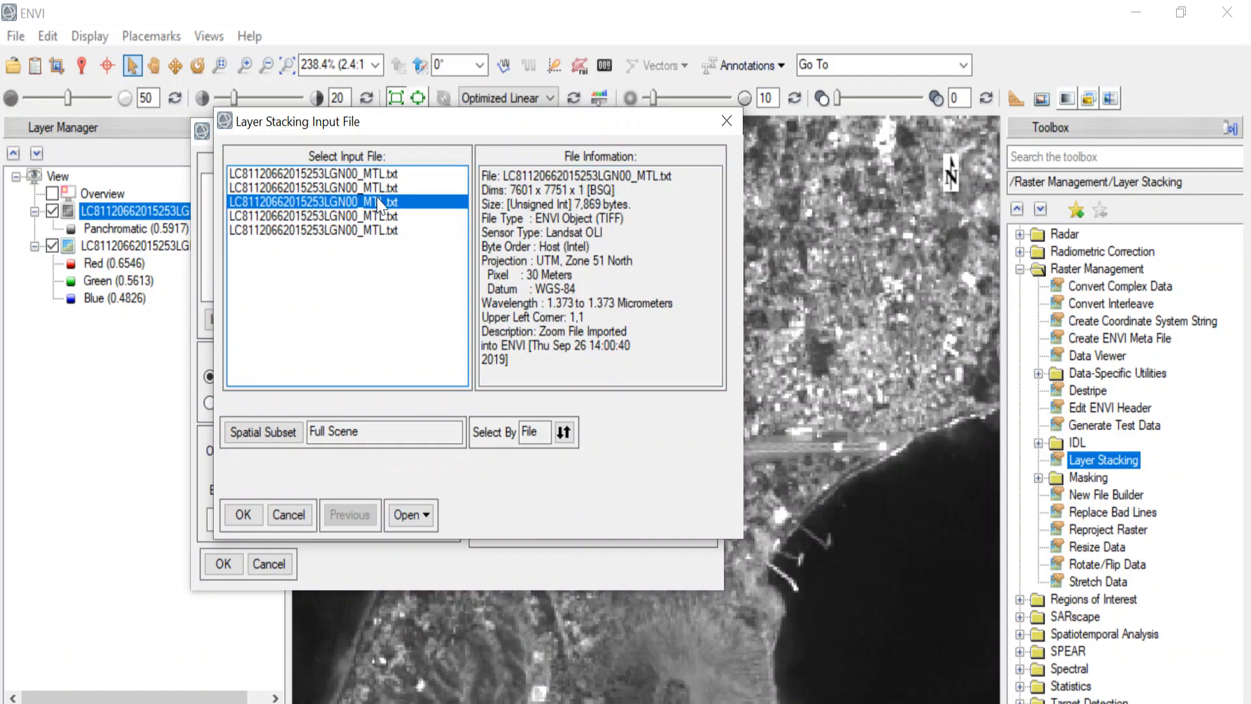
click(381, 216)
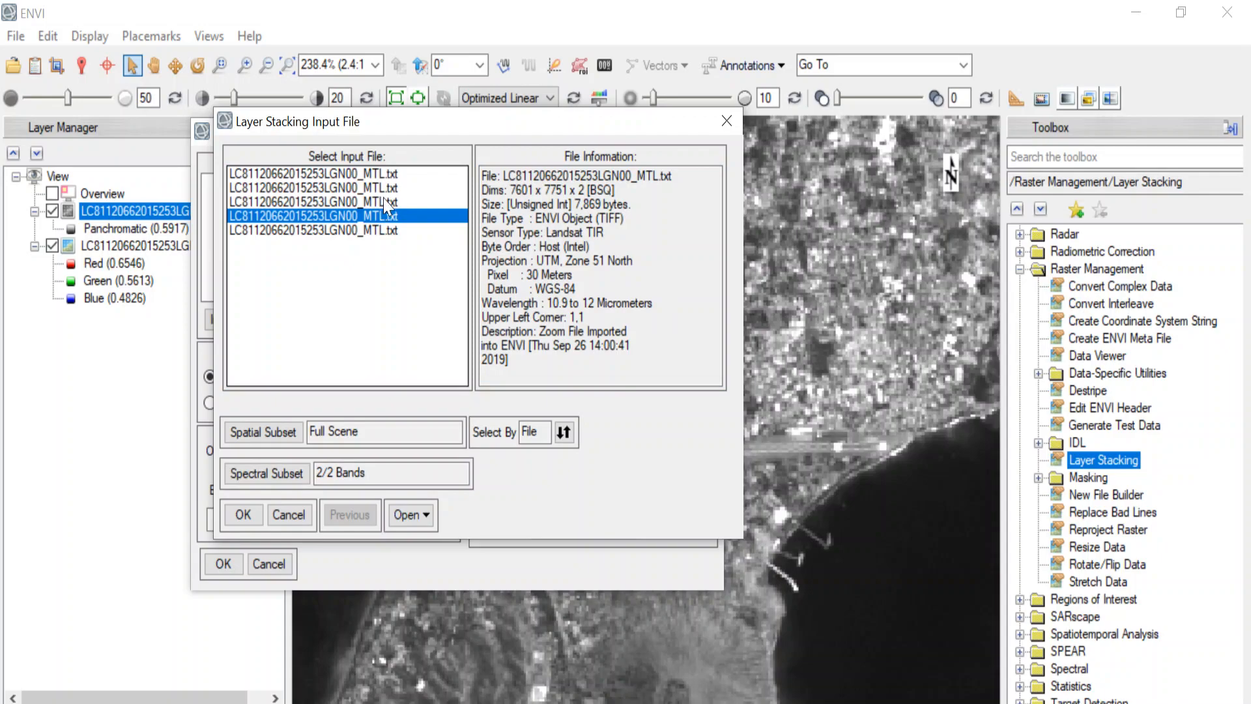
click(386, 202)
click(383, 174)
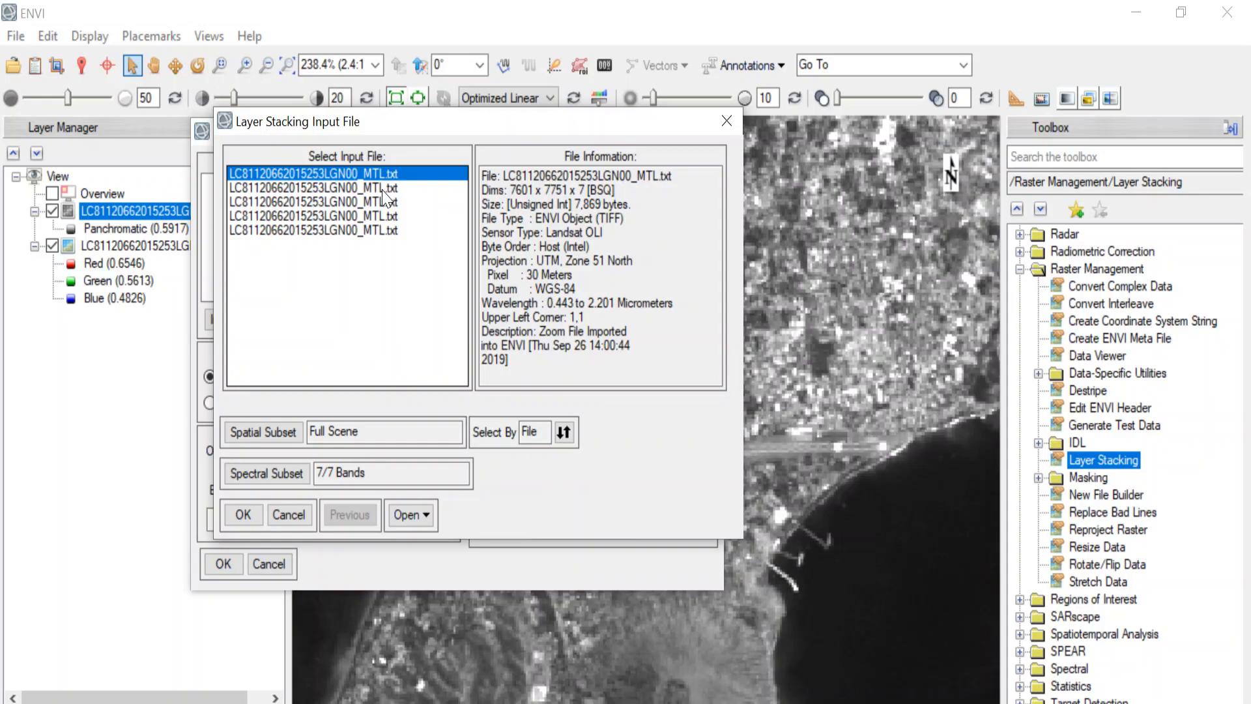
click(377, 216)
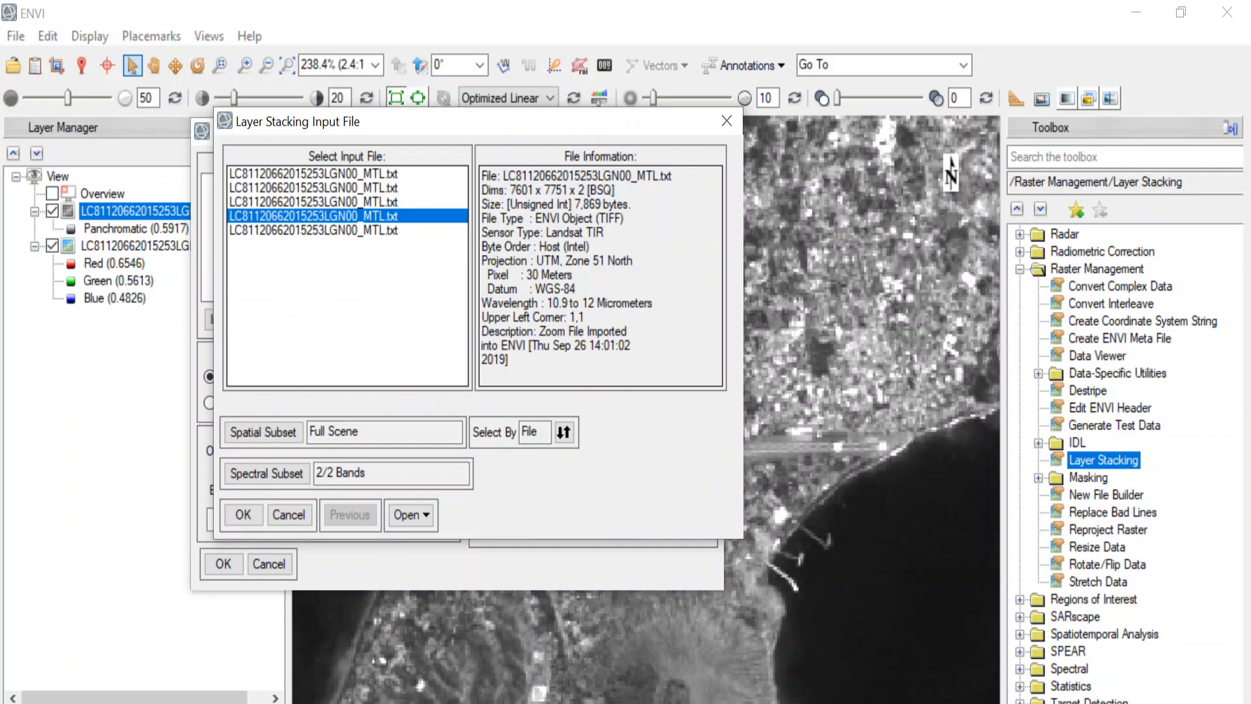
click(379, 230)
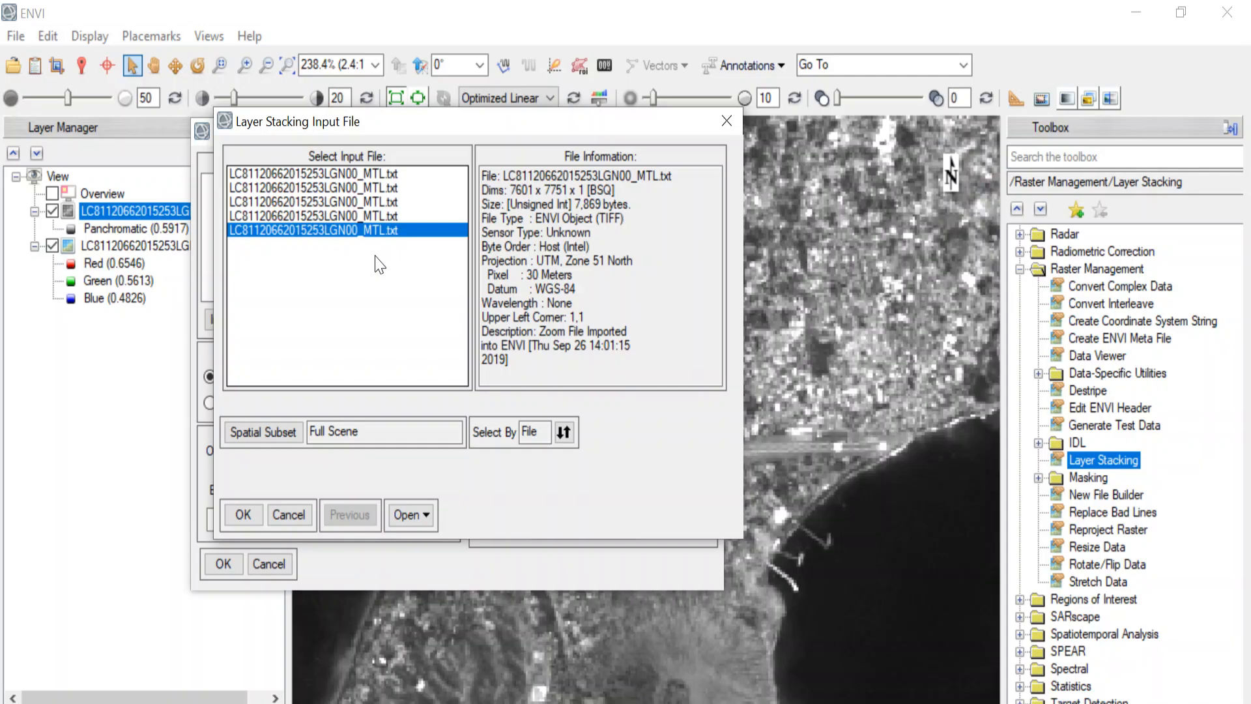
- Select the first MTL input with seven bands and open its image-based spatial subset selection
click(375, 174)
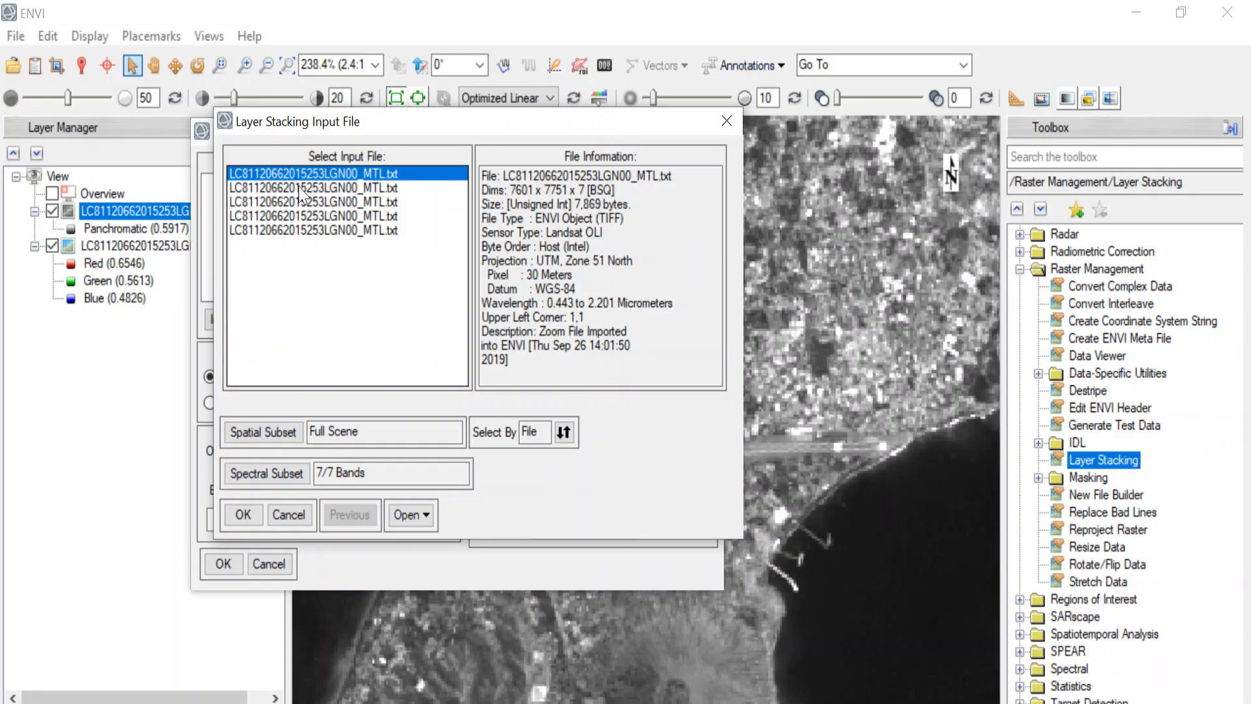
click(276, 435)
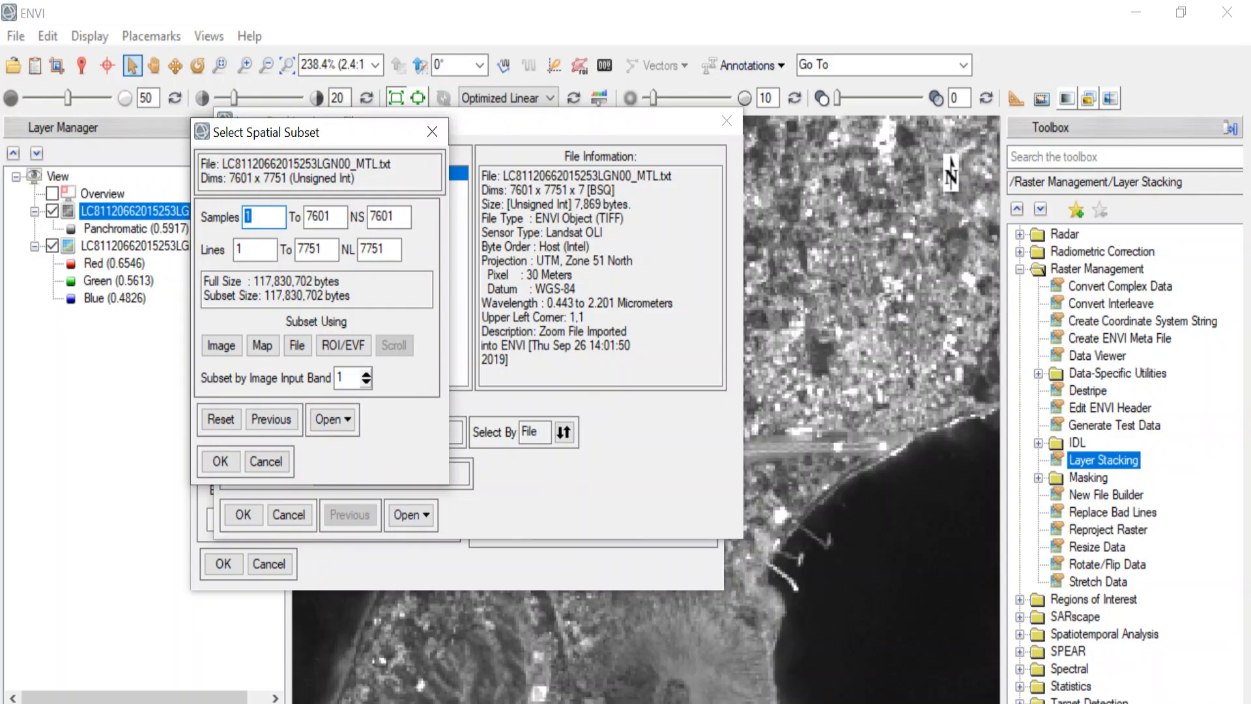
click(432, 131)
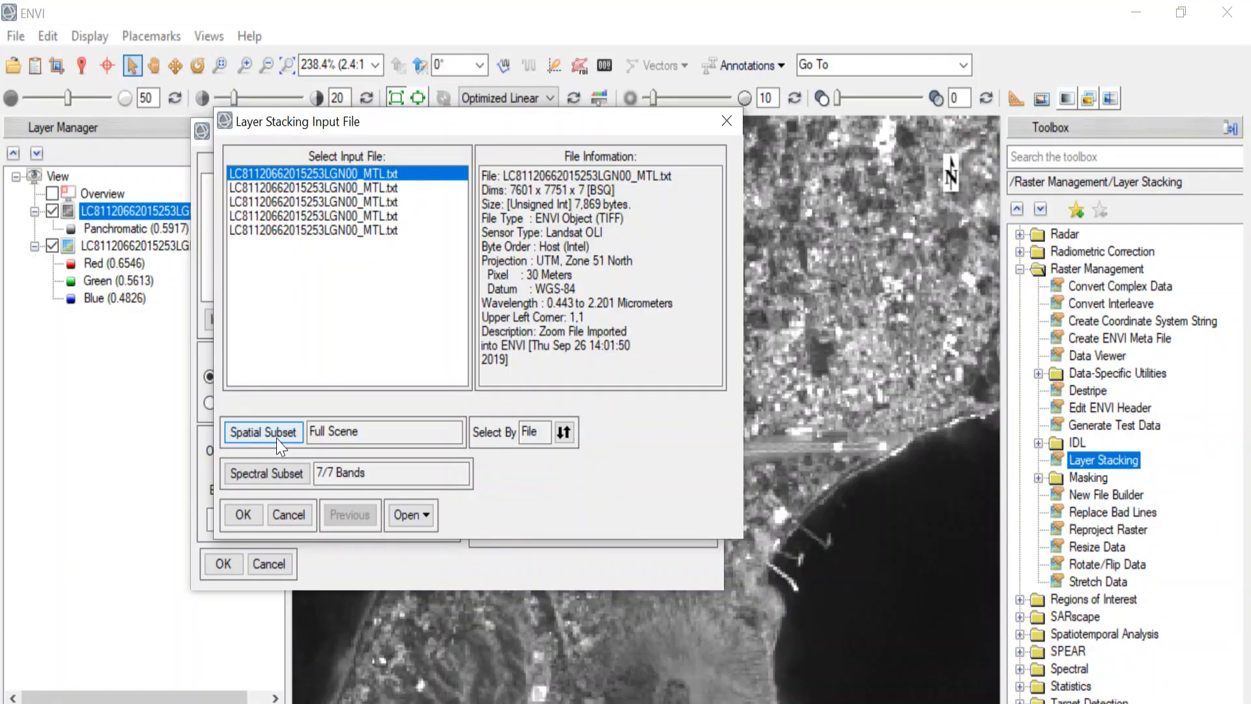
click(284, 432)
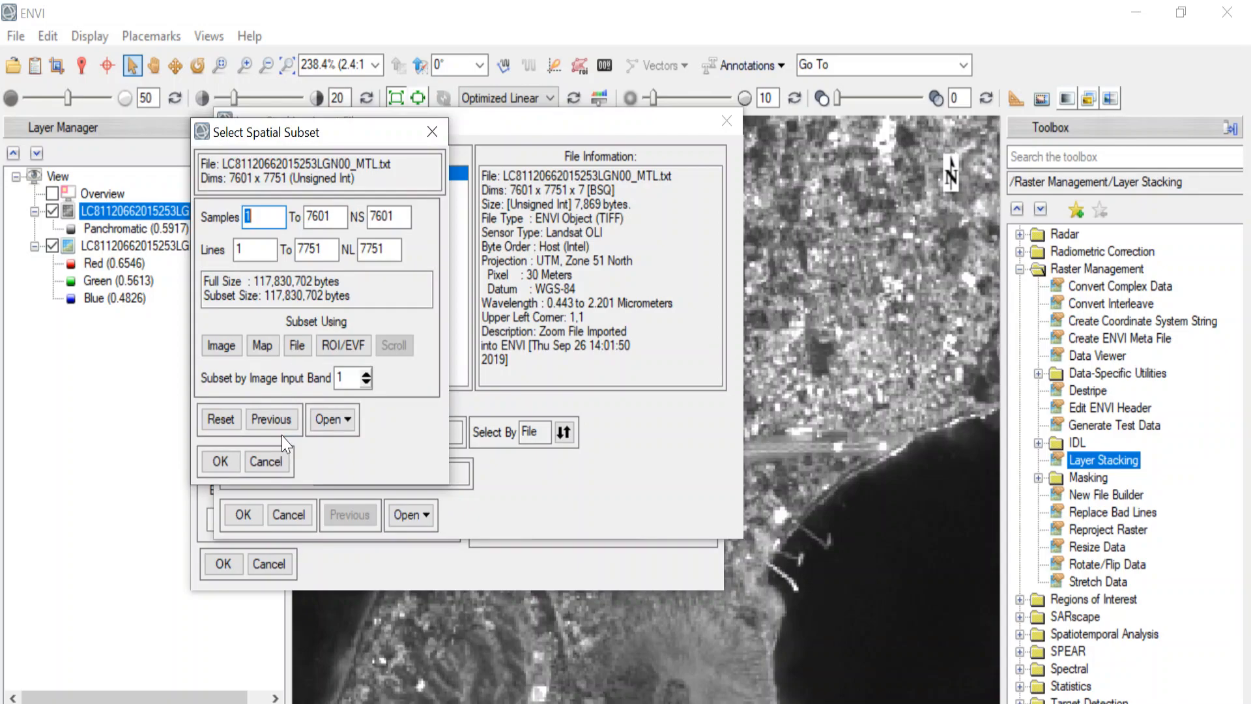
drag(334, 139, 363, 128)
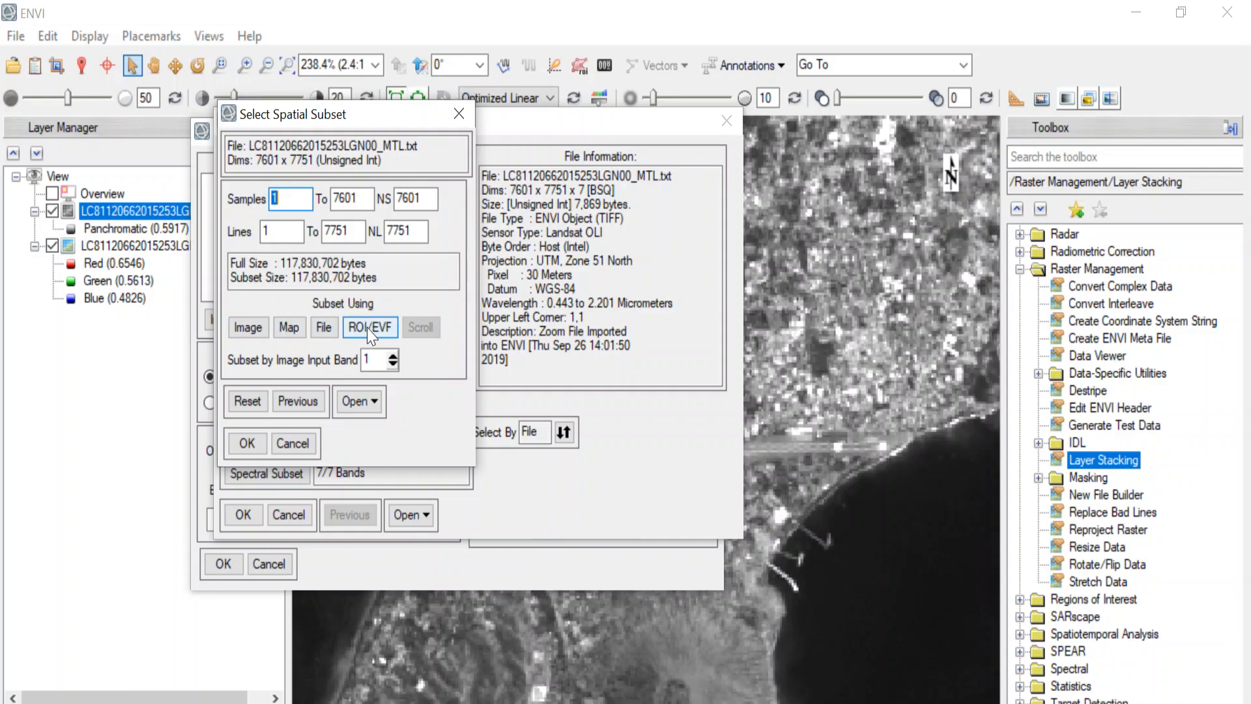
click(248, 327)
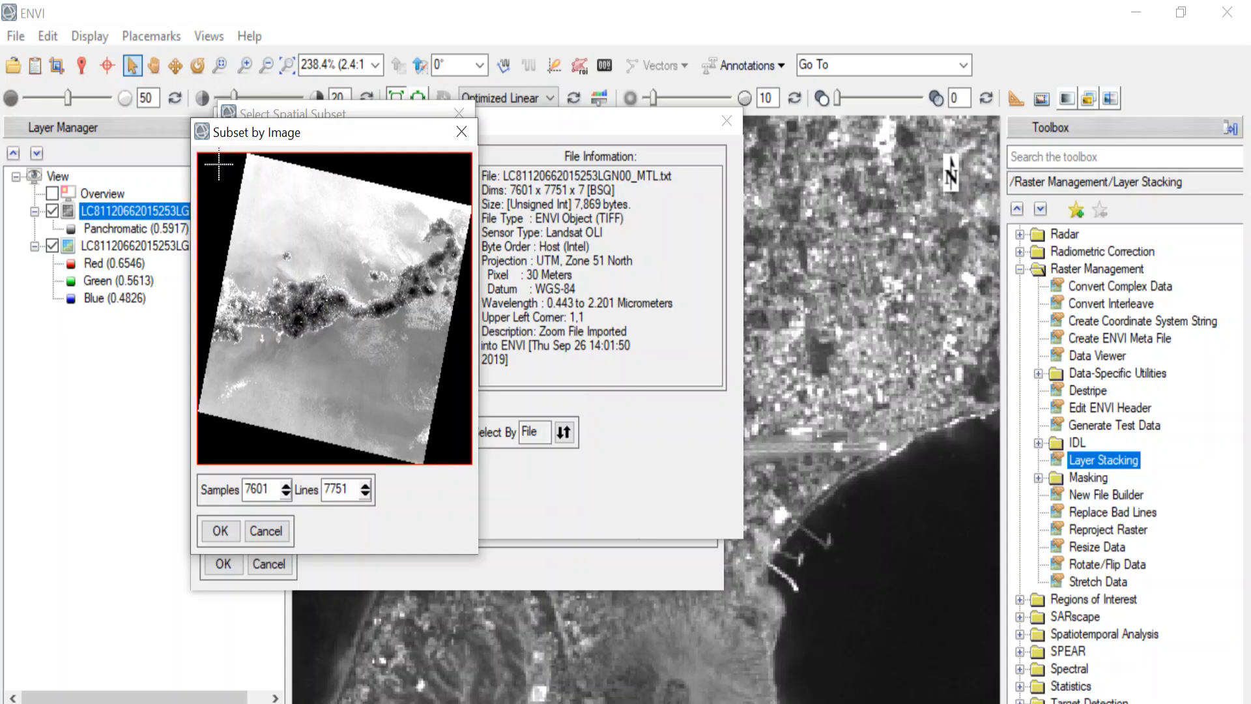
drag(197, 154, 279, 333)
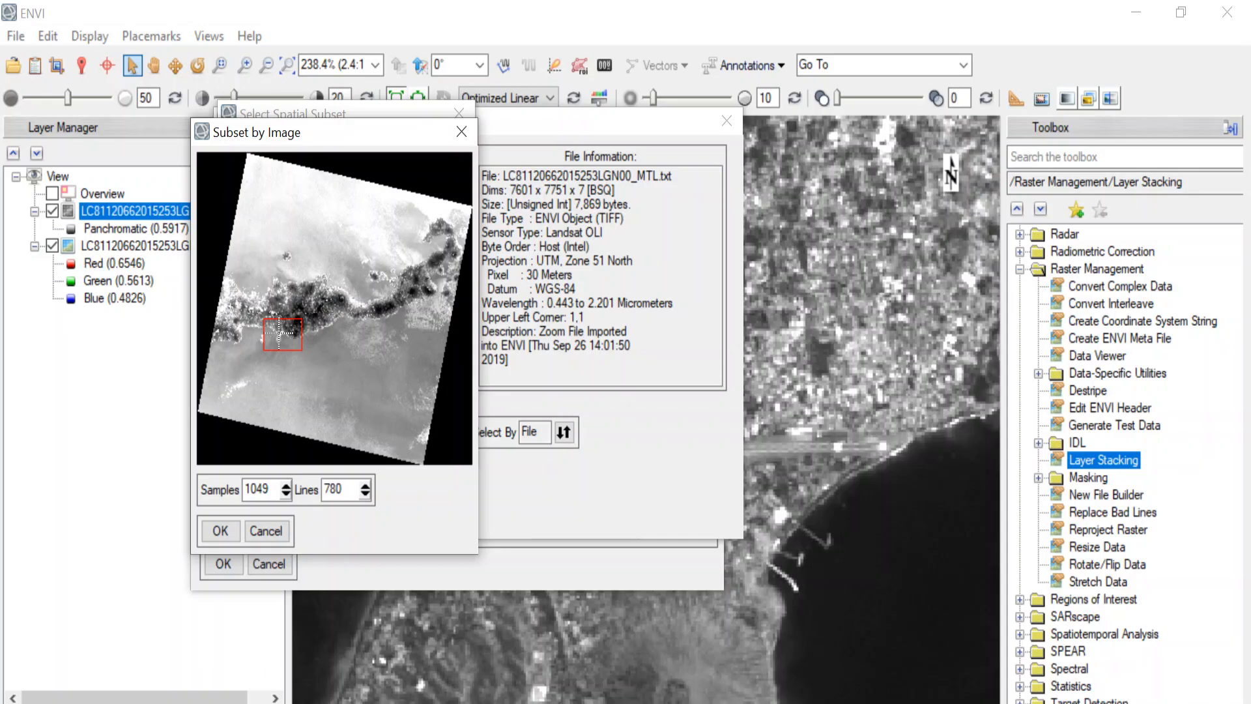
drag(280, 333, 198, 153)
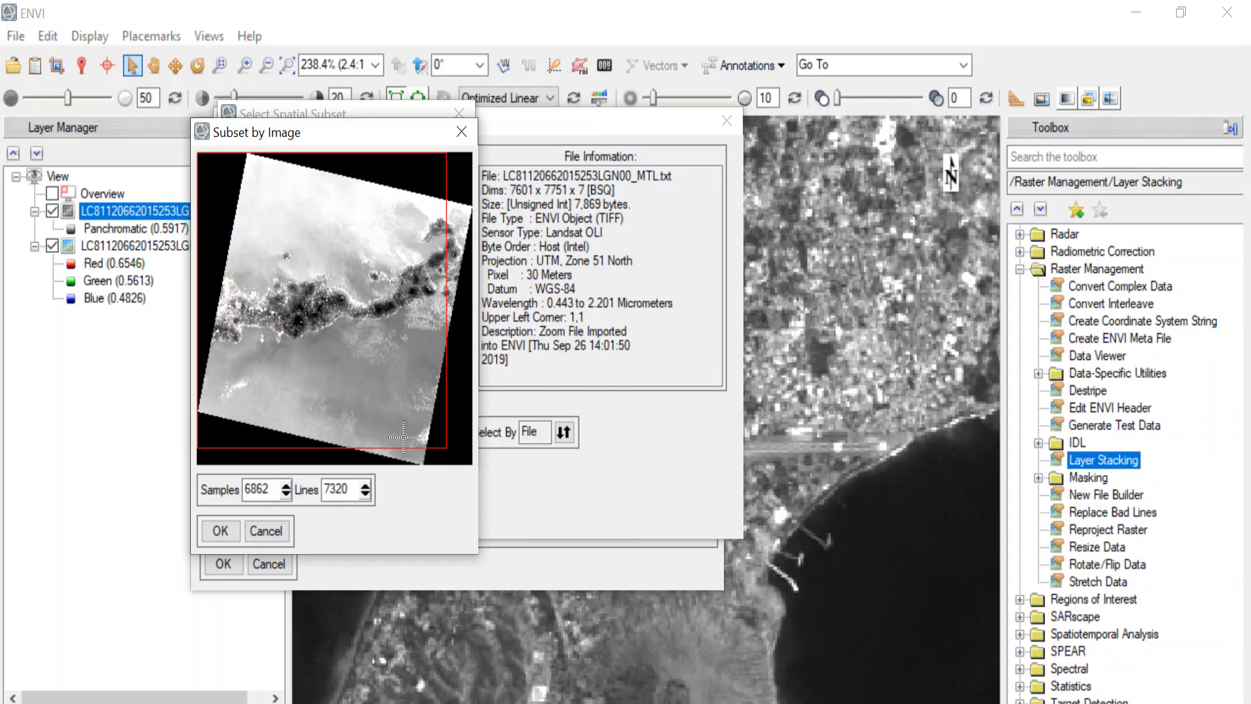
drag(433, 434, 475, 460)
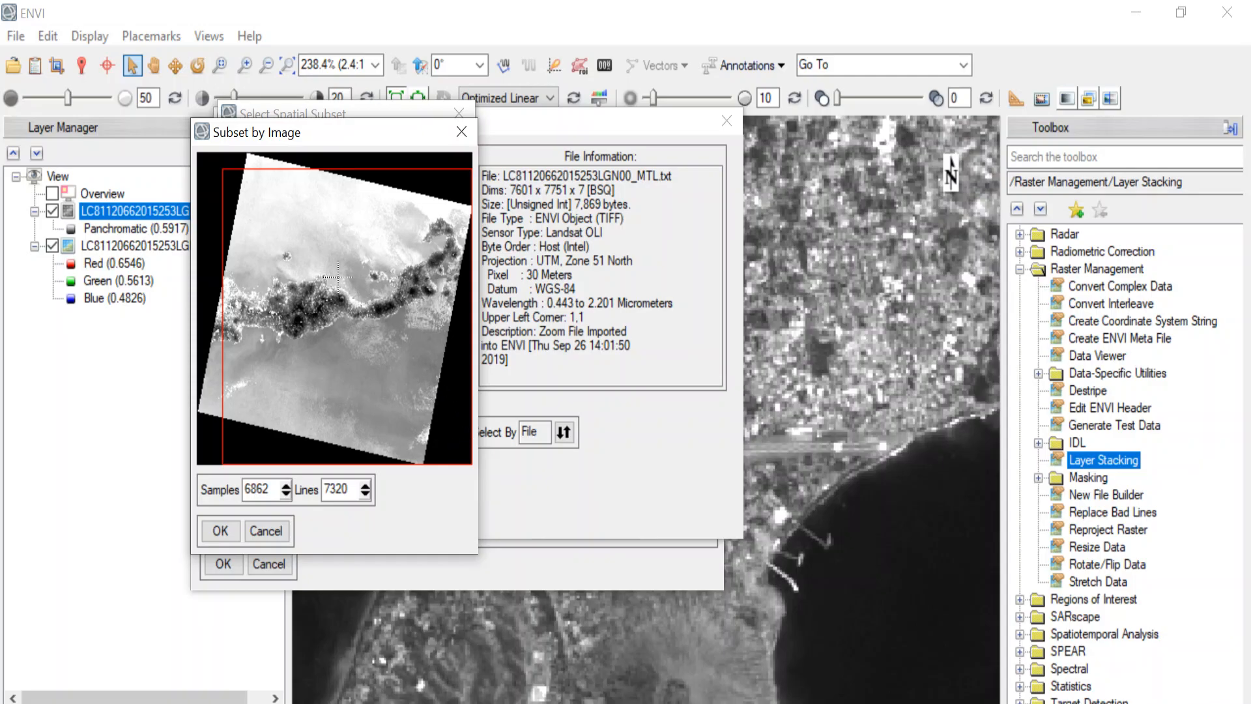
drag(221, 172, 186, 155)
drag(436, 444, 463, 439)
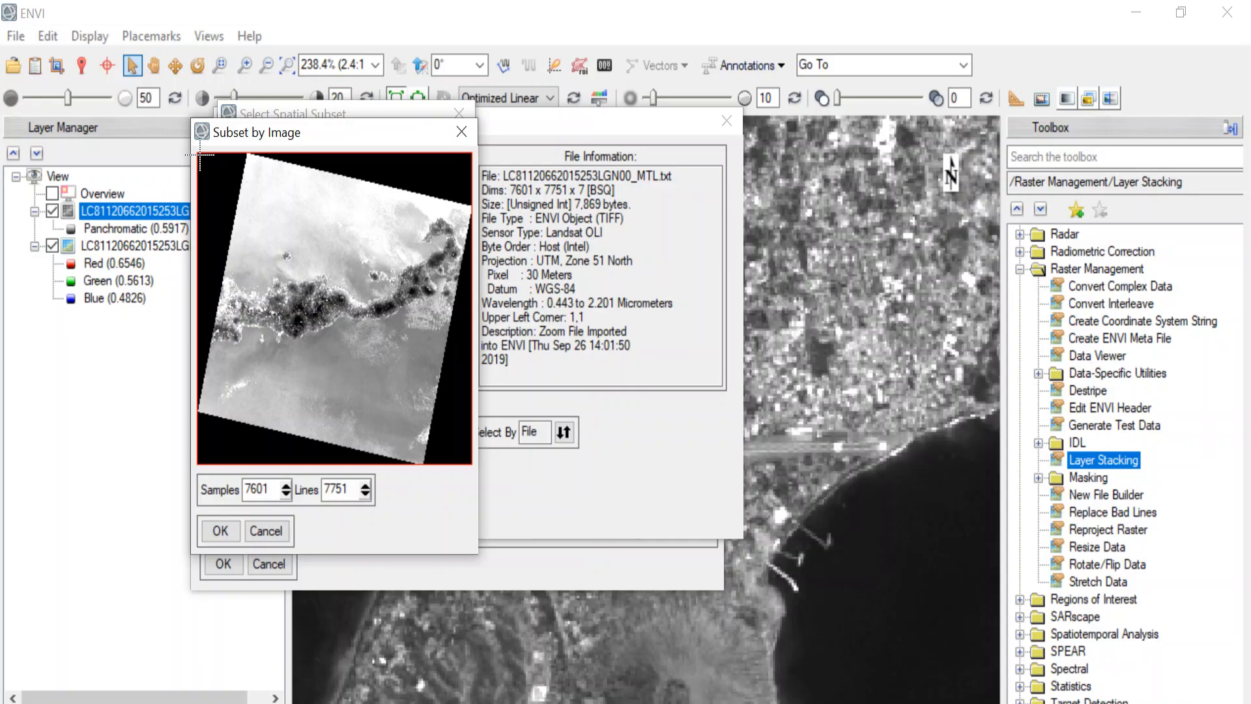
mouse_move(200, 155)
mouse_down()
mouse_move(365, 327)
mouse_move(198, 152)
mouse_up()
- Subset the seven-band input around the coast to samples 1912–3418 and lines 3715–5059, and add it to the layer stack
drag(199, 154, 294, 333)
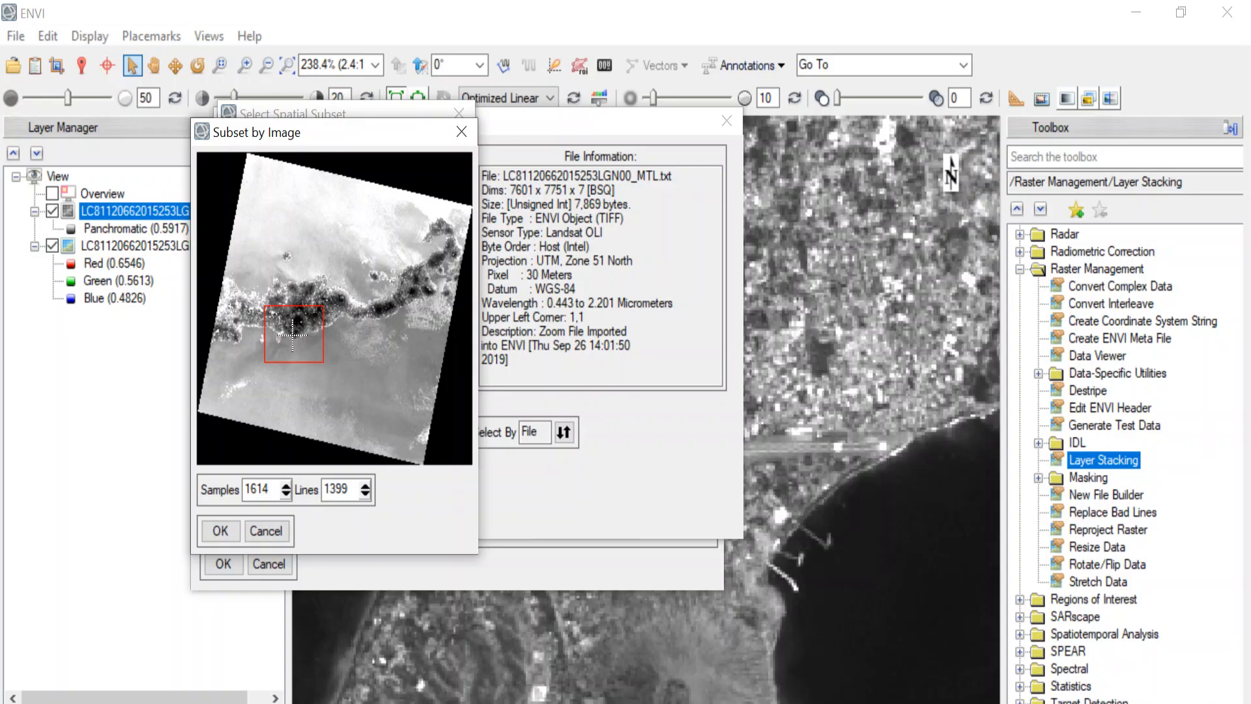
drag(264, 306, 199, 154)
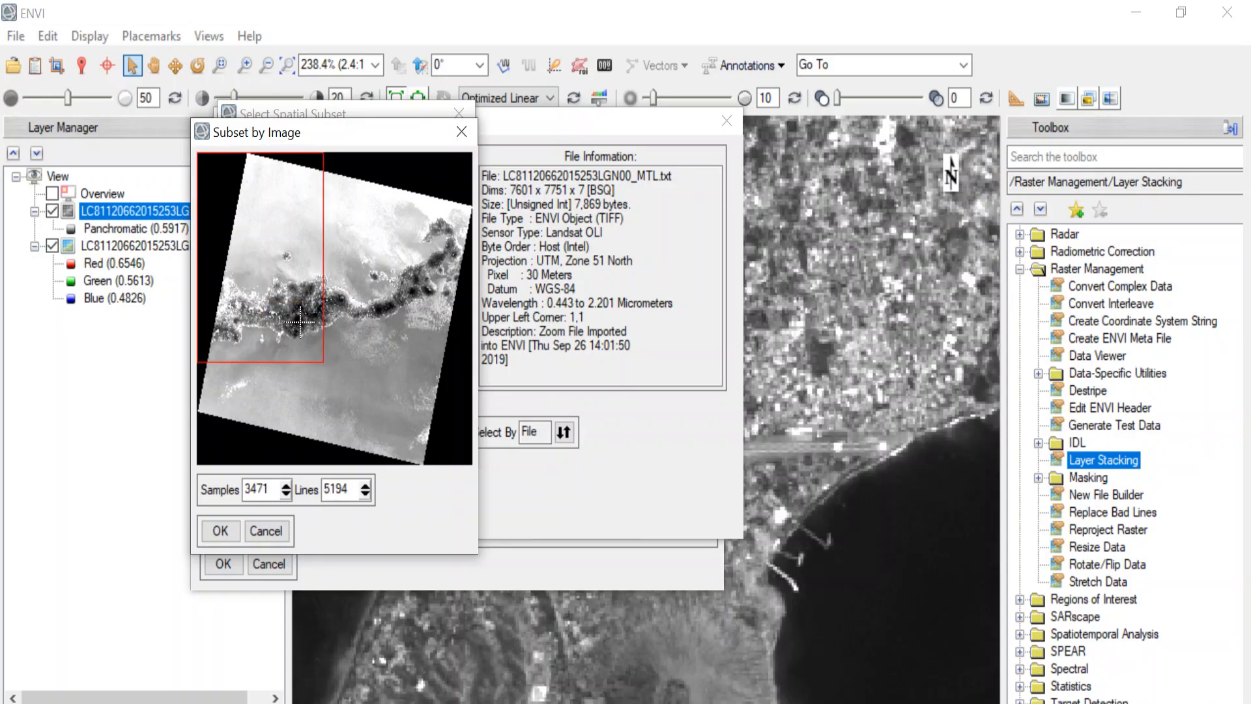
drag(324, 362, 300, 333)
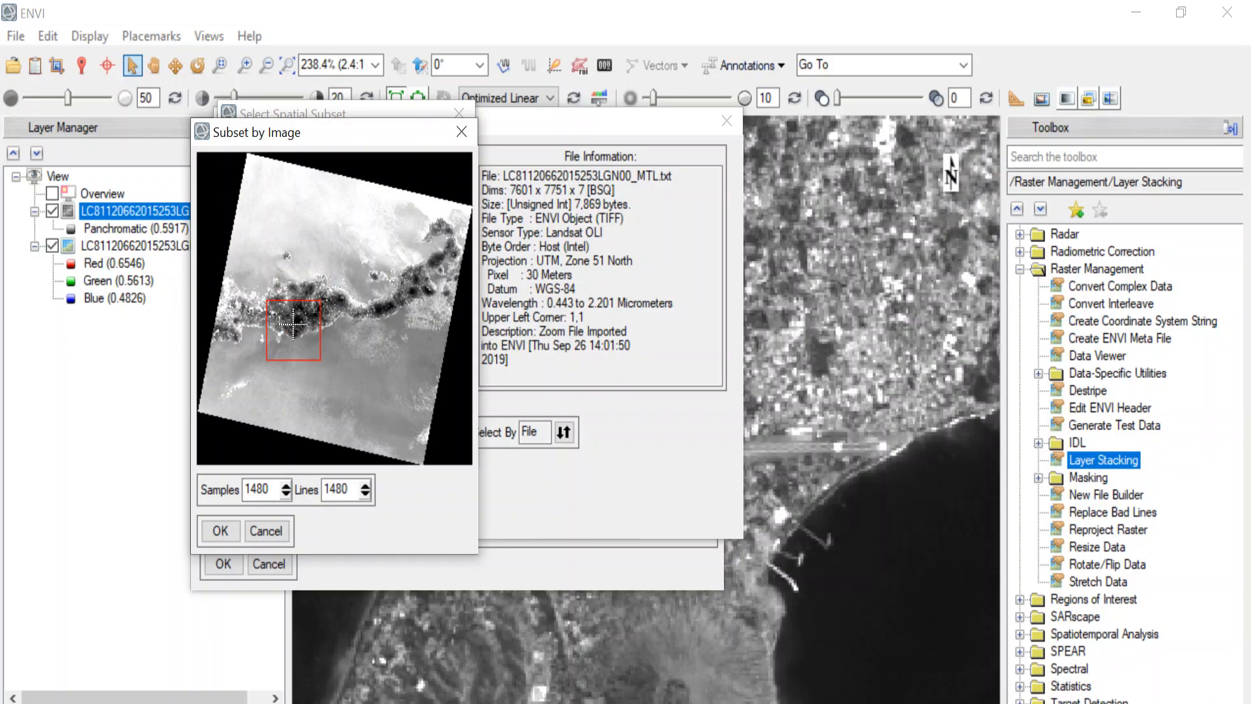
drag(321, 360, 298, 338)
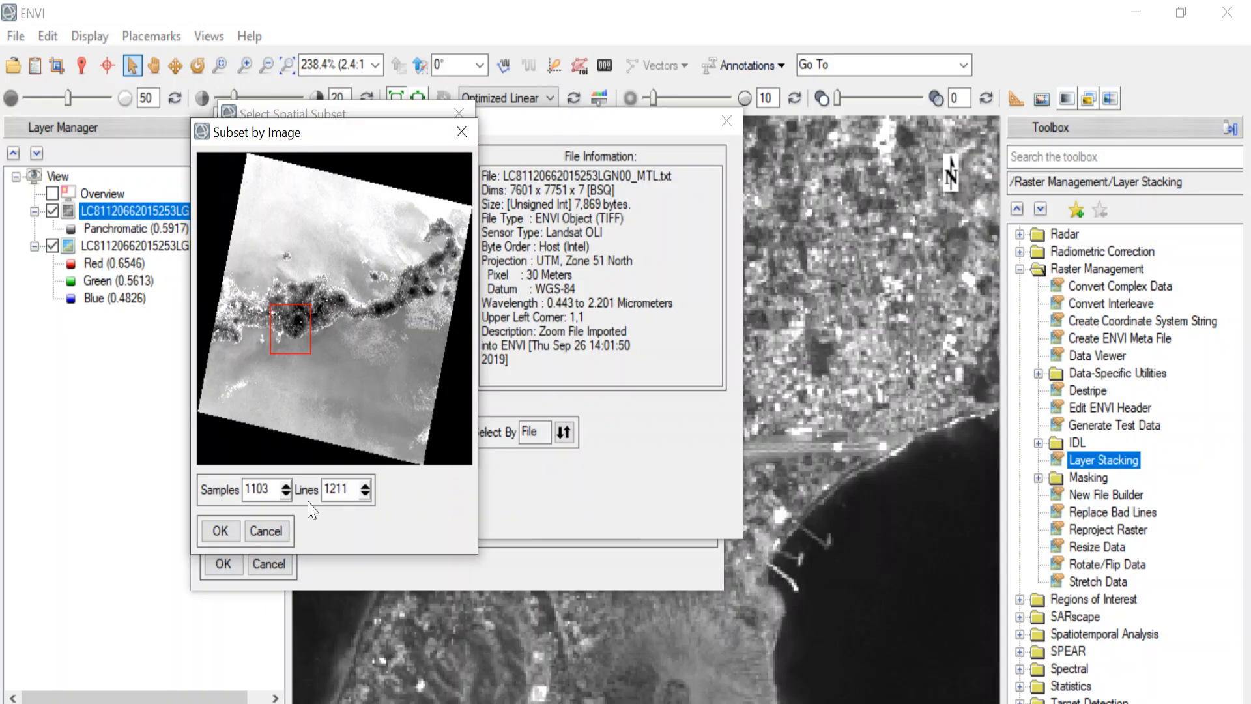
drag(270, 490, 245, 490)
click(269, 489)
click(313, 367)
mouse_move(313, 366)
mouse_down()
mouse_move(287, 331)
mouse_move(321, 358)
mouse_up()
click(218, 531)
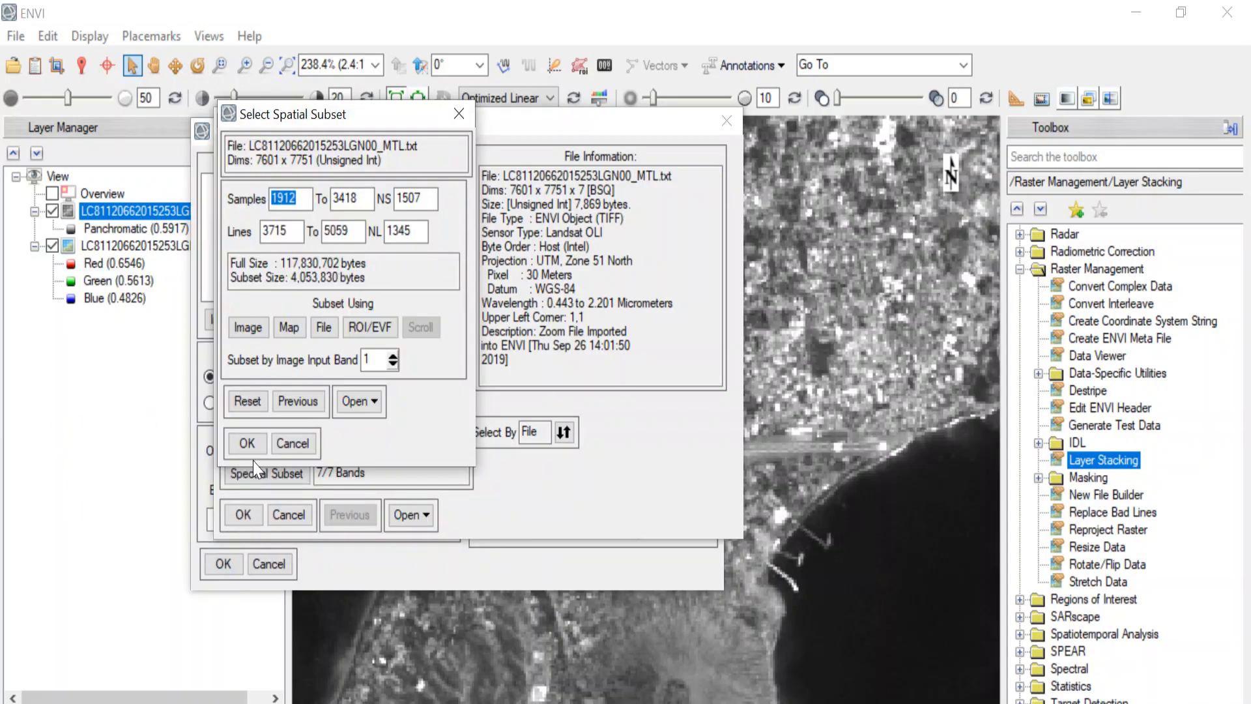
click(246, 444)
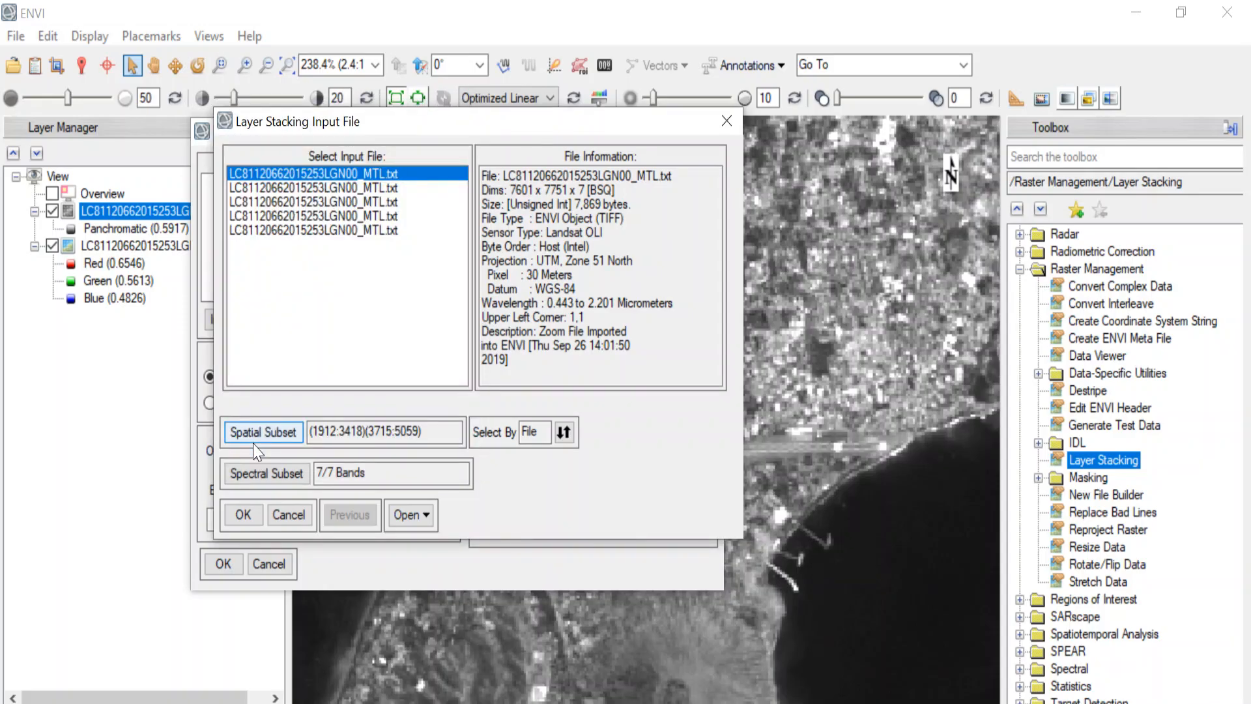
click(243, 515)
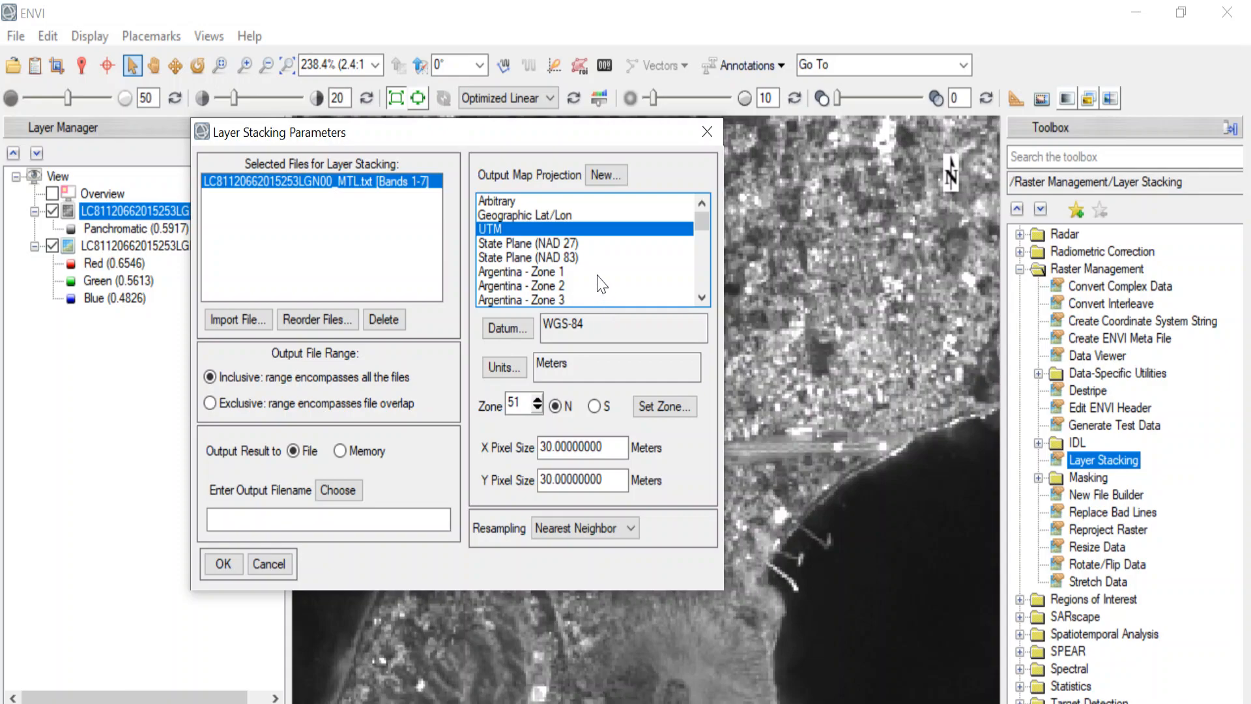
- Set the output UTM projection's hemisphere to south (S) for zone 51
click(595, 409)
click(561, 406)
click(596, 406)
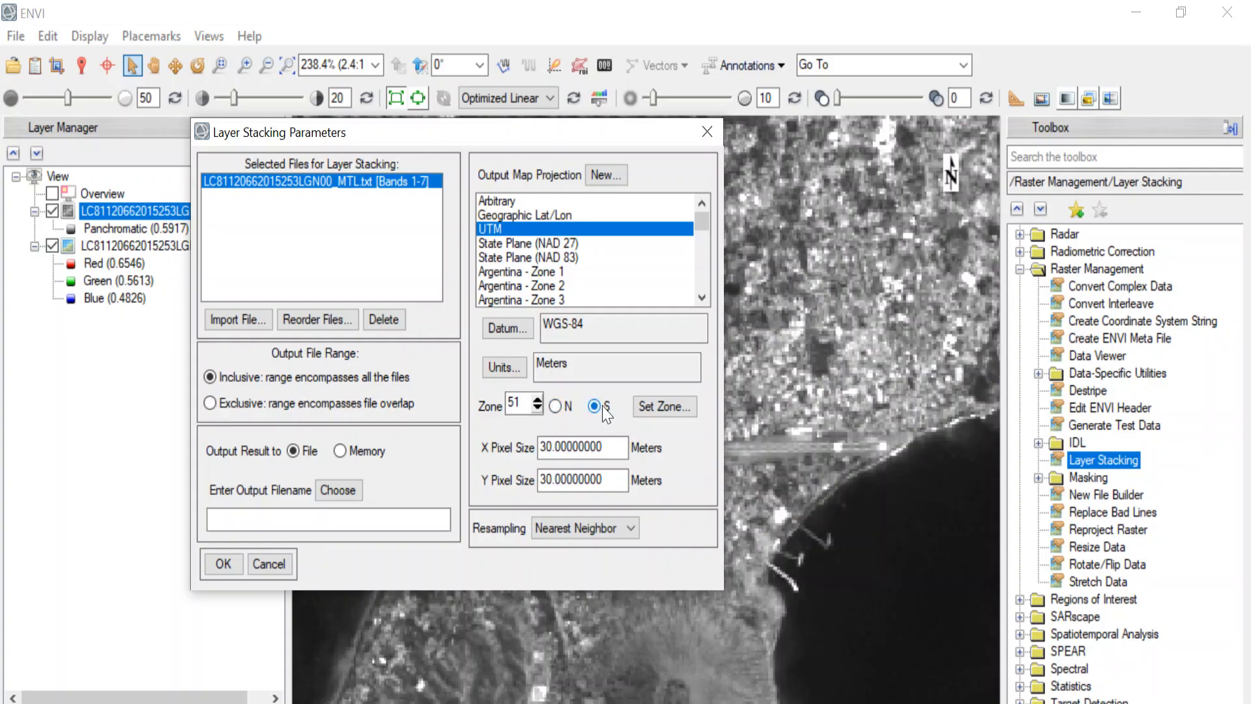
click(338, 491)
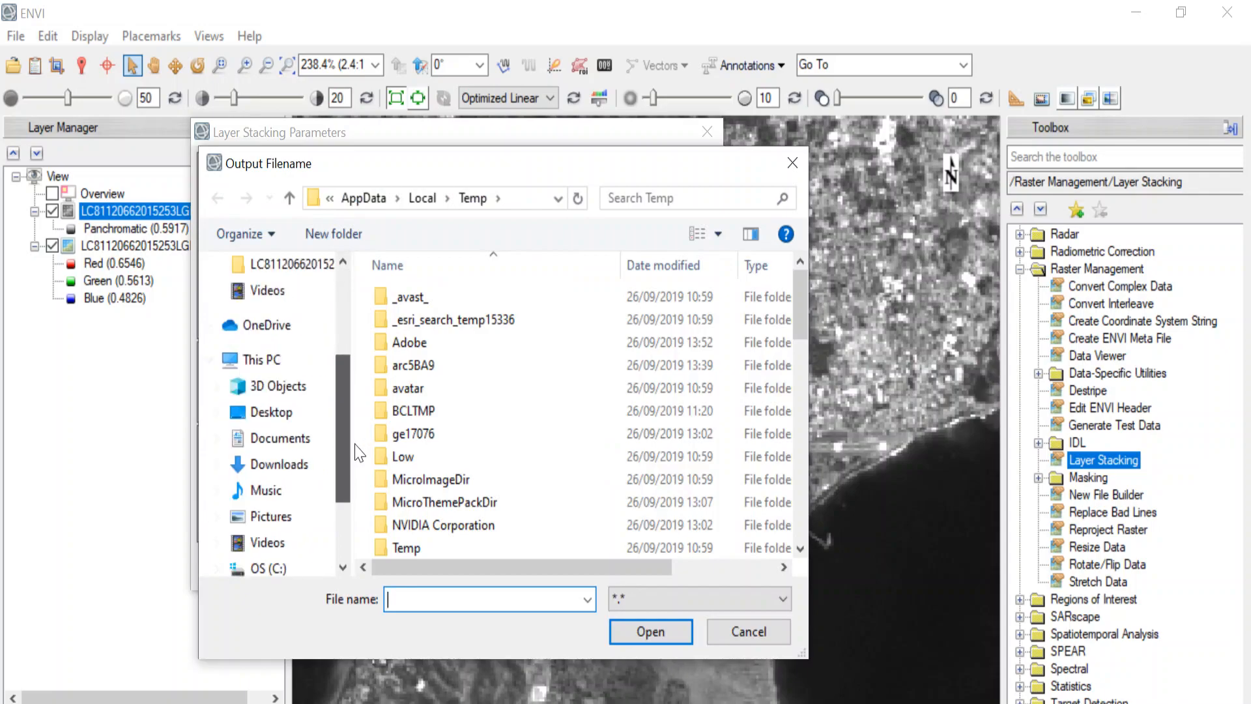
scroll(313, 469, down, 1)
click(268, 542)
scroll(503, 410, down, 2)
scroll(502, 409, up, 2)
double_click(484, 327)
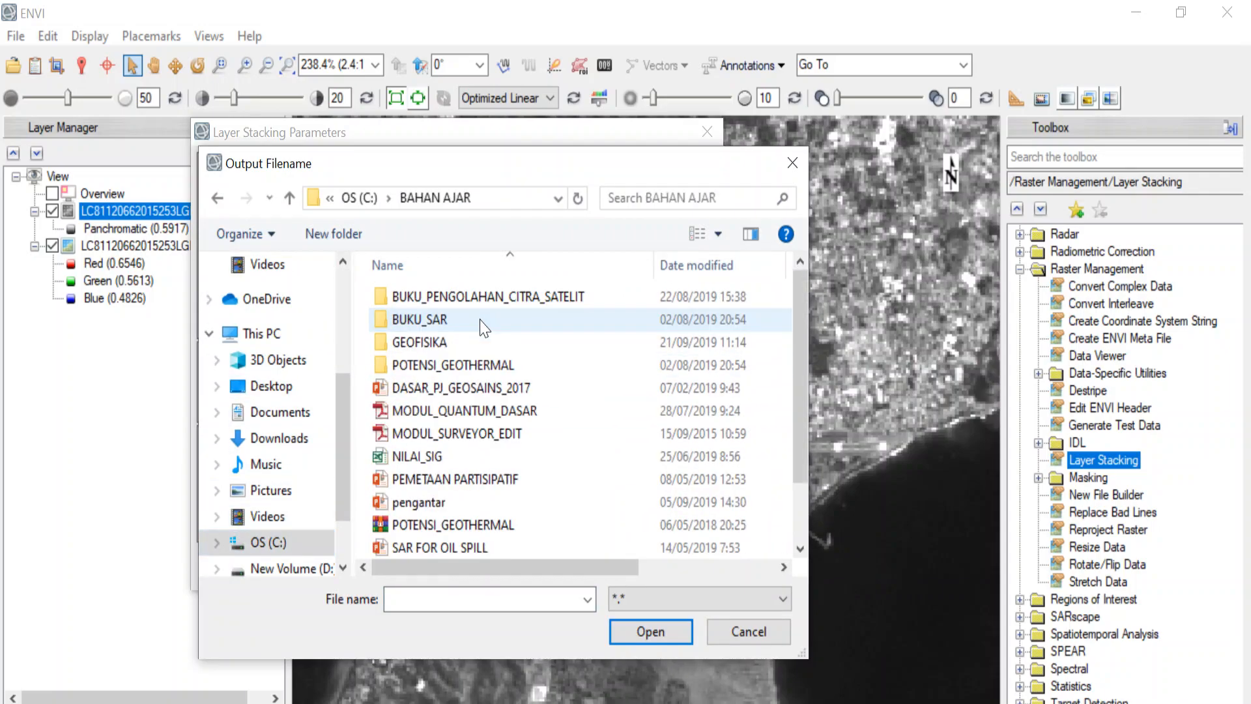
double_click(472, 342)
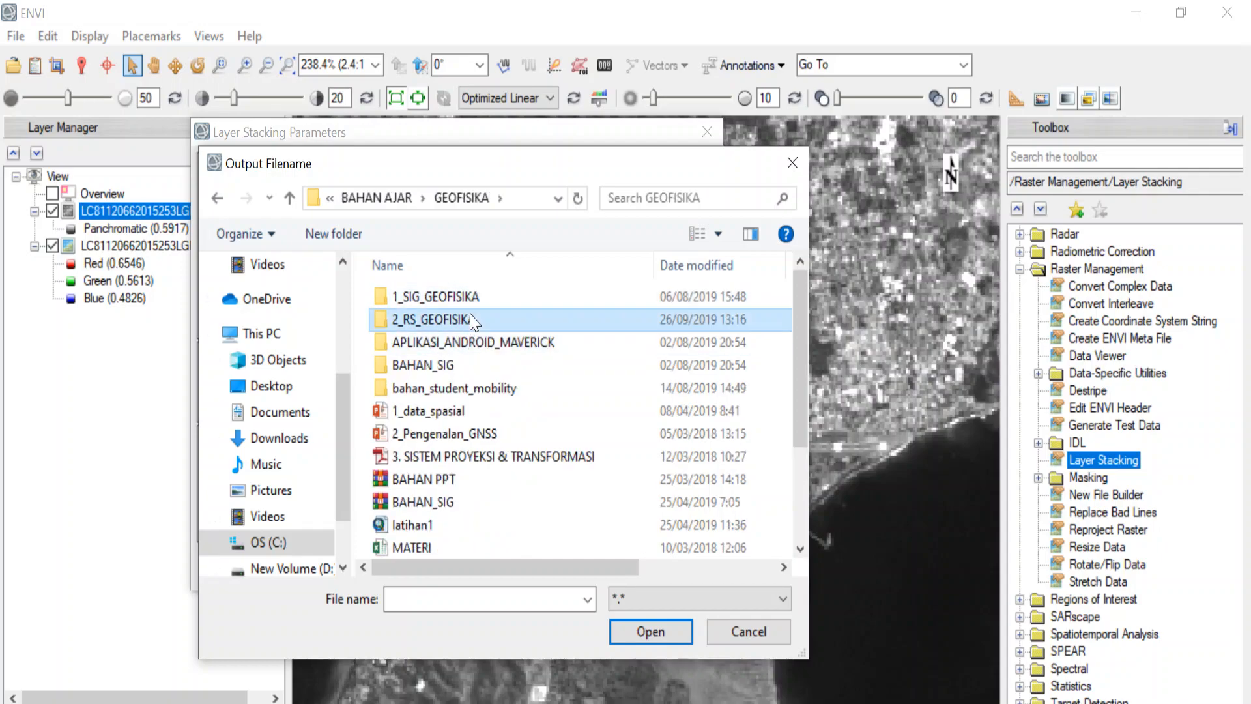
double_click(470, 319)
double_click(472, 296)
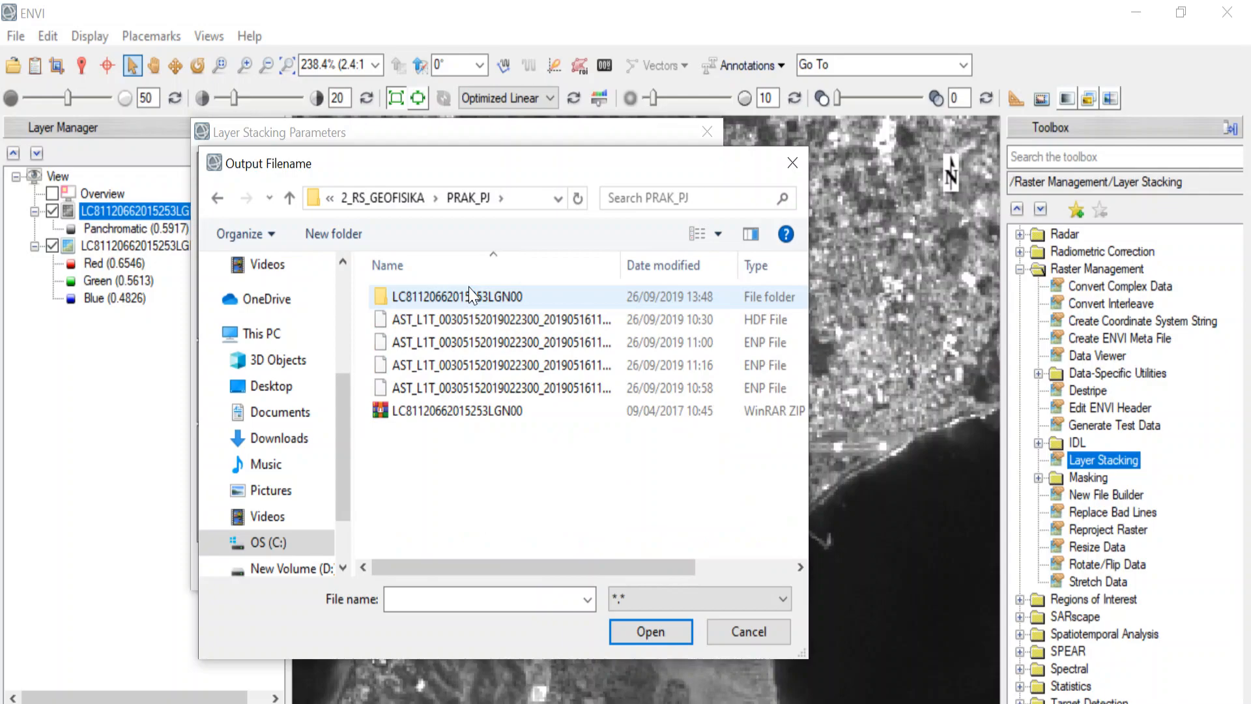
double_click(472, 296)
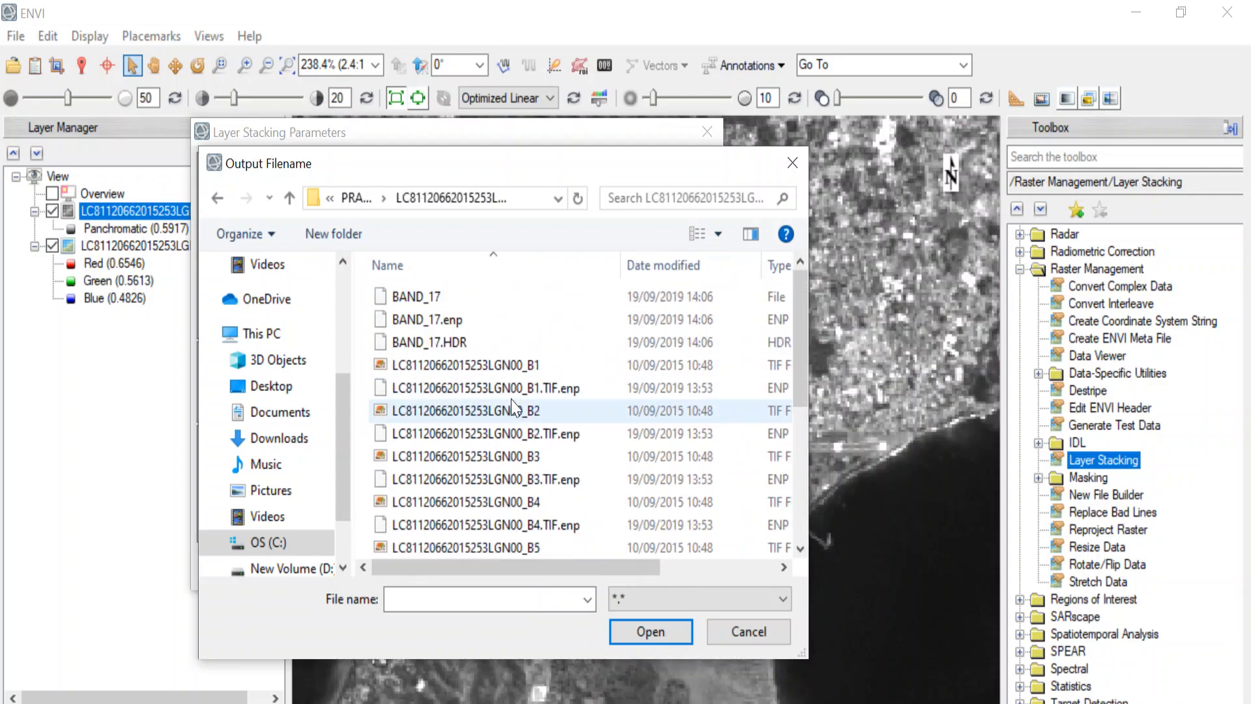
- Name the output file clip_band_17 and run the layer stacking
click(489, 599)
text(clip_)
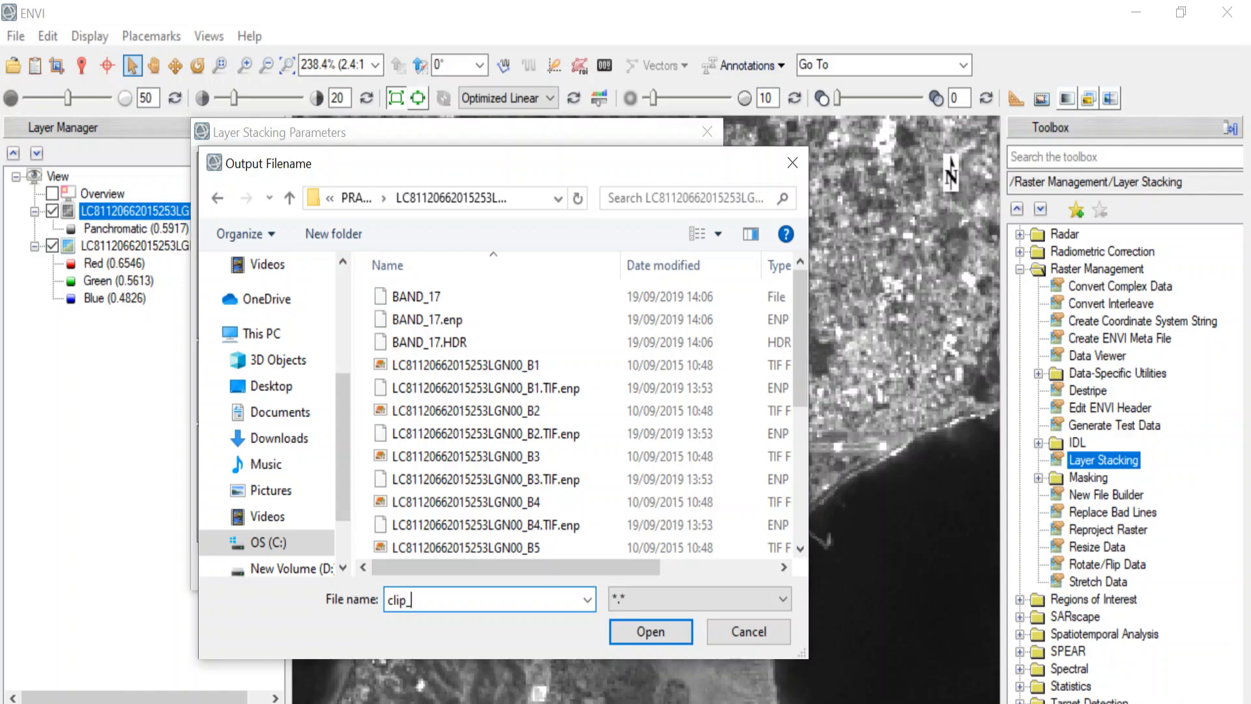
text(band_17)
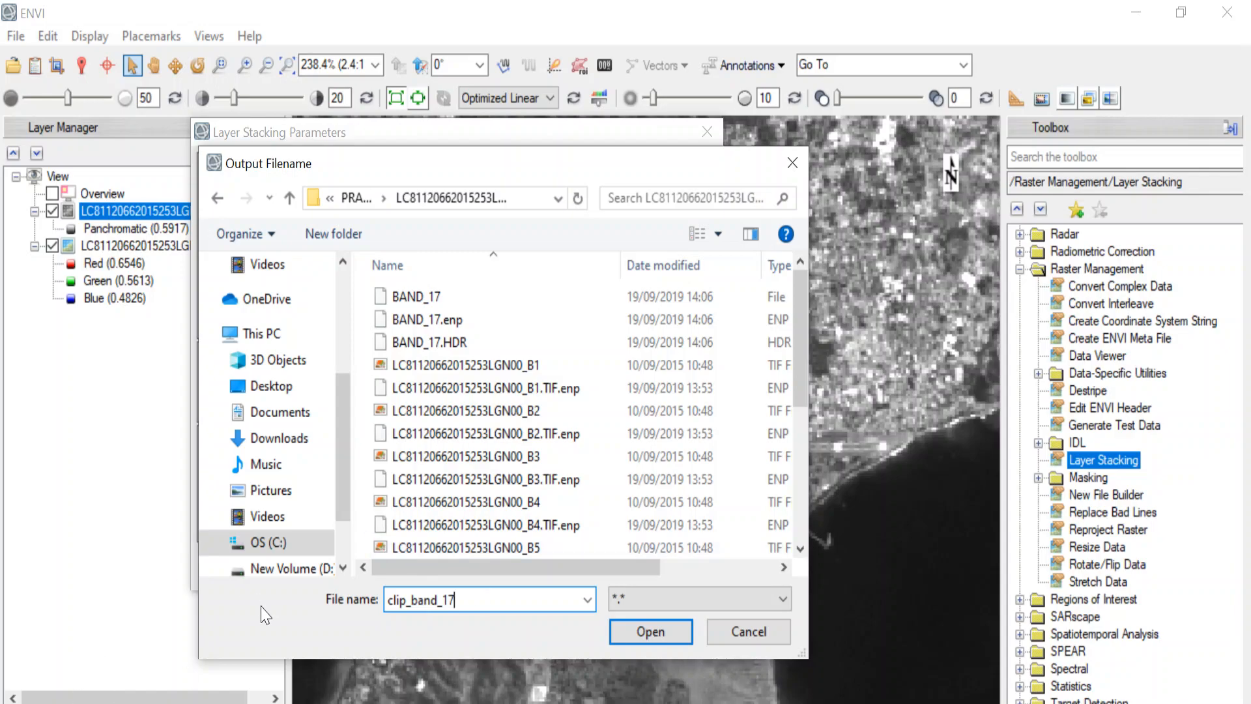
click(624, 641)
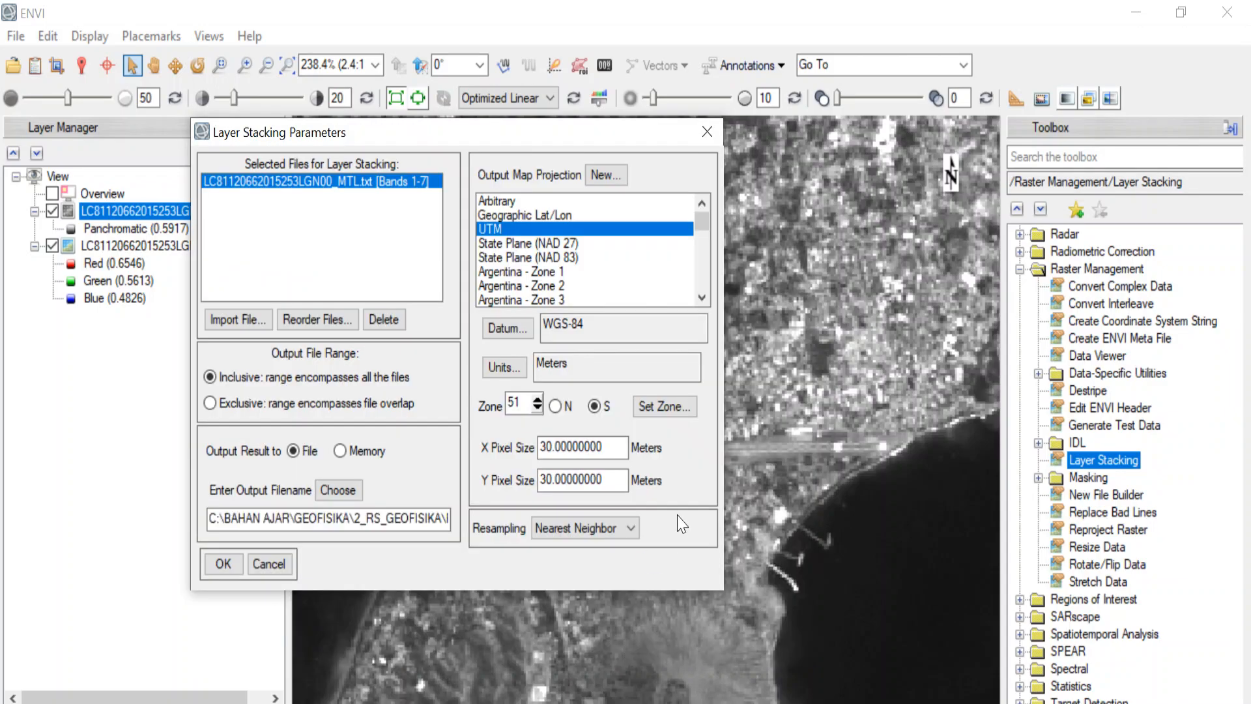
click(224, 564)
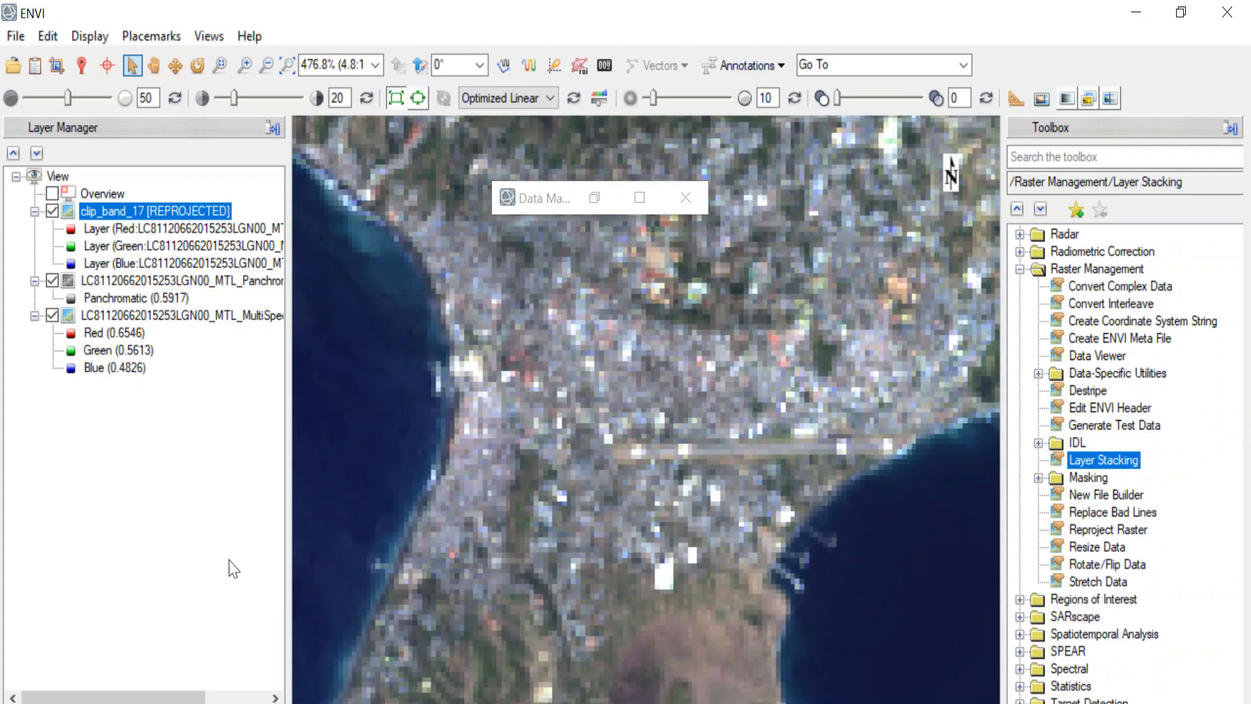
click(287, 64)
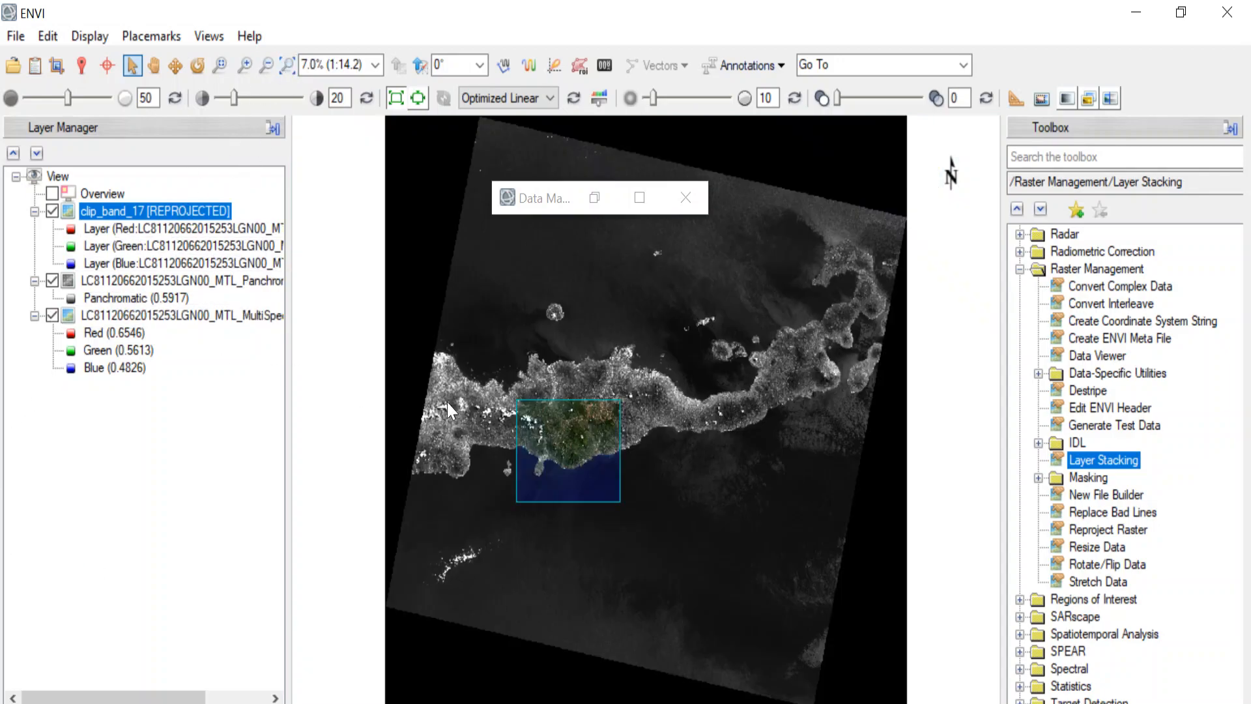
- Examine the clip_band_17 layer against the full panchromatic scene, including the coastline, clouds and subset edges
scroll(584, 439, up, 2)
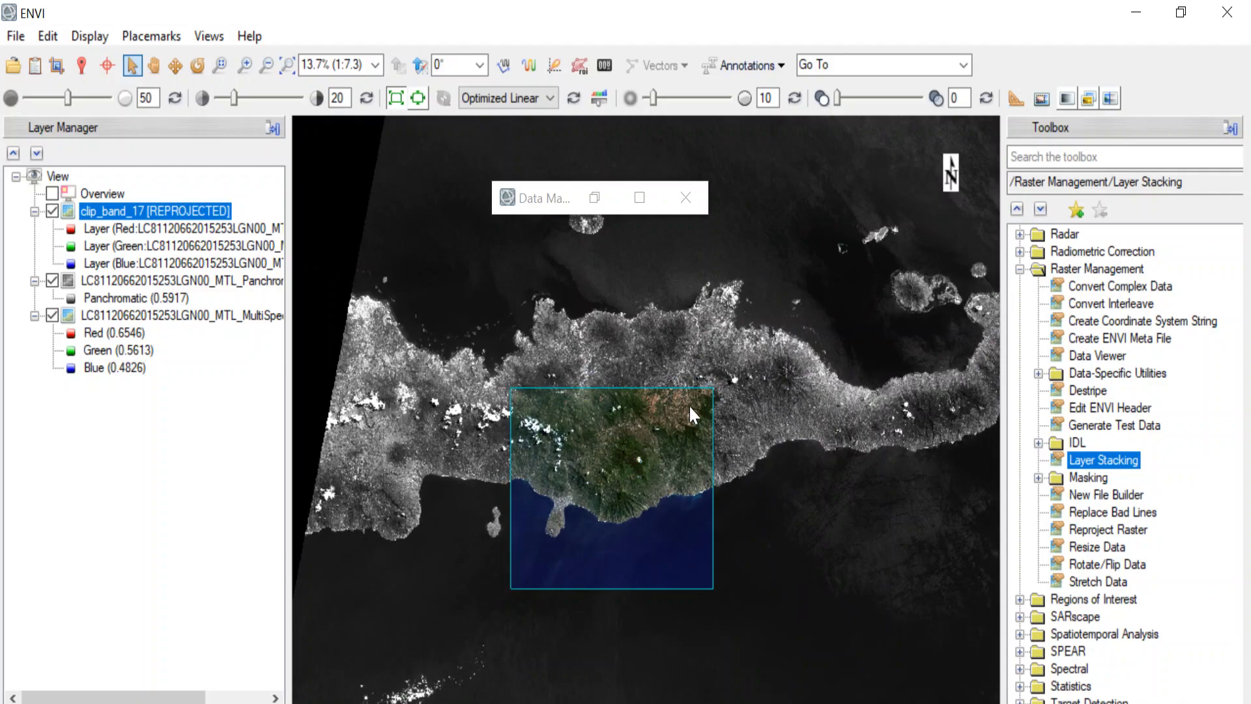
scroll(607, 450, up, 1)
scroll(643, 452, up, 1)
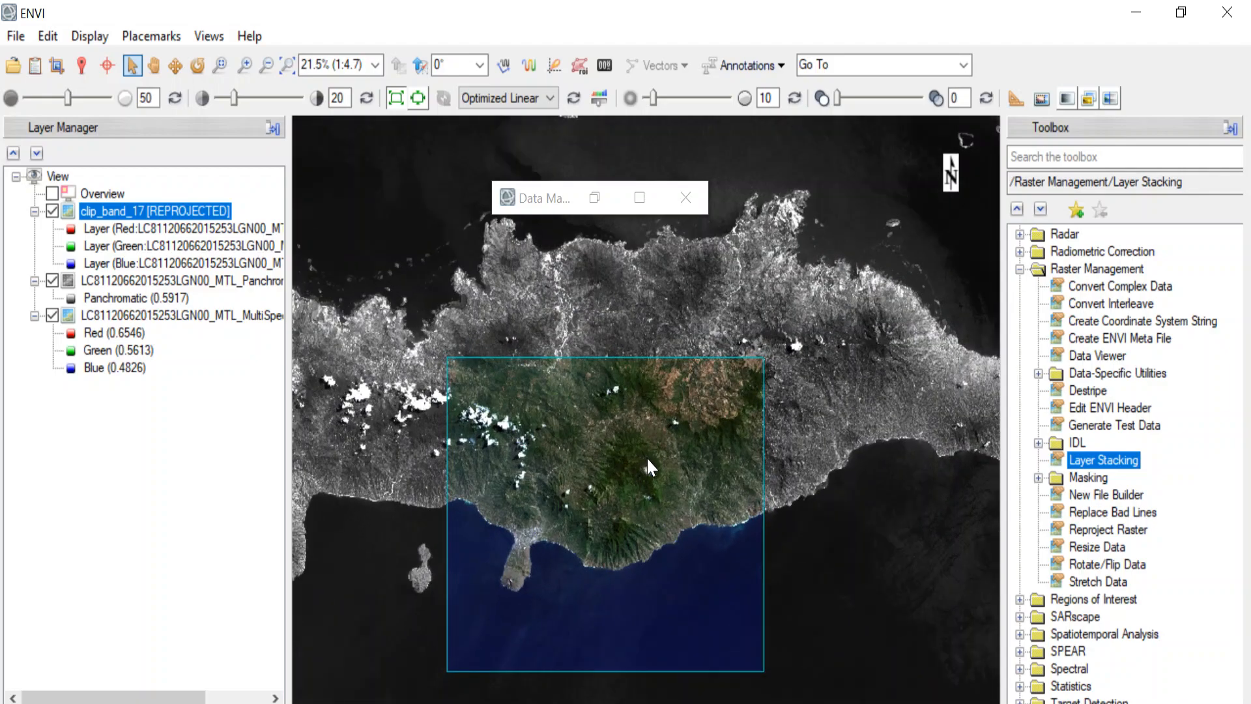
drag(649, 464, 628, 354)
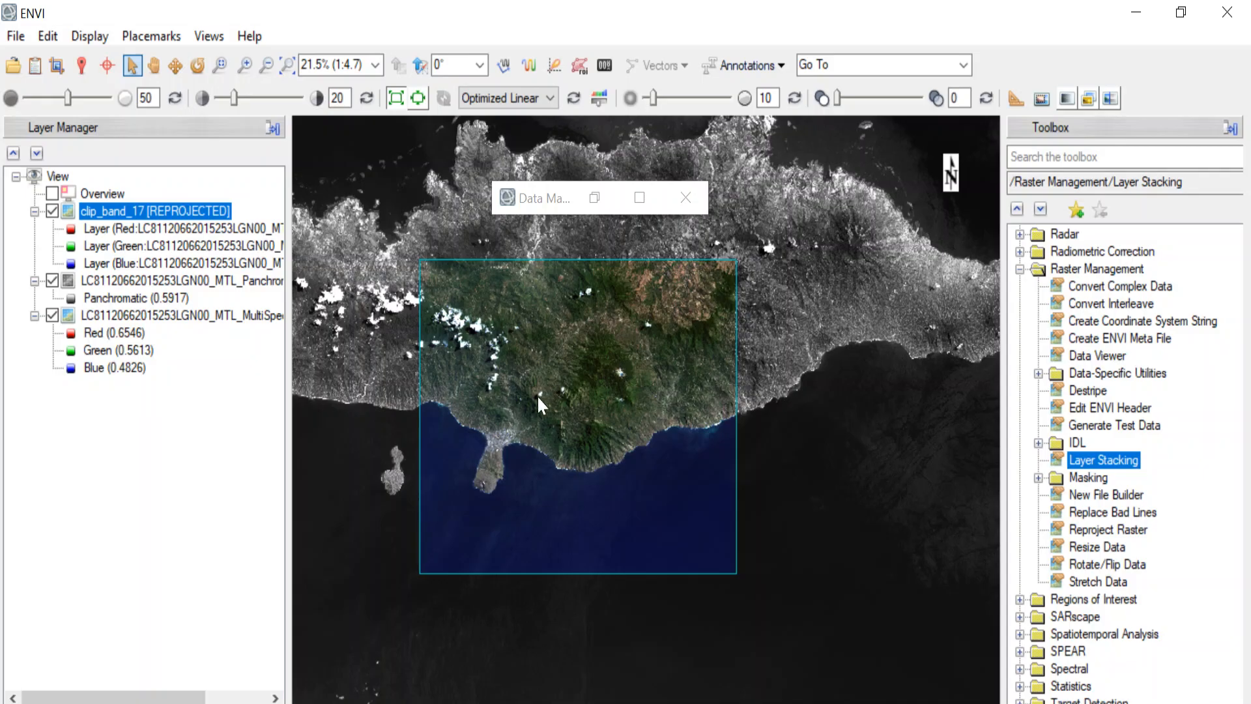
scroll(529, 408, up, 3)
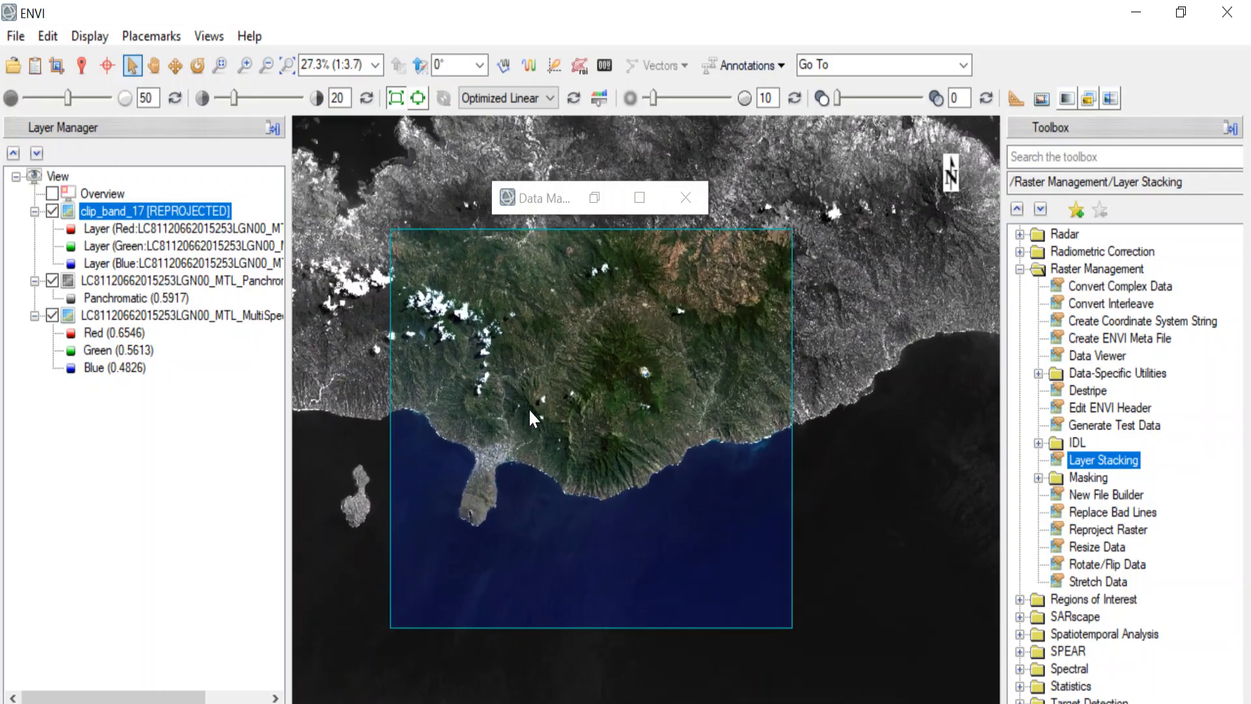
scroll(529, 408, up, 3)
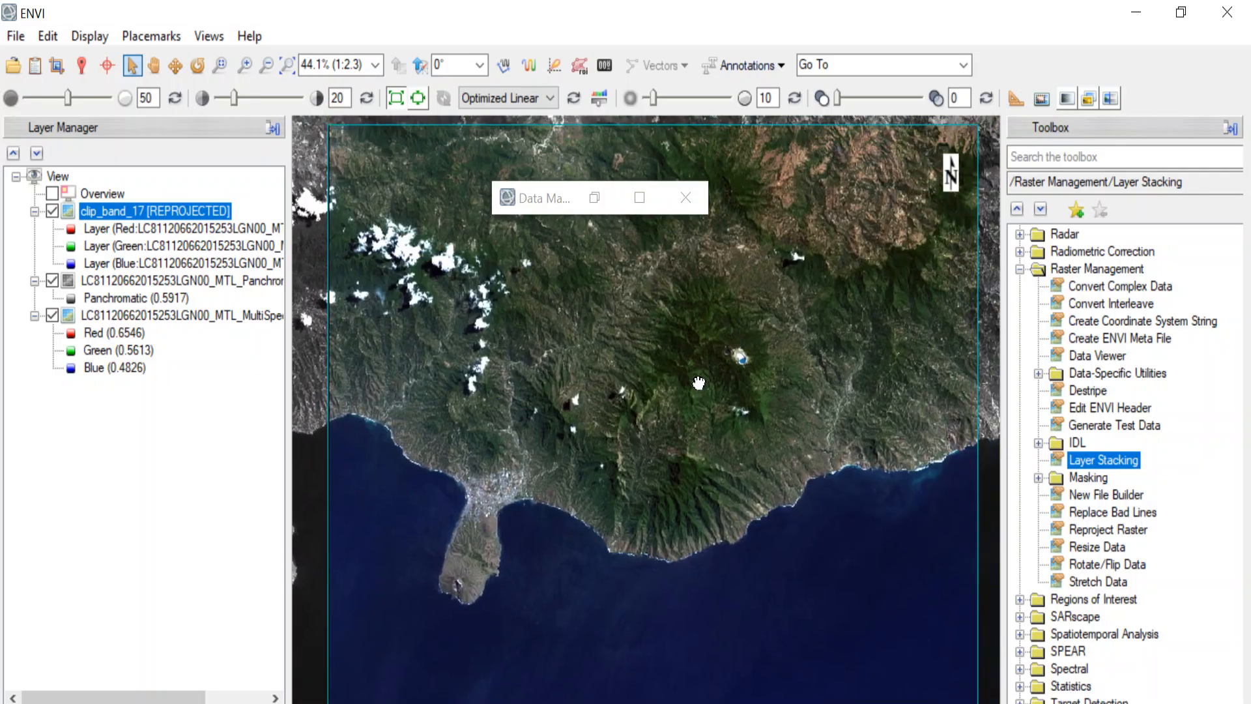
scroll(694, 385, down, 3)
click(871, 703)
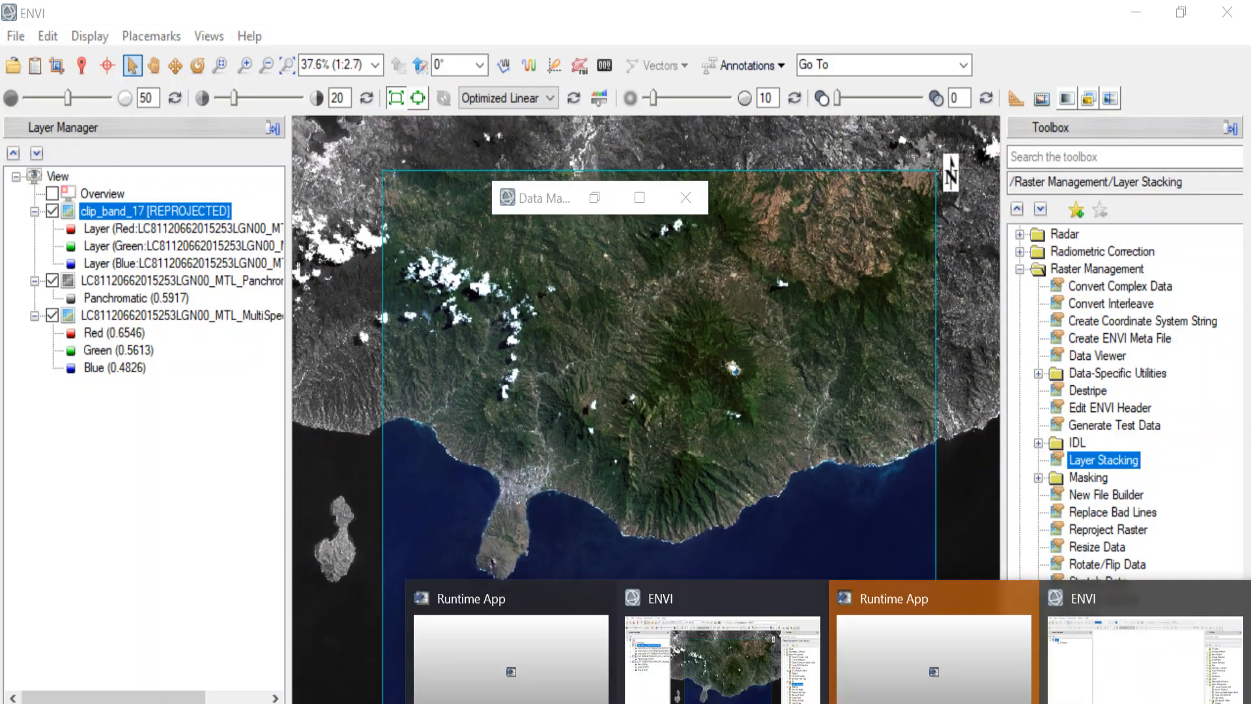
click(1092, 662)
click(1232, 14)
click(648, 455)
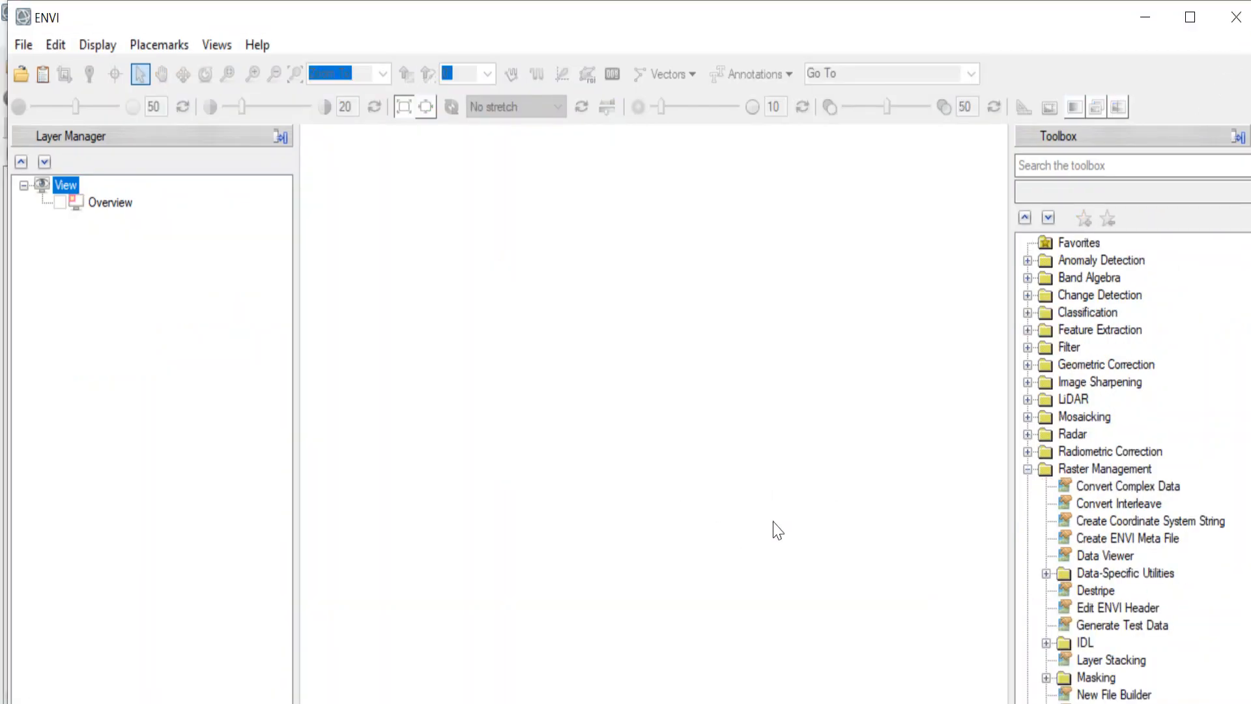
mouse_move(828, 703)
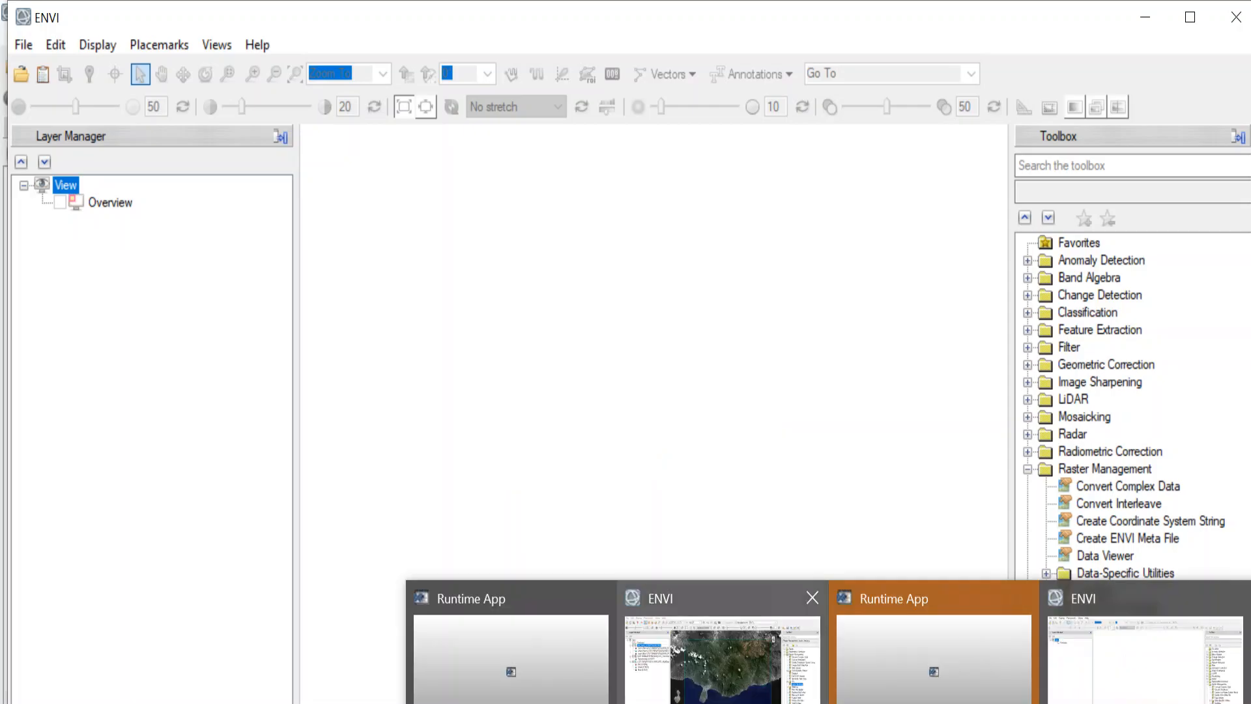
click(722, 658)
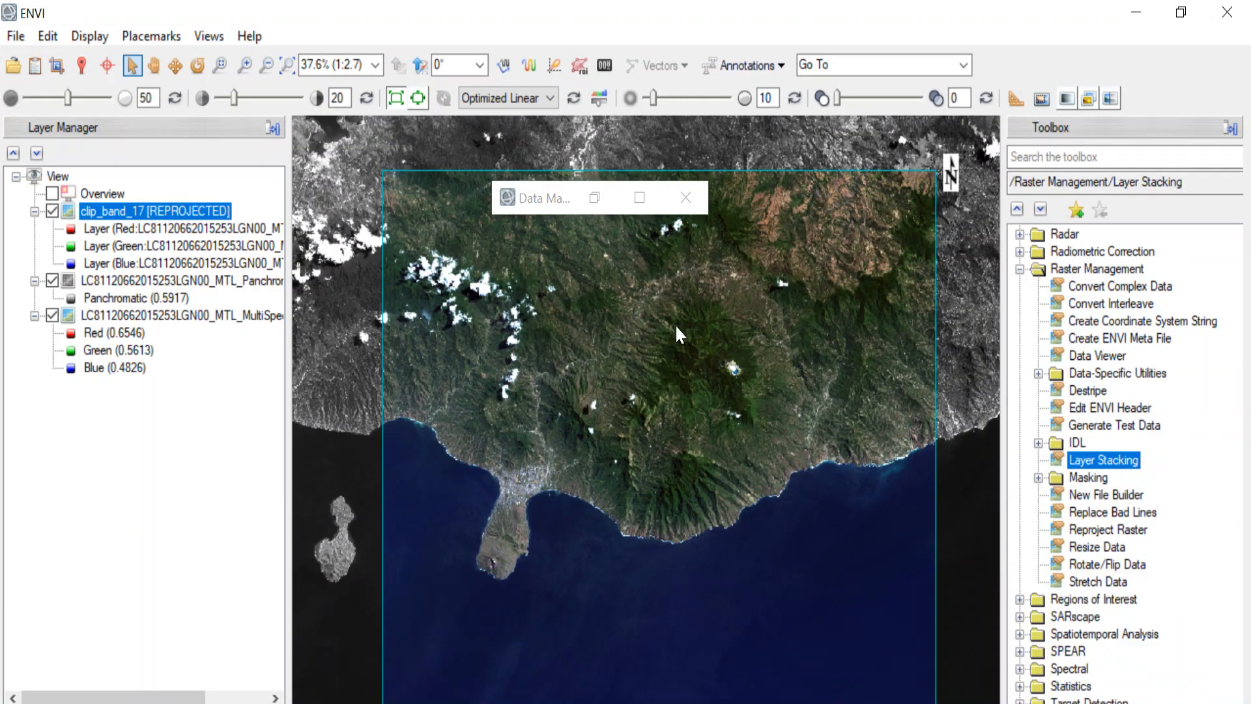
- Close the minimized Data Manager and hide the panchromatic and multispectral layers so only clip_band_17 is displayed
drag(675, 323, 620, 281)
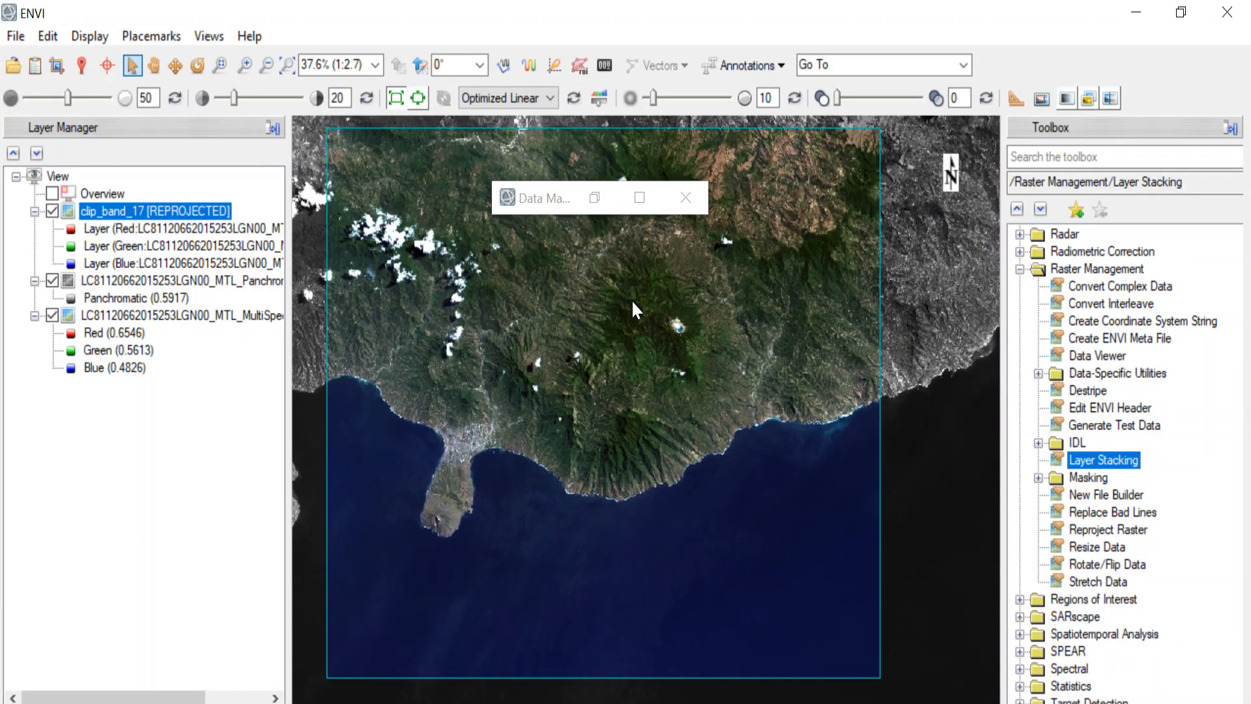
scroll(631, 299, down, 1)
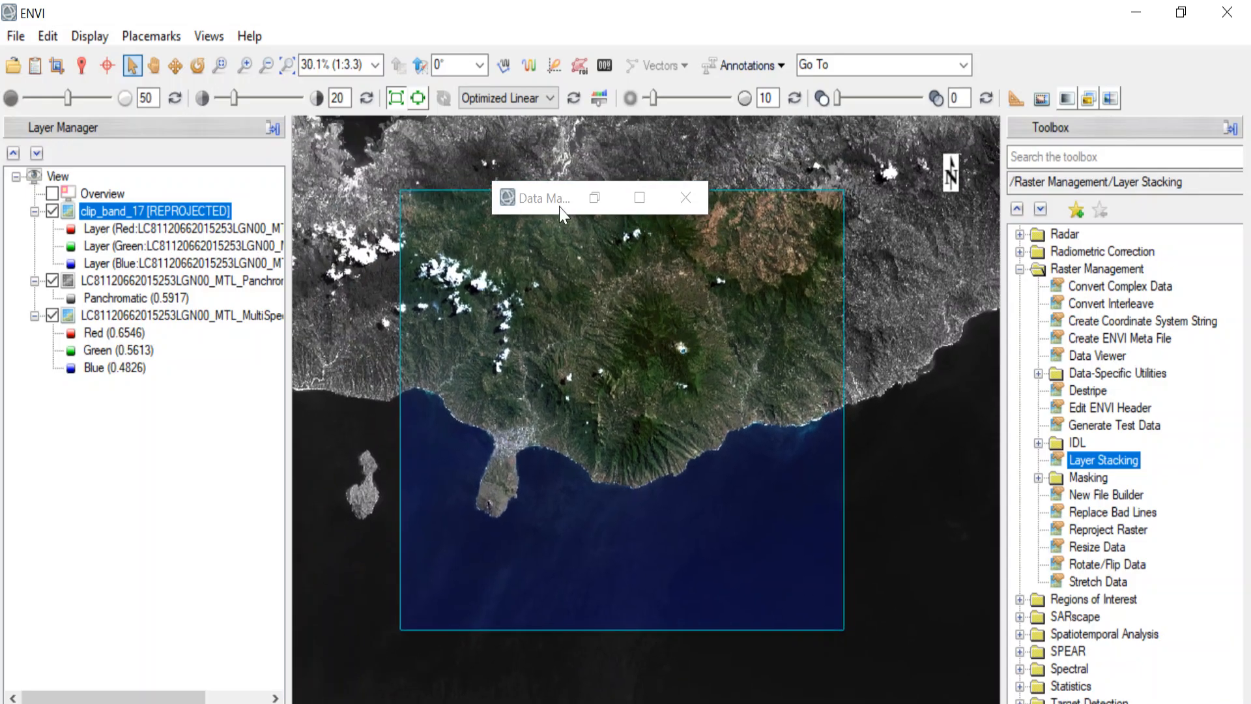
click(684, 197)
drag(645, 367, 698, 354)
click(53, 280)
click(52, 316)
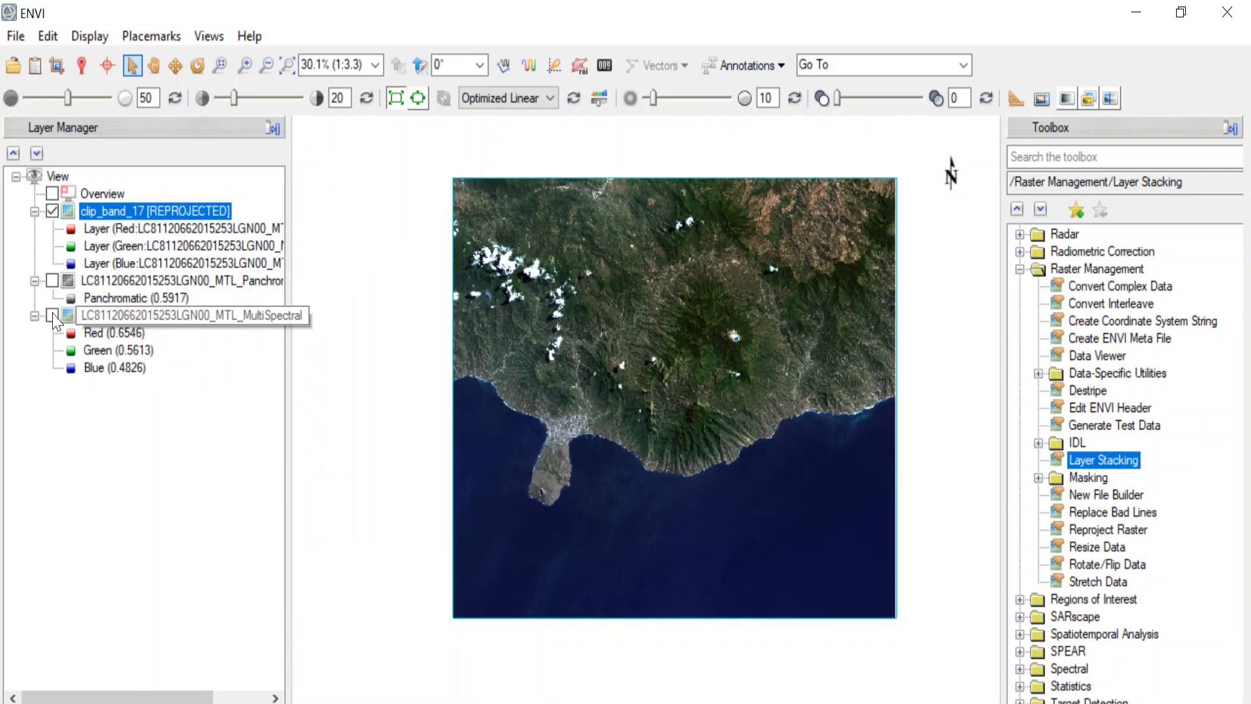
click(52, 281)
click(52, 280)
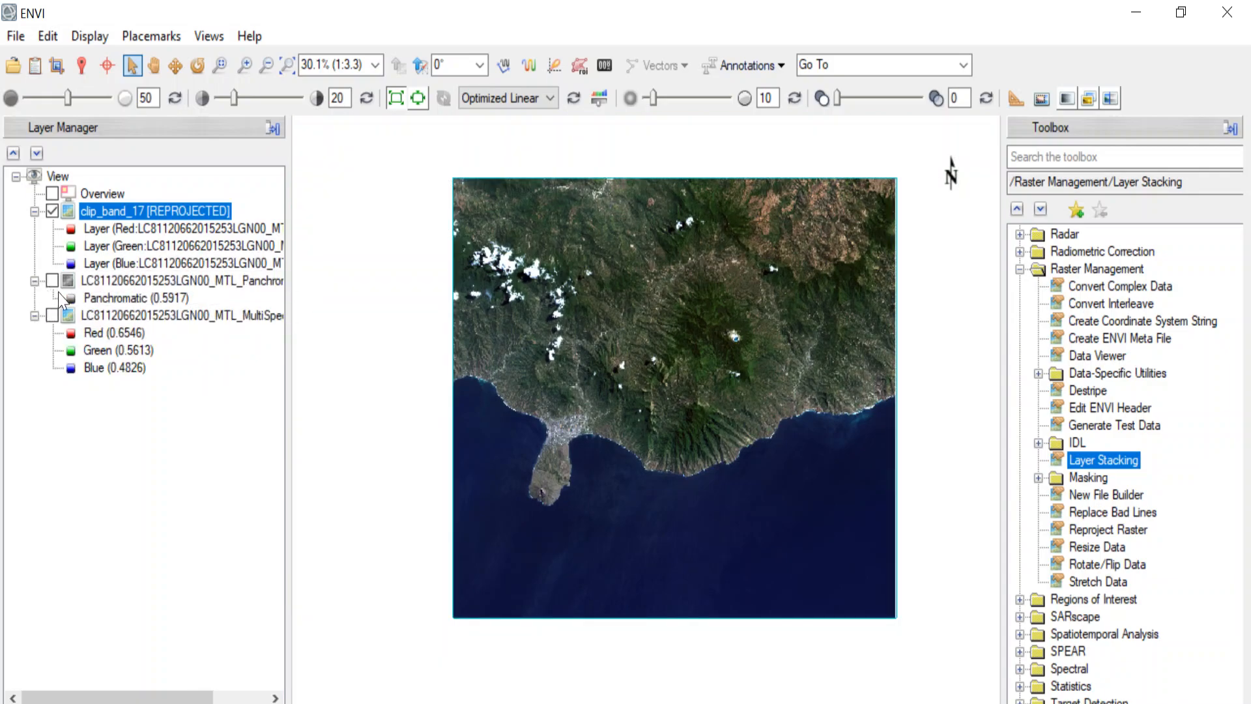
- Inspect the clipped image on its own and toggle the clip_band_17 layer off and back on
drag(512, 339, 454, 319)
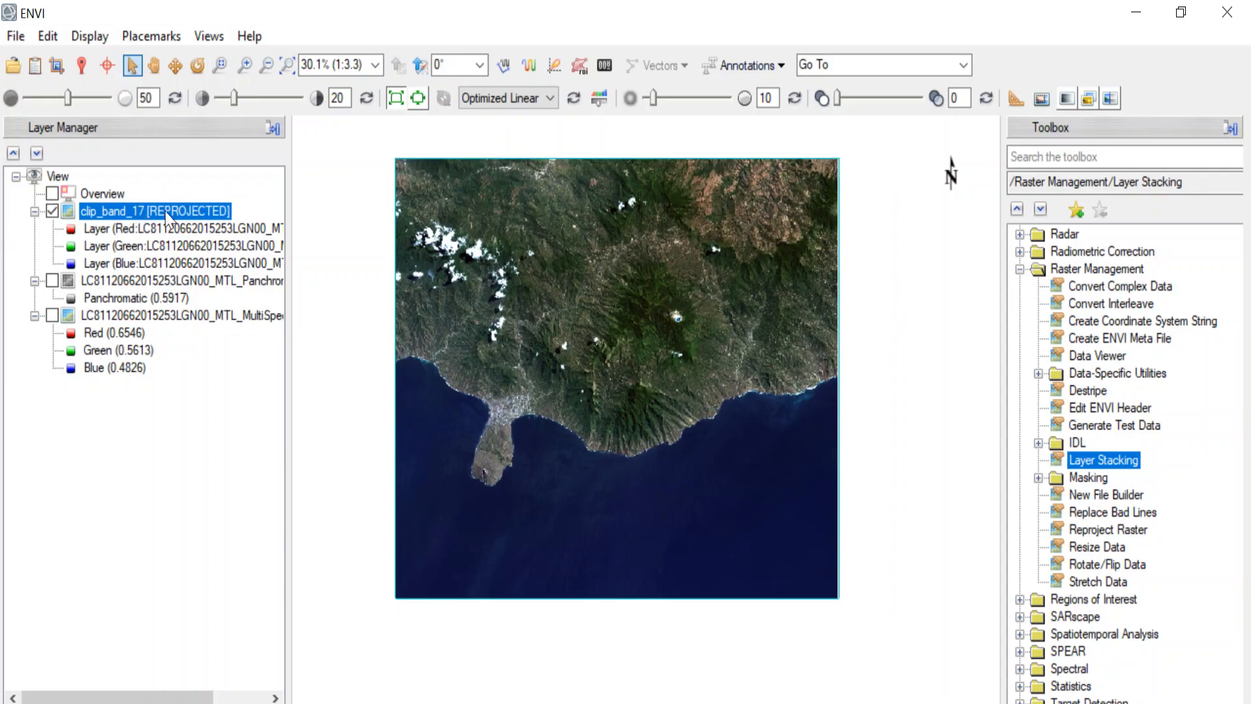
scroll(645, 287, down, 1)
scroll(655, 301, up, 2)
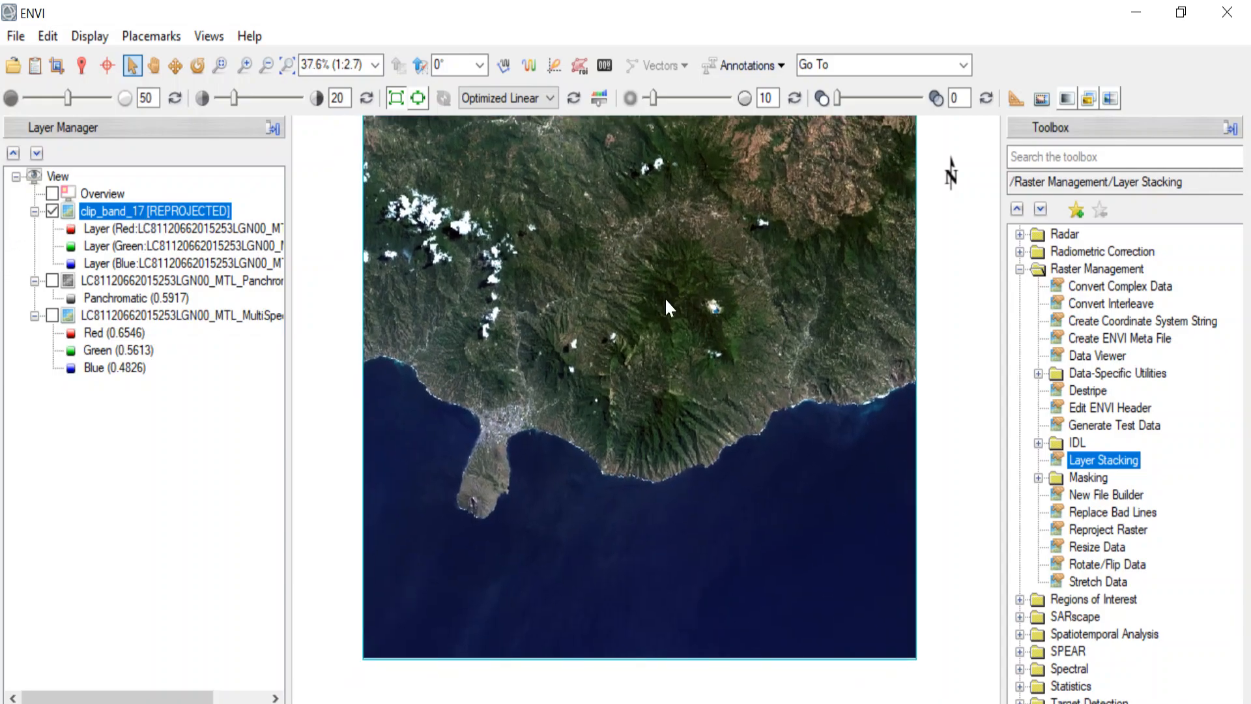
scroll(666, 305, down, 1)
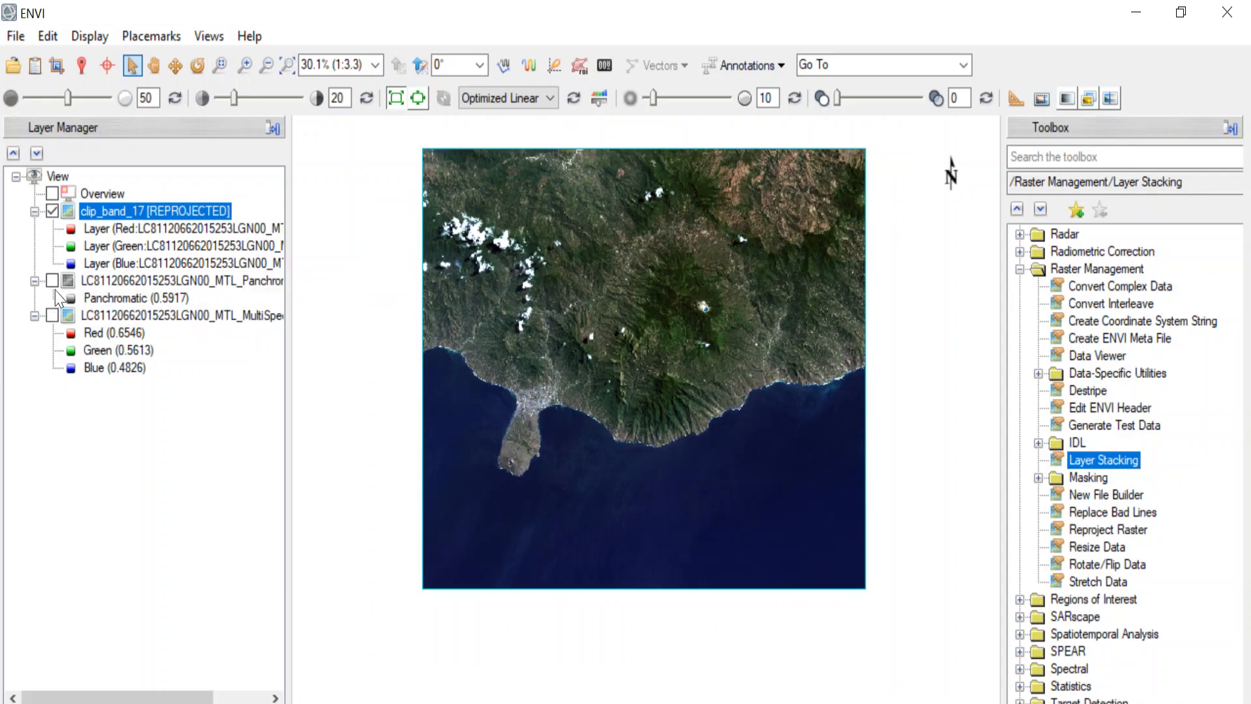
click(53, 209)
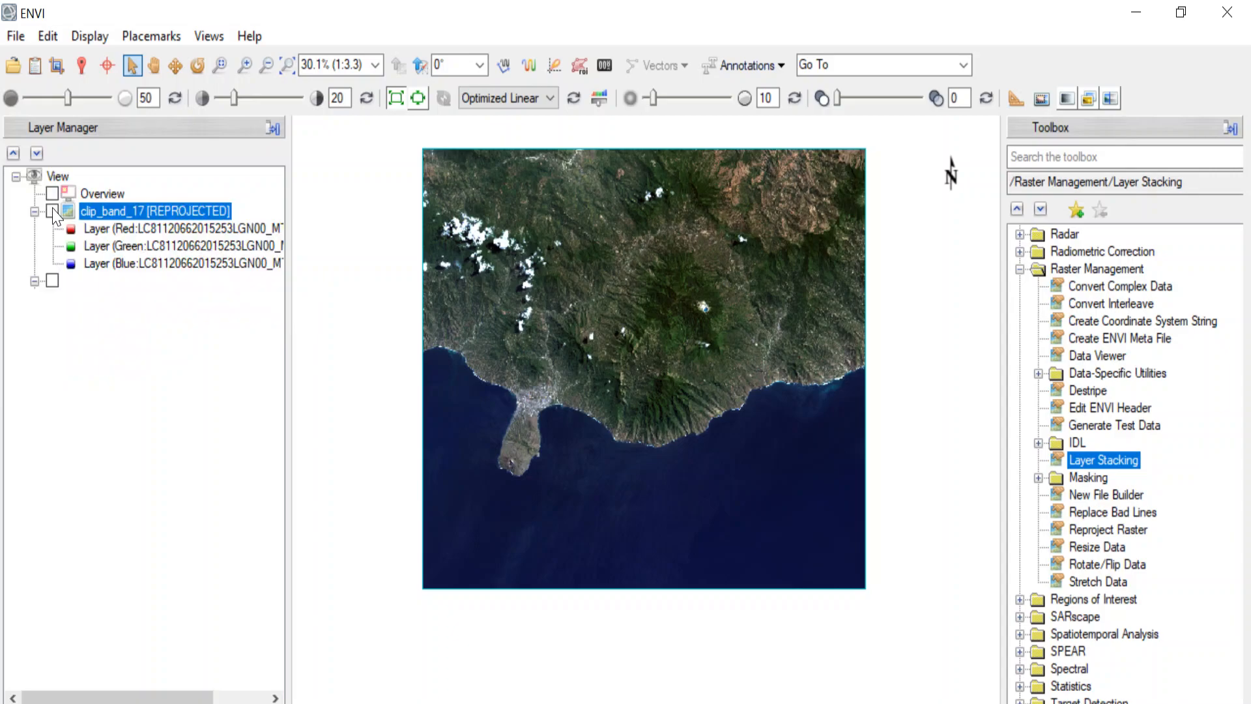
click(53, 210)
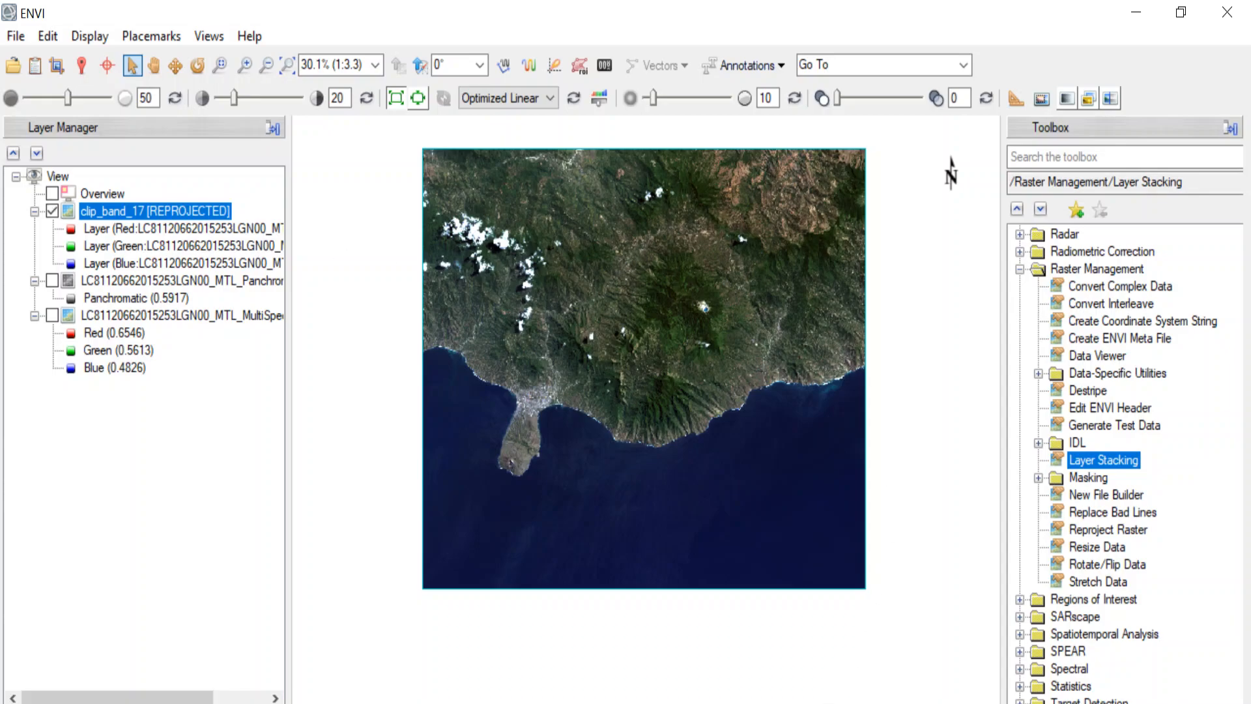
mouse_move(842, 703)
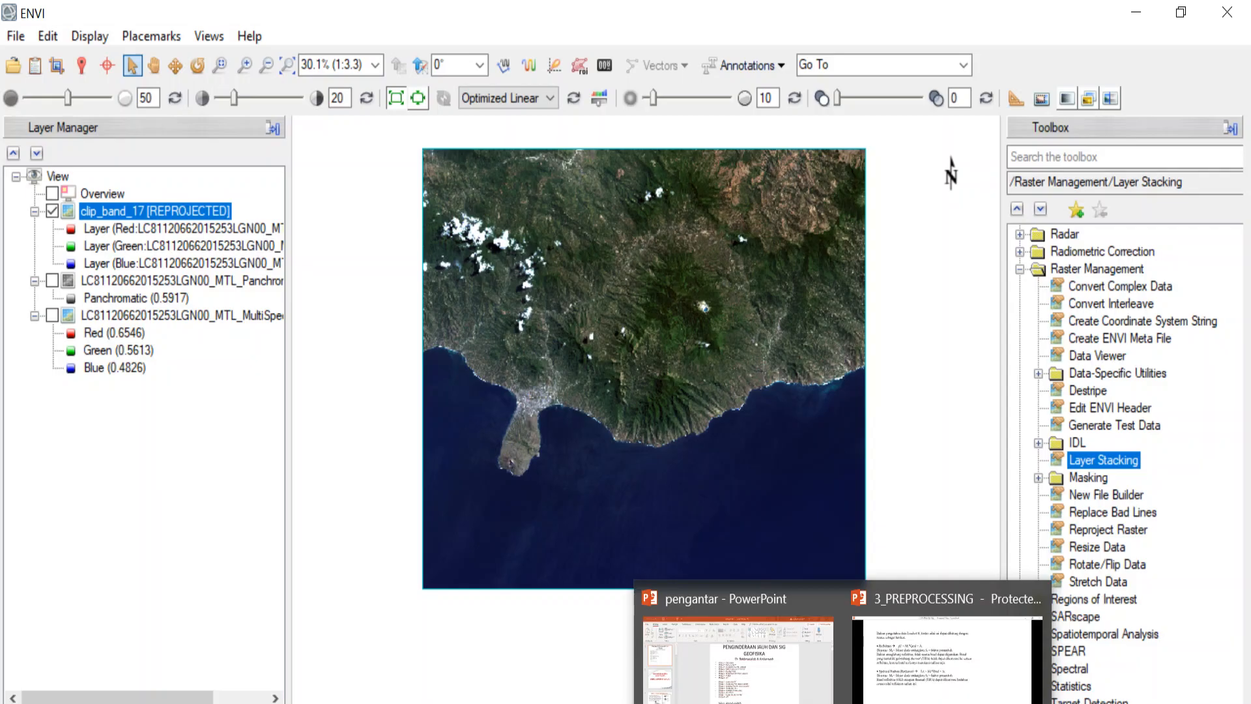
click(946, 658)
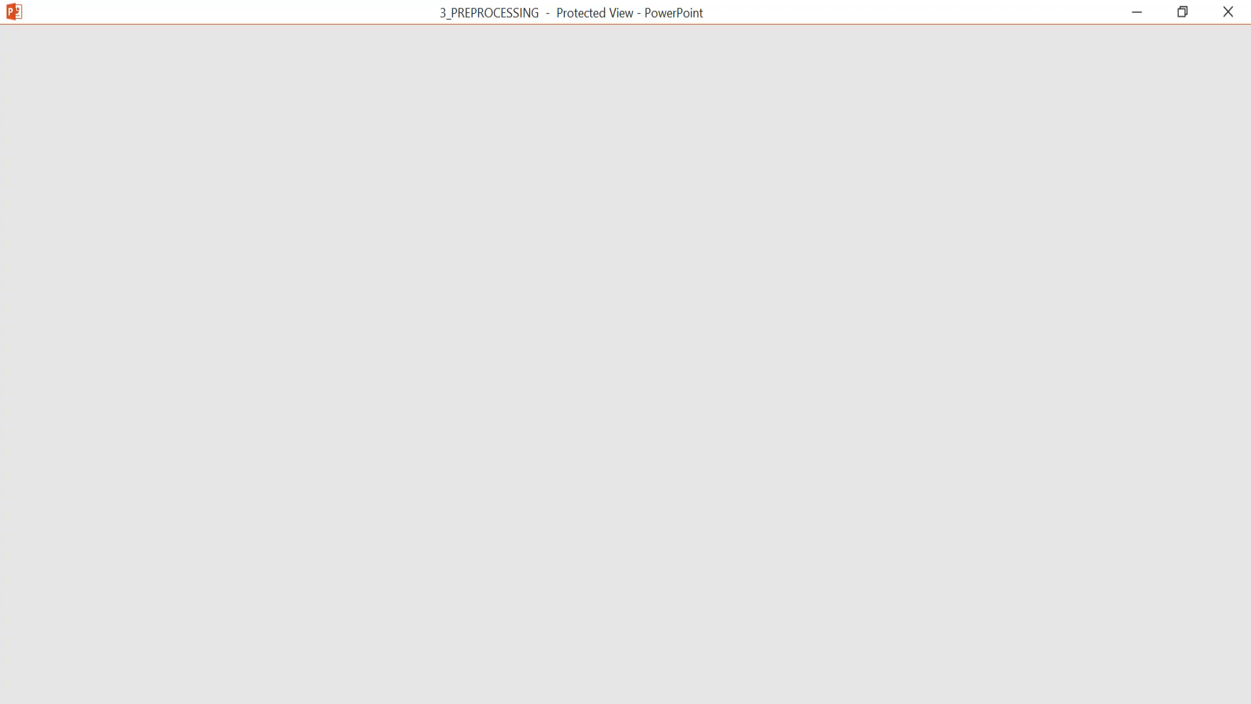
click(843, 703)
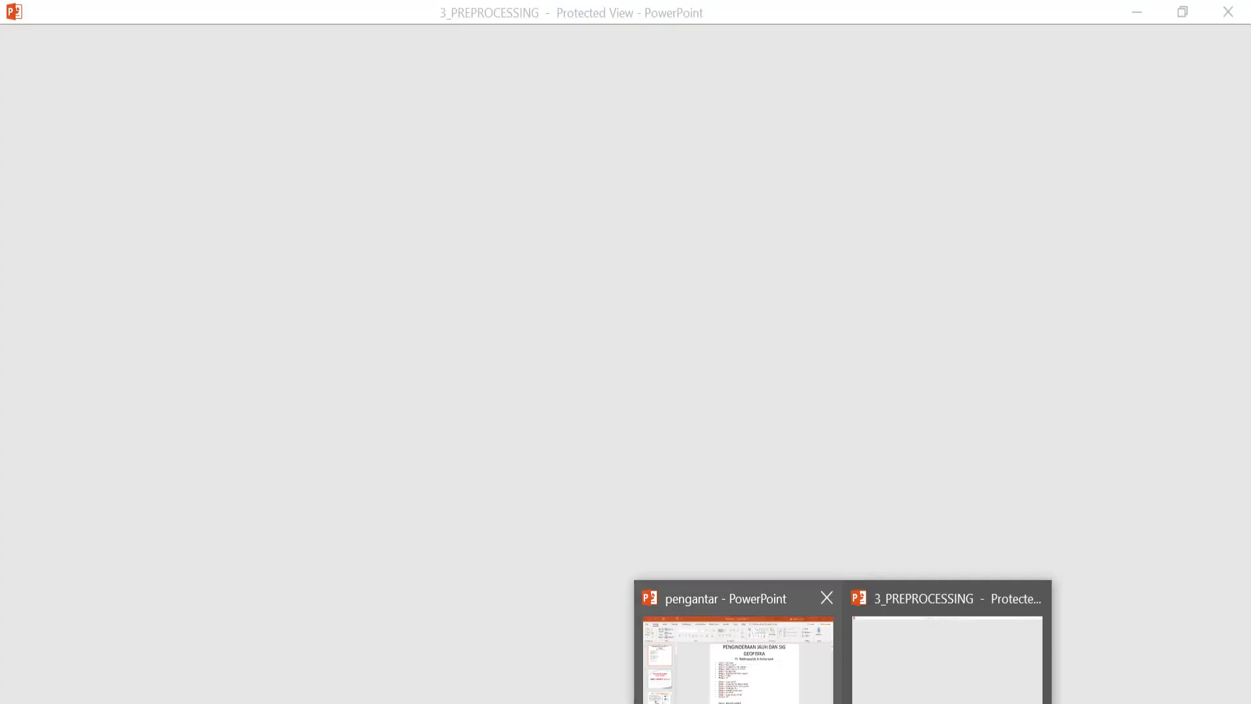
click(899, 654)
click(1138, 11)
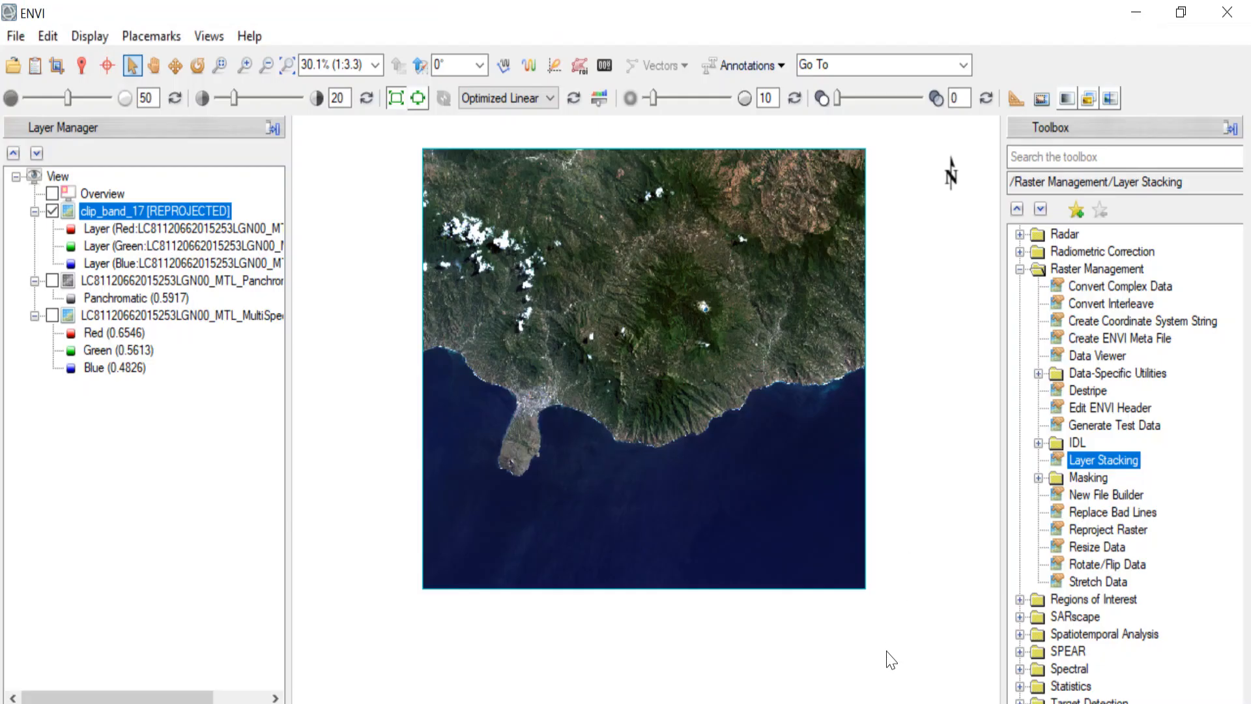
- Collapse the Raster Management folder in the Toolbox
mouse_move(886, 703)
click(1021, 270)
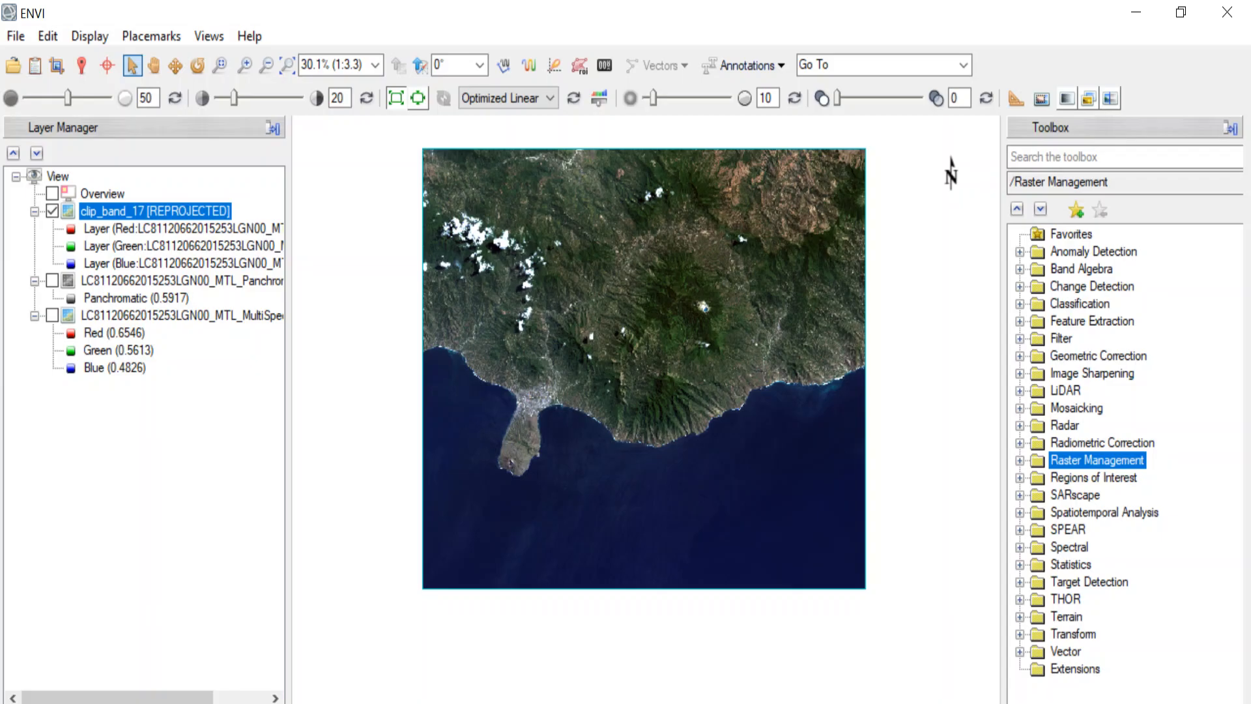
- Switch to PowerPoint and close the blank 3_PREPROCESSING presentation window, leaving the pengantar presentation open
mouse_move(843, 703)
click(743, 672)
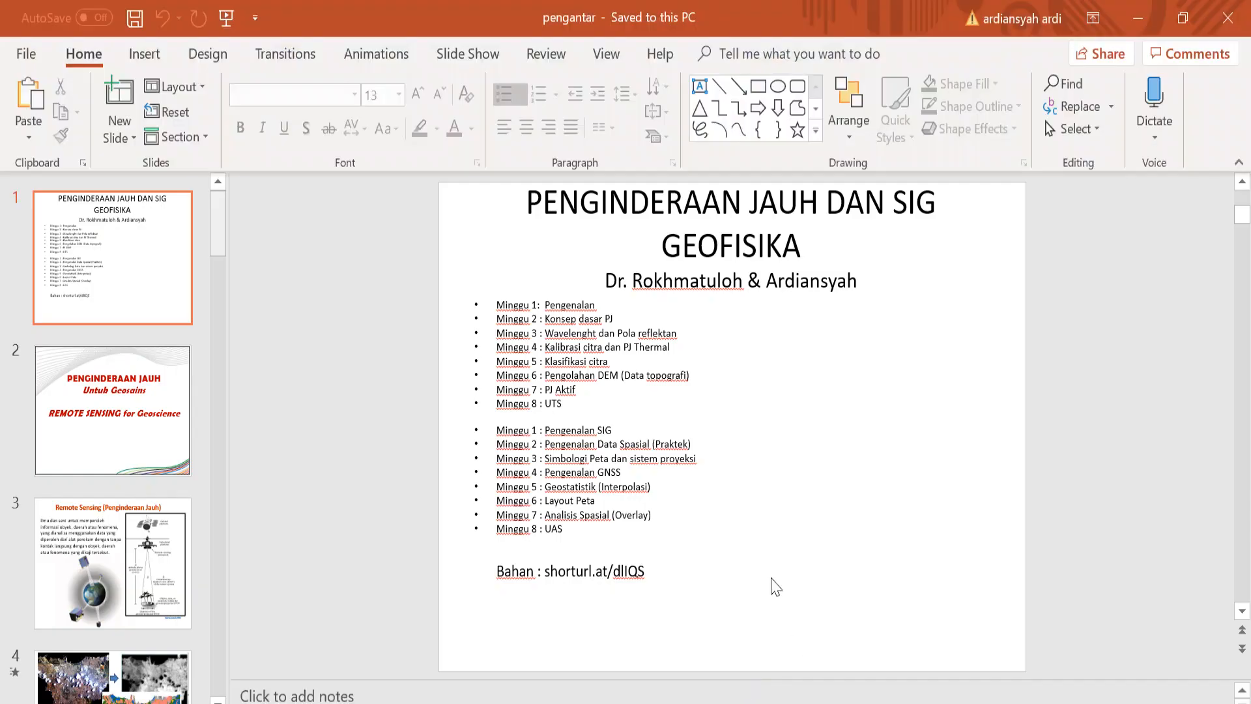
mouse_move(841, 703)
click(929, 642)
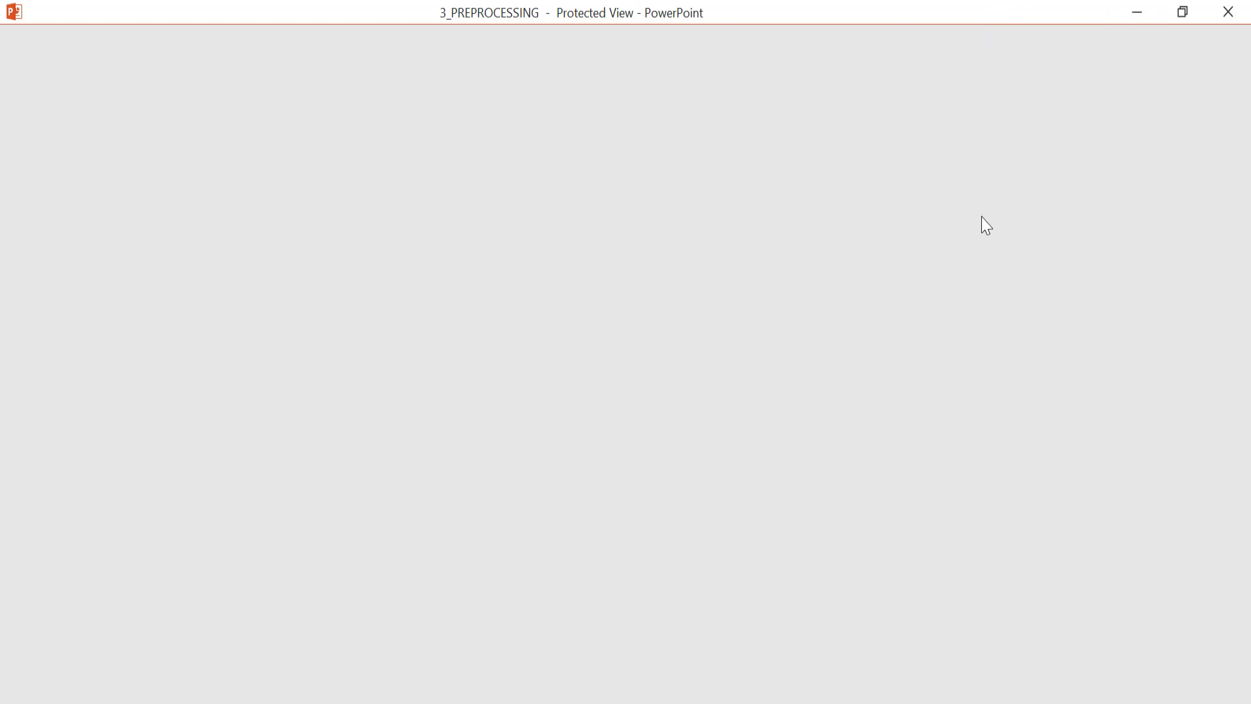
click(1181, 12)
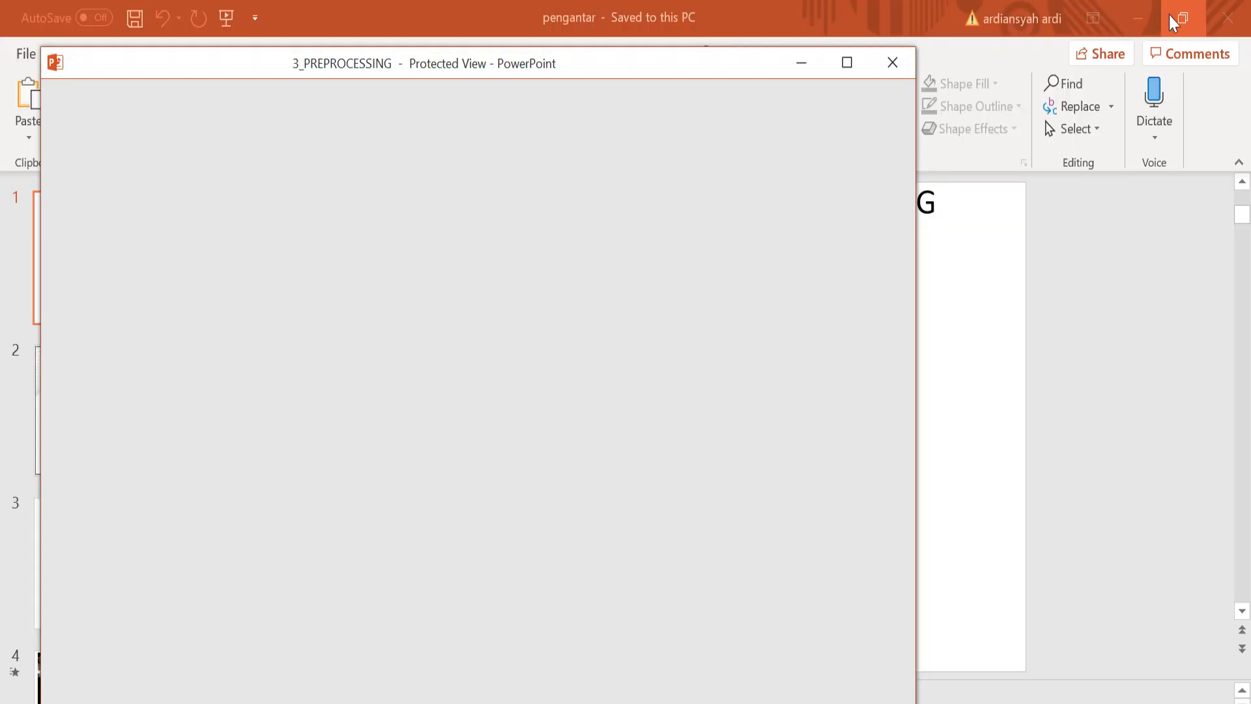
click(894, 69)
- Switch to File Explorer and open the 3_PREPROCESSING presentation from C:\BAHAN AJAR\GEOFISIKA\2_RS_GEOFISIKA
click(491, 703)
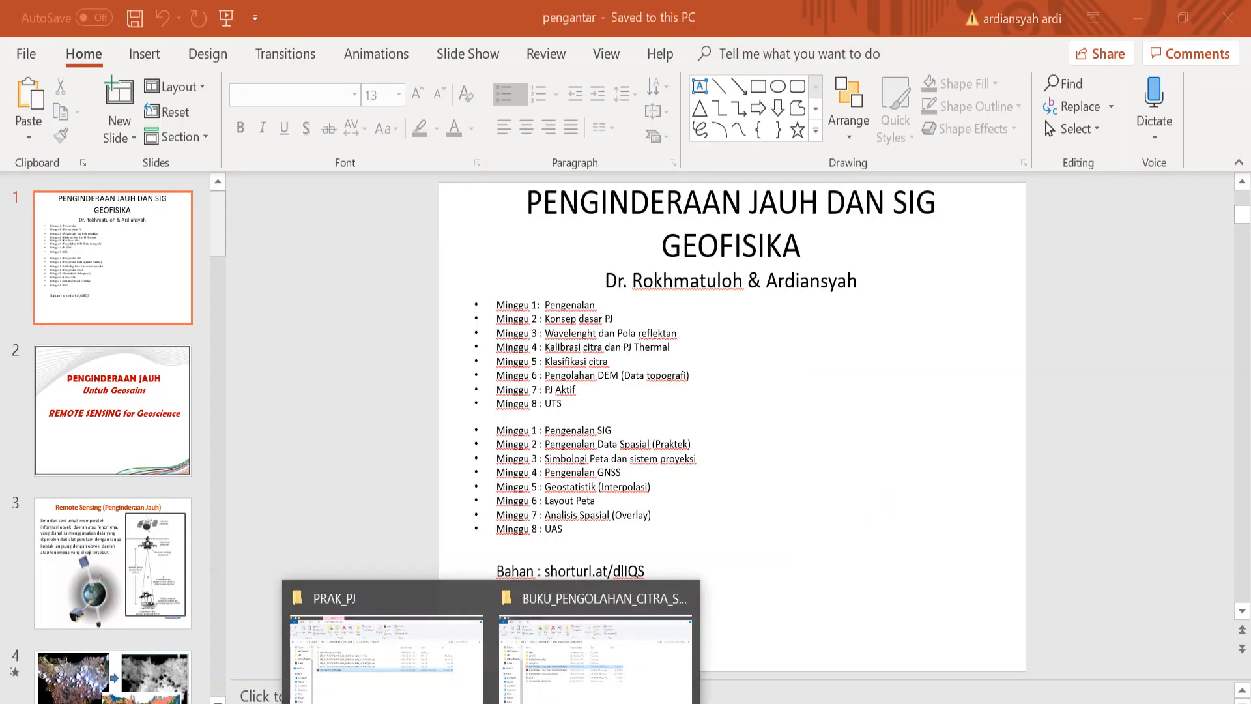
click(386, 651)
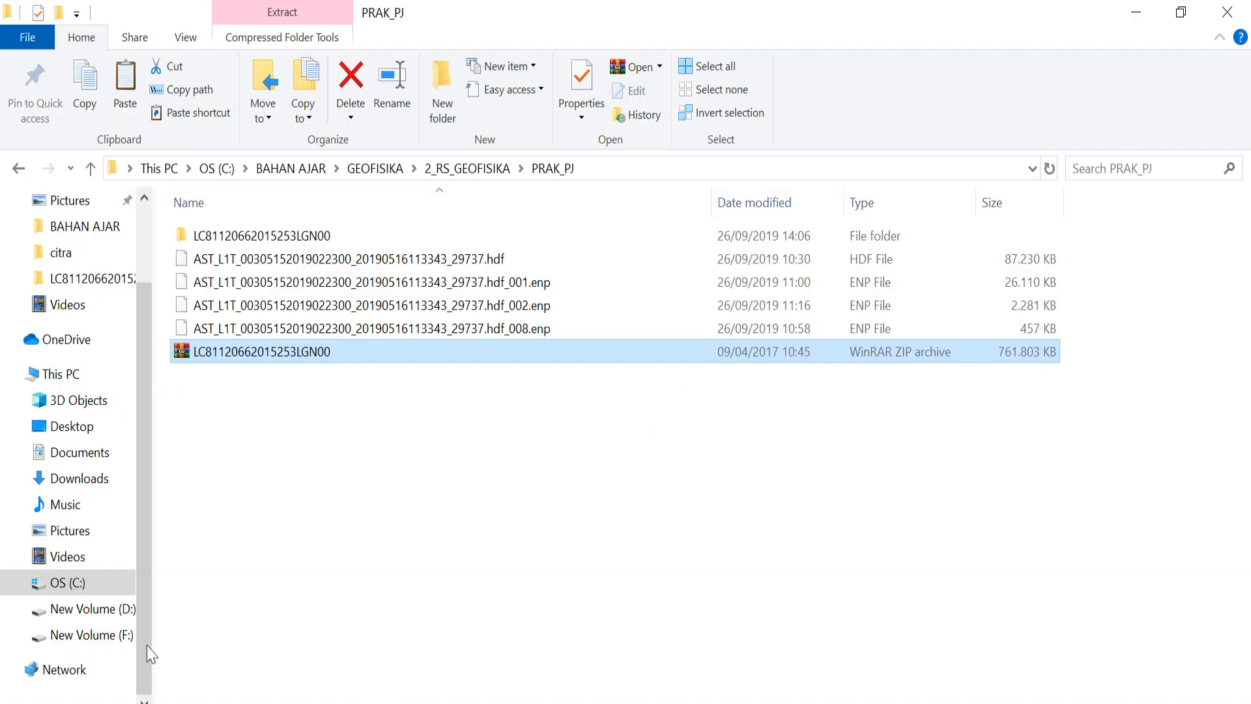
click(94, 583)
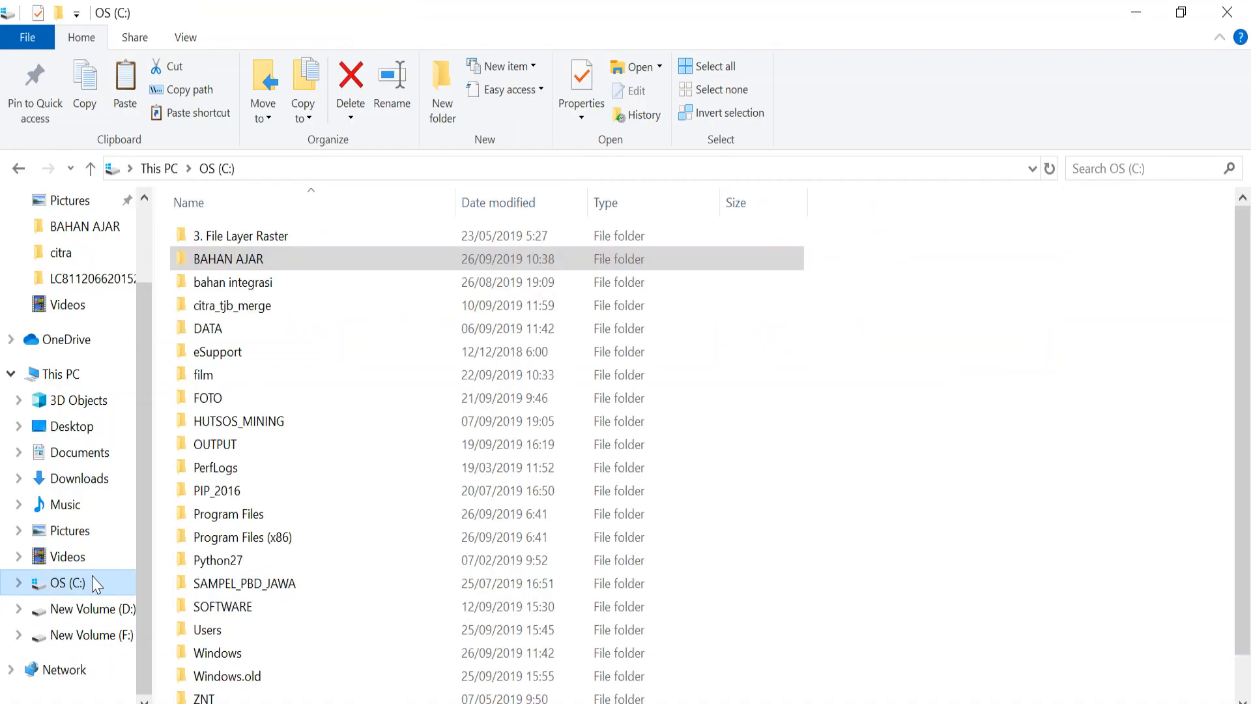
double_click(233, 264)
double_click(238, 282)
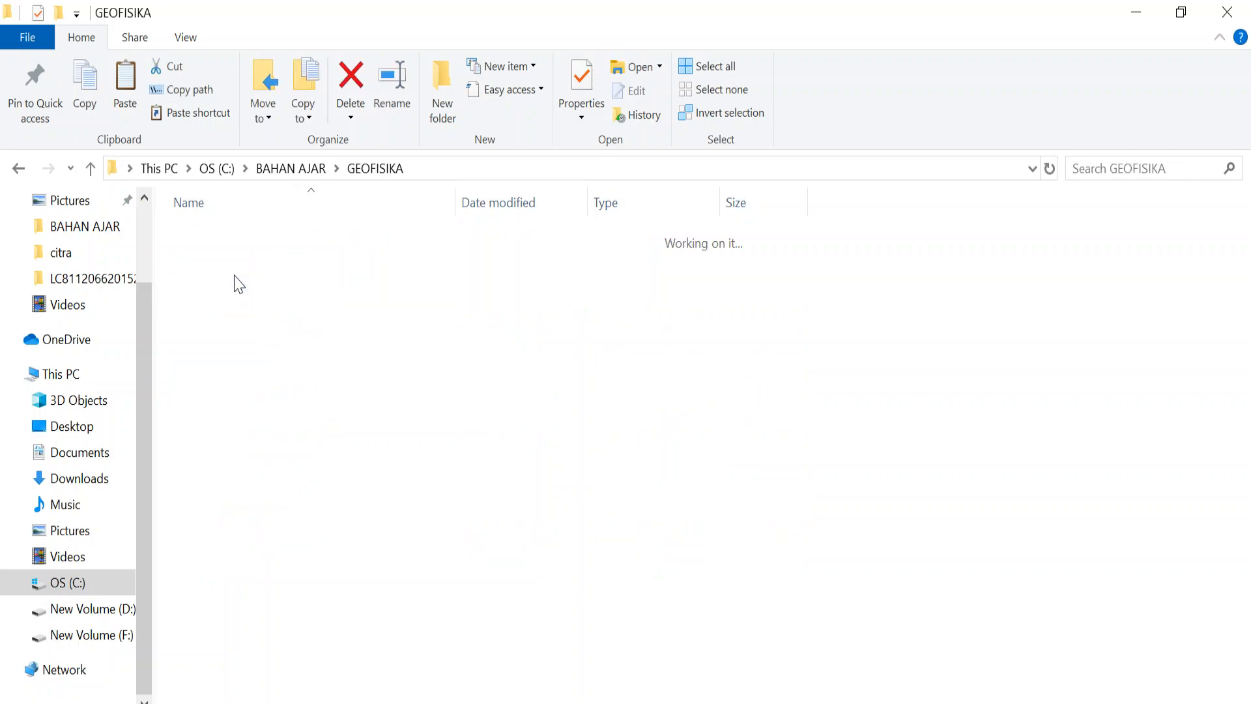
double_click(238, 259)
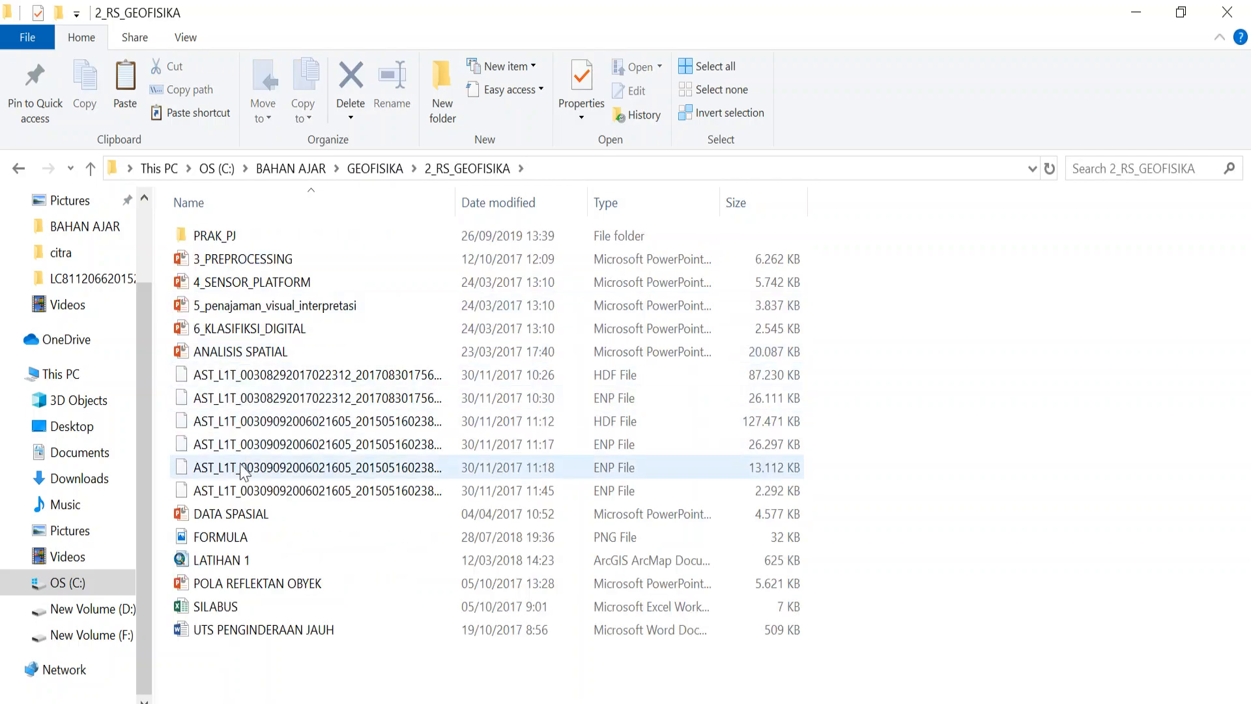
click(259, 263)
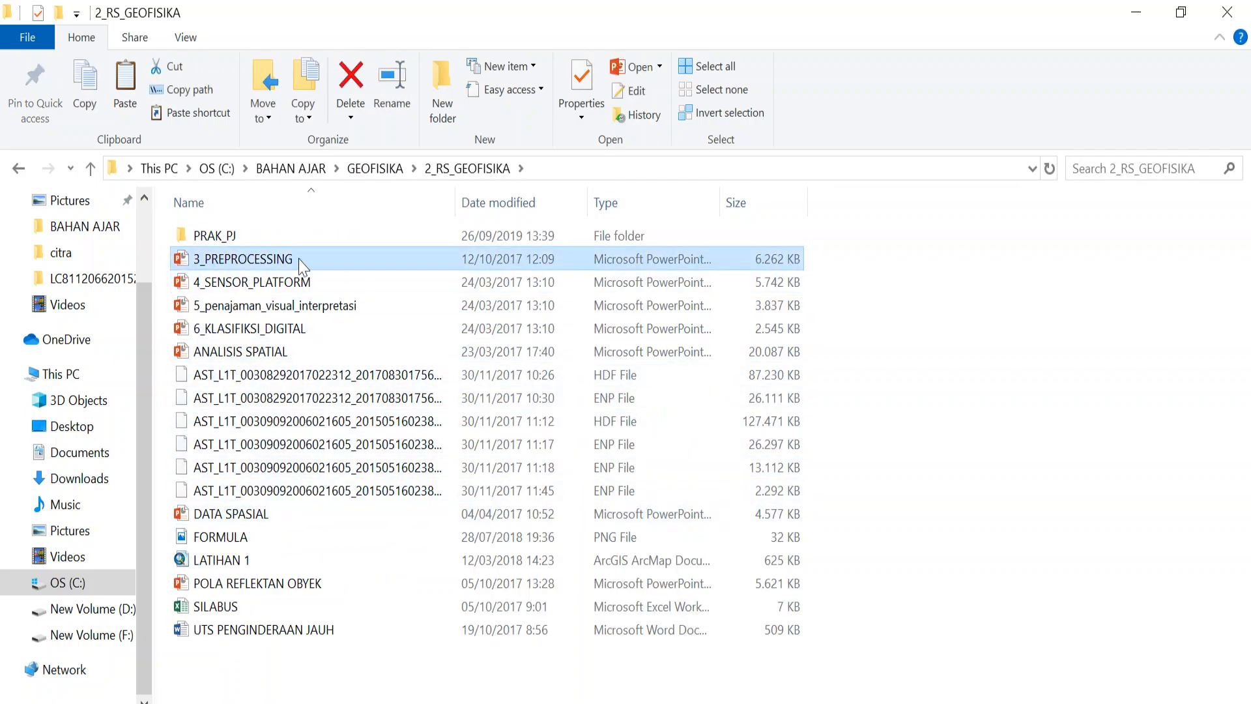
double_click(259, 263)
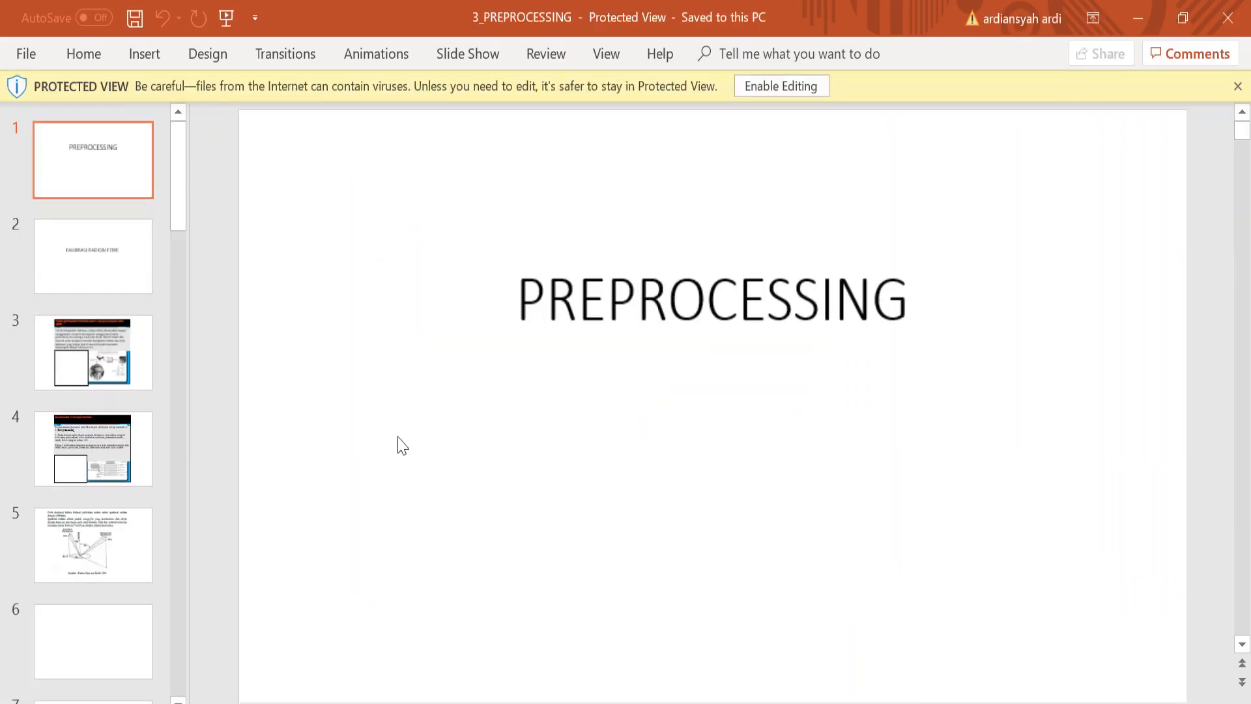
- Move past the spectral radian illustration on slide 5 to the slides after it and start the slide show
click(101, 567)
scroll(103, 579, down, 1)
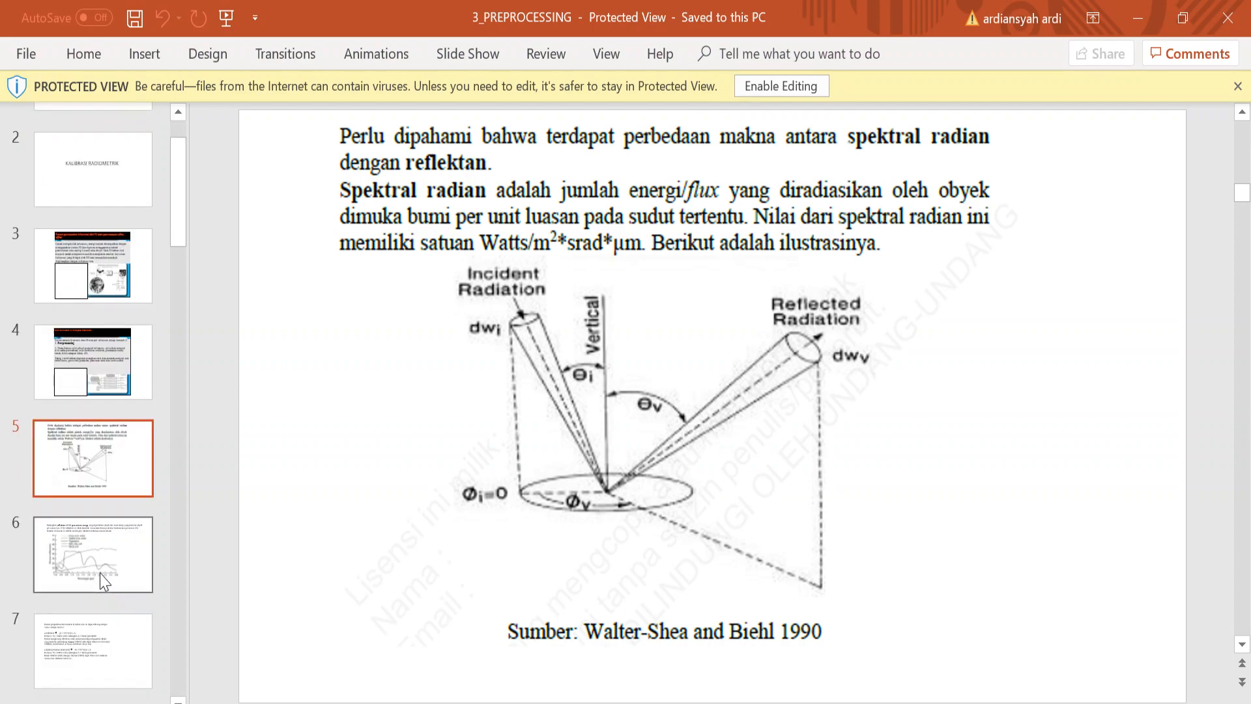
scroll(103, 580, down, 1)
click(103, 590)
key(F5)
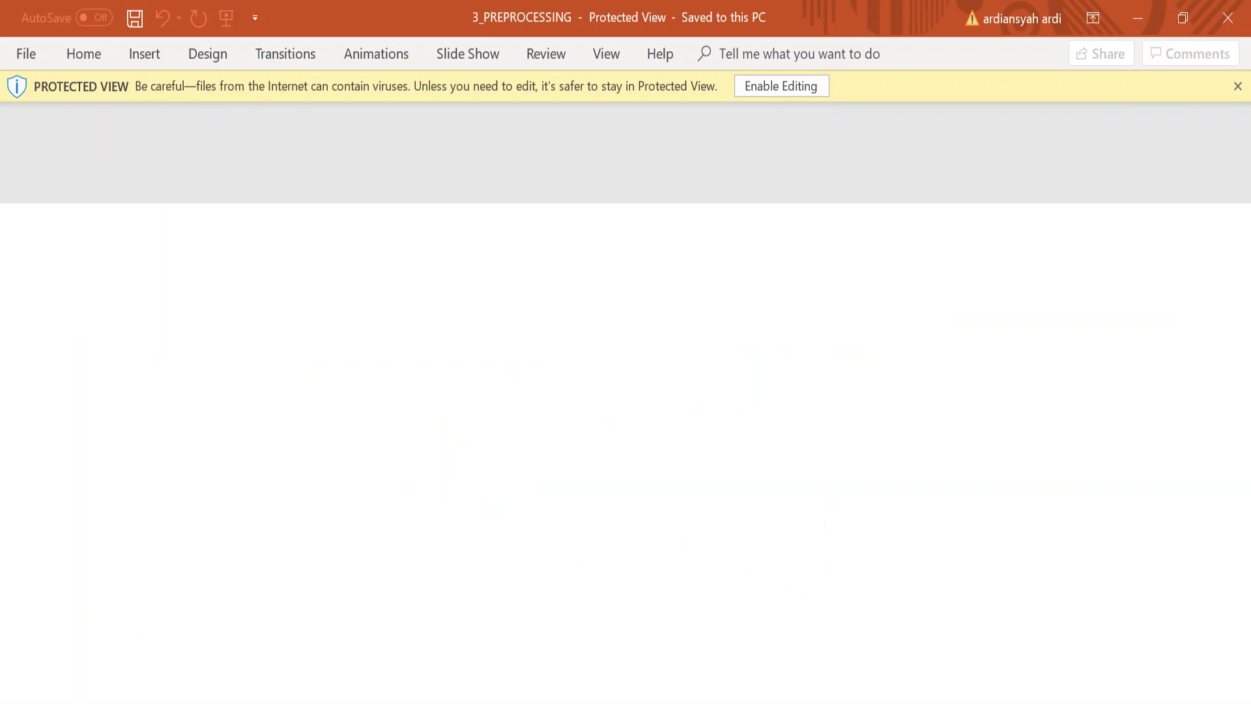
- Go through the 3_PREPROCESSING slides to the one with the Landsat 8 reflectance and spectral radiance formulas
key(Right)
key(Right)
key(Right)
key(Right)
key(Right)
key(Right)
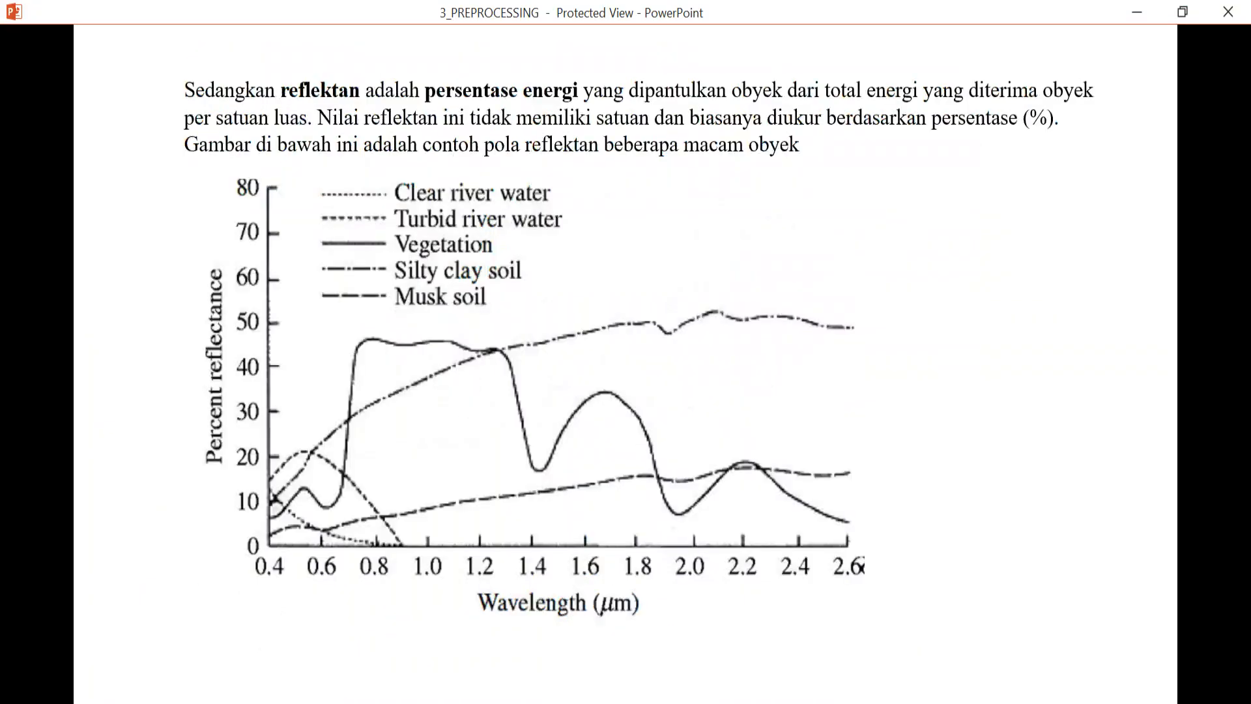
key(Left)
key(Left)
key(Right)
key(Left)
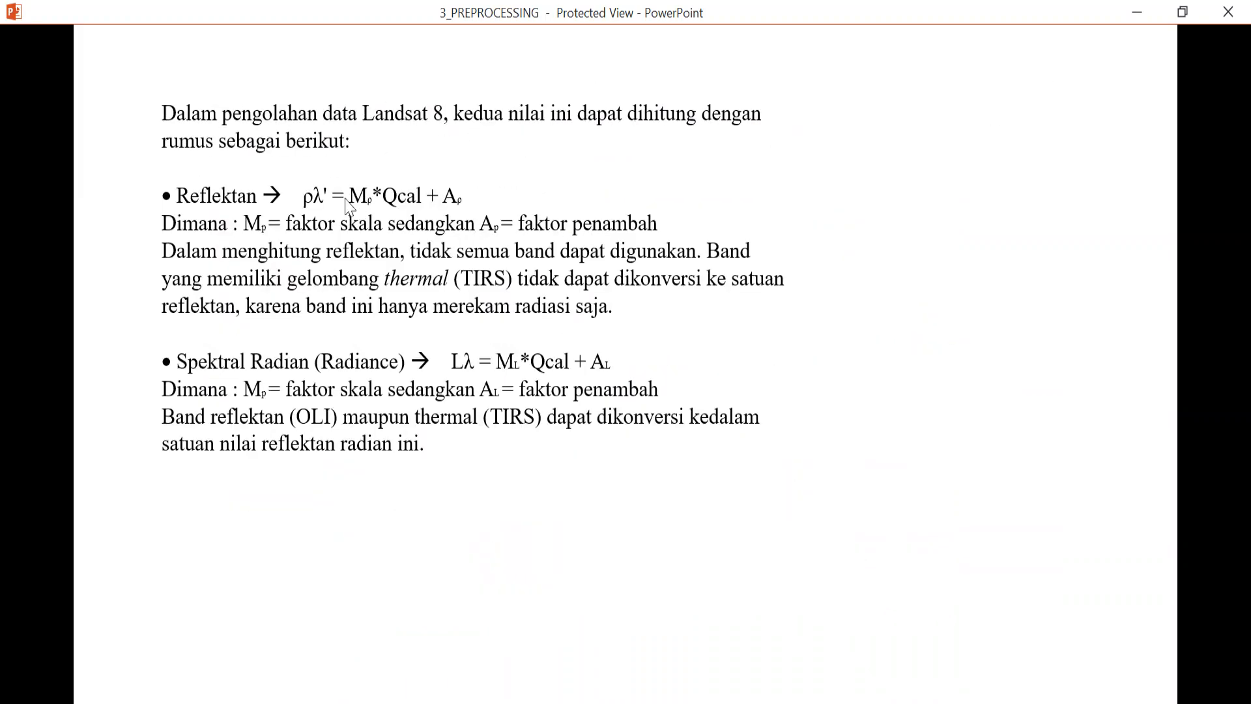
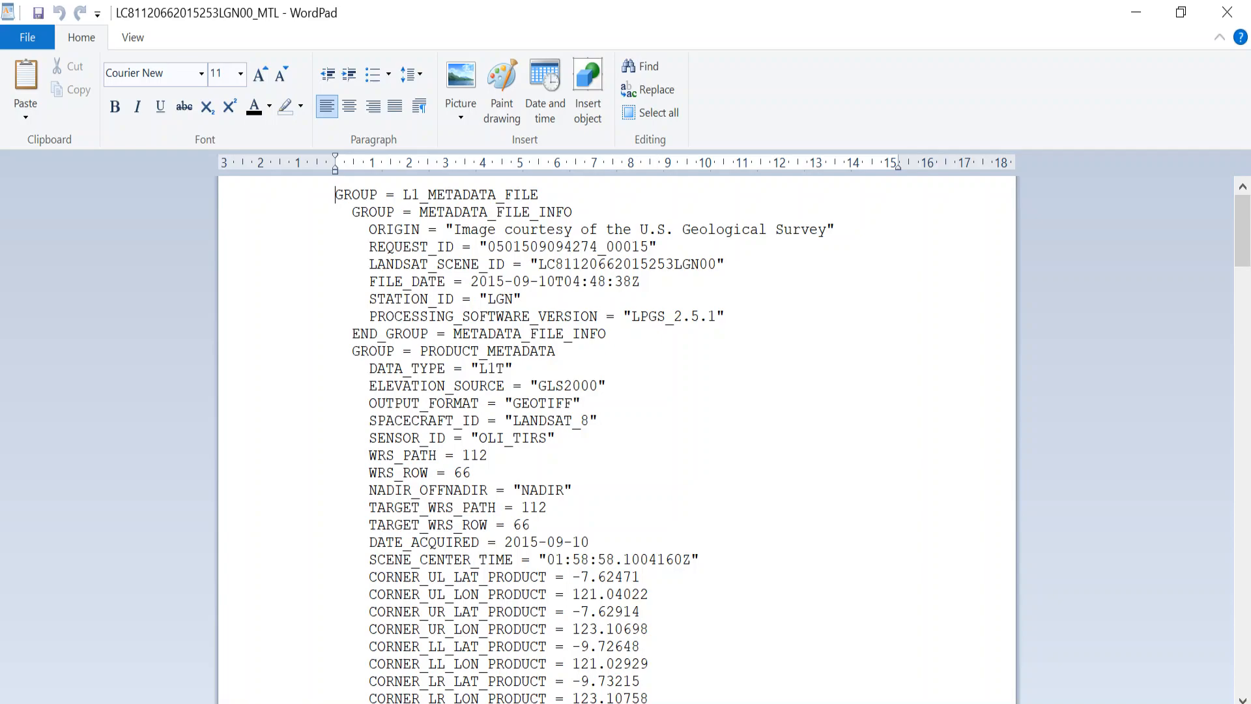
scroll(617, 440, down, 2)
scroll(617, 440, up, 2)
scroll(617, 440, down, 12)
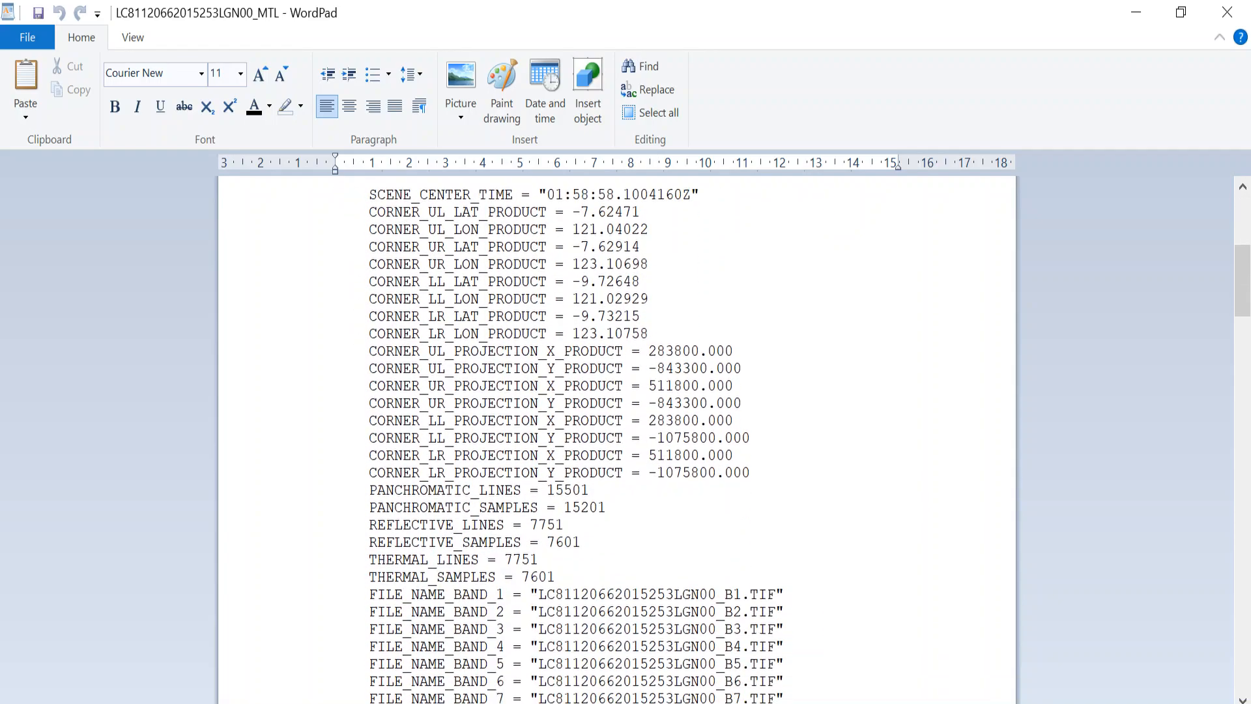
scroll(617, 440, up, 5)
scroll(617, 440, up, 7)
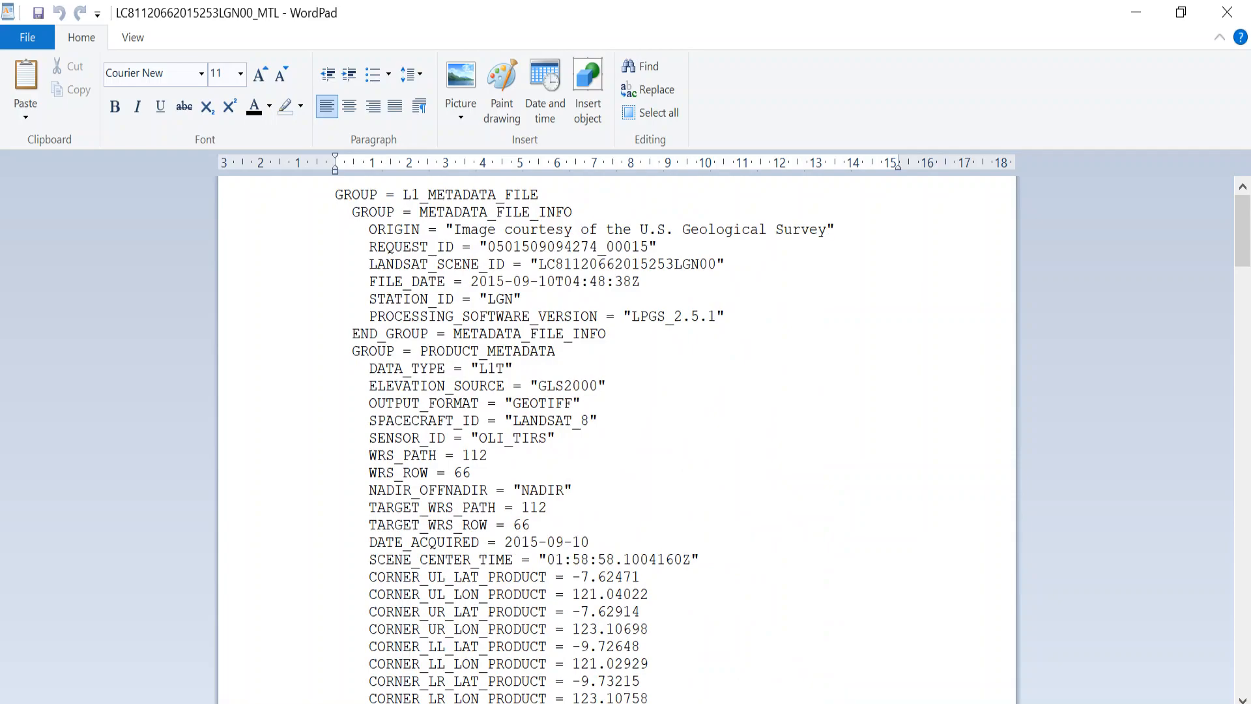
drag(1243, 244, 1243, 671)
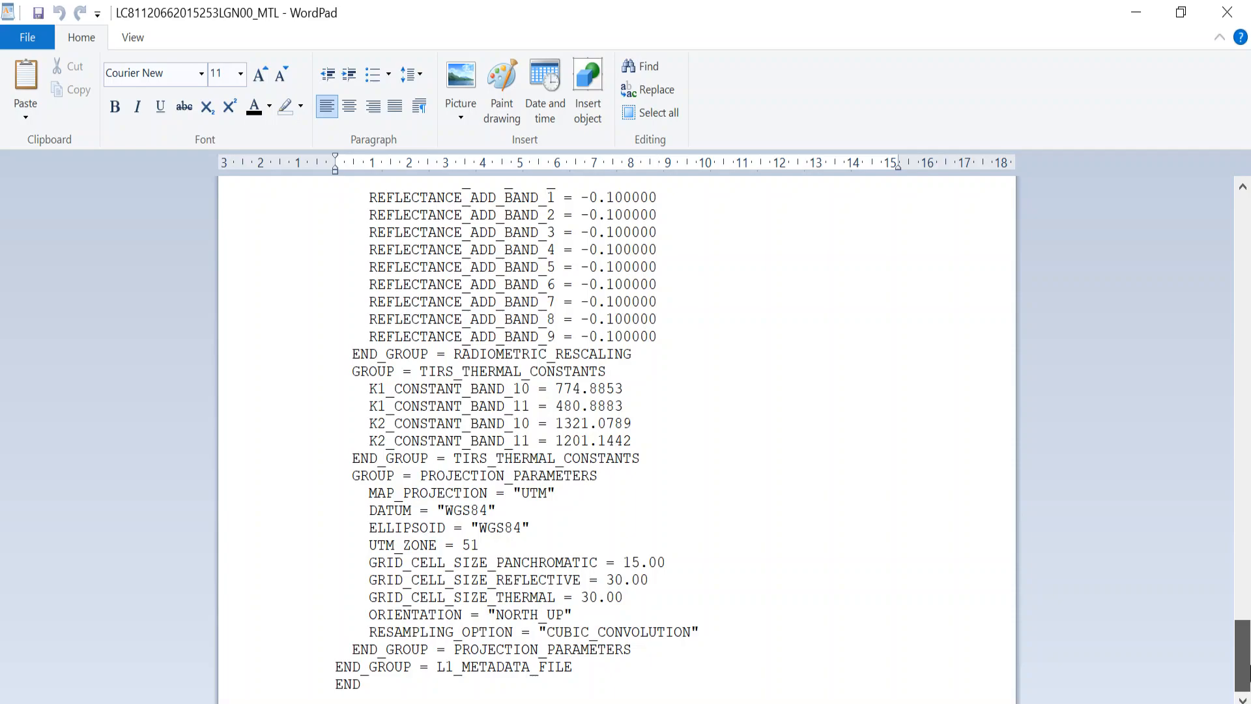
drag(1247, 672, 1250, 588)
drag(352, 215, 598, 216)
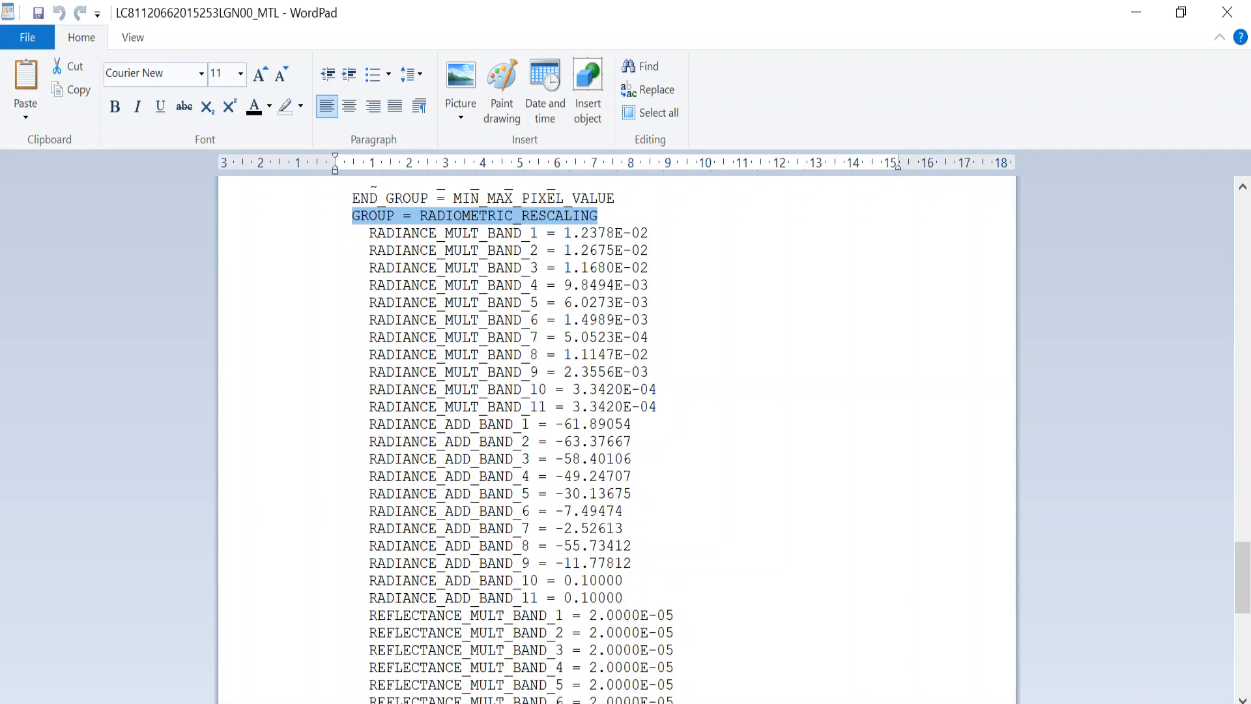
- Examine the multiplicative and additive radiance and reflectance coefficients per band in the radiometric rescaling group
scroll(616, 437, down, 12)
scroll(616, 437, up, 20)
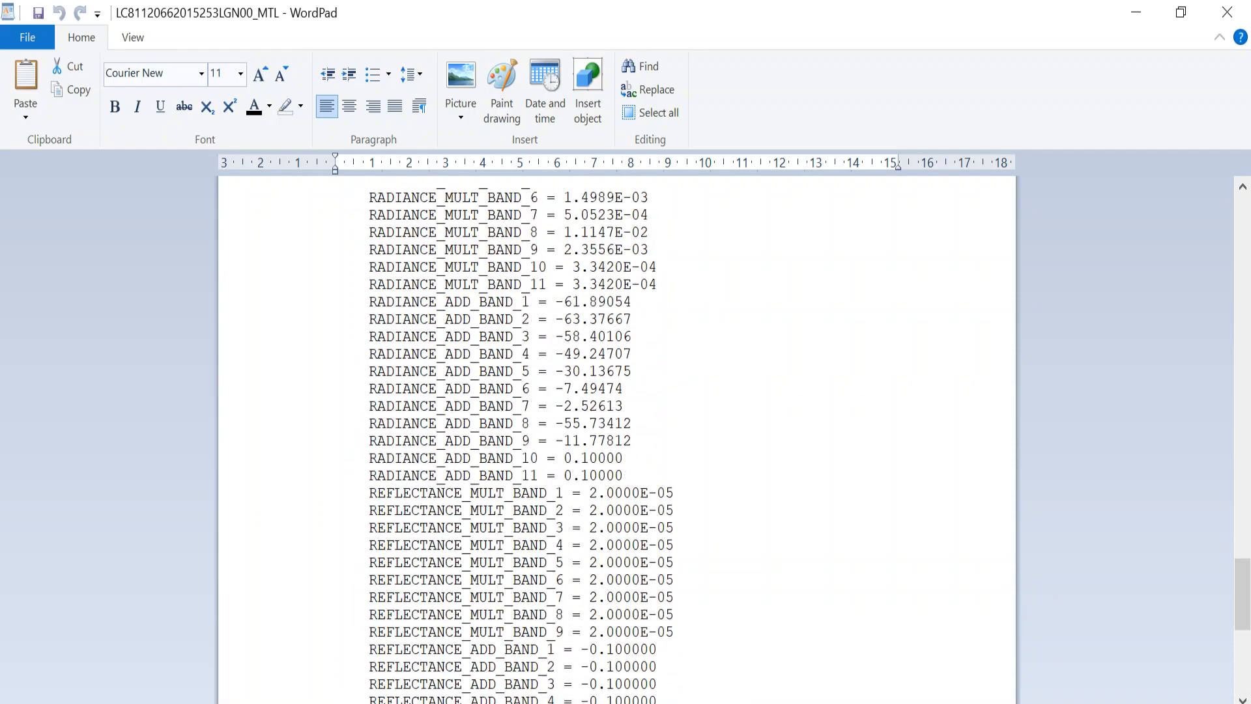
scroll(616, 437, down, 10)
scroll(617, 437, up, 4)
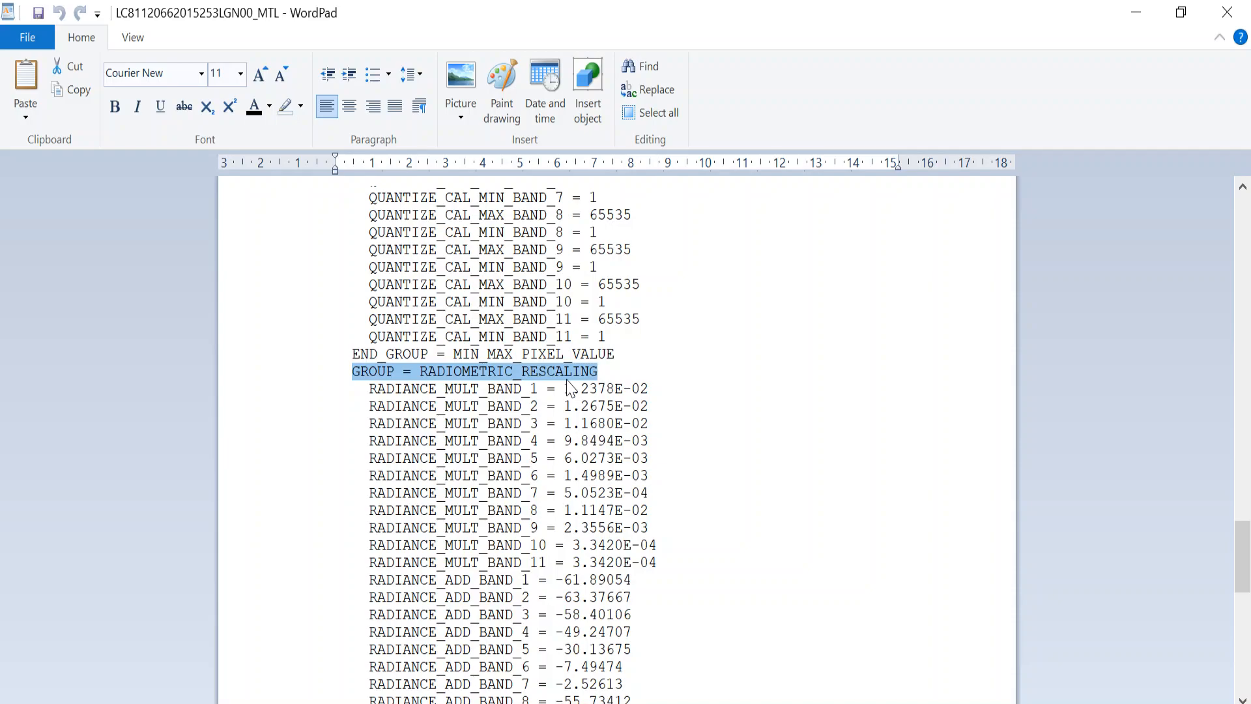
scroll(571, 389, down, 1)
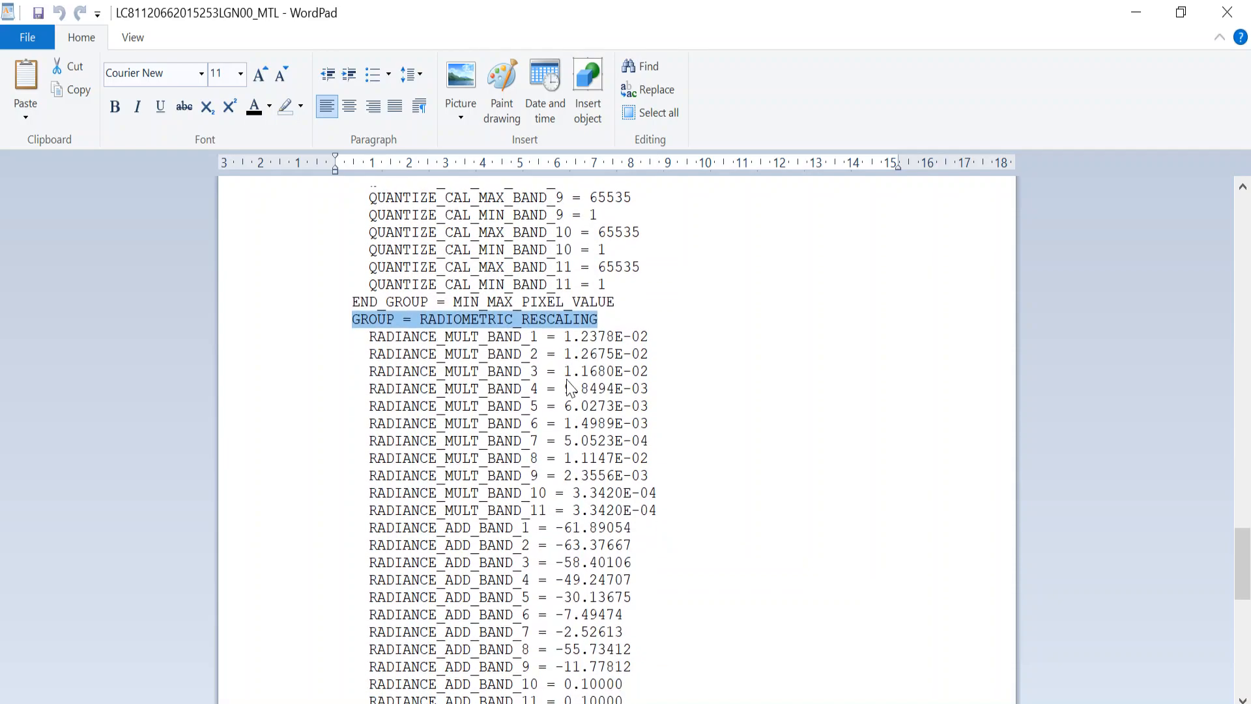
scroll(571, 390, down, 2)
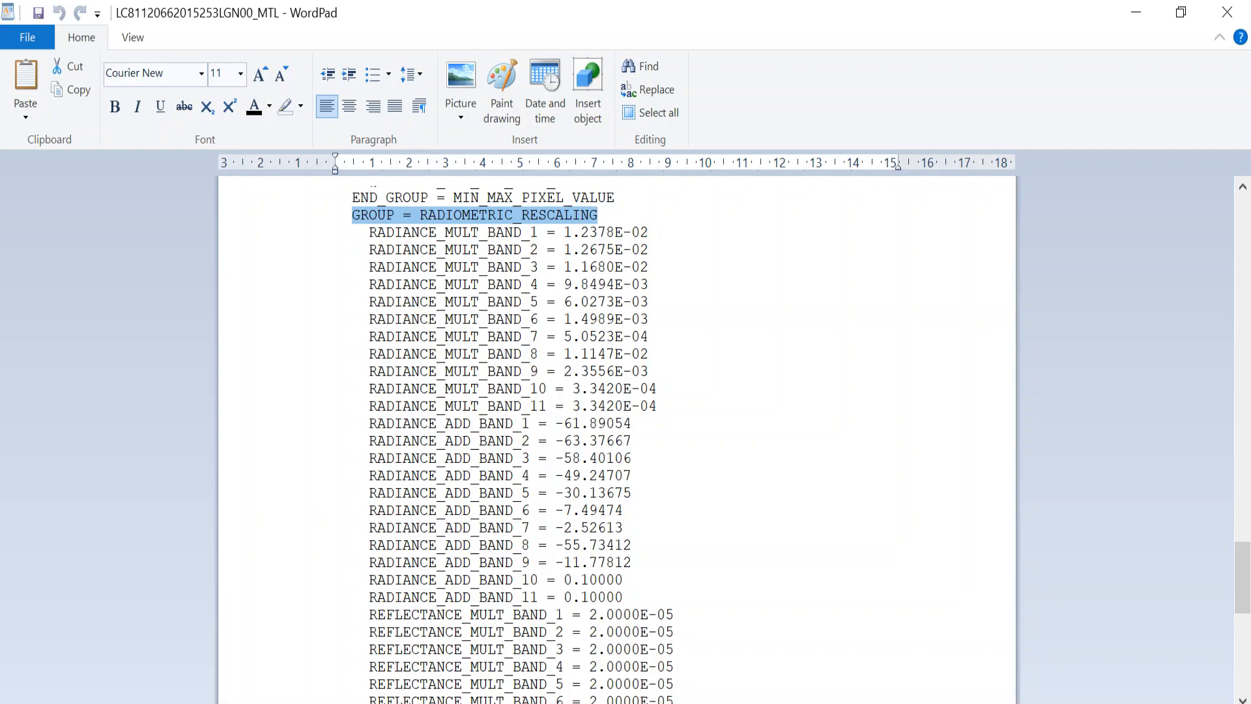
scroll(509, 443, down, 10)
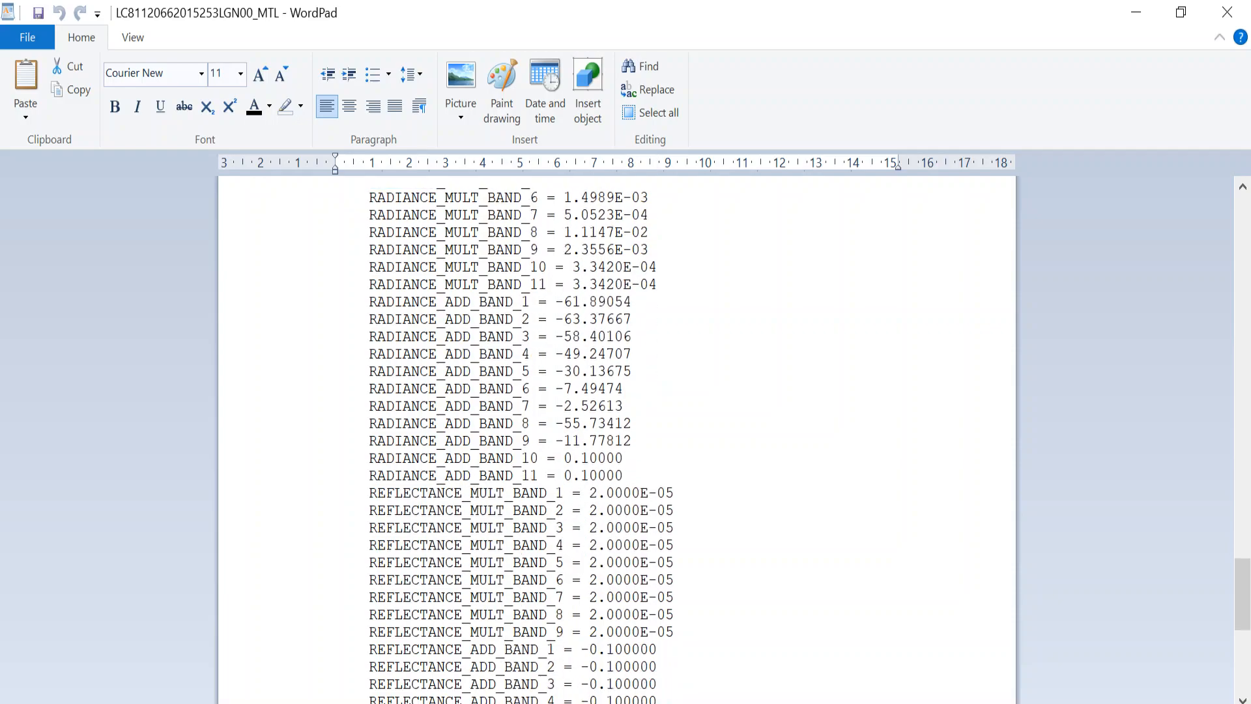
scroll(509, 443, up, 15)
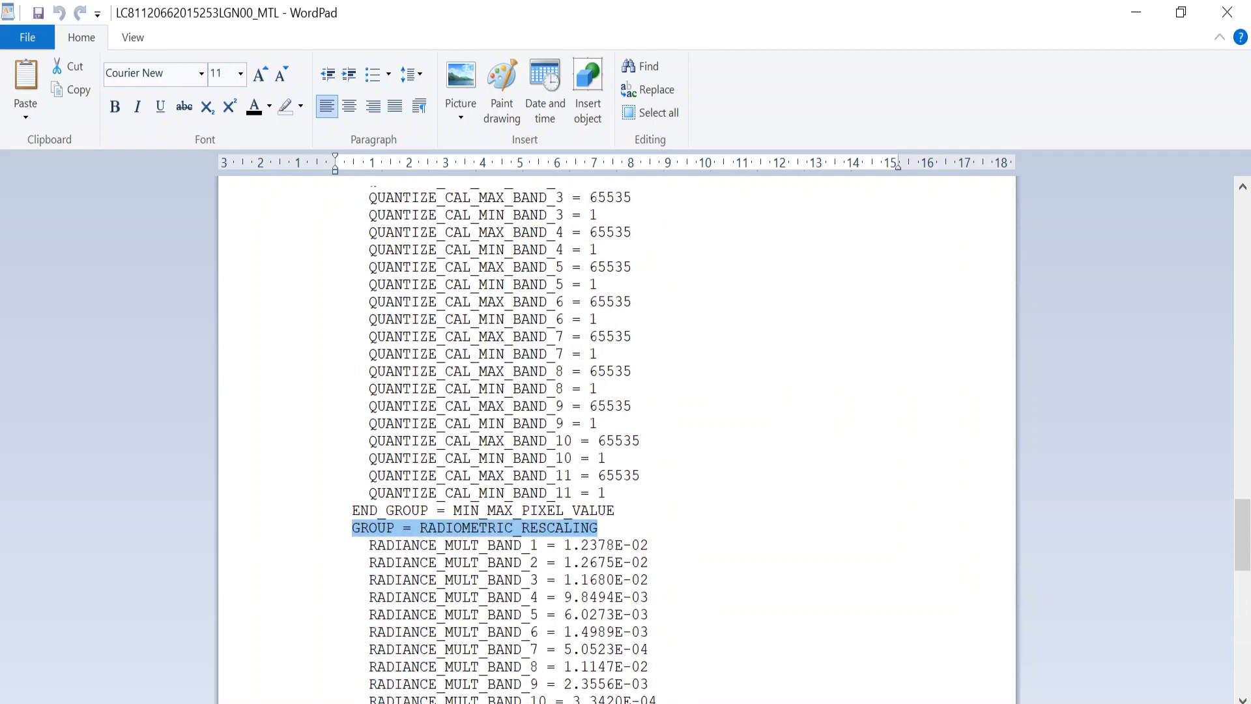
scroll(619, 240, down, 6)
scroll(619, 240, up, 2)
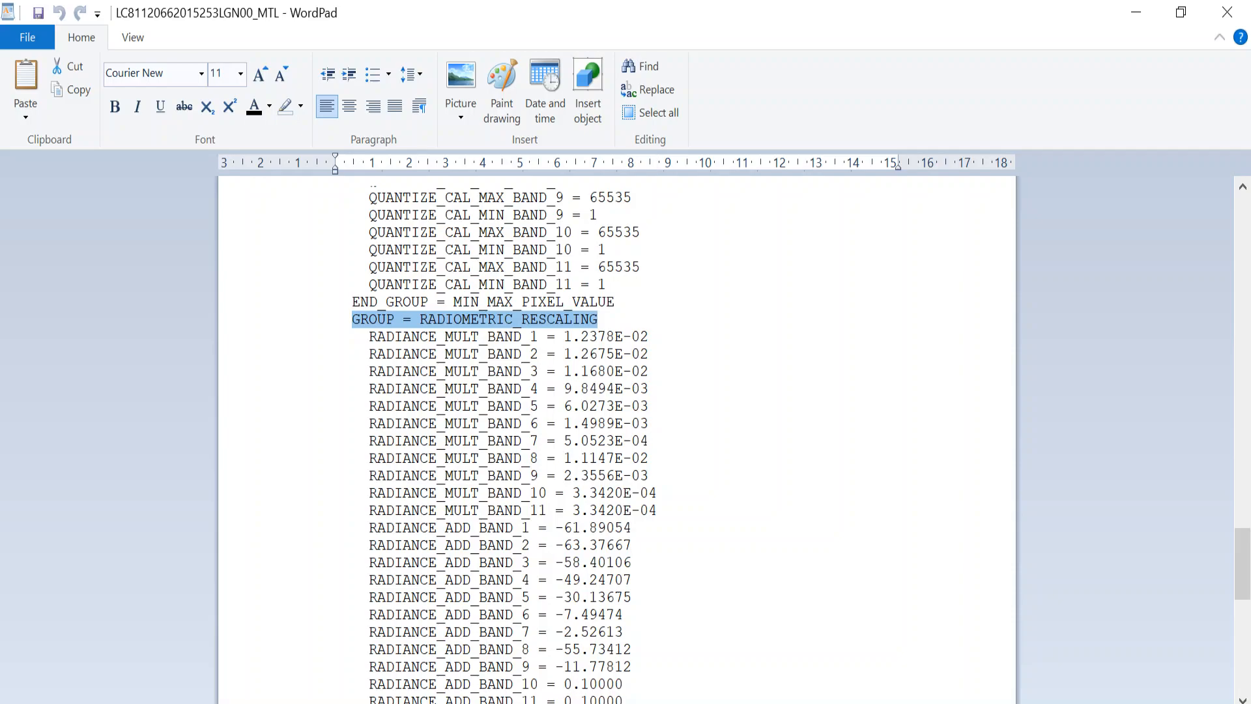
scroll(508, 443, down, 2)
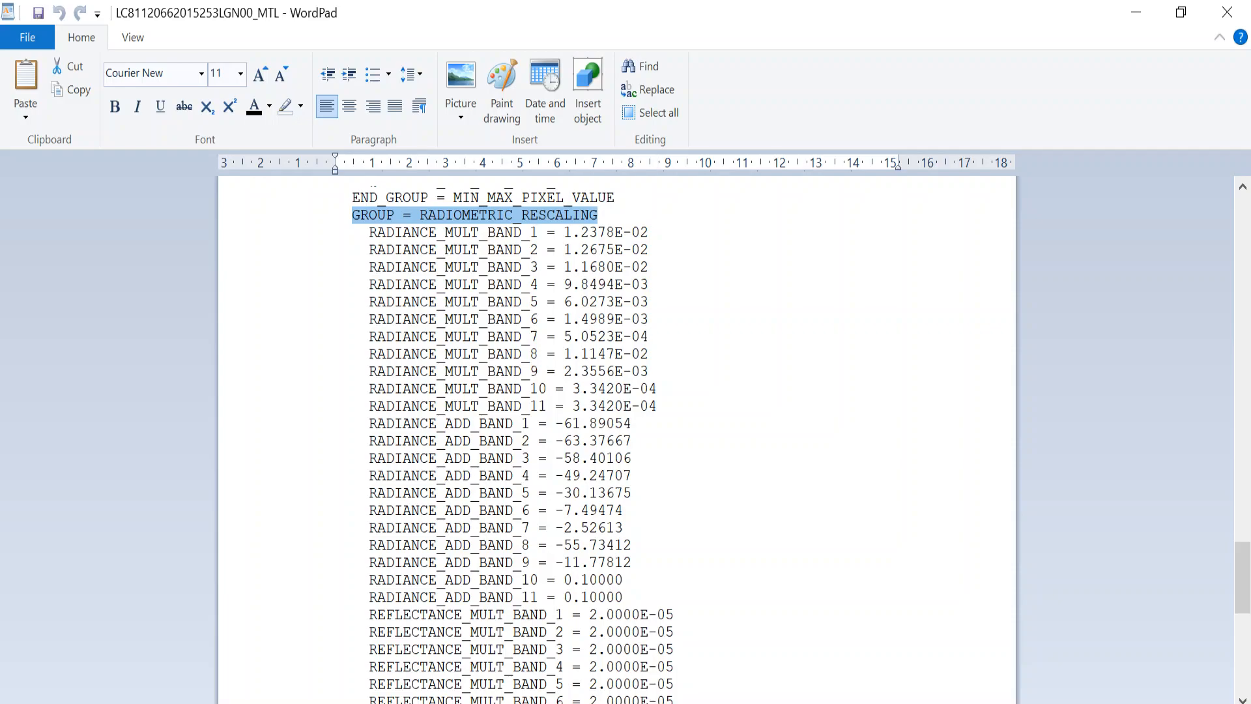
scroll(508, 443, down, 7)
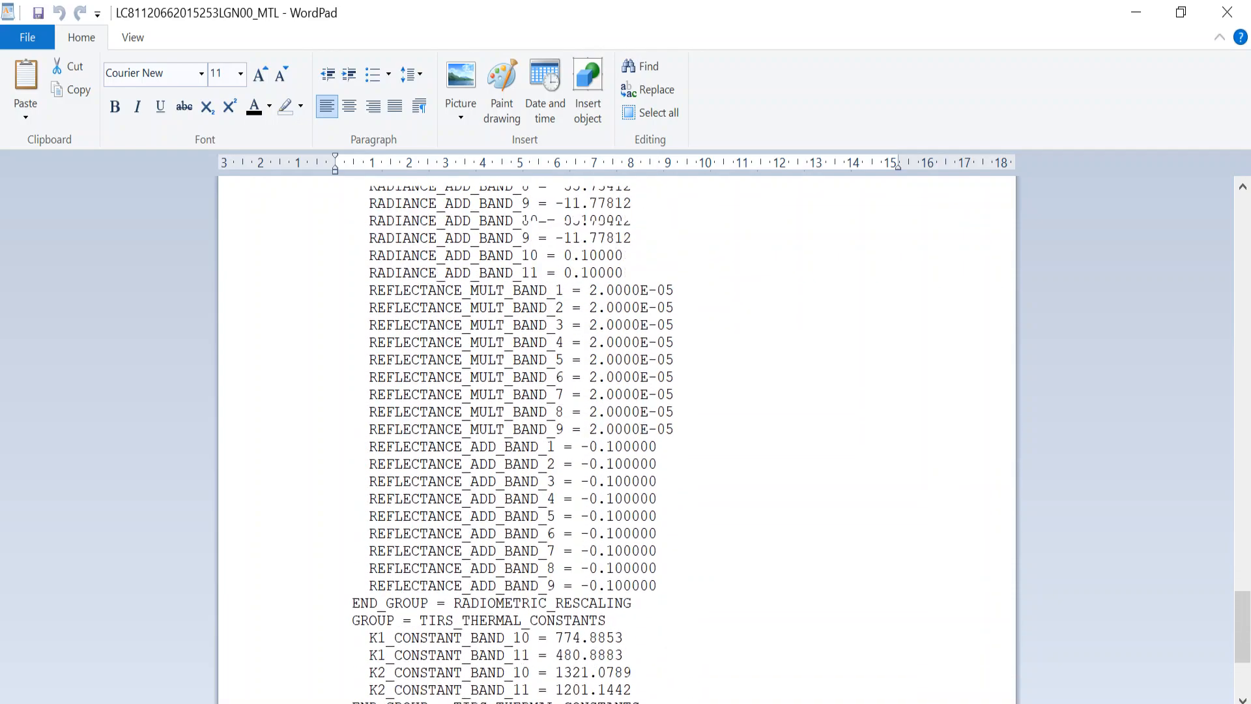
scroll(509, 443, up, 8)
scroll(508, 443, down, 2)
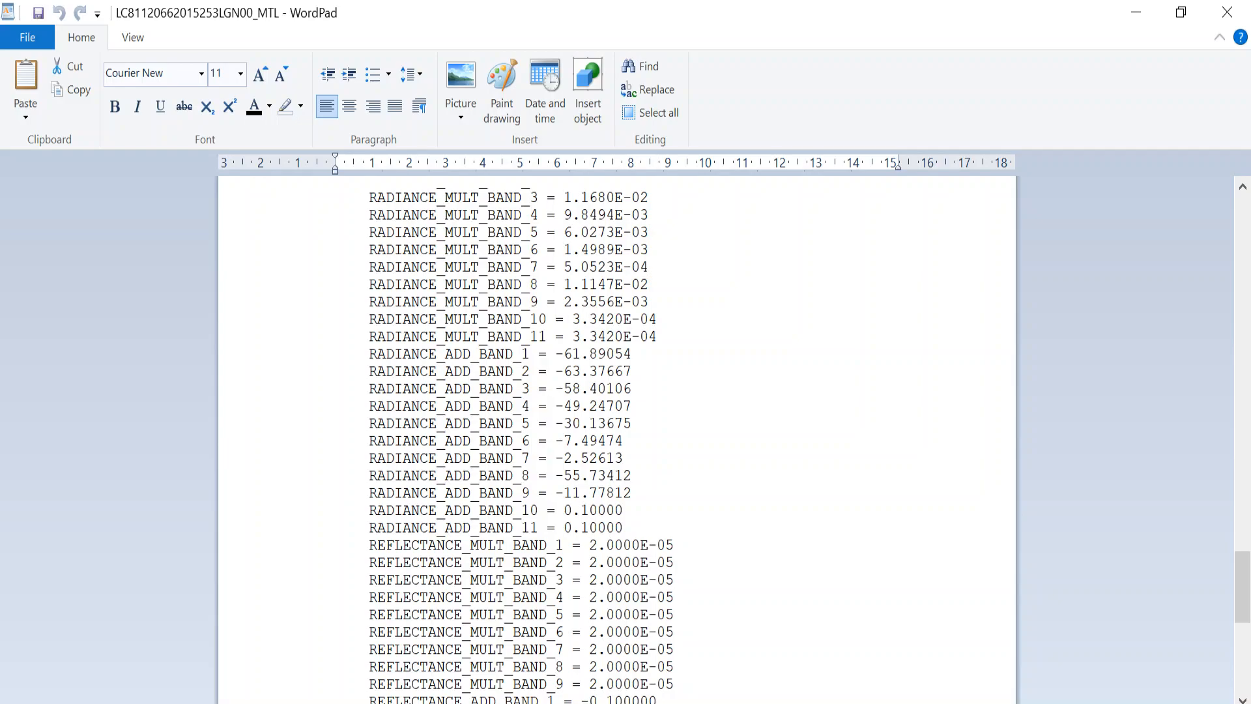
scroll(508, 443, down, 2)
scroll(509, 443, up, 5)
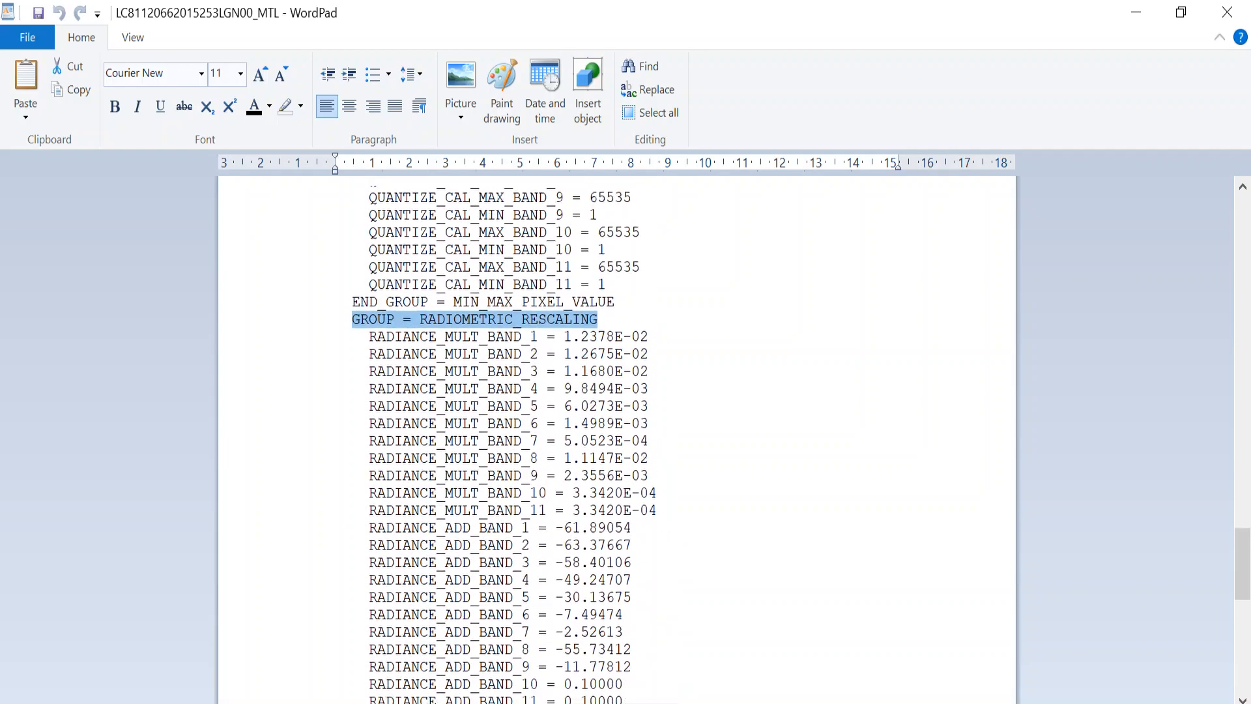
scroll(508, 443, down, 1)
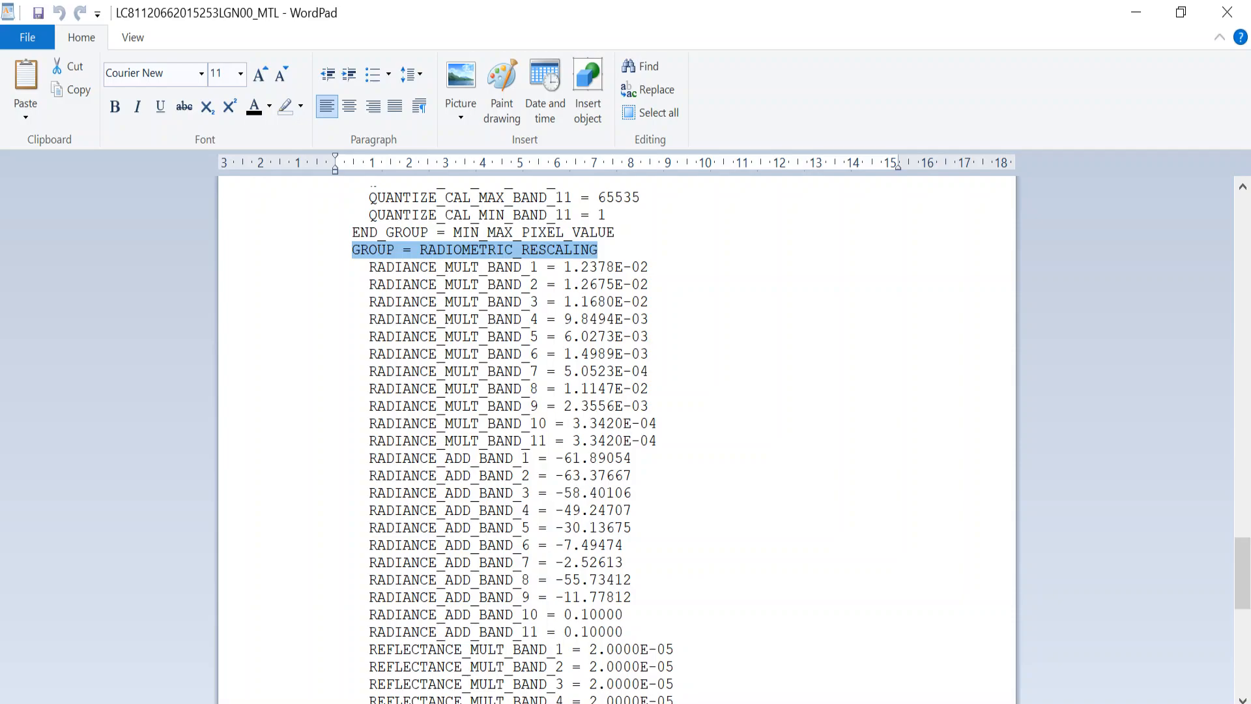
- Highlight the RADIANCE_MULT and RADIANCE_ADD lines for bands 1-11, followed by the REFLECTANCE_MULT and REFLECTANCE_ADD lines for bands 1-9
drag(361, 267, 624, 632)
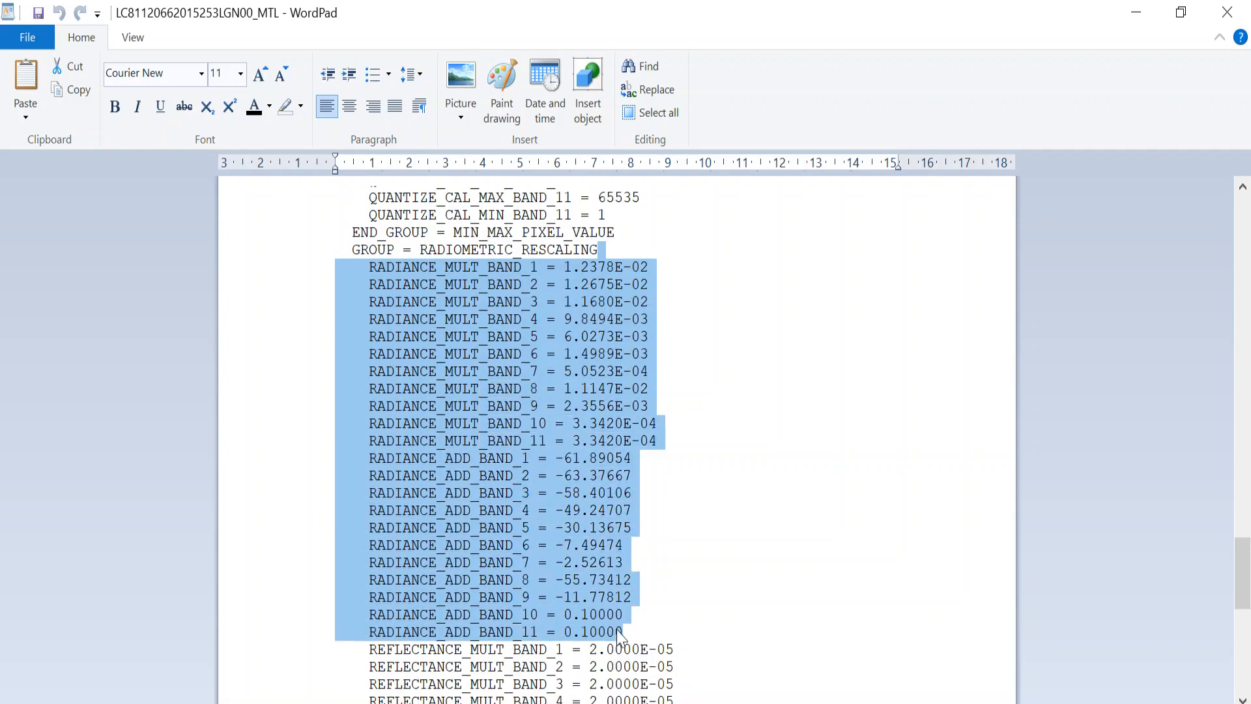
scroll(618, 632, down, 6)
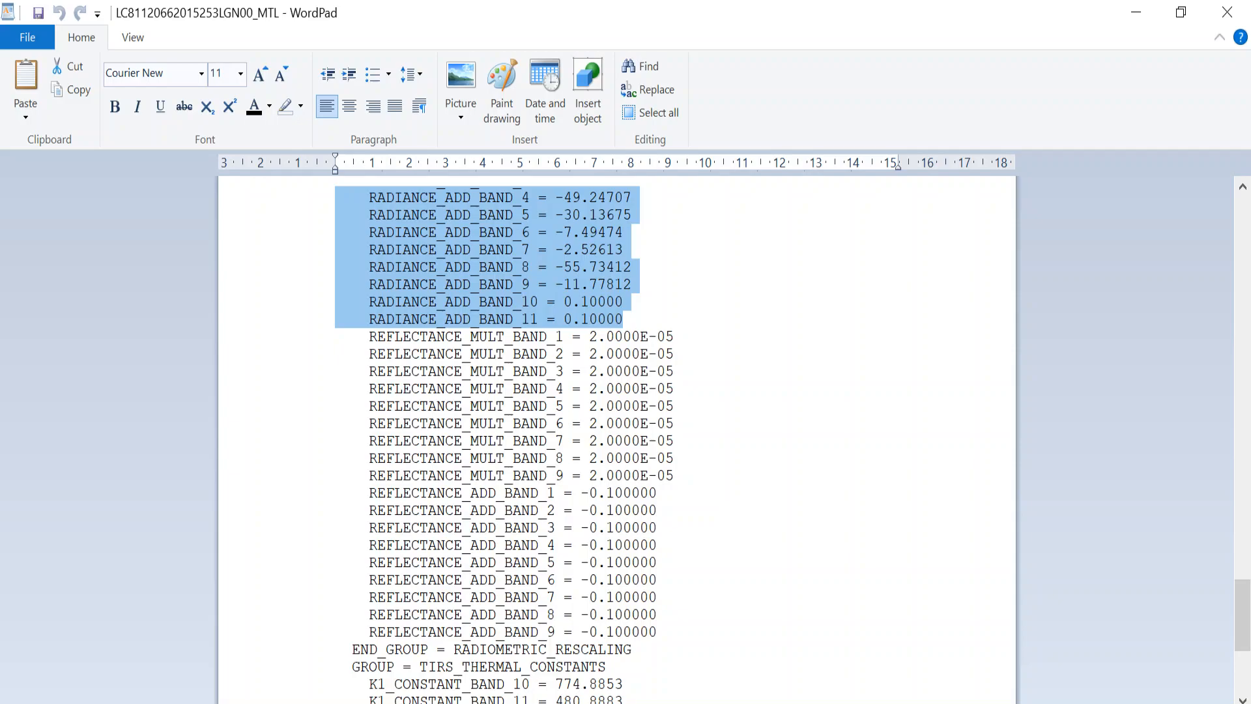
drag(369, 337, 657, 632)
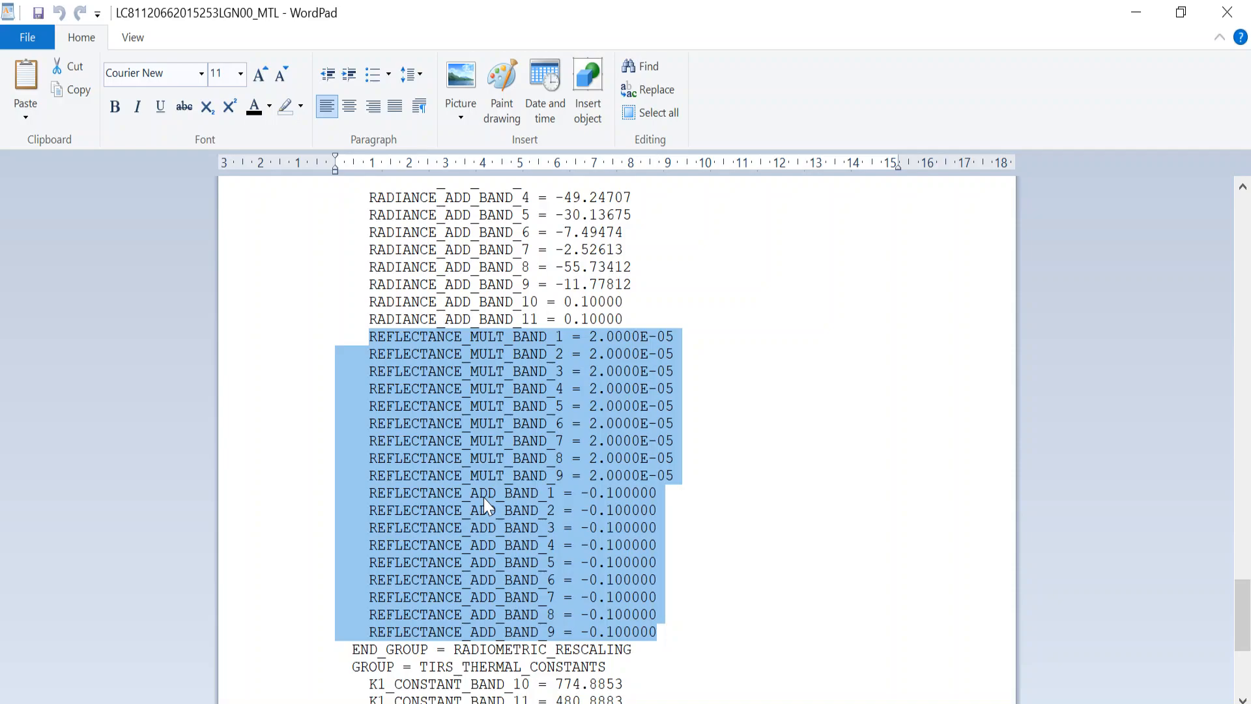
scroll(486, 506, up, 7)
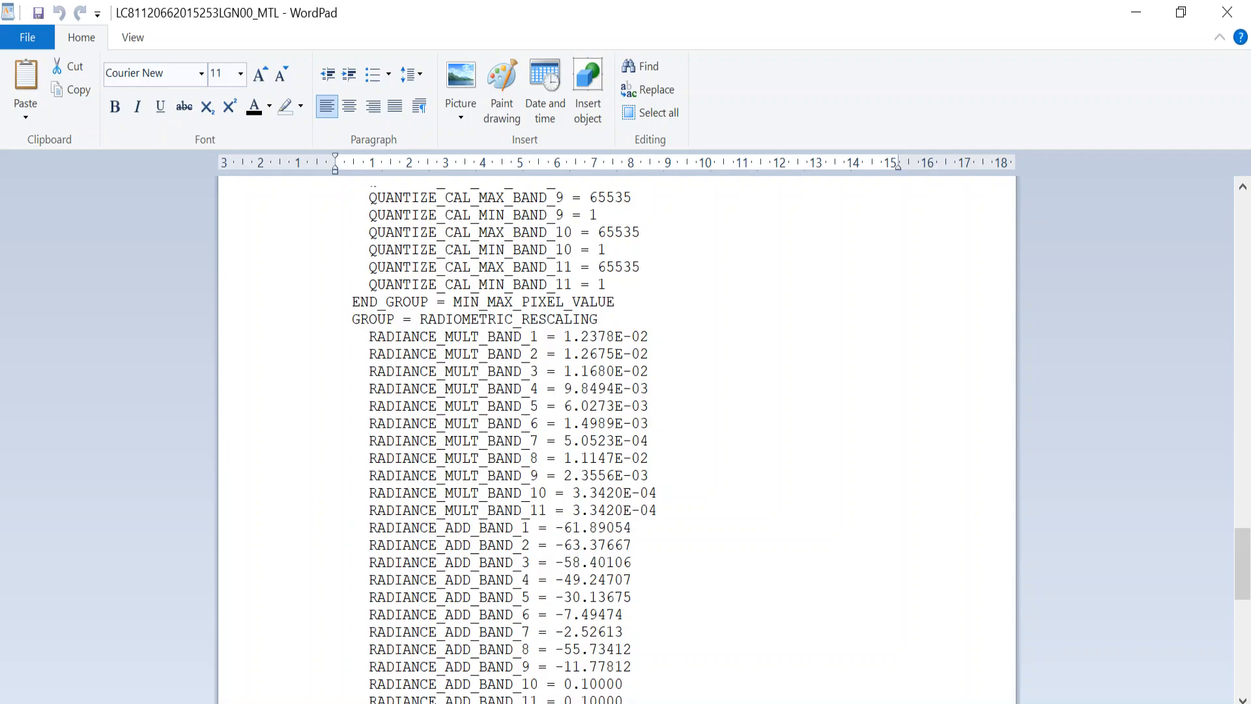
scroll(534, 475, down, 7)
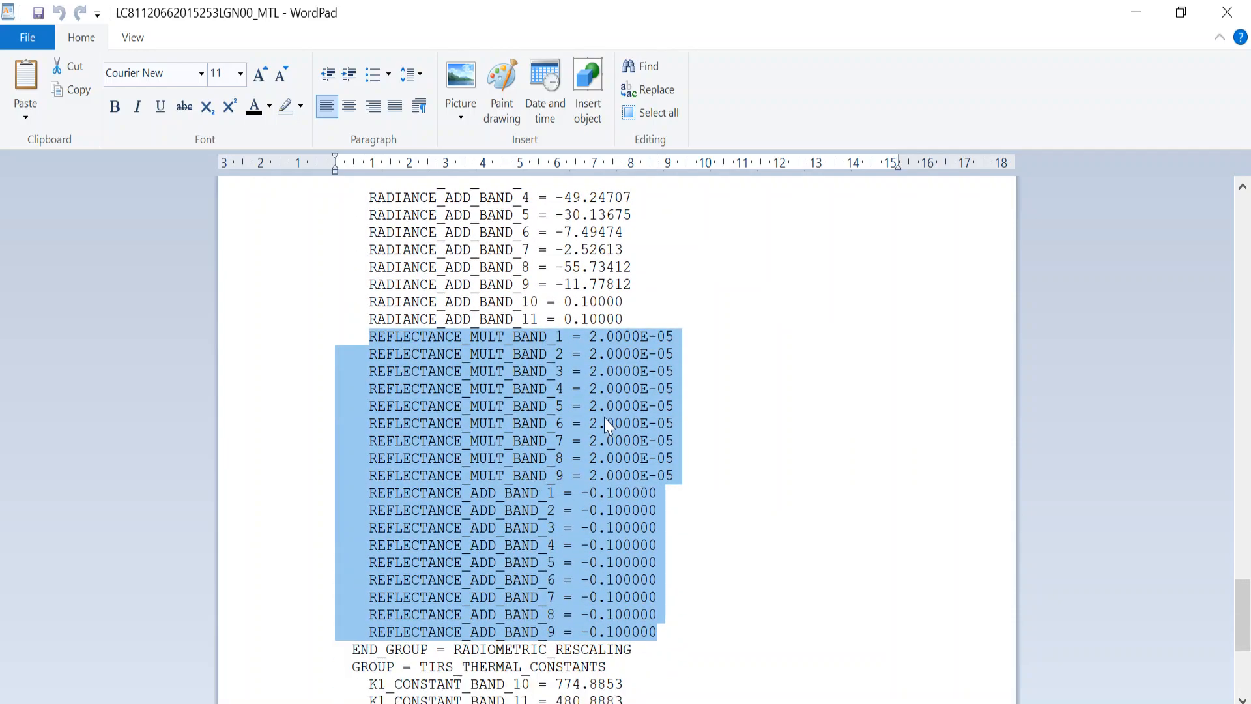
scroll(624, 408, down, 2)
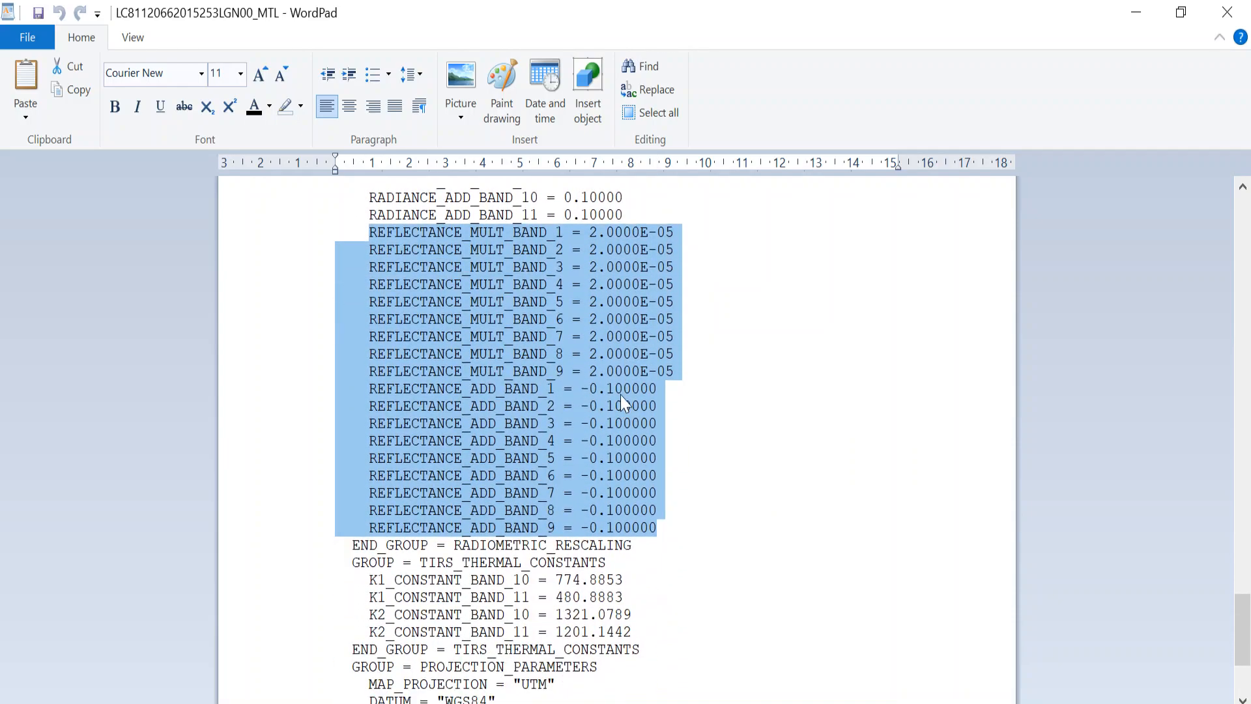
scroll(620, 385, up, 1)
scroll(662, 360, up, 1)
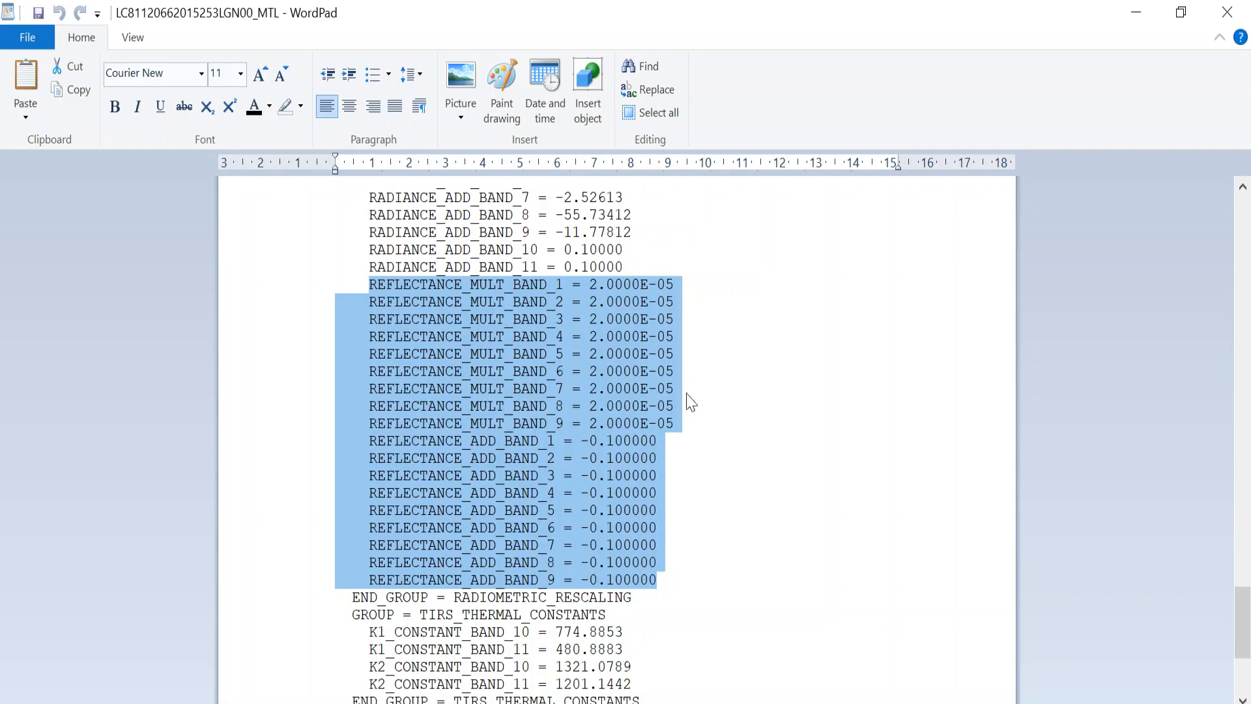
- Minimize the metadata file, the File Explorer window and the slide show, and switch to ENVI
click(1137, 13)
click(811, 548)
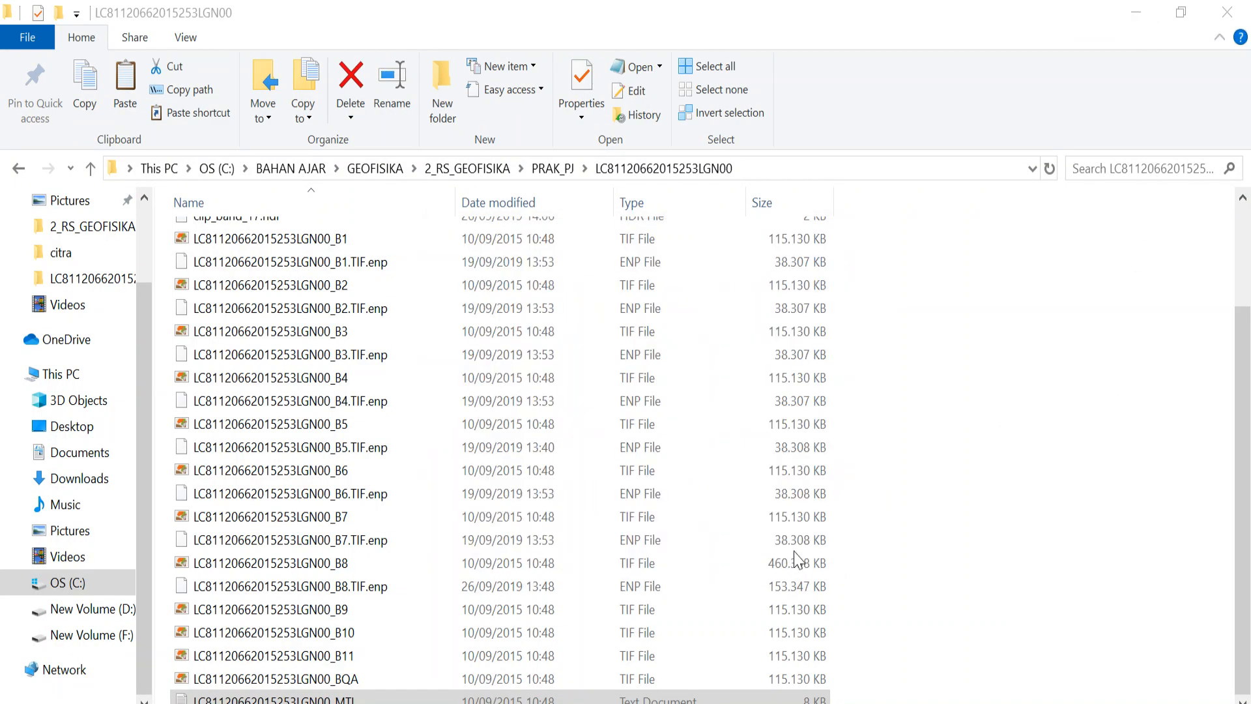
click(1136, 12)
click(1136, 13)
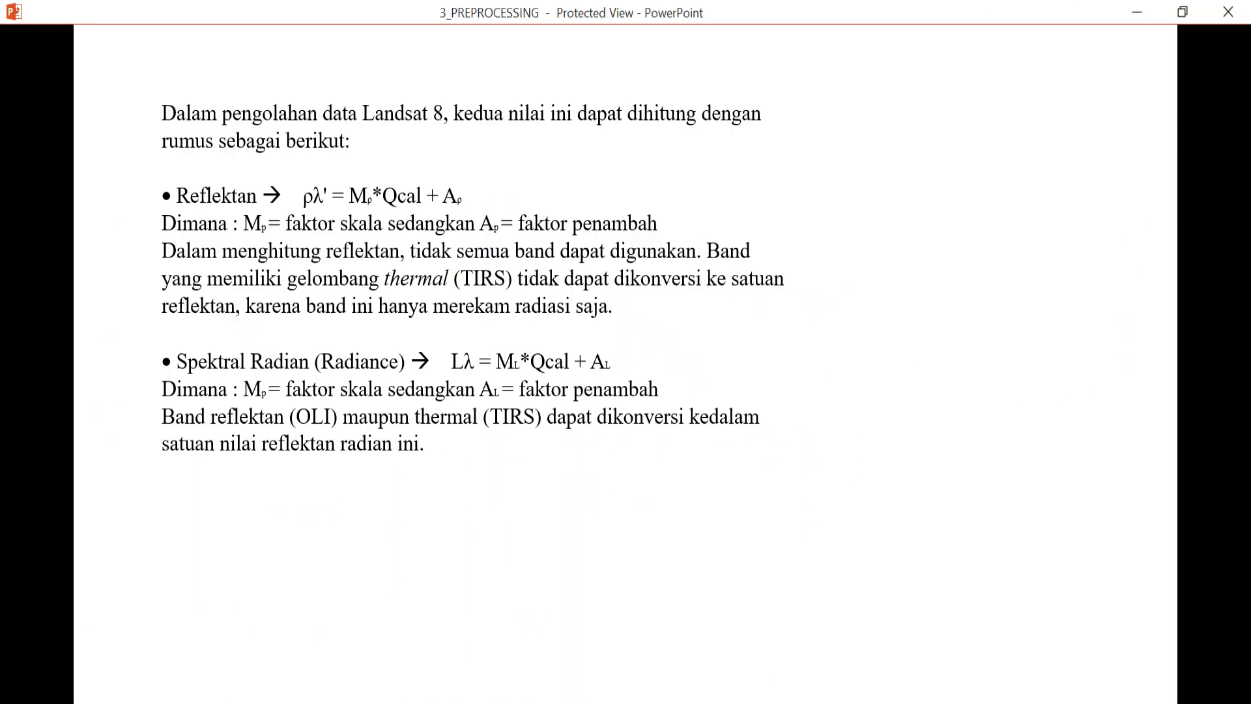
click(1136, 9)
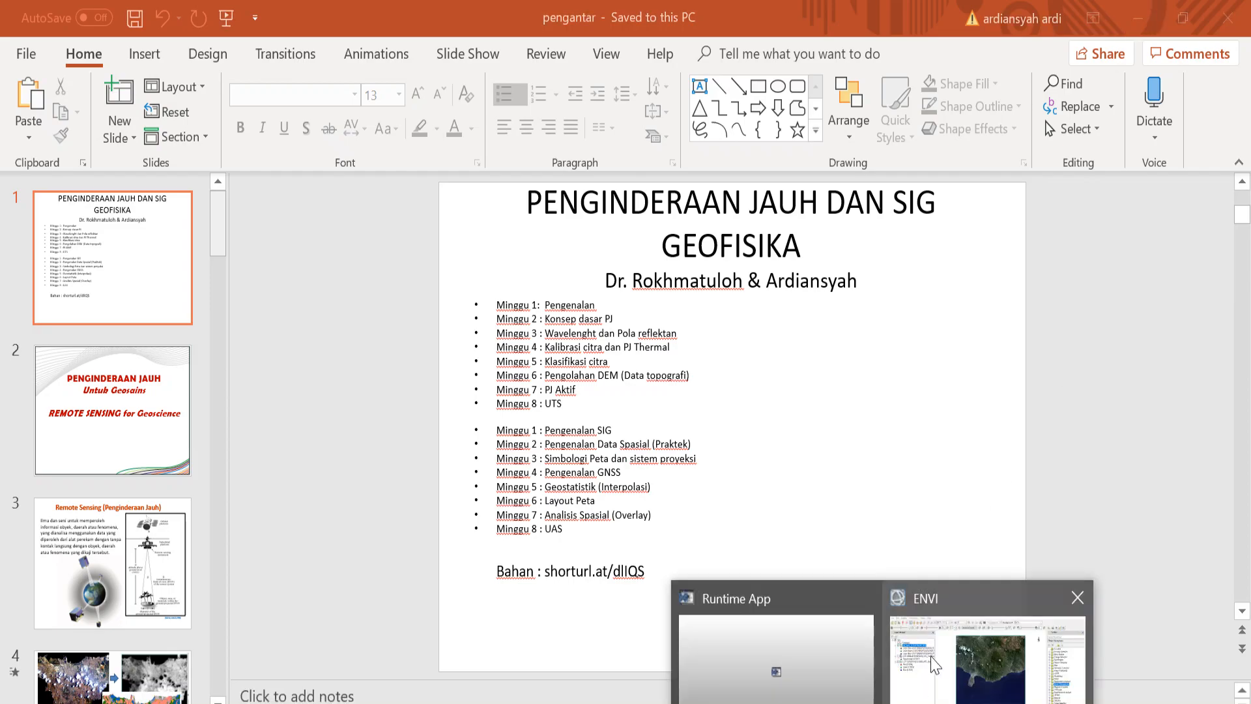
click(940, 658)
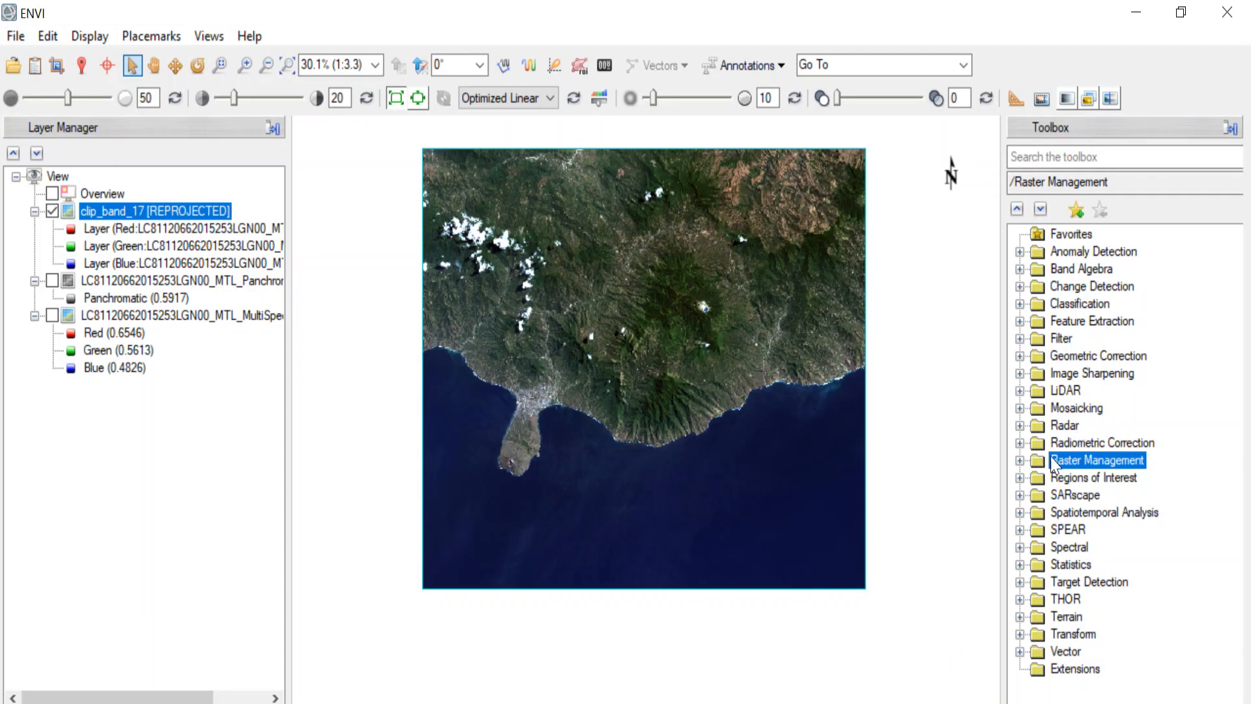
- Open the Band Math tool from the Band Algebra folder, leaving the Raster Management folder collapsed
click(1020, 461)
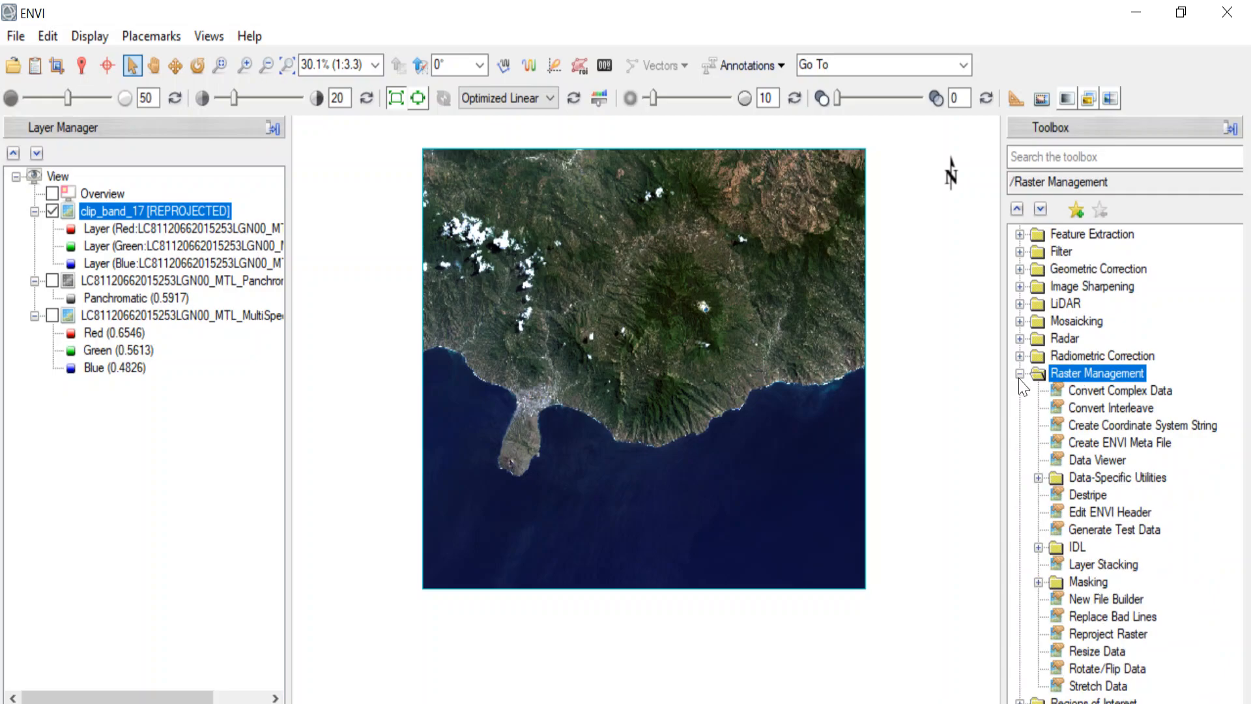
click(1020, 373)
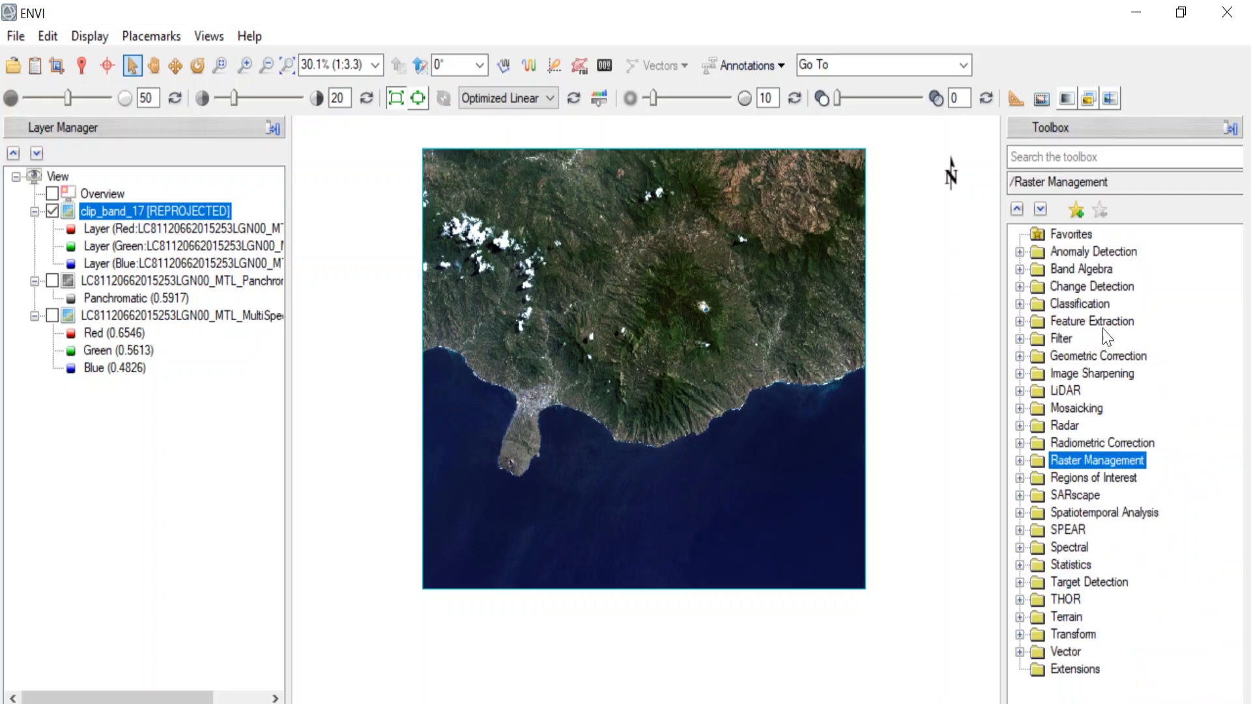
double_click(1080, 269)
click(1092, 289)
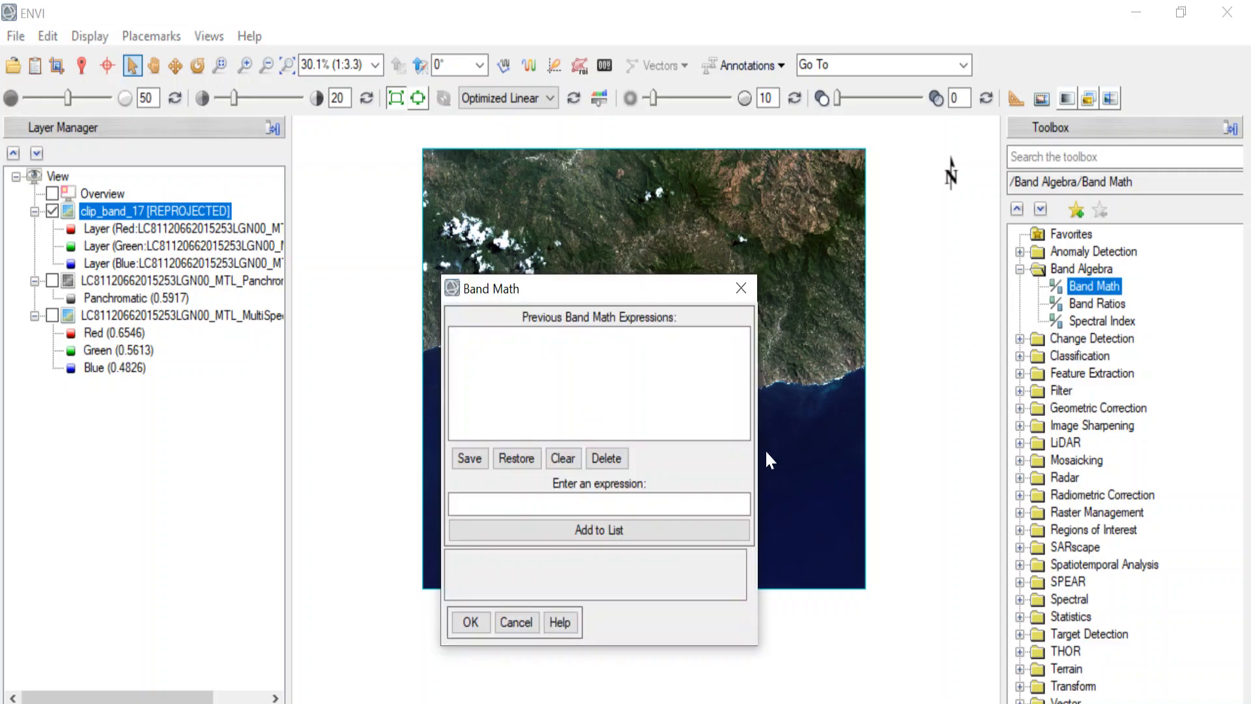
- Start the Band Math expression entry, then launch Magnifier and enlarge the view to 200%
click(536, 504)
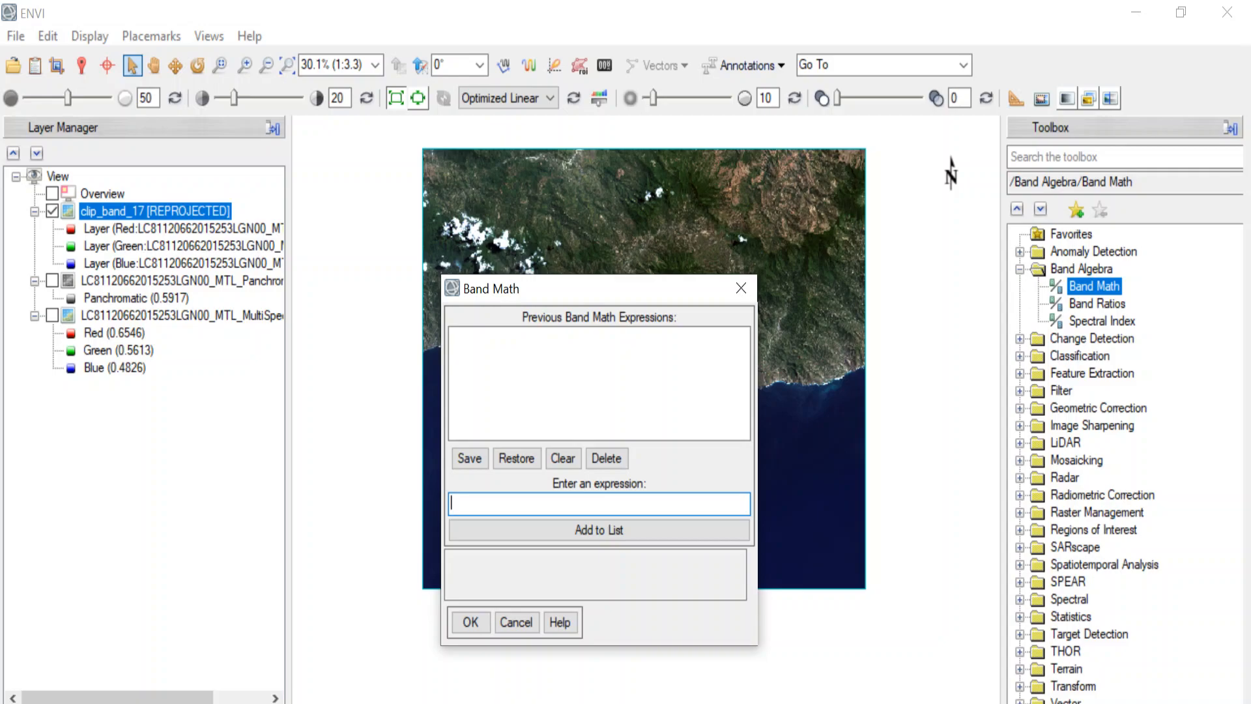
text(()
key(super)
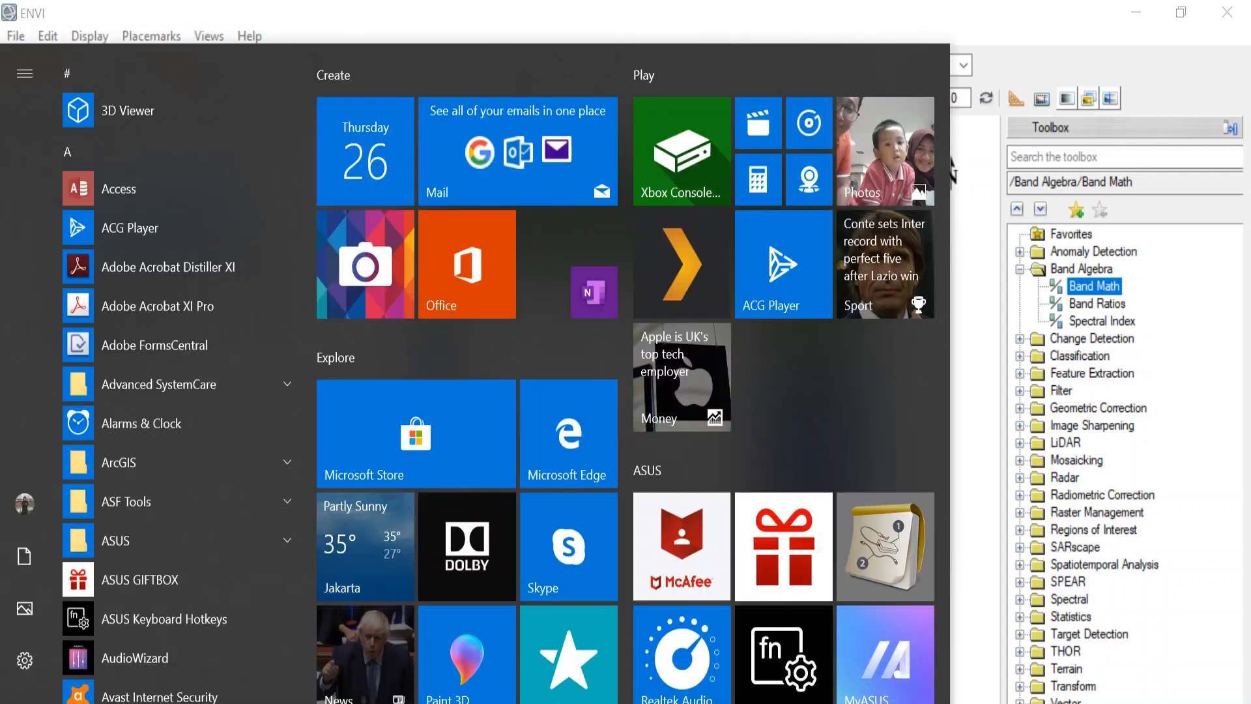
text(mag)
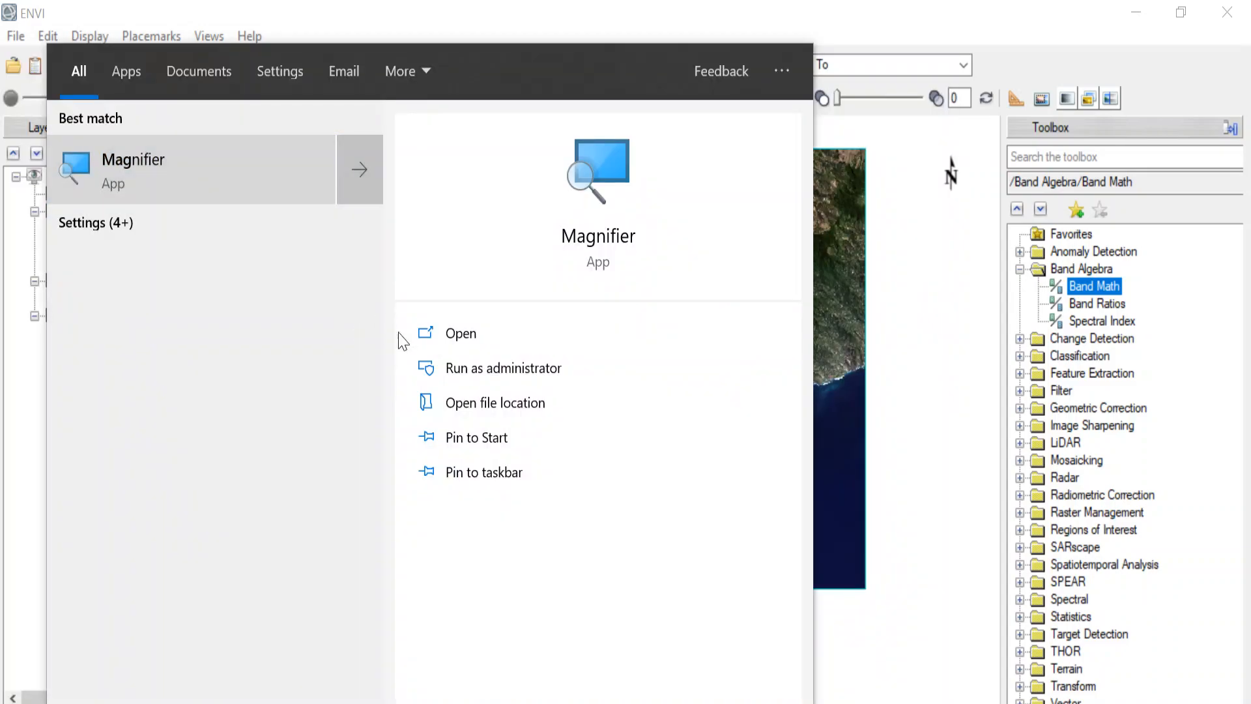
click(417, 335)
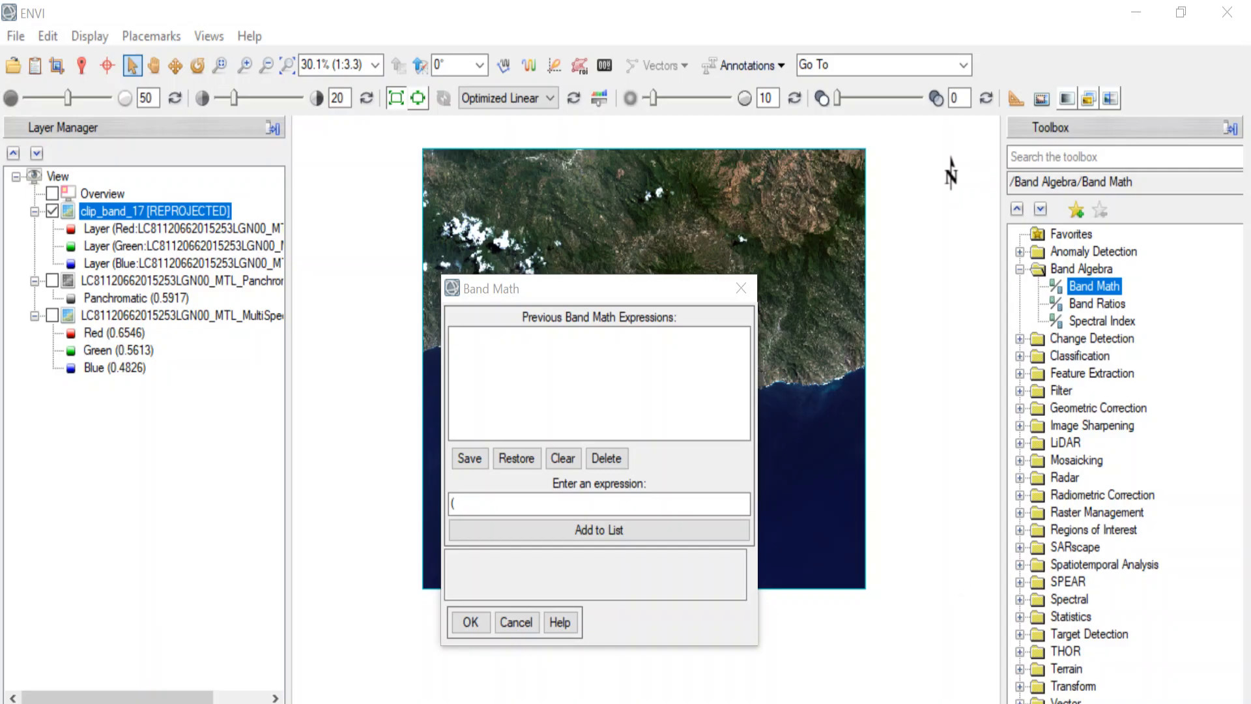
click(788, 569)
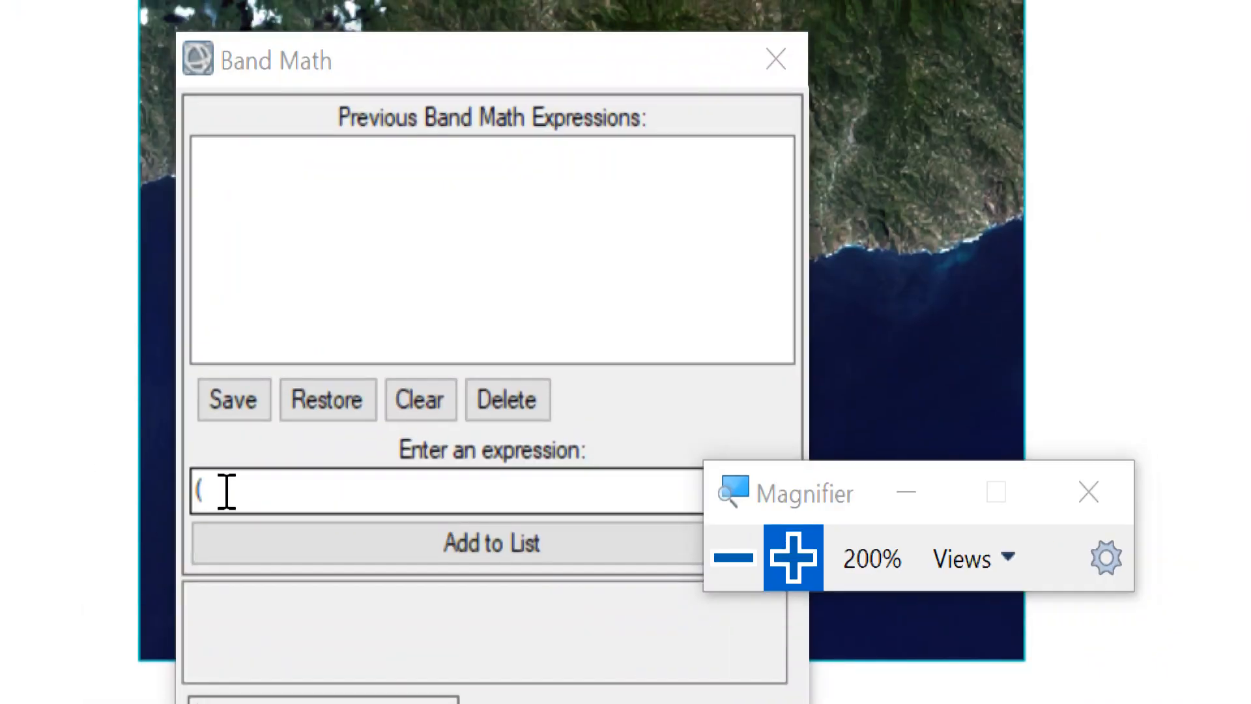
- Enter the reflectance conversion expression (0.00002*B1)-0.1 in the Band Math dialog
click(150, 434)
text(()
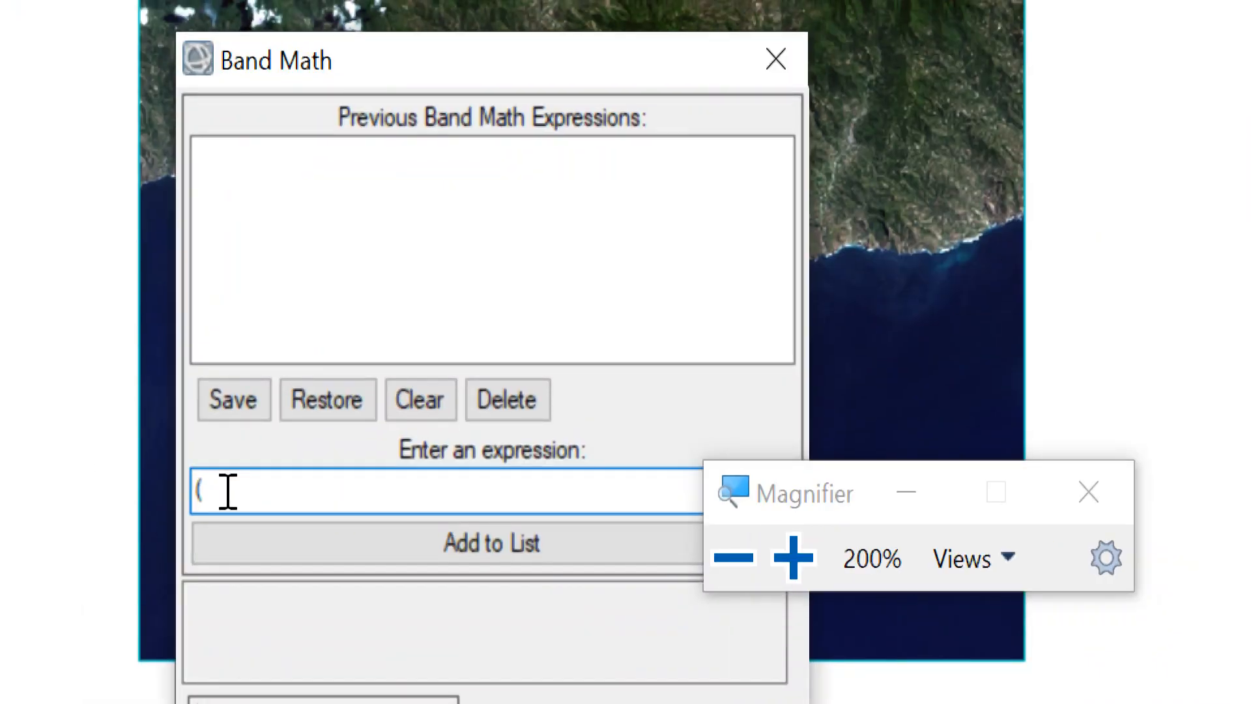
key(BackSpace)
text(00.)
key(BackSpace)
key(BackSpace)
text(.00002)
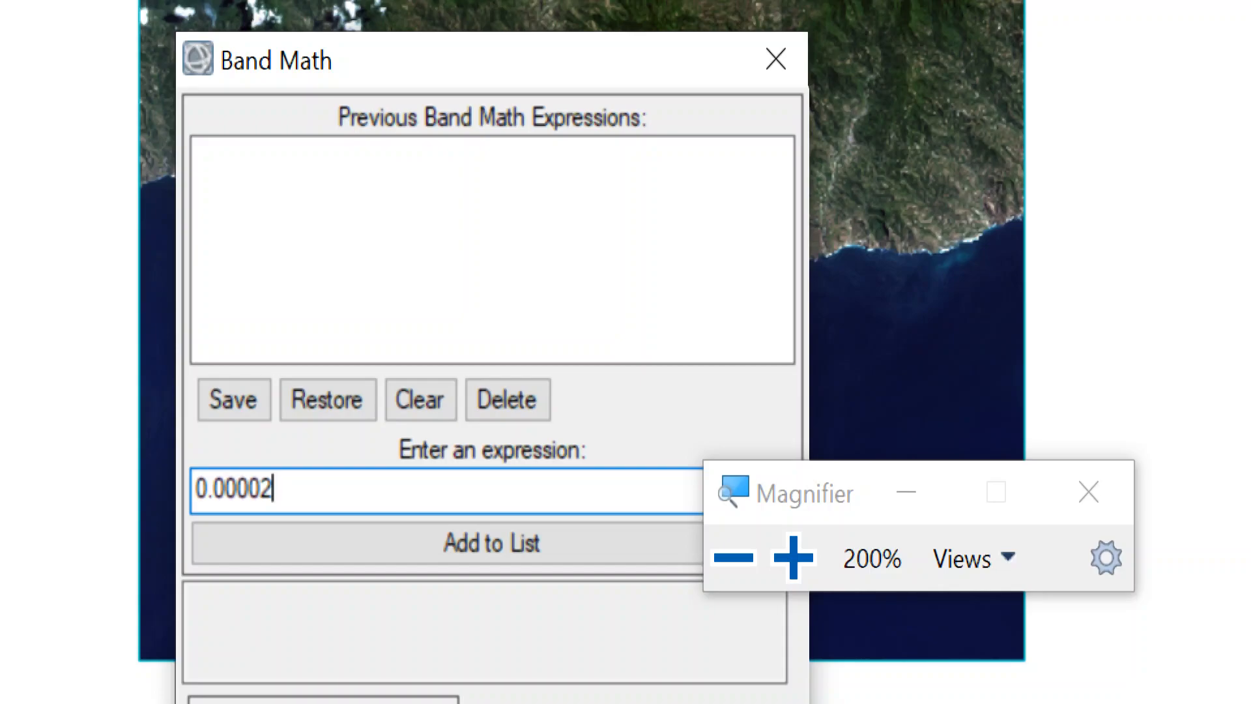
text(*B1)
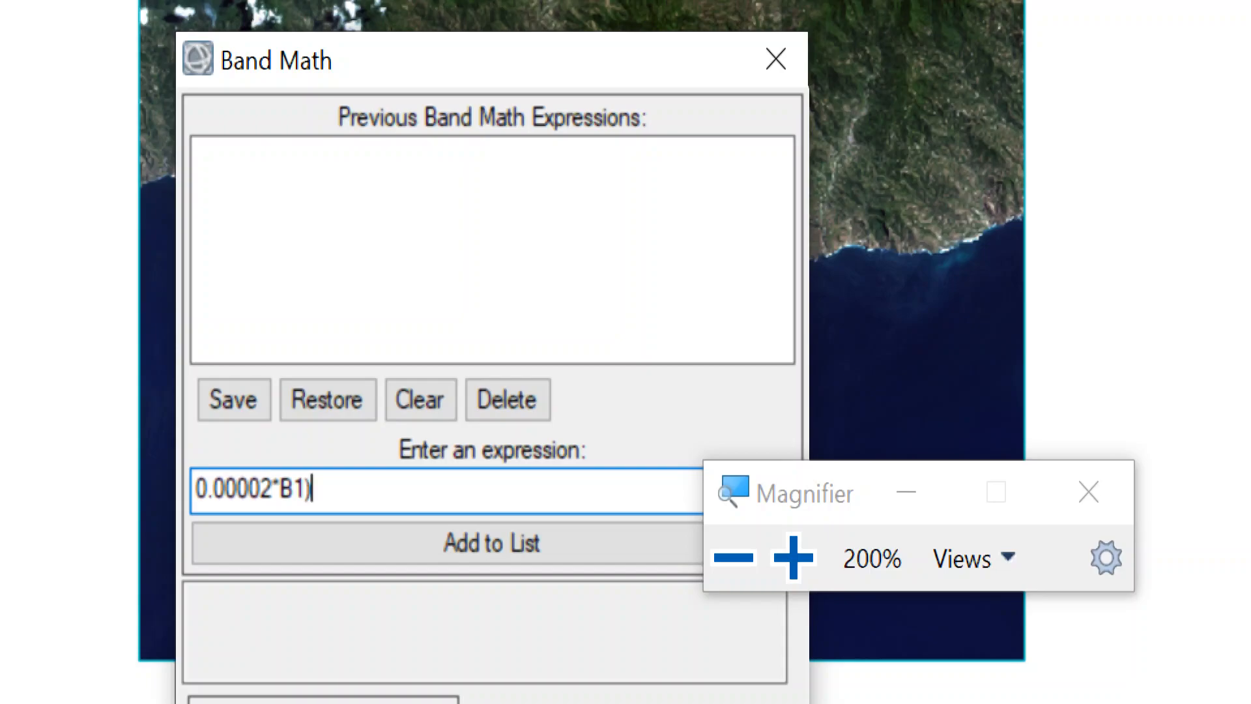
text())
key(Left)
key(Left)
key(Left)
key(Left)
key(Left)
key(Left)
key(Left)
key(Left)
key(Left)
key(Left)
key(Left)
text(()
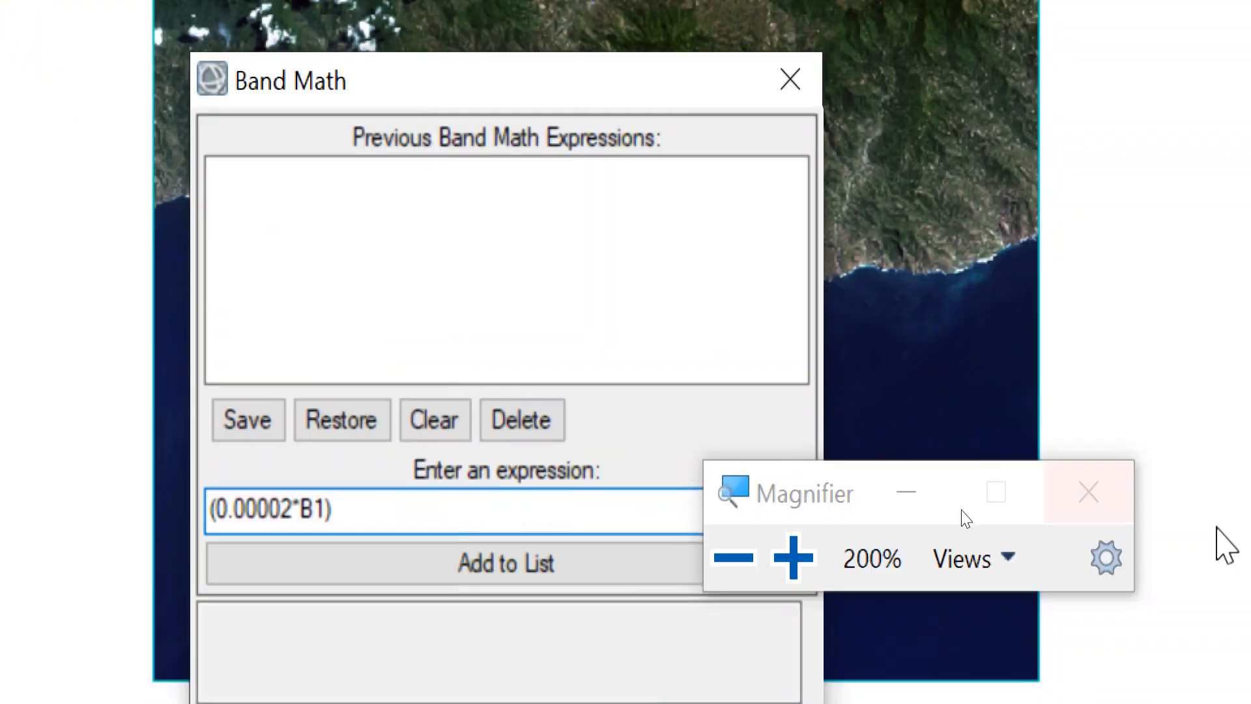
click(420, 515)
text(-0.1)
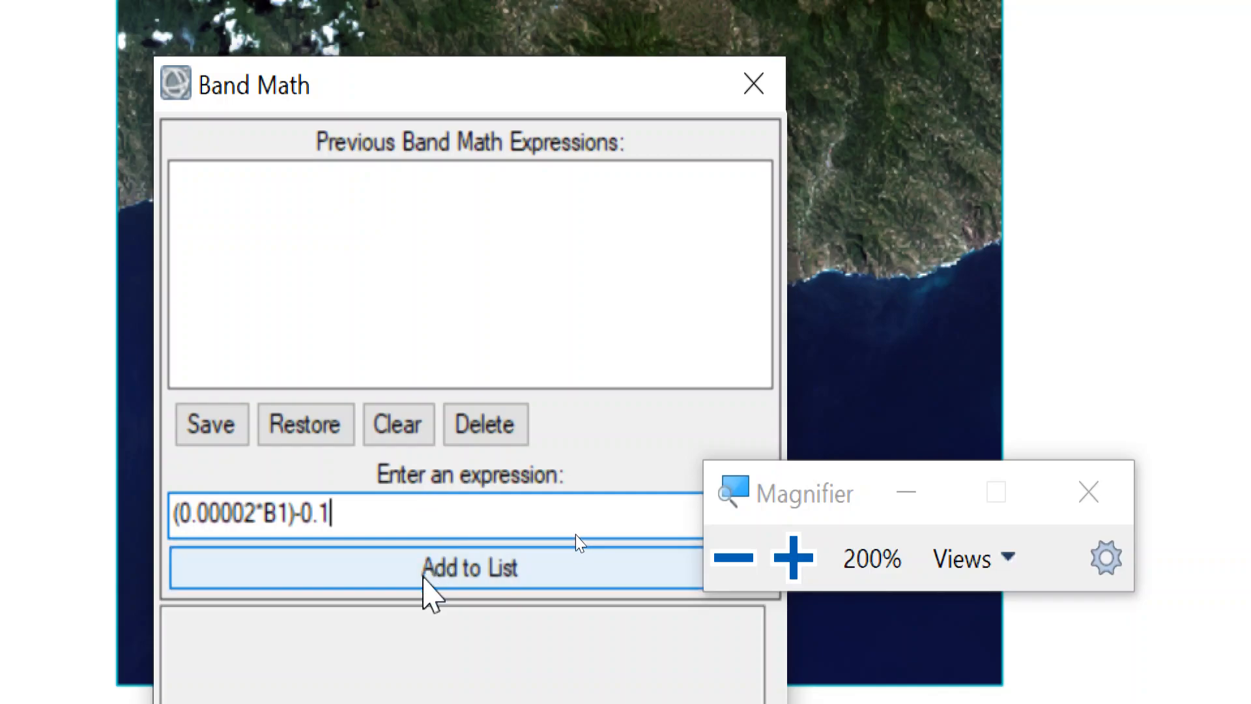
- Add the expression to the list of previous Band Math expressions and delete it from that list
click(423, 577)
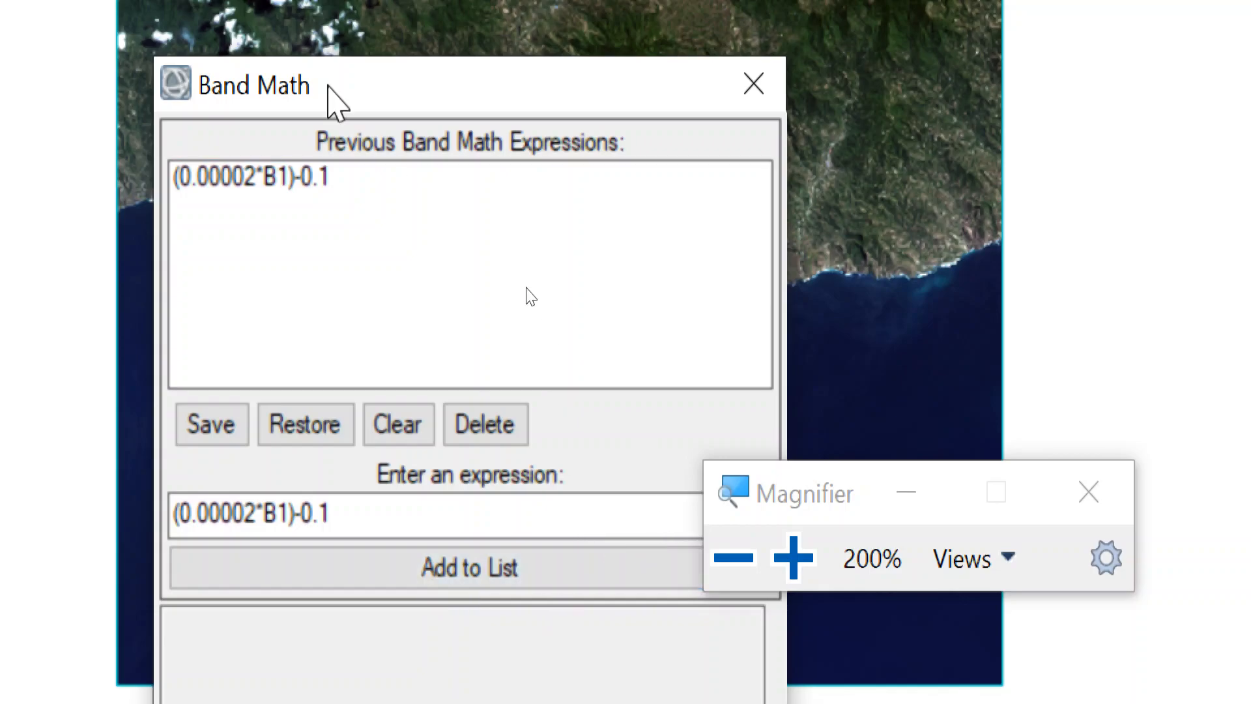
click(287, 176)
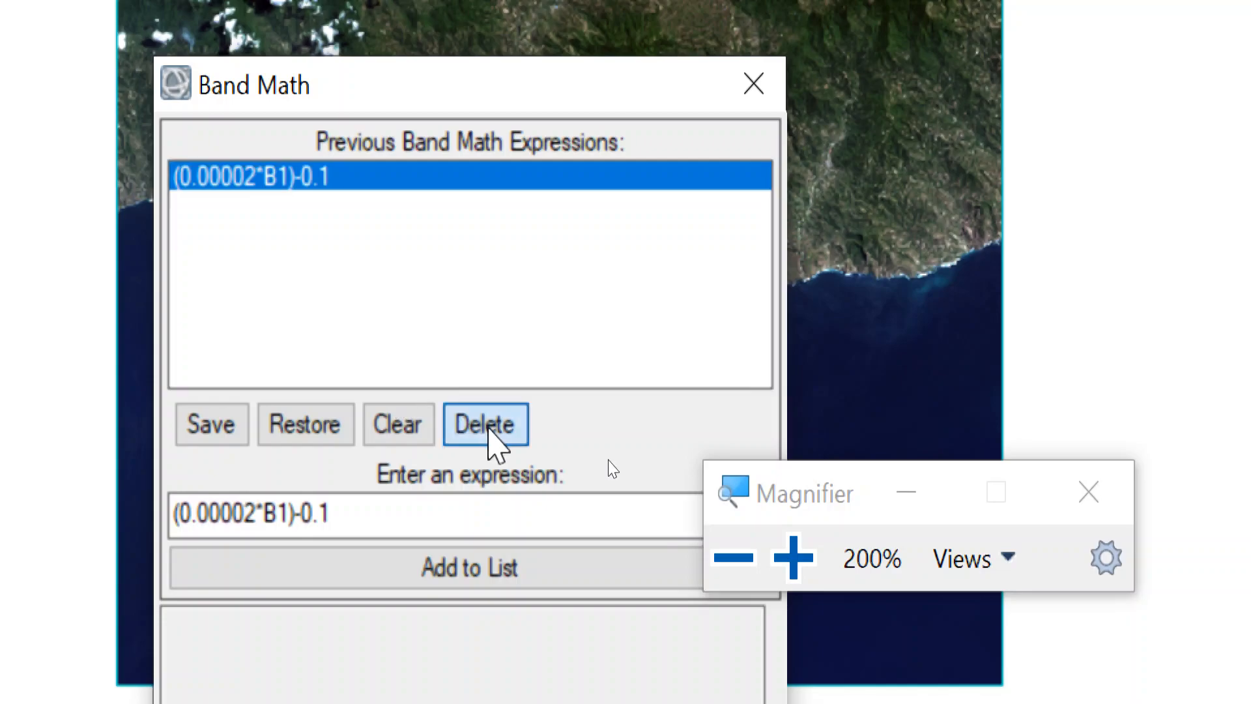
click(485, 424)
- Try to add the expression to the list with decimal commas, as (0,00002*B1)-0,1
click(199, 518)
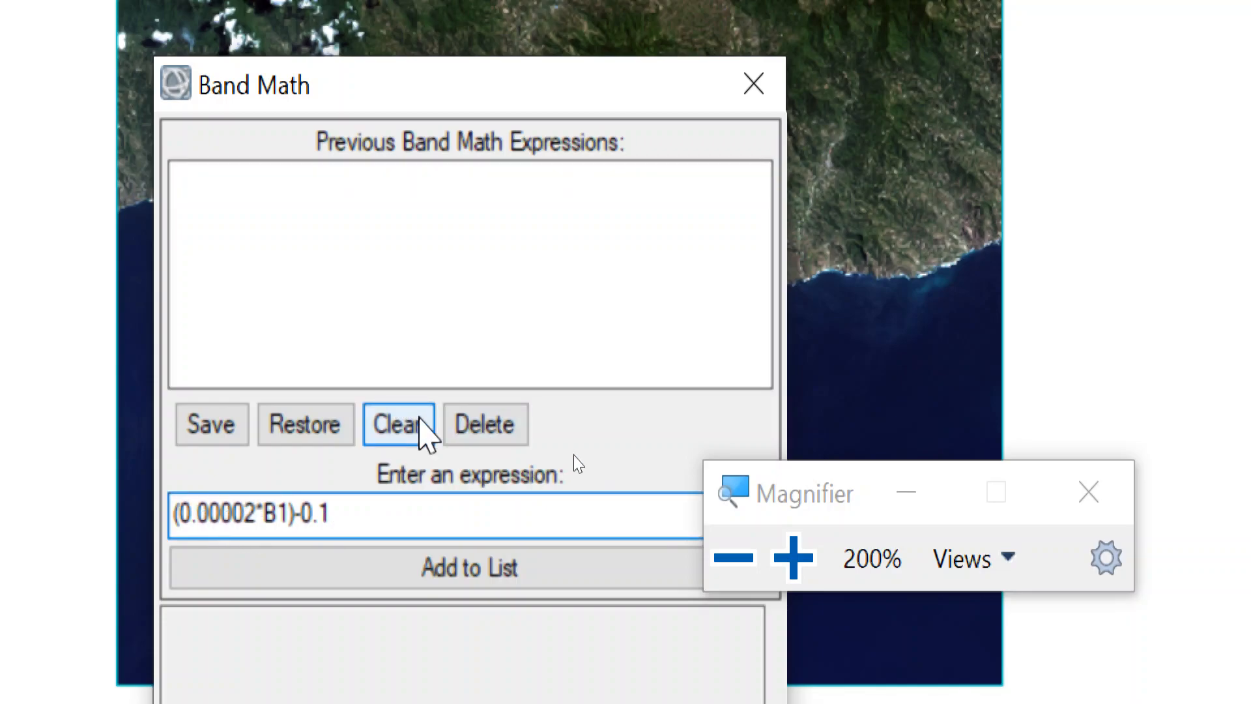
key(Right)
key(Right)
key(Right)
key(Right)
key(Right)
key(Right)
key(Right)
key(Right)
key(Right)
key(Right)
key(Right)
key(Right)
key(BackSpace)
text(,)
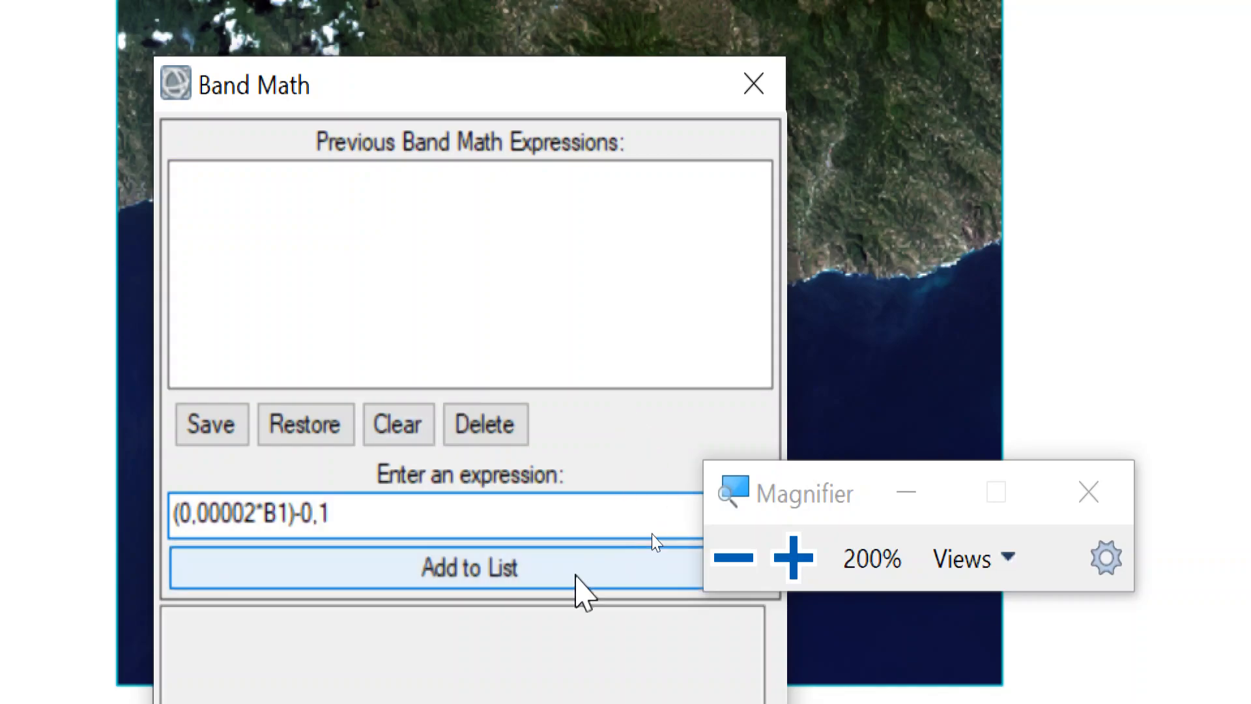
click(572, 586)
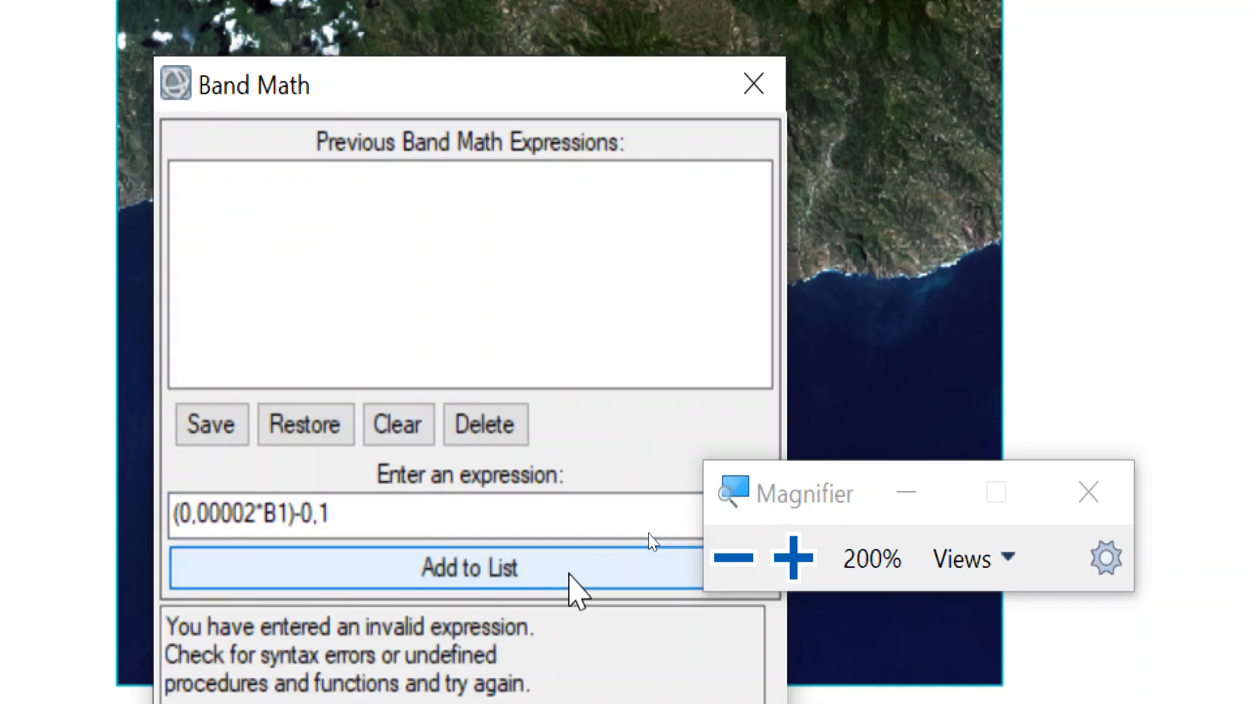
- Change the decimal commas back to points, making (0.00002*B1)-0.1, and add the expression to the list
click(305, 683)
click(199, 512)
key(BackSpace)
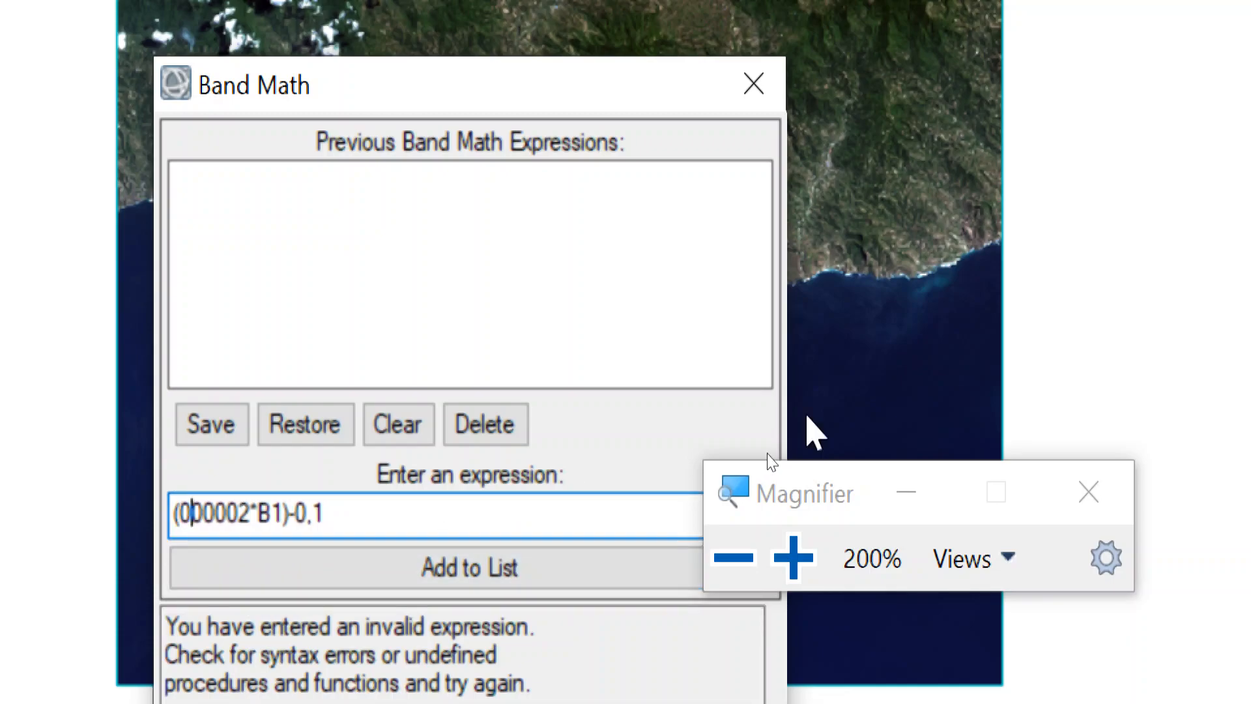
text(.)
key(Right)
key(Right)
key(Right)
key(Right)
key(Right)
key(Right)
key(Right)
key(Right)
key(Right)
key(Right)
key(Right)
key(Right)
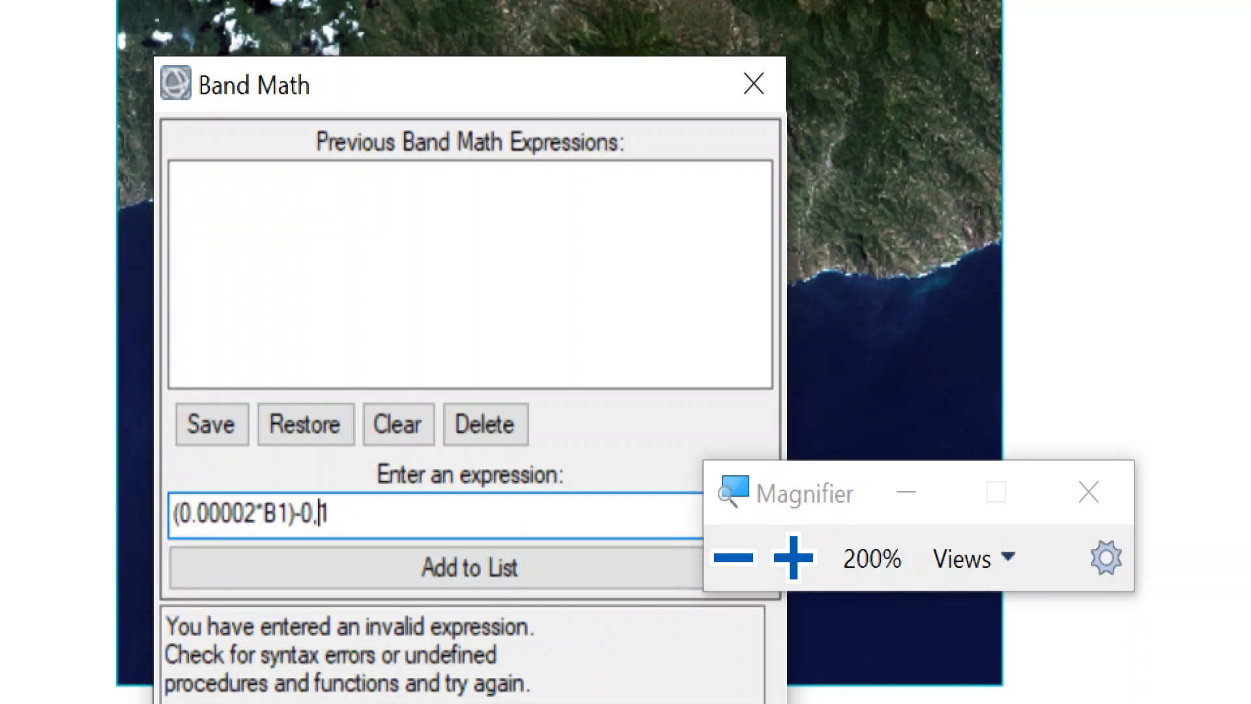
key(BackSpace)
text(.)
click(524, 567)
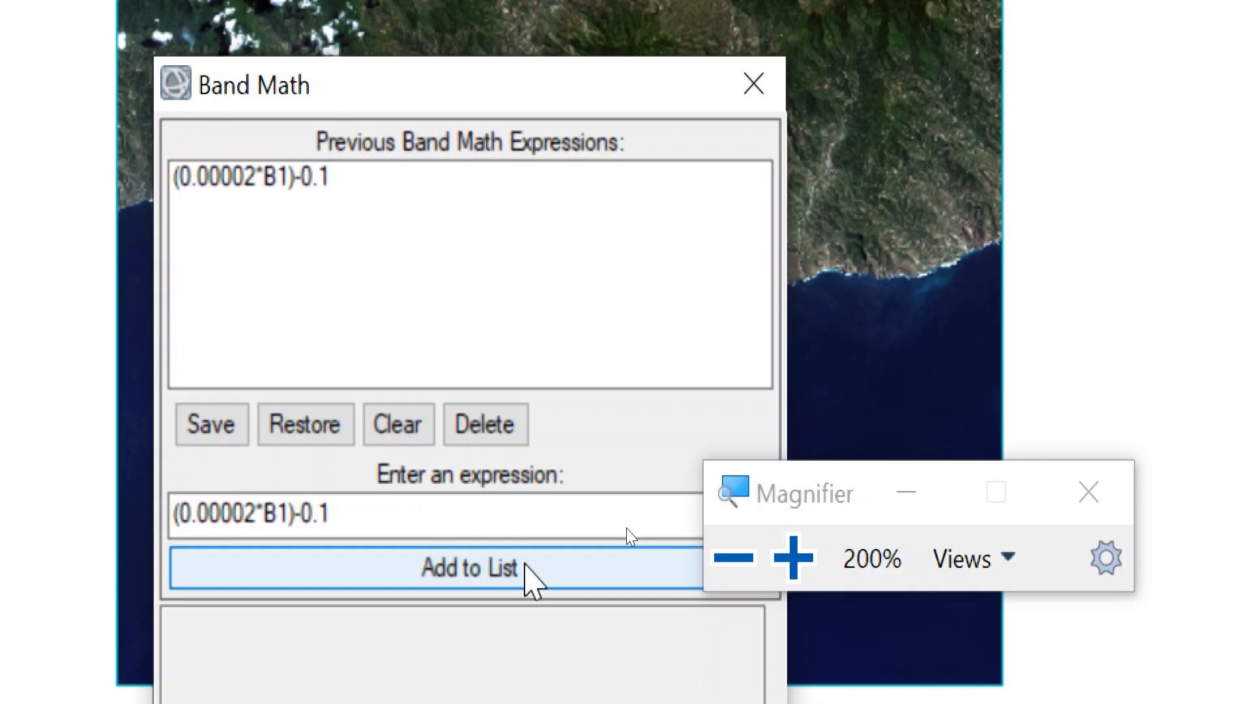
- Accept the expression and pair variable B1 with the Coastal aerosol layer of clip_band_17
click(460, 622)
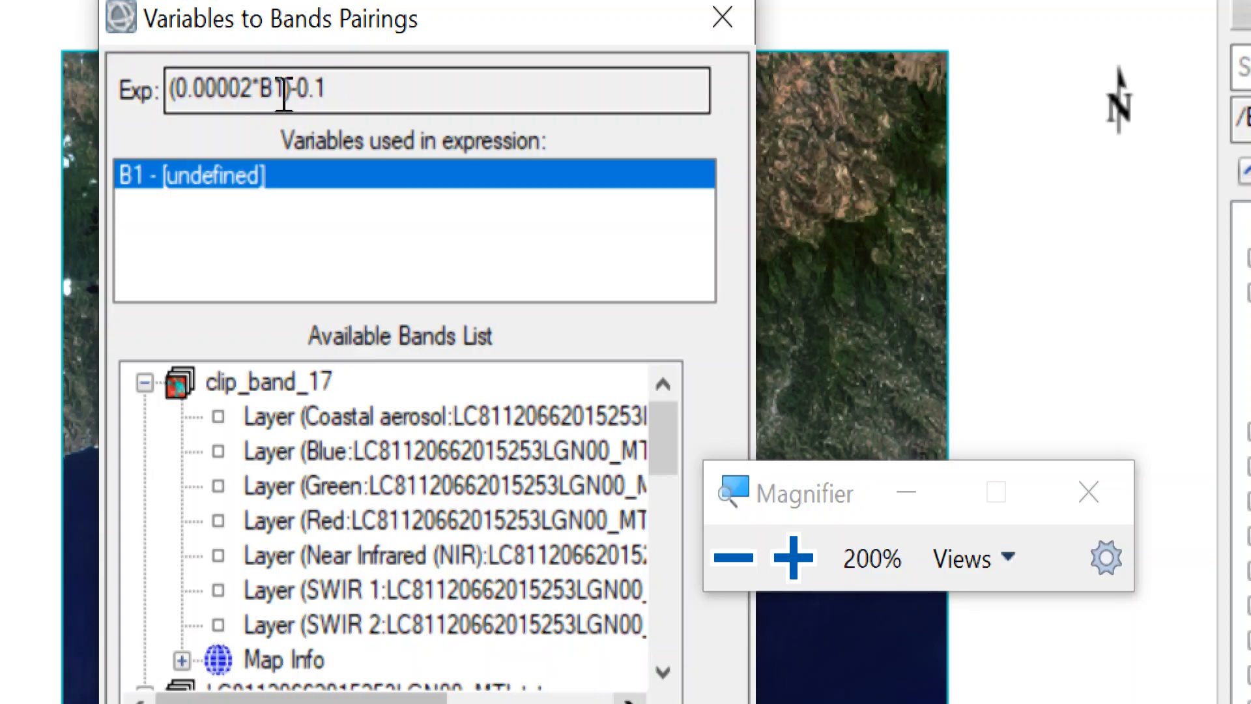
drag(286, 92, 263, 98)
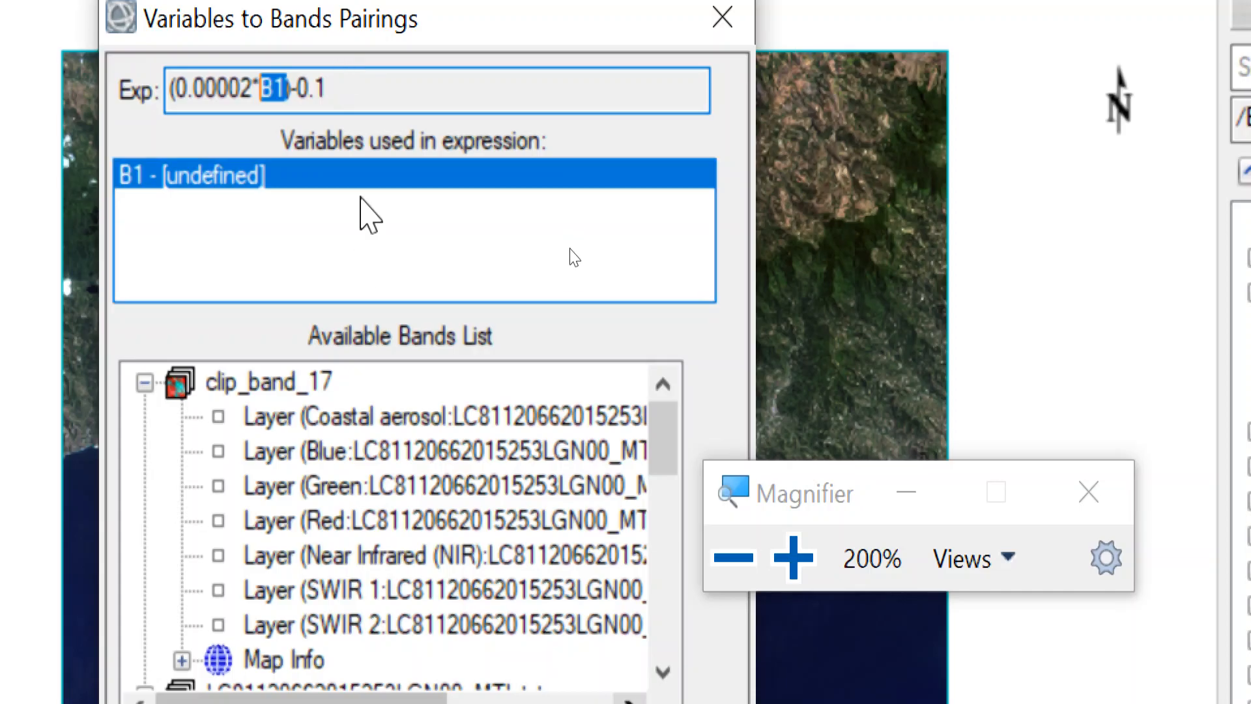
click(323, 251)
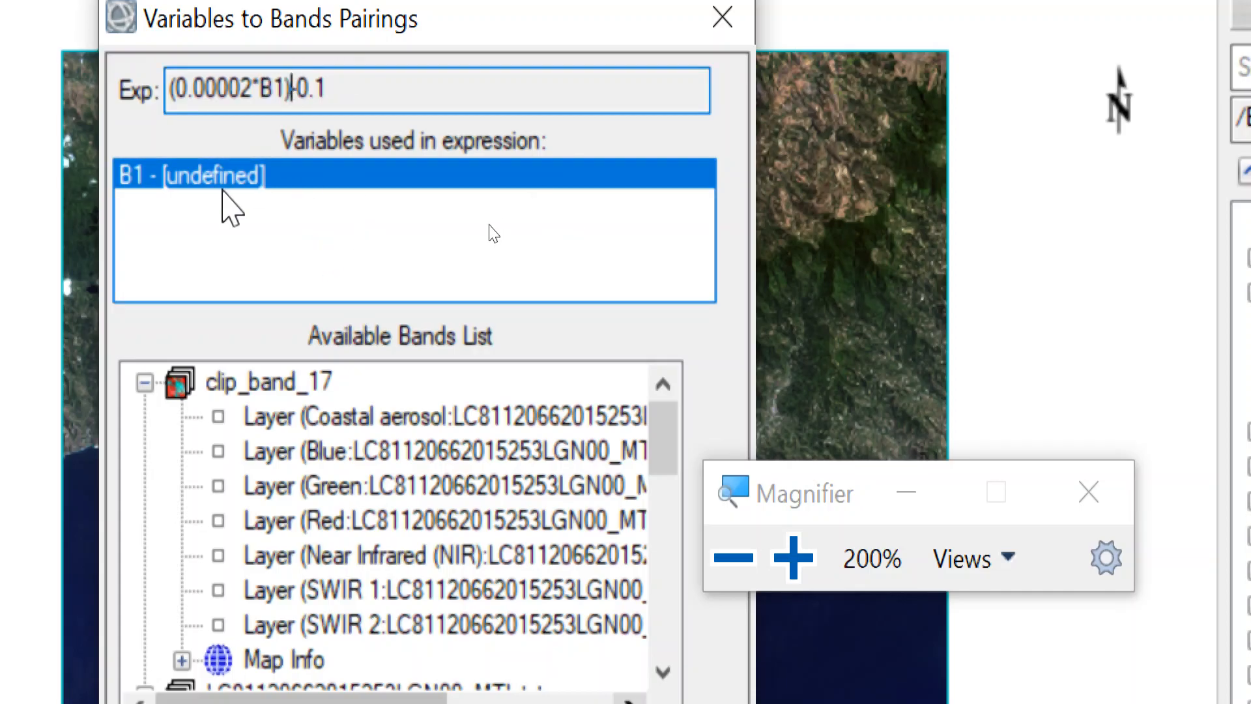
click(201, 88)
click(163, 181)
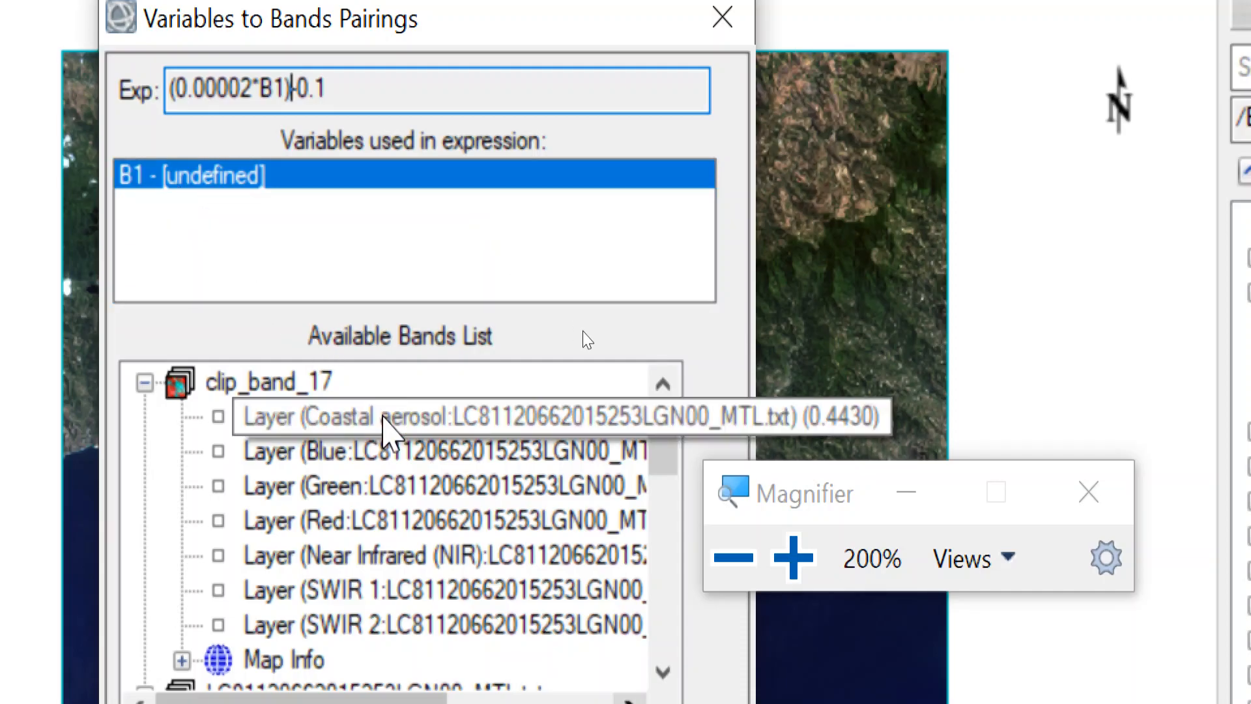
click(382, 417)
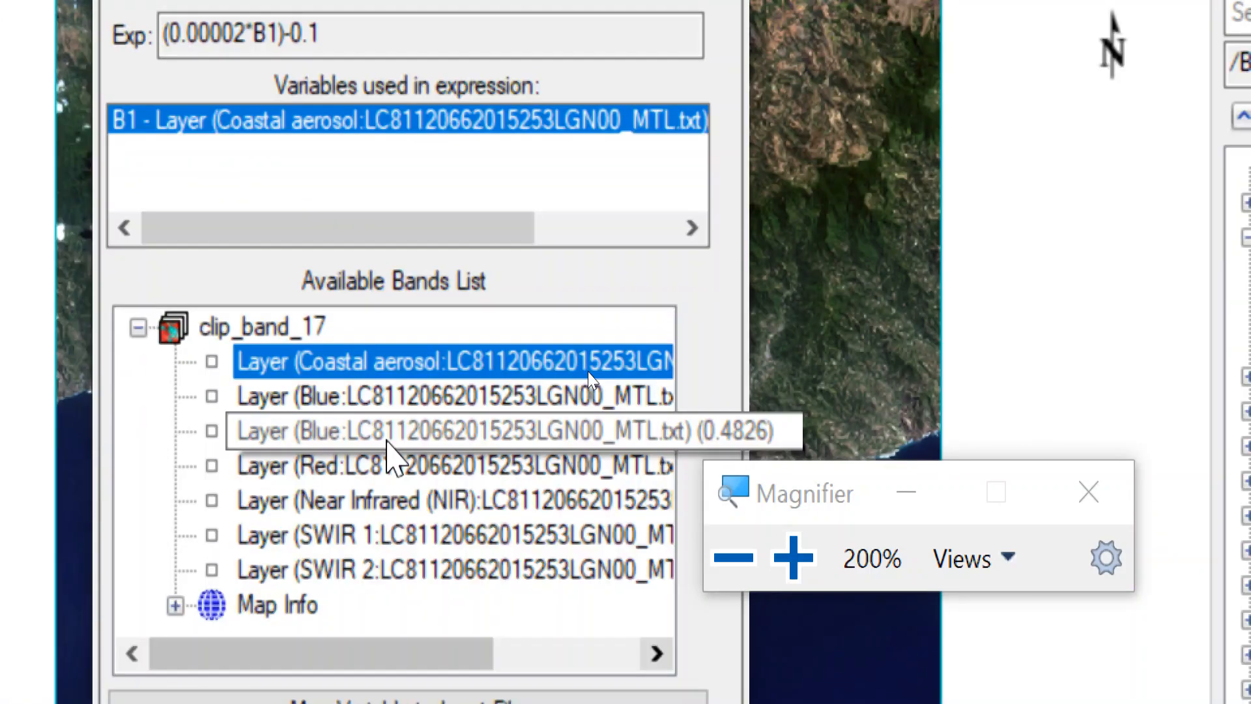
click(137, 328)
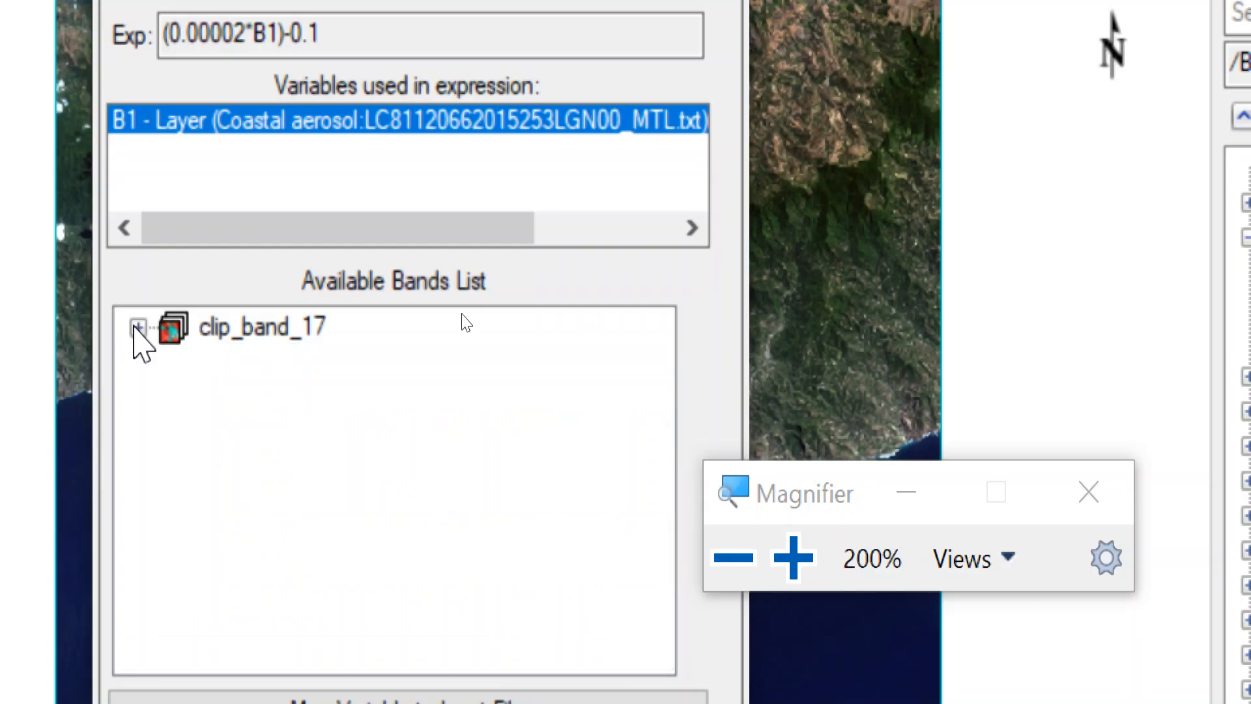
click(137, 328)
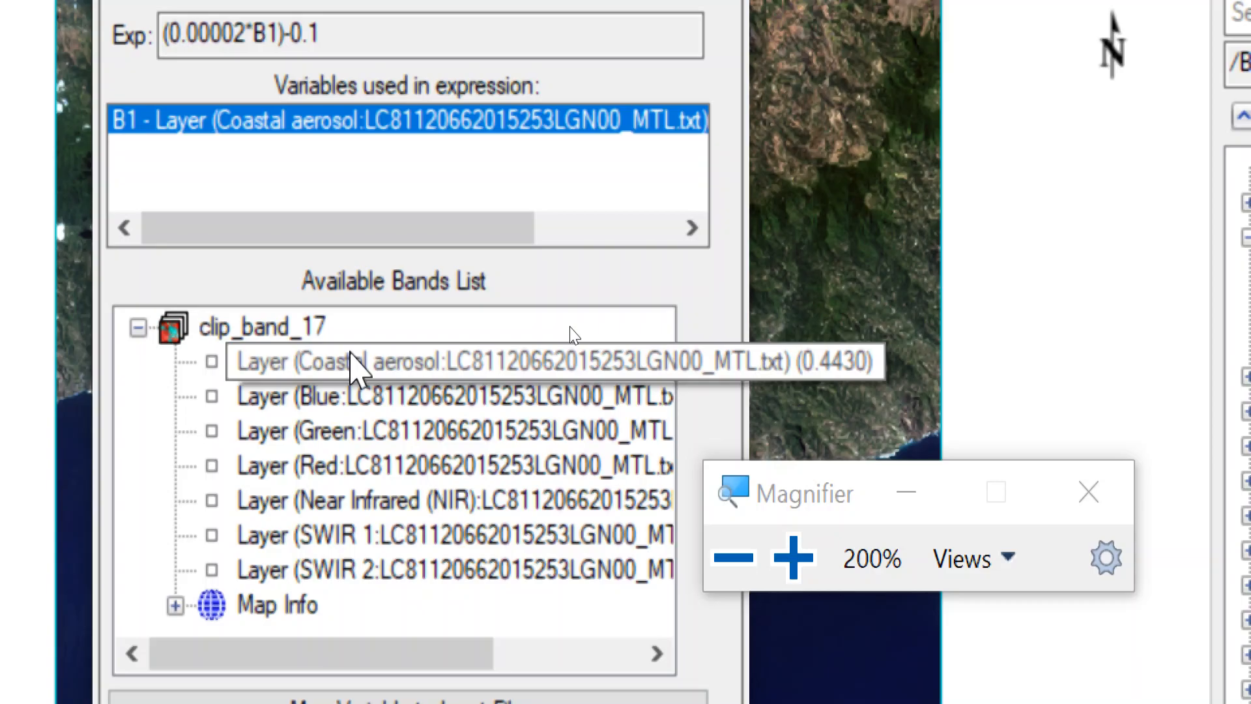
click(352, 358)
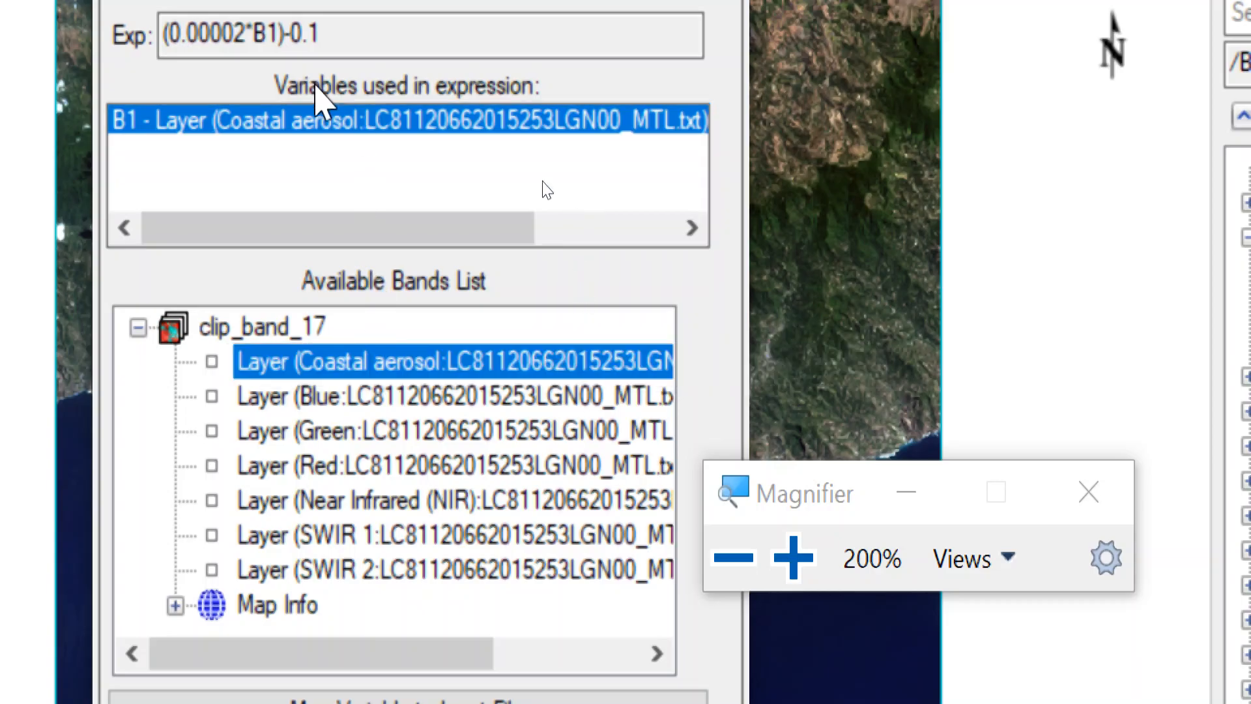
click(166, 124)
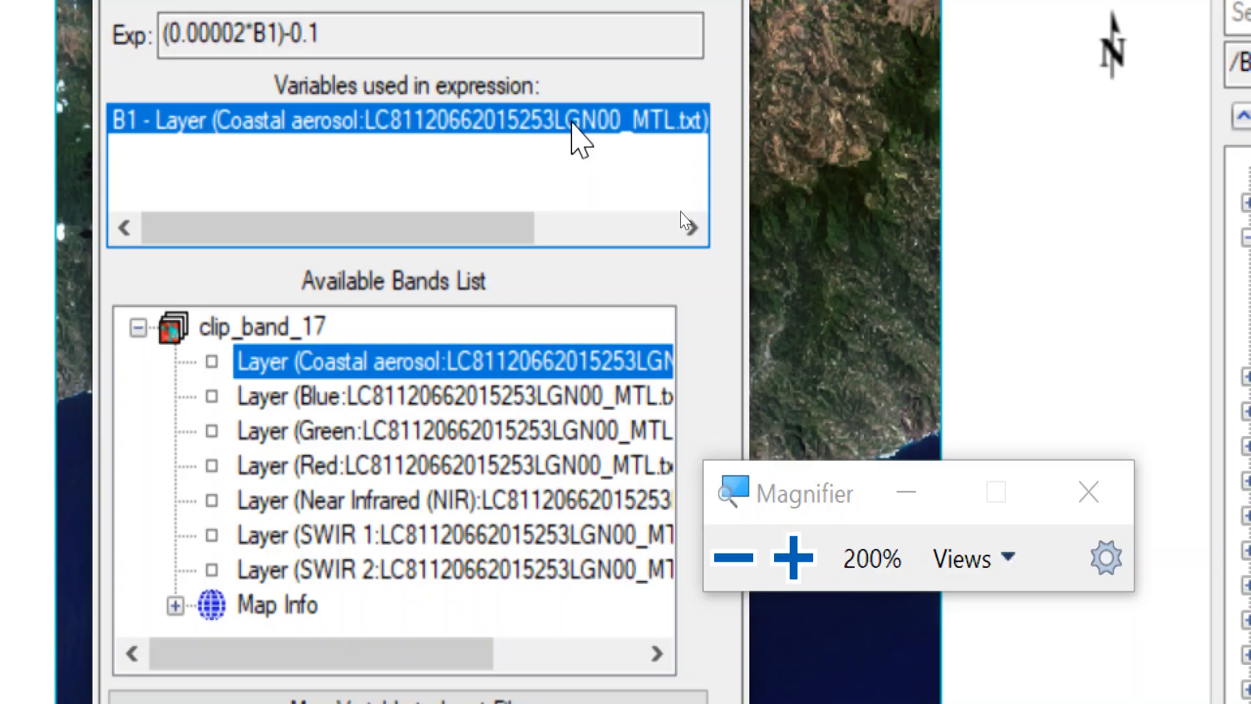
- Begin choosing the Band Math output file, open drive C: and return the Magnifier to 100%
drag(371, 671, 339, 649)
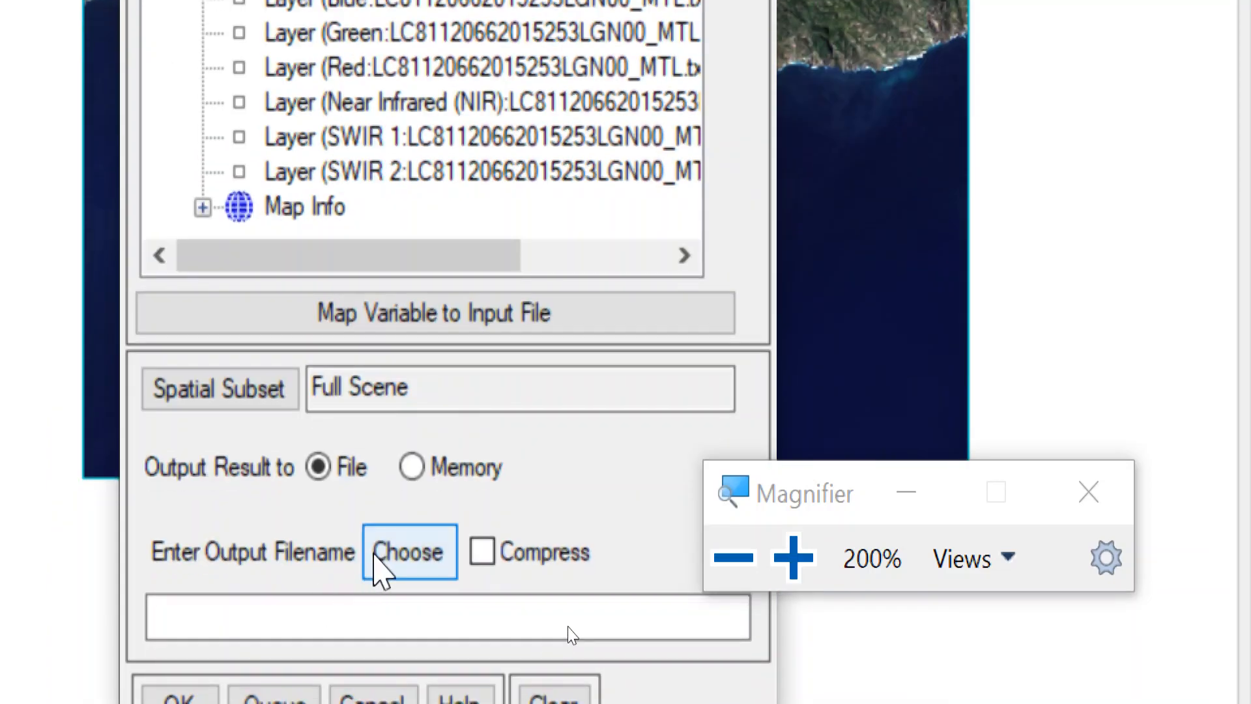
click(377, 555)
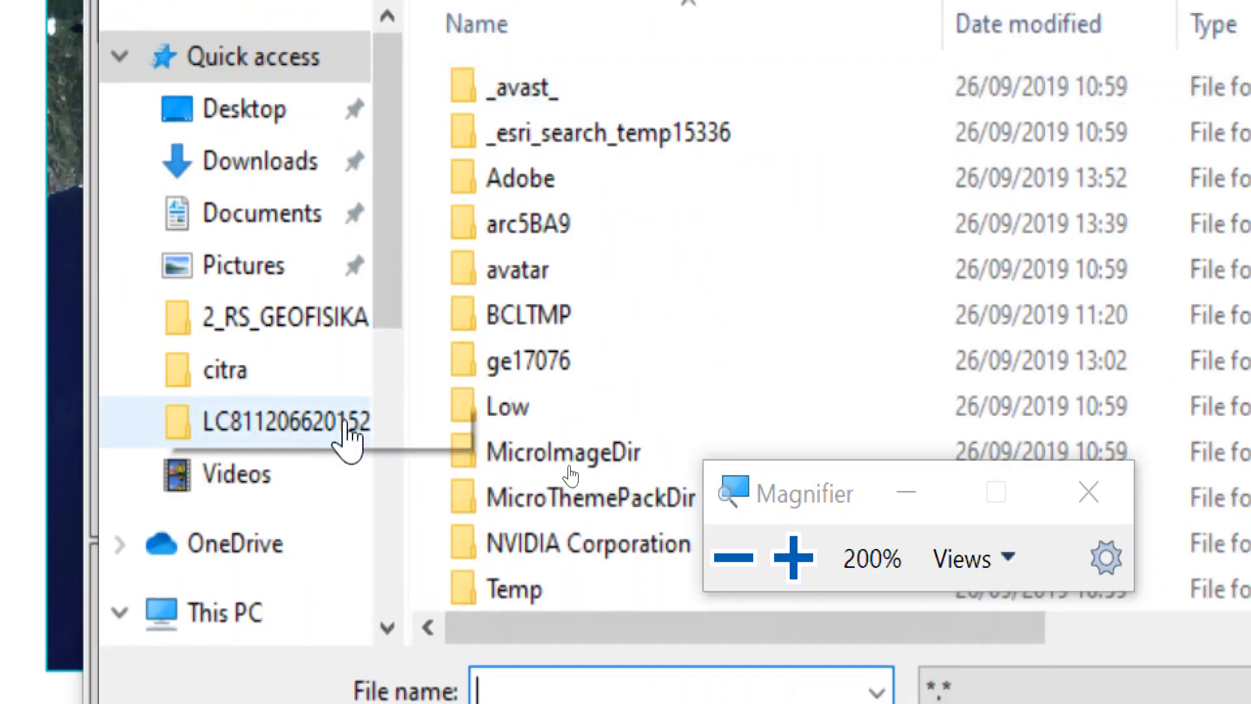
click(233, 622)
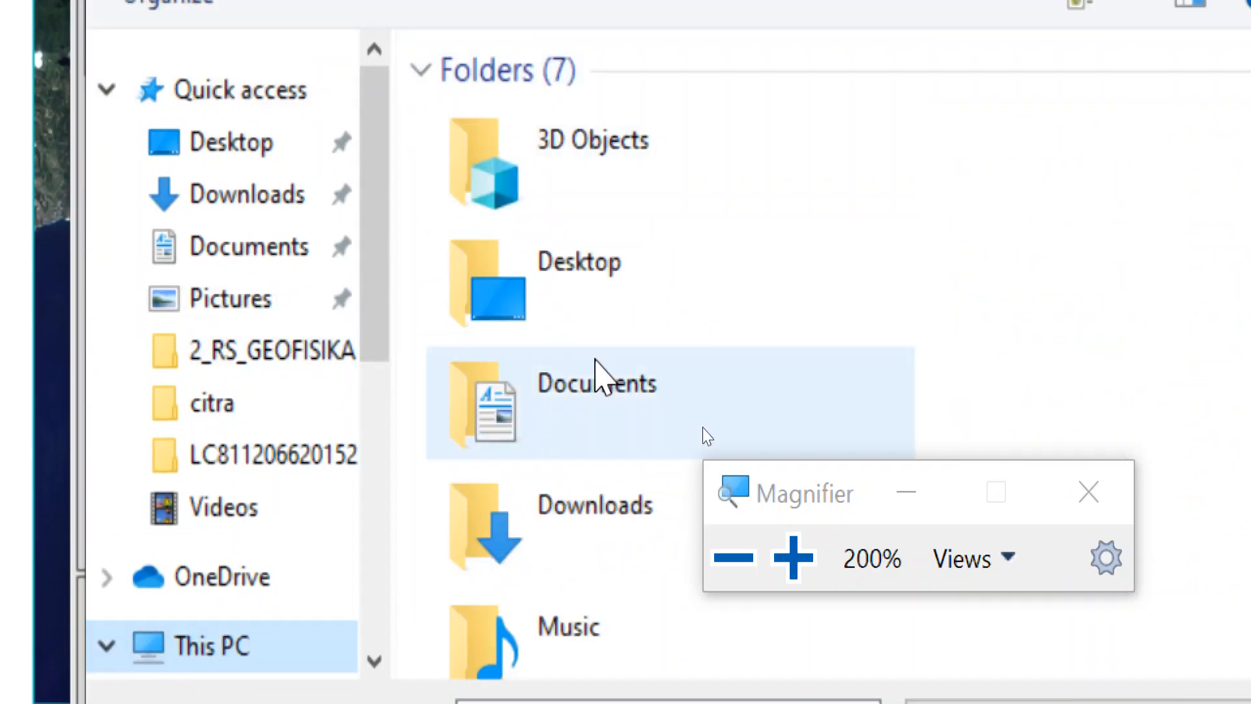
scroll(595, 391, down, 5)
click(597, 409)
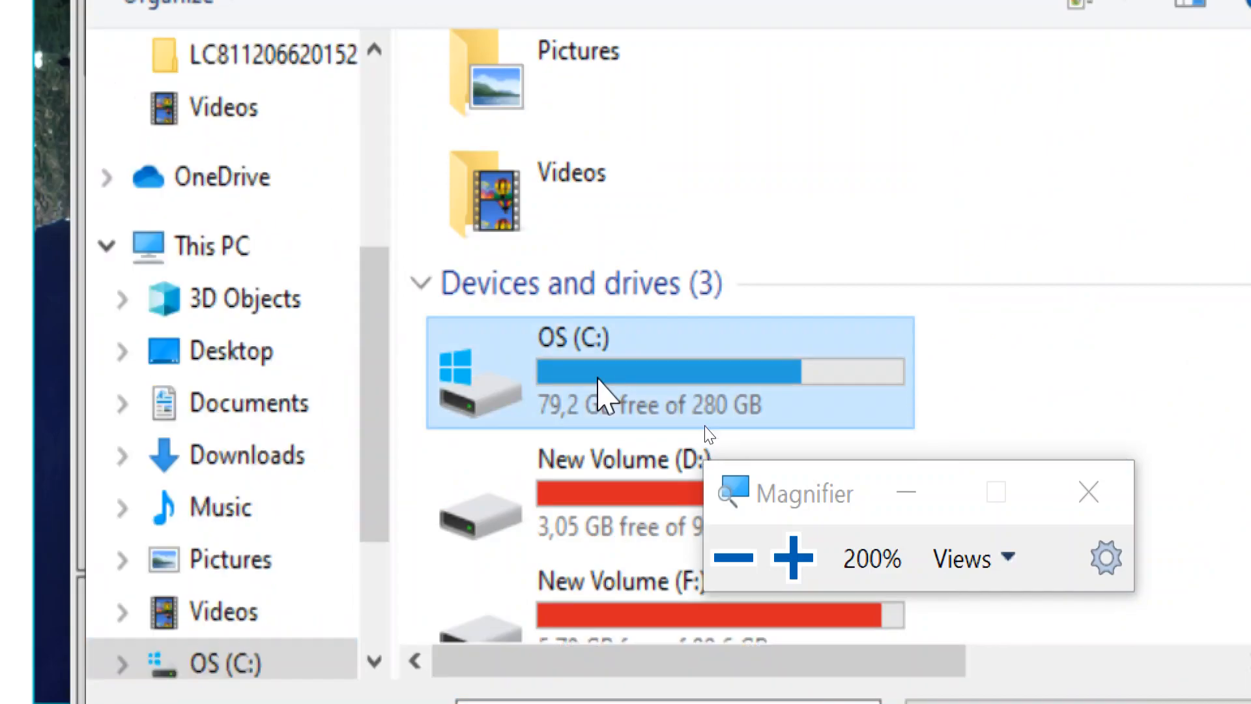
click(734, 558)
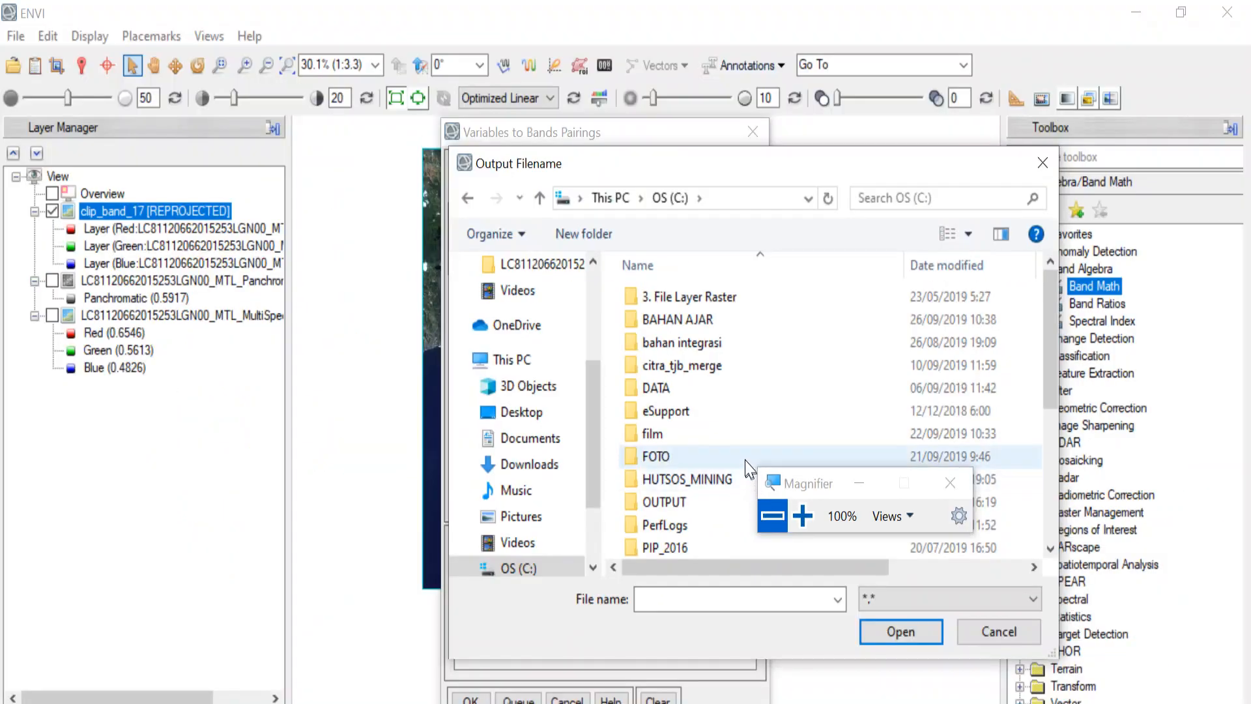
scroll(743, 453, down, 2)
scroll(745, 455, down, 2)
scroll(743, 420, up, 4)
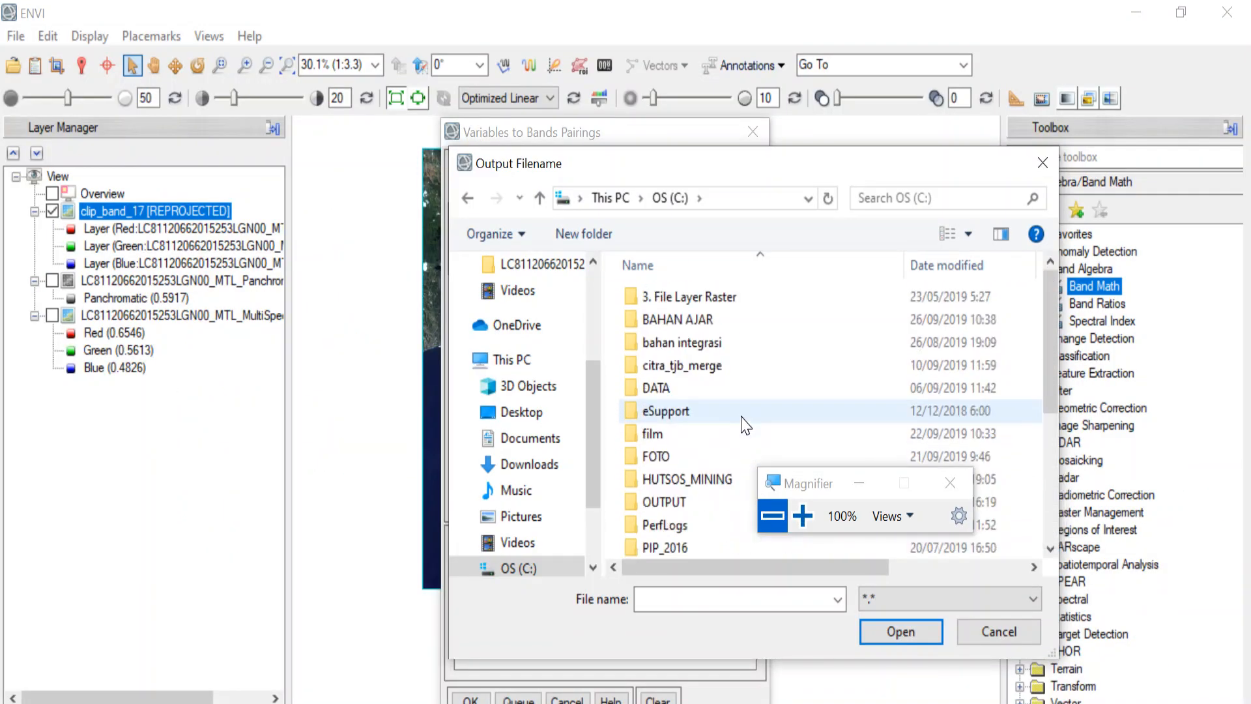
double_click(733, 320)
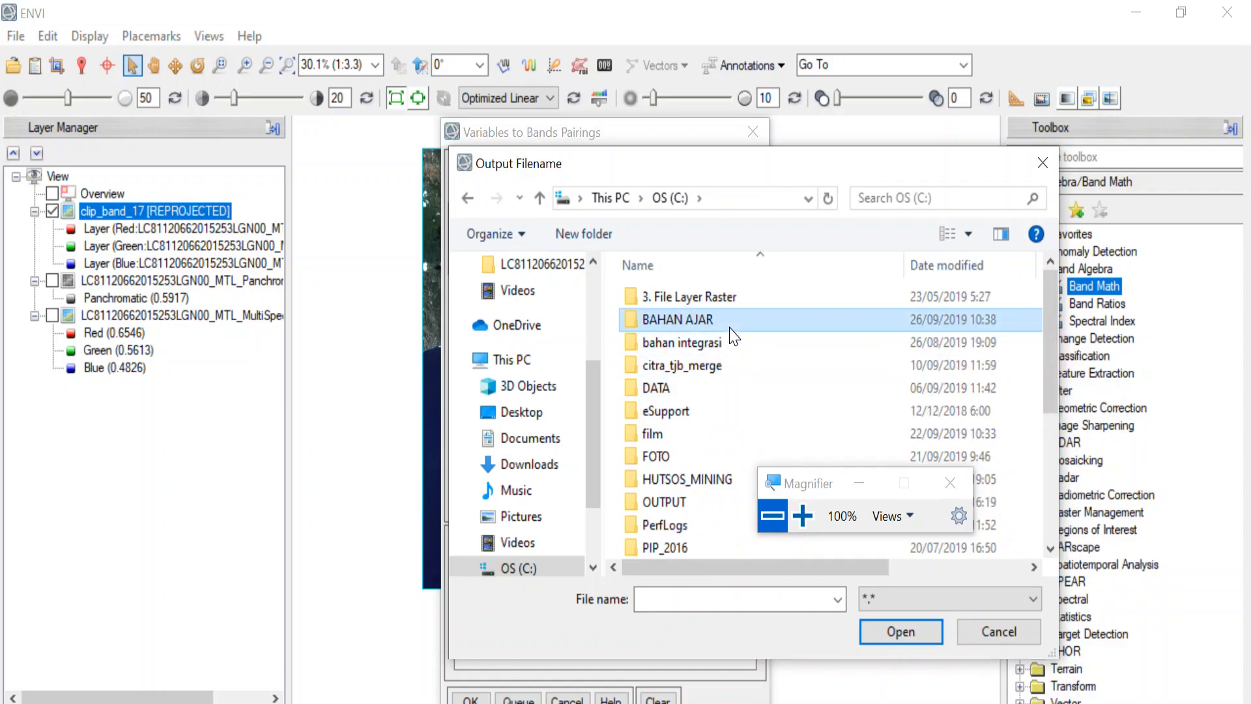
double_click(730, 342)
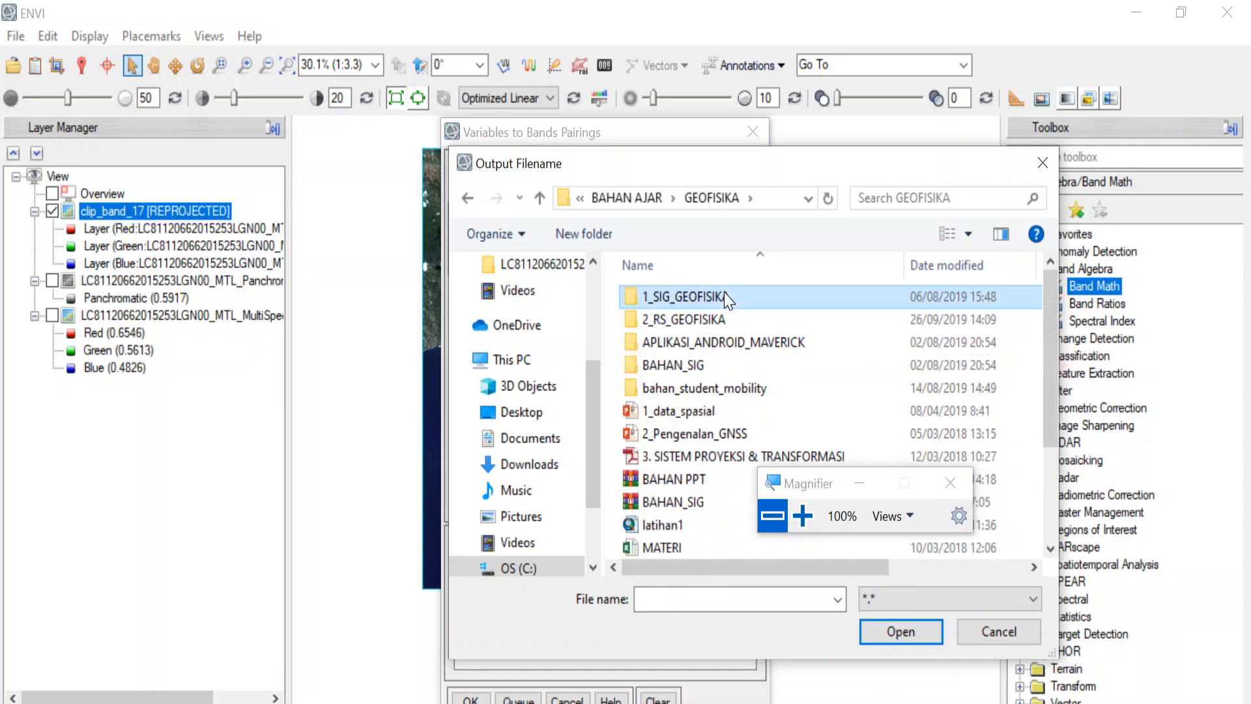
double_click(722, 318)
double_click(723, 298)
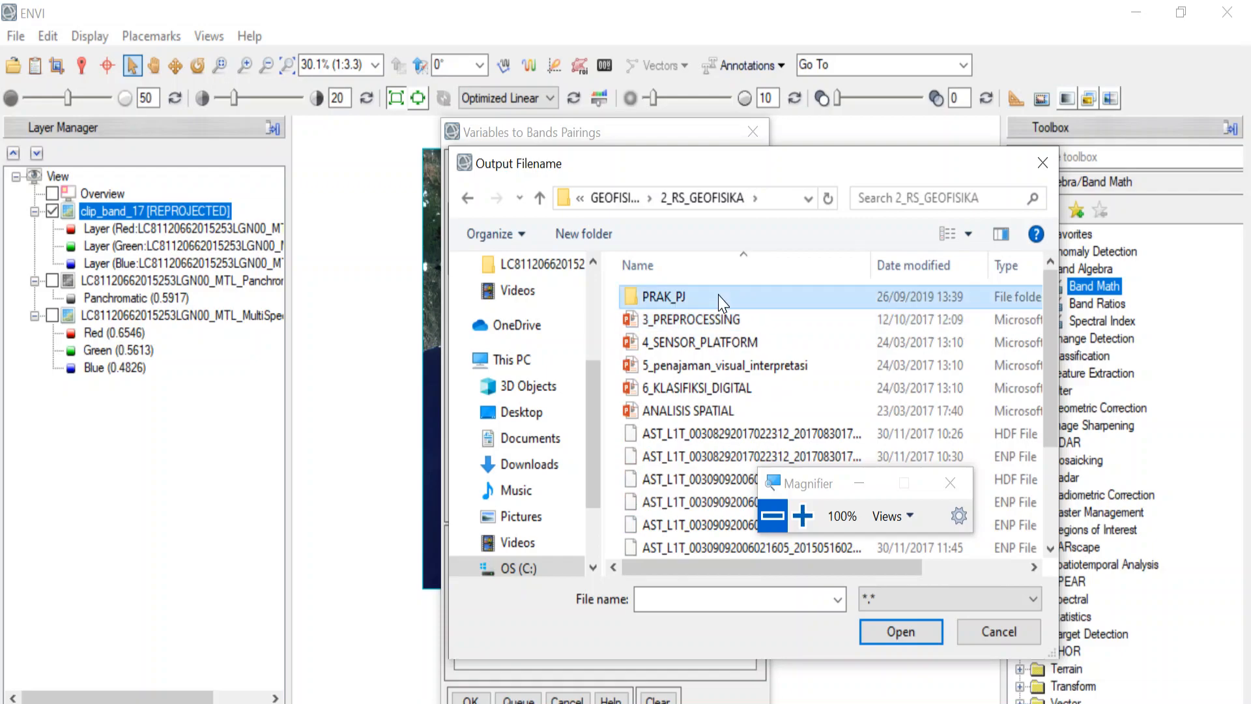
double_click(722, 299)
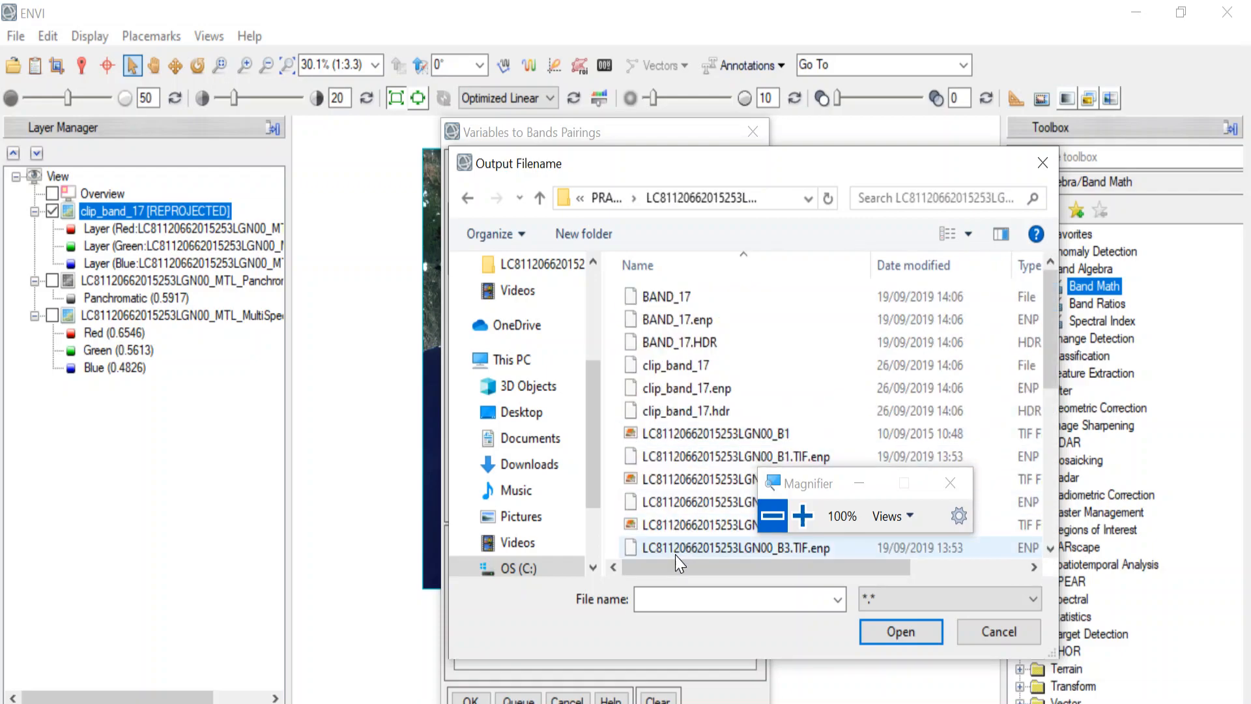
- Name the output file REF_B1 and run the Band Math calculation
click(669, 598)
text(REF_B1)
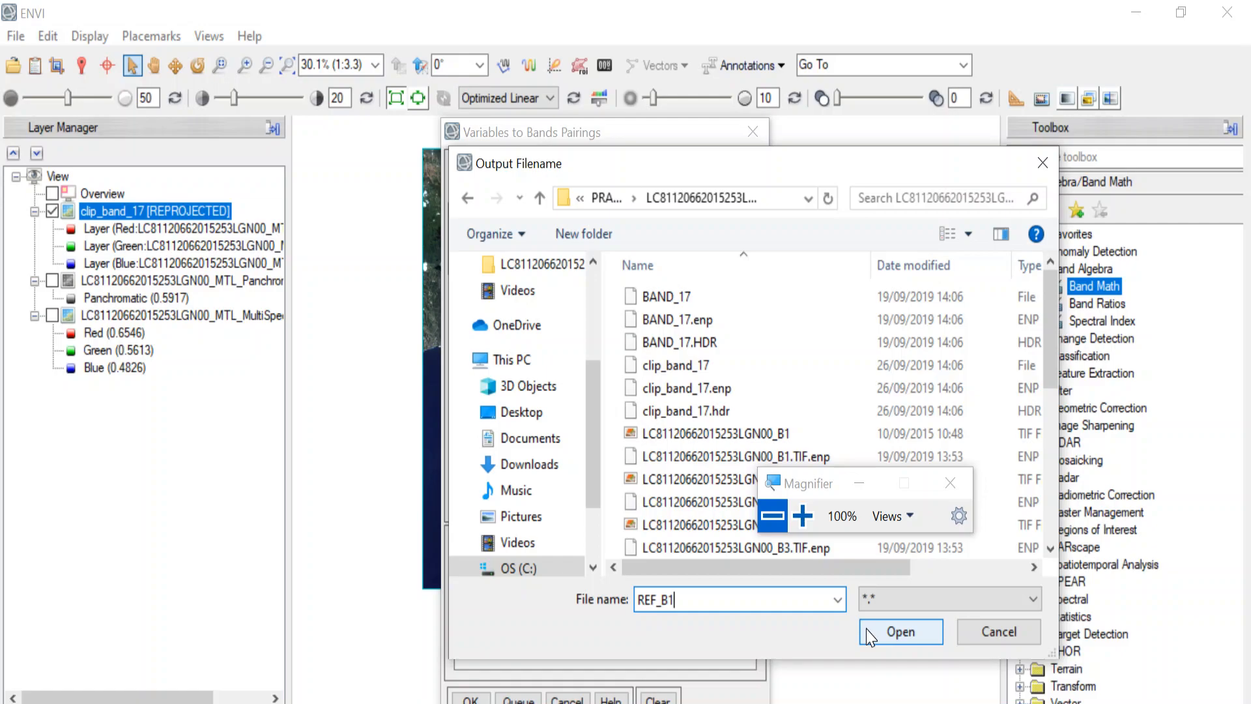
click(900, 632)
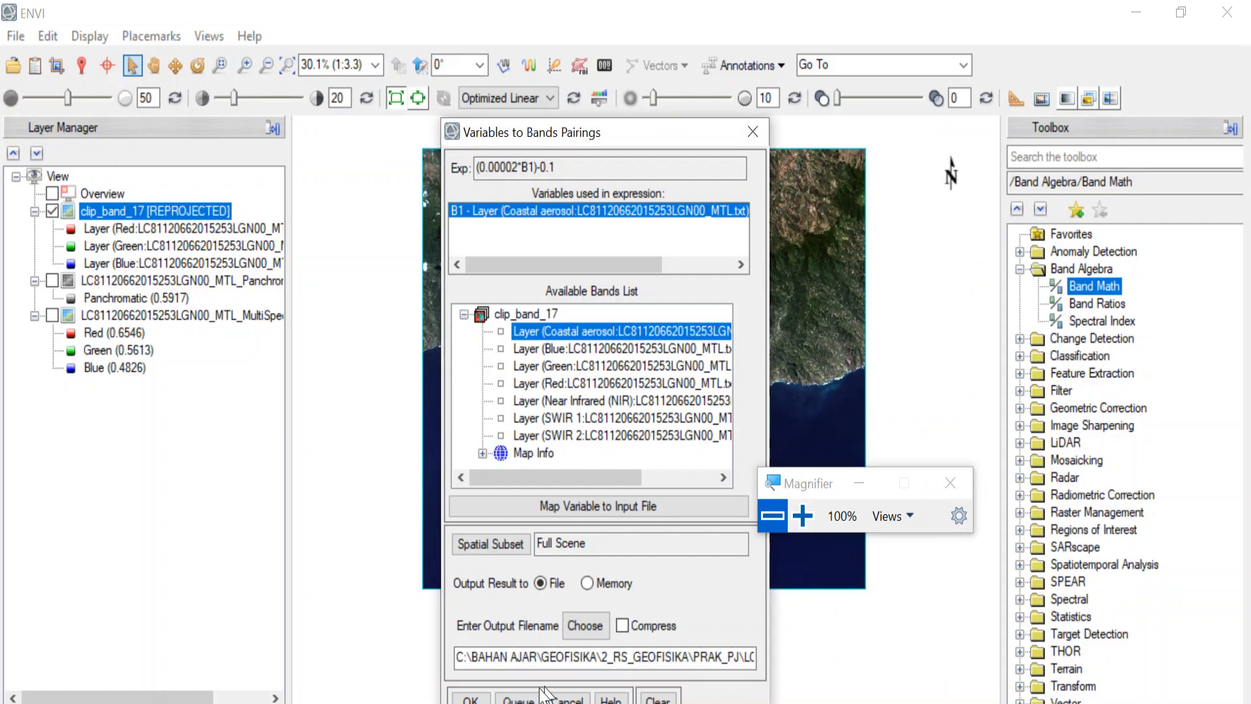
click(473, 699)
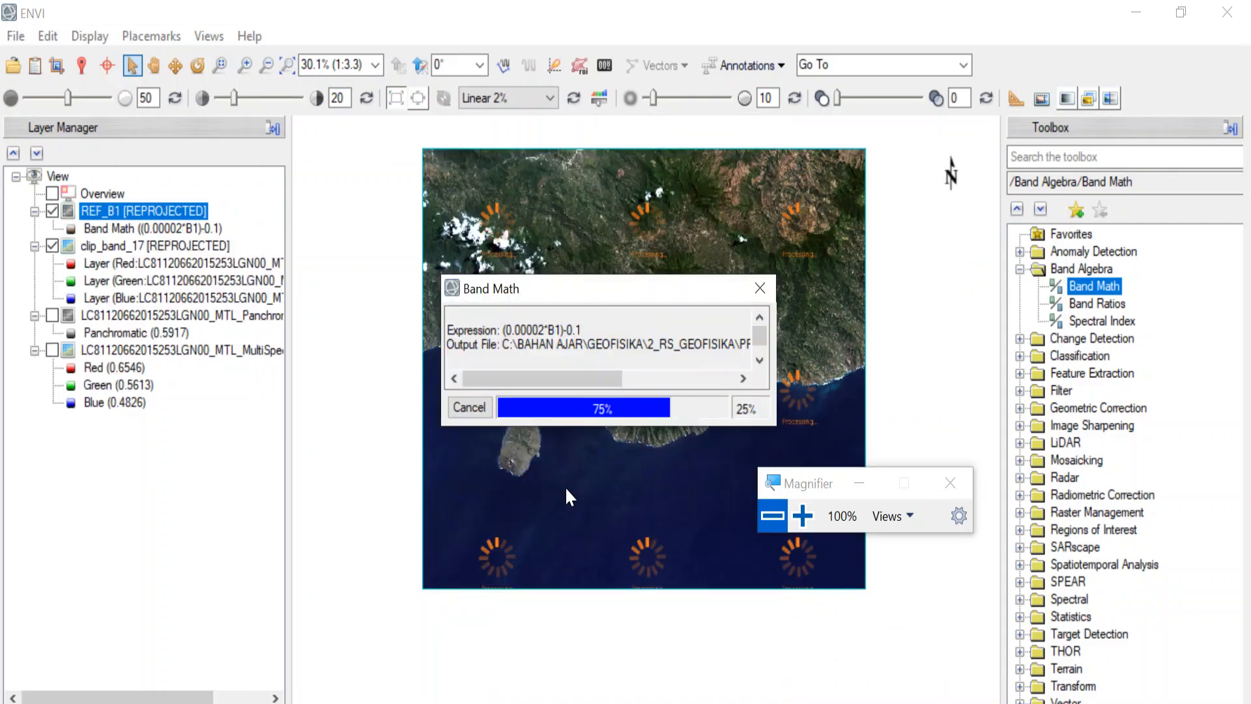
- Hide the clip_band_17 layer and examine the REF_B1 image at several scales across the mountains, clouds and coastline
click(52, 247)
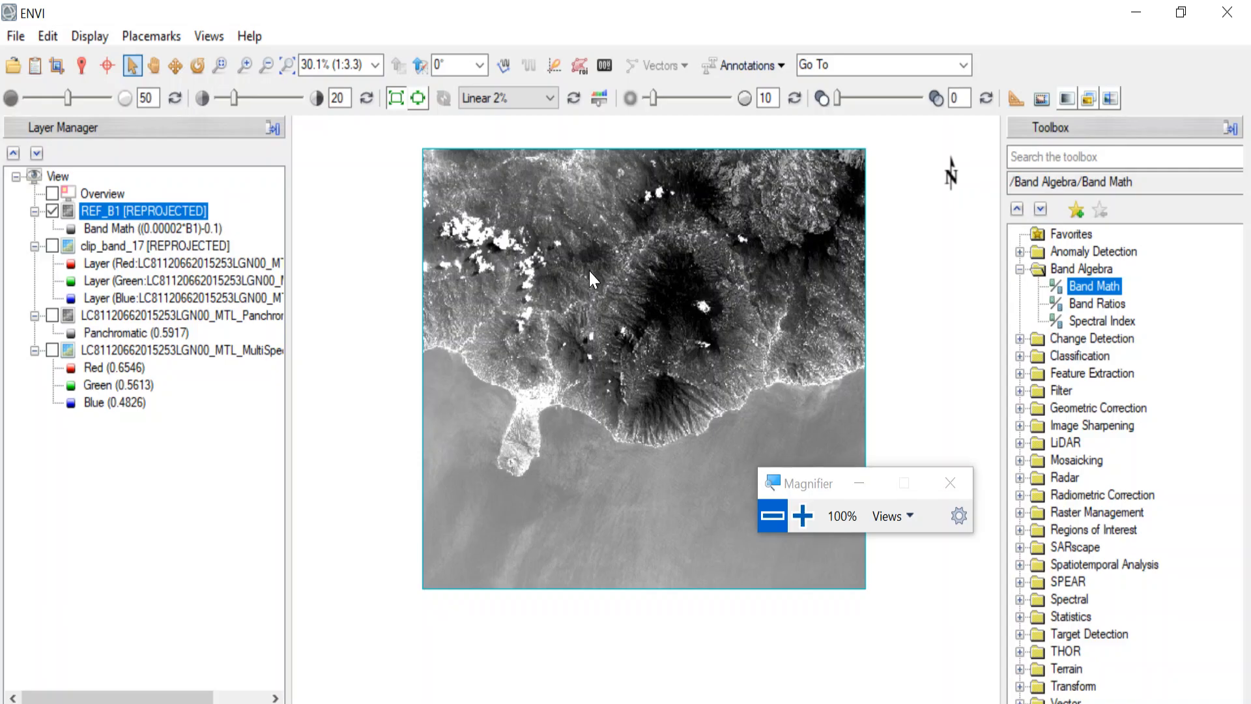
scroll(705, 269, up, 3)
scroll(750, 334, down, 1)
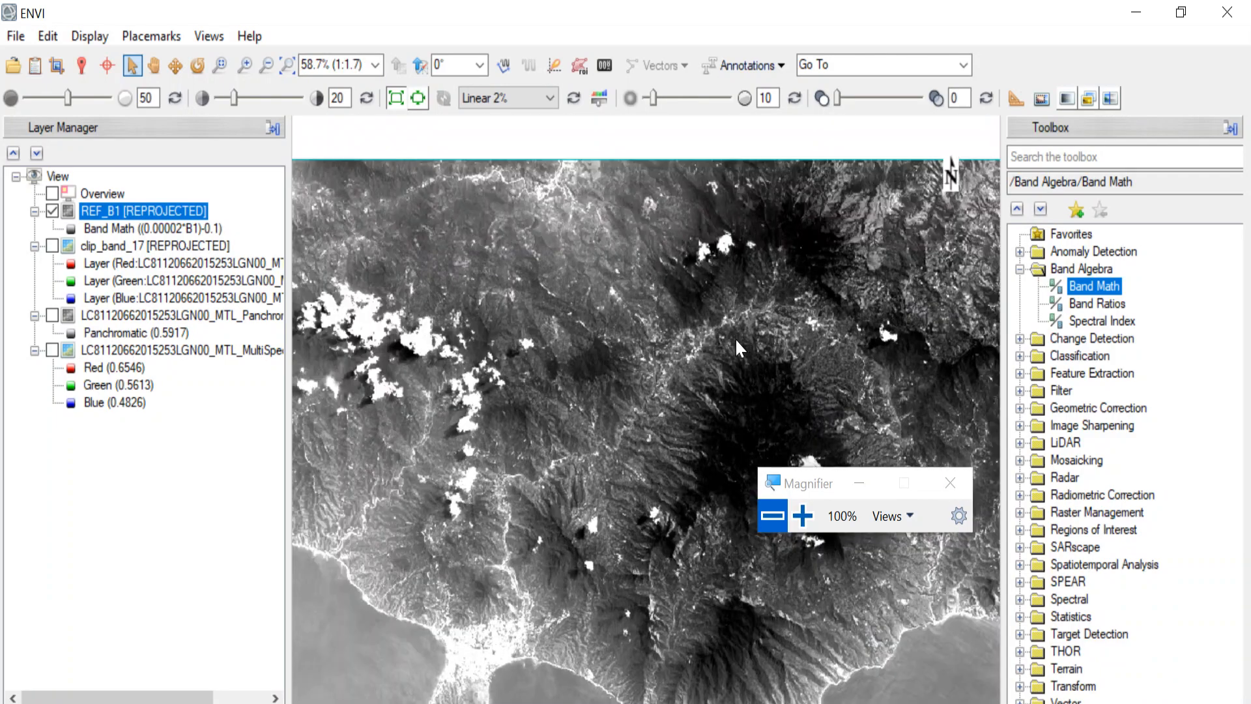
scroll(717, 315, up, 3)
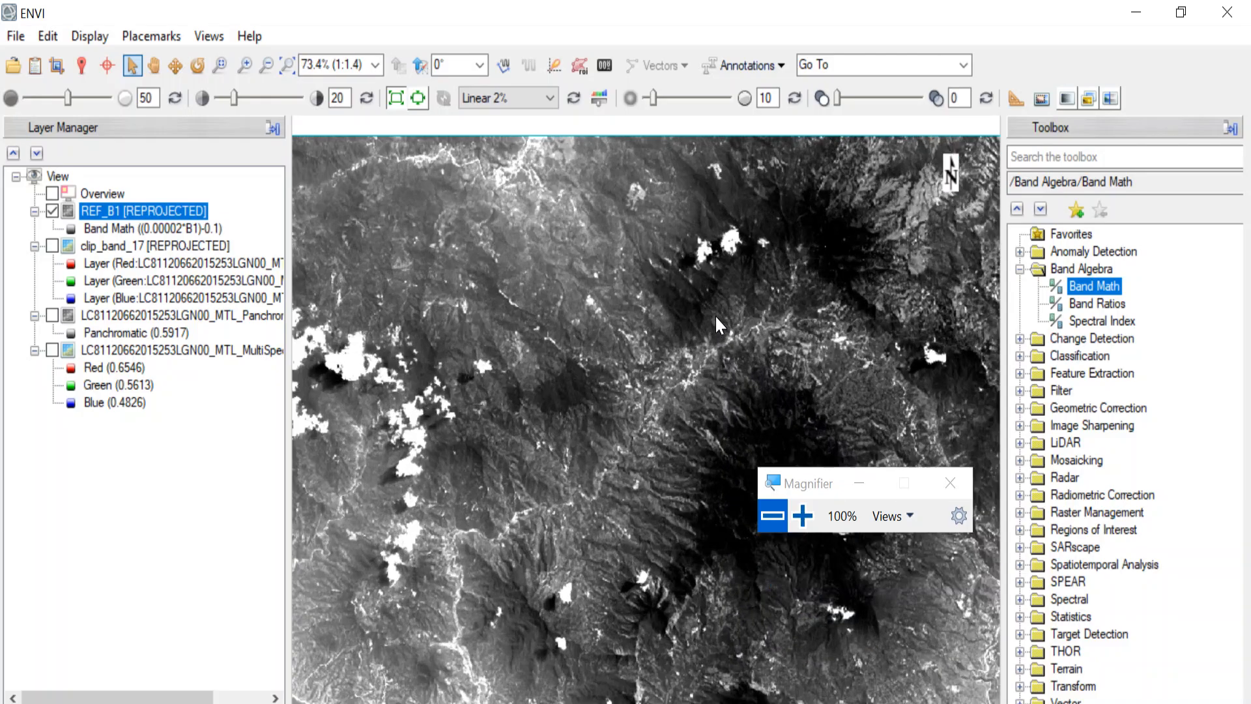
scroll(717, 319, up, 9)
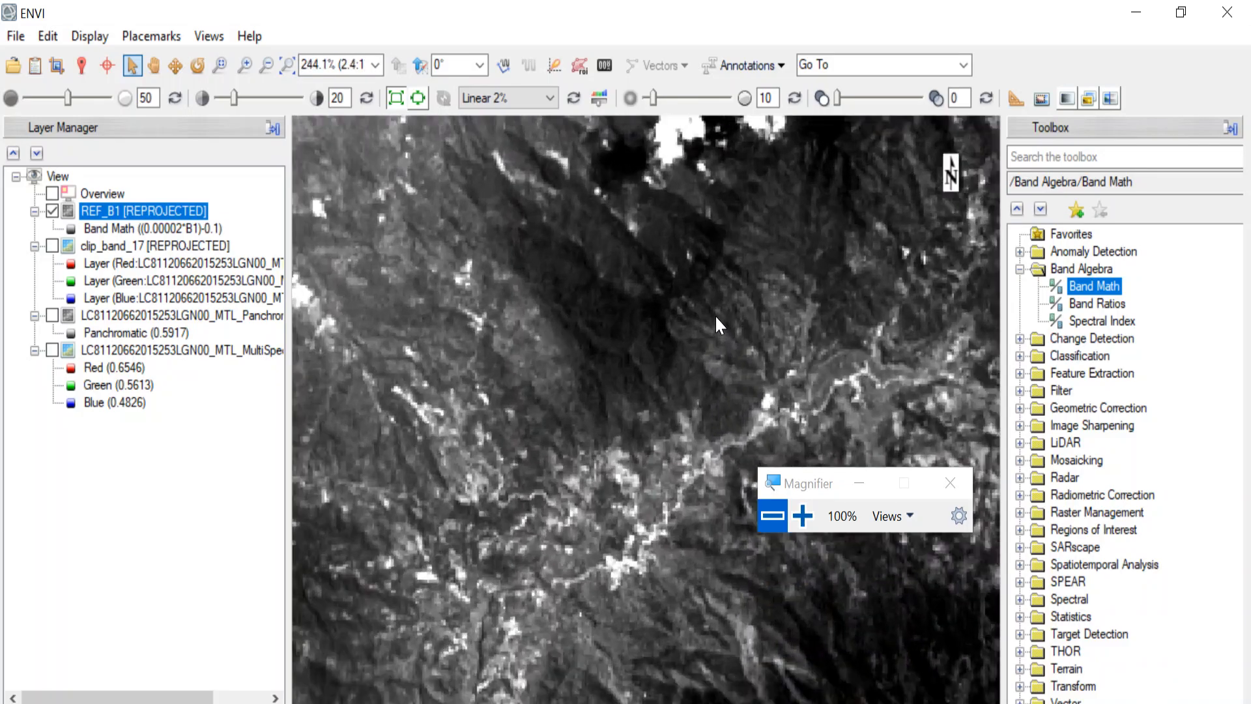
scroll(717, 315, down, 4)
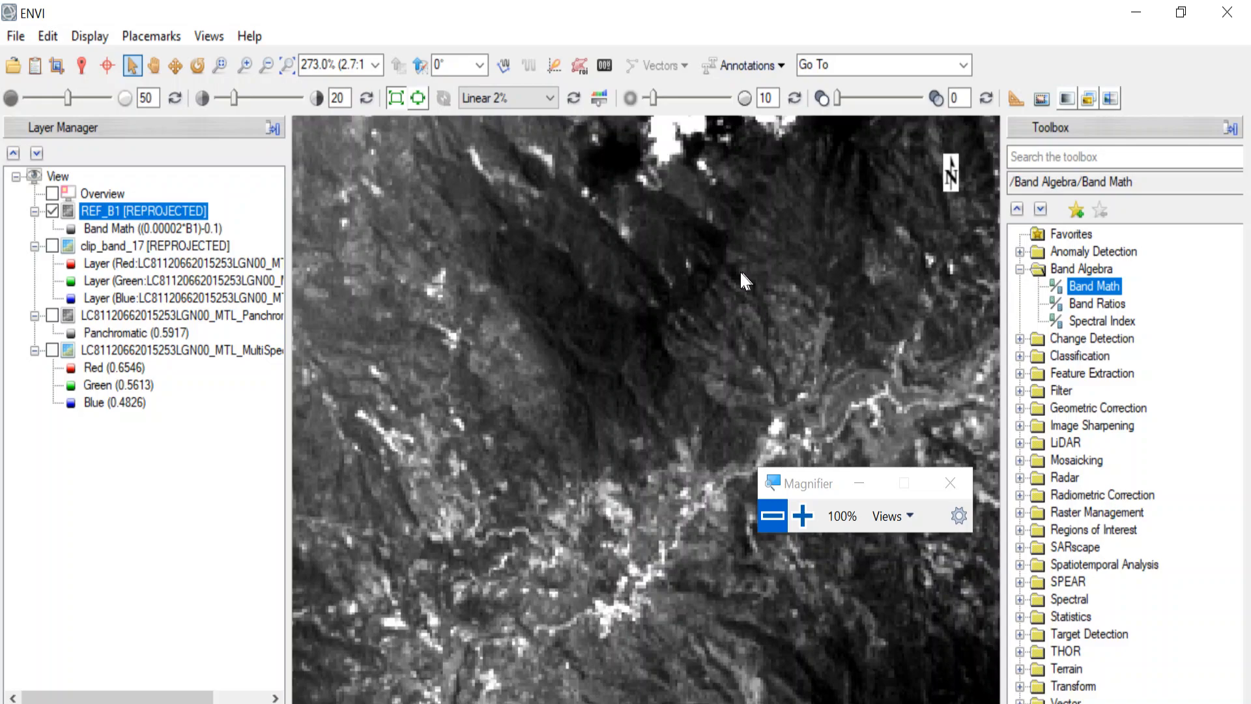
click(803, 516)
click(740, 521)
scroll(620, 464, down, 7)
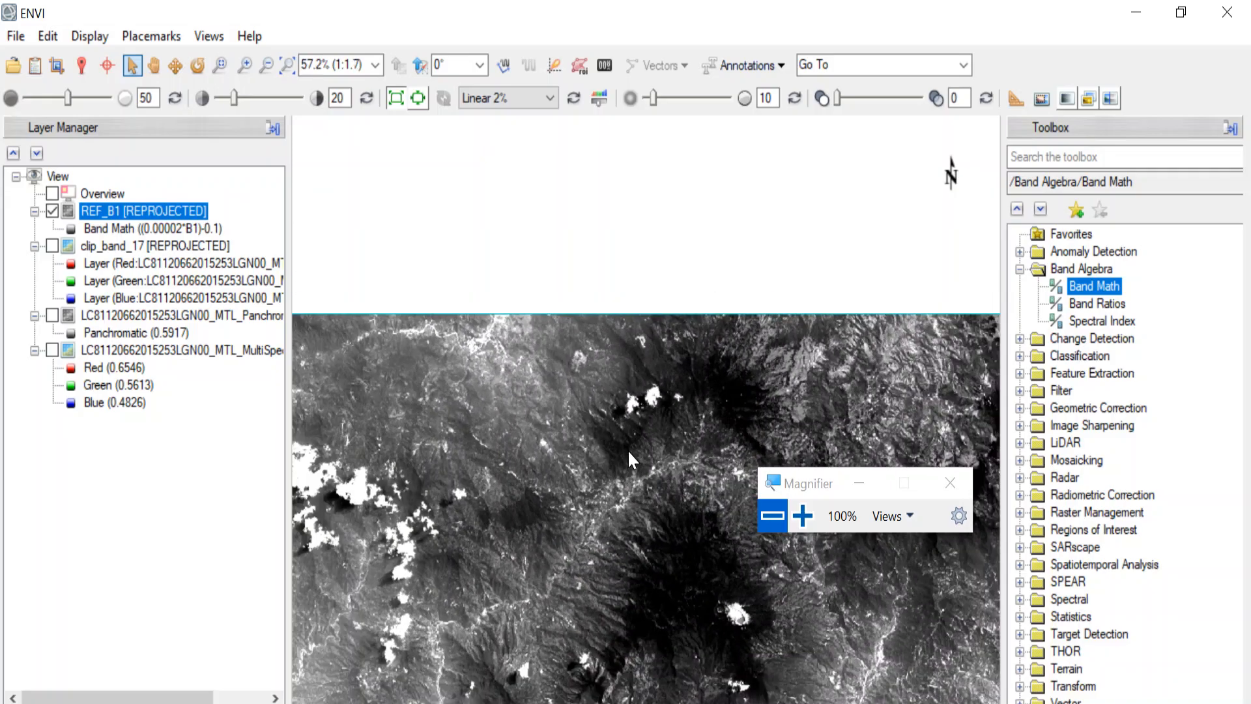
scroll(629, 454, down, 2)
drag(628, 454, 616, 287)
drag(645, 204, 637, 210)
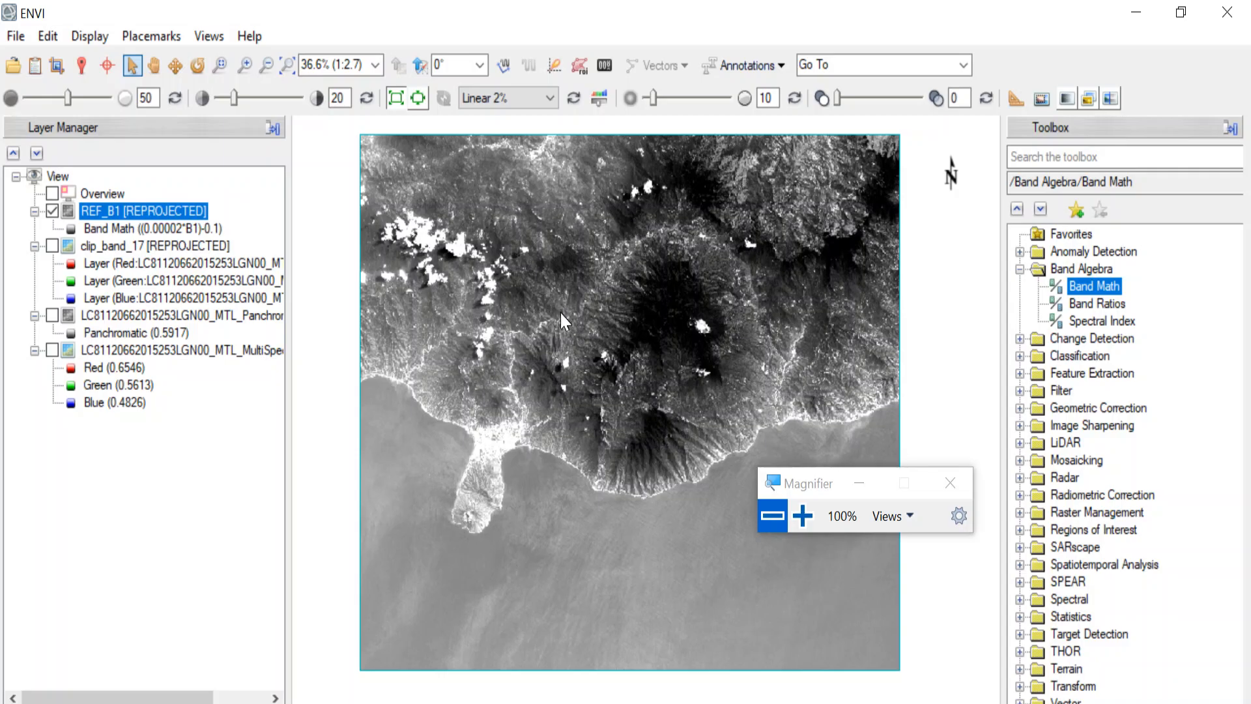
scroll(561, 313, down, 1)
scroll(561, 307, up, 2)
scroll(678, 314, up, 2)
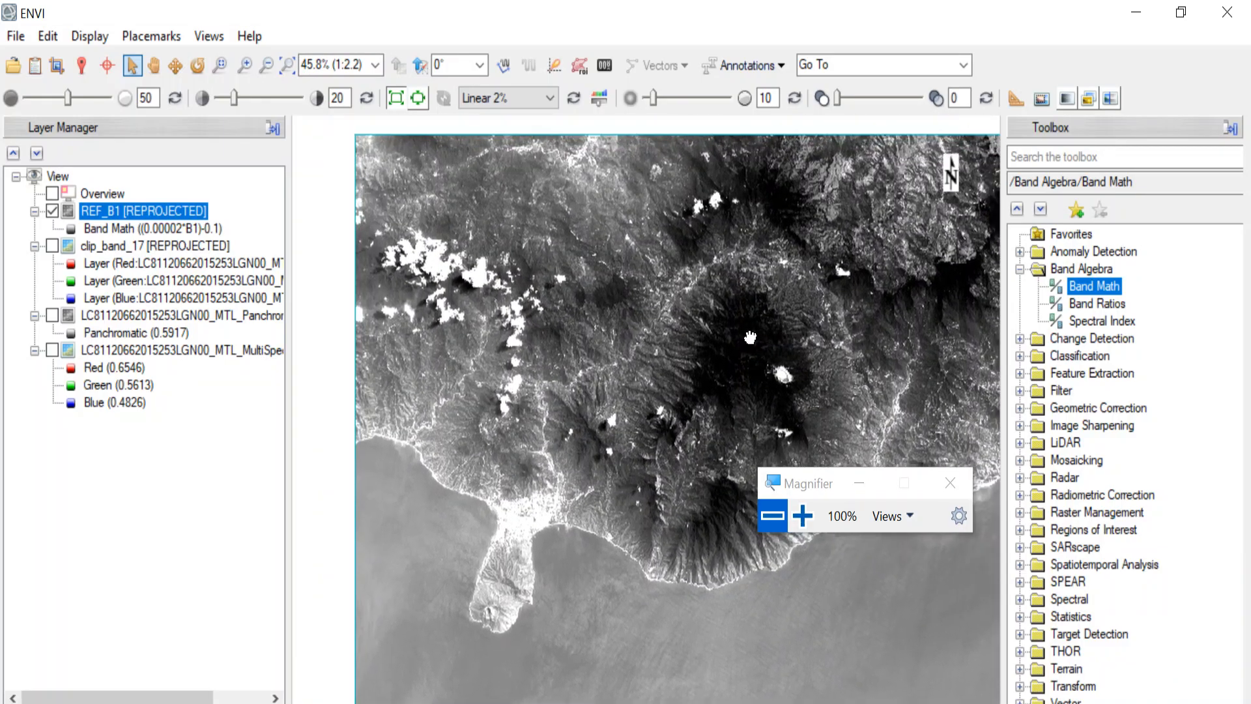
scroll(796, 377, up, 2)
scroll(795, 368, down, 3)
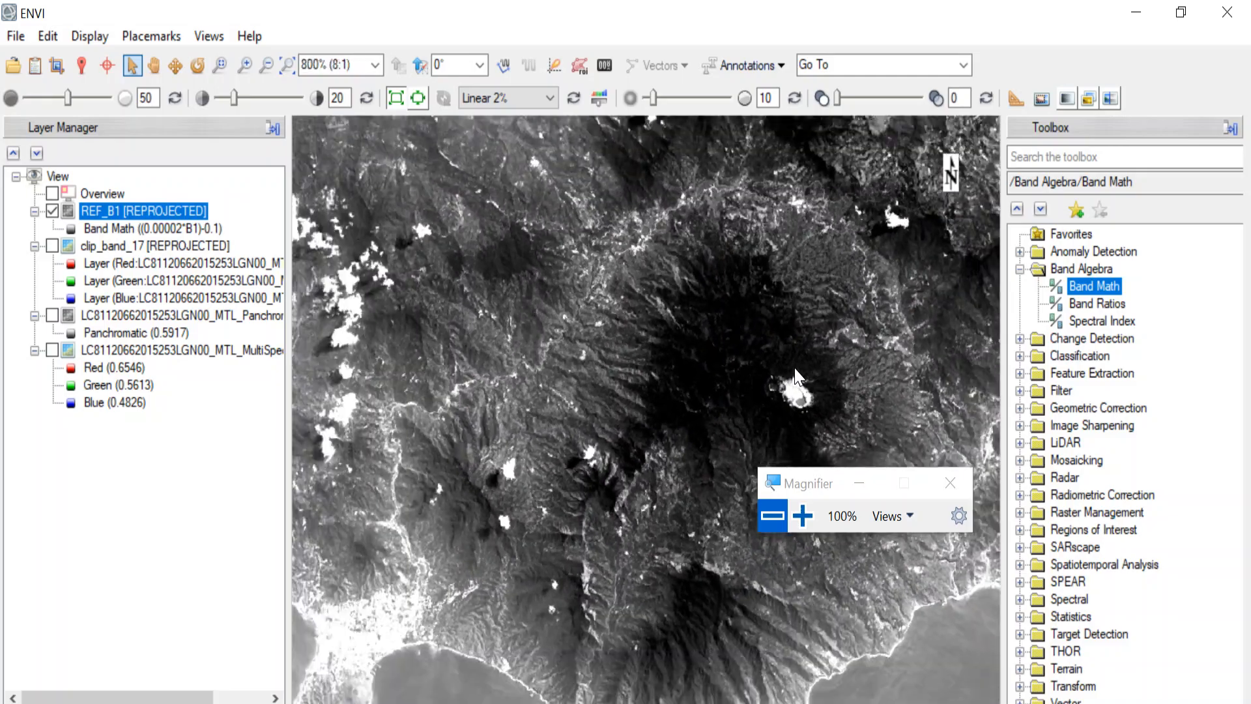
drag(794, 355, 739, 346)
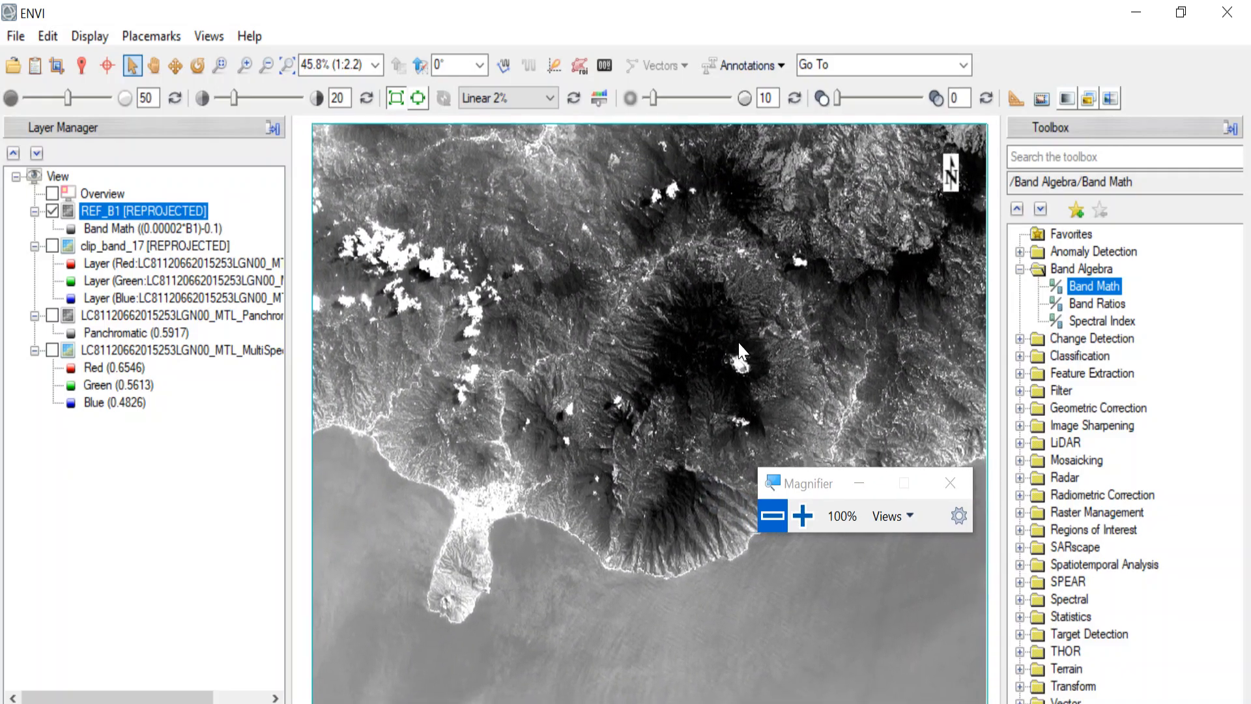
scroll(740, 349, up, 4)
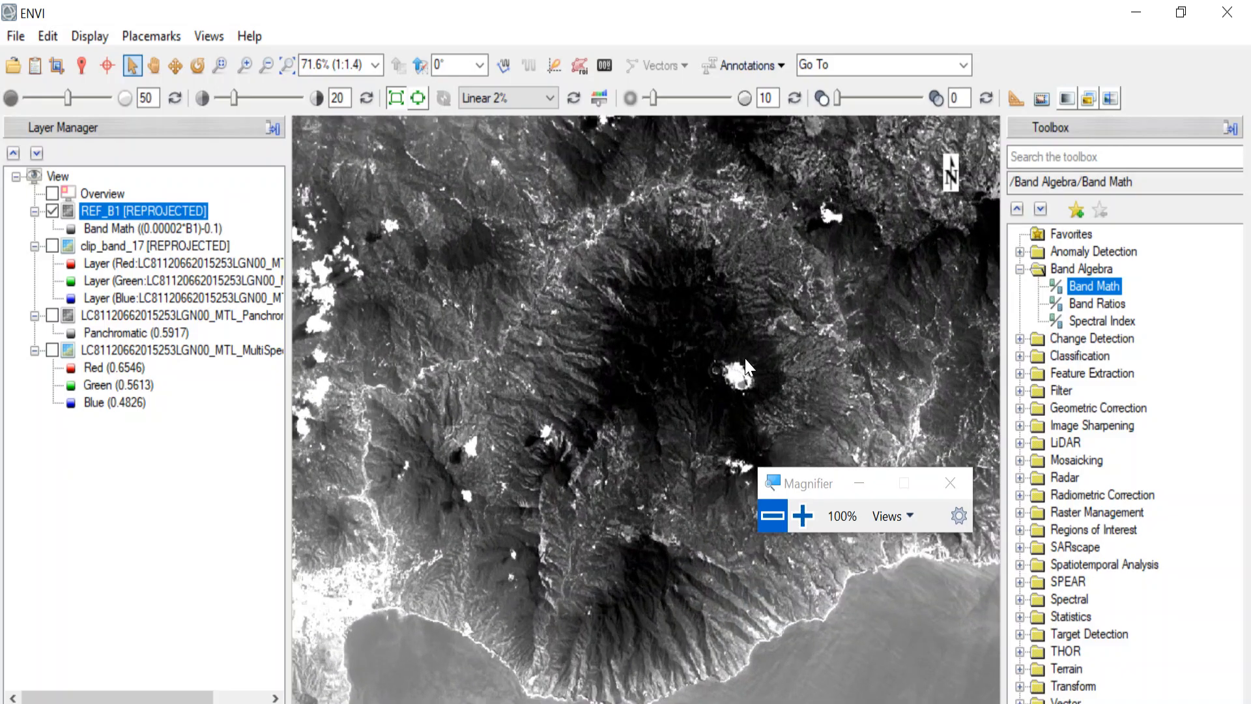
scroll(745, 378, down, 5)
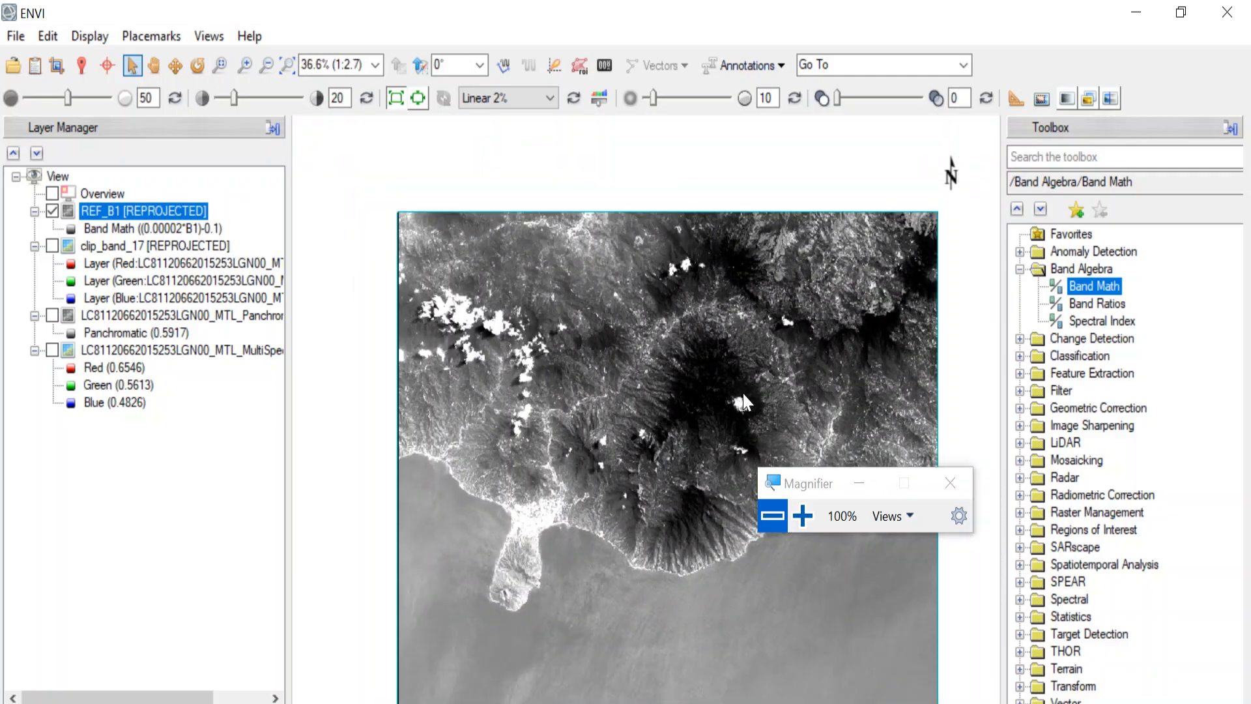
drag(743, 395, 742, 330)
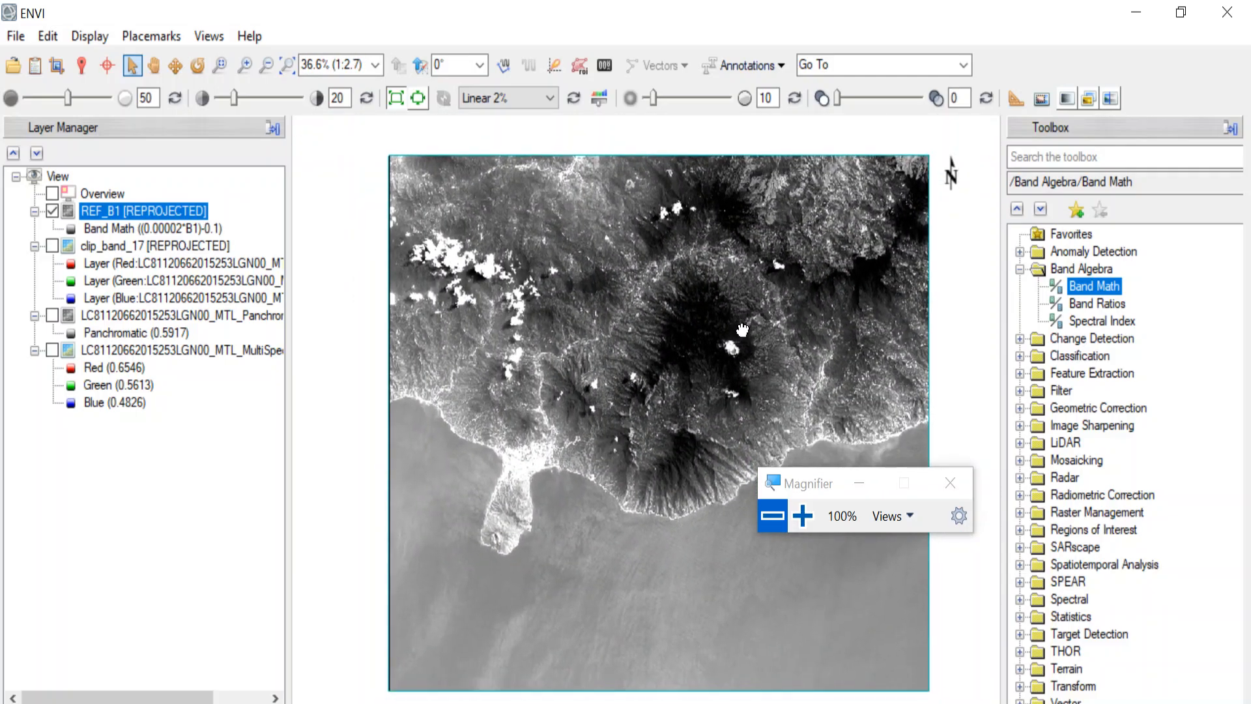
scroll(722, 366, up, 2)
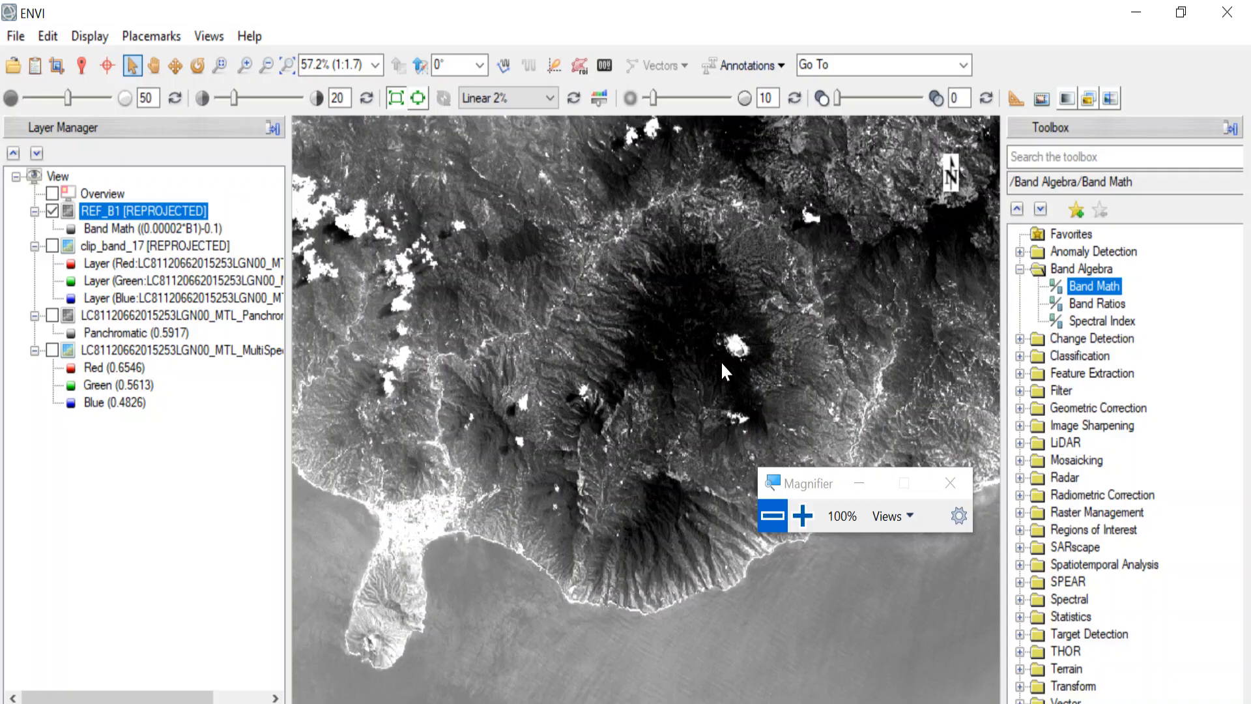
scroll(721, 361, up, 2)
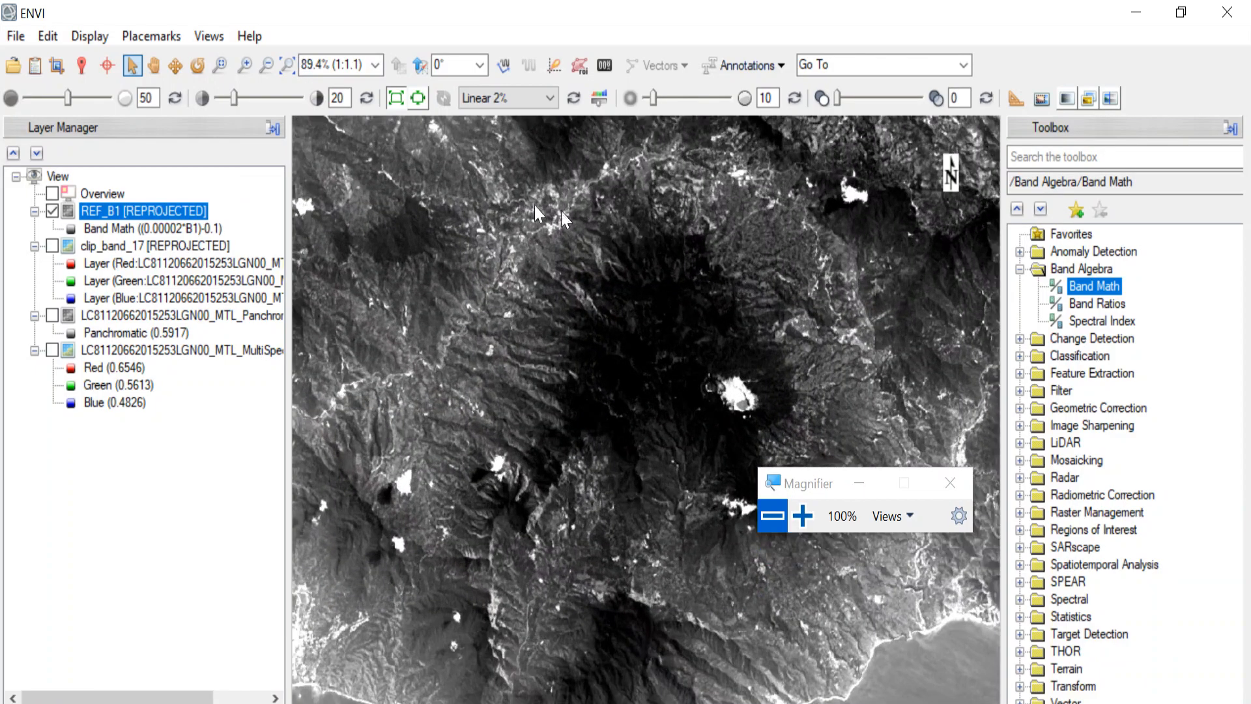
click(52, 247)
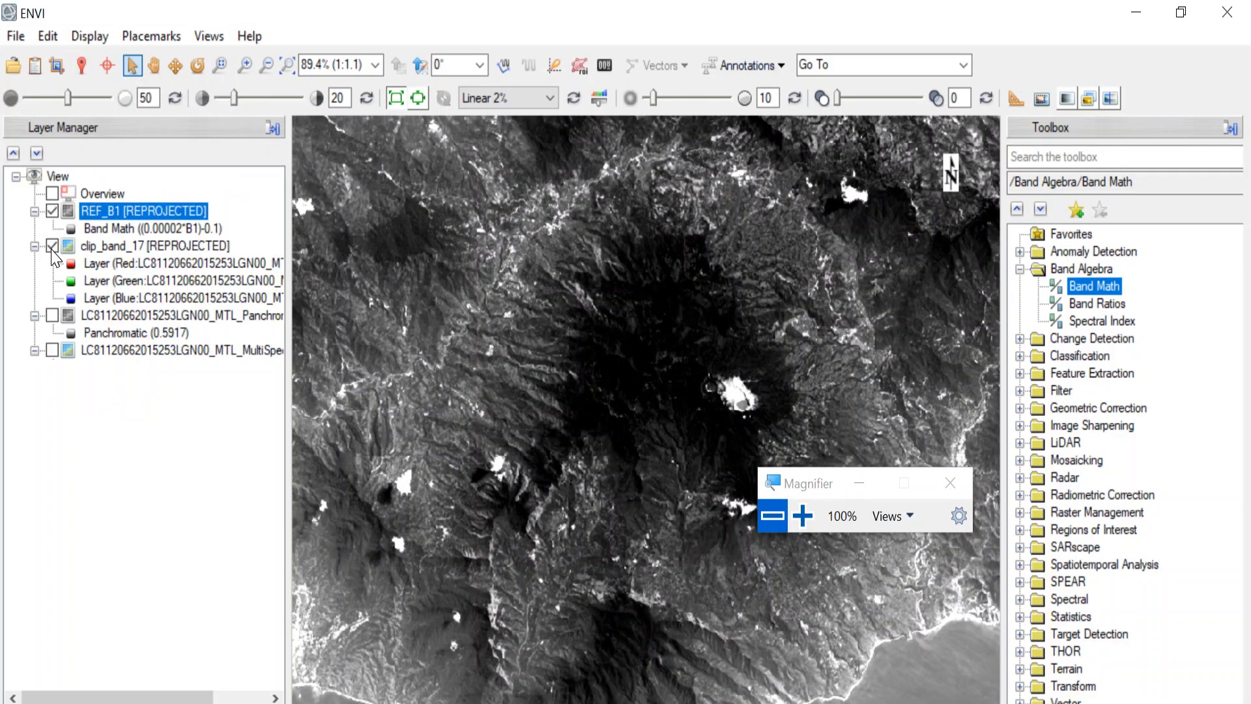
click(52, 248)
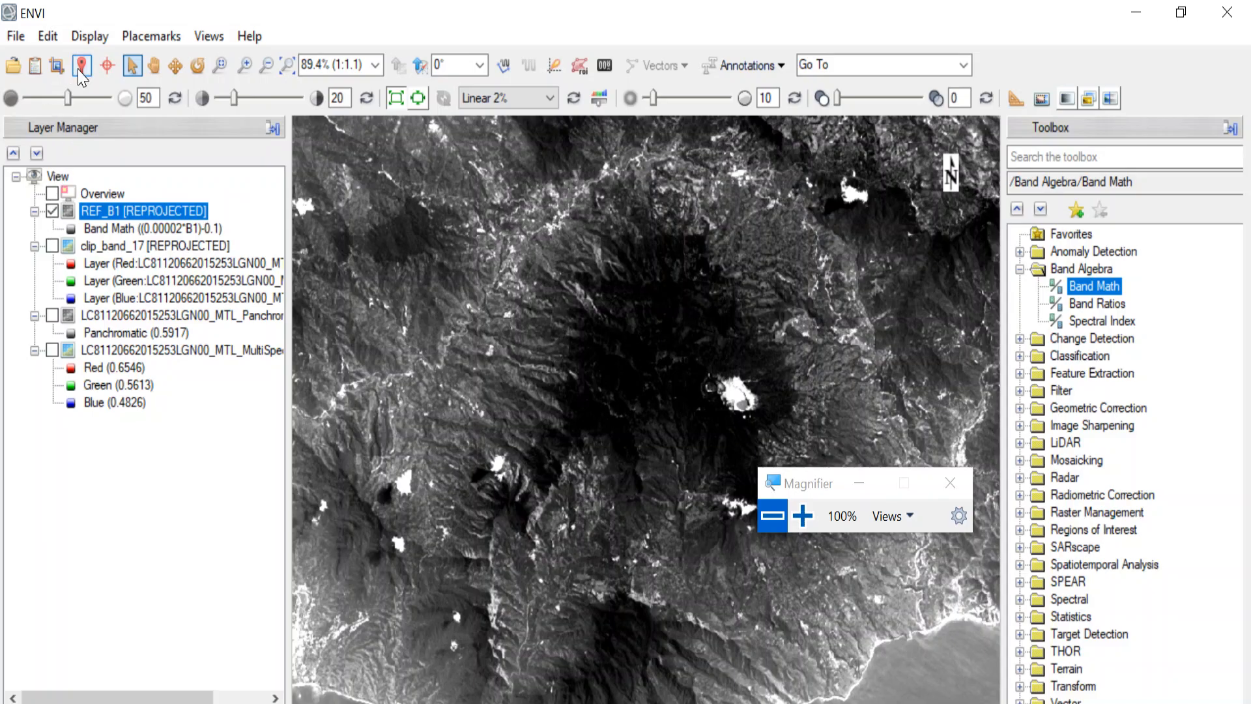
- Display the cursor values and place their window clear of the upper image area to read REF_B1 pixel values
click(80, 67)
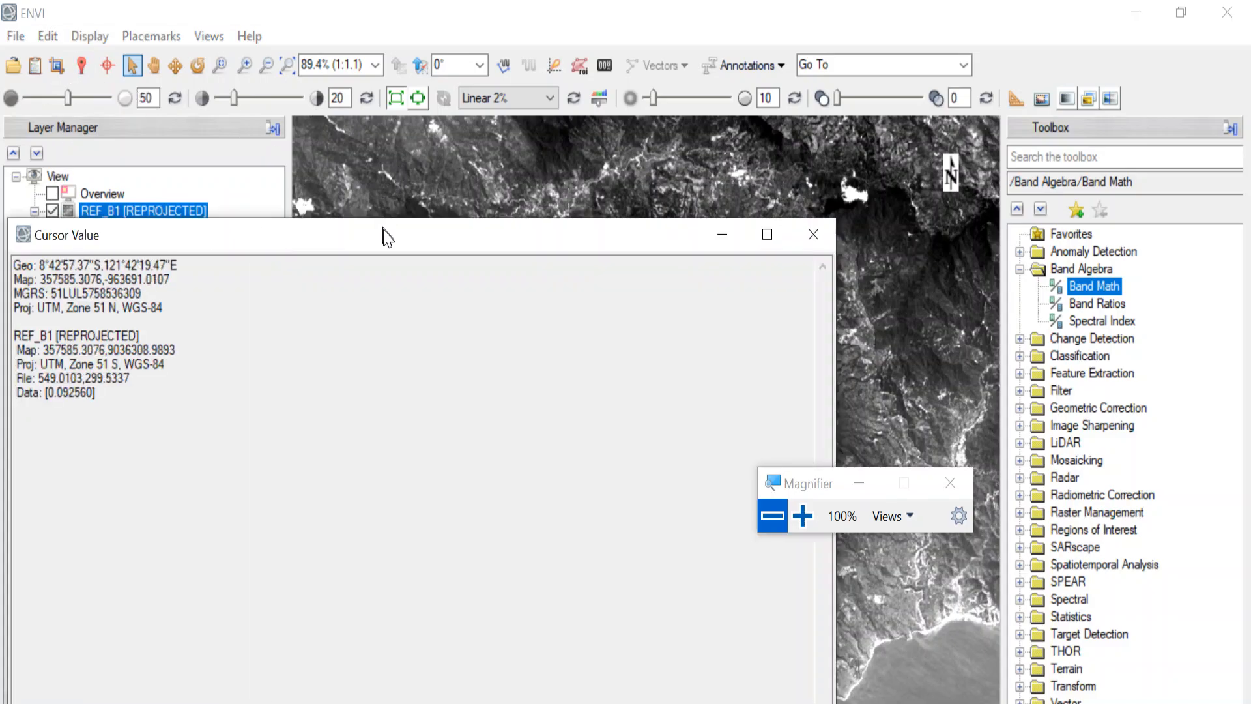
drag(383, 234, 675, 541)
drag(546, 543, 709, 391)
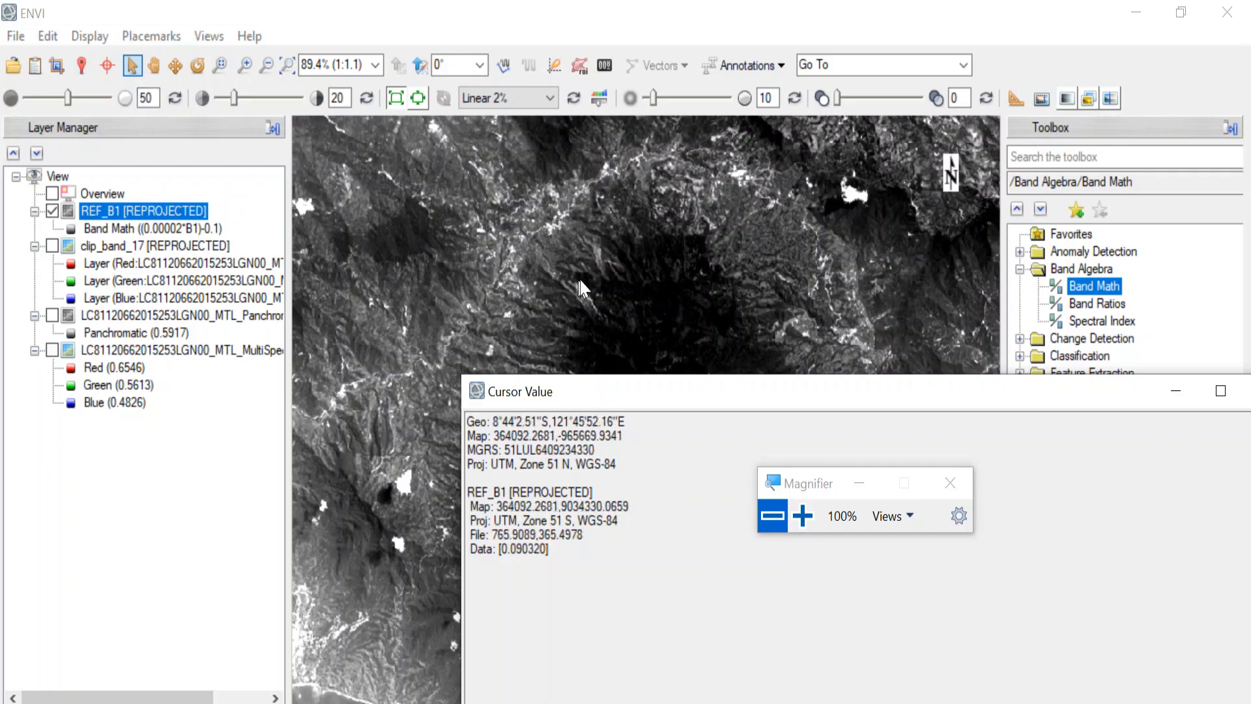
- Read the cursor values of the REF_B1 raster over the dark volcano area
drag(550, 547, 469, 548)
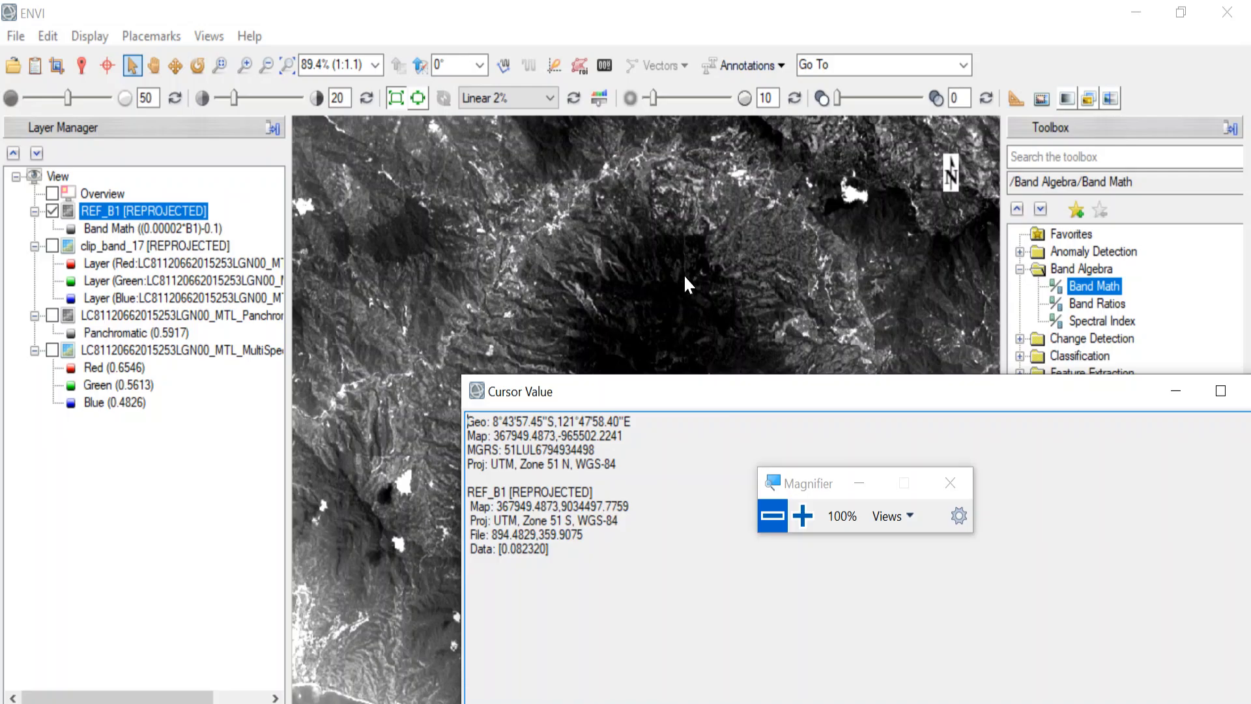
click(647, 291)
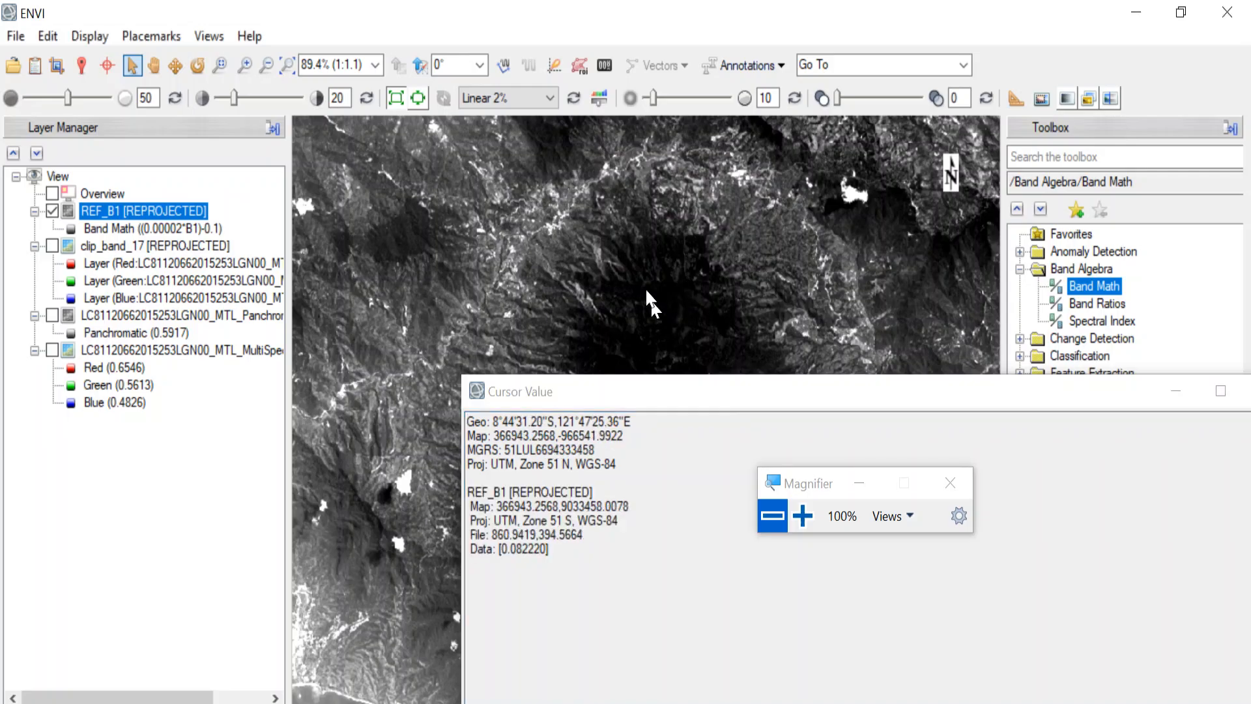
drag(623, 263, 583, 184)
scroll(593, 209, down, 3)
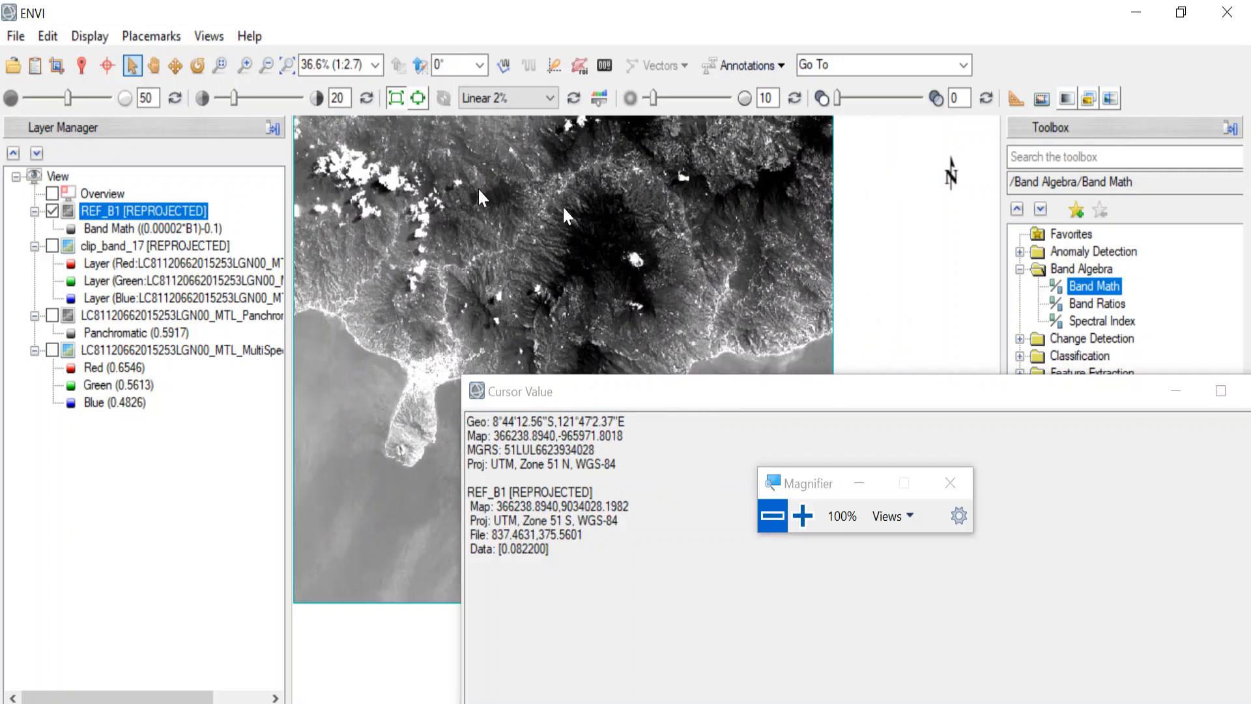
- Load the Coastal aerosol band of clip_band_17 as a grayscale layer in the current view and dismiss the Data Manager
click(30, 70)
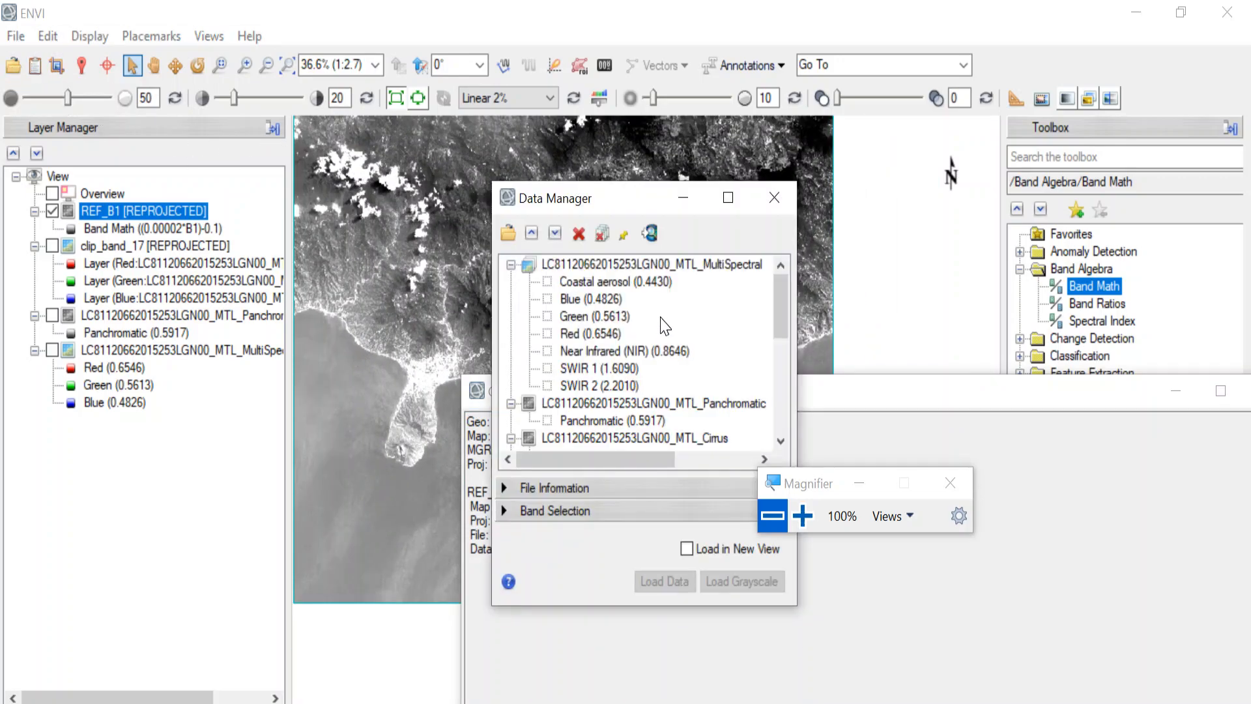
scroll(660, 318, down, 2)
scroll(659, 318, down, 3)
scroll(655, 306, up, 5)
scroll(632, 287, down, 5)
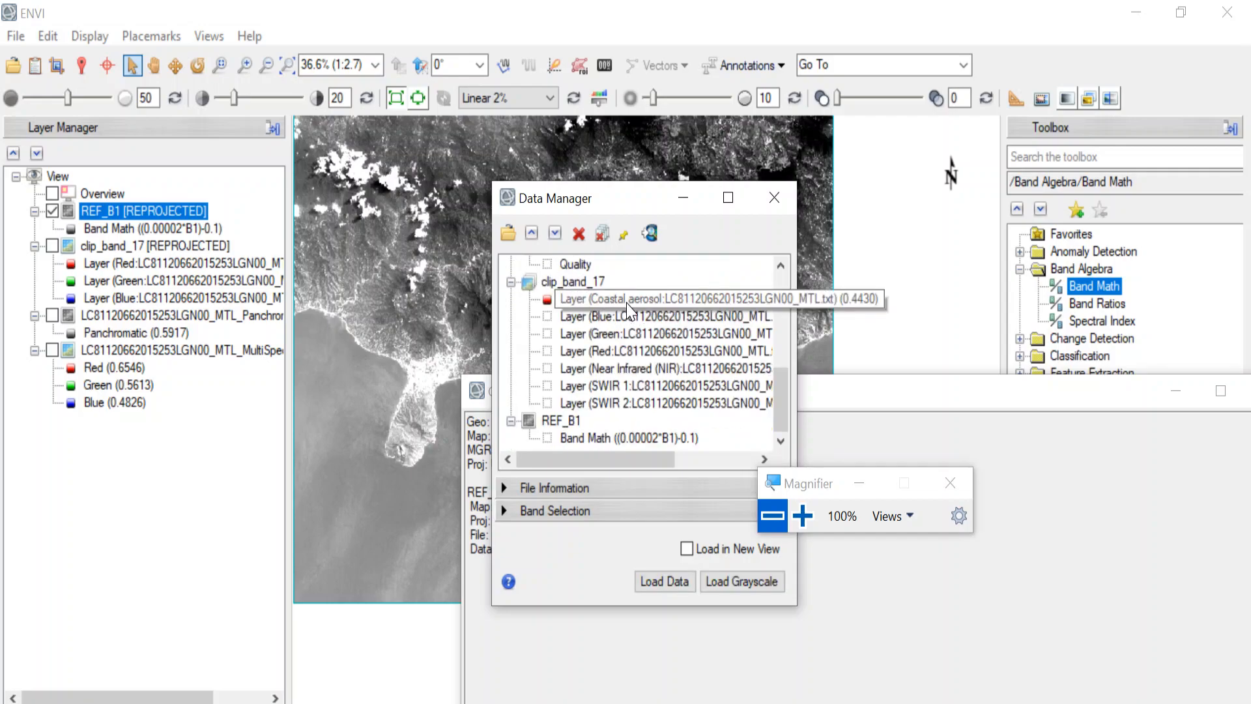
click(613, 301)
click(584, 300)
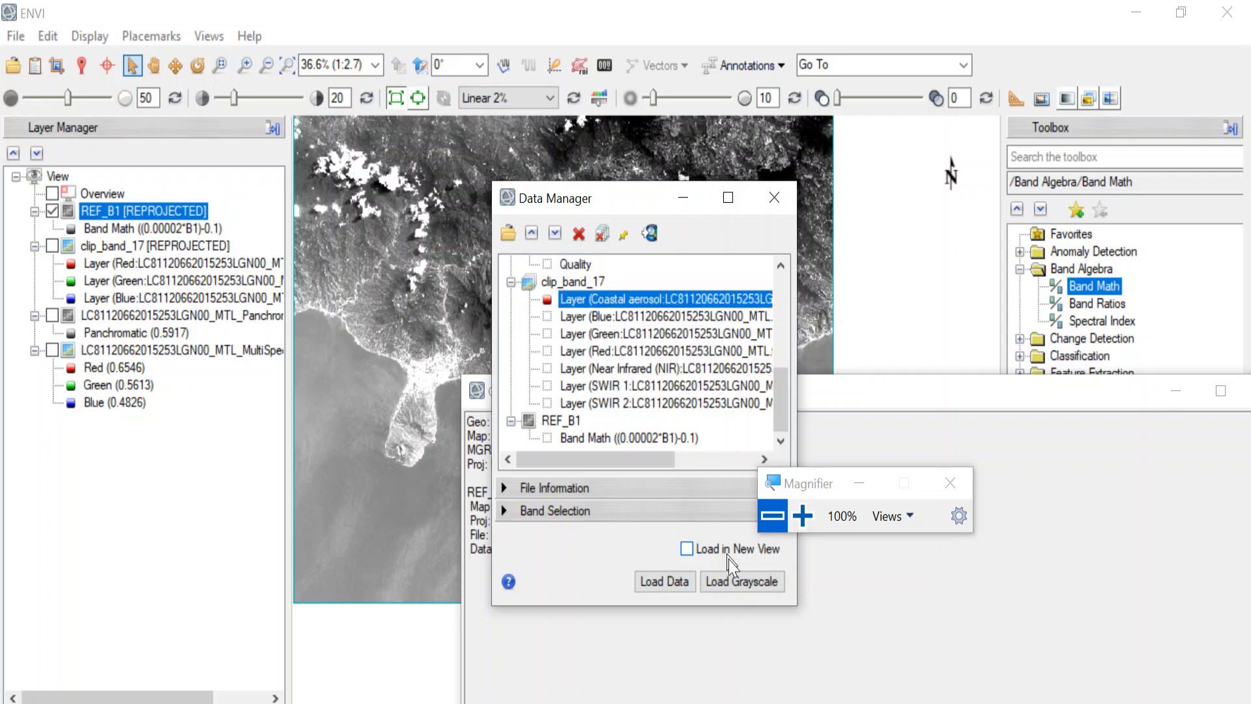
click(733, 581)
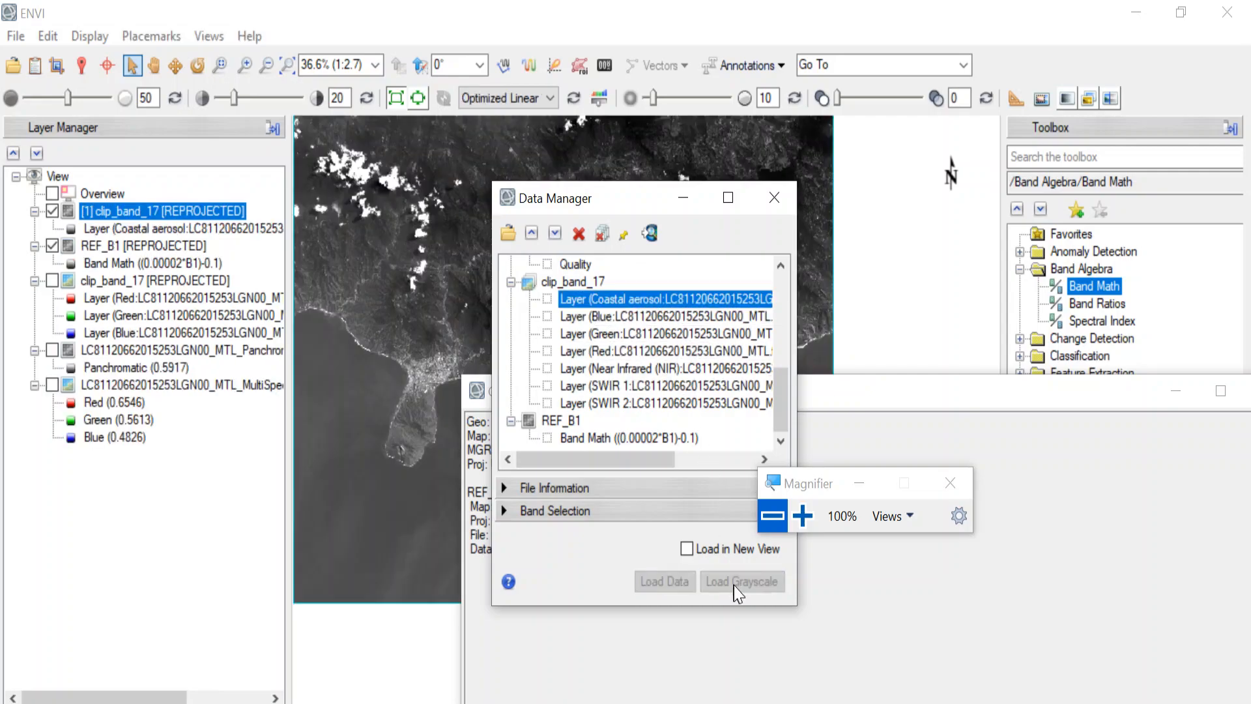
click(683, 200)
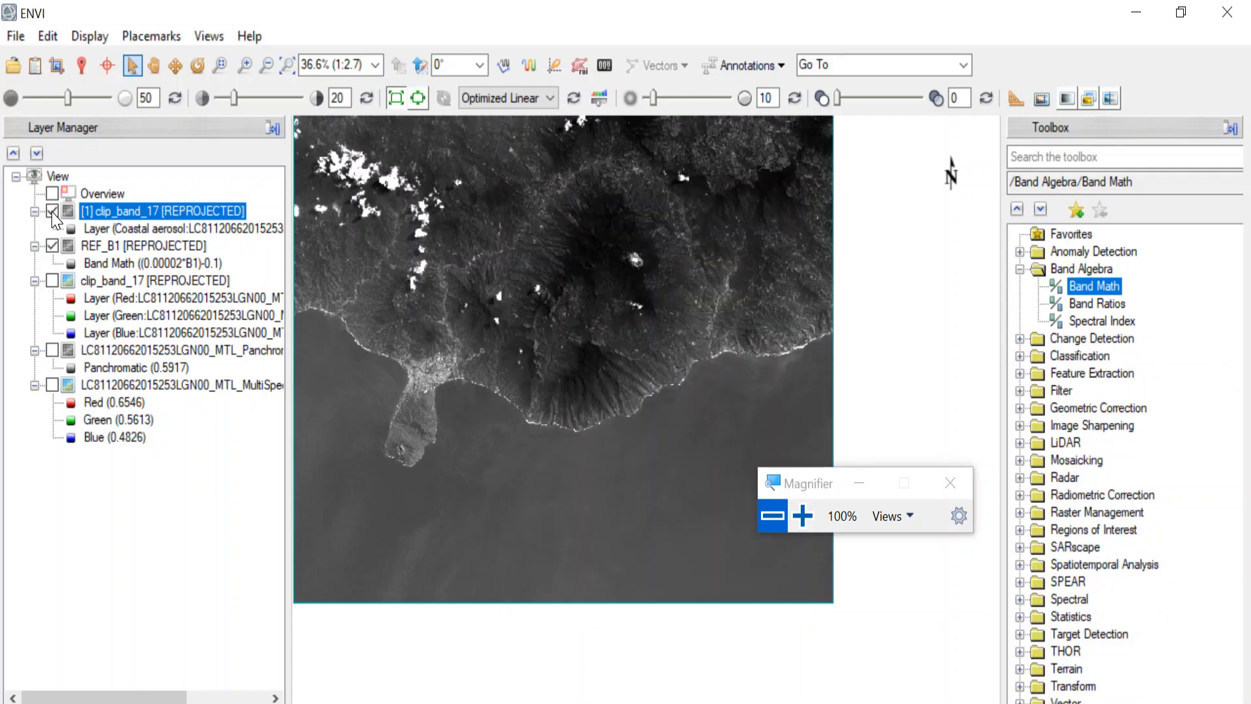
- Toggle the visibility of the clip_band_17 coastal aerosol layer to compare it with REF_B1 beneath it
click(52, 212)
click(53, 212)
click(53, 212)
click(52, 212)
click(52, 212)
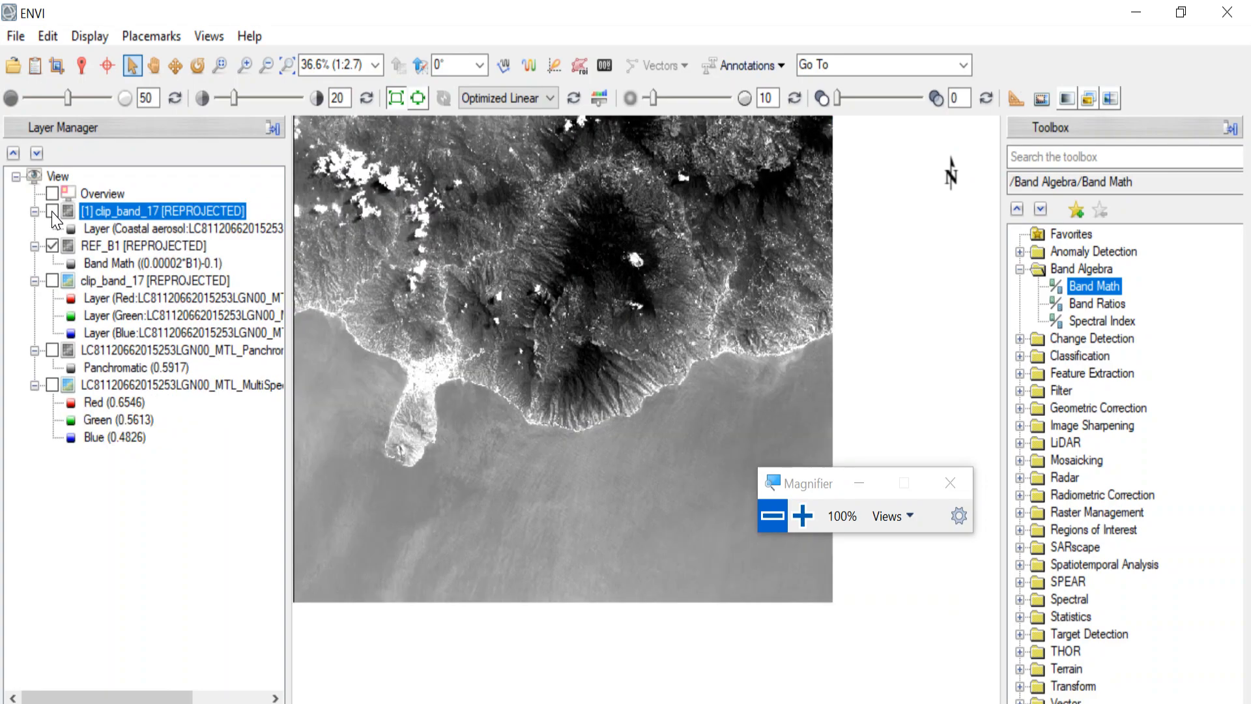
click(52, 212)
- Compare the cursor values of the clip_band_17 coastal aerosol layer and REF_B1 over dark terrain and bright clouds
drag(674, 232, 662, 431)
scroll(524, 505, up, 3)
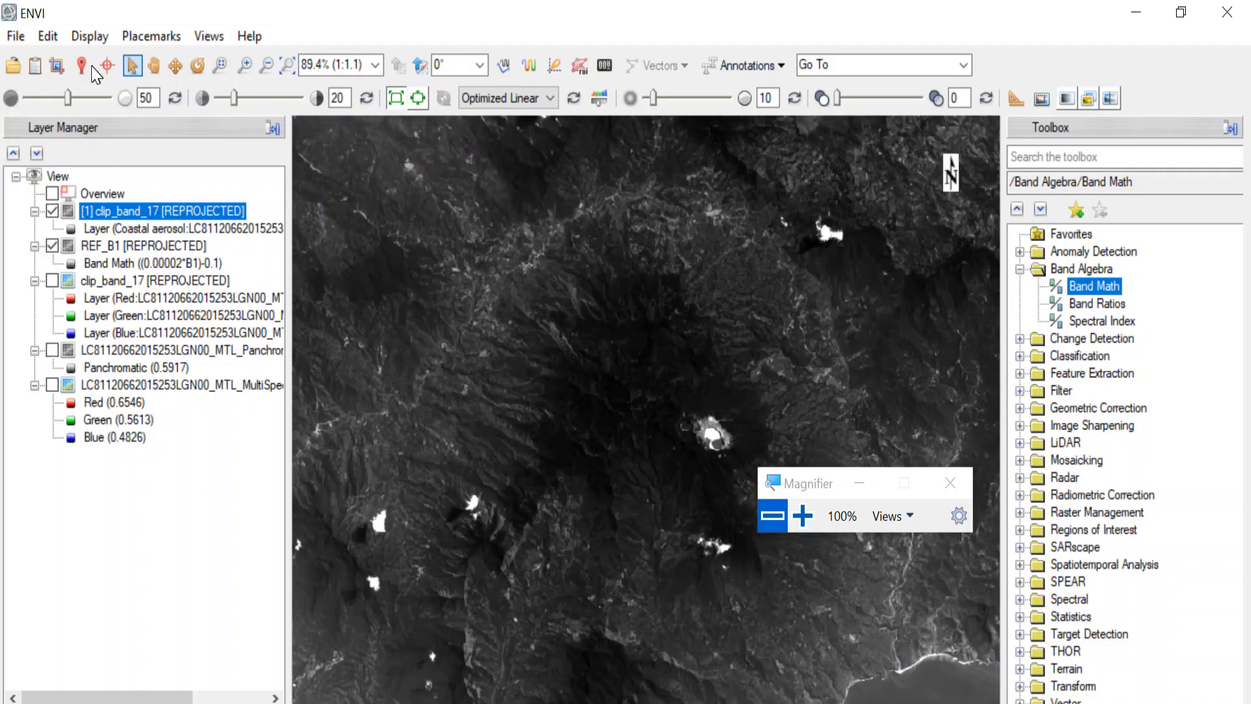
click(81, 65)
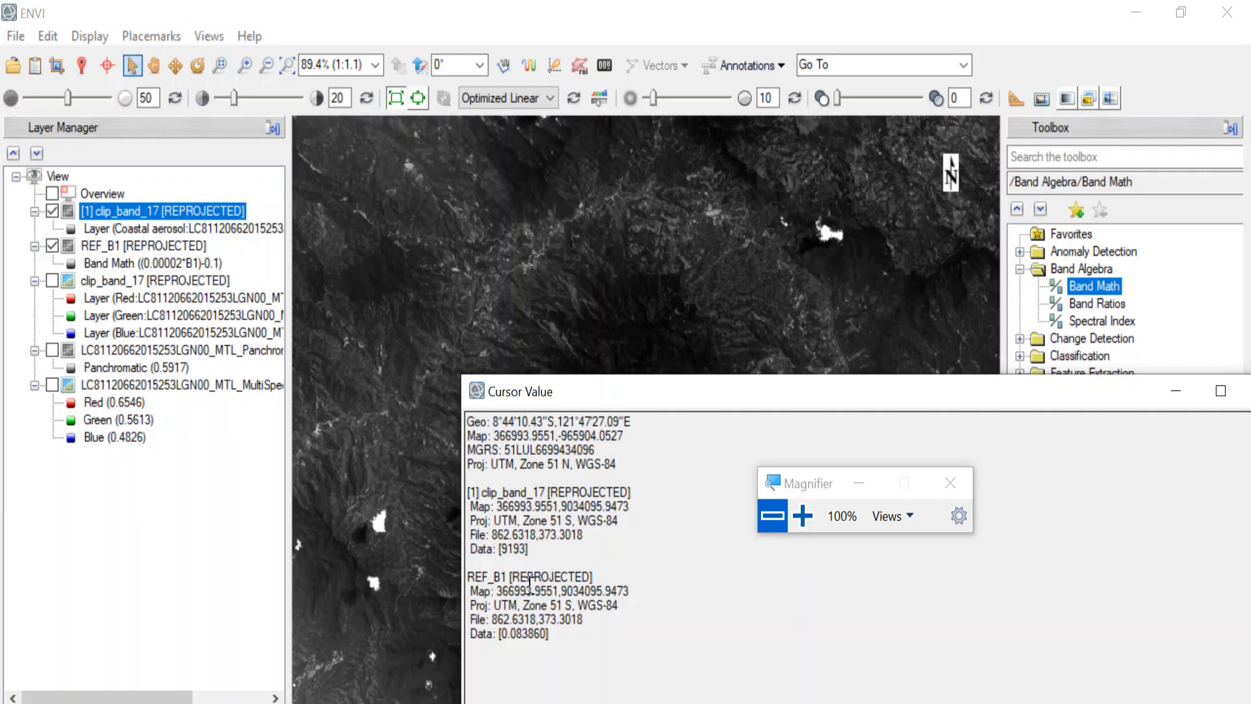
scroll(801, 204, up, 5)
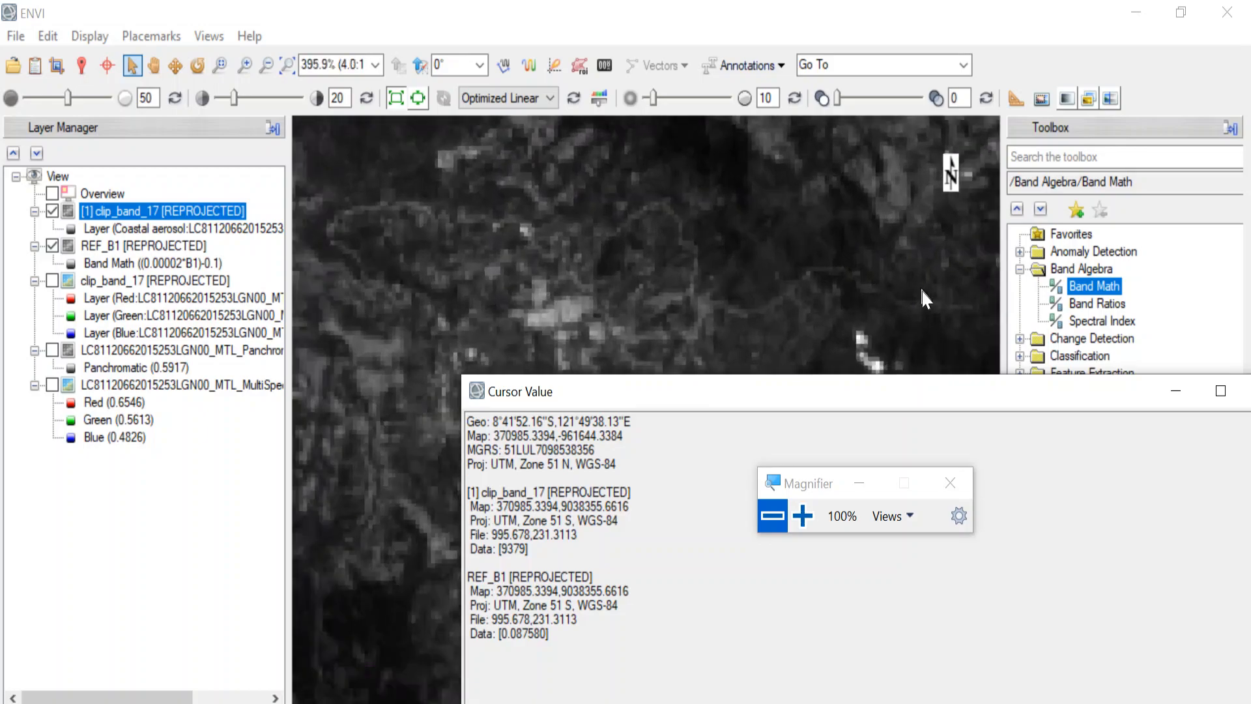
scroll(925, 300, up, 2)
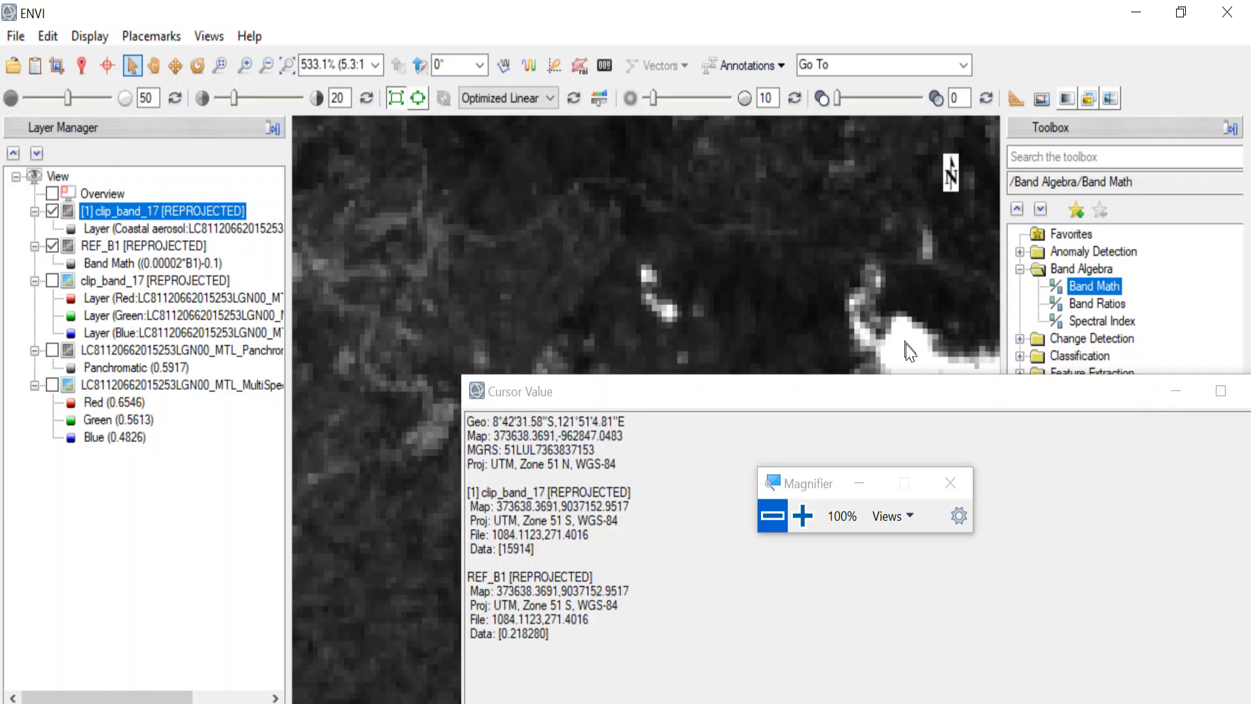
drag(939, 368, 816, 241)
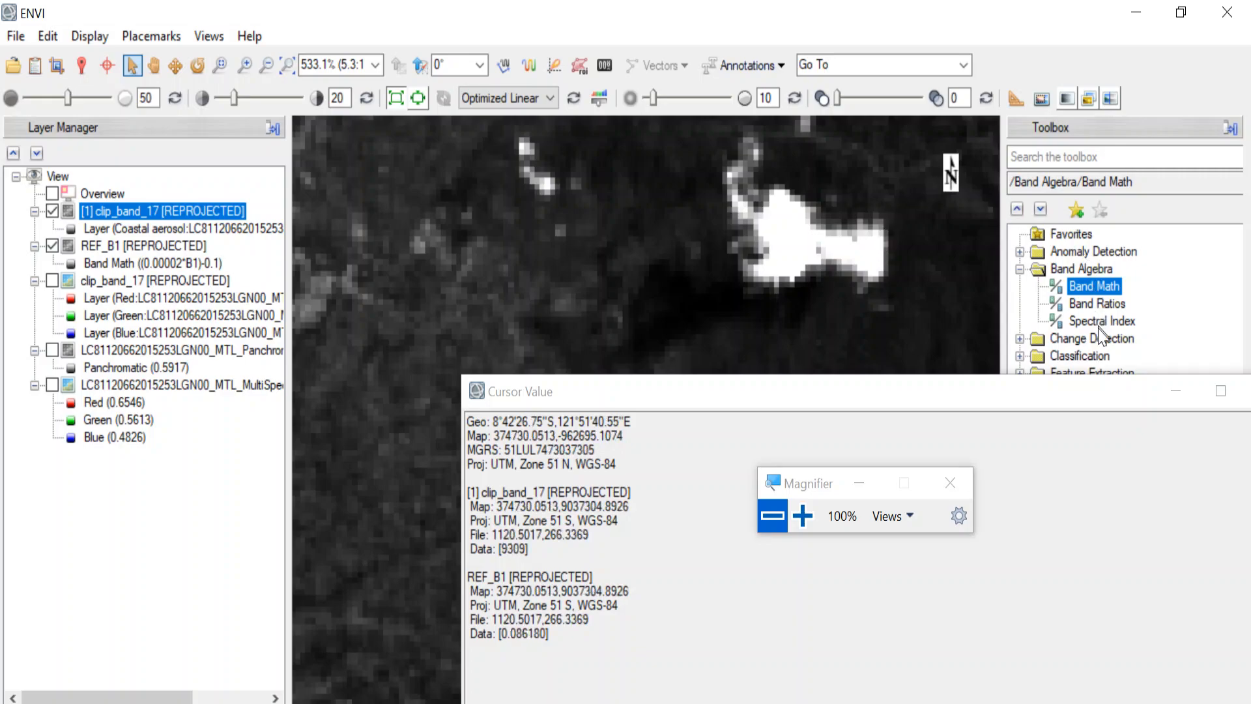
drag(1108, 397, 947, 405)
click(1088, 393)
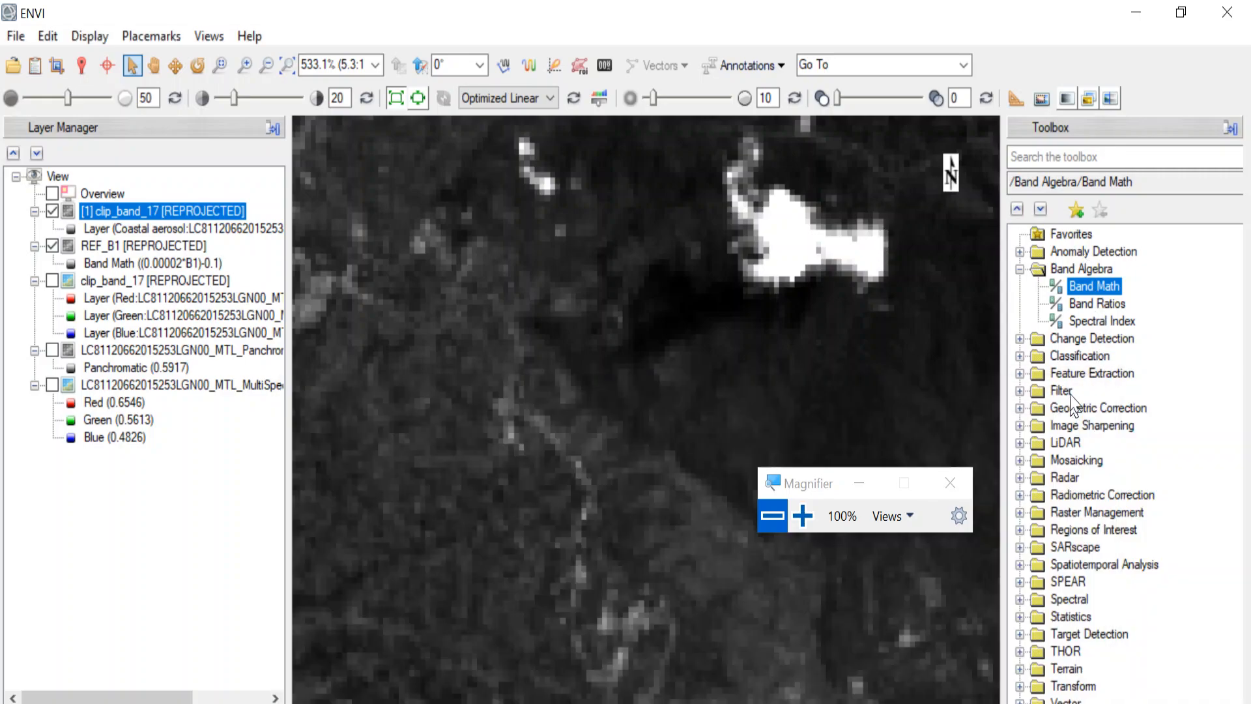
- Add the Band Math expression (0.00002*B2)-0.1 to the expression list by adapting the existing B1 expression
double_click(1087, 288)
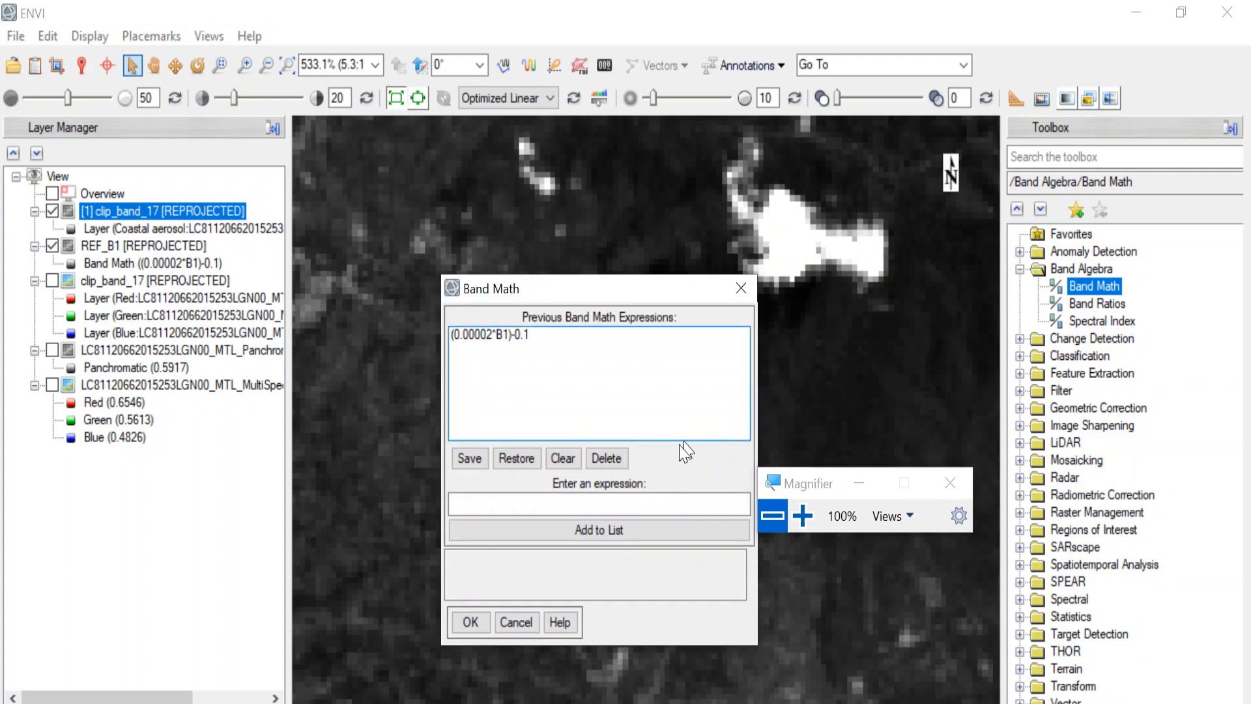
click(515, 335)
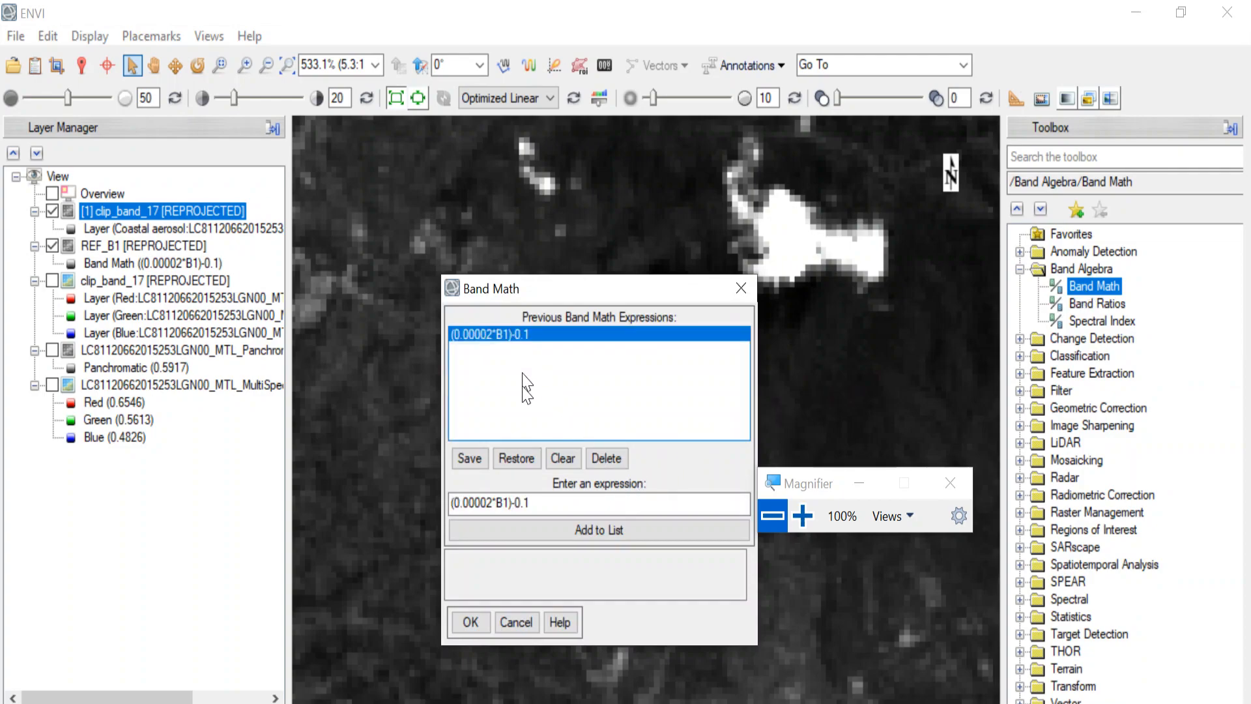
click(509, 503)
key(BackSpace)
text(2)
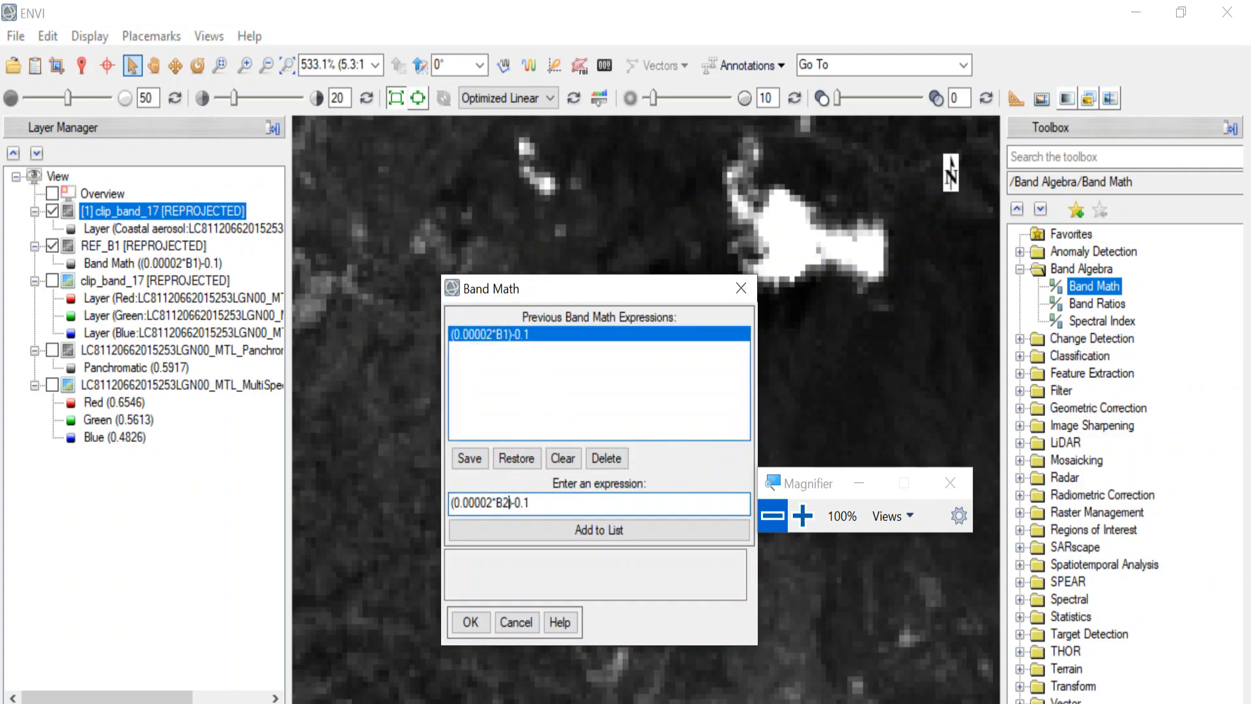
click(616, 529)
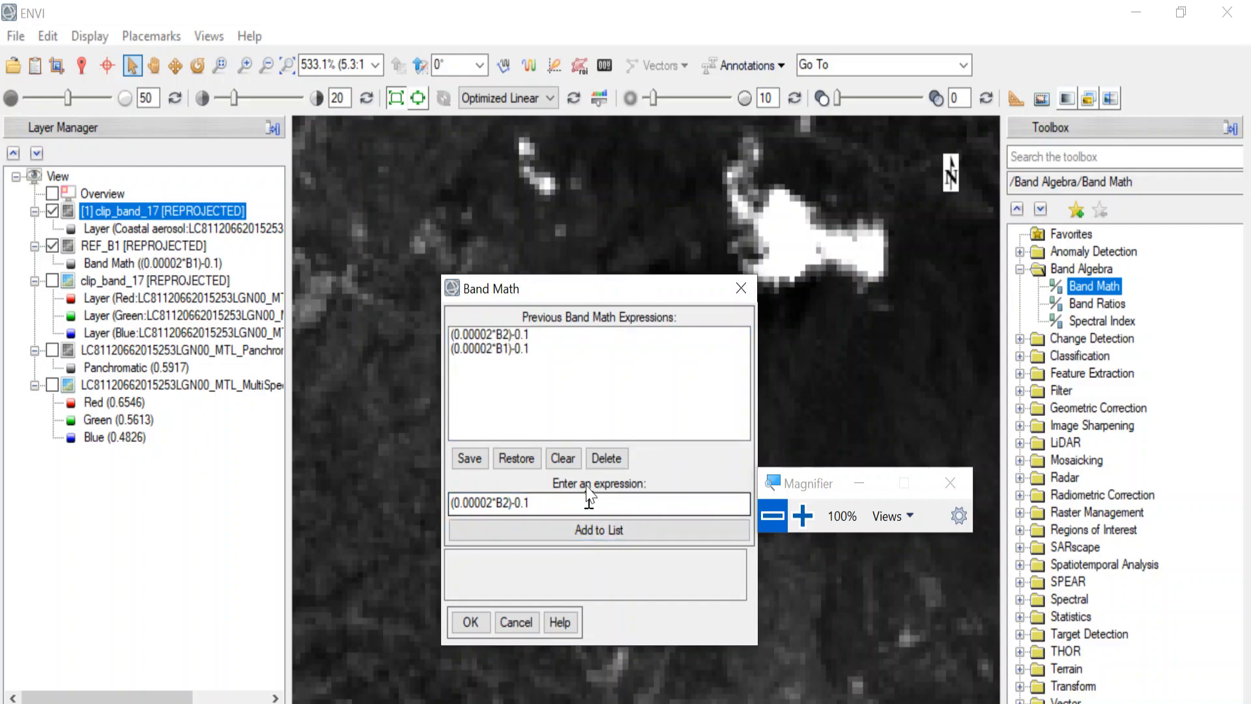
click(548, 335)
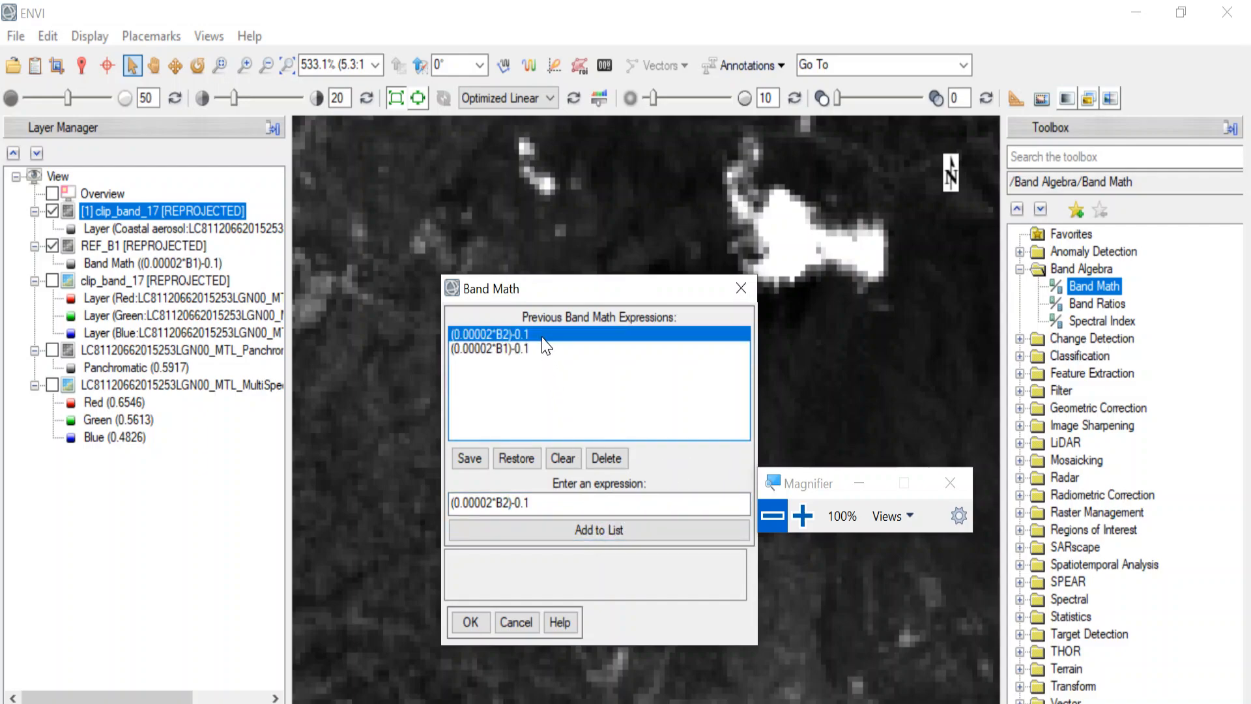
click(471, 622)
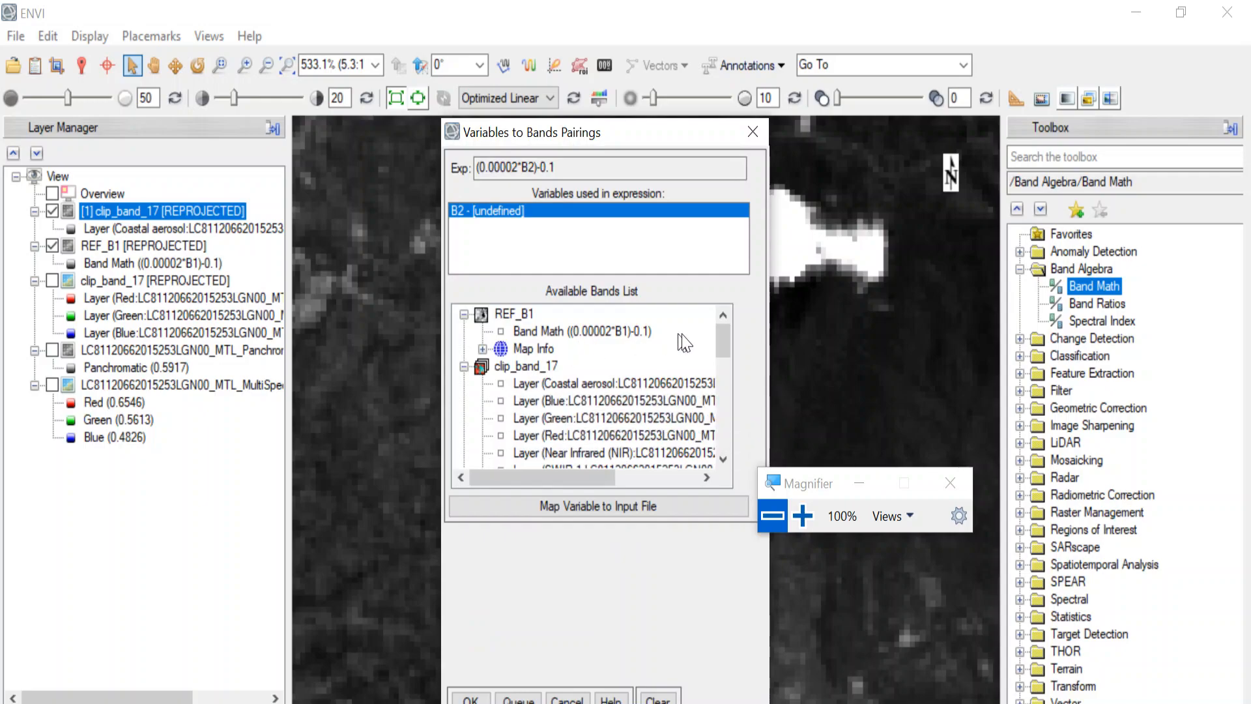
mouse_move(721, 345)
mouse_down()
mouse_move(721, 413)
mouse_move(725, 331)
mouse_move(721, 344)
mouse_up()
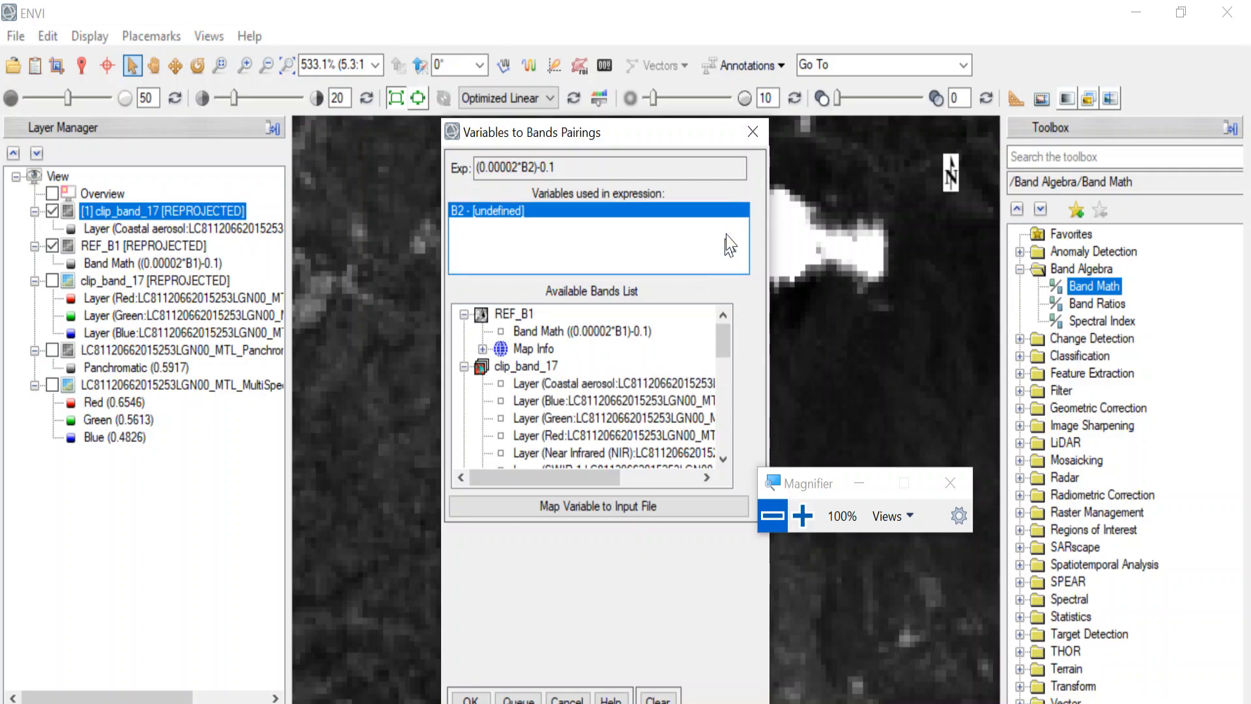
click(753, 135)
- Run Band Math with (0.00002*B2)-0.1 and map B2 to the Blue band of clip_band_17
double_click(1082, 287)
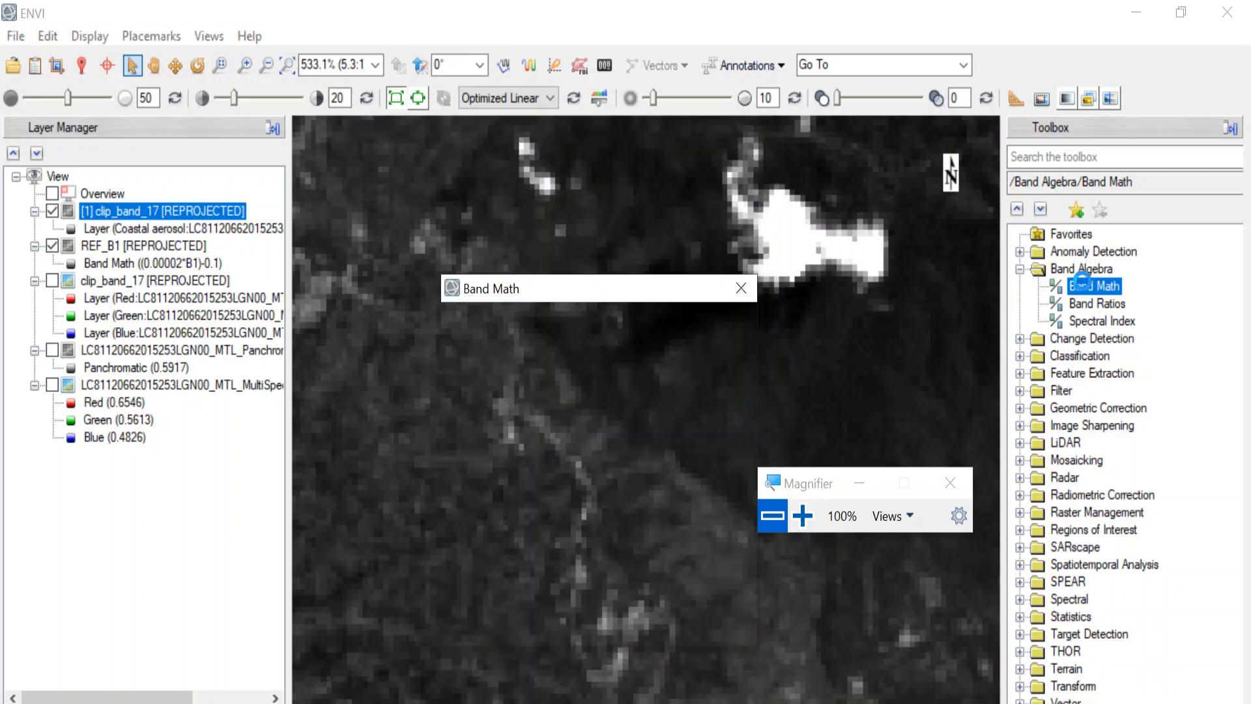
click(516, 341)
click(472, 622)
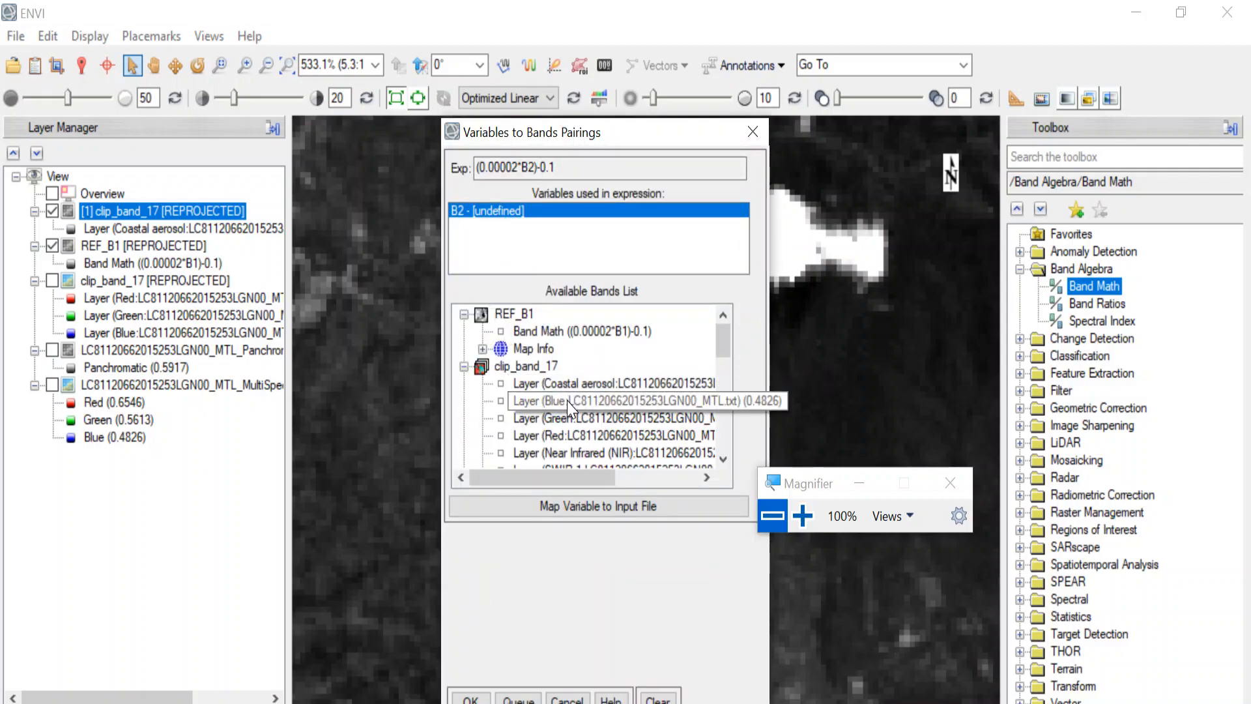
click(569, 401)
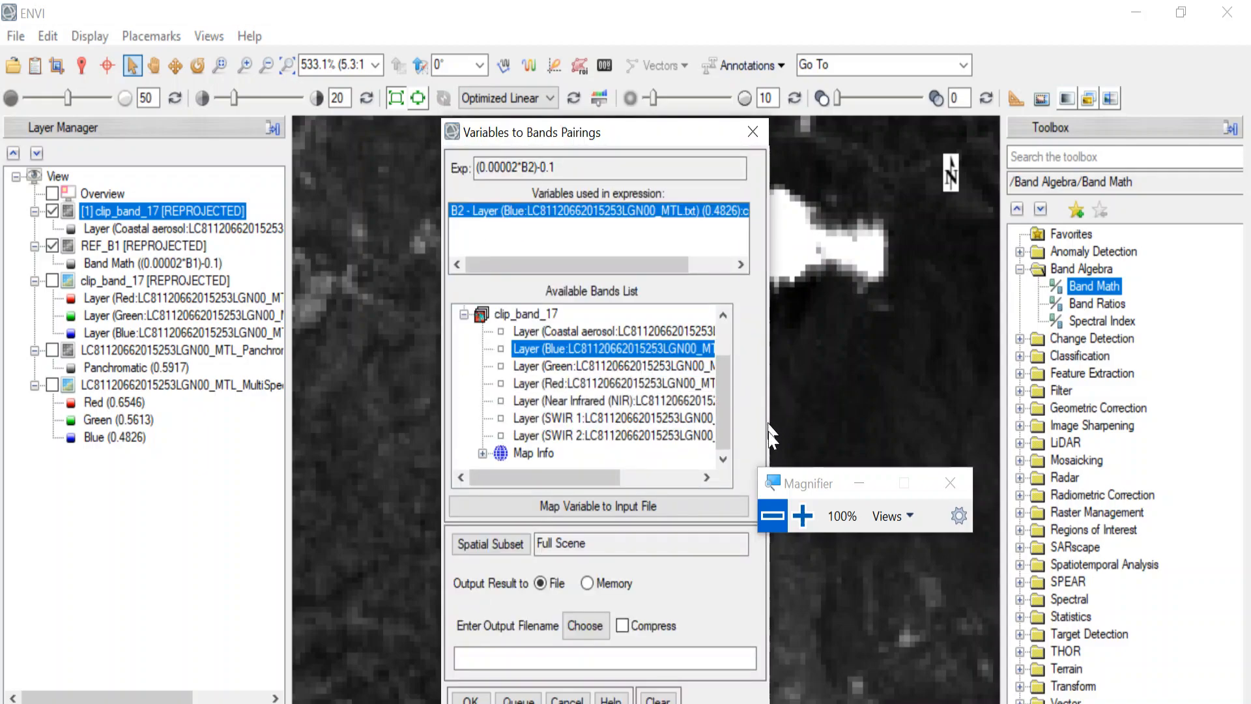
click(585, 624)
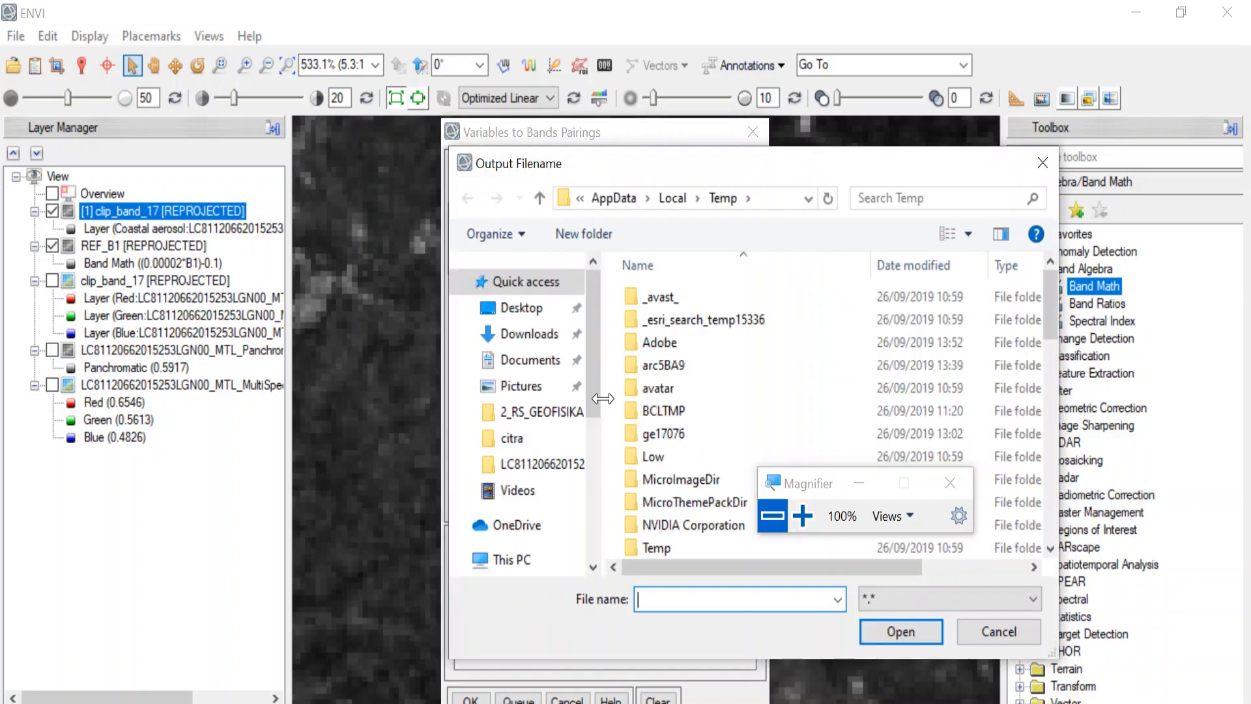
scroll(574, 521, down, 1)
scroll(560, 485, down, 3)
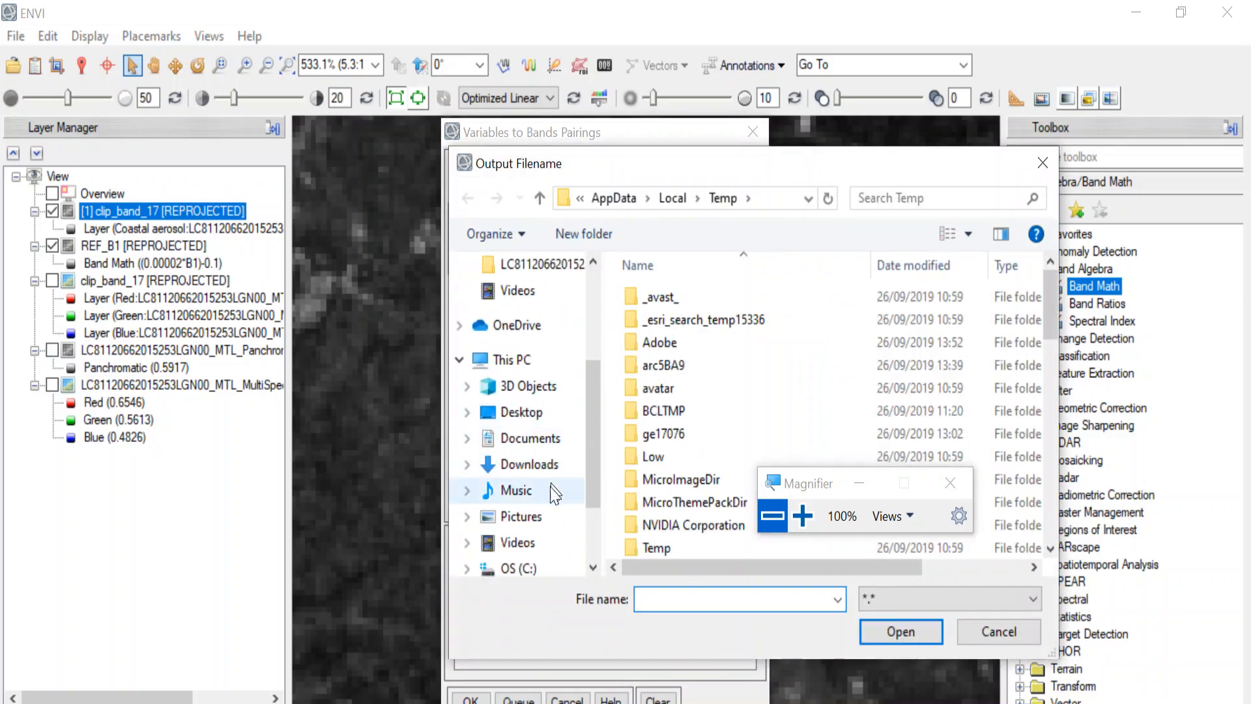
click(526, 543)
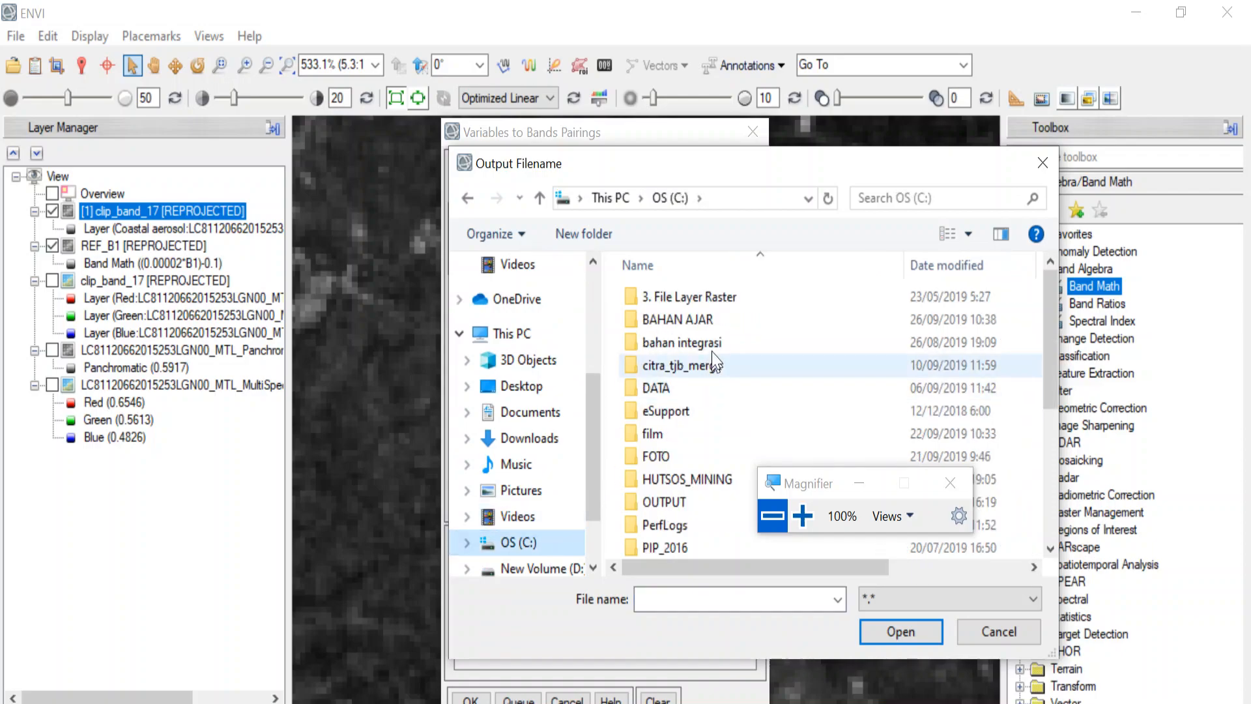
double_click(713, 321)
double_click(712, 341)
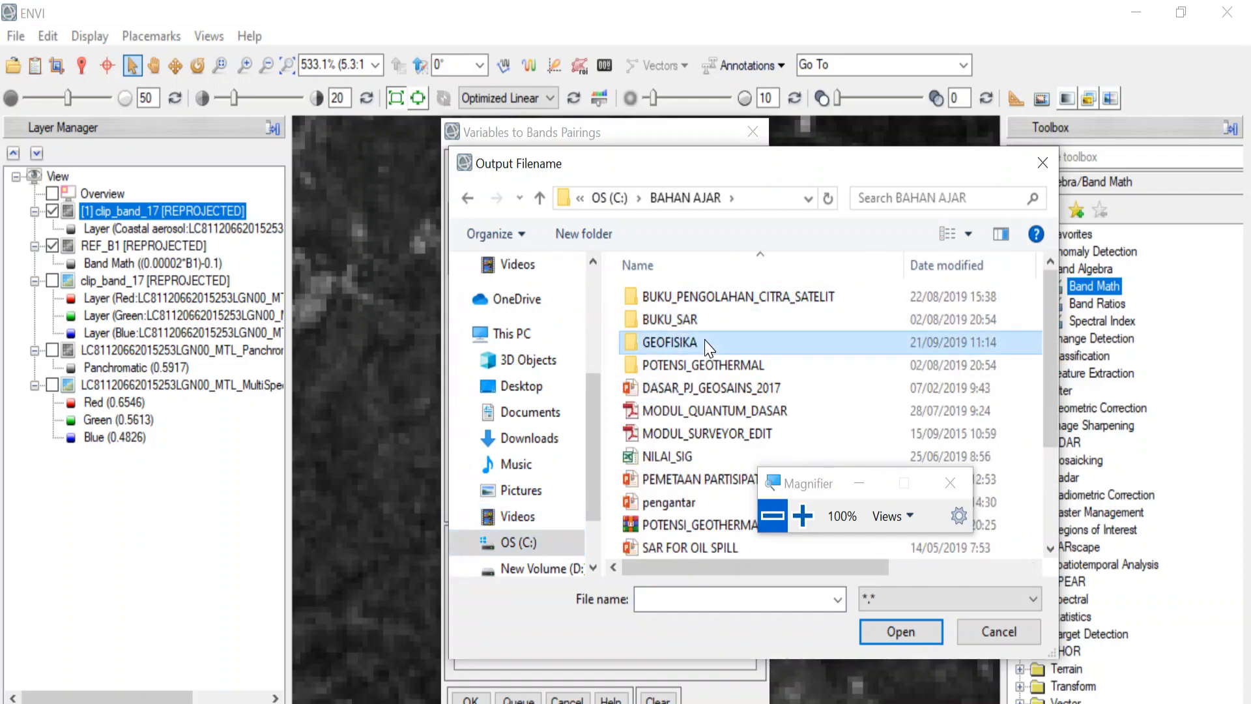
double_click(715, 319)
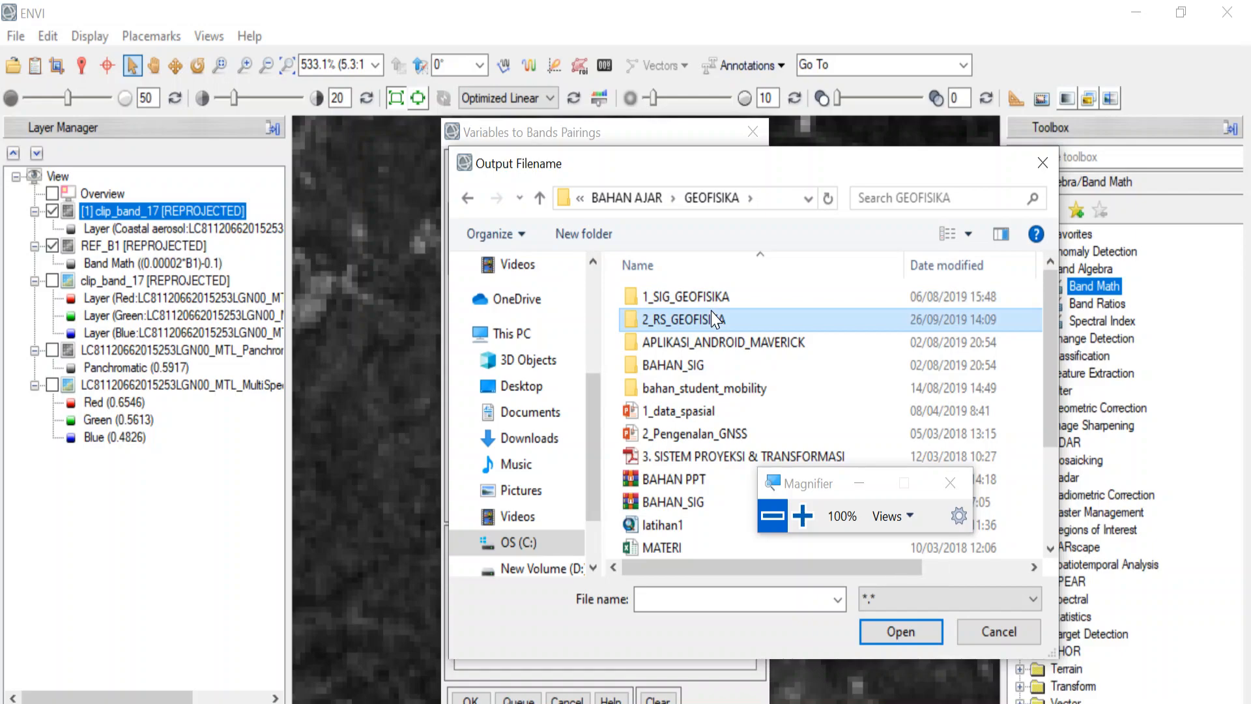
double_click(715, 303)
double_click(714, 297)
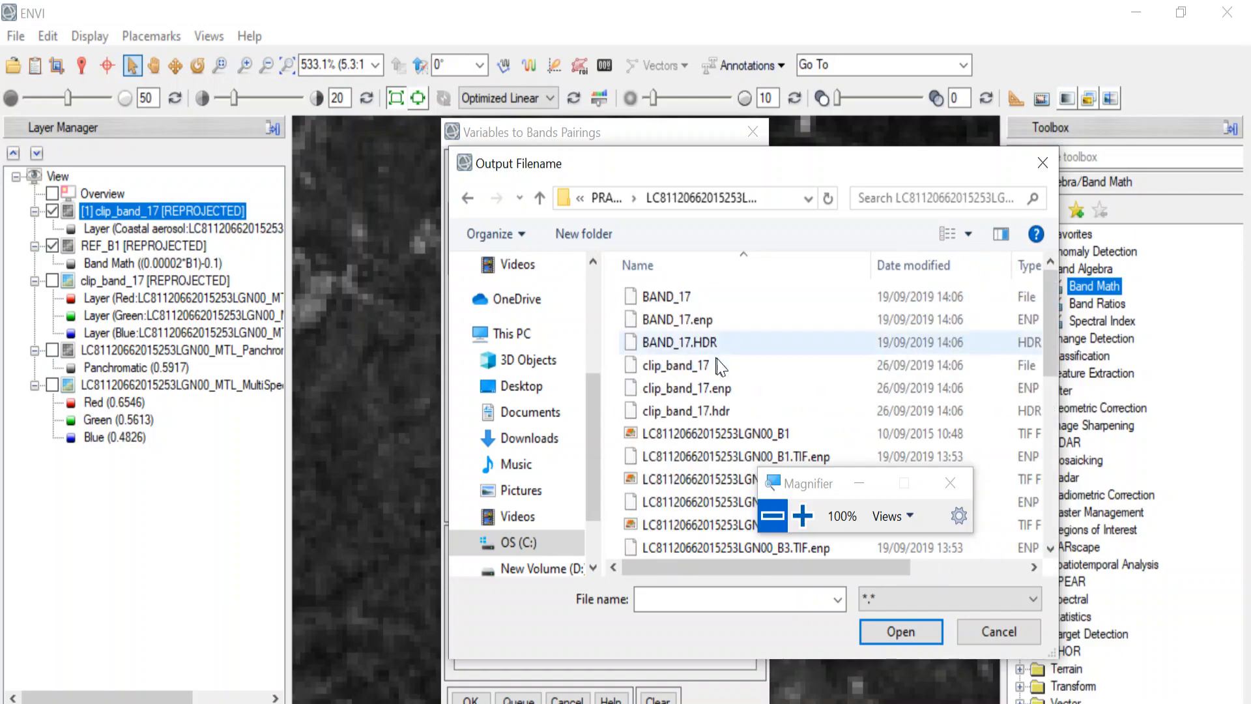
- Name the Band Math output file REF_B2, based on the existing REF_B1 file name, and accept it
scroll(717, 346, down, 5)
scroll(717, 345, up, 5)
scroll(720, 359, down, 5)
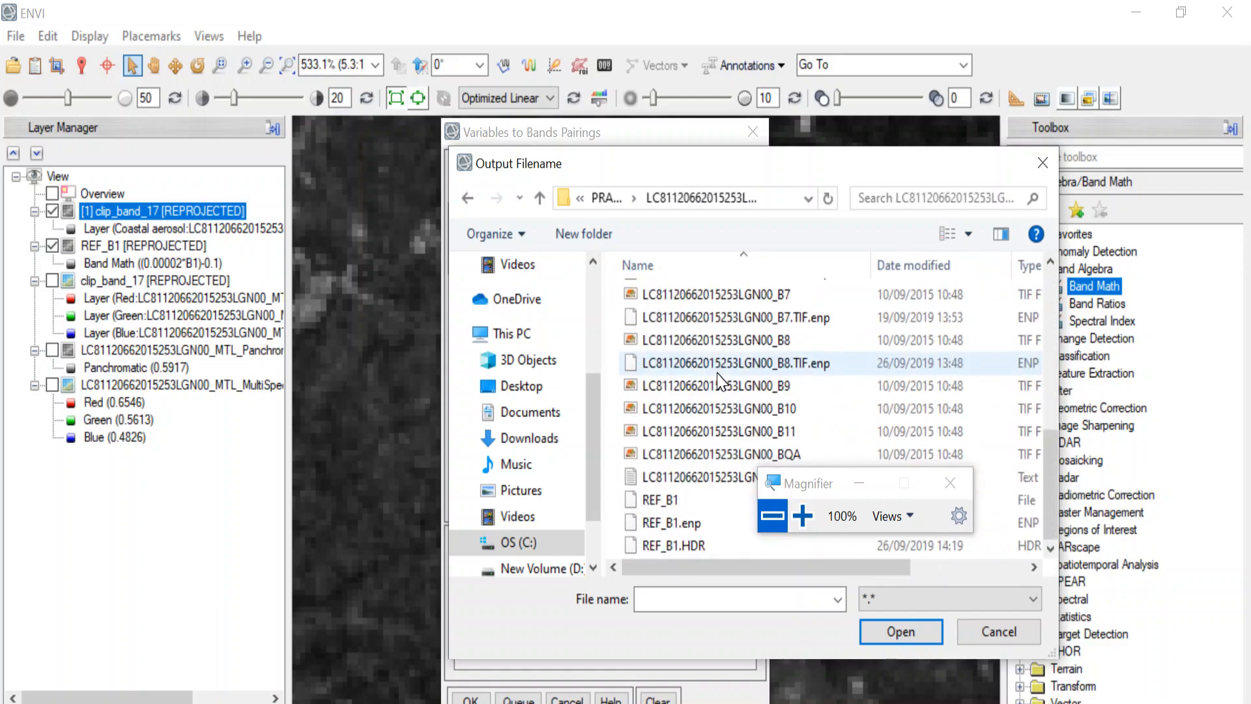
key(r)
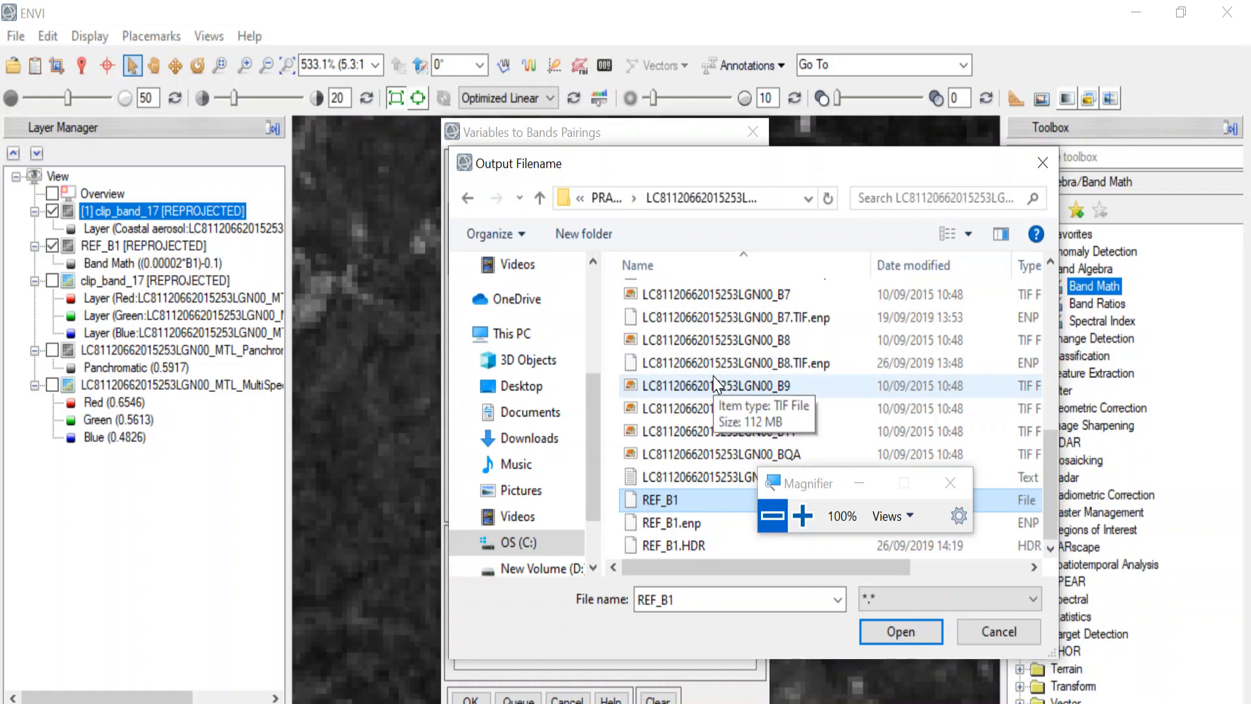
click(746, 596)
click(751, 597)
key(BackSpace)
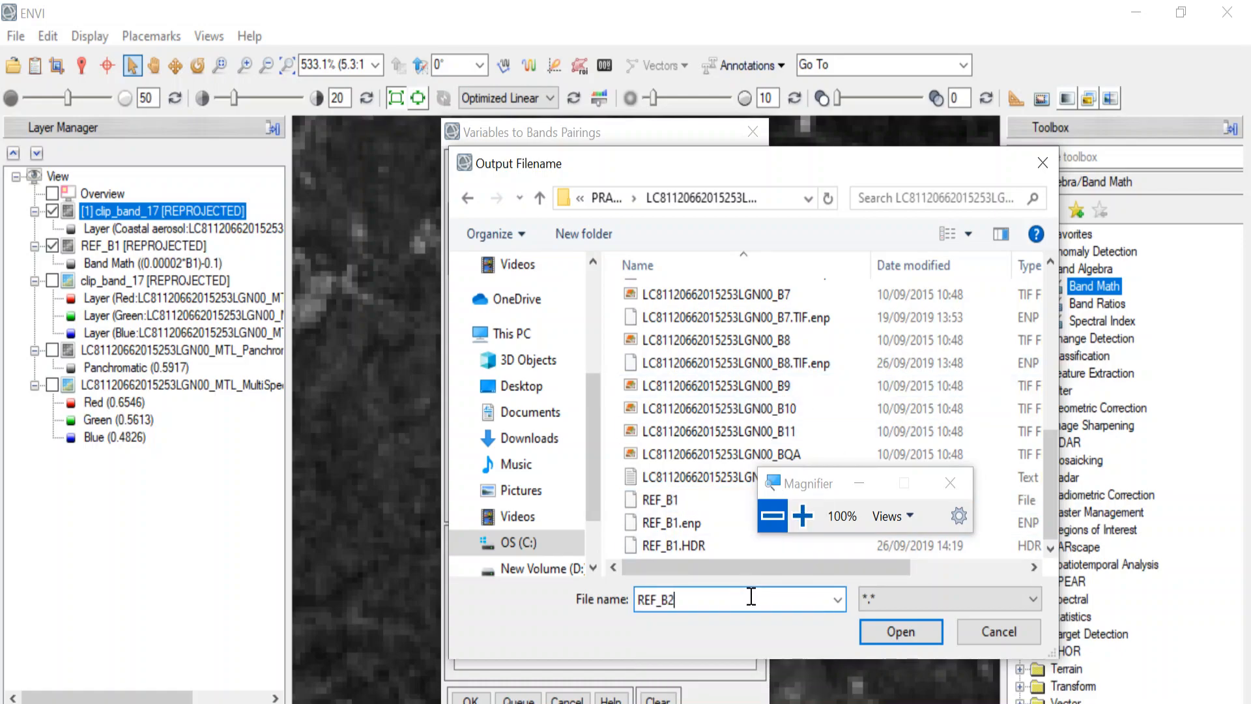
text(2)
key(Return)
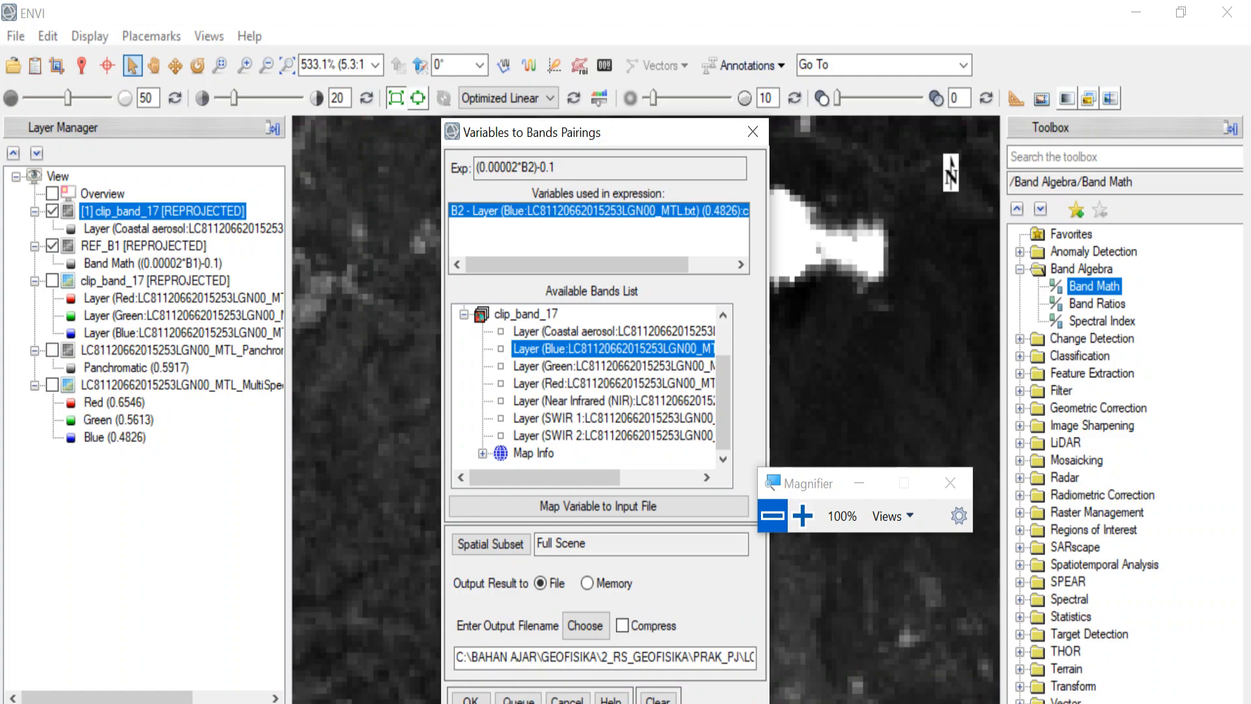
- Run the Band Math calculation for REF_B2 and inspect the resulting image over its full extent
click(471, 699)
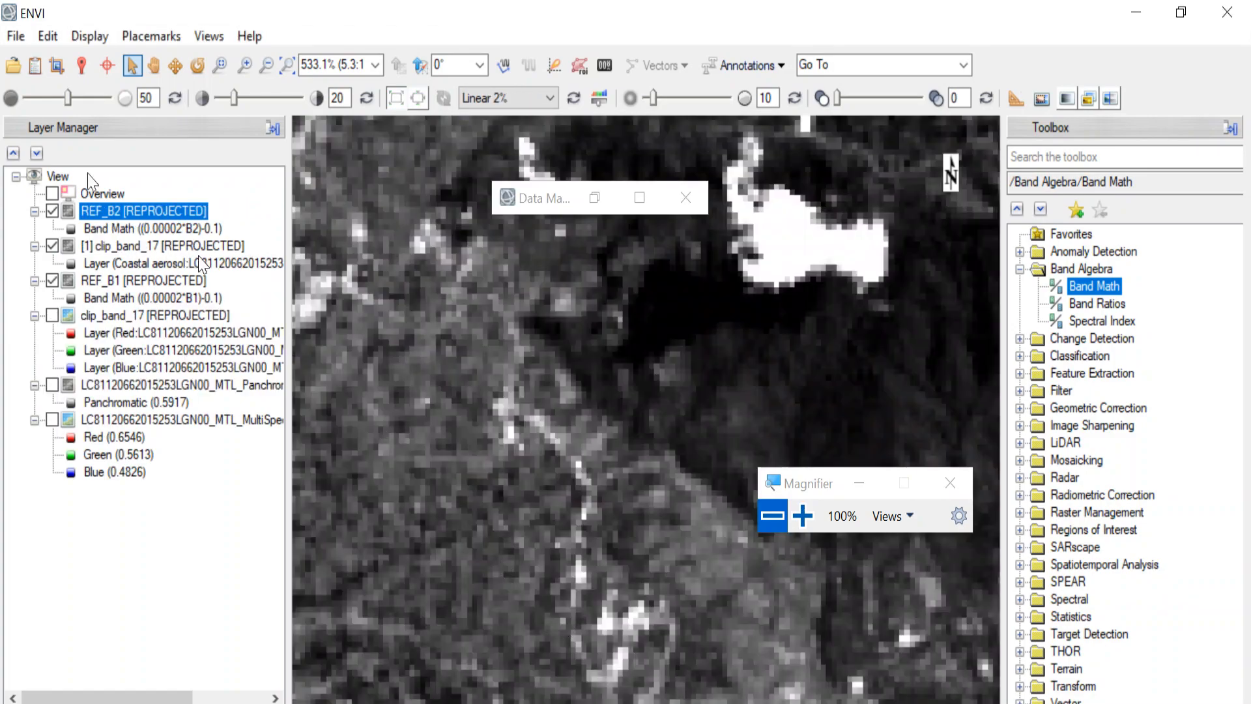
scroll(489, 351, down, 4)
scroll(508, 358, down, 9)
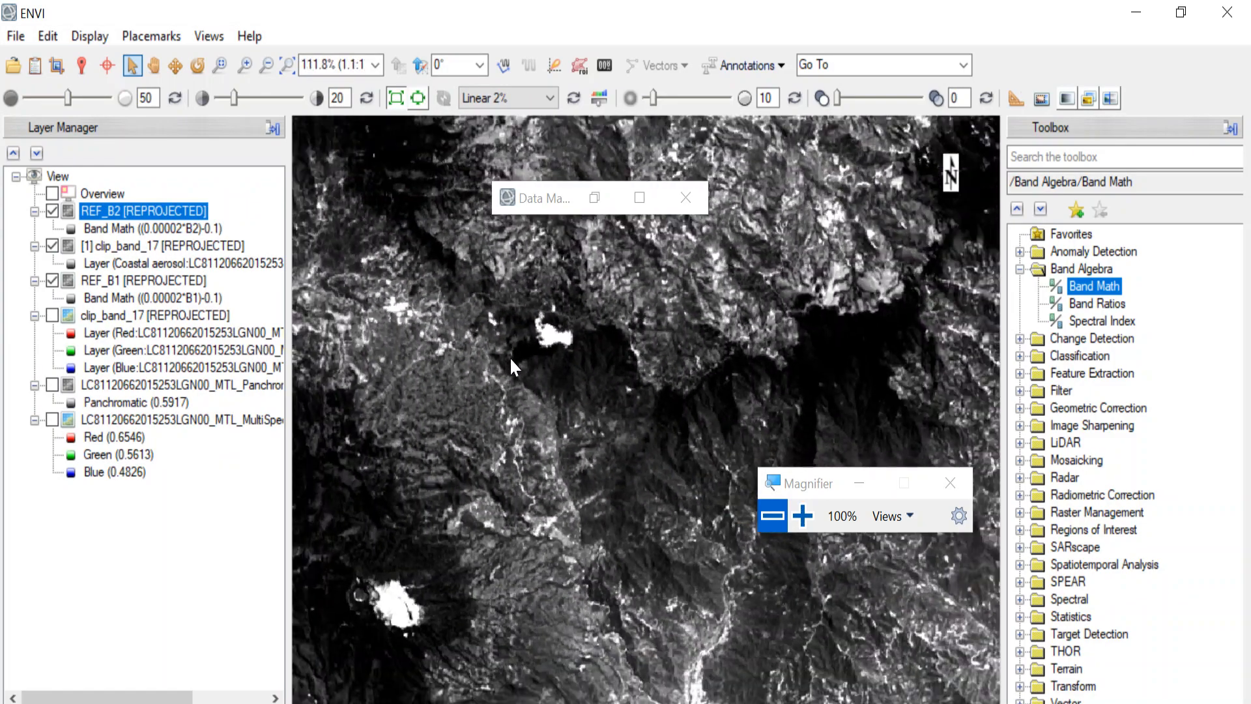
scroll(505, 372, down, 10)
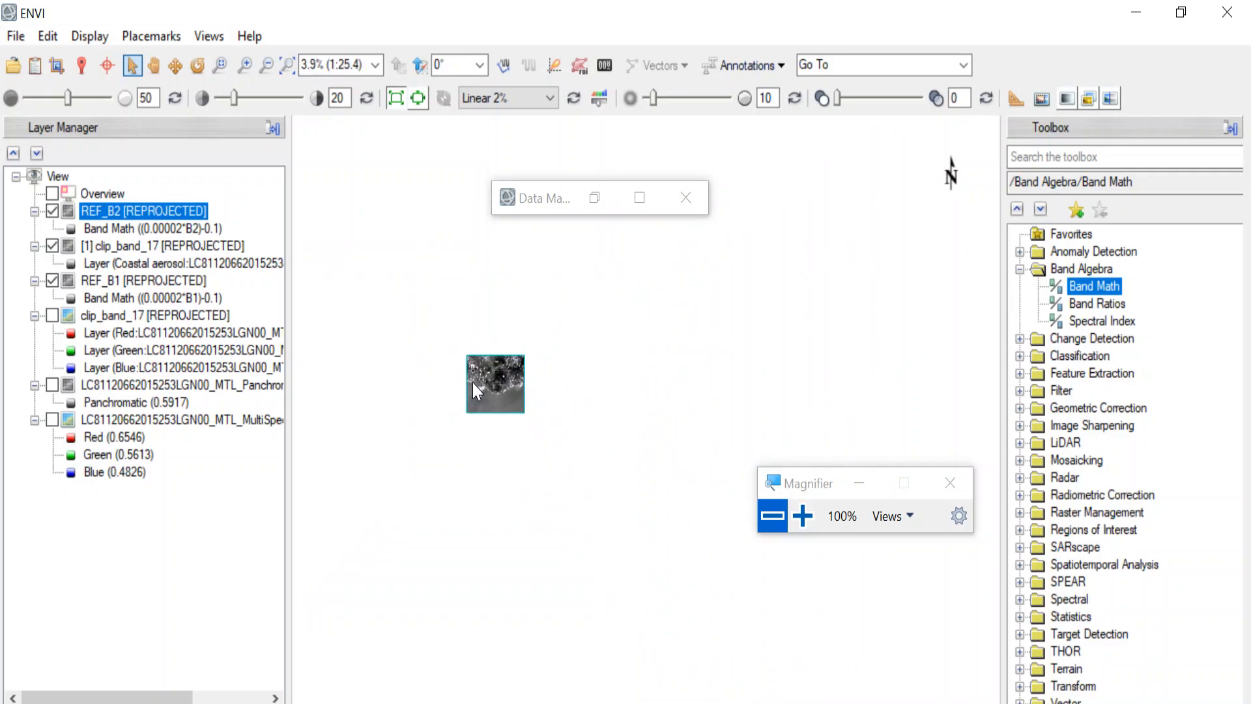
scroll(472, 384, up, 5)
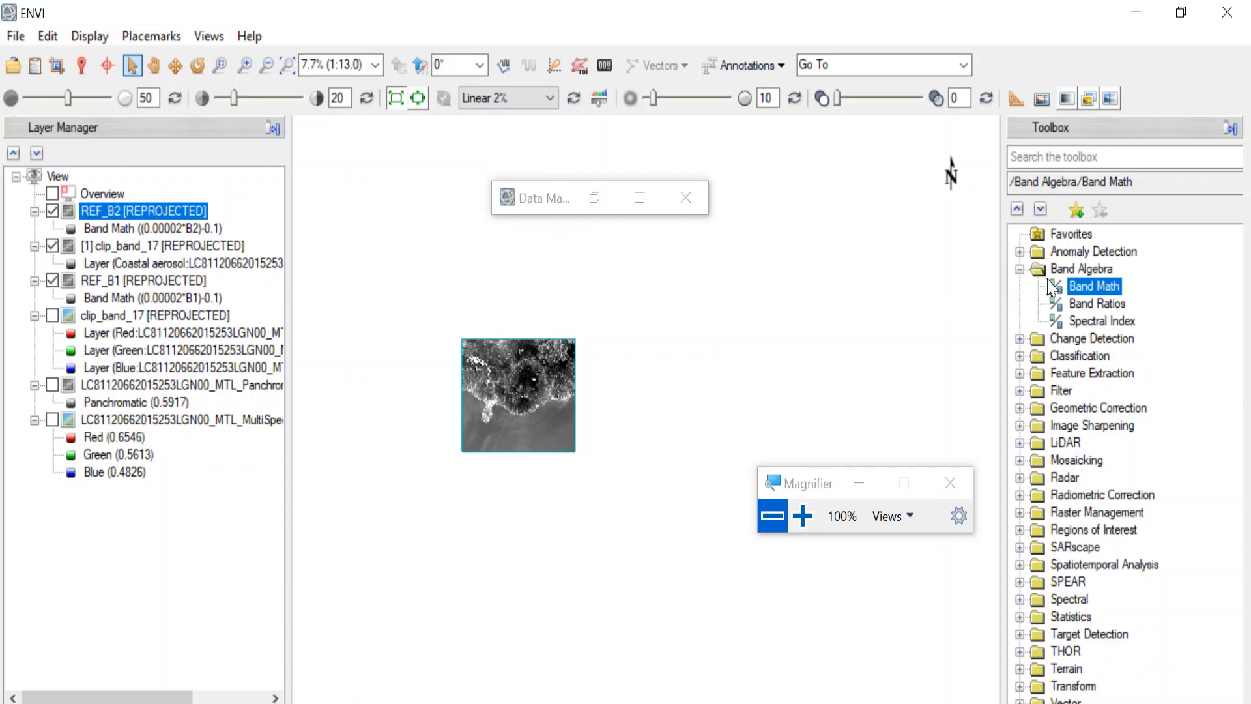
- Add the Band Math expression (0.00002*B17)-0.1 by adapting the existing B1 expression, and accept it for calculation
double_click(1085, 294)
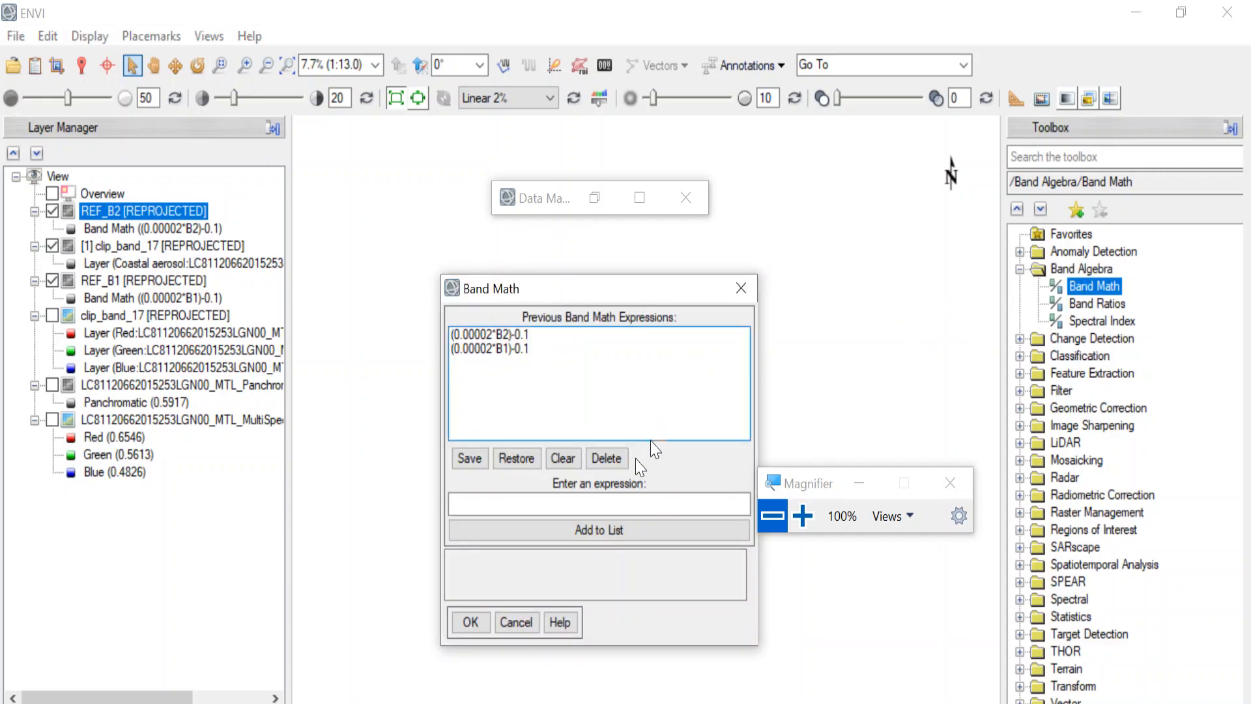
click(503, 349)
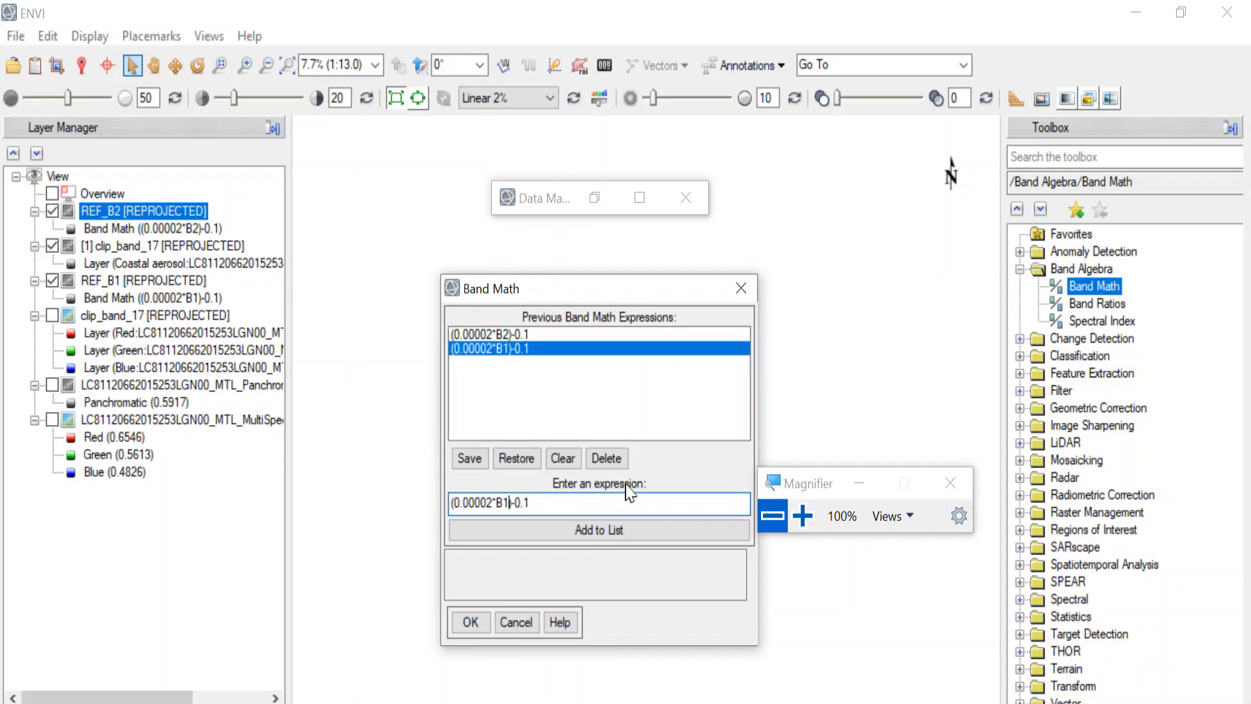
text(7)
click(480, 531)
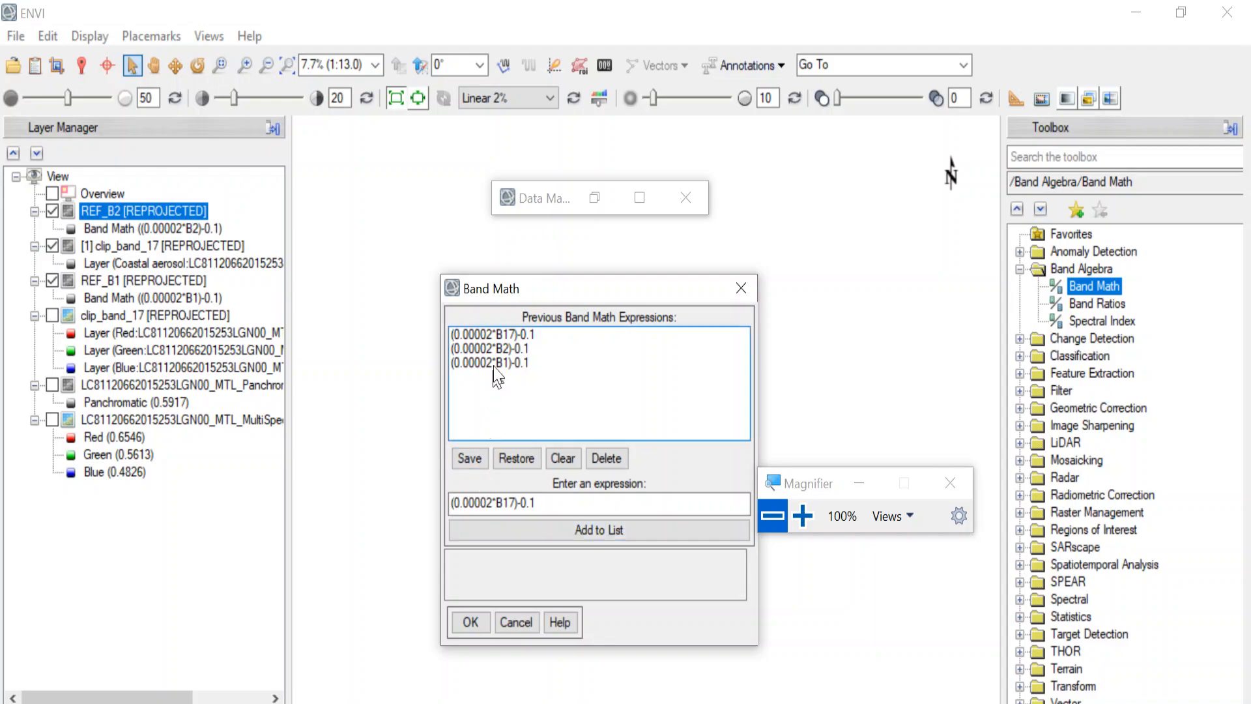
click(501, 345)
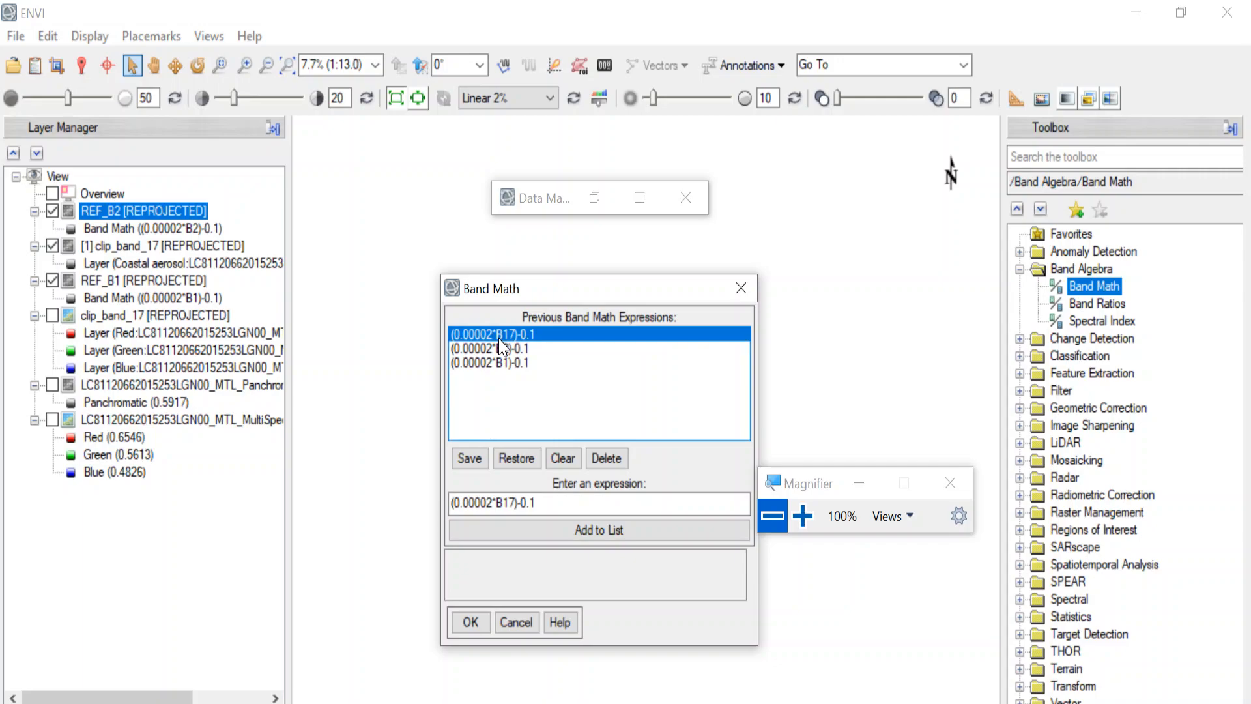
click(470, 622)
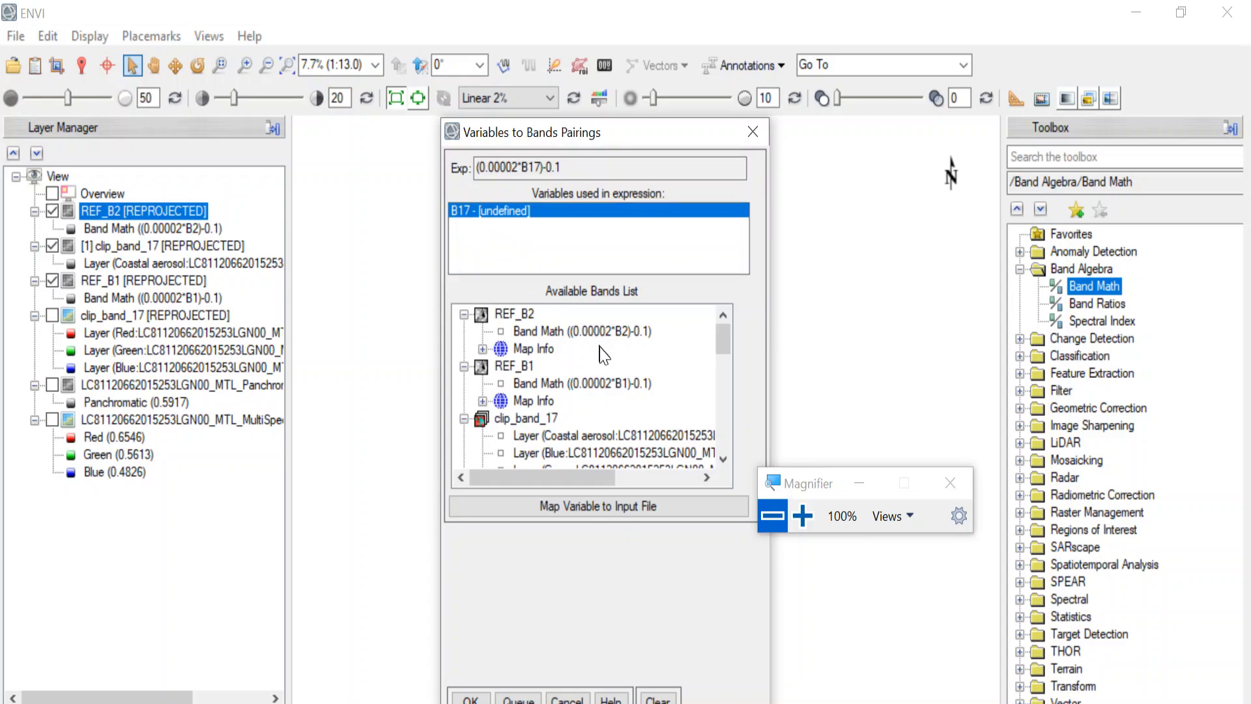
- Map variable B17 to the whole clip_band_17 input file with all seven bands
scroll(603, 346, down, 2)
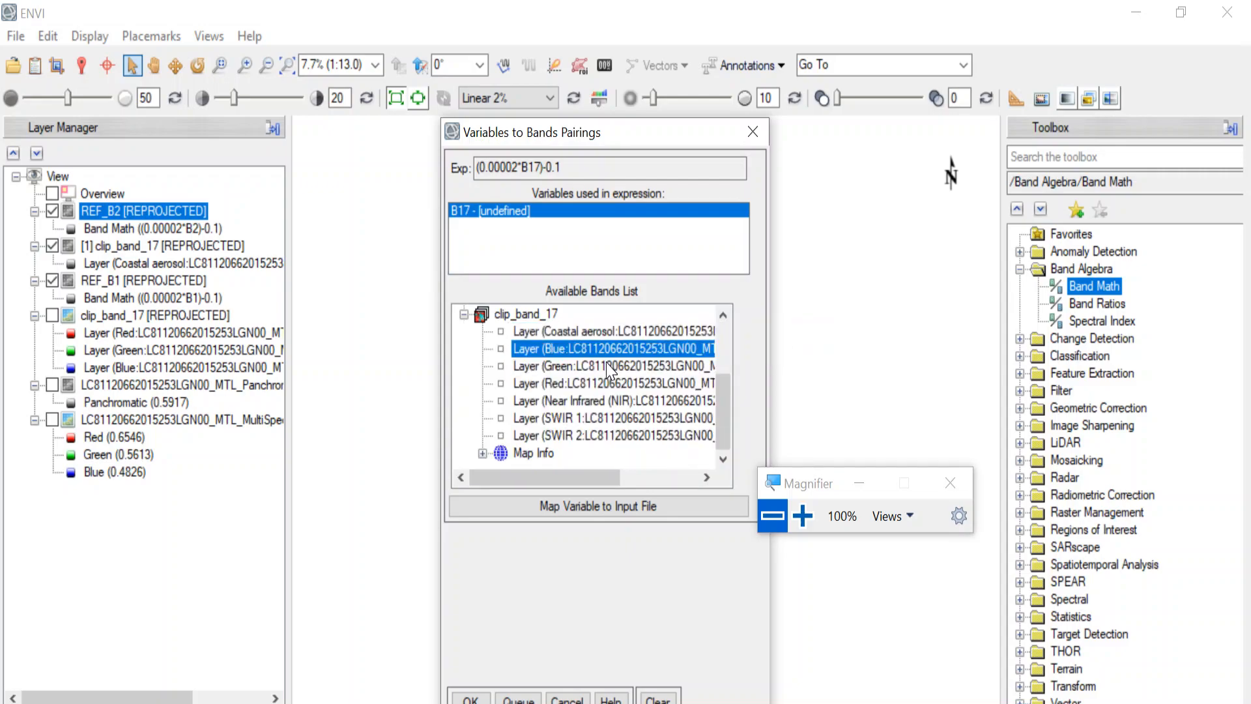
click(612, 417)
click(623, 335)
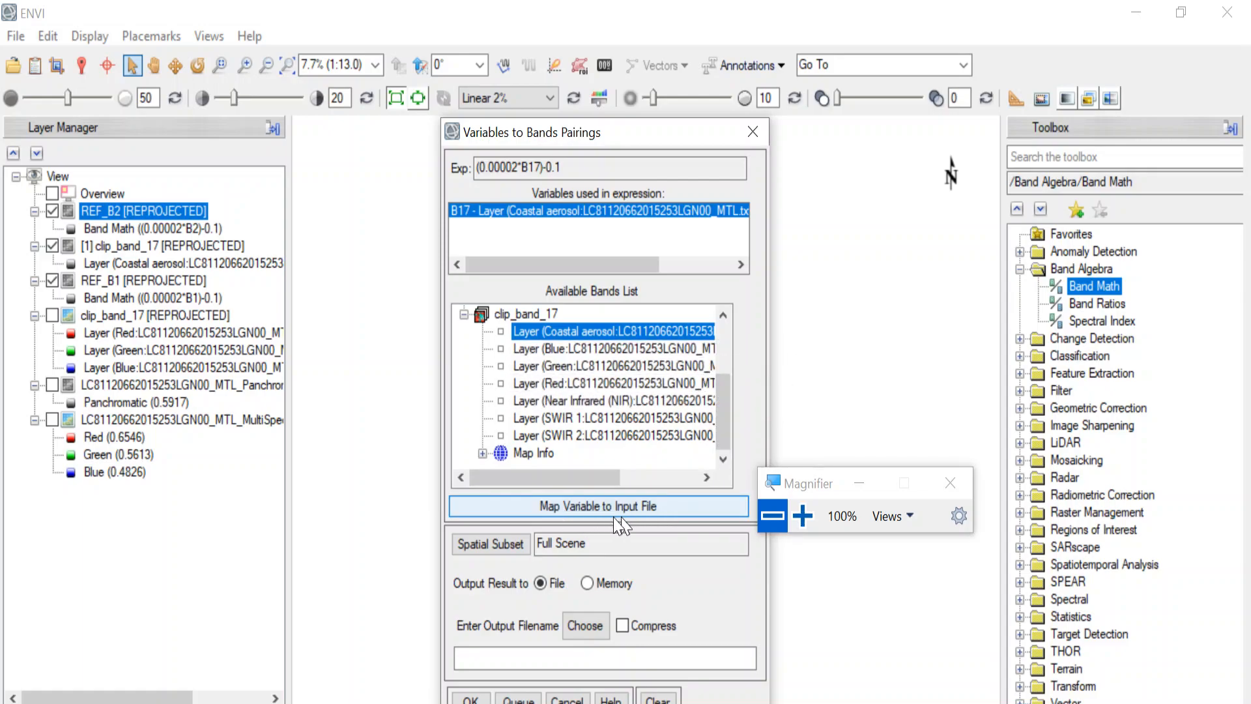
click(656, 519)
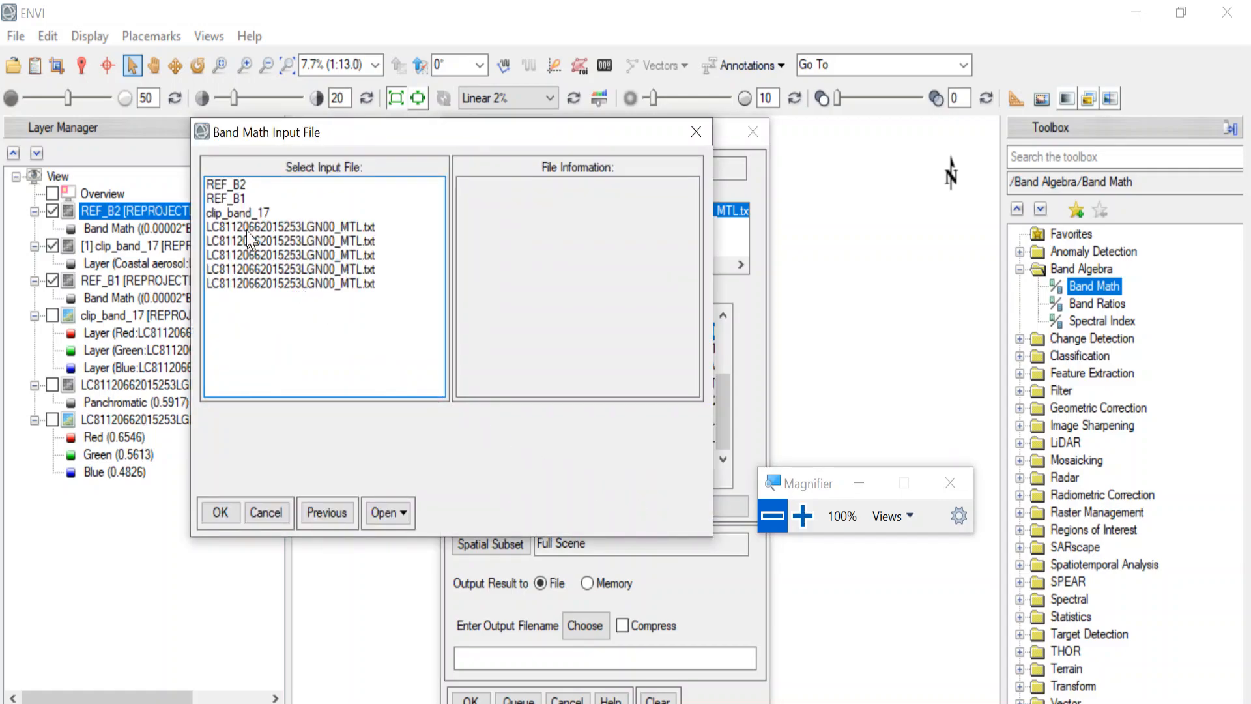
click(243, 213)
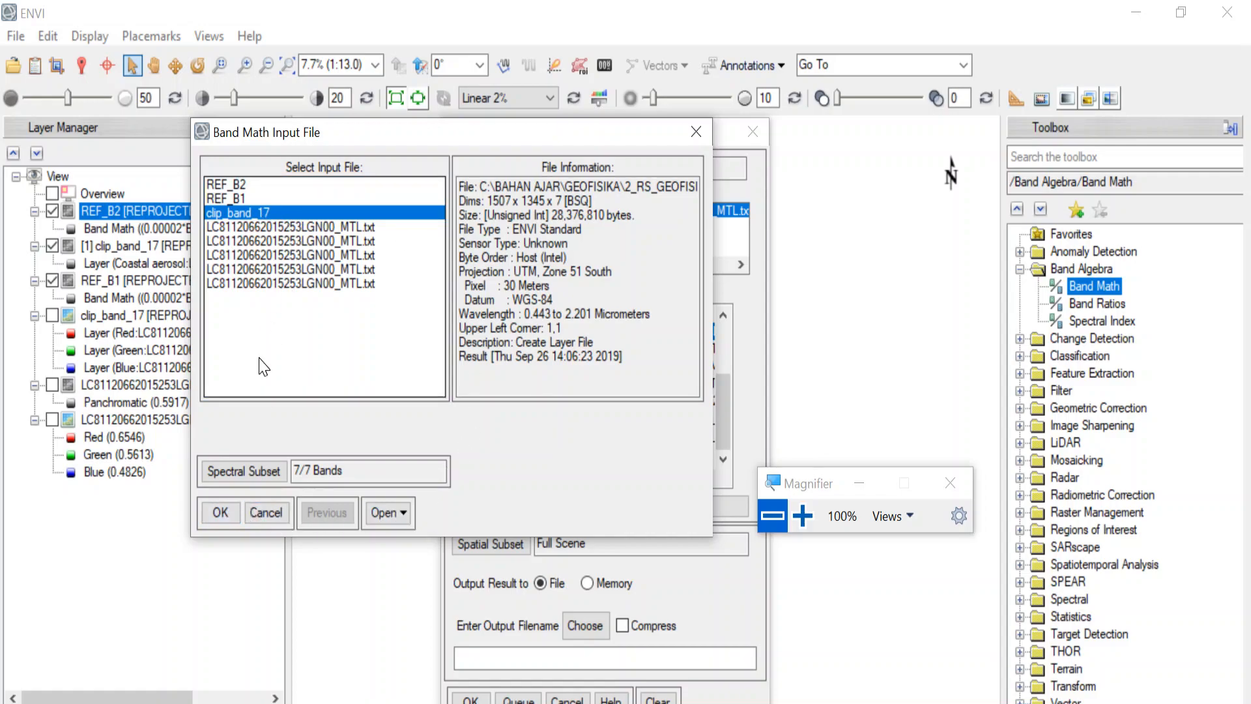
click(220, 512)
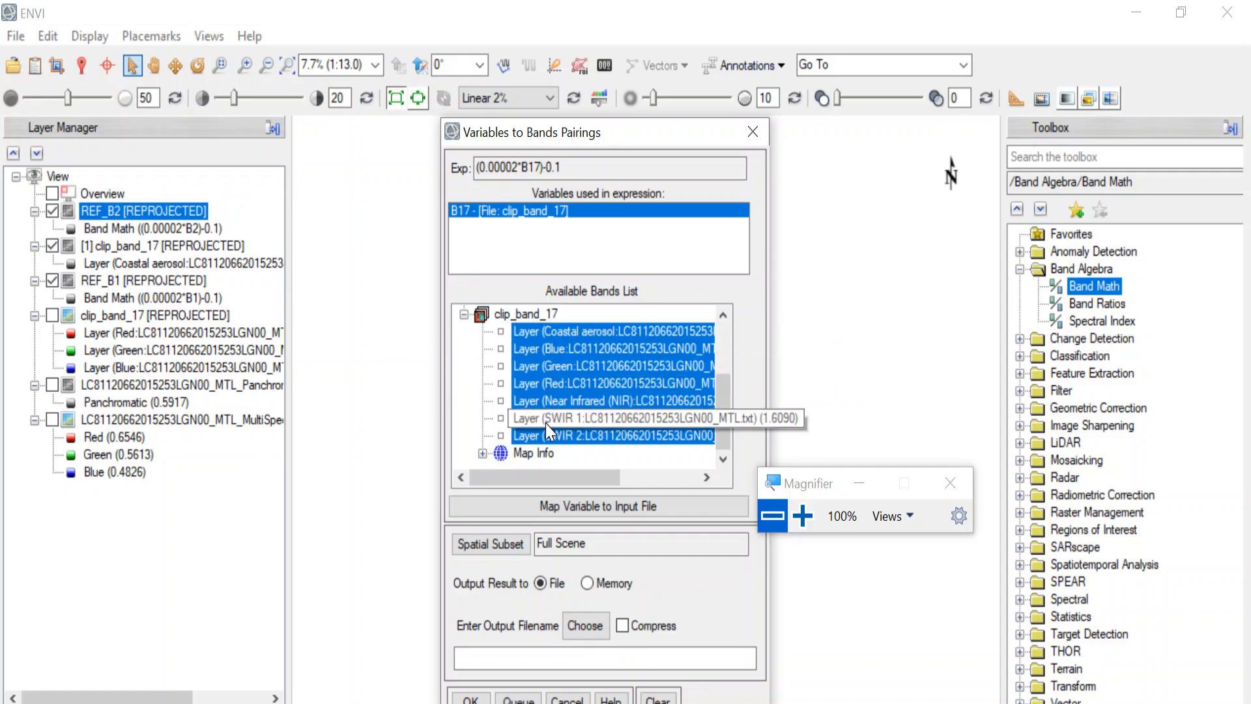
click(576, 627)
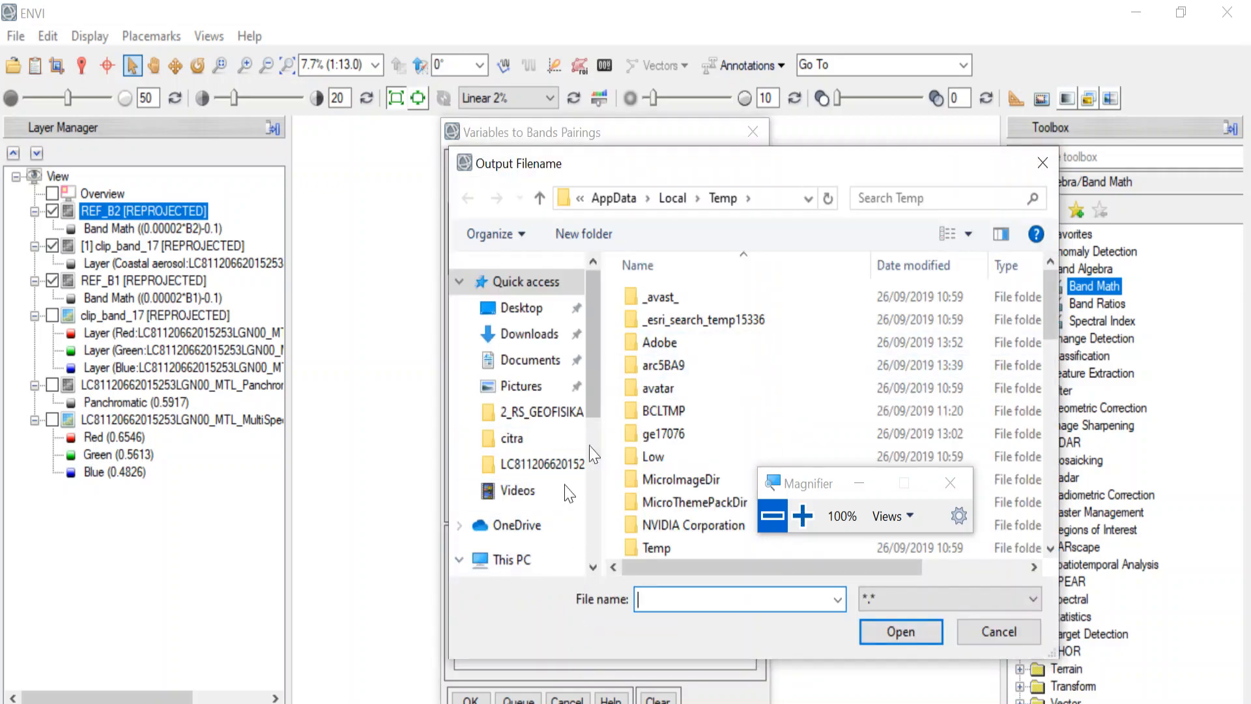
scroll(561, 508, down, 3)
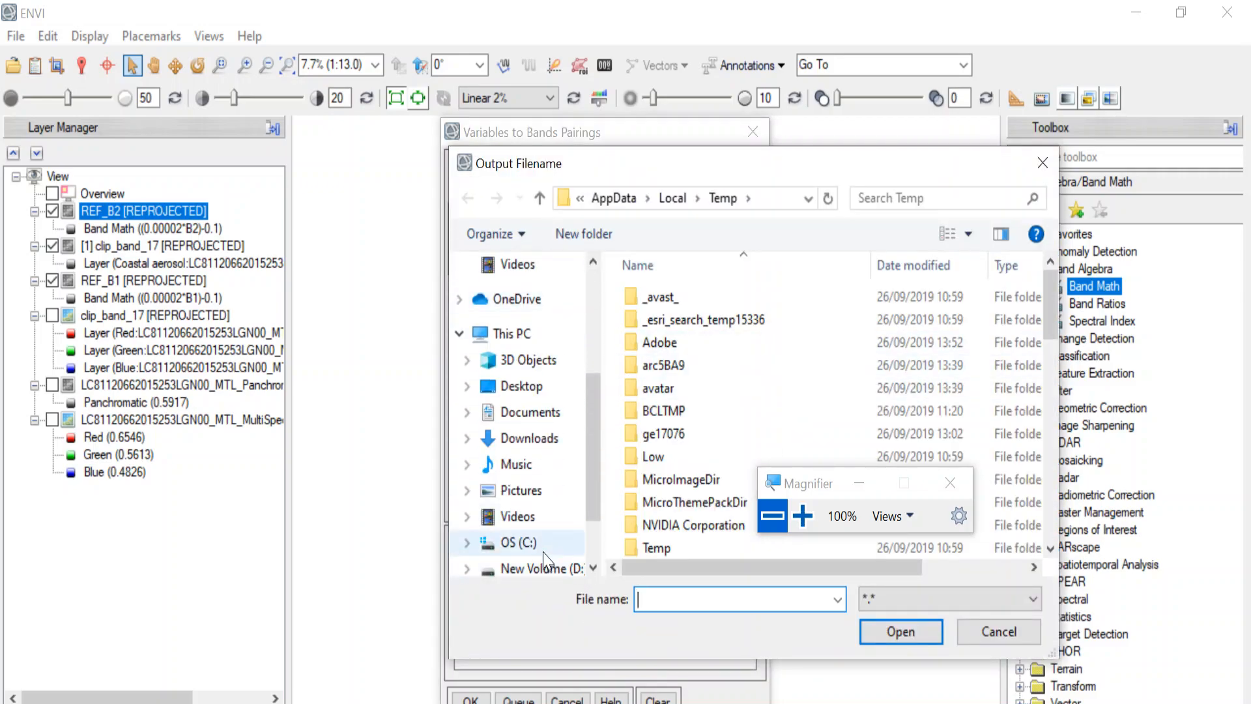
click(544, 547)
double_click(678, 321)
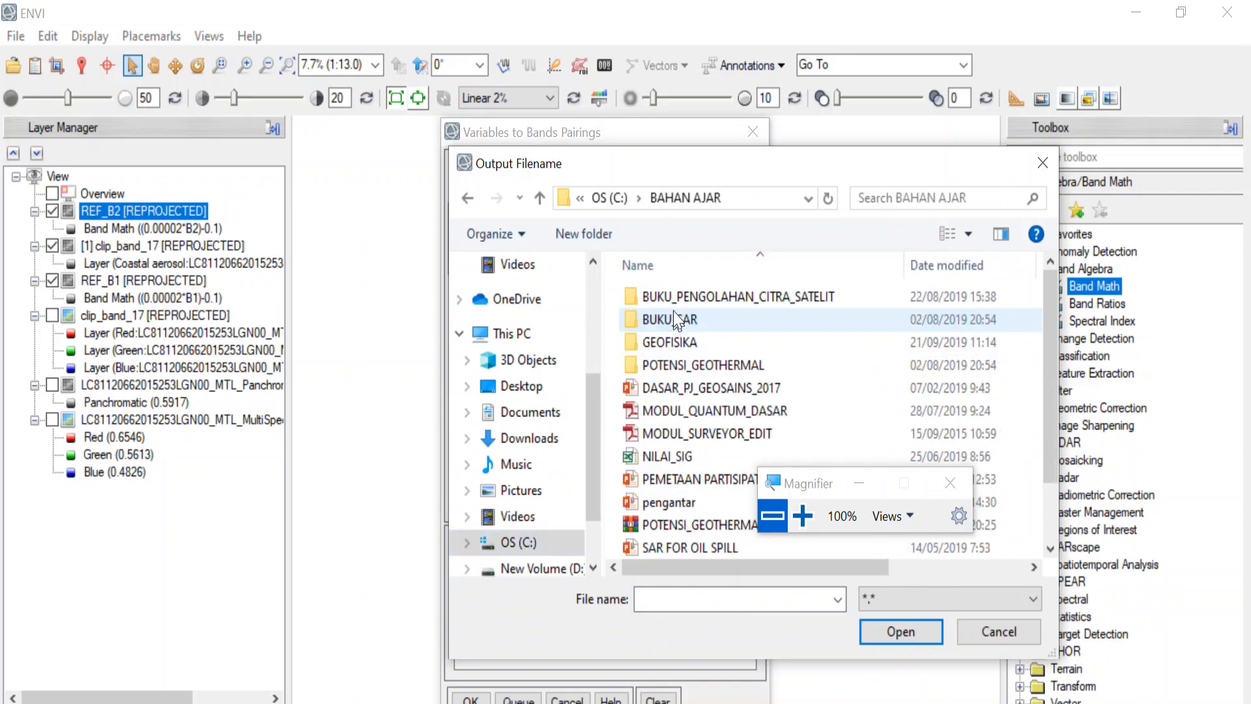
double_click(678, 342)
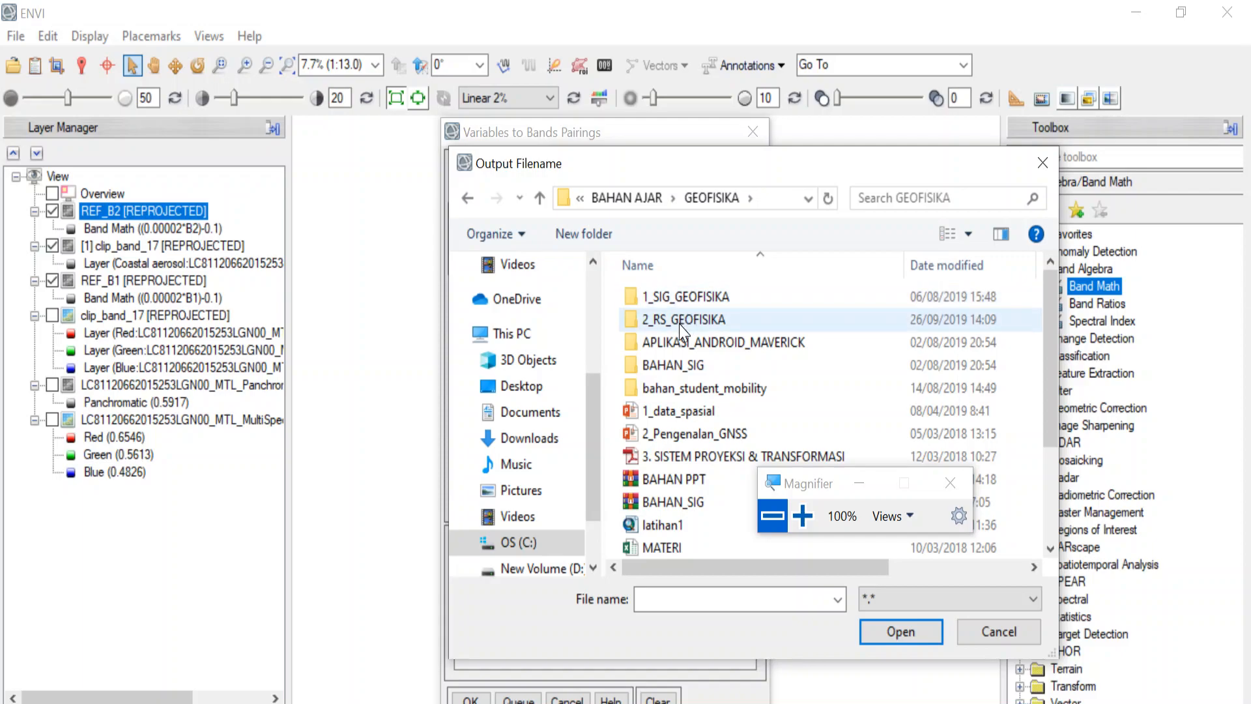
double_click(682, 324)
click(682, 302)
double_click(683, 302)
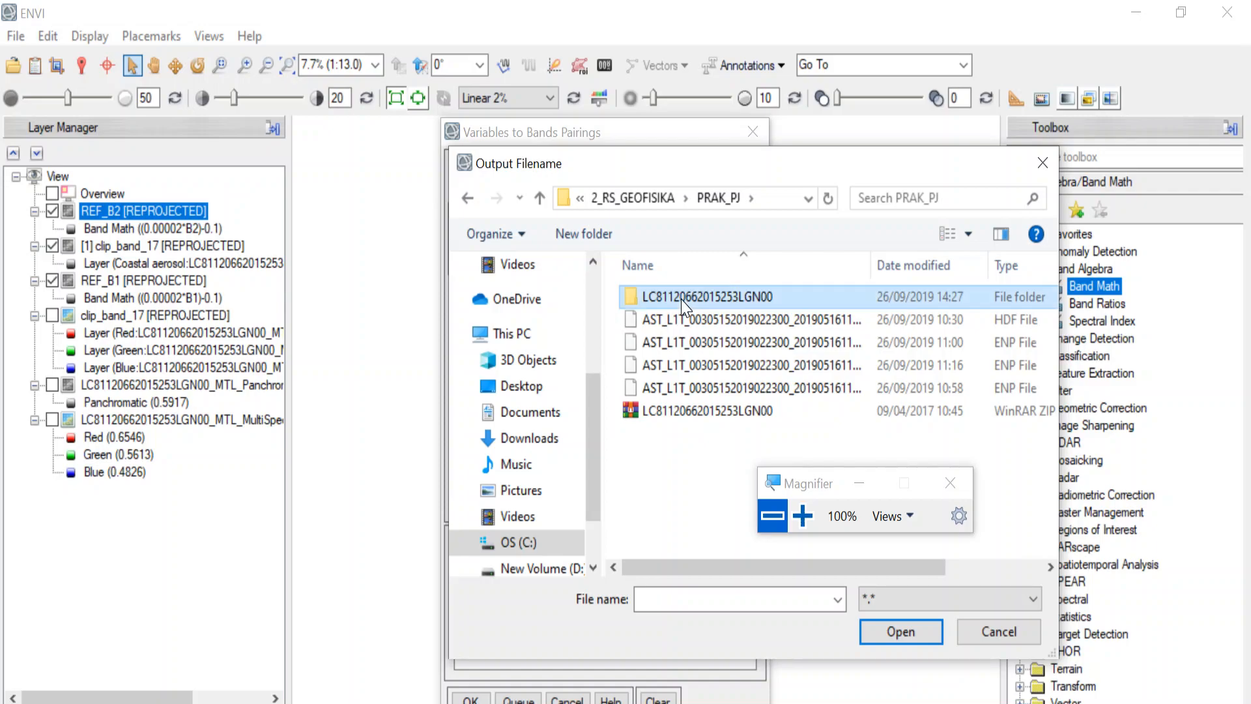
double_click(682, 298)
- Name the output file REF_ALLBAND_17, review the existing files in the folder, and run the Band Math calculation
click(701, 598)
text(REF_)
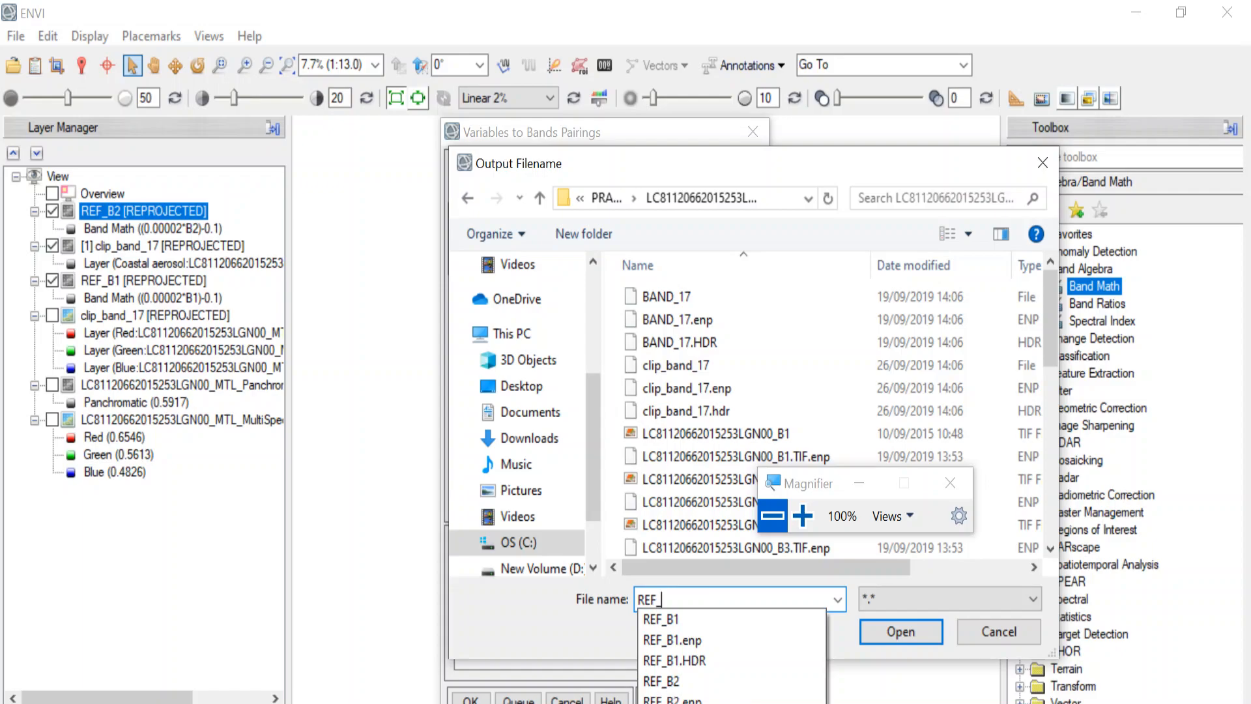
text(ALLBAND_1)
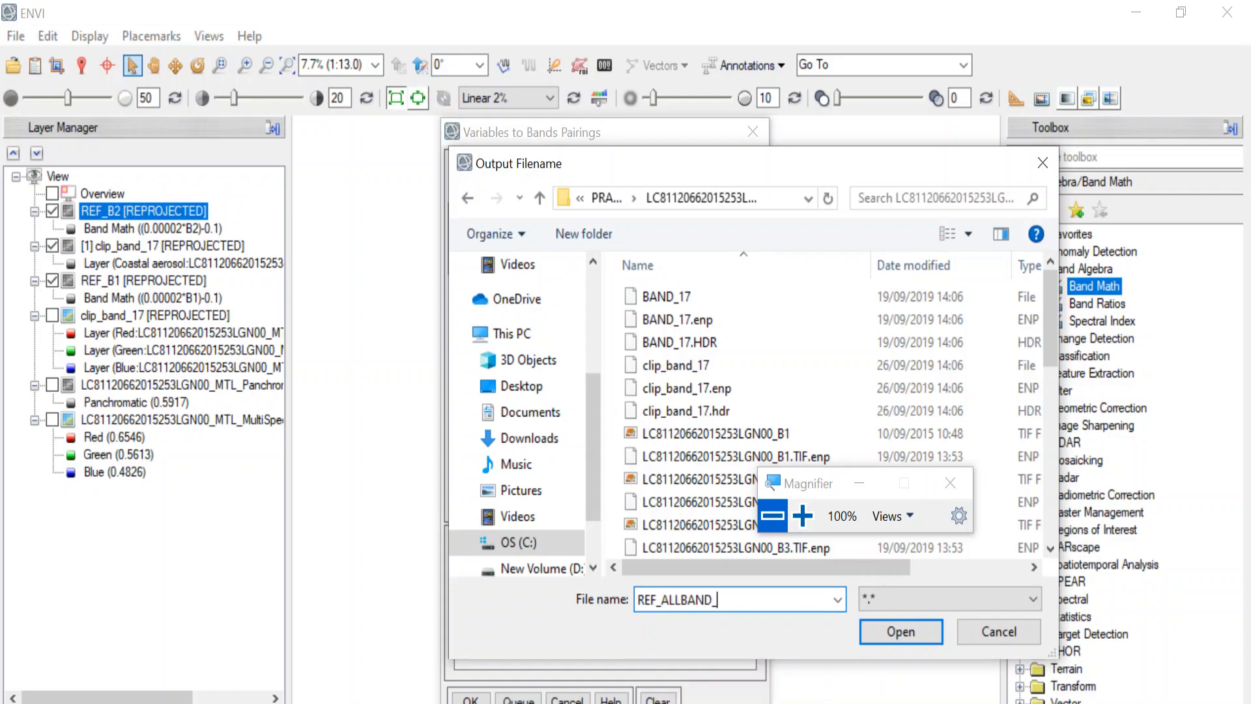
text(7)
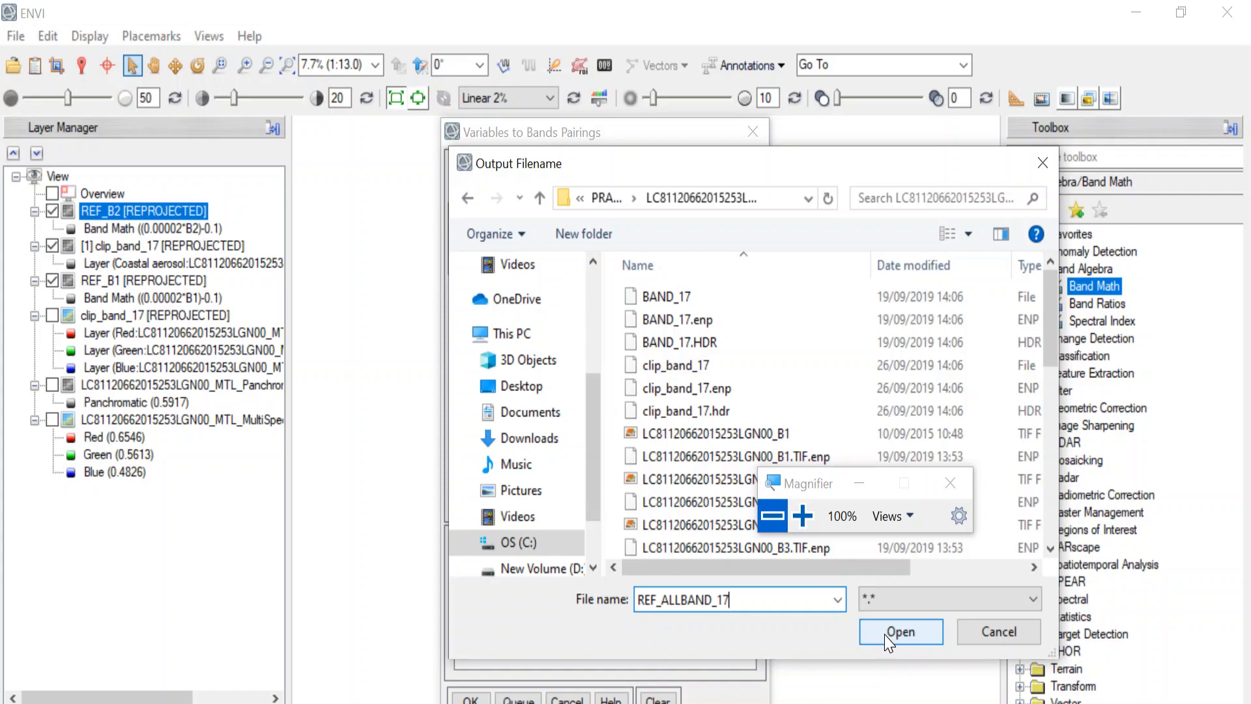
scroll(901, 389, down, 6)
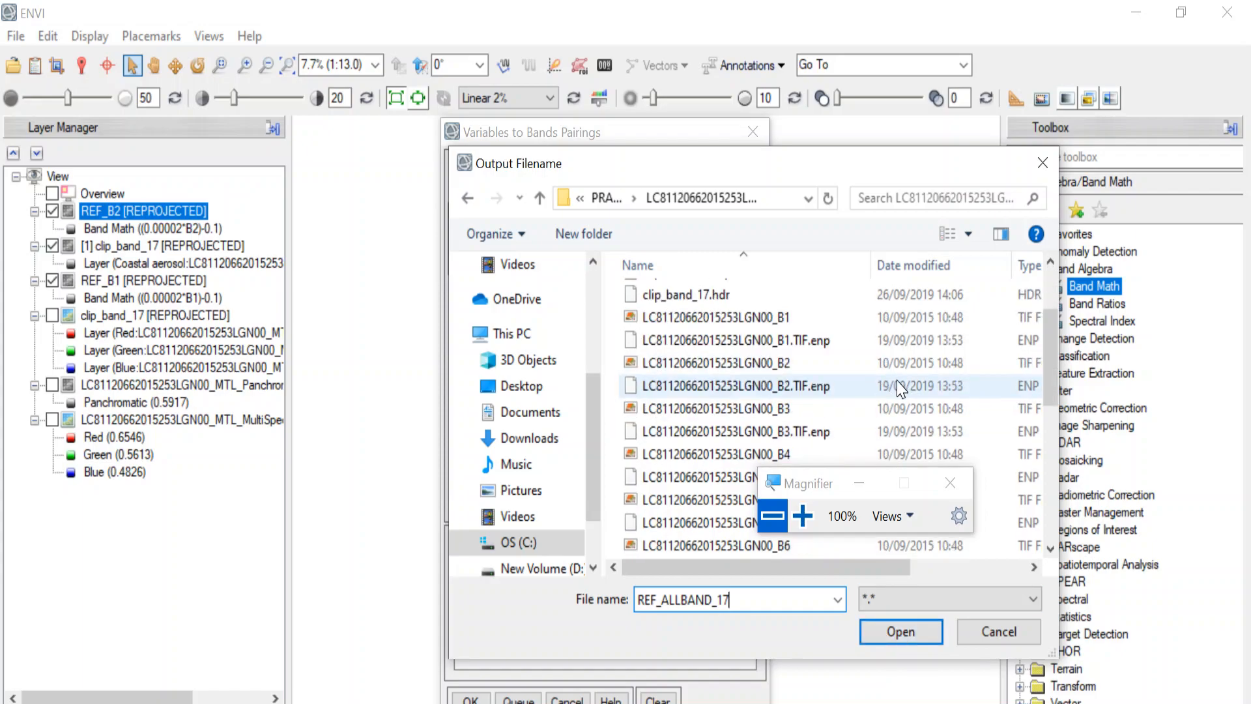
scroll(903, 394, down, 3)
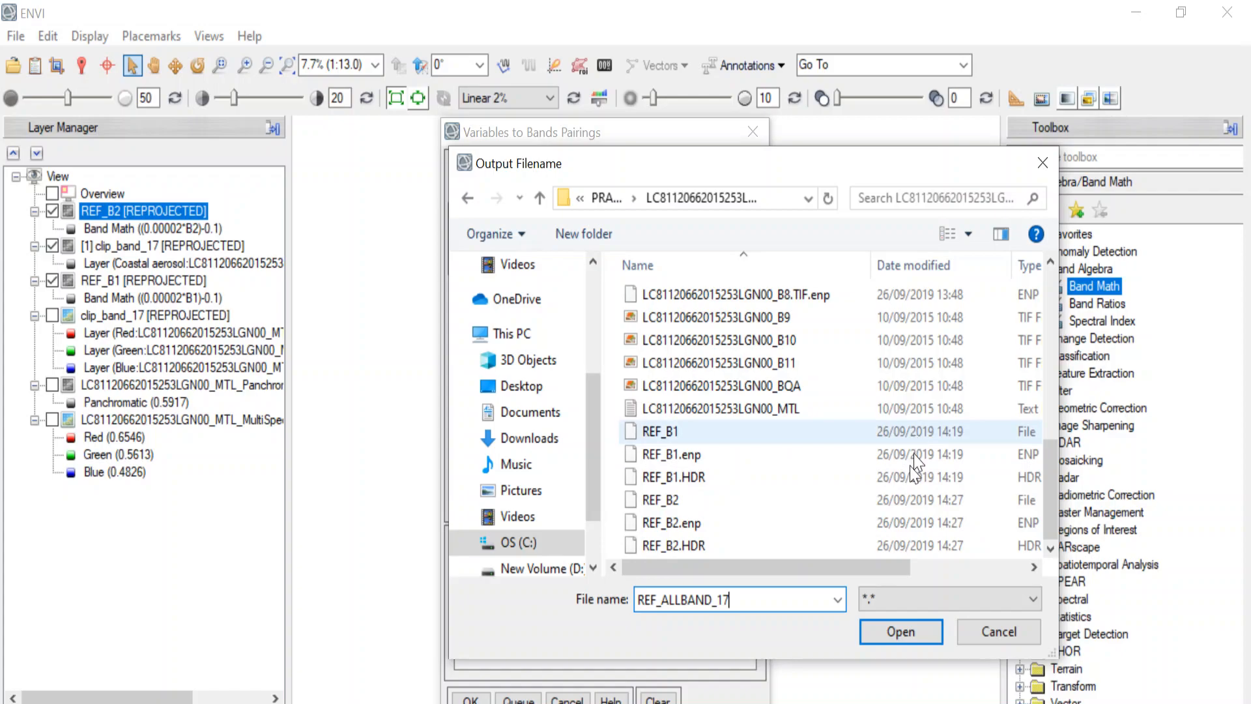
scroll(881, 515, up, 9)
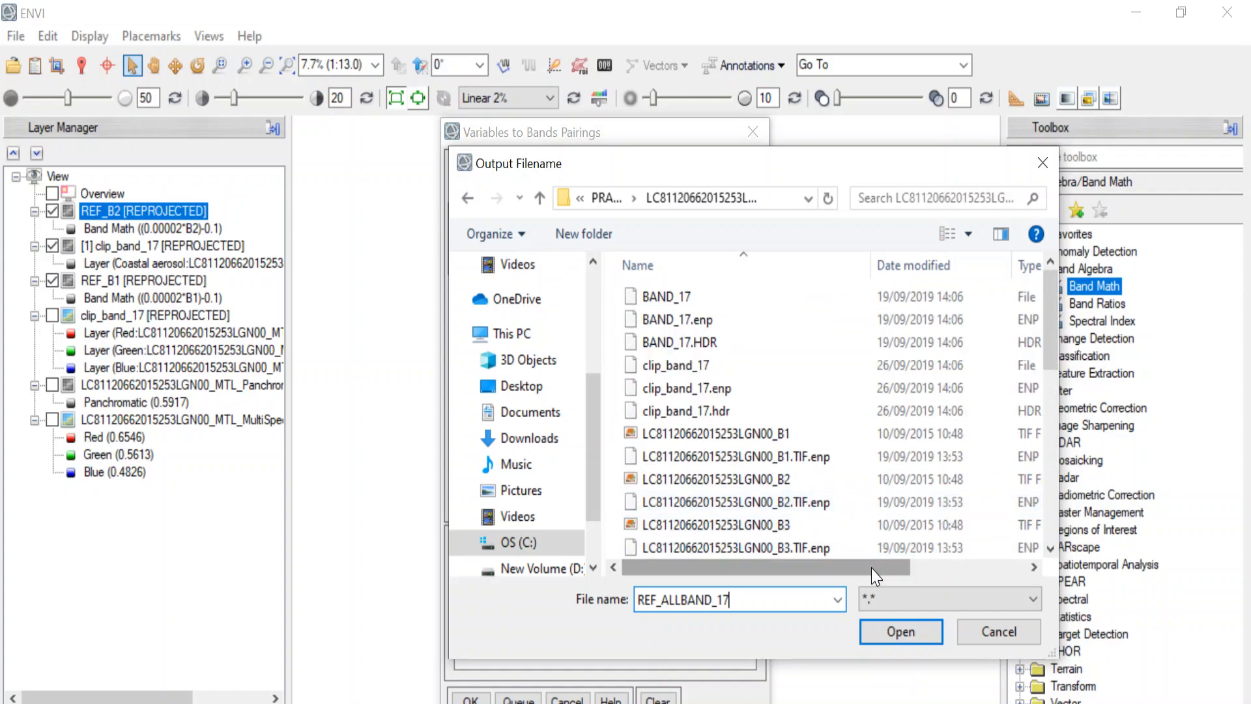
drag(880, 572, 1030, 567)
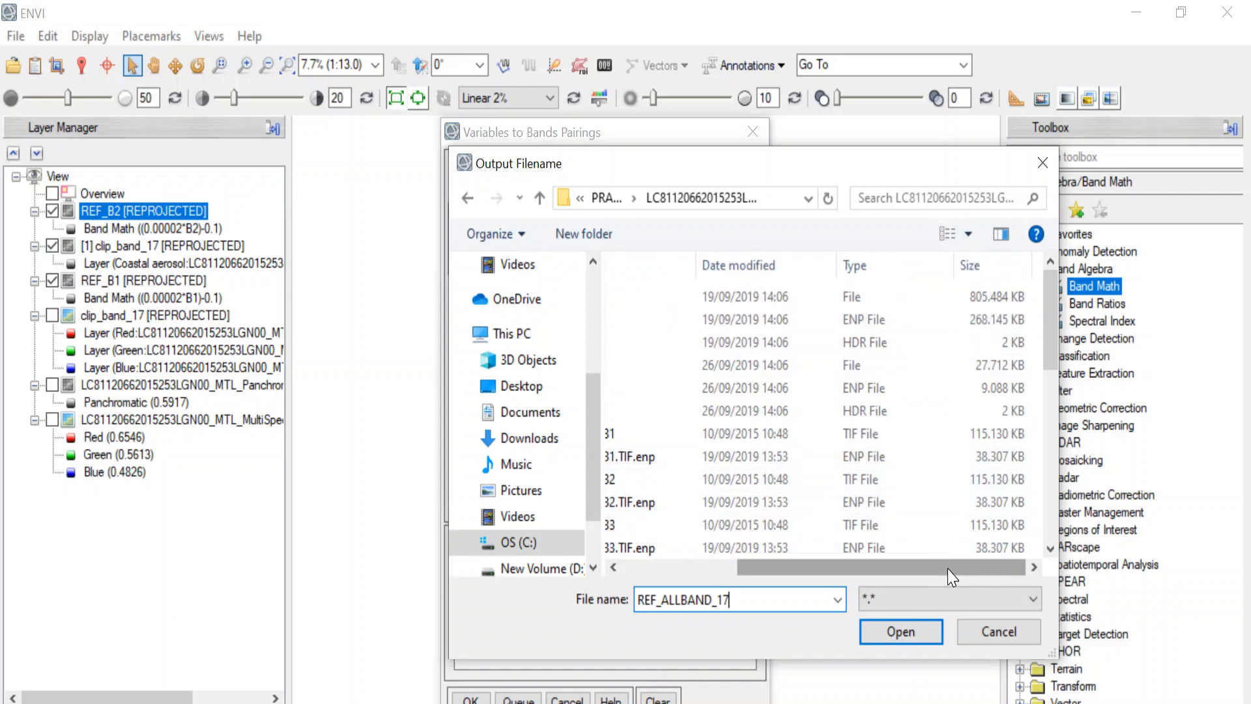
drag(948, 578, 819, 577)
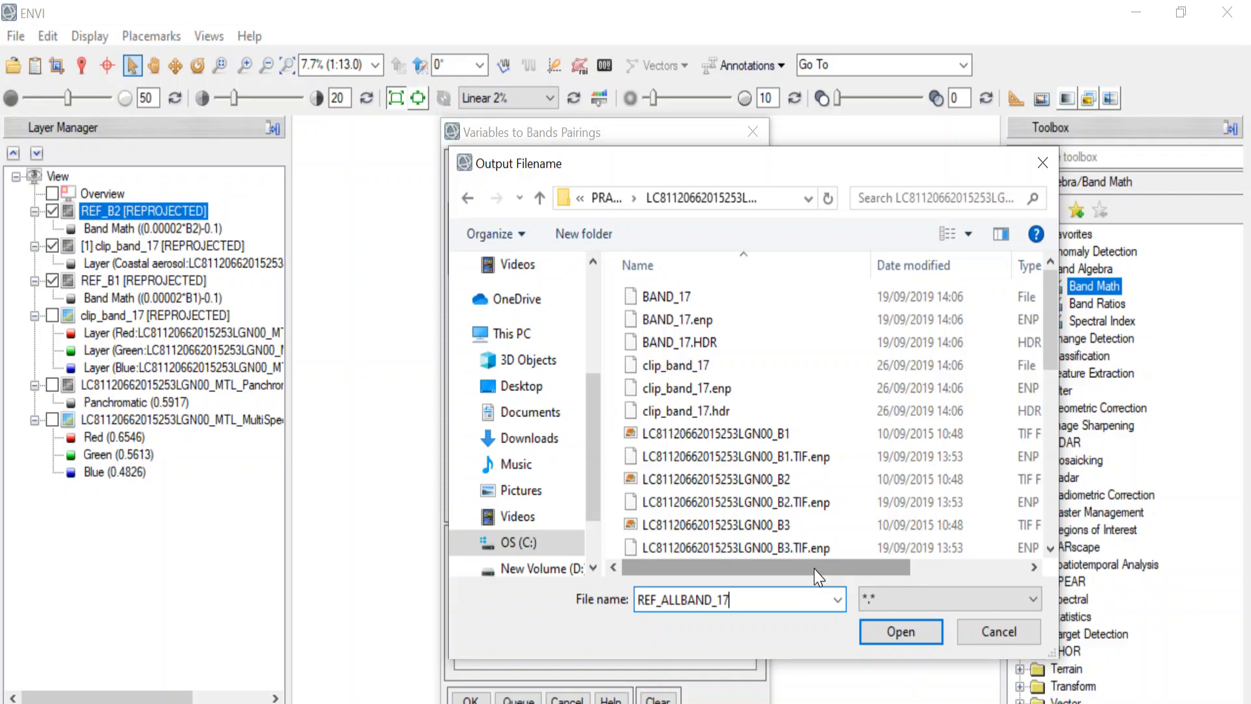
click(901, 631)
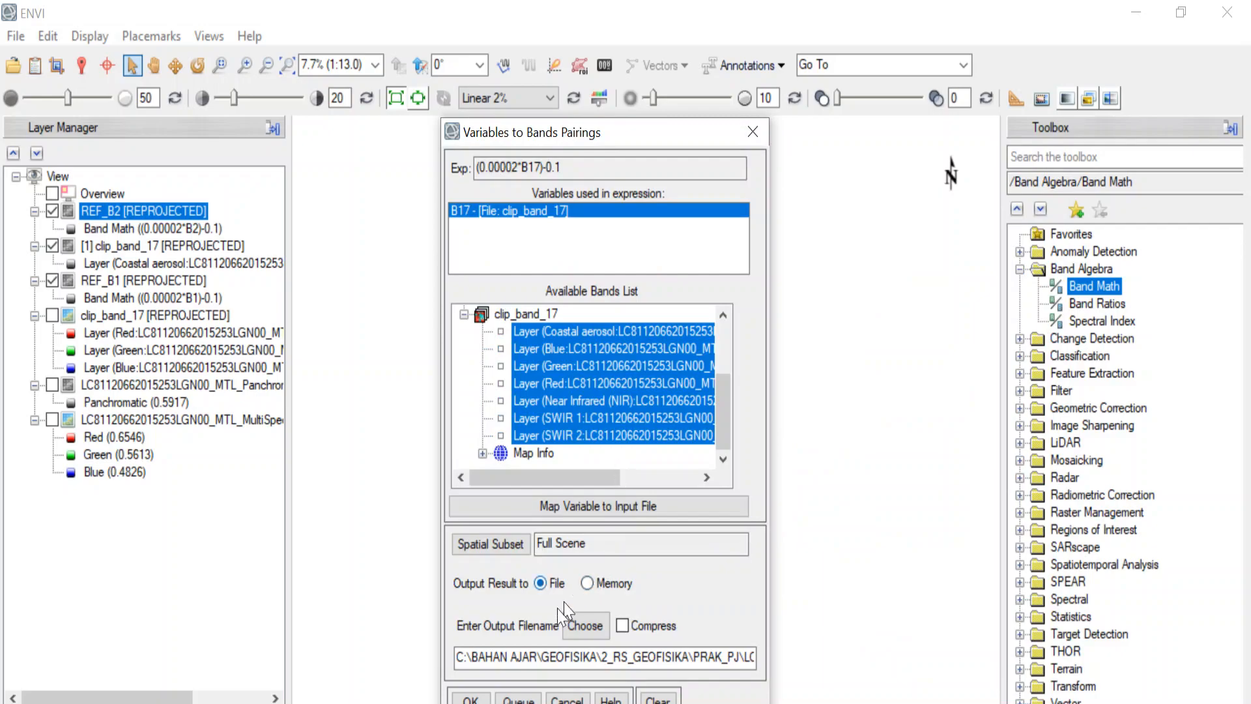
click(471, 698)
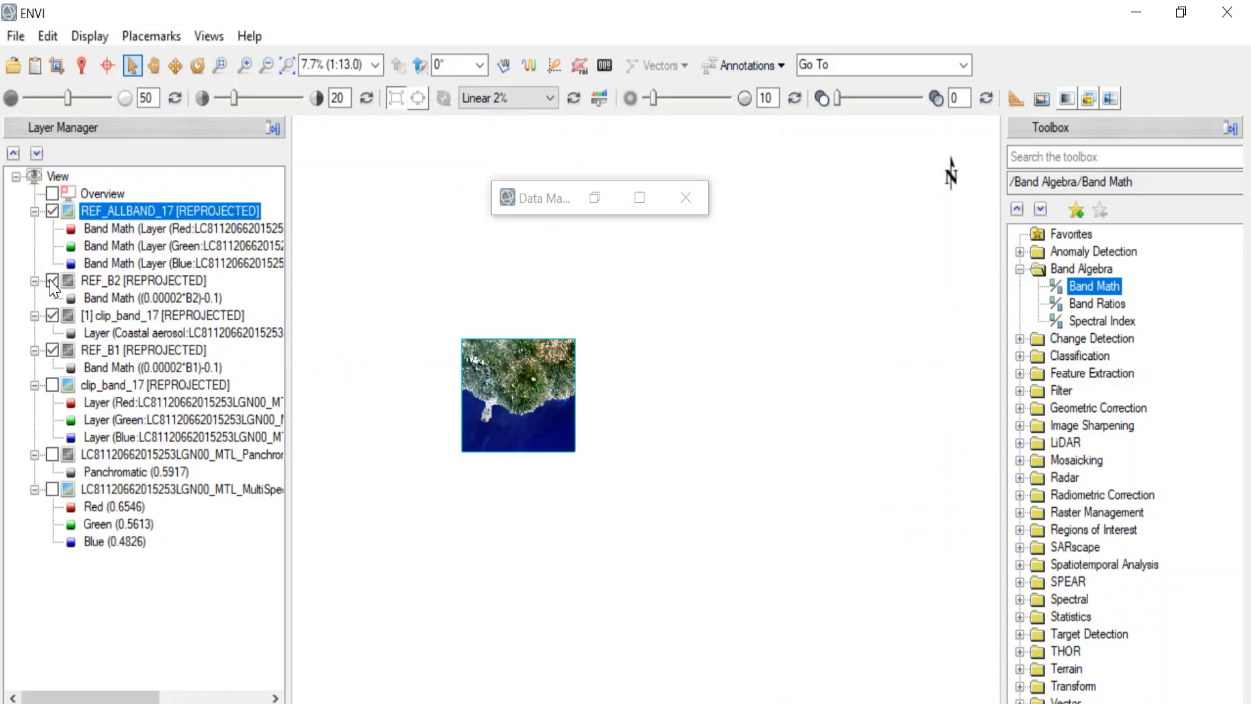
- Hide the REF_B2, [1] clip_band_17 and REF_B1 layers, leaving only REF_ALLBAND_17 displayed
click(52, 281)
click(52, 315)
click(52, 350)
- Examine the REF_ALLBAND_17 color composite at several scales, covering the clouds, the volcano, the peninsula and the coastline
scroll(479, 402, up, 5)
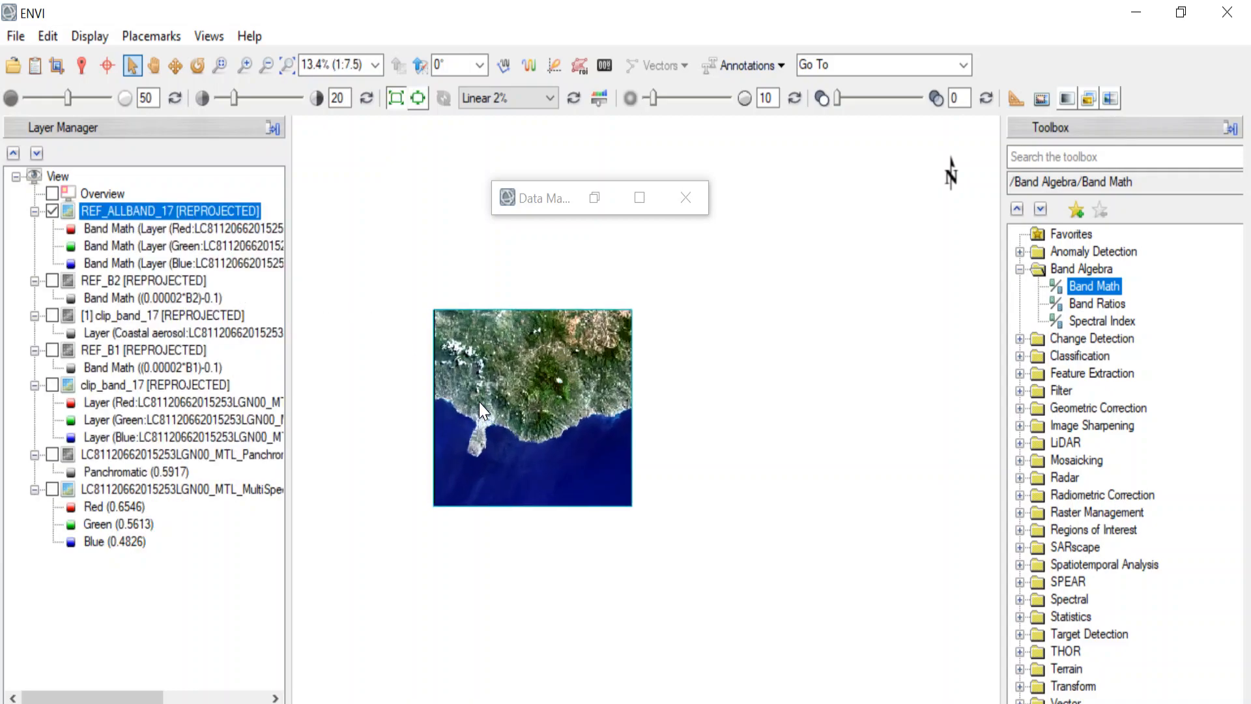
scroll(635, 429, up, 5)
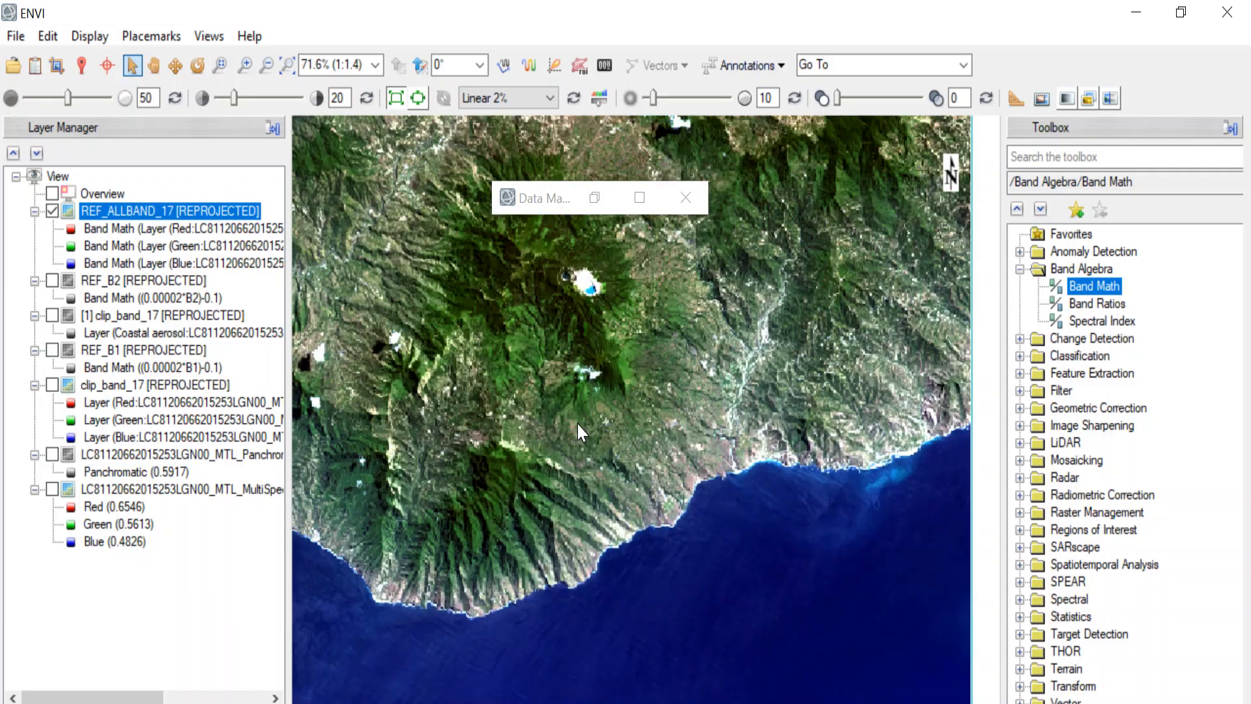
scroll(766, 463, down, 2)
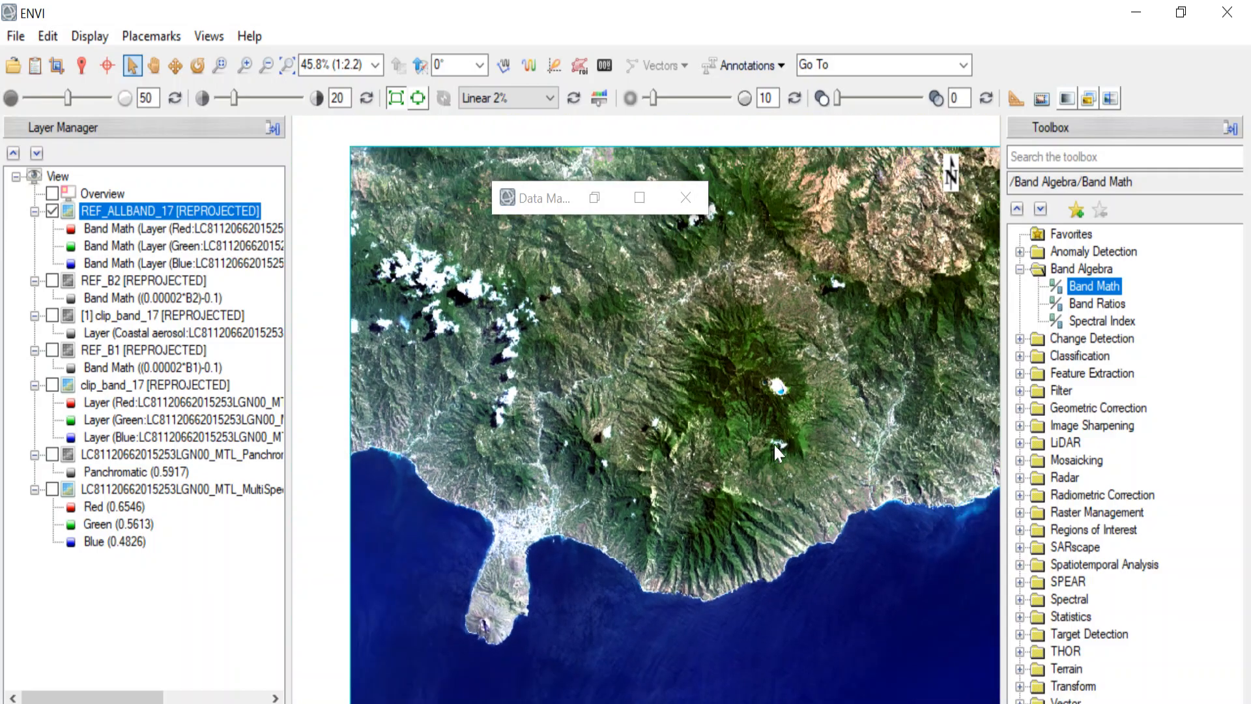
scroll(729, 403, down, 1)
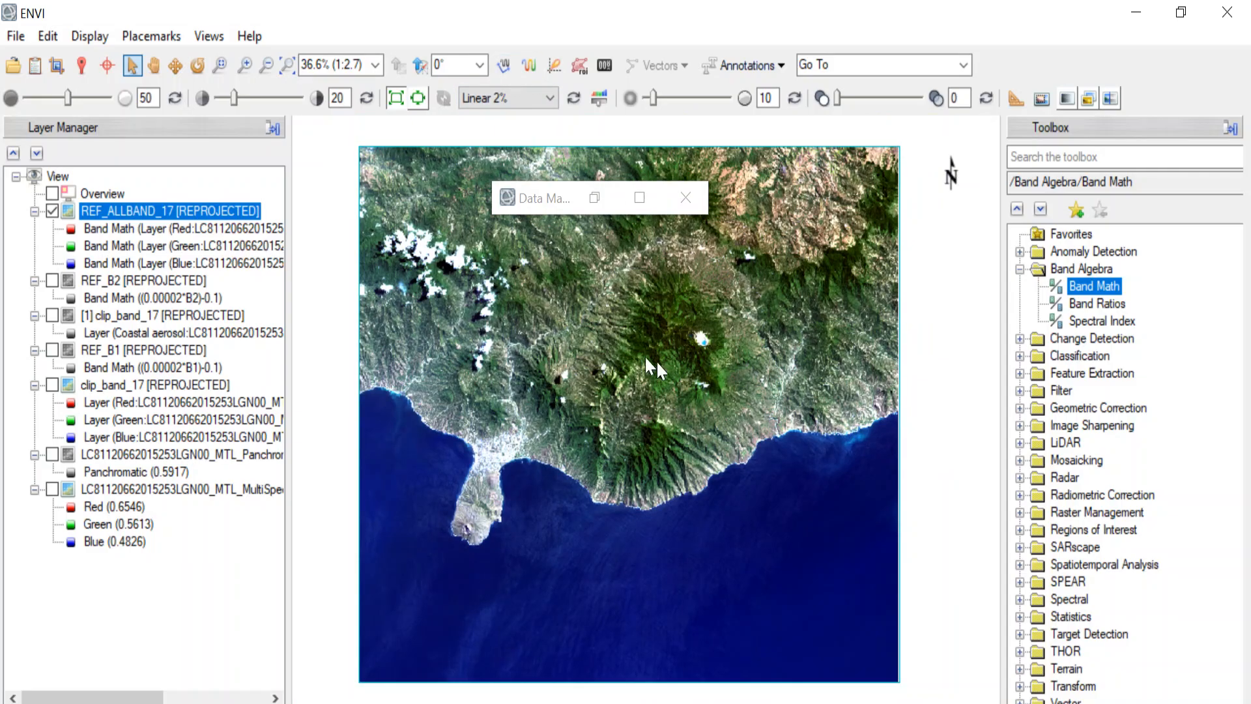
scroll(691, 357, up, 4)
scroll(708, 350, up, 1)
drag(391, 508, 803, 188)
scroll(535, 464, up, 1)
drag(535, 465, 711, 457)
scroll(711, 455, down, 5)
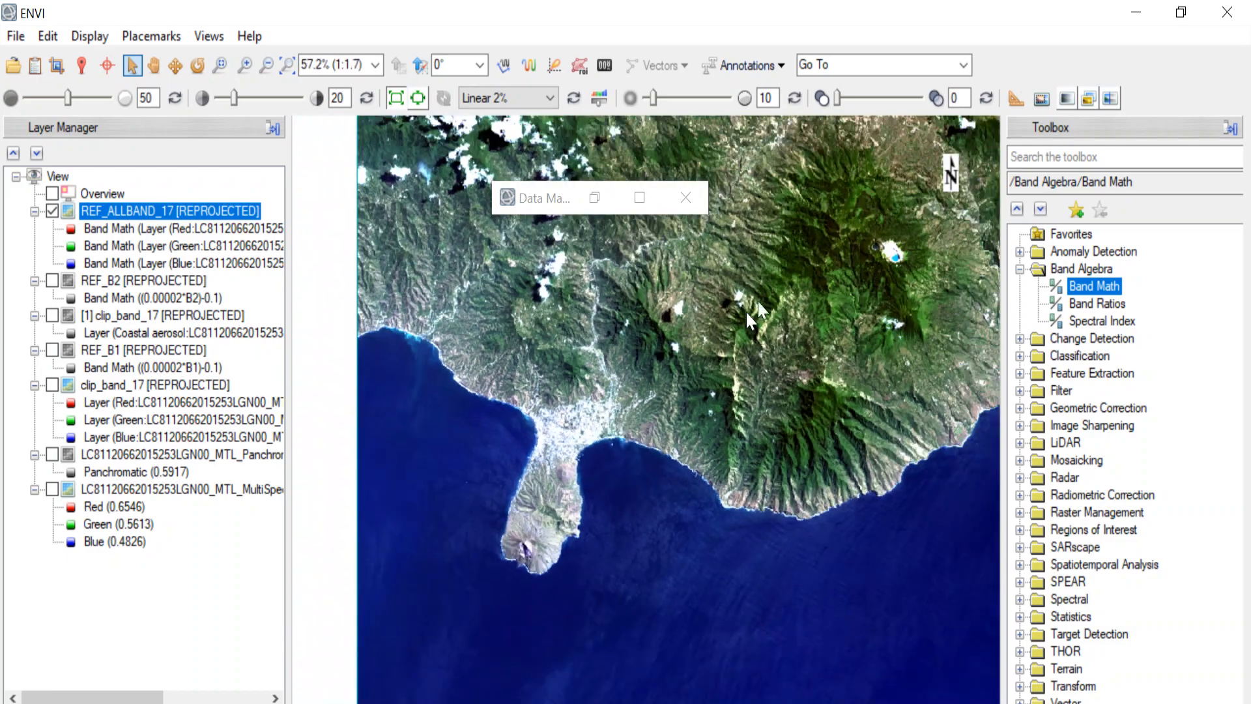
drag(745, 310, 663, 370)
scroll(663, 370, down, 1)
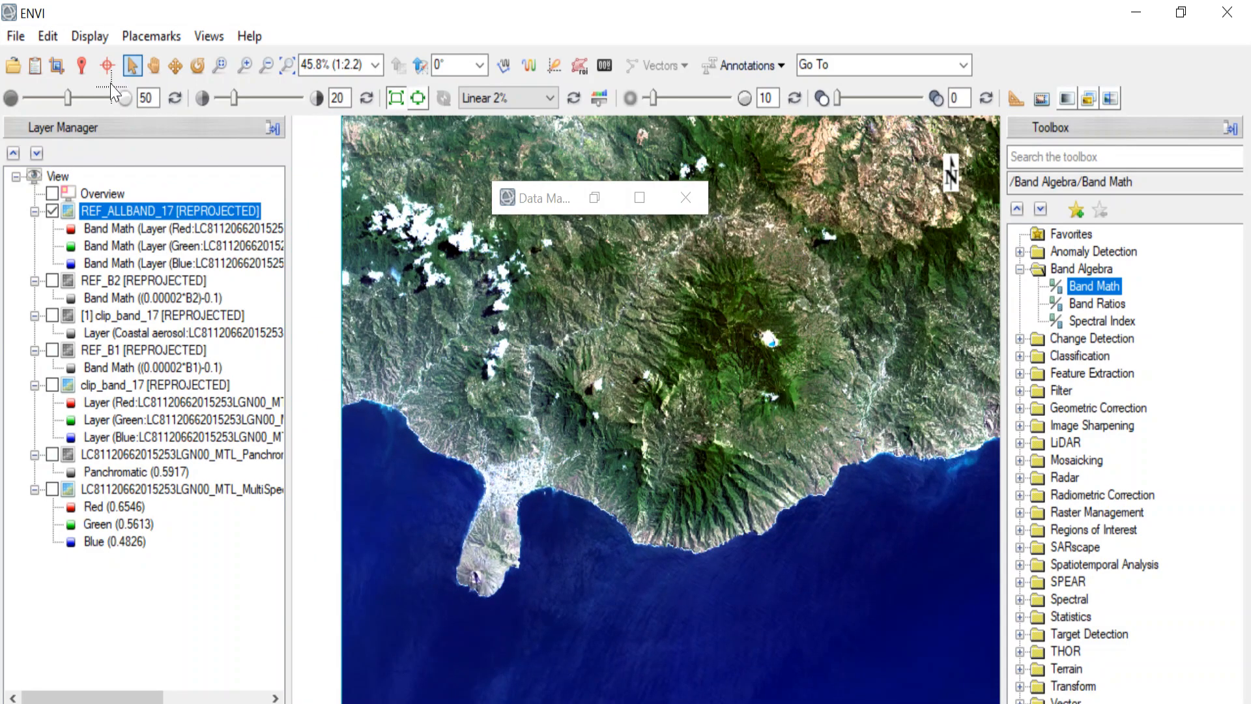
- Inspect the cursor values of REF_ALLBAND_17 over several parts of the image, then close the Cursor Value window
click(81, 65)
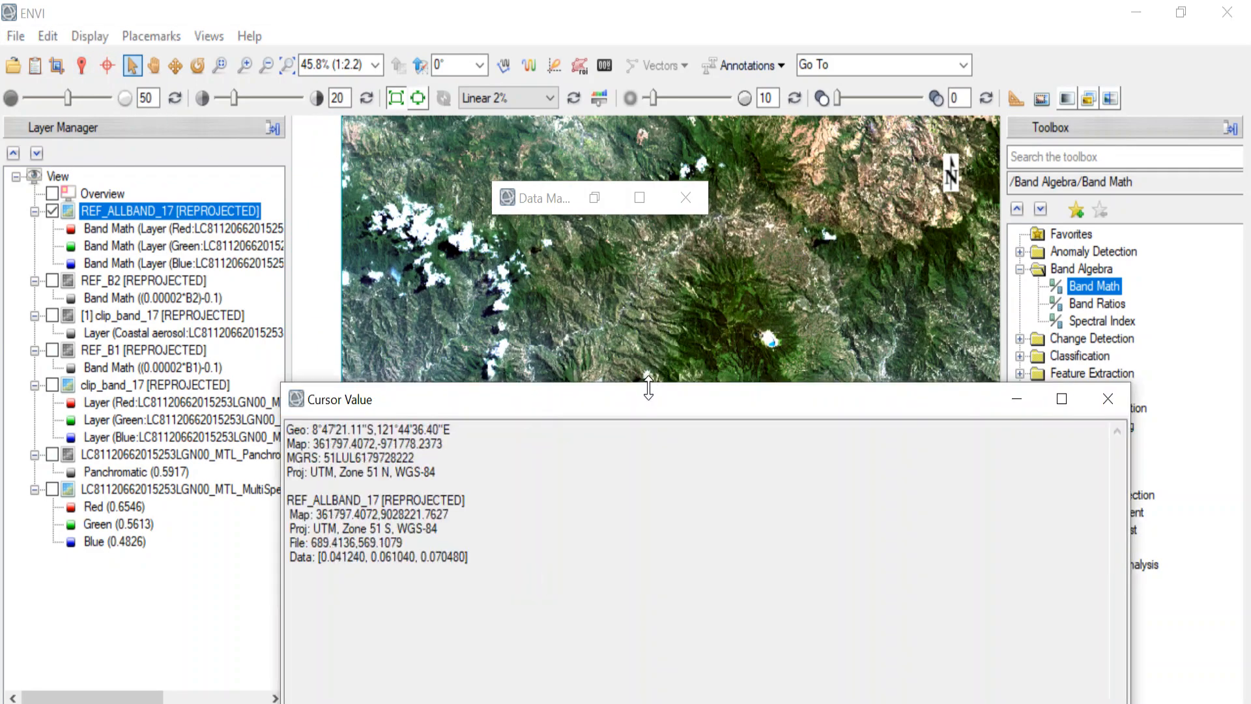
drag(672, 399, 995, 350)
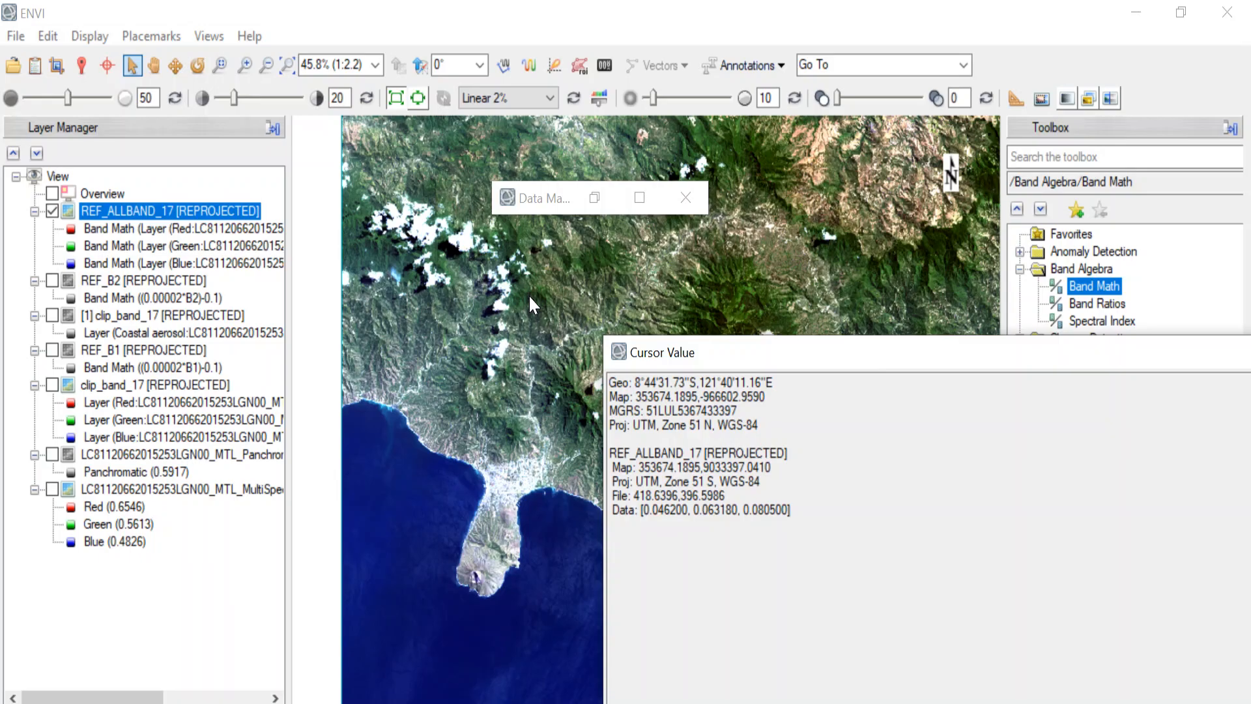
drag(749, 352, 280, 311)
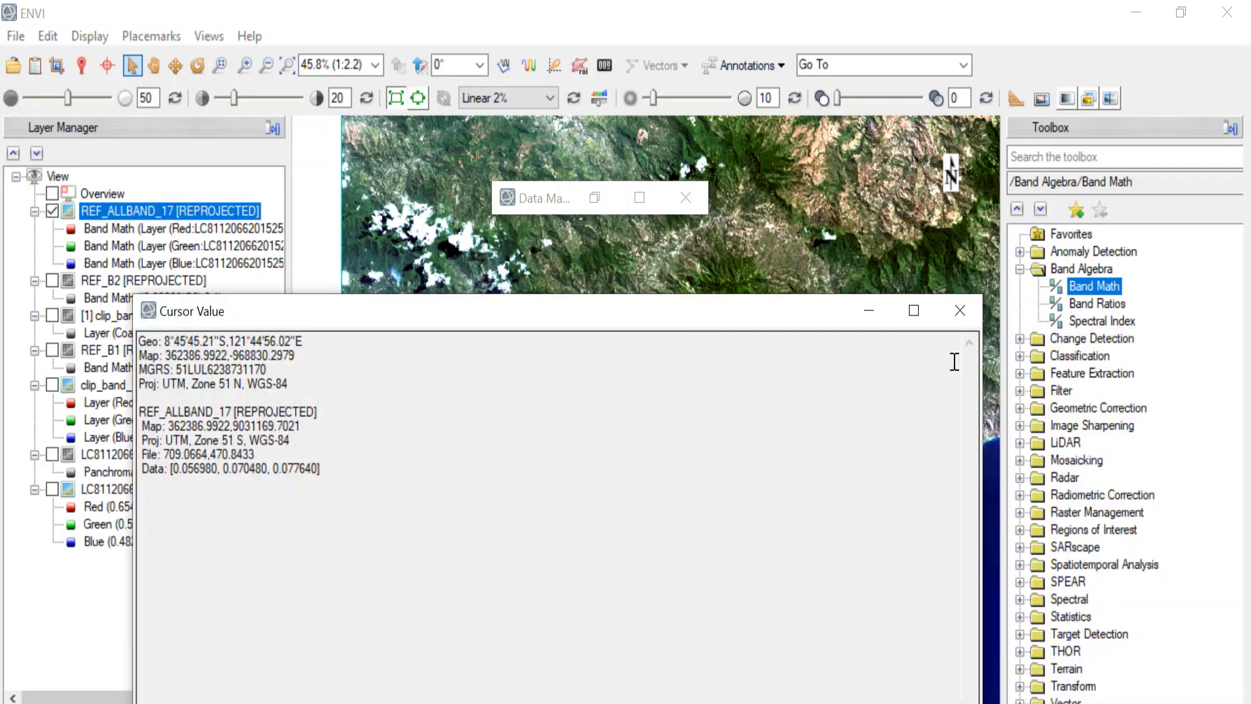
click(960, 311)
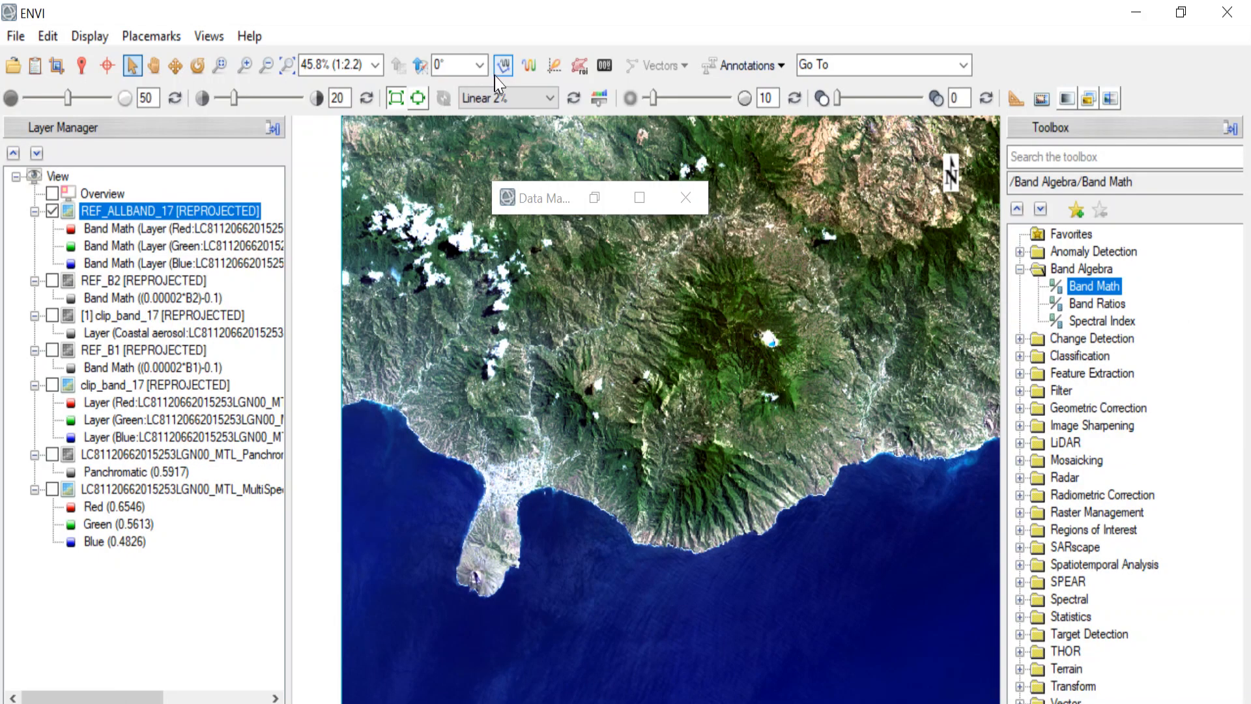
- Display the spectral profile of REF_ALLBAND_17 for a point in the sea just east of the peninsula
click(530, 65)
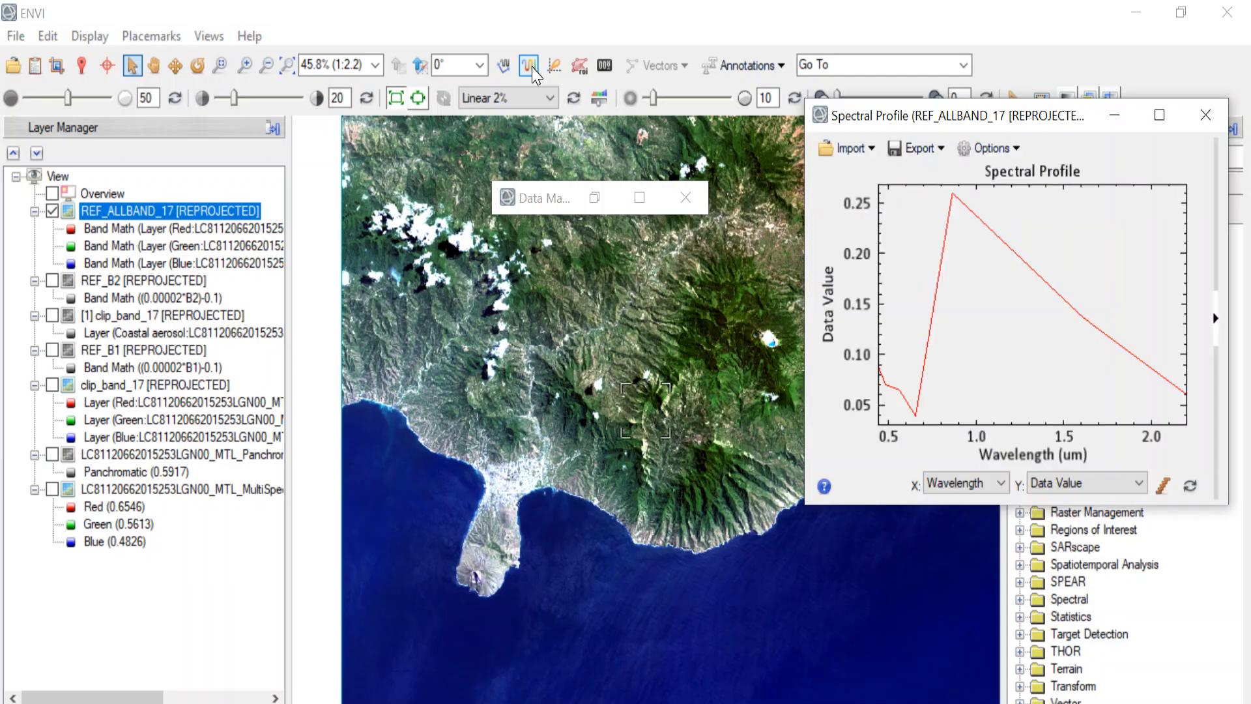
drag(577, 305, 556, 571)
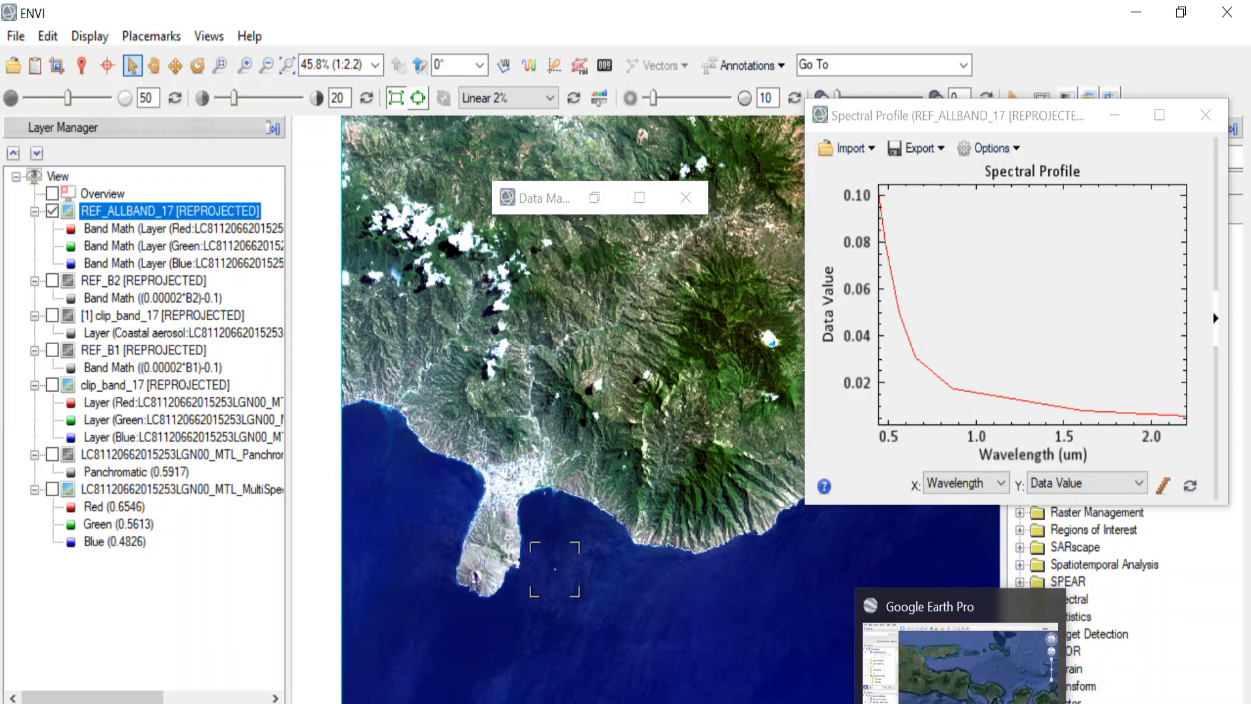
- Switch to the remote sensing guide PDF in Adobe Acrobat Pro and narrow its window to fit beside the spectral profile, zoomed to 50%
click(965, 703)
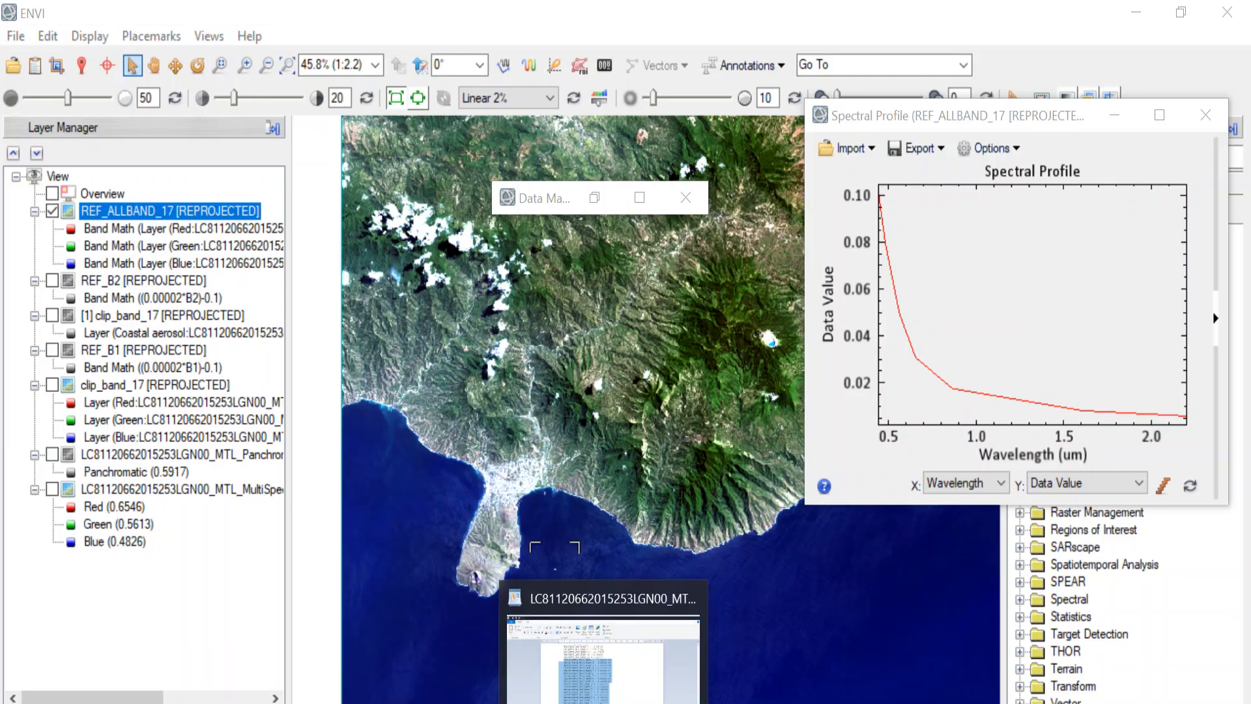
click(558, 703)
drag(808, 20, 532, 61)
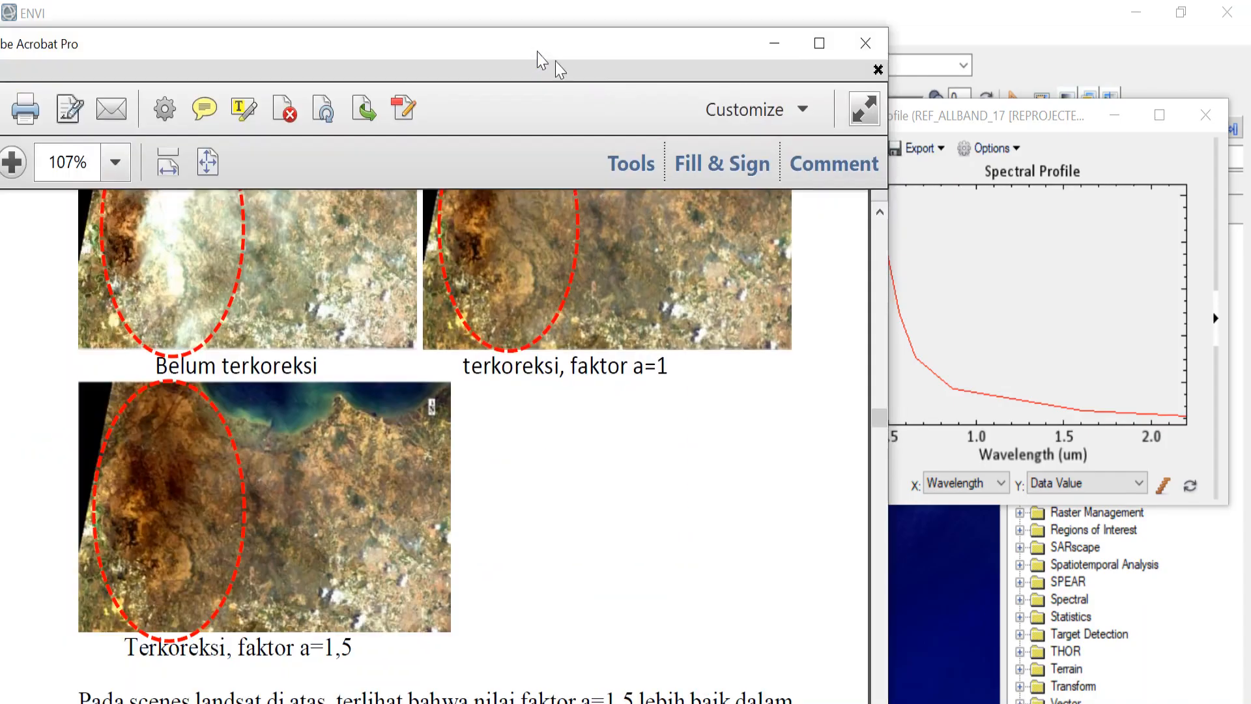
drag(889, 225, 584, 251)
ctrl+scroll(417, 345, down, 3)
scroll(422, 336, up, 3)
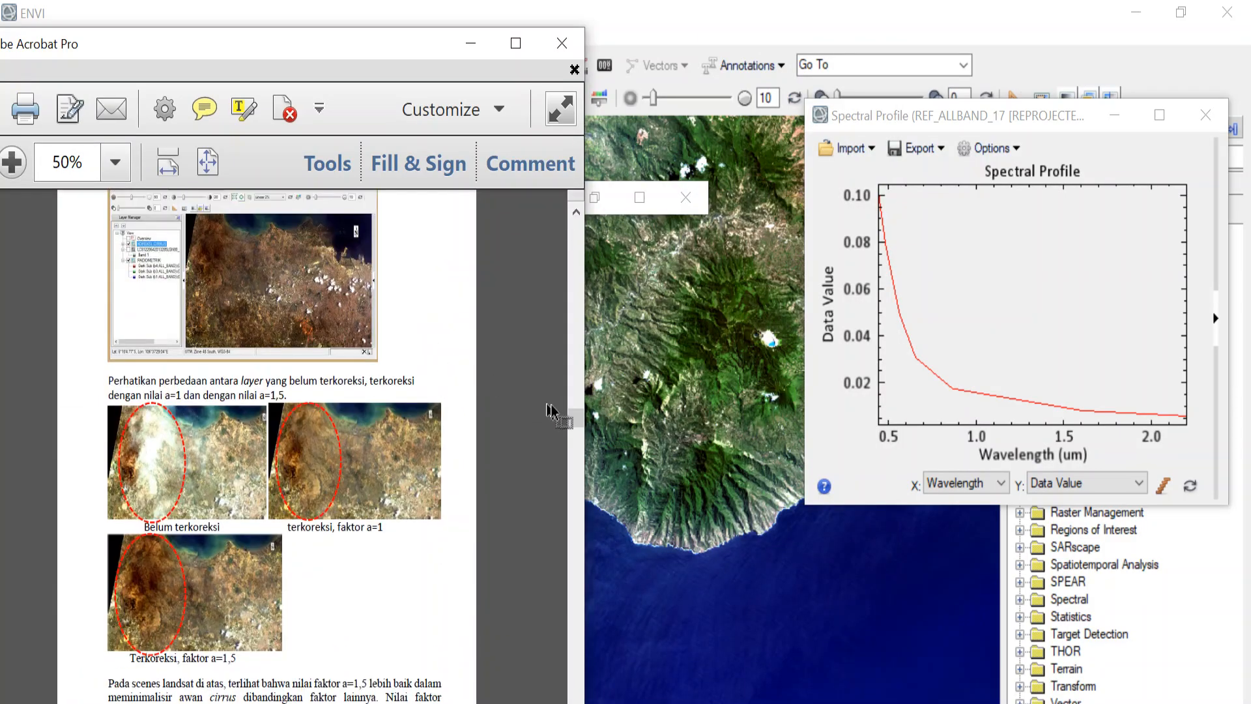
- Find the reference reflectance graphs for water, soil and vegetation in the guide and compare them with the sea's spectral profile
drag(579, 417, 584, 317)
scroll(102, 408, up, 5)
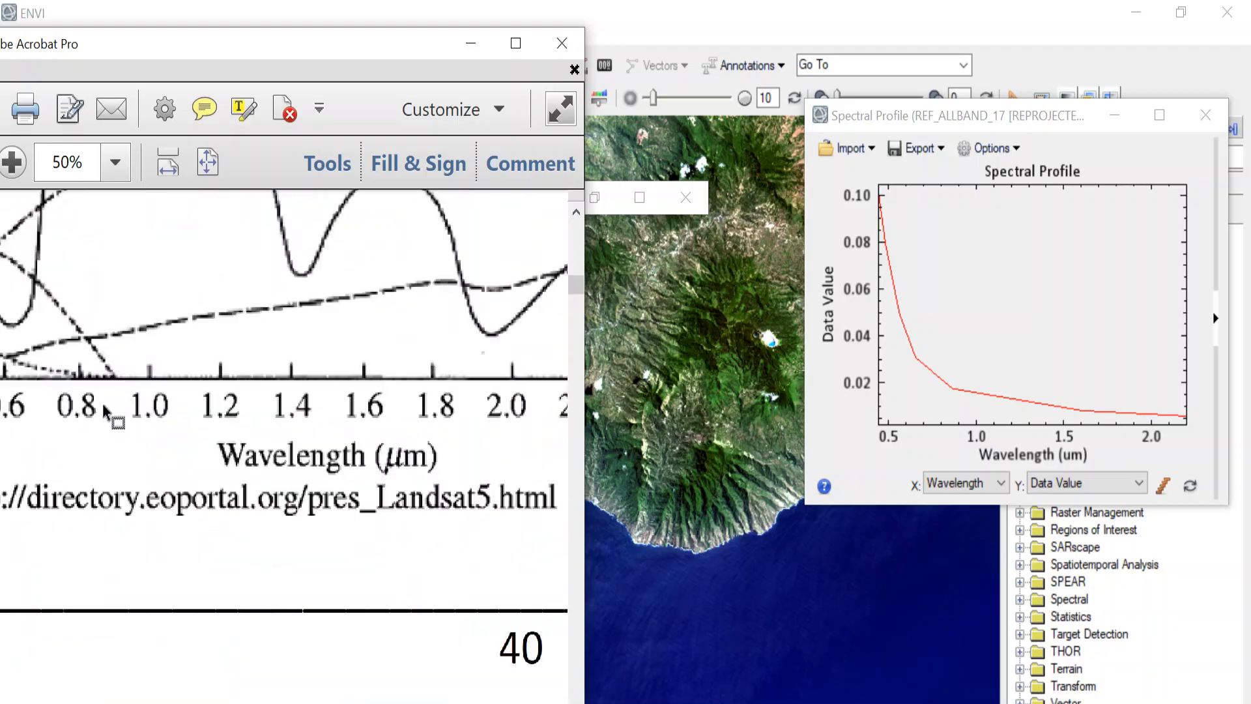
scroll(102, 408, up, 1)
scroll(304, 561, down, 1)
drag(326, 46, 463, 40)
scroll(303, 312, down, 1)
scroll(304, 375, up, 3)
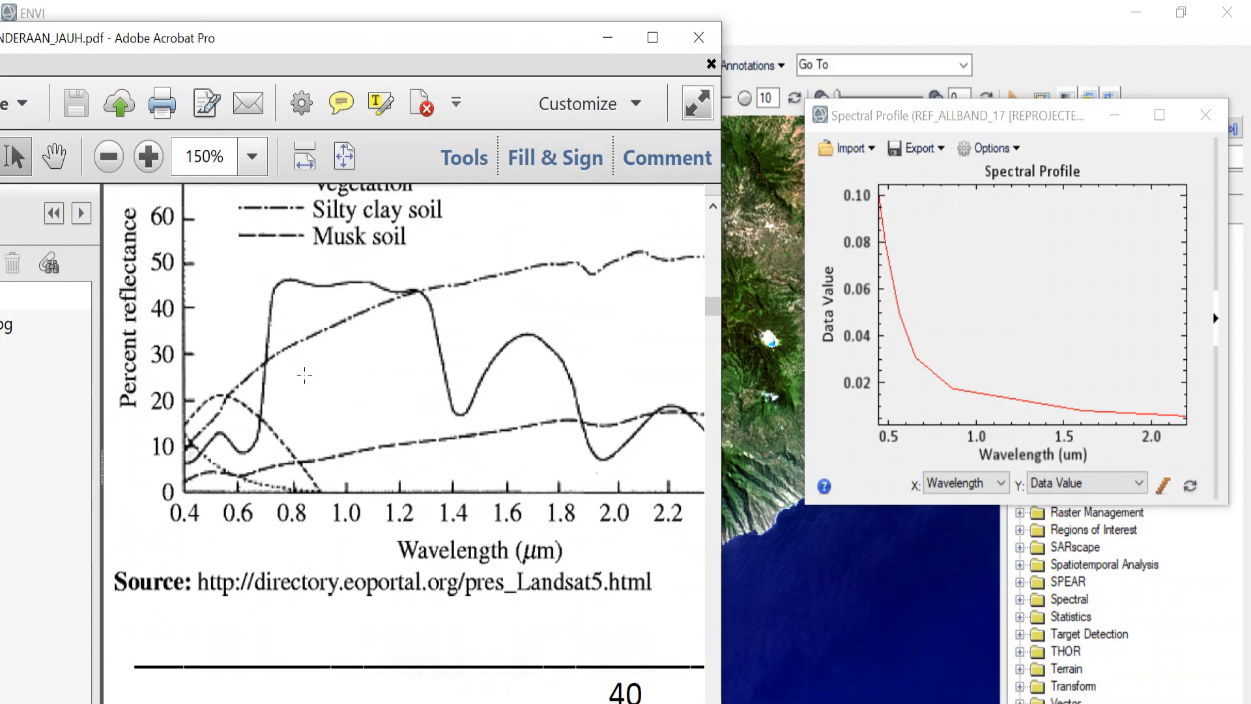
scroll(304, 375, up, 1)
scroll(315, 391, down, 2)
scroll(319, 389, up, 4)
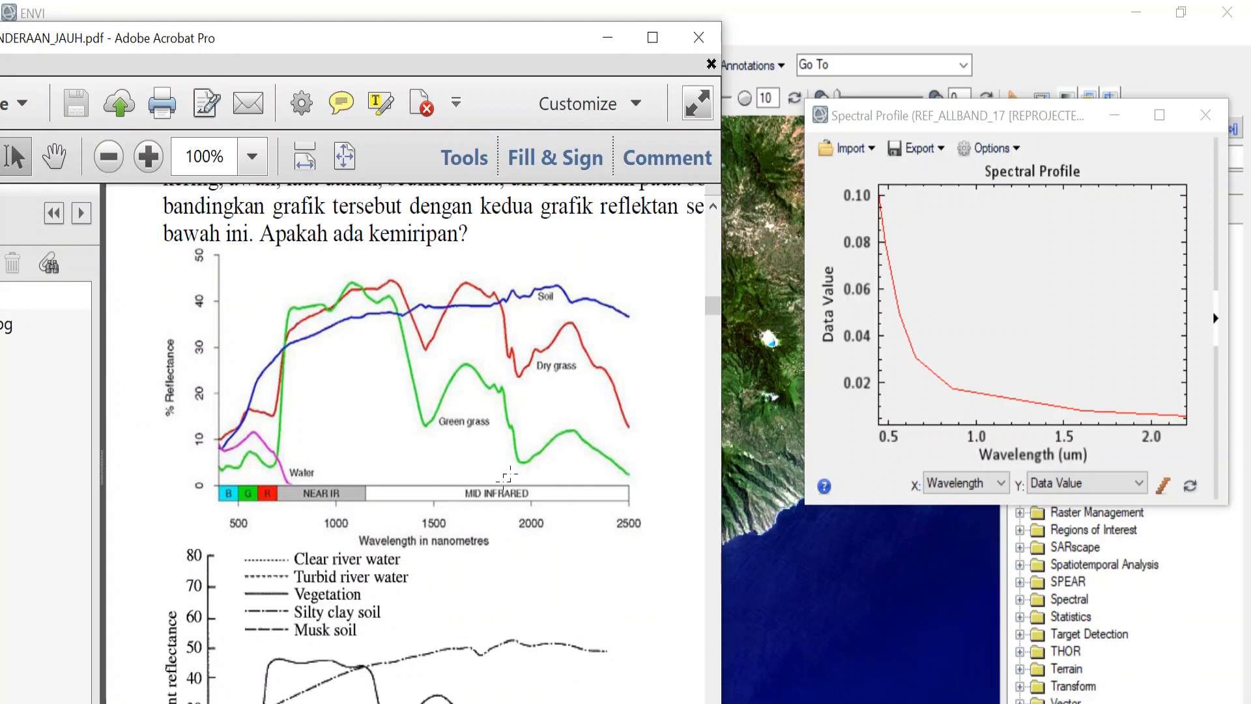
- Sample the spectral profile of the dark green vegetation just north of the volcano's crater and compare it with the guide's reflectance graphs
click(767, 302)
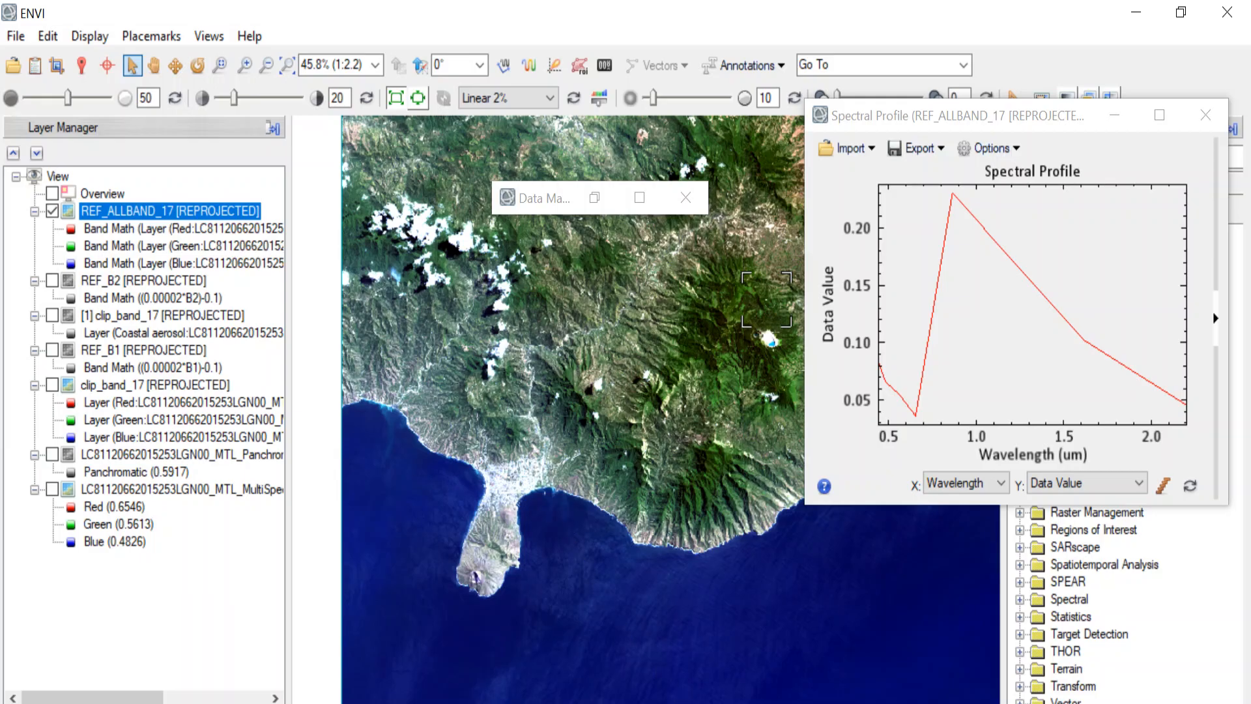
click(842, 702)
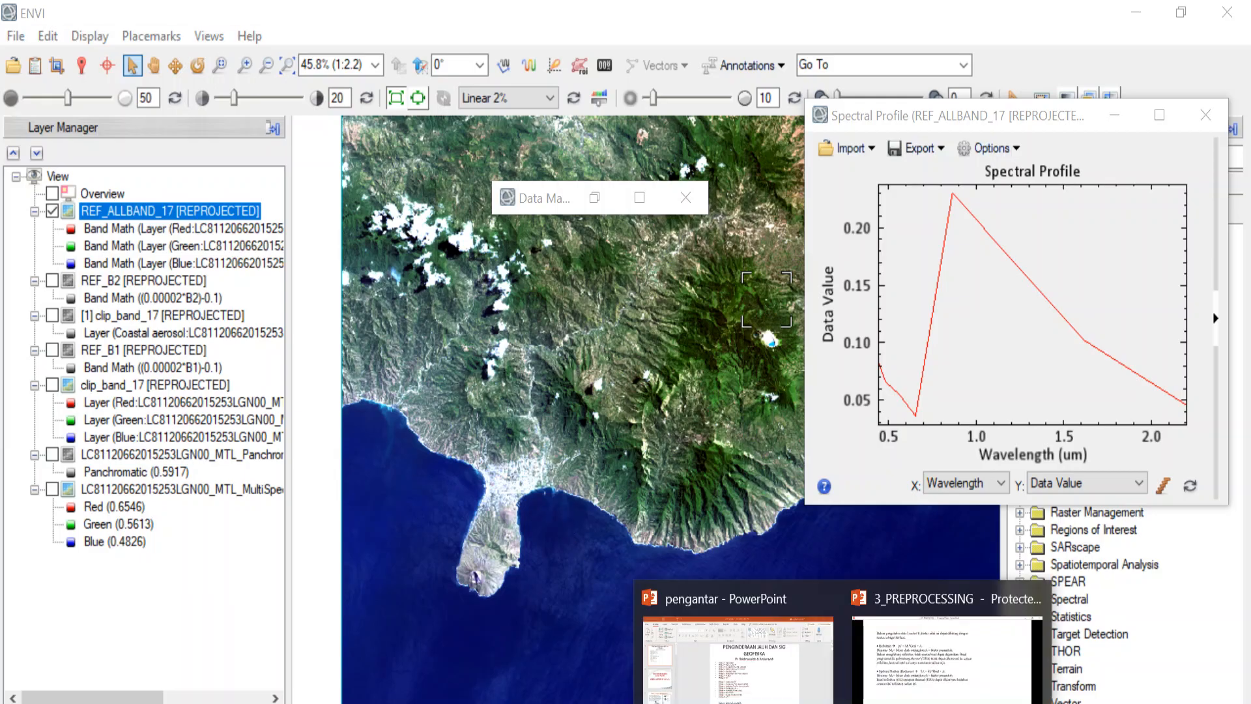
click(799, 703)
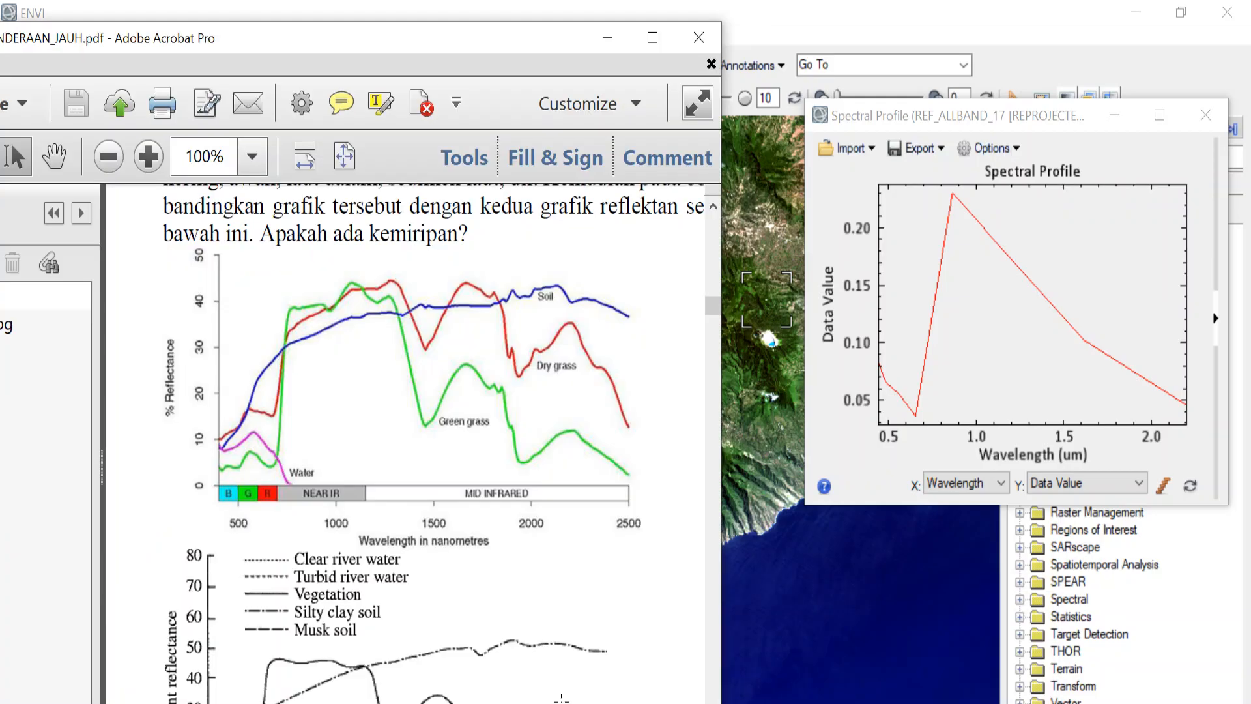
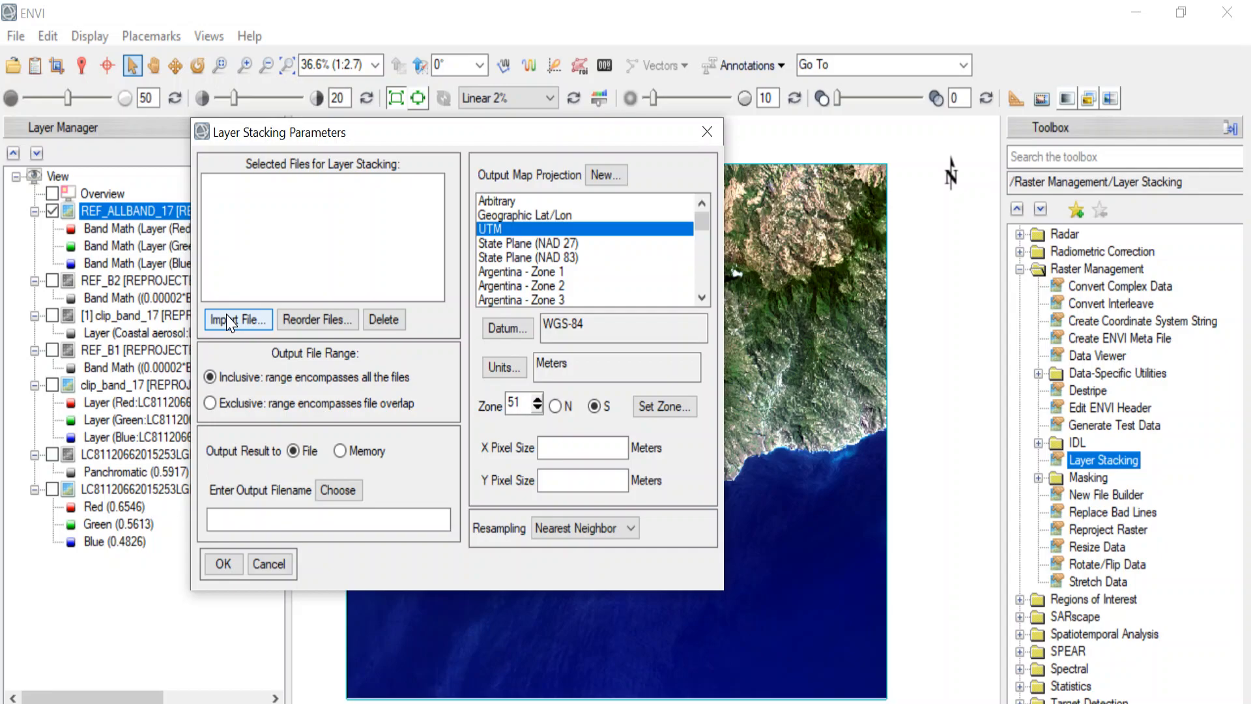
click(230, 320)
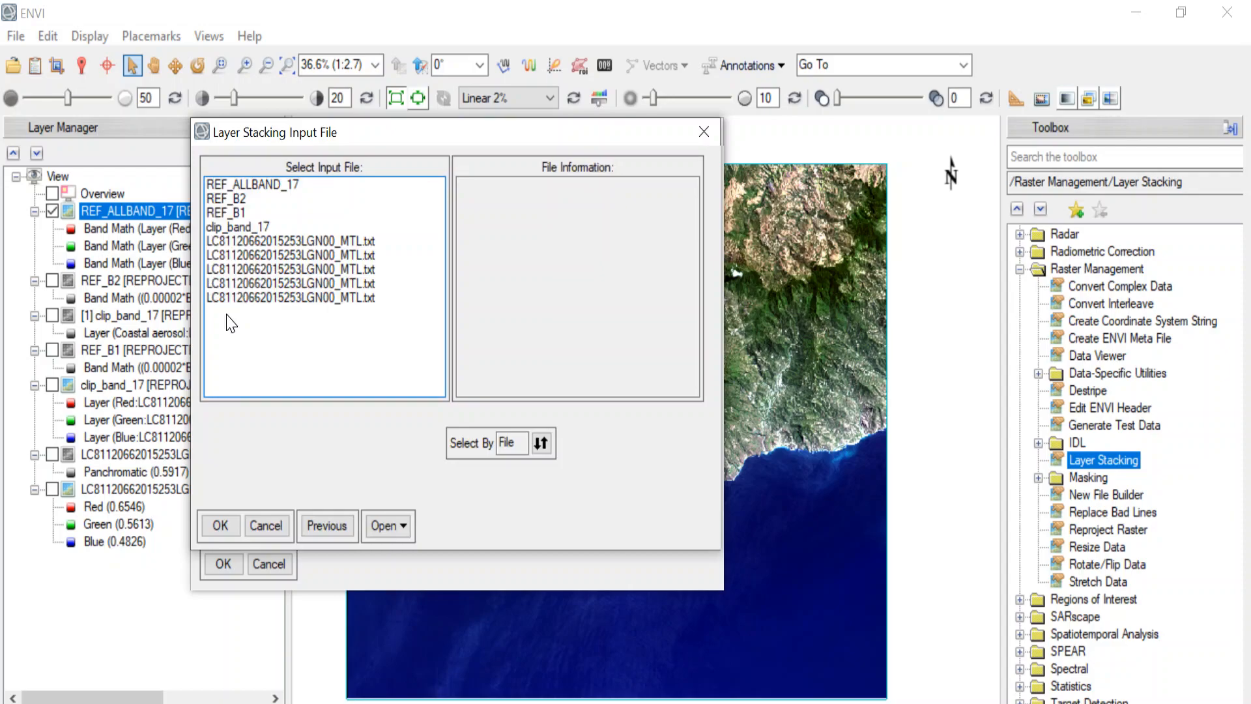
click(251, 285)
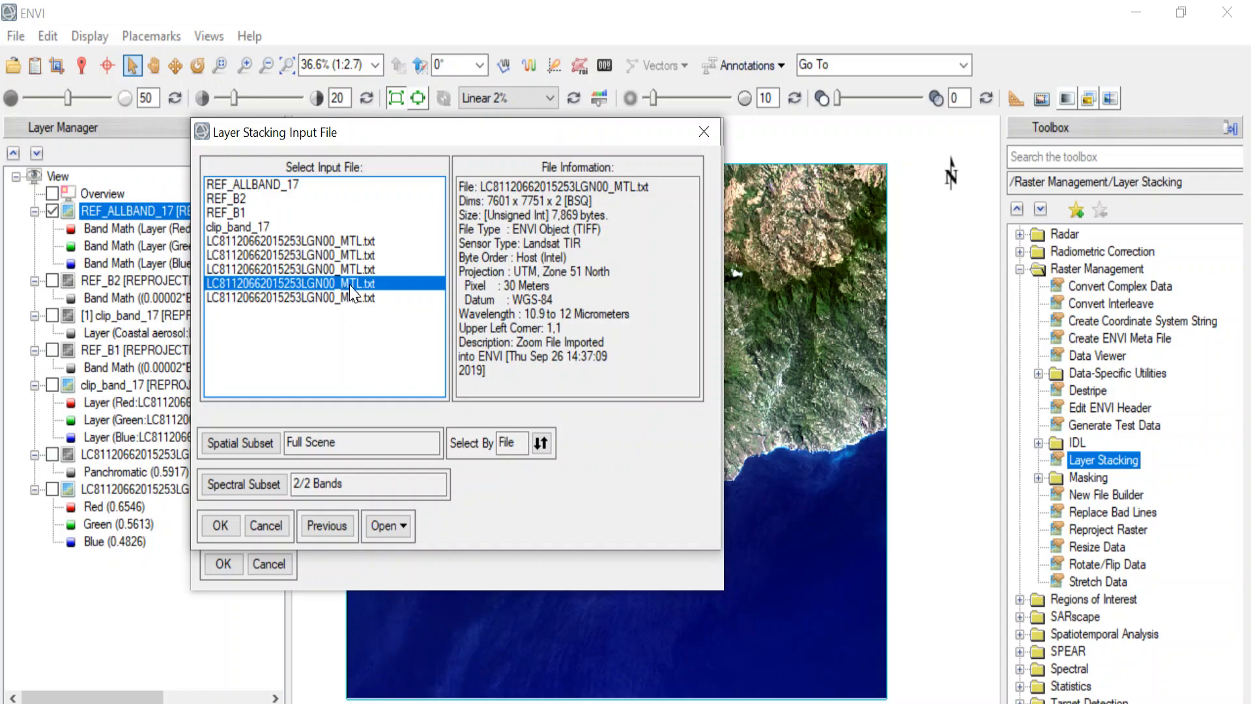
drag(582, 243, 523, 246)
click(580, 243)
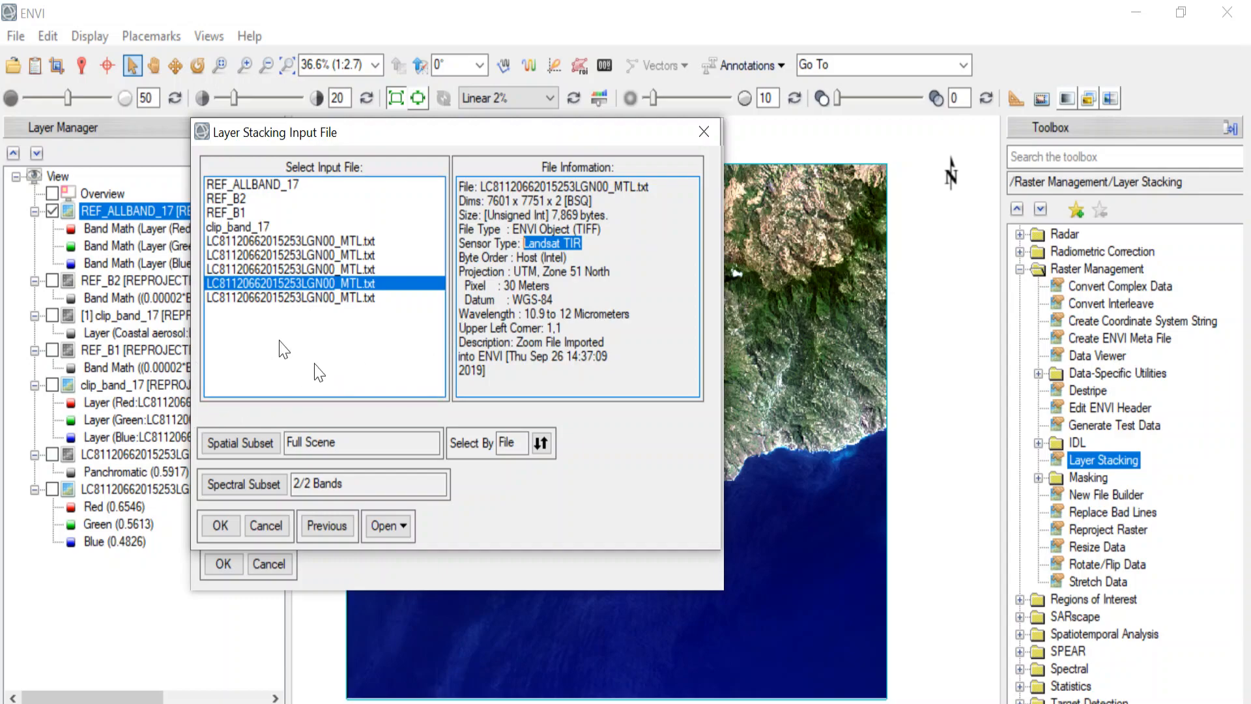
- Spatially subset the thermal input to the extent of the clip_band_17 file and add it to the layer stack
click(249, 446)
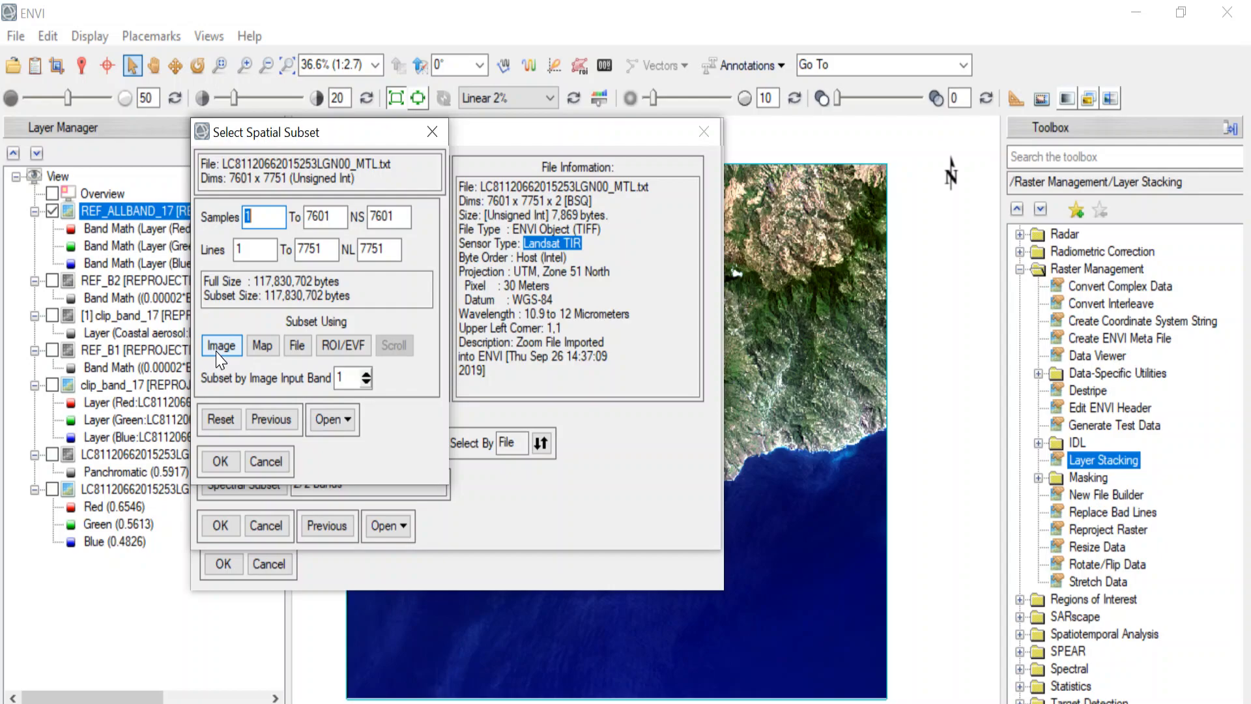
click(303, 347)
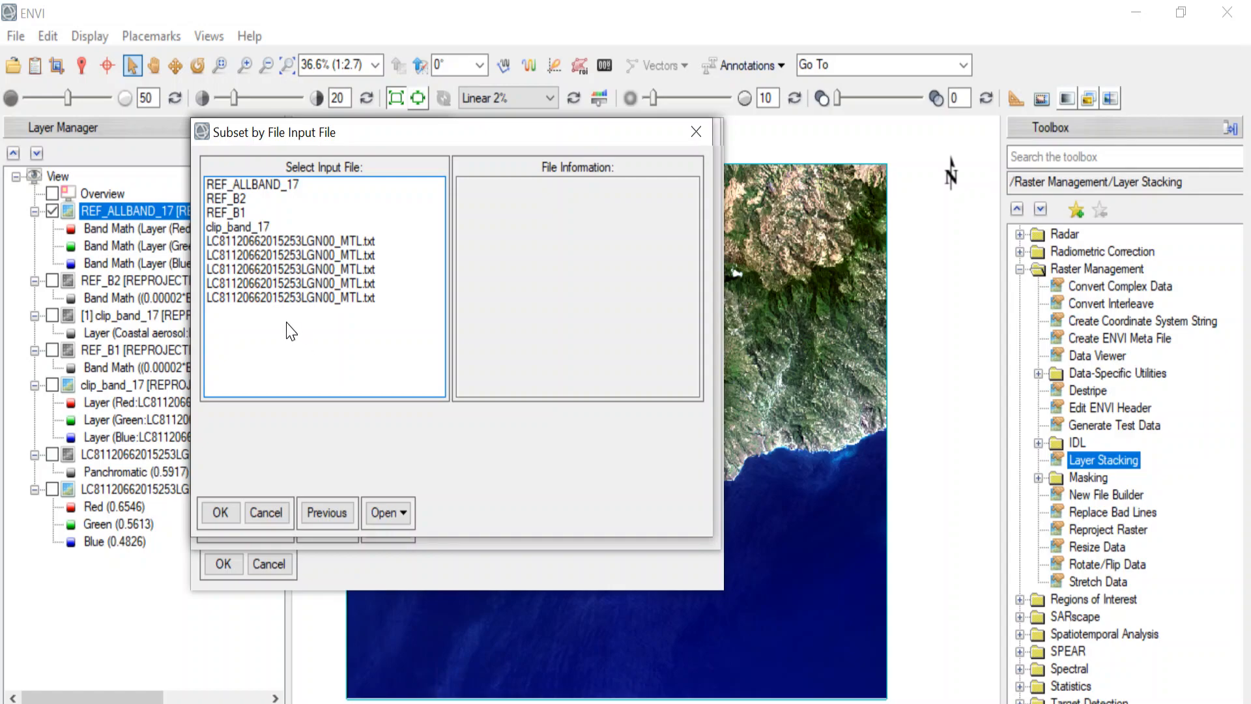
click(247, 229)
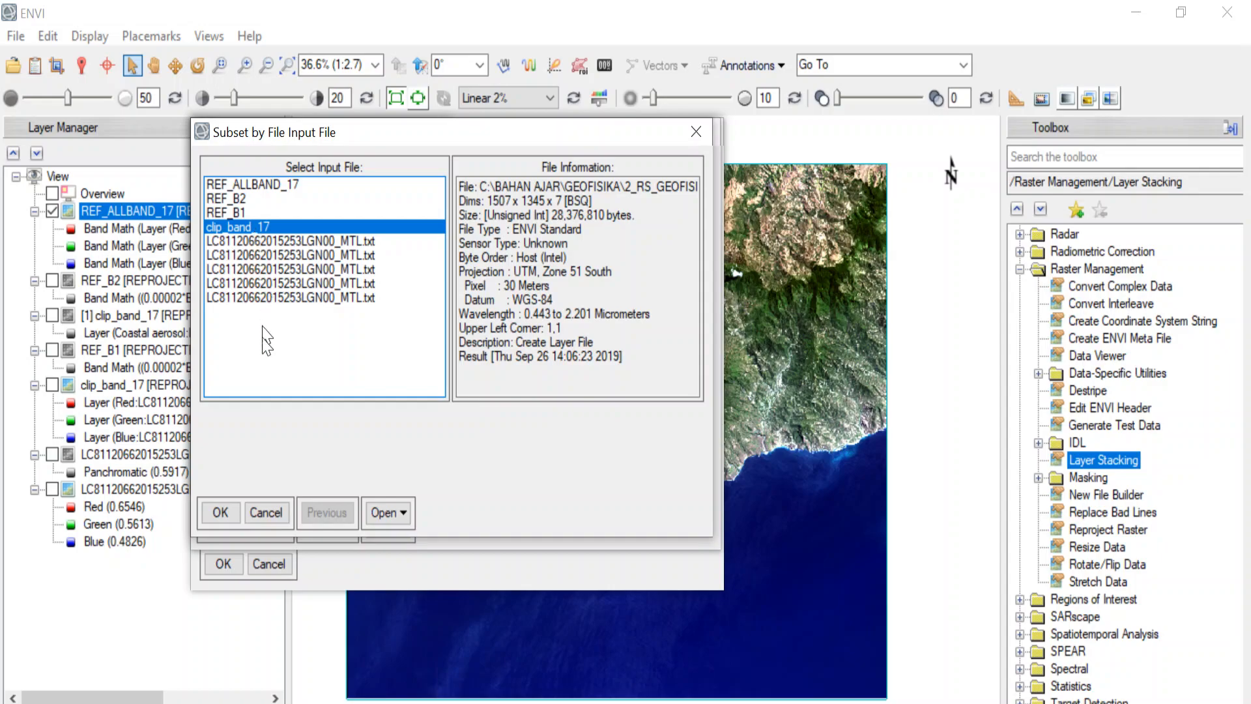
click(234, 508)
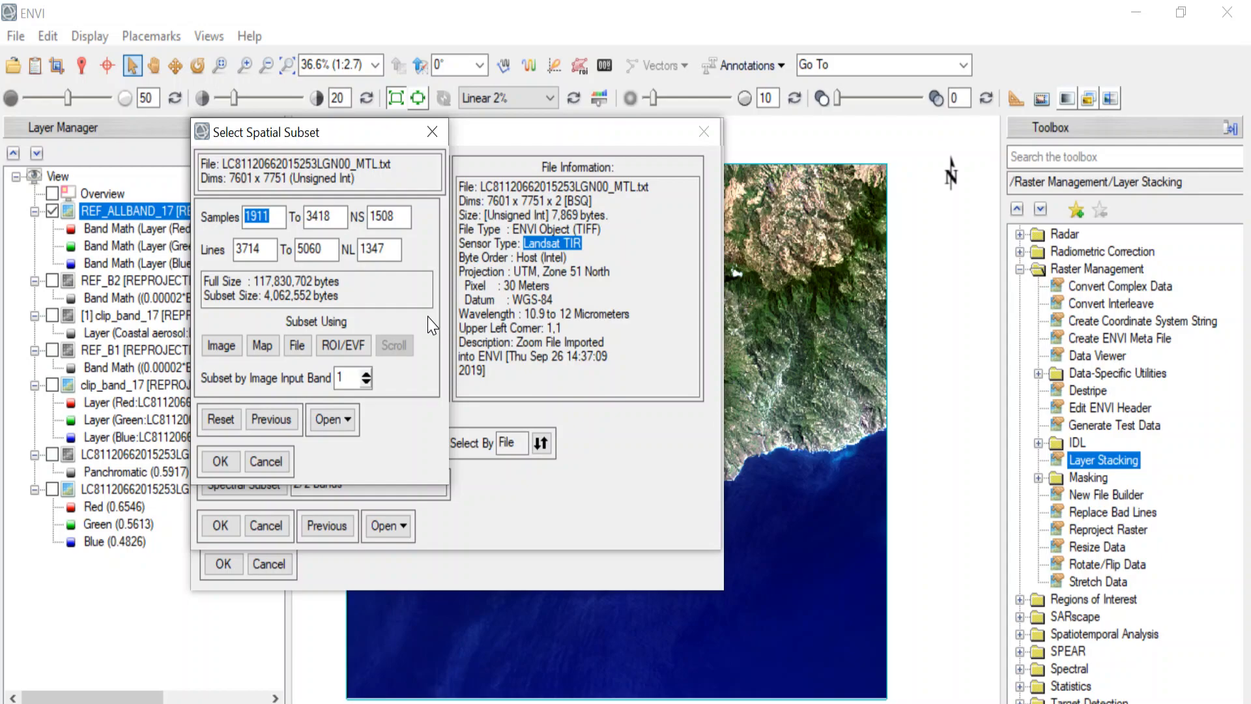
click(224, 466)
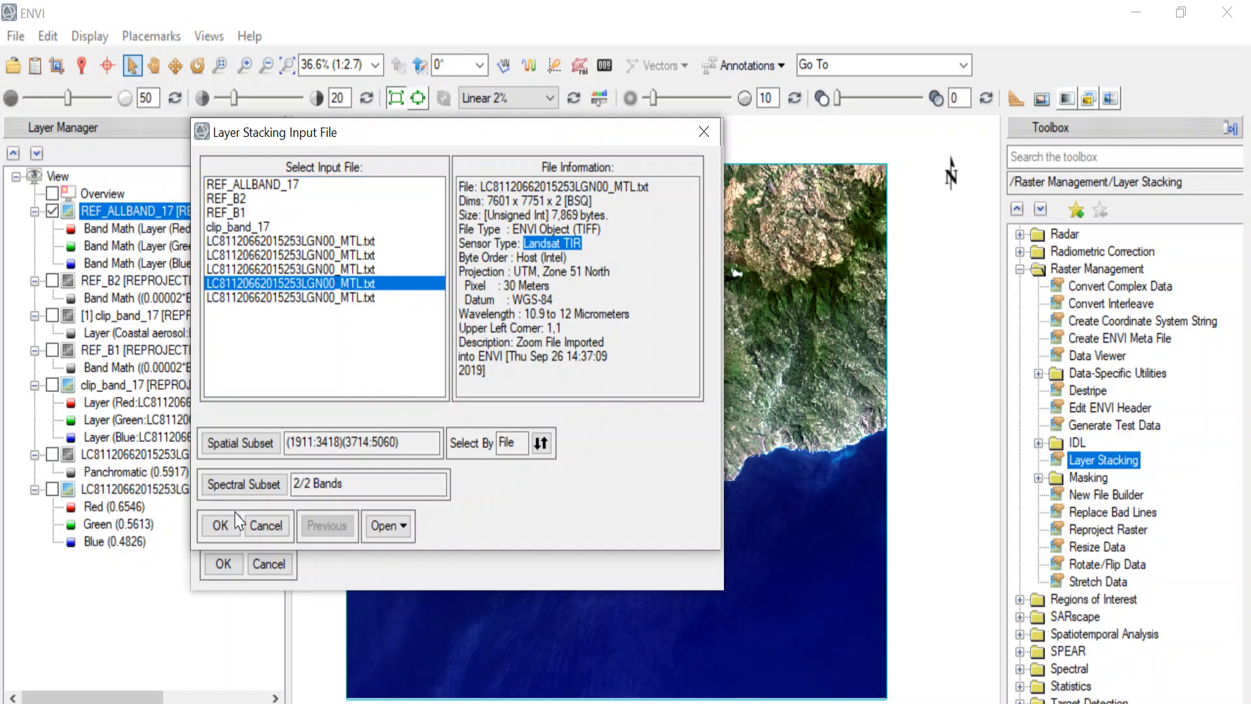
click(221, 526)
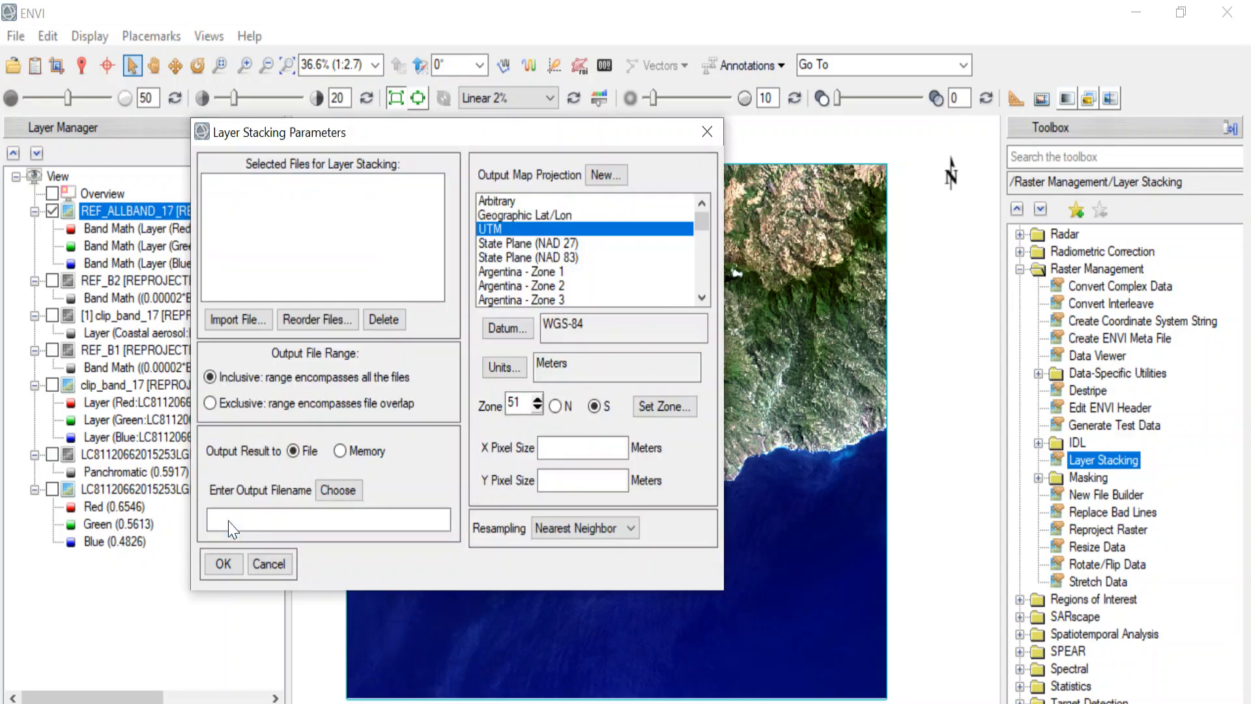
click(595, 408)
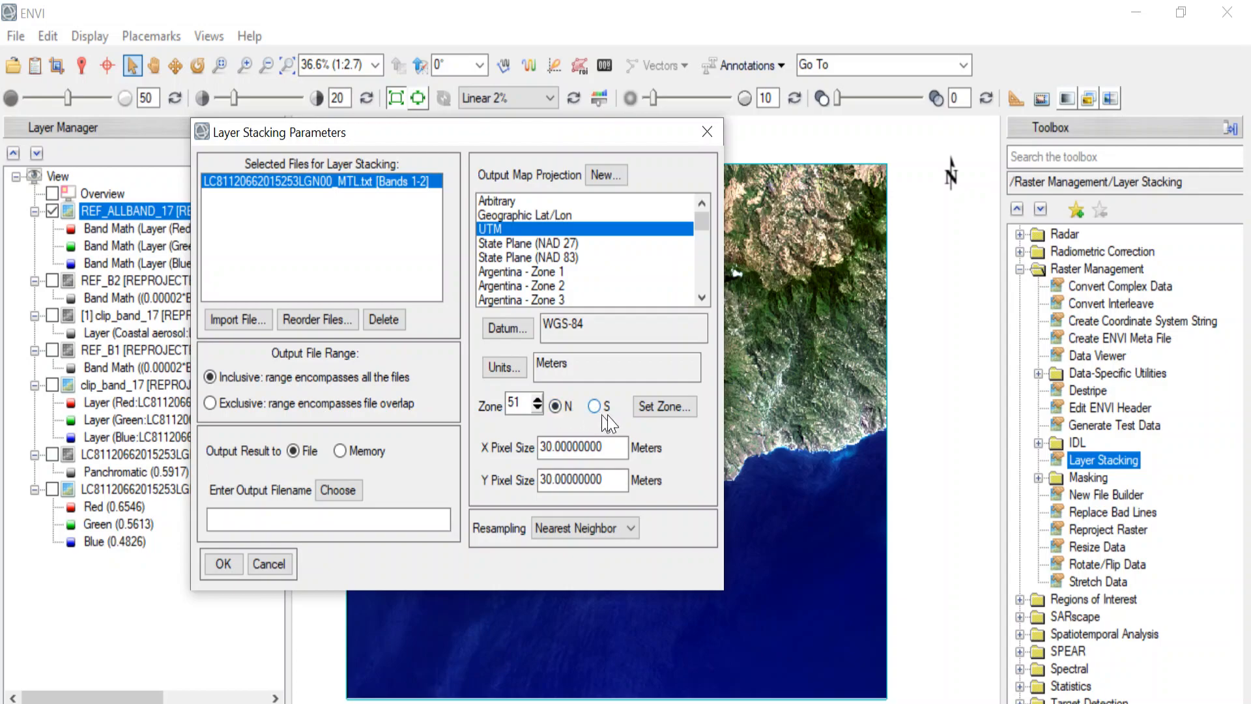
click(353, 495)
scroll(349, 387, down, 4)
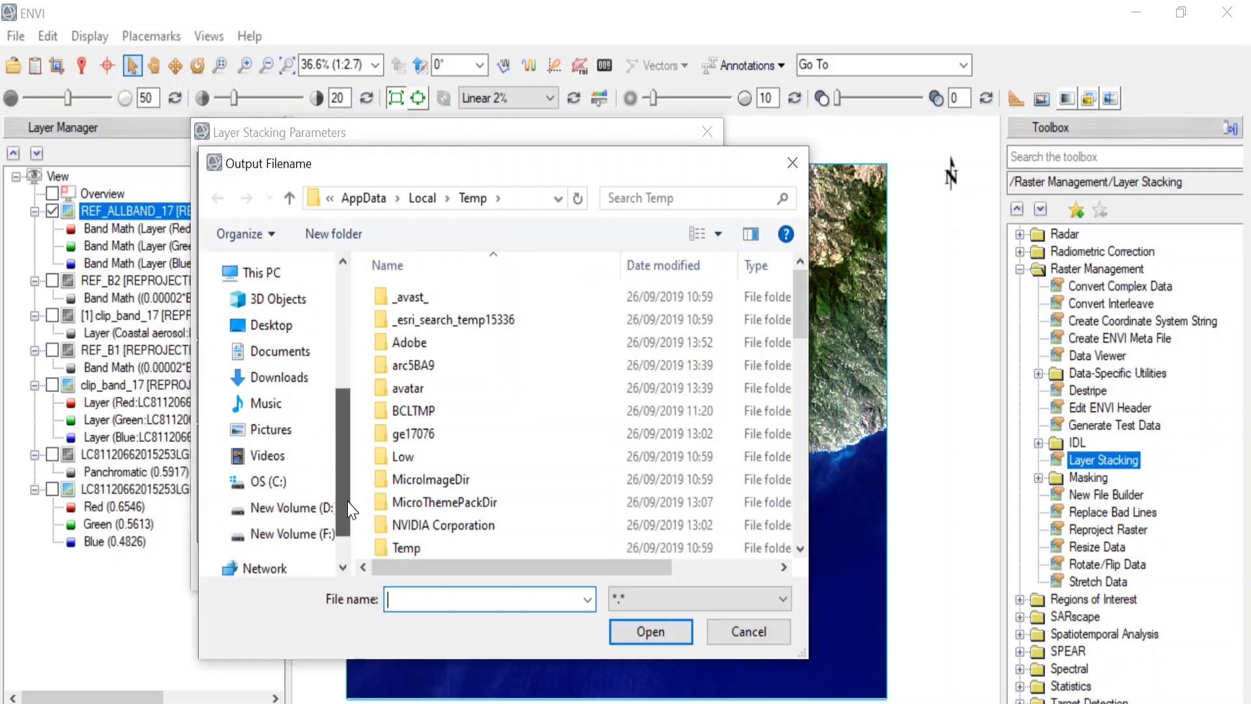
click(274, 481)
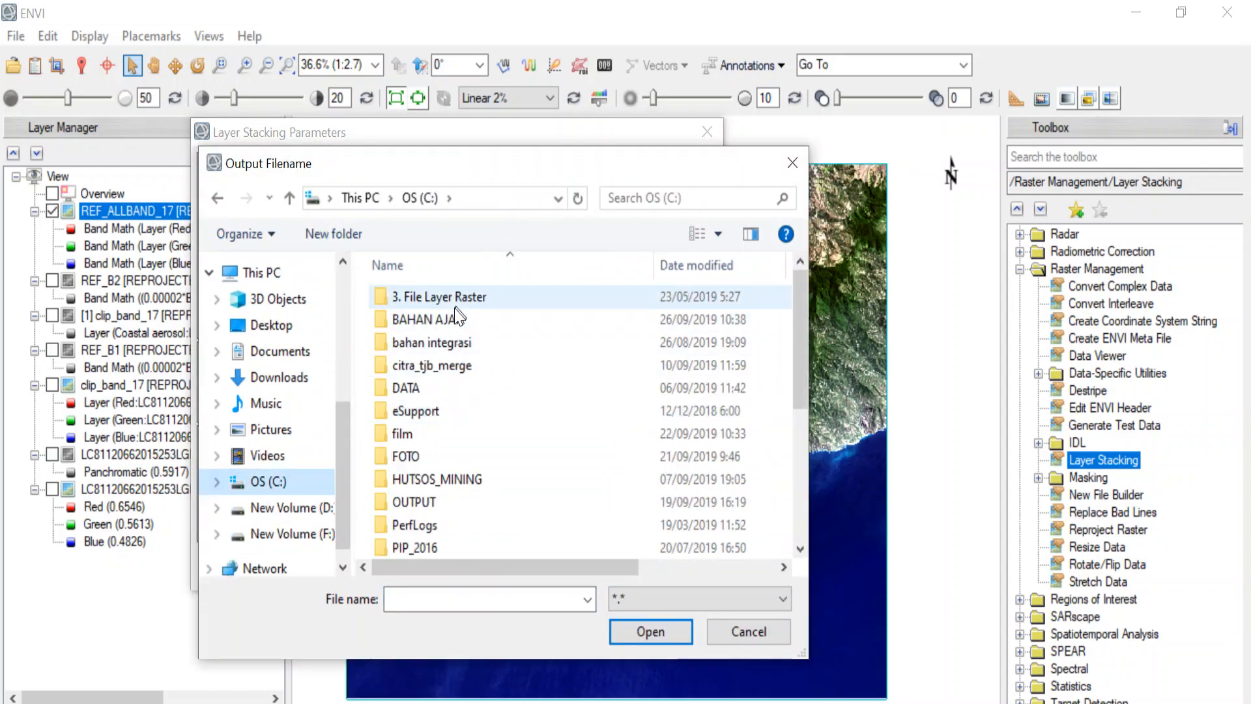
double_click(450, 320)
double_click(439, 344)
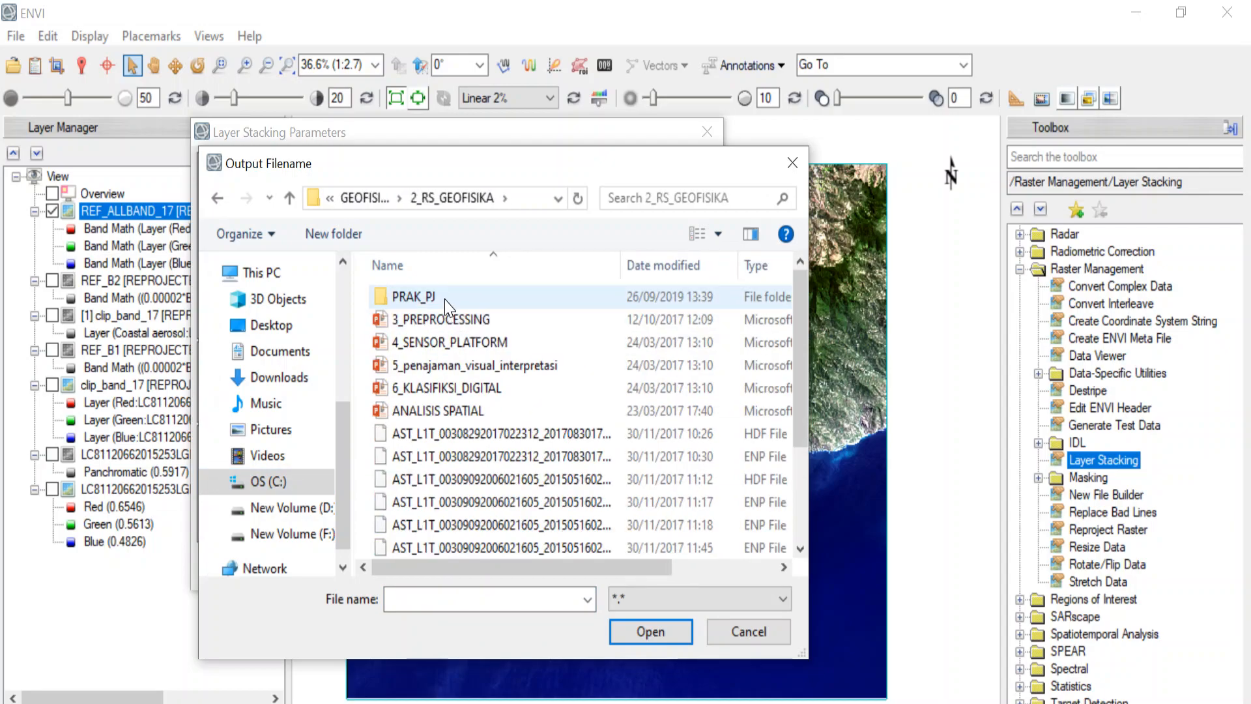
double_click(414, 296)
double_click(430, 296)
click(458, 599)
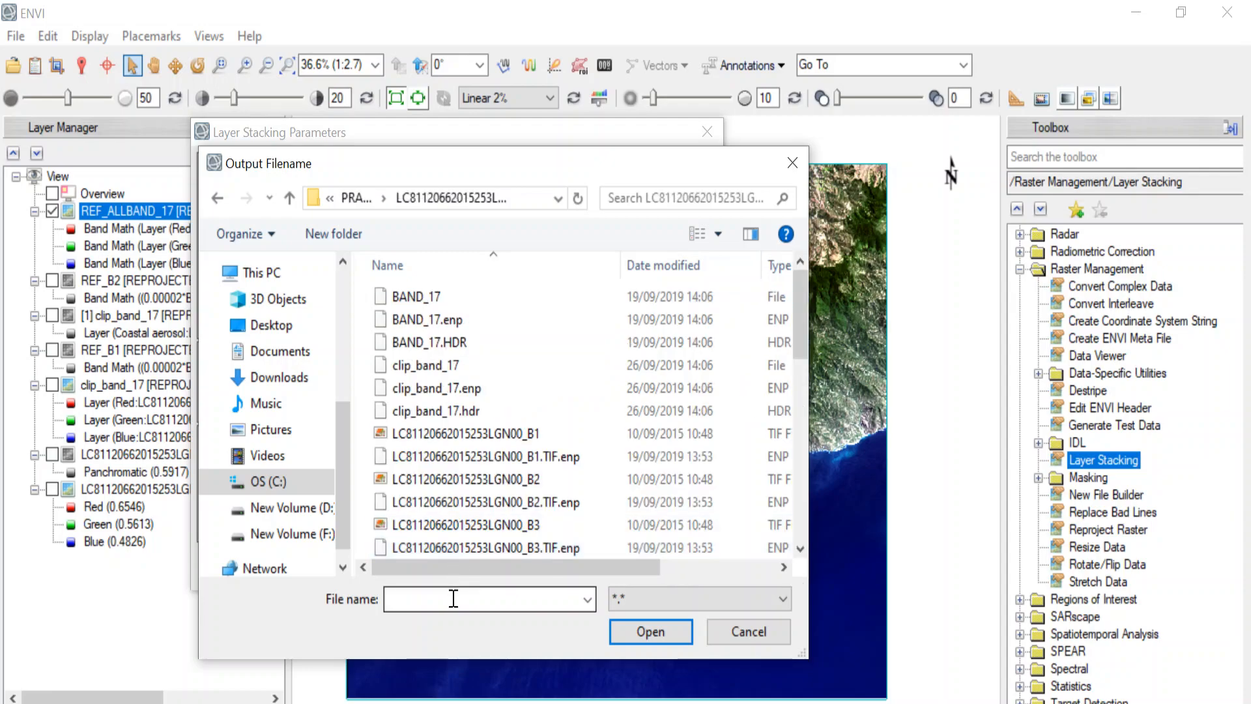
- Name the output file CLIP_B10_B11, run the layer stacking and view the resulting thermal image up close
text(CLI)
key(BackSpace)
key(BackSpace)
key(BackSpace)
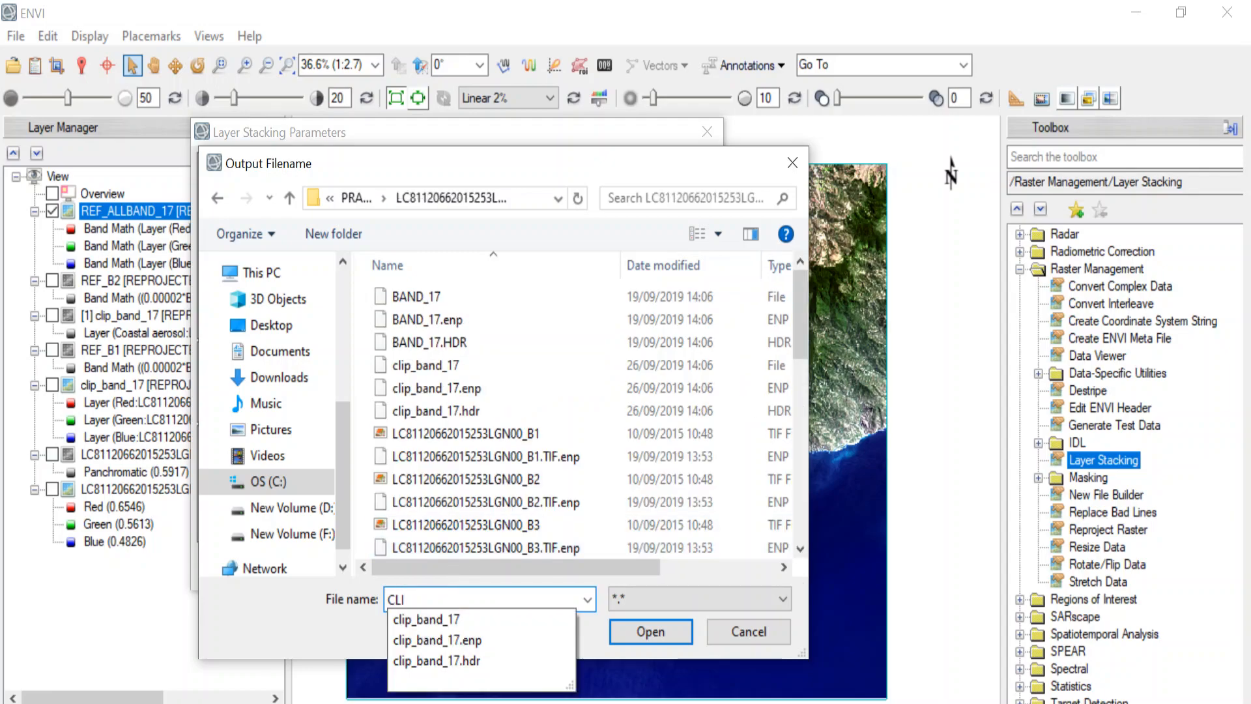
text(CLIP_B10)
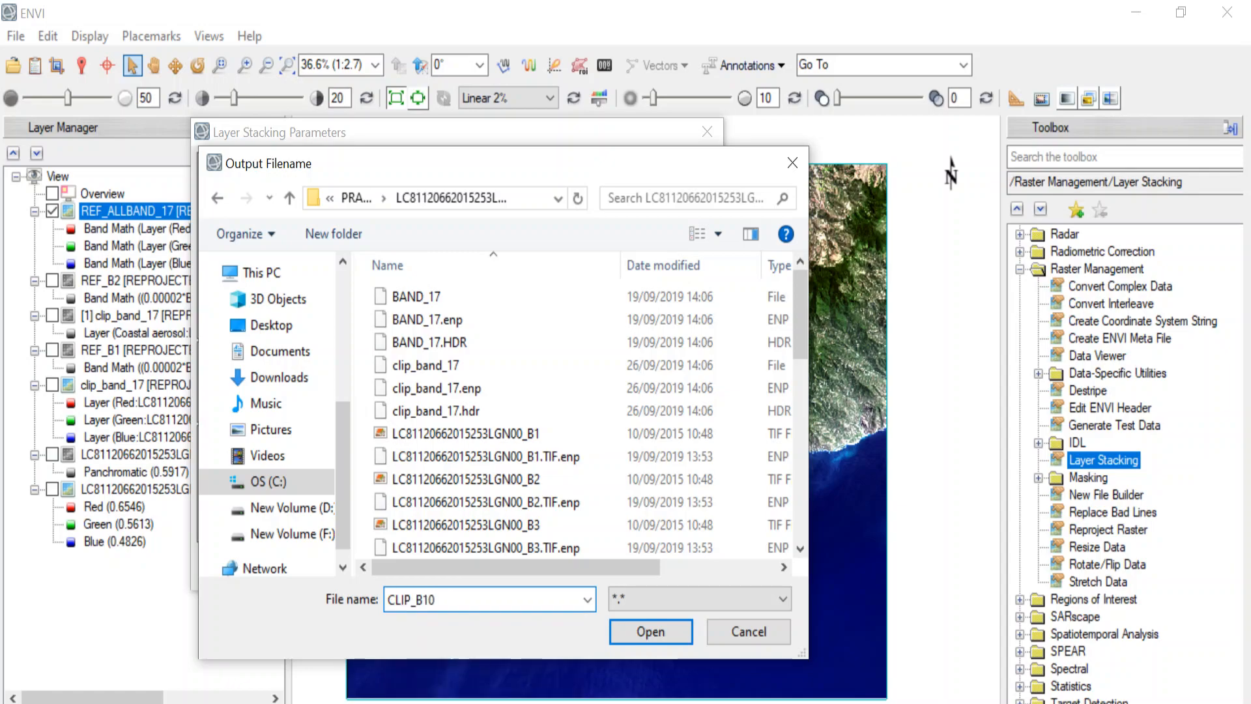
text(_B11)
click(645, 631)
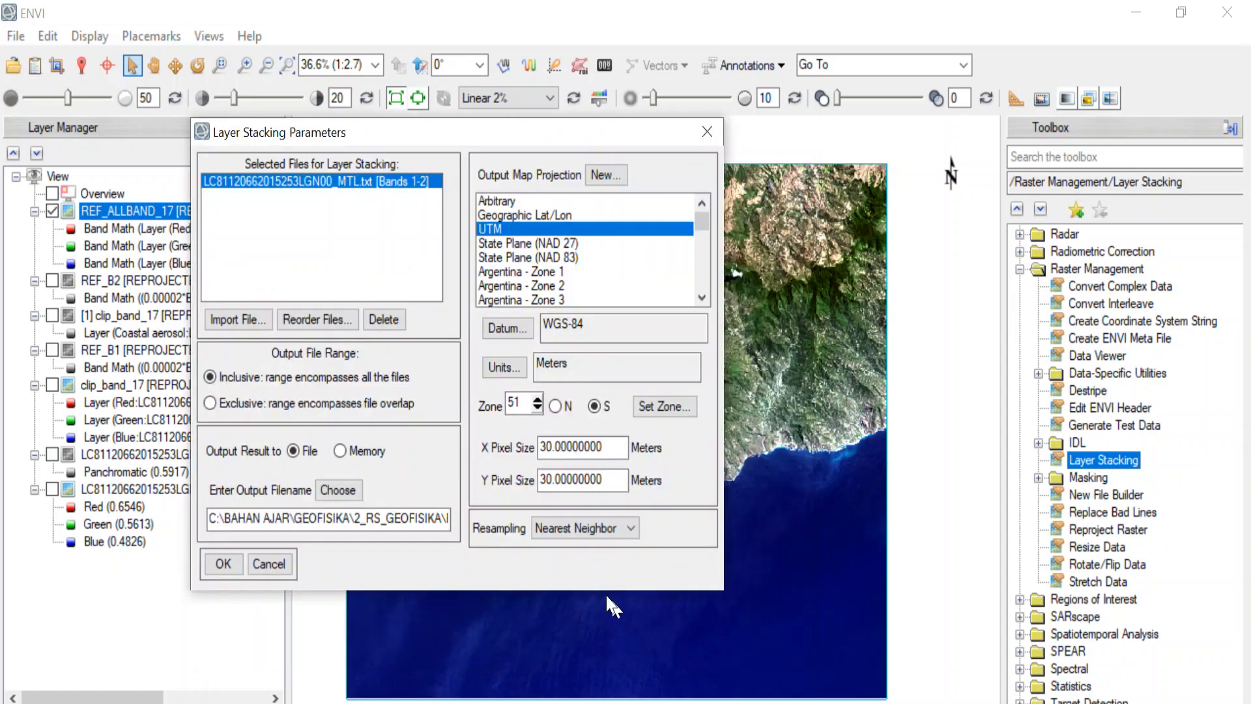
click(222, 563)
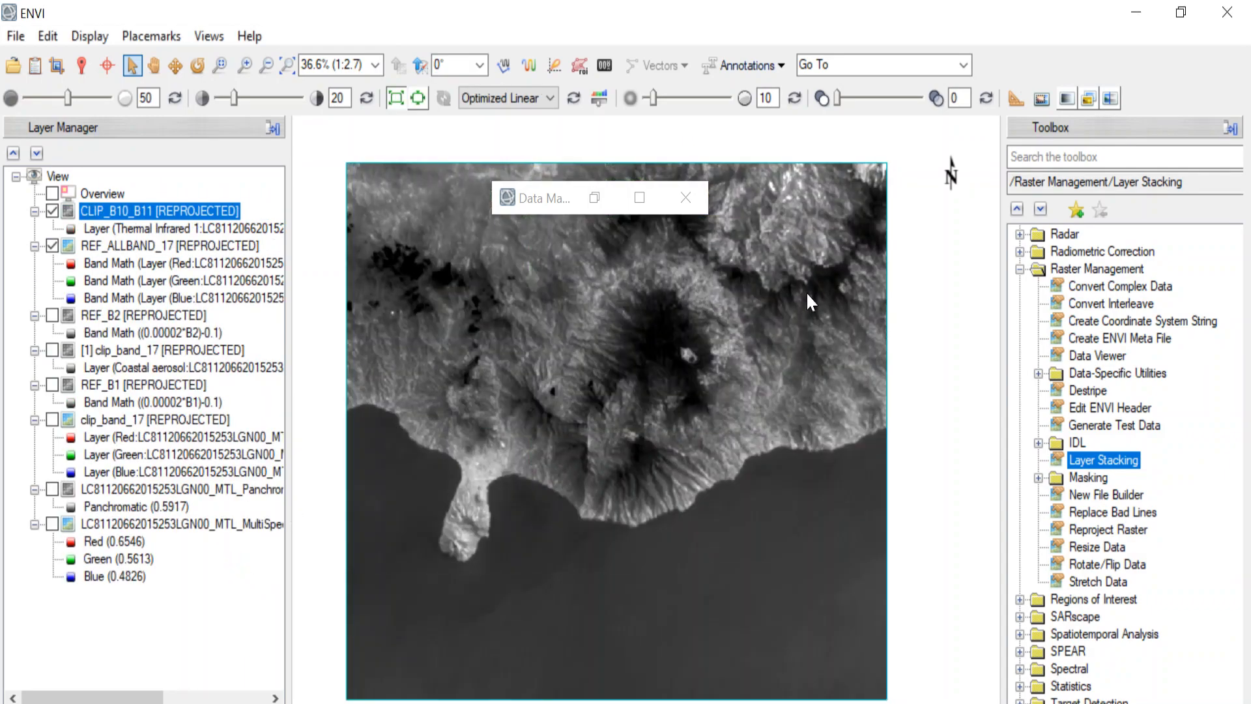
scroll(827, 294, up, 2)
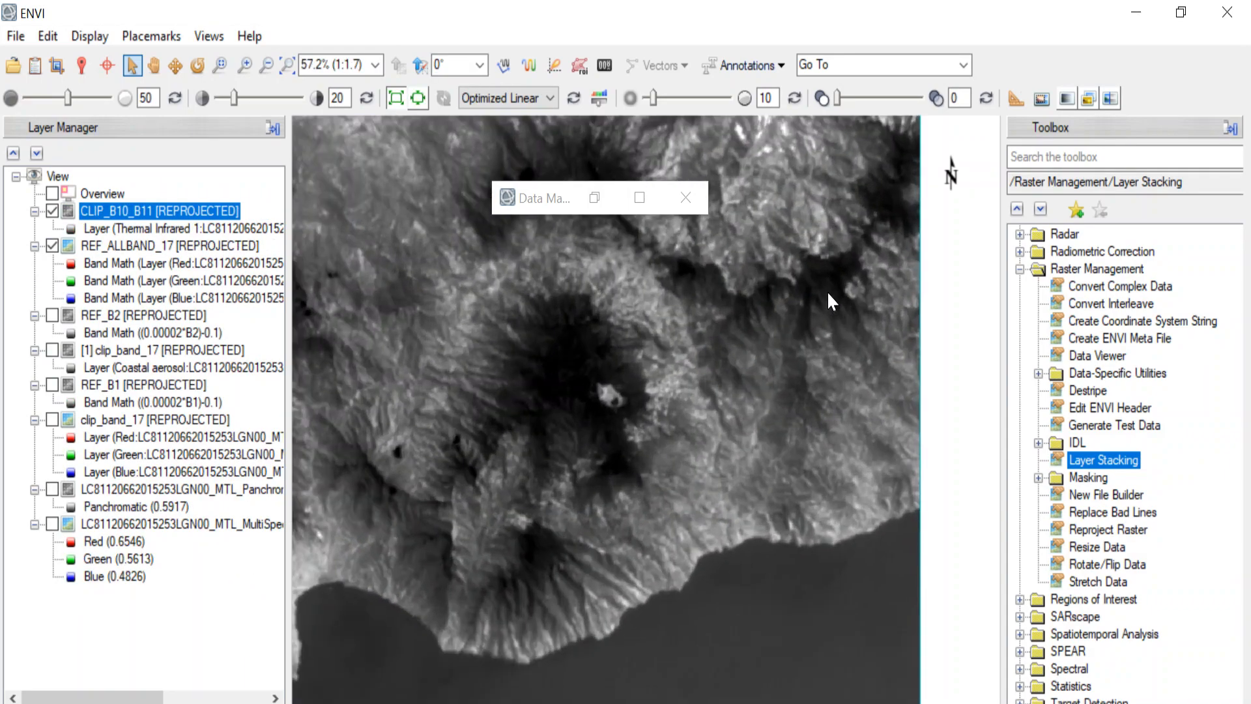
- Compare the CLIP_B10_B11 thermal layer with the layers beneath by toggling its visibility at full extent
scroll(827, 291, down, 1)
scroll(745, 297, down, 1)
drag(745, 294, 762, 261)
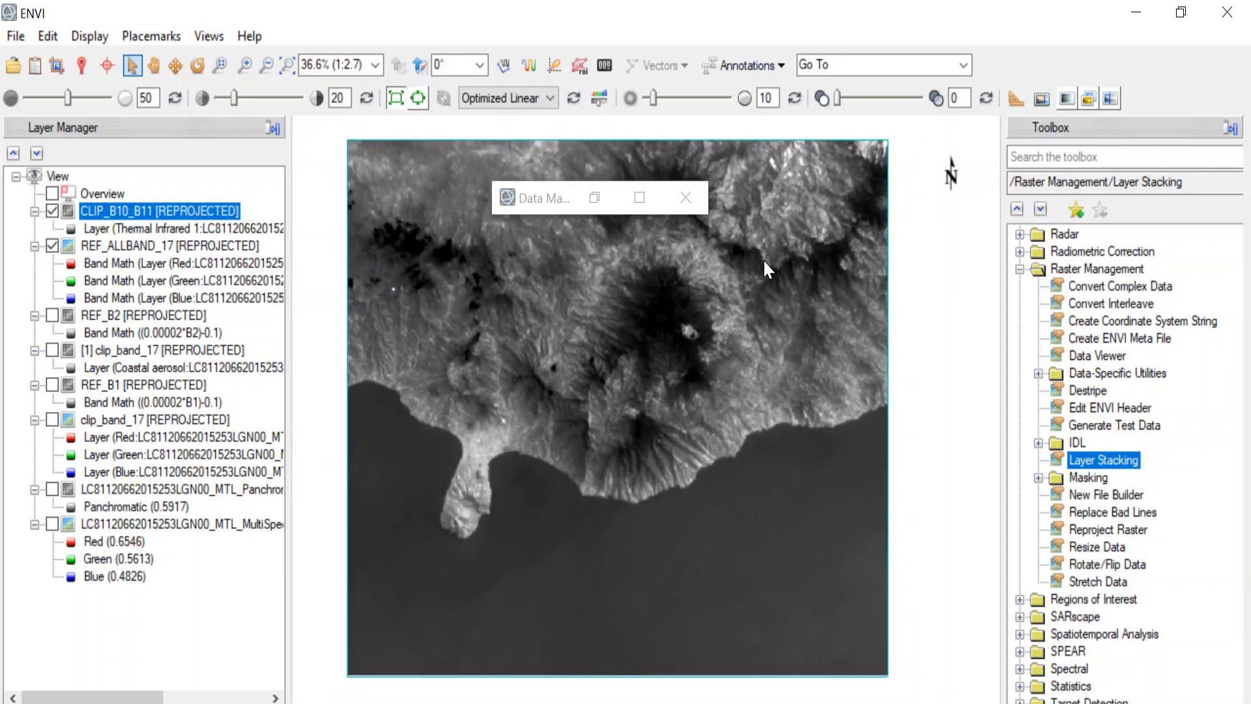
click(52, 210)
click(51, 210)
click(51, 210)
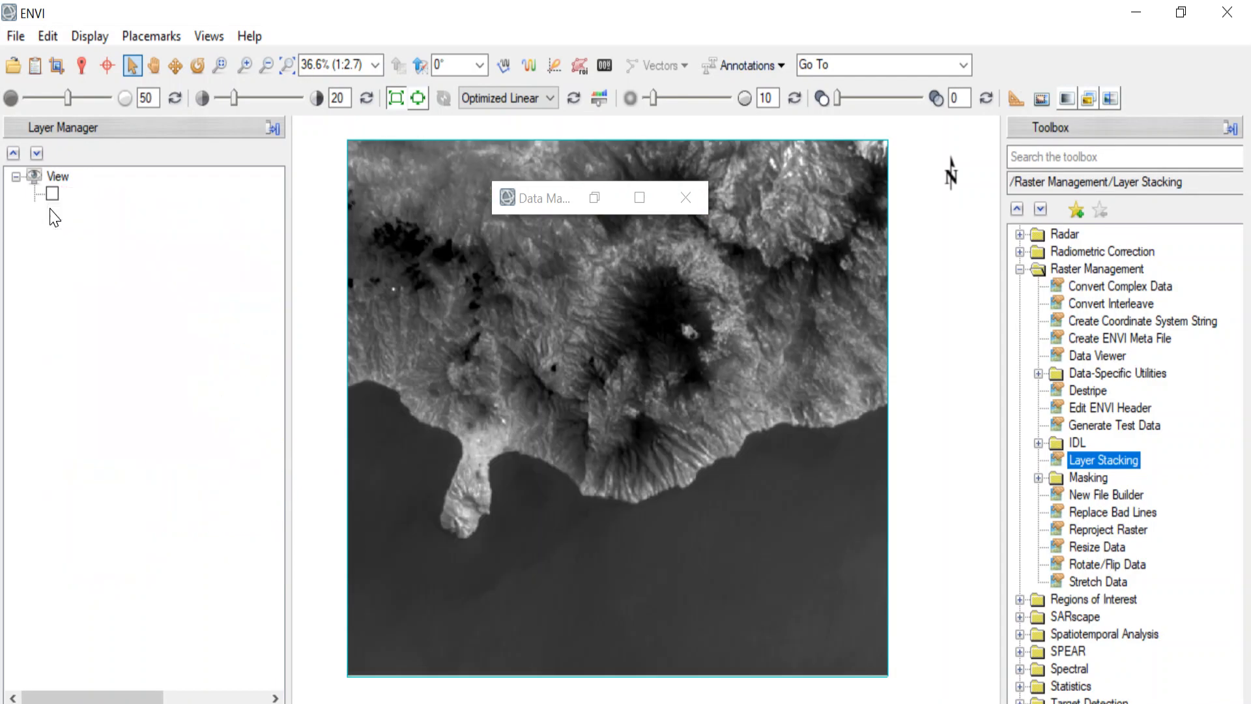
click(52, 210)
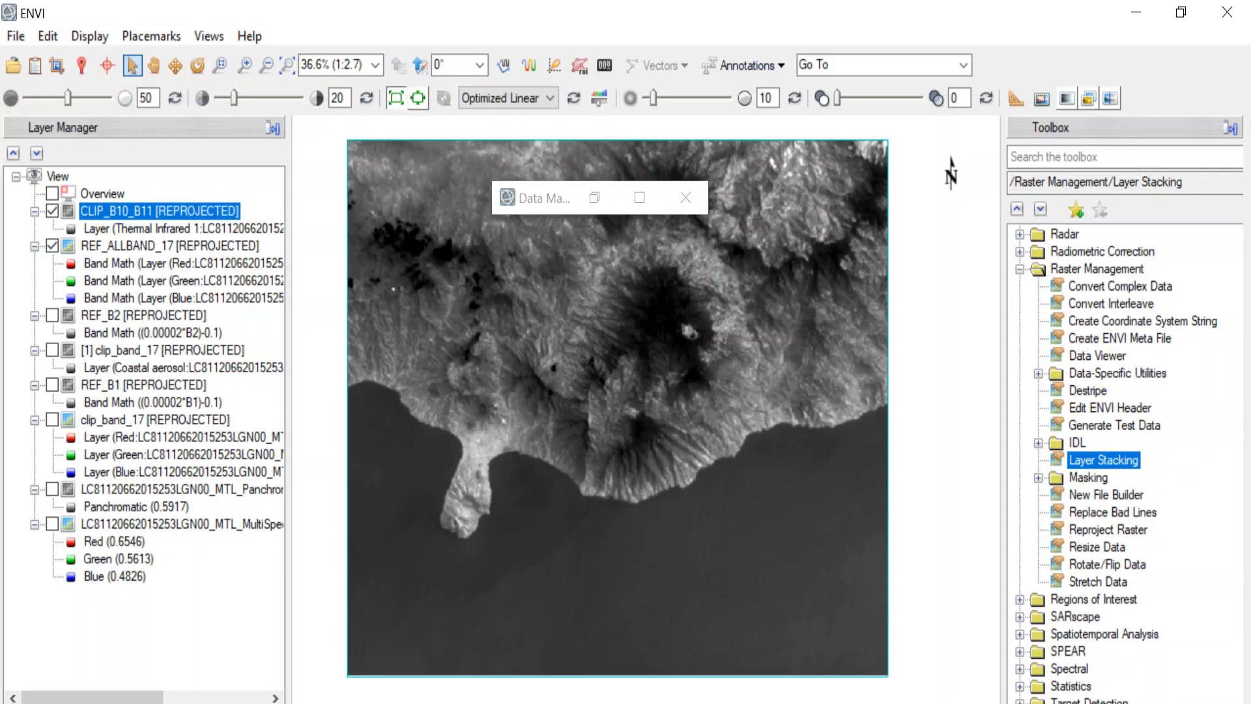
- Switch to BUKU_PENGOLAHAN_CITRA_PENGINDERAAN_JAUH.pdf in Adobe Acrobat, search for THERMAL and read the reflectance and radiance conversion formulas
mouse_move(843, 703)
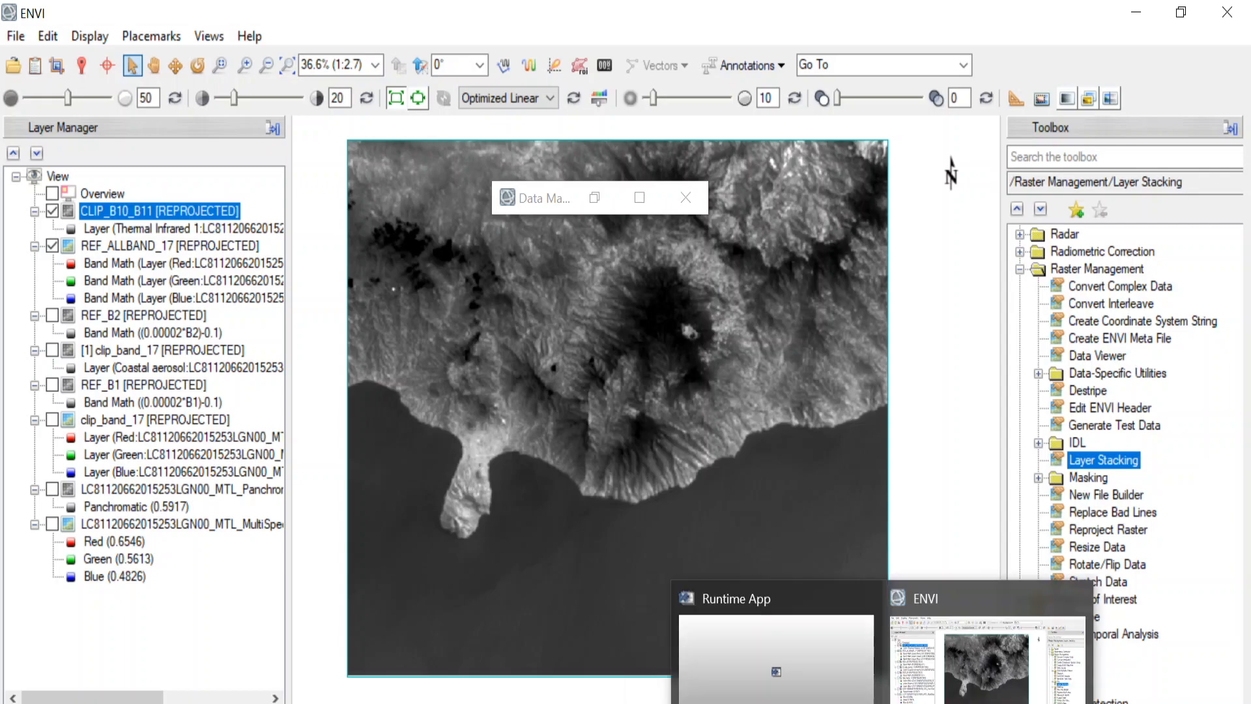
mouse_move(921, 703)
click(961, 703)
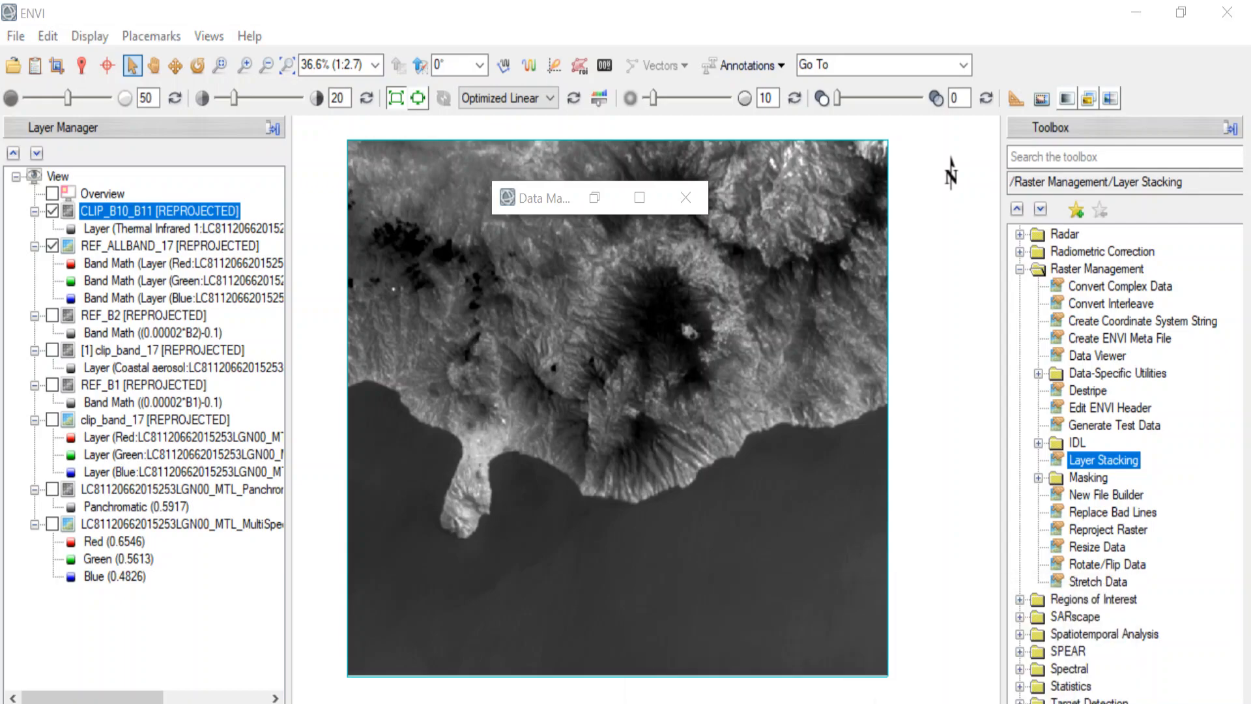
mouse_move(508, 703)
click(575, 683)
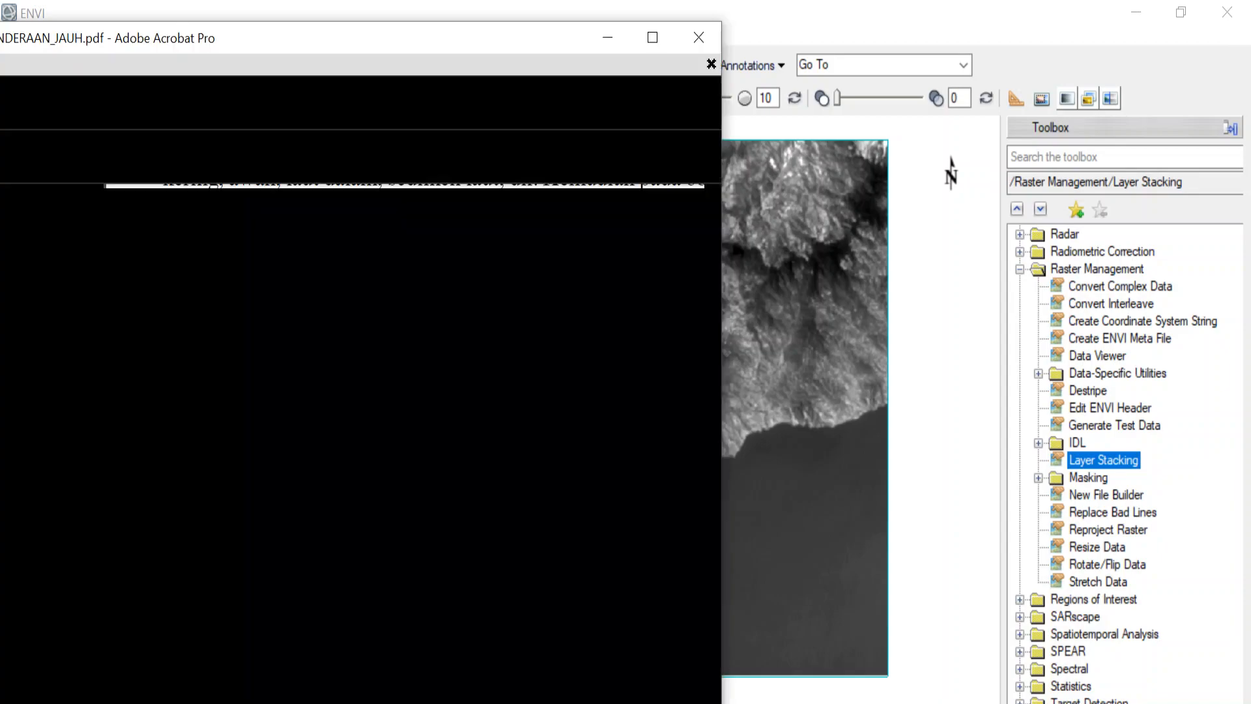
key(ctrl+f)
text(THERMAL)
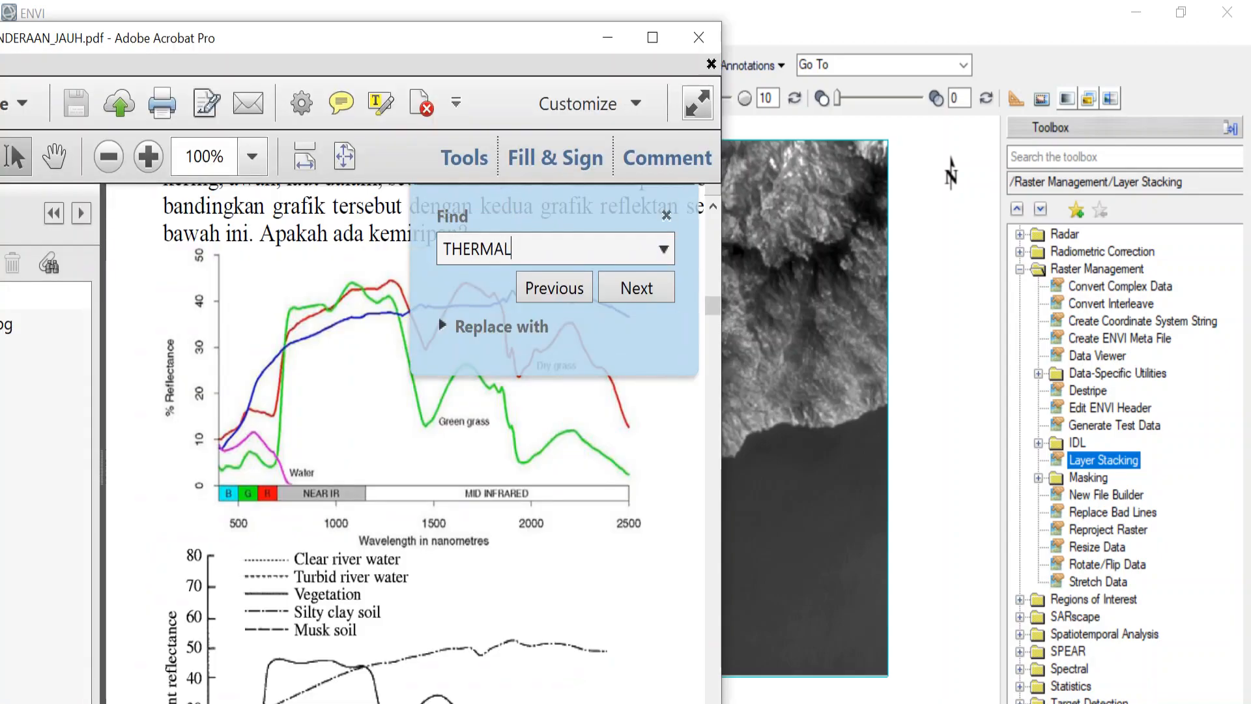
key(Return)
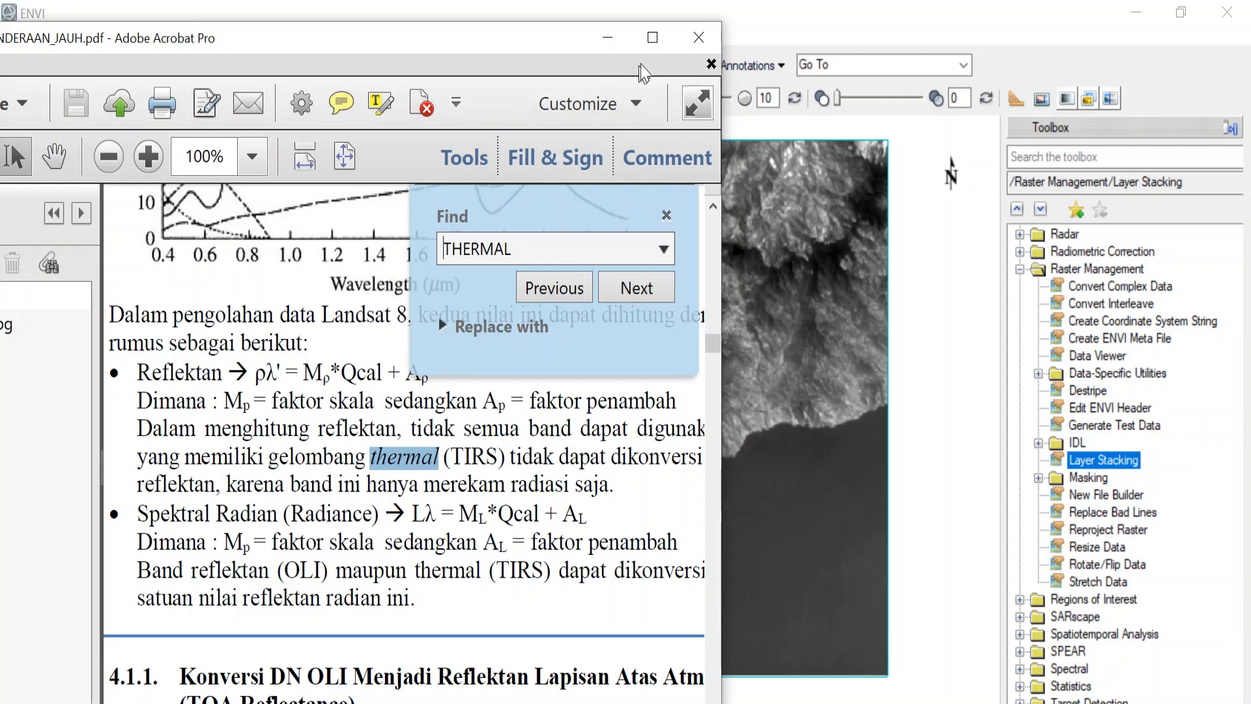
click(653, 37)
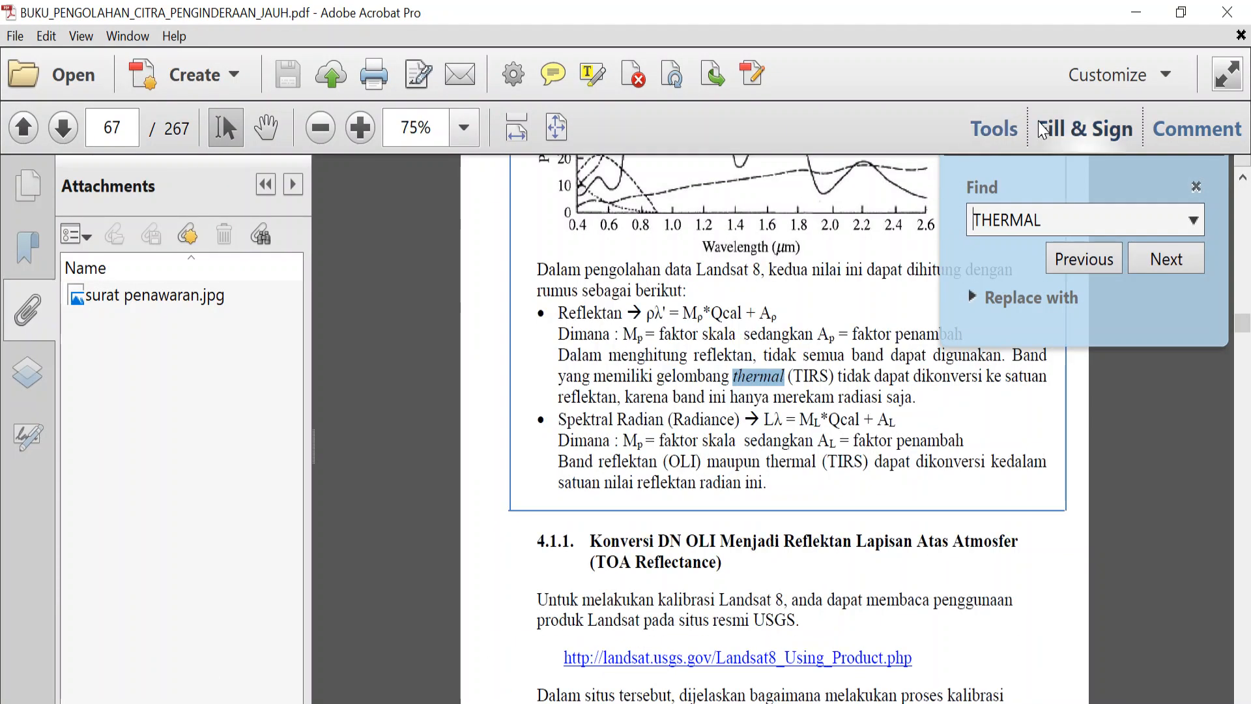
click(1134, 12)
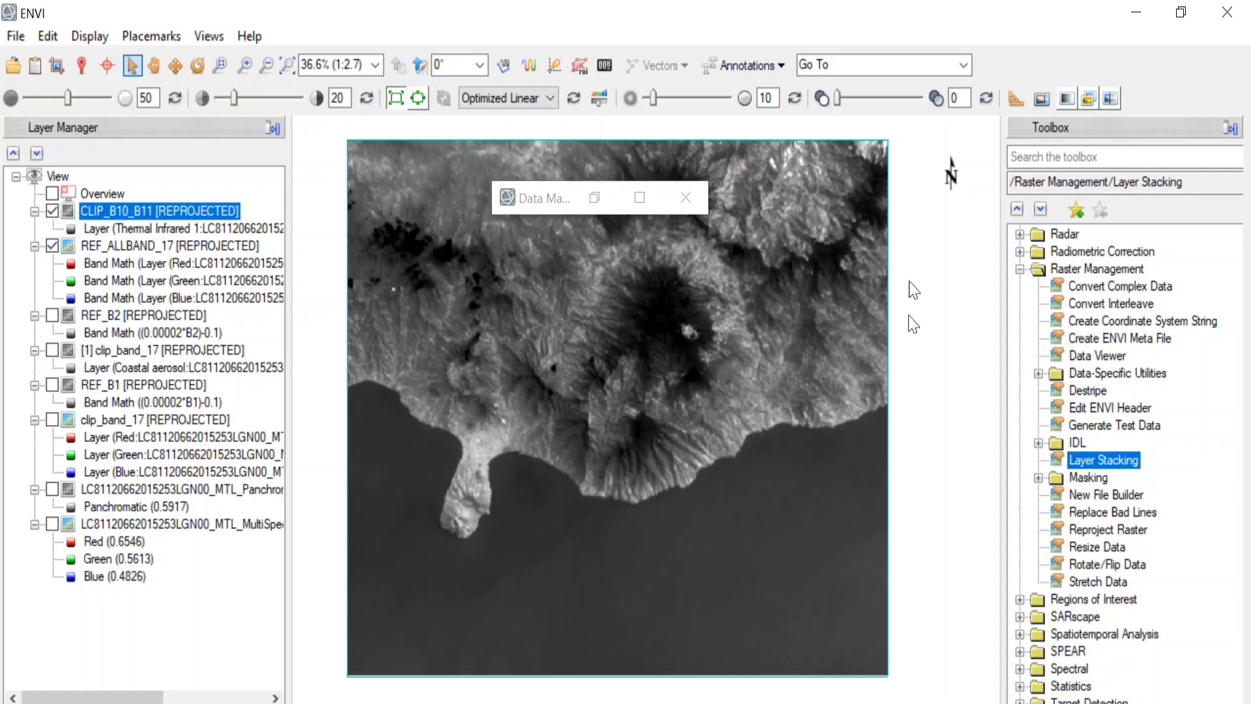
click(766, 703)
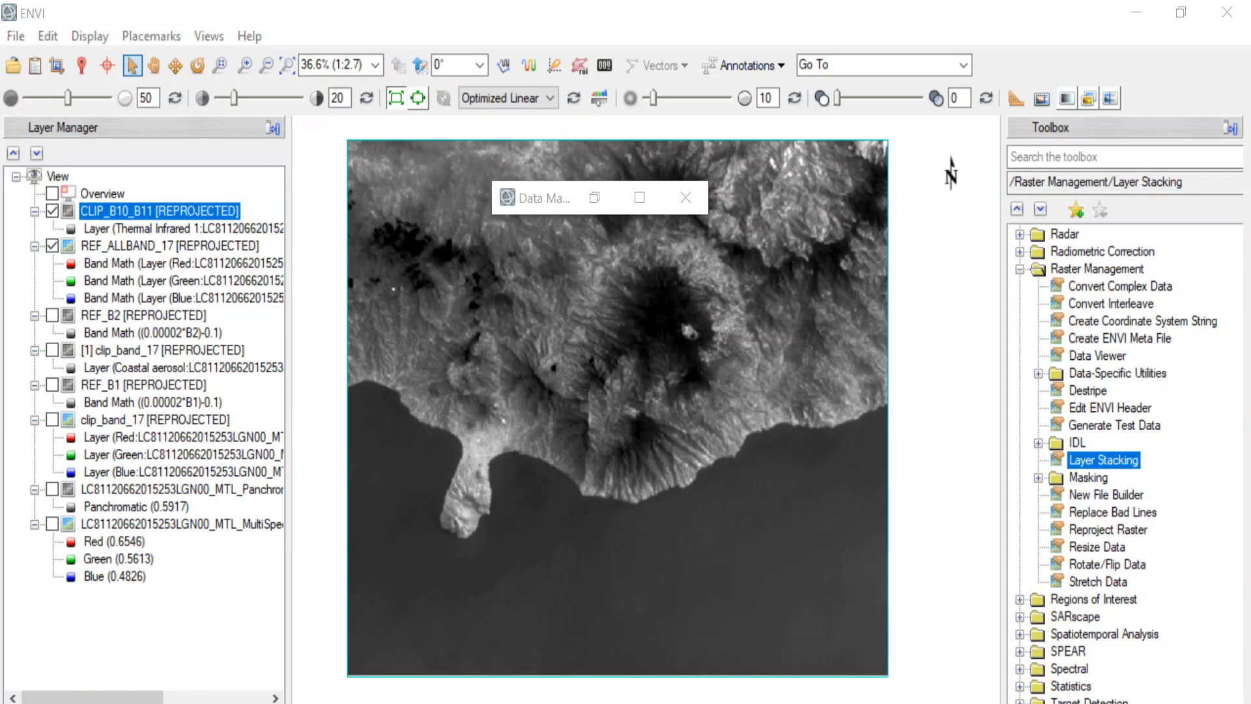
click(658, 703)
scroll(648, 452, down, 1)
scroll(648, 452, up, 9)
scroll(652, 460, down, 2)
scroll(651, 460, down, 2)
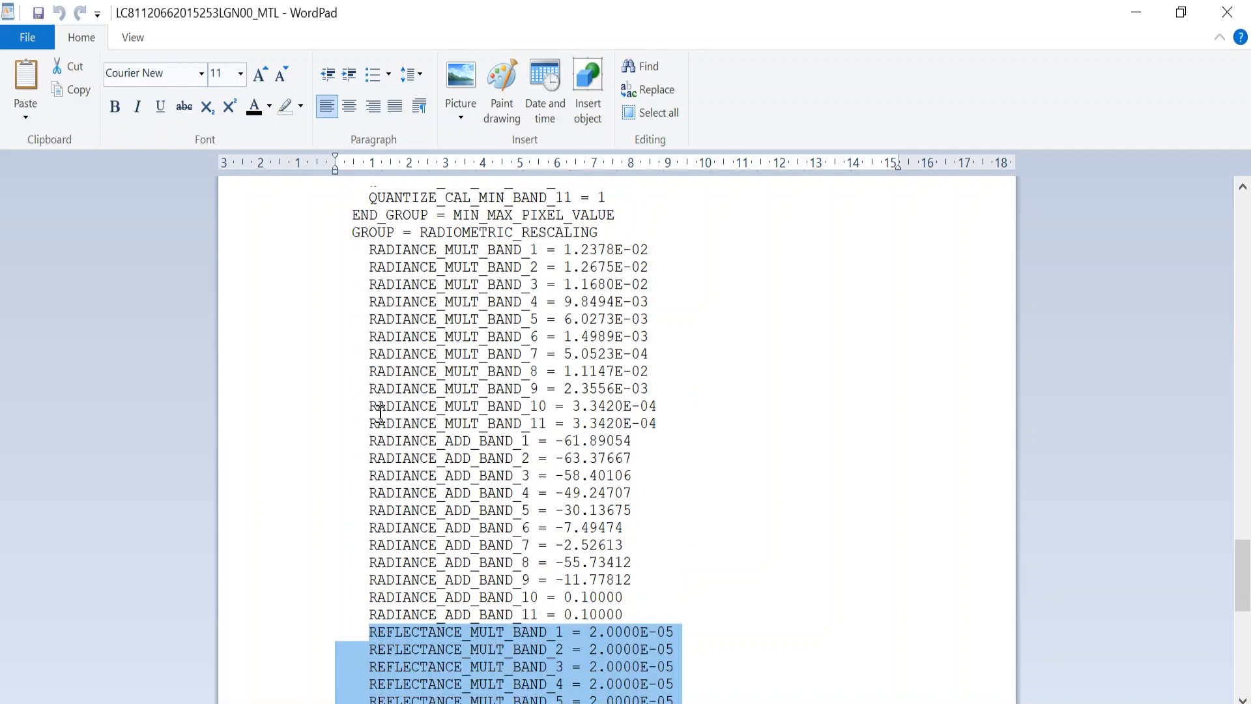
drag(369, 406, 551, 420)
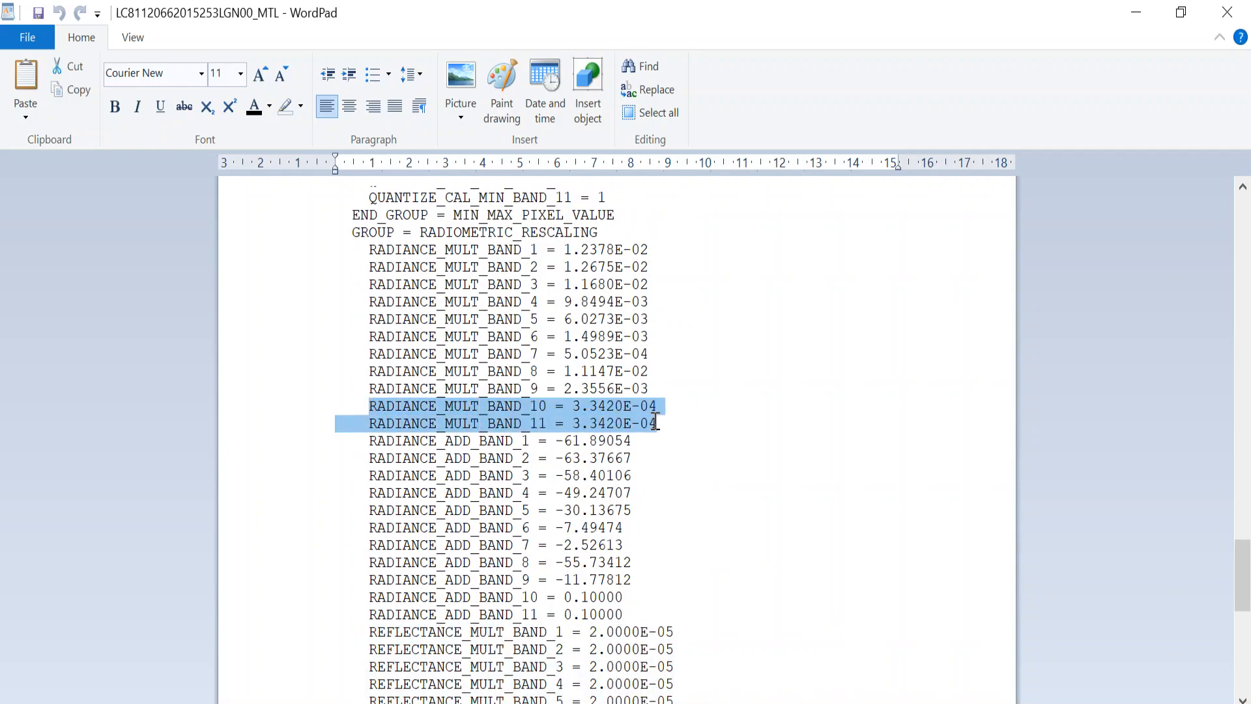
drag(363, 599, 629, 616)
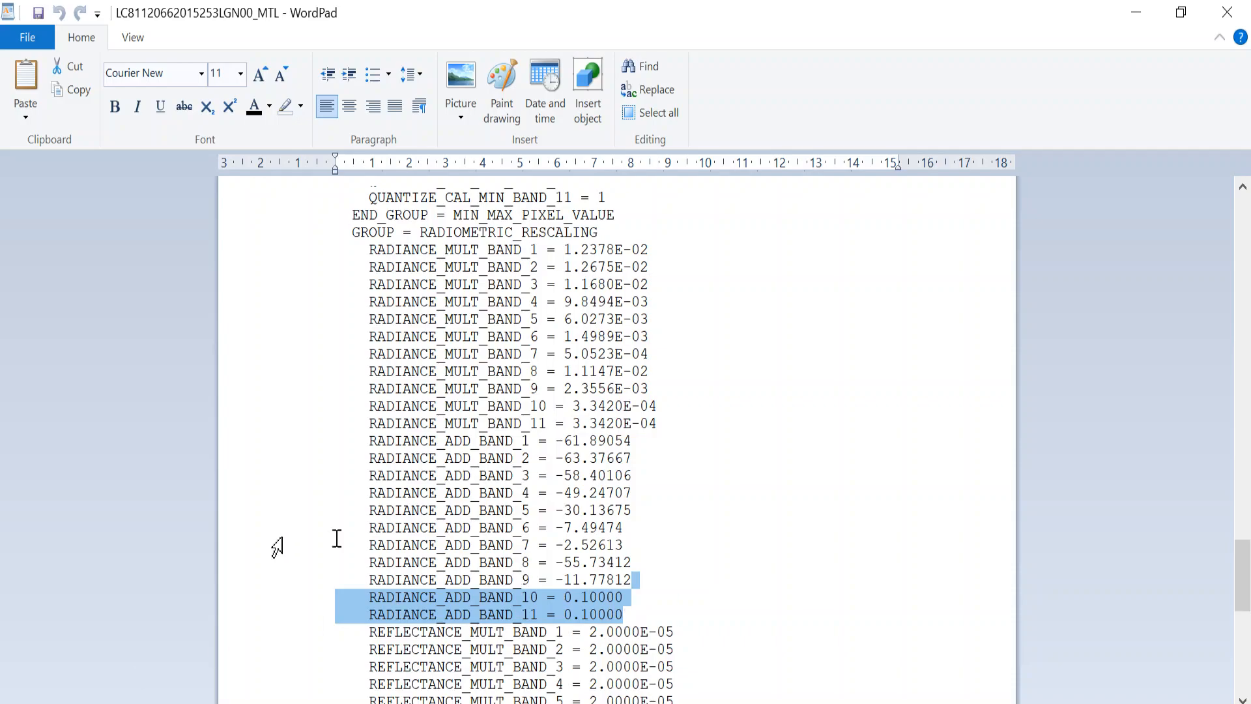
drag(574, 408, 678, 408)
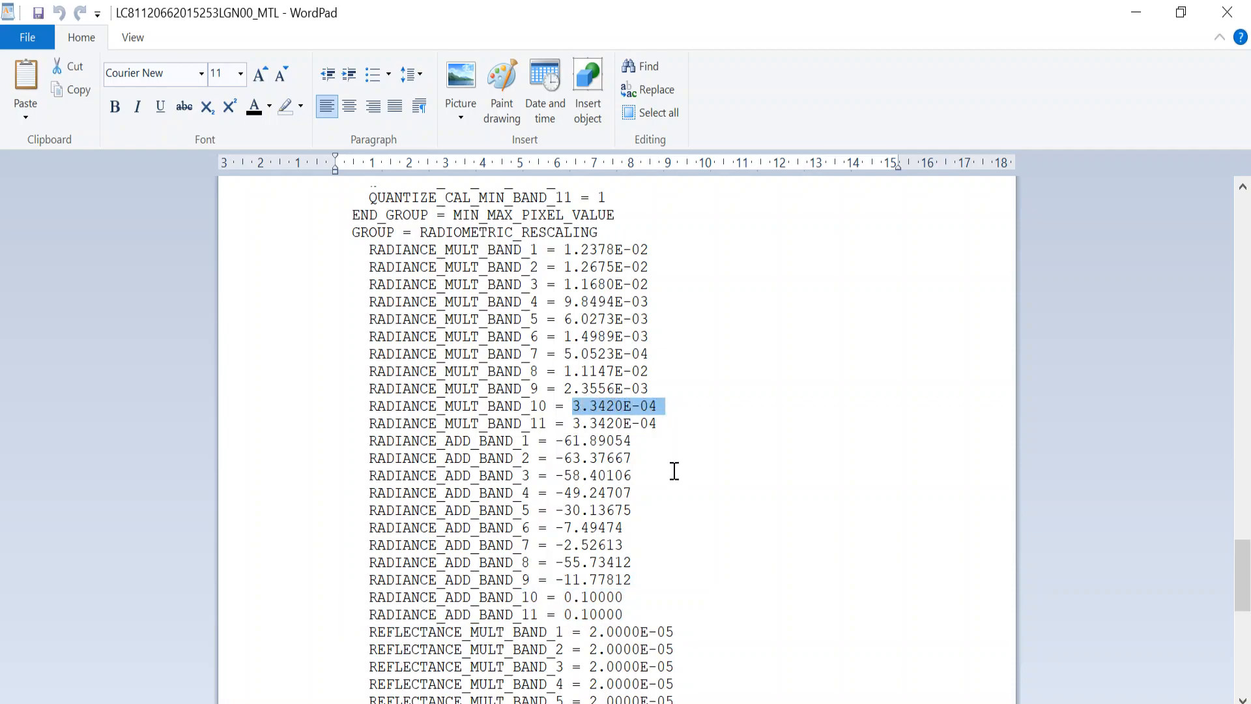
drag(630, 602, 557, 605)
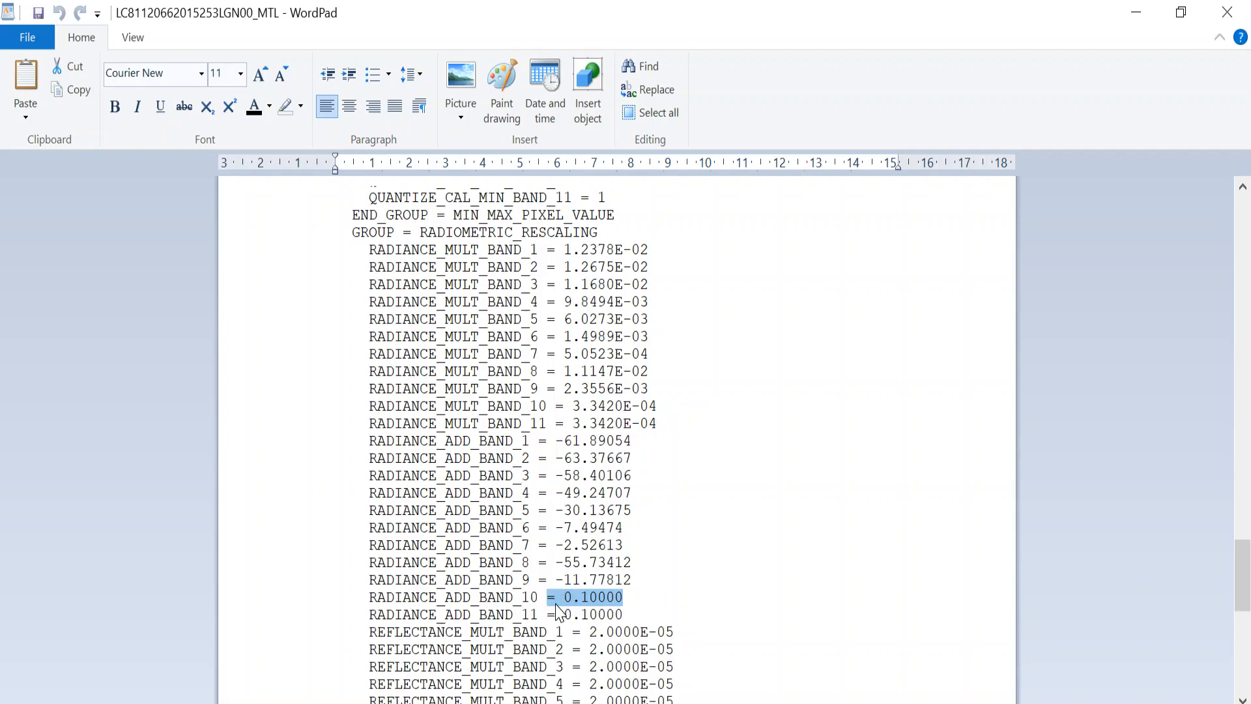
click(1141, 9)
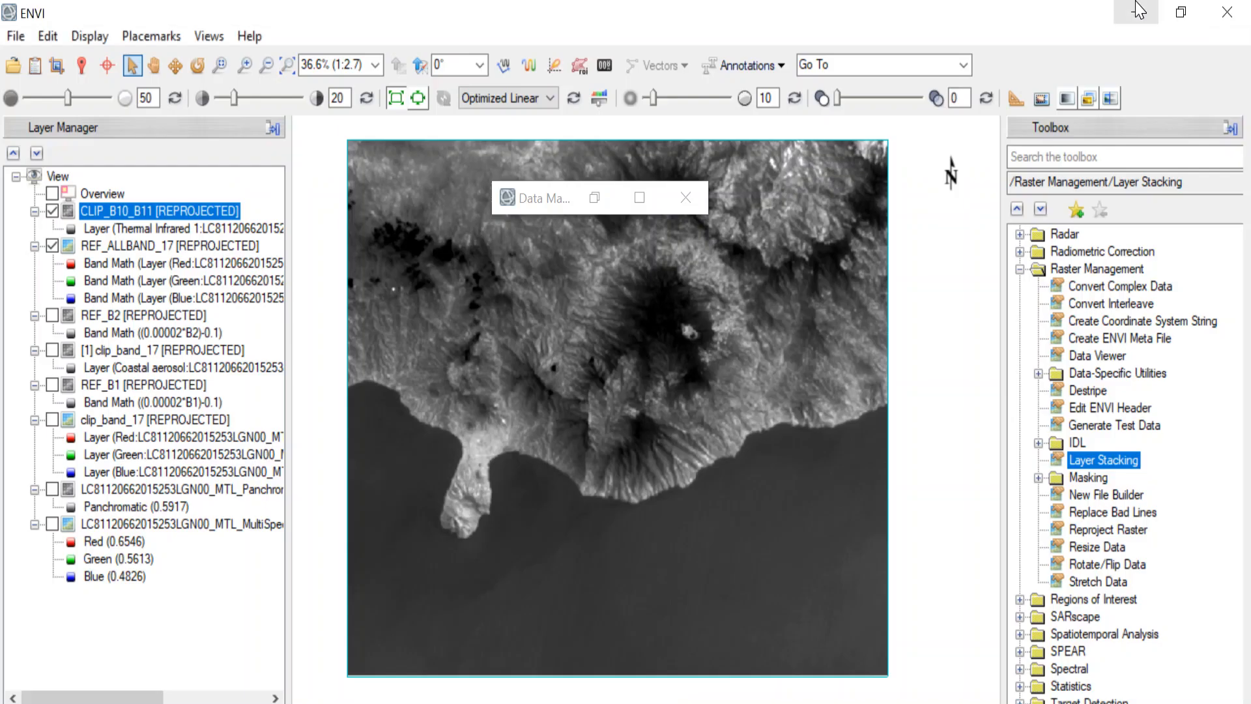
- Add the Band Math expression (0.003342*B10)+0.1 to the list of expressions in ENVI
scroll(1100, 363, up, 5)
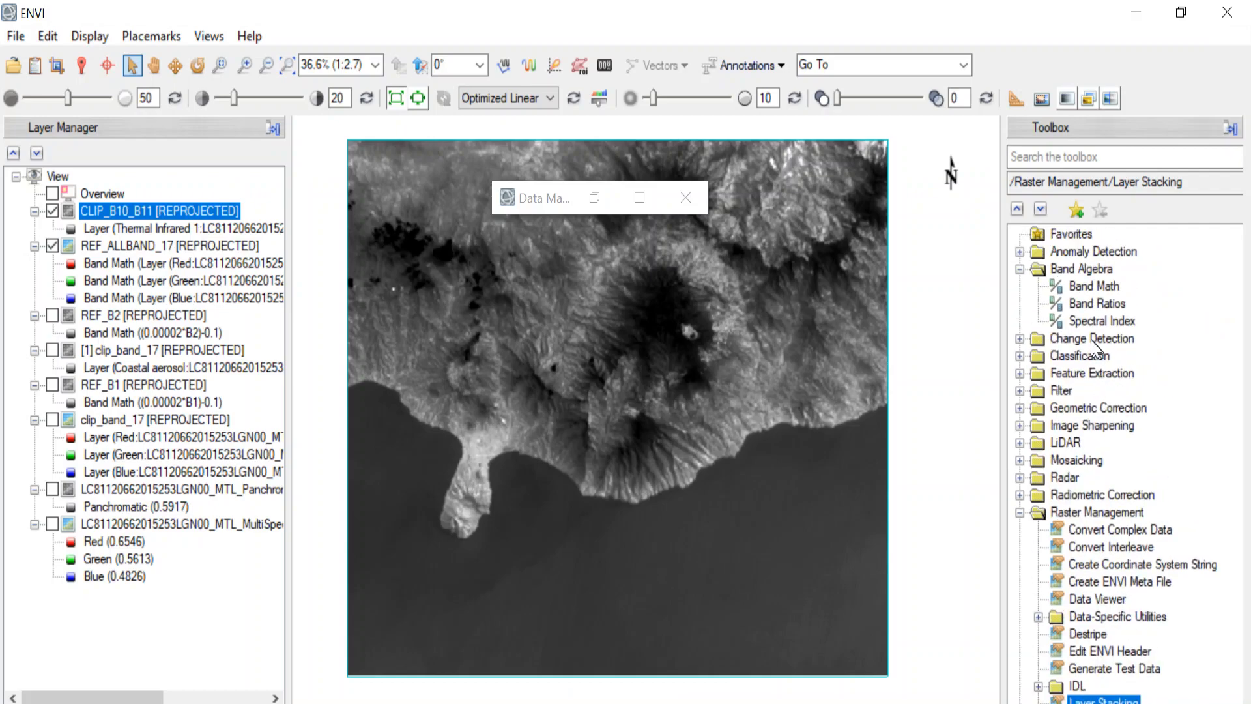
double_click(1094, 286)
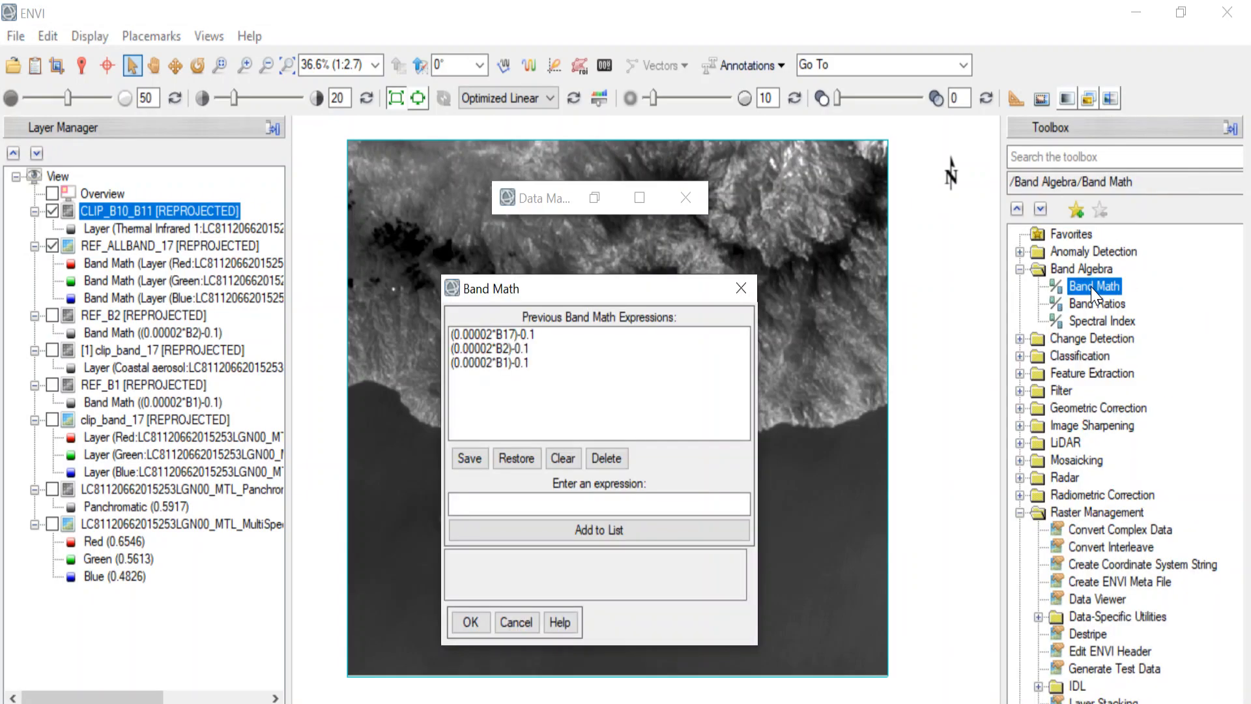
click(746, 506)
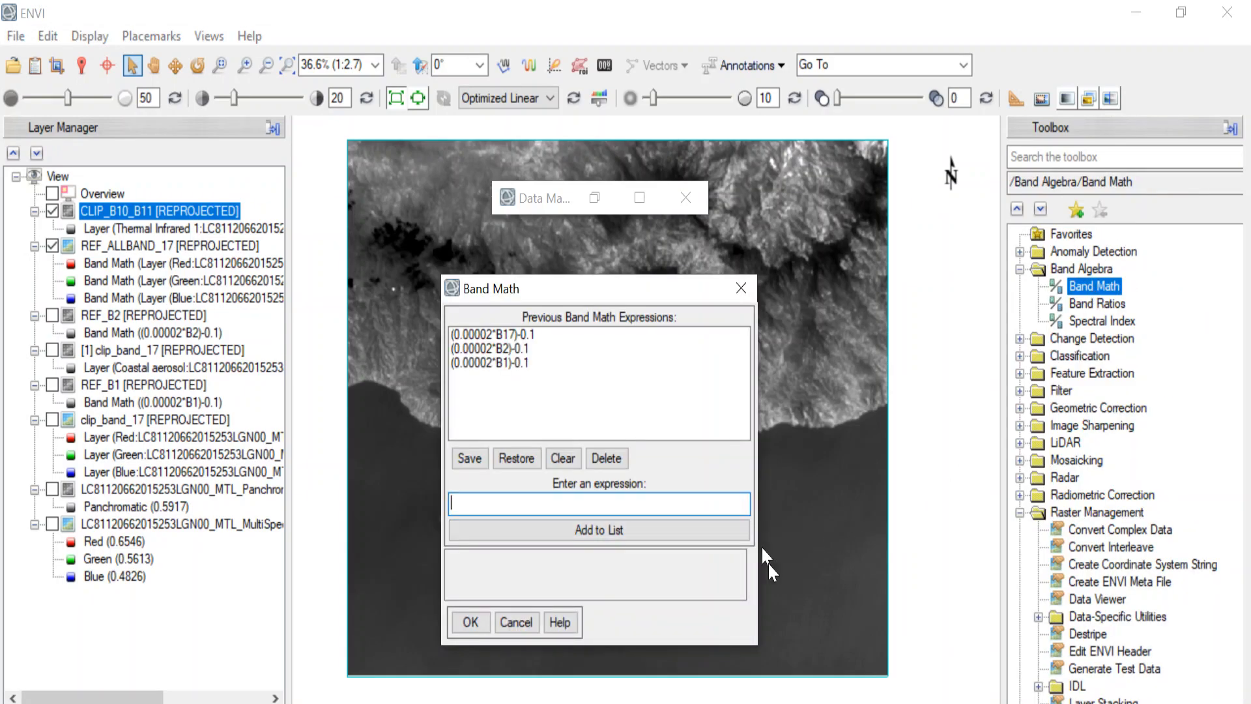
key(alt+Tab)
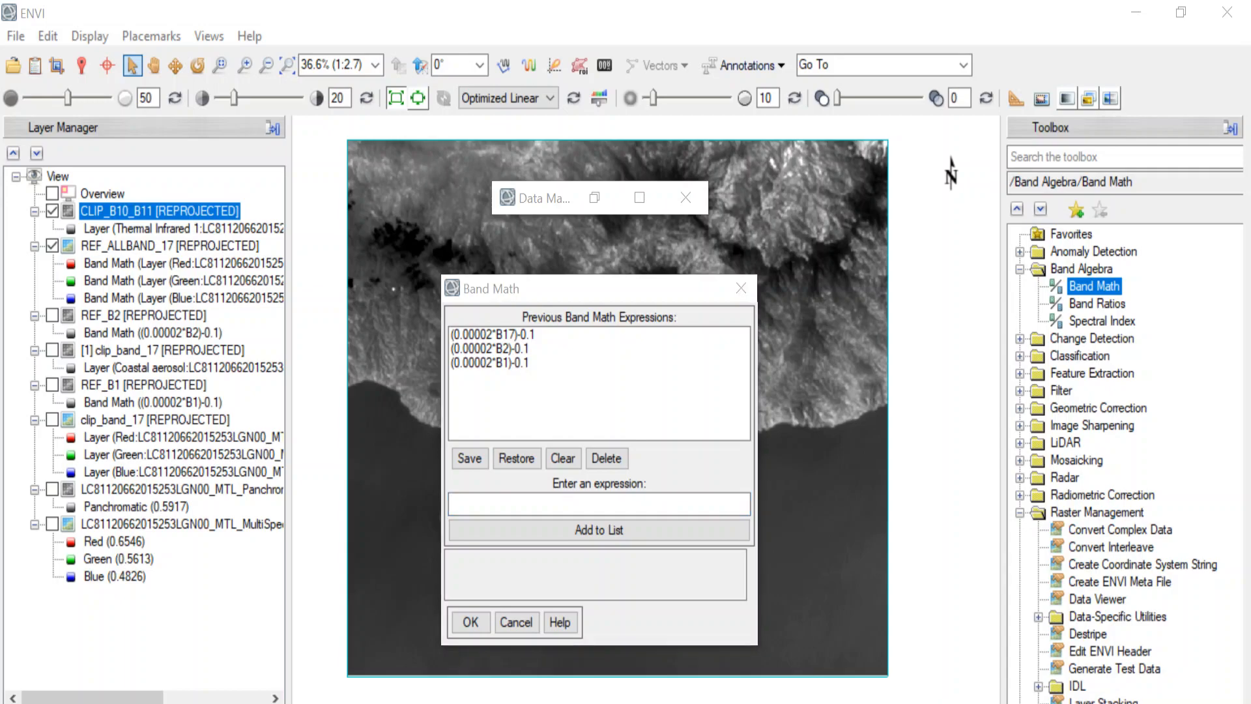
key(super+plus)
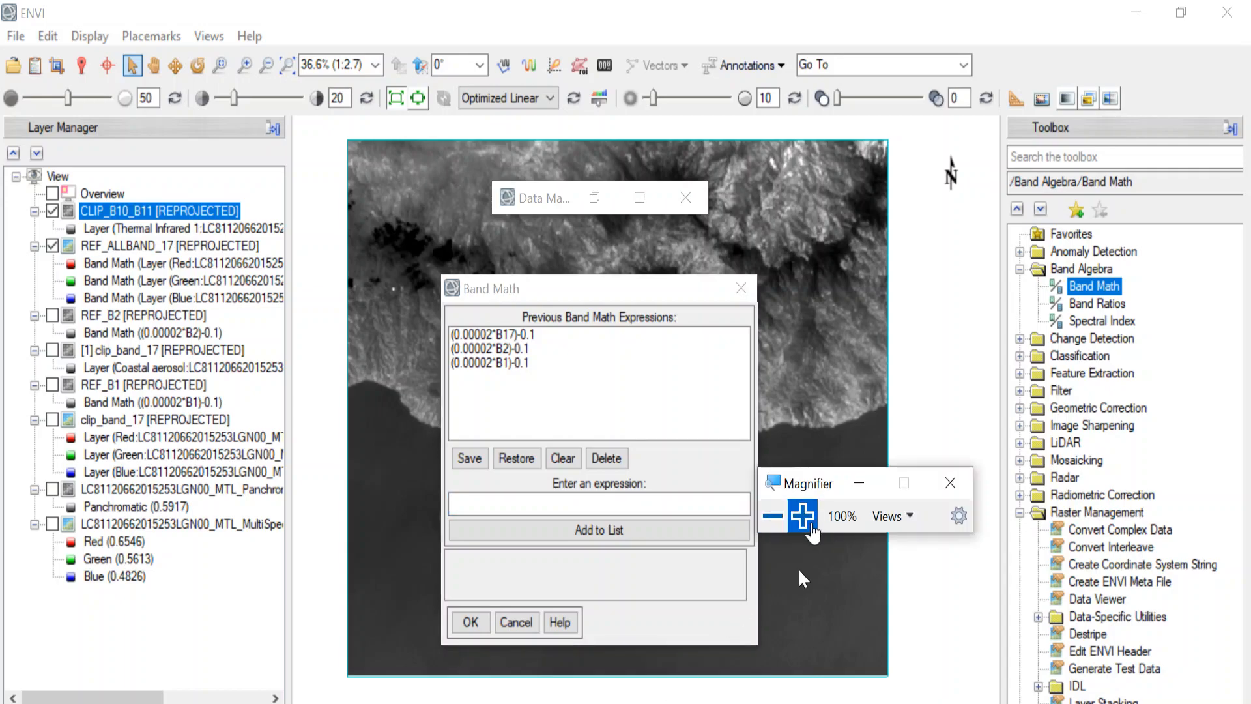
click(805, 521)
click(233, 236)
text(()
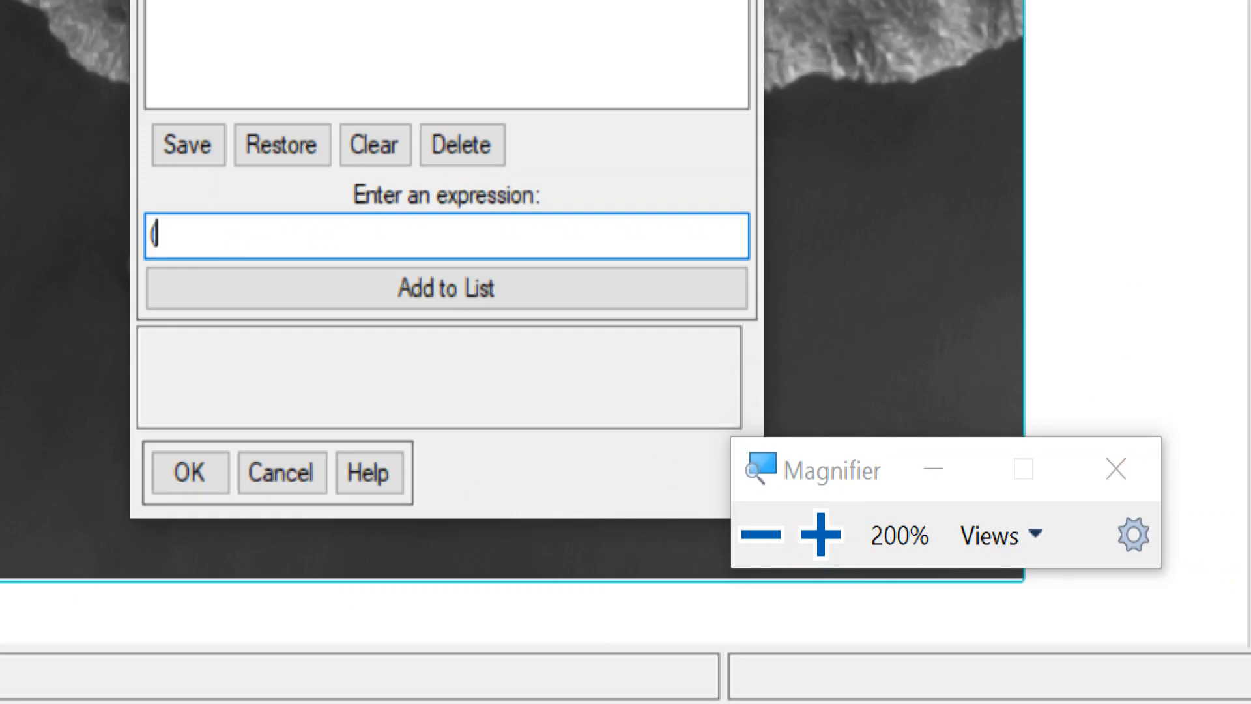
text(0L)
key(BackSpace)
text(L)
key(BackSpace)
text(.003342)
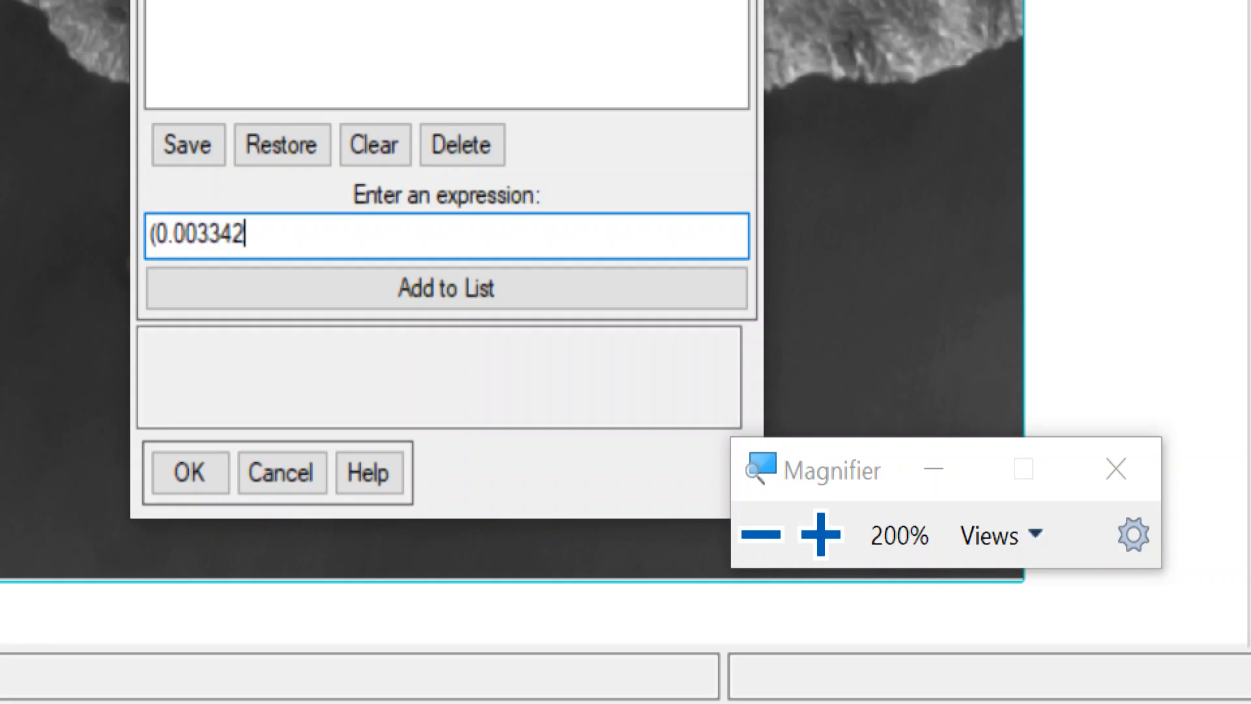
text(*B10)
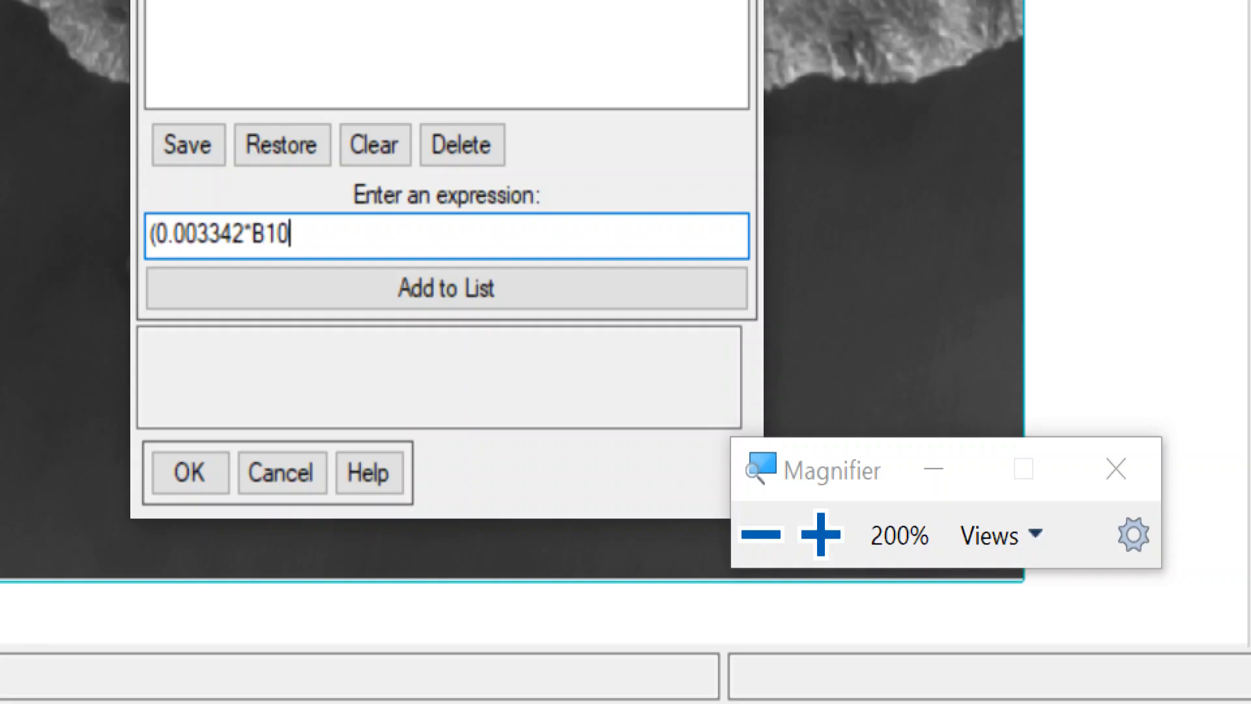
text()+0.1)
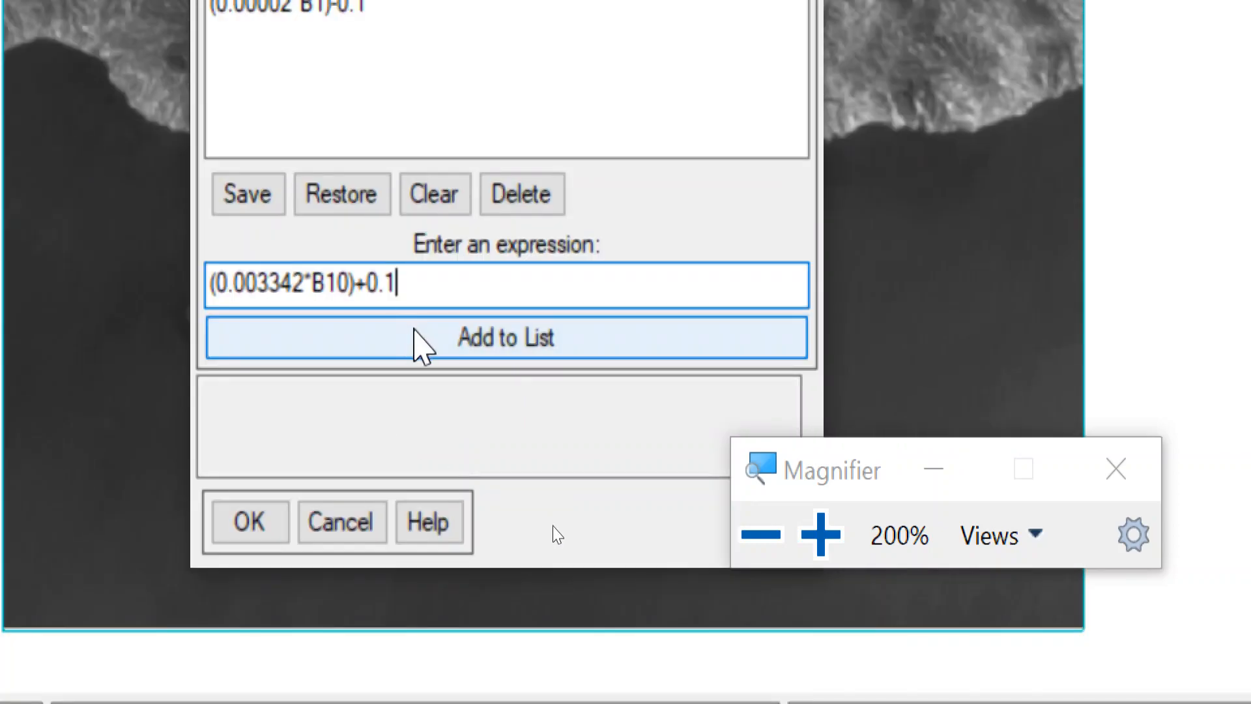
click(356, 288)
click(761, 534)
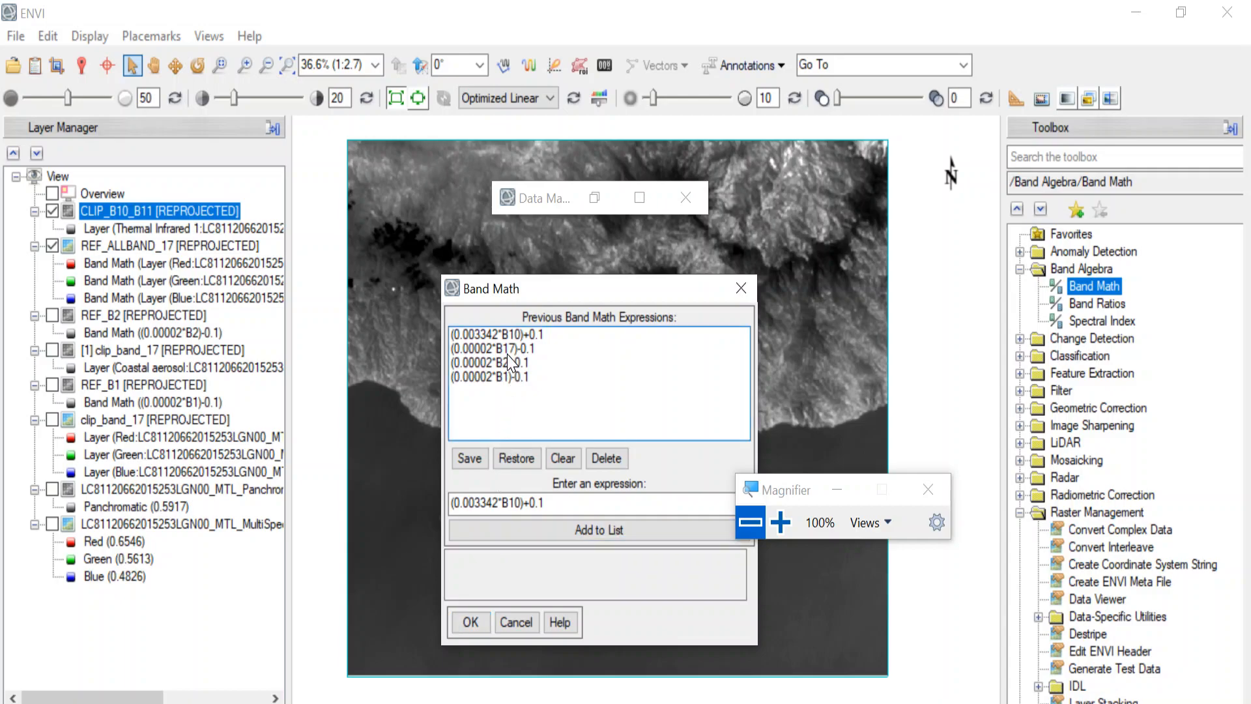
- Apply the (0.003342*B10)+0.1 expression and assign B10 to the Thermal Infrared 1 band of CLIP_B10_B11
click(511, 334)
click(470, 623)
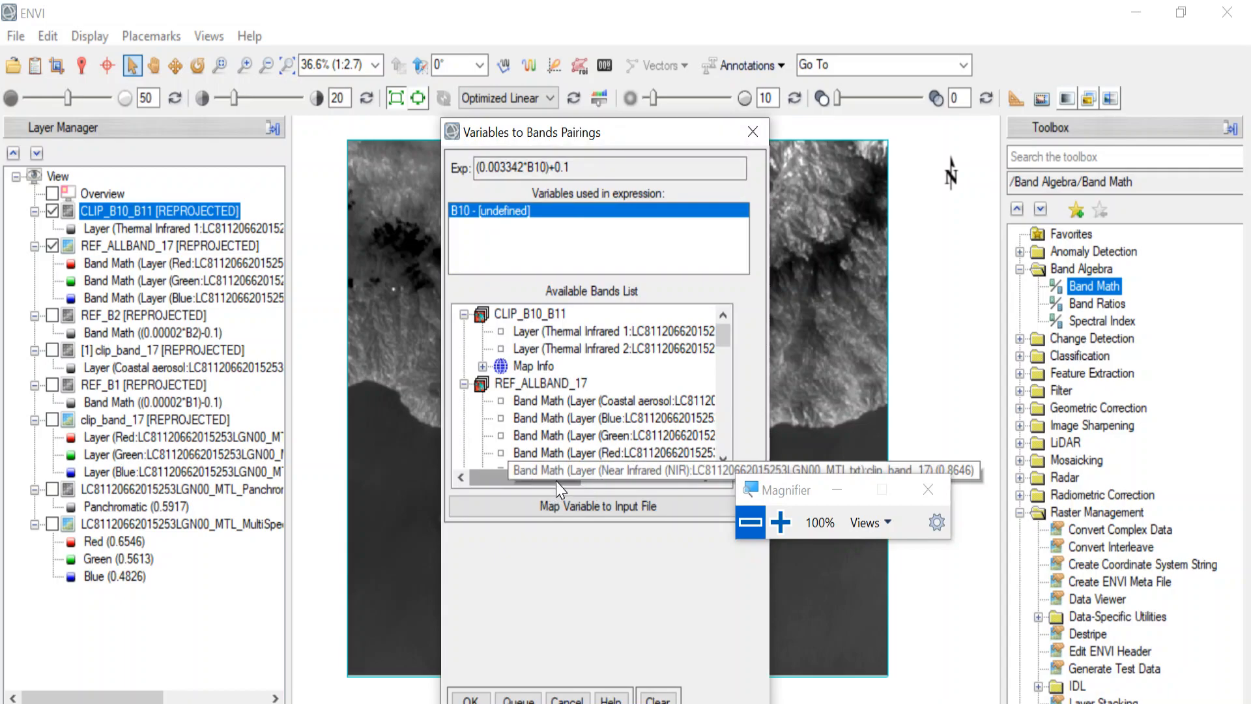
click(605, 477)
click(660, 332)
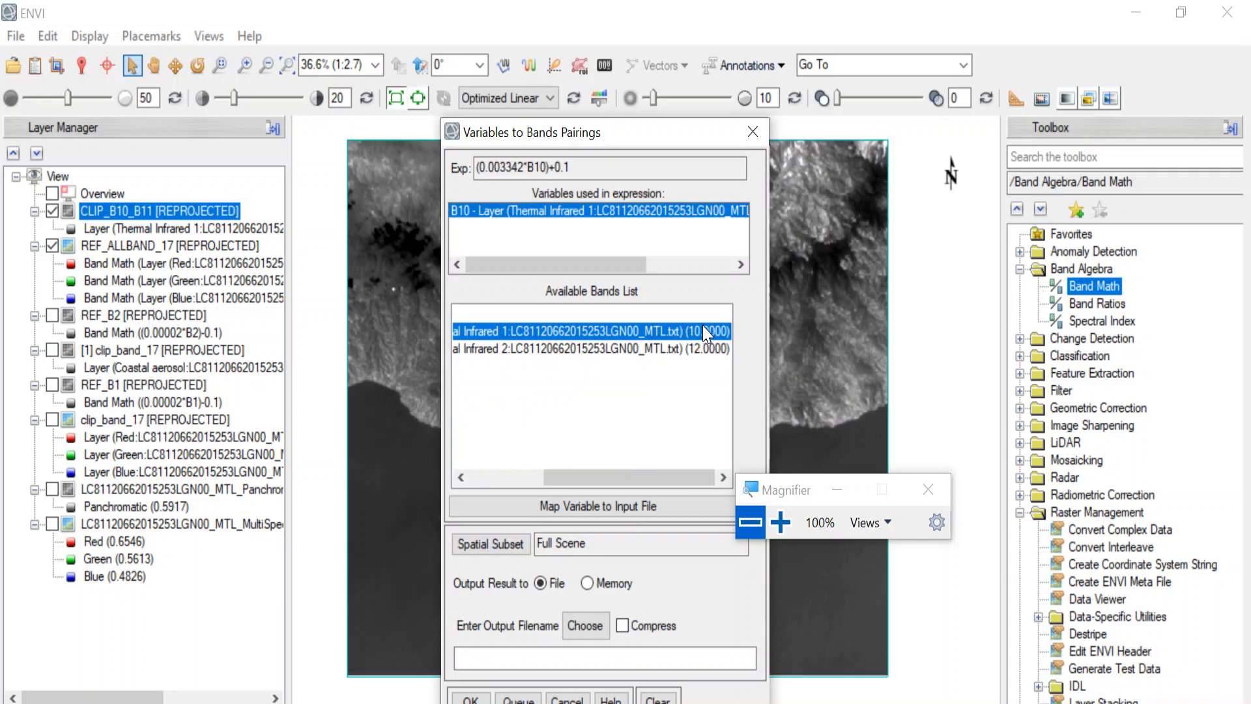
drag(619, 482, 525, 493)
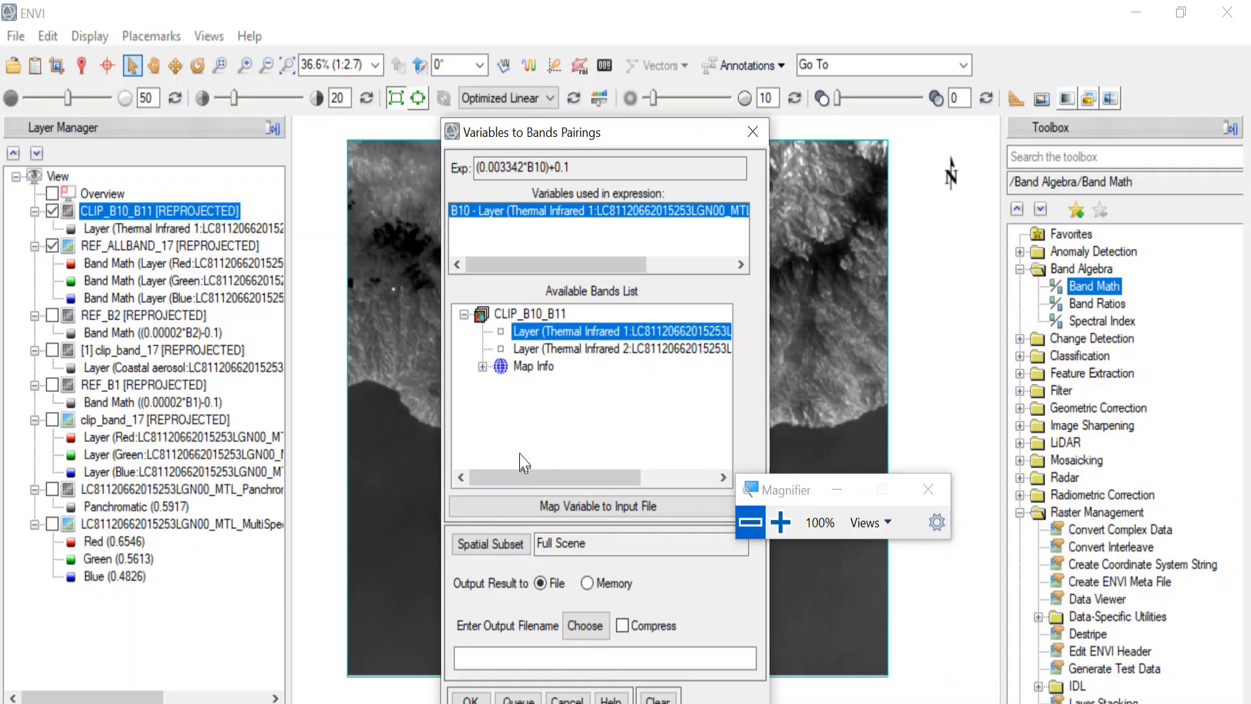
click(527, 213)
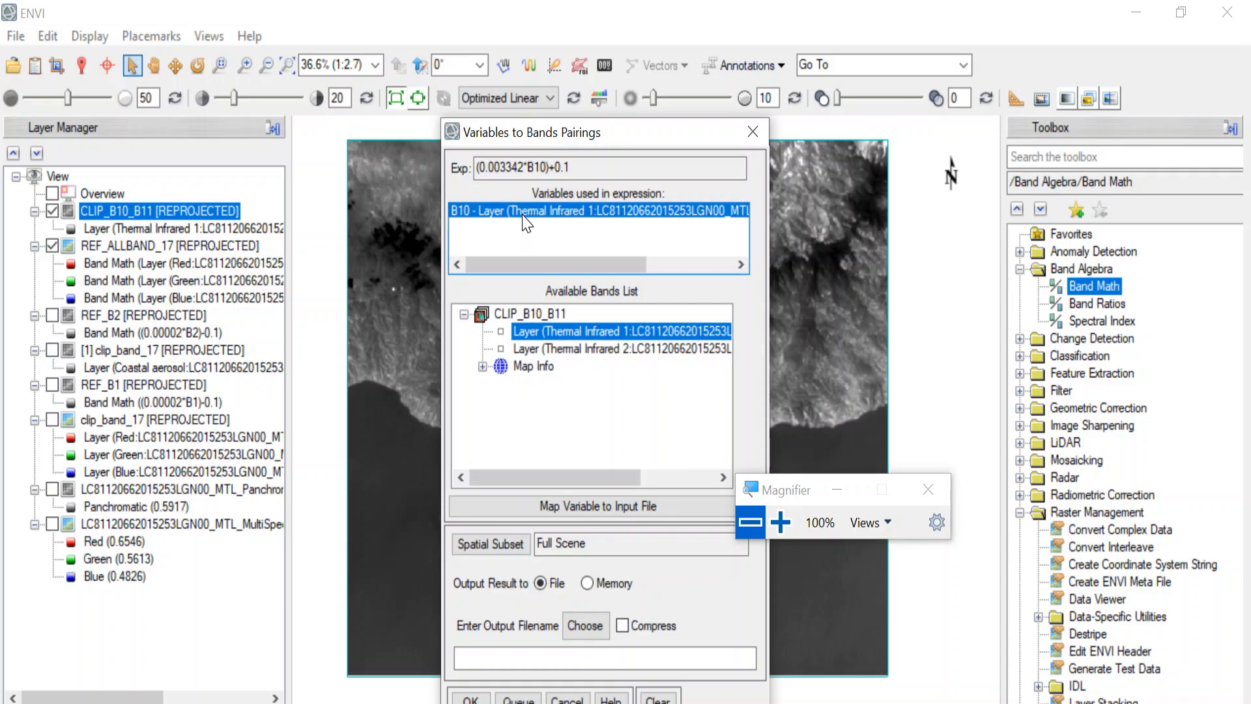
click(533, 332)
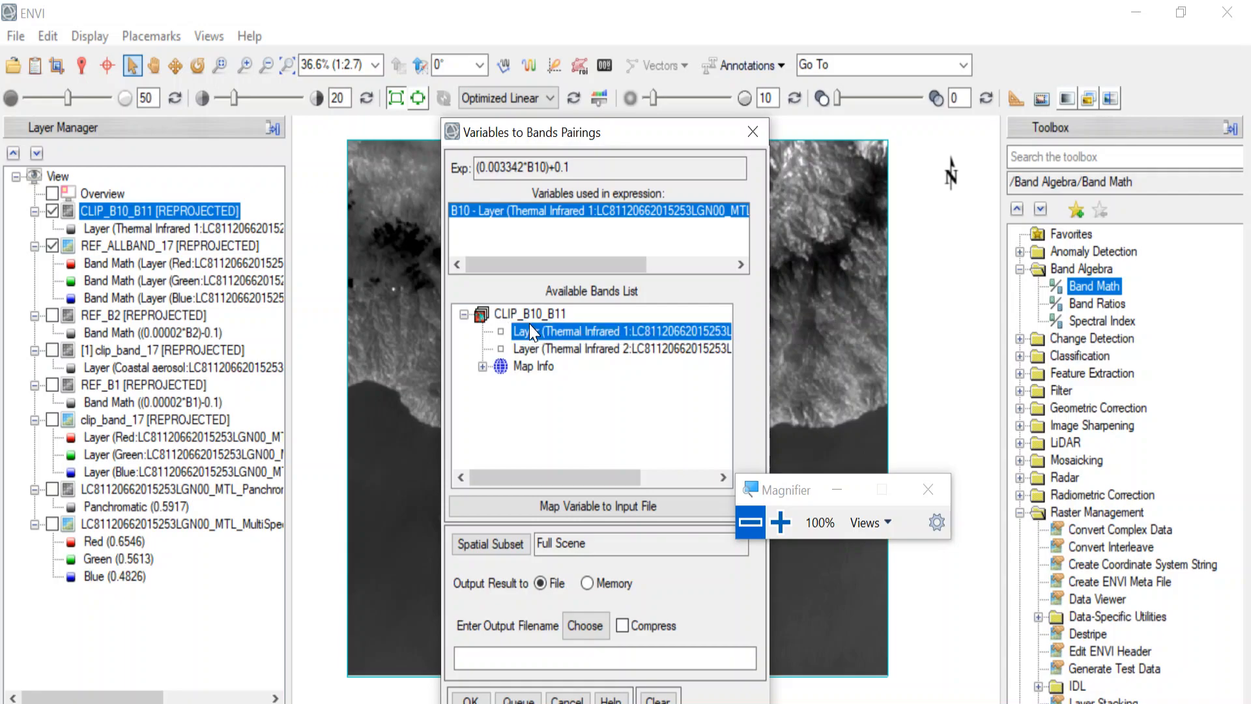
drag(555, 483, 587, 493)
click(585, 626)
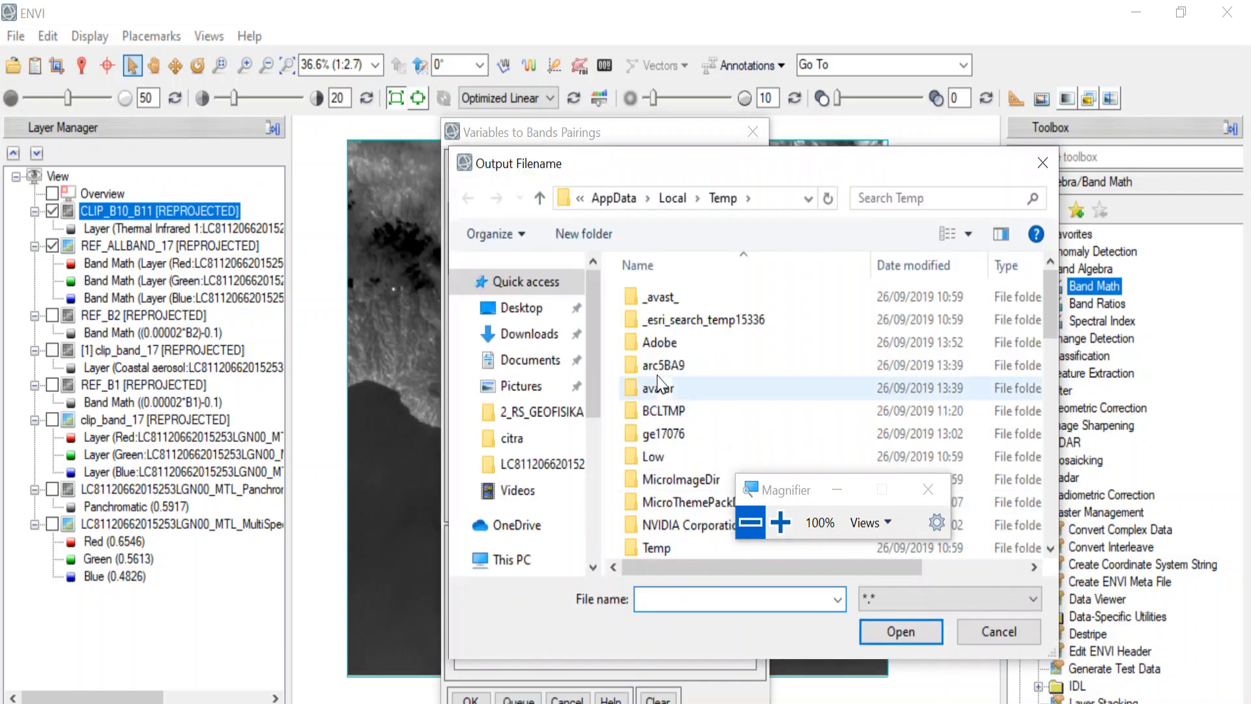
scroll(665, 404, down, 1)
scroll(662, 376, up, 1)
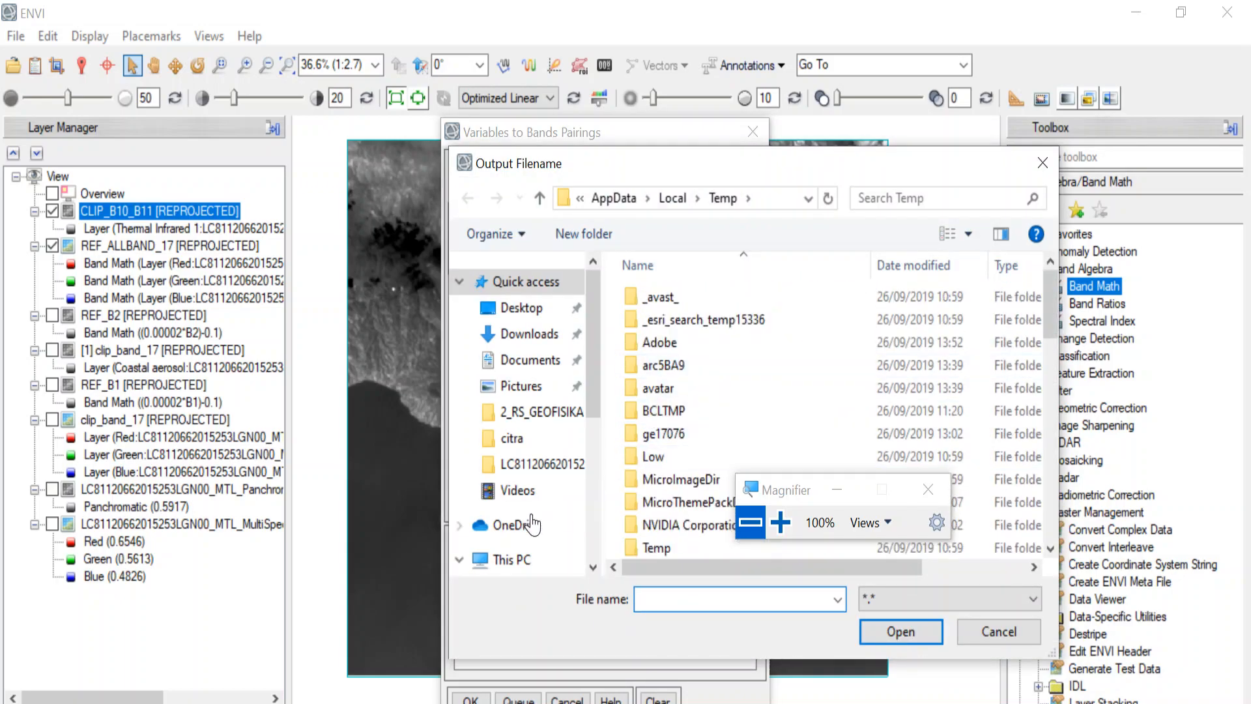
scroll(567, 559, down, 3)
click(568, 562)
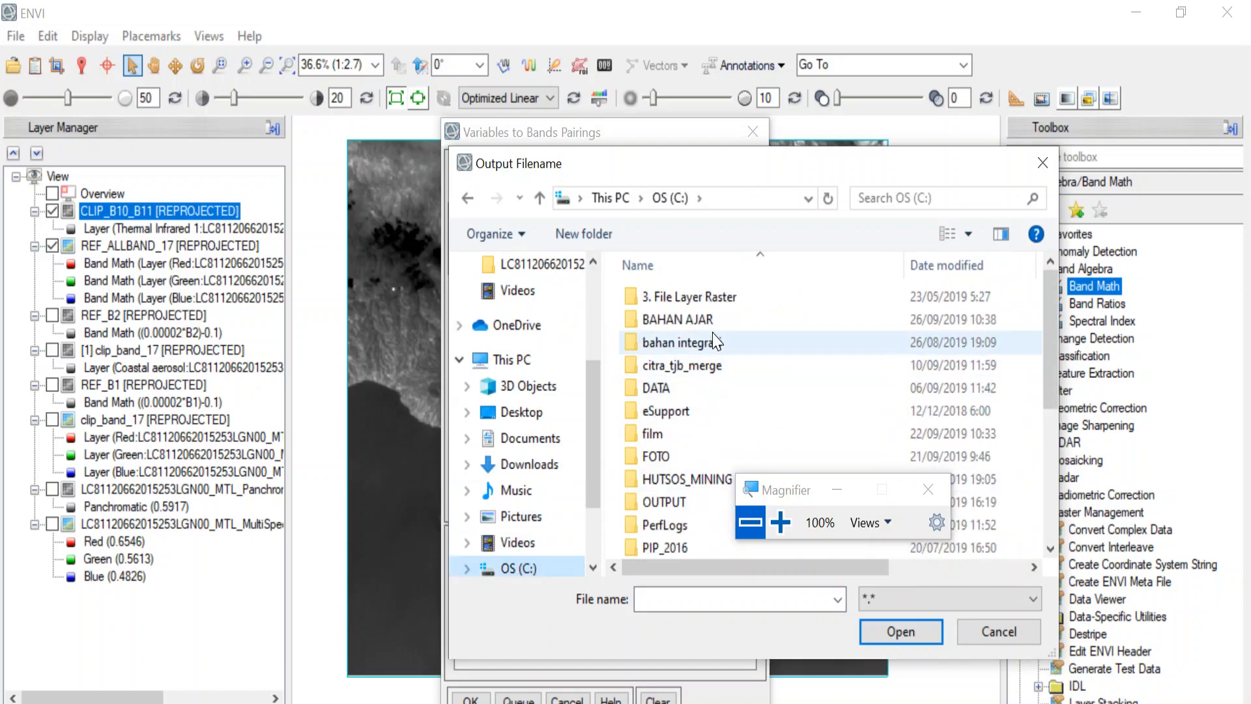
double_click(709, 320)
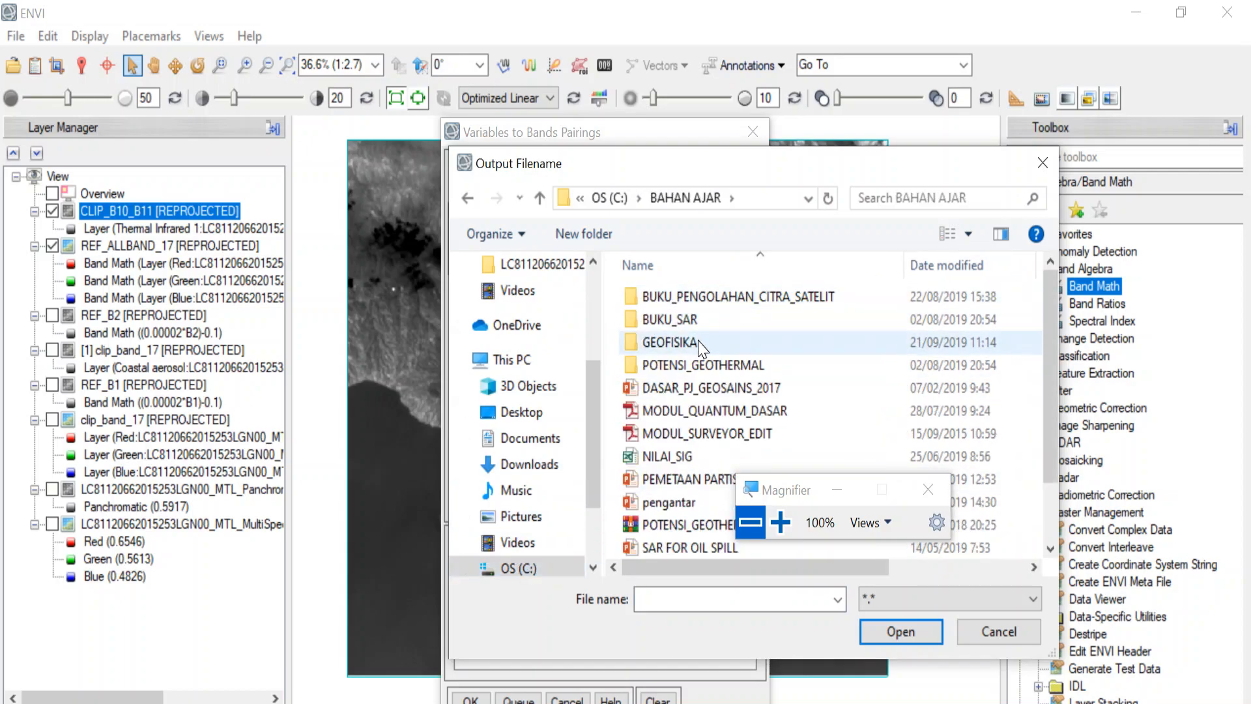
double_click(697, 340)
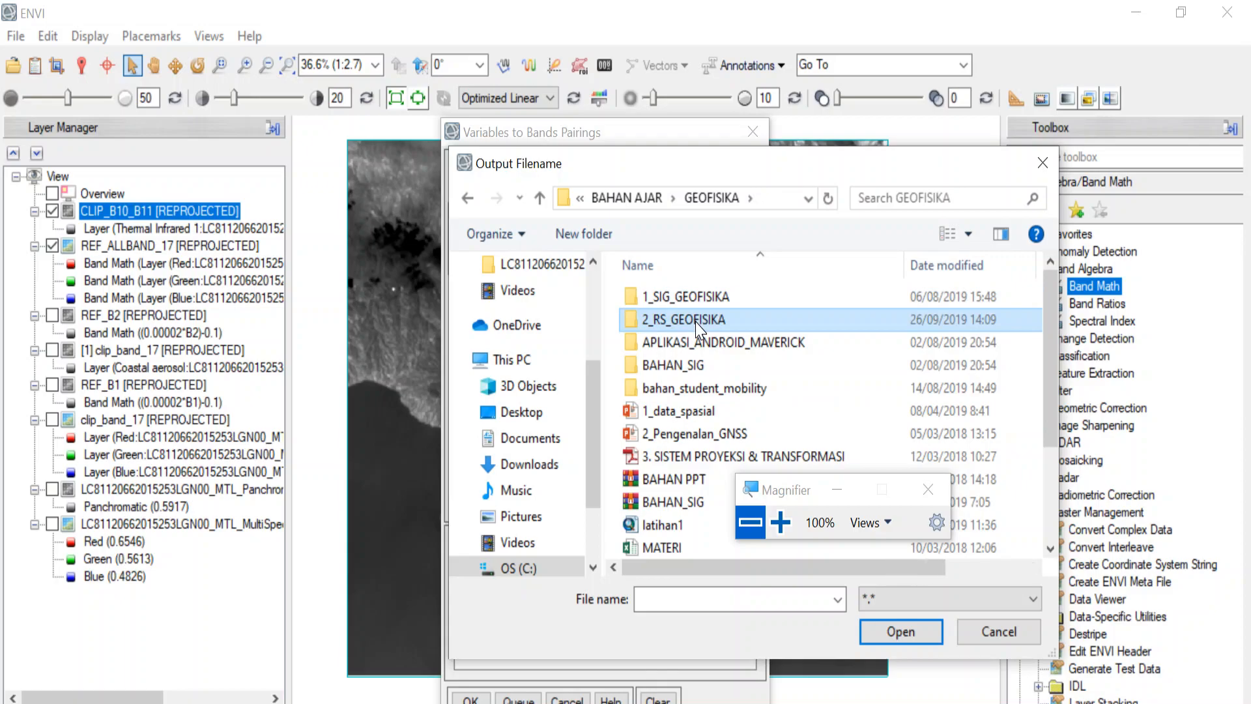
double_click(698, 319)
double_click(703, 298)
double_click(702, 299)
- Name the output file RAD_B10 and run the (0.003342*B10)+0.1 band math
click(692, 599)
text(RAD_B10)
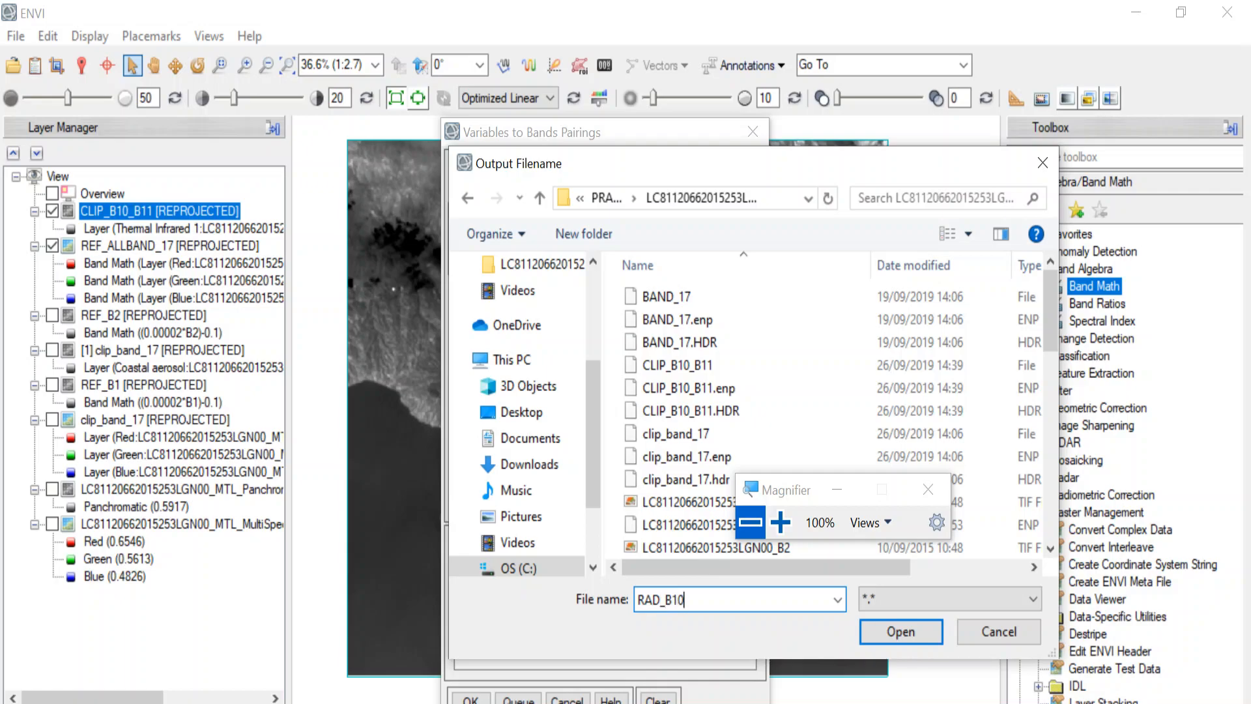
click(896, 631)
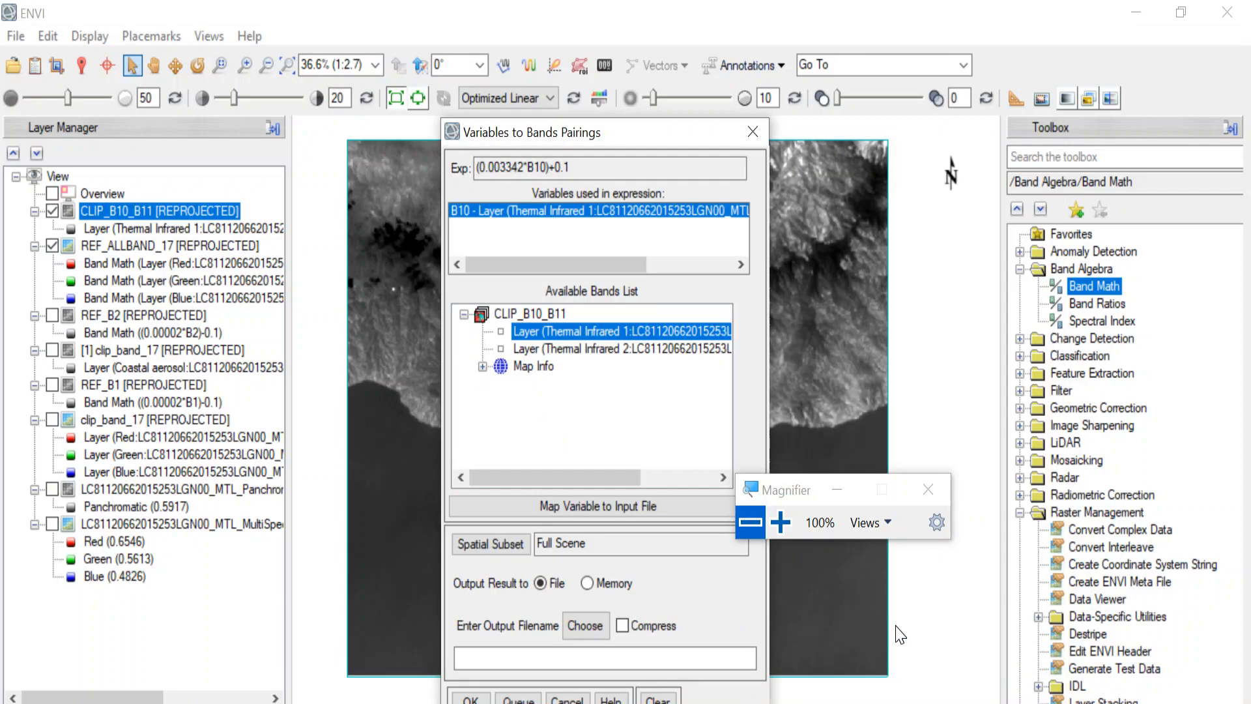
click(471, 699)
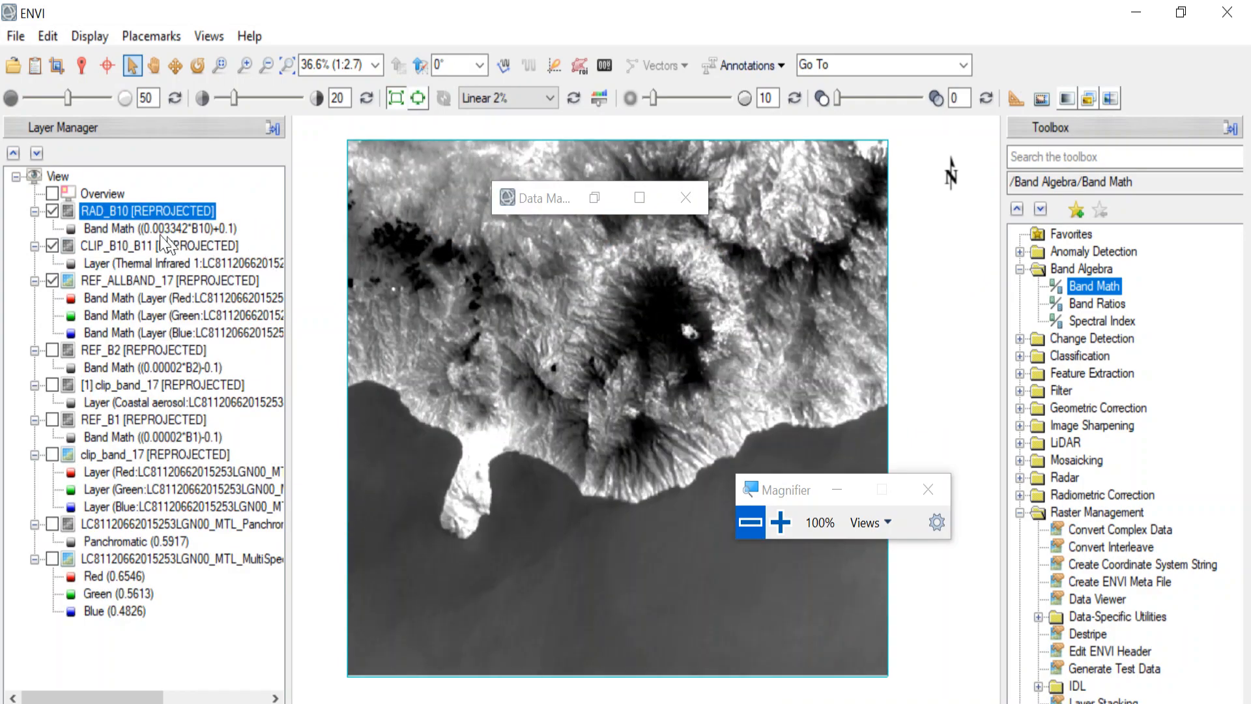
- Hide the CLIP_B10_B11 and REF_ALLBAND_17 layers and inspect the RAD_B10 pixel values with Cursor Value
click(52, 246)
click(53, 281)
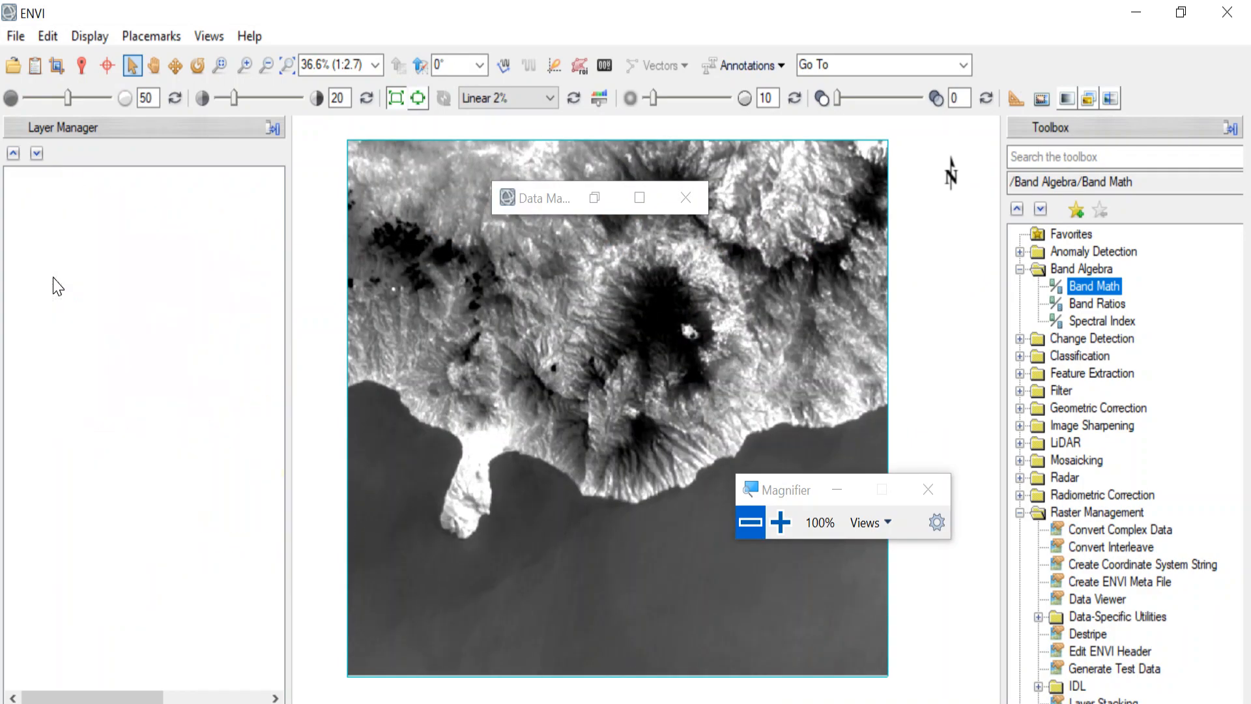
click(82, 65)
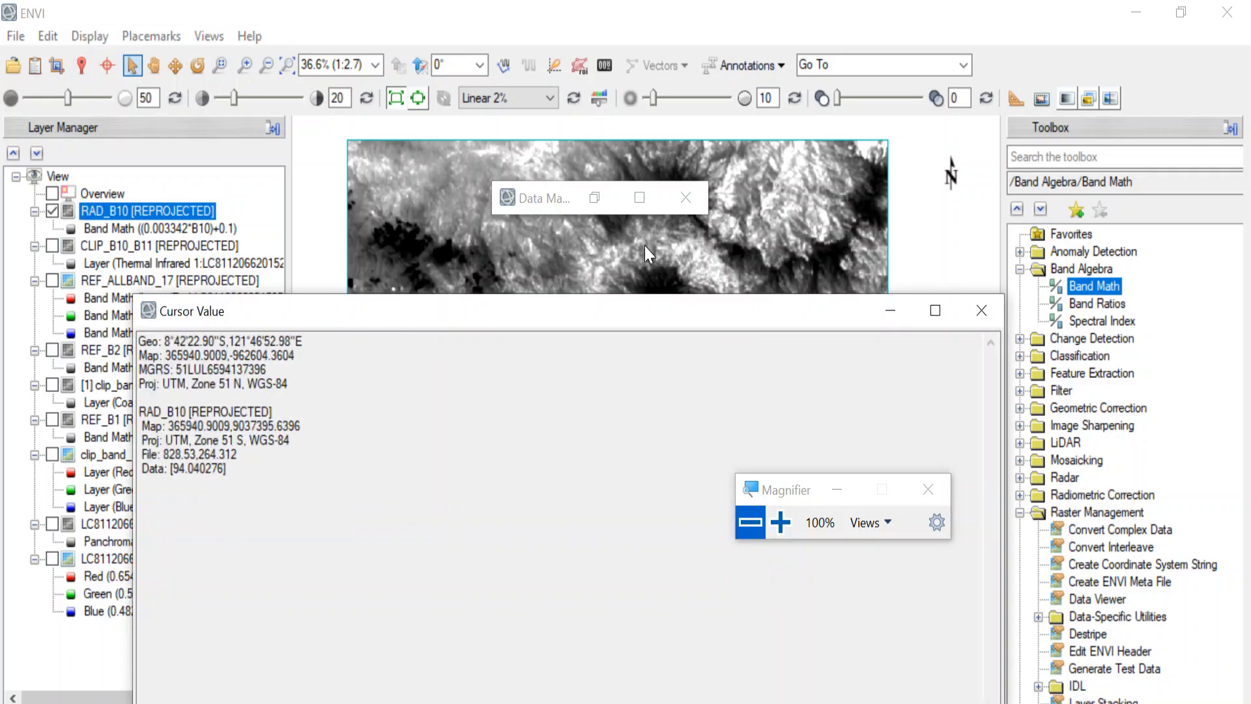
drag(672, 313, 961, 437)
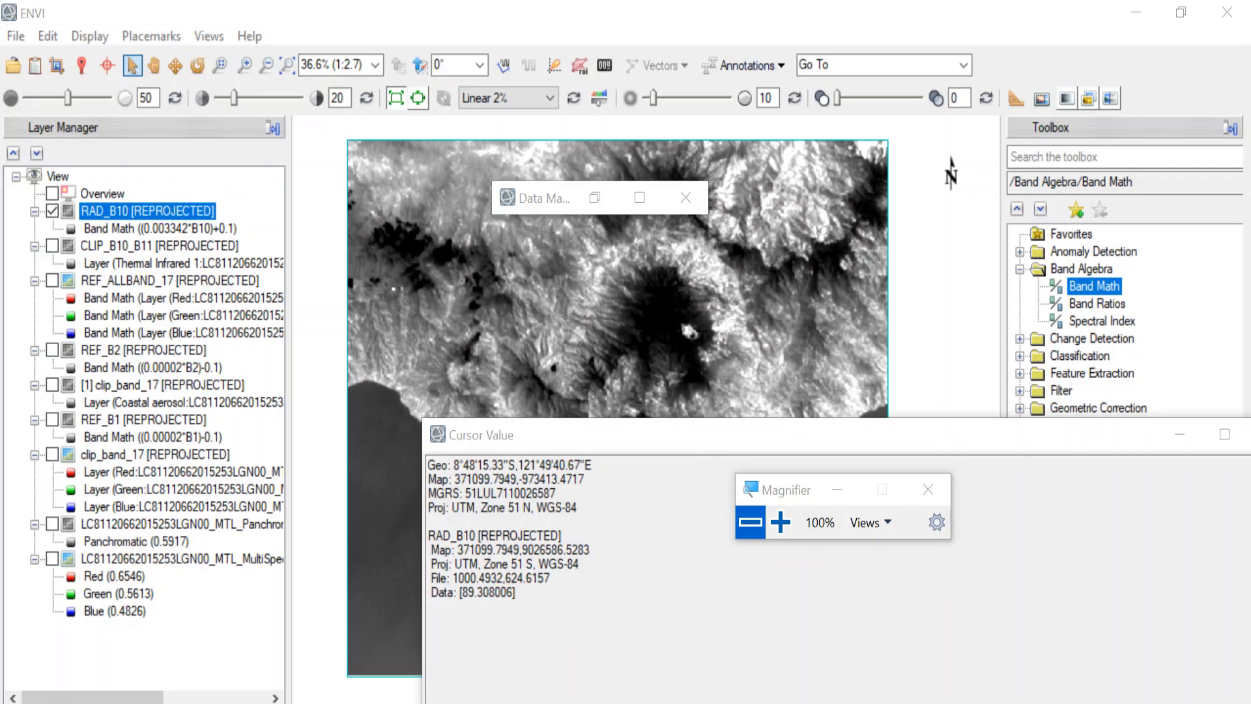
key(alt+Tab)
drag(528, 4, 819, 20)
scroll(880, 351, down, 3)
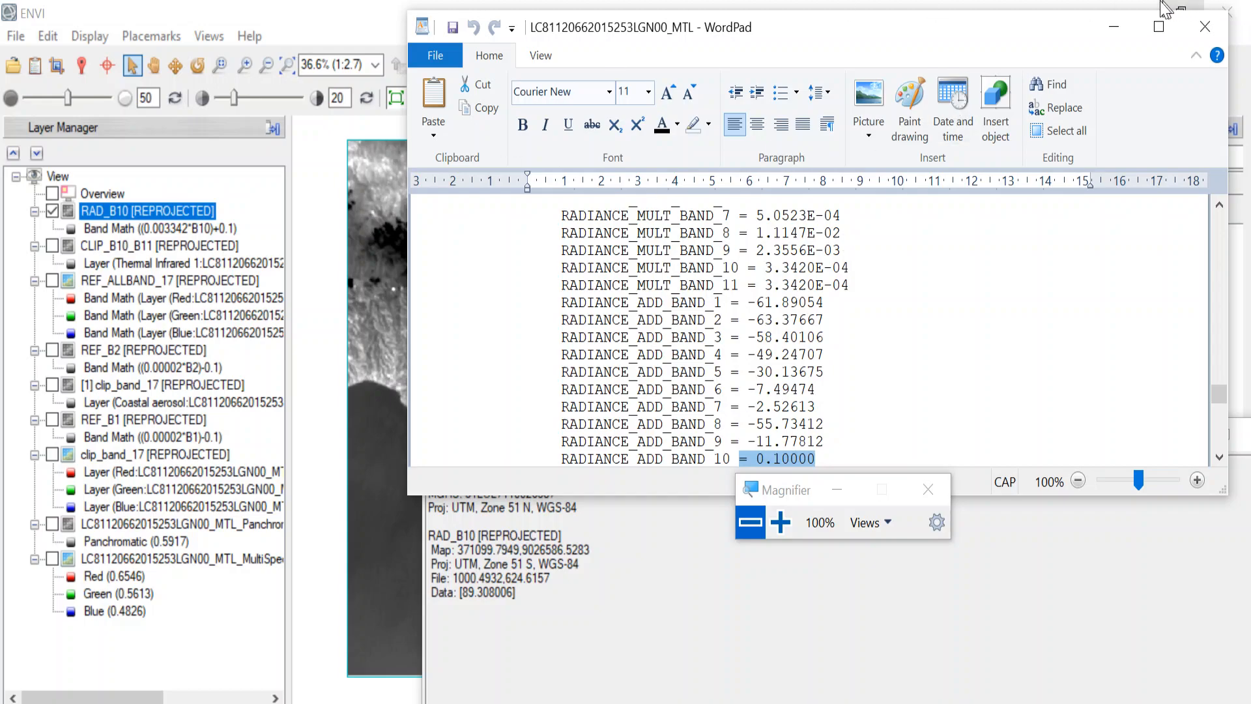
click(1113, 26)
- Close the Cursor Value window in ENVI and hide the RAD_B10 layer
drag(1084, 431, 755, 378)
click(952, 390)
click(52, 210)
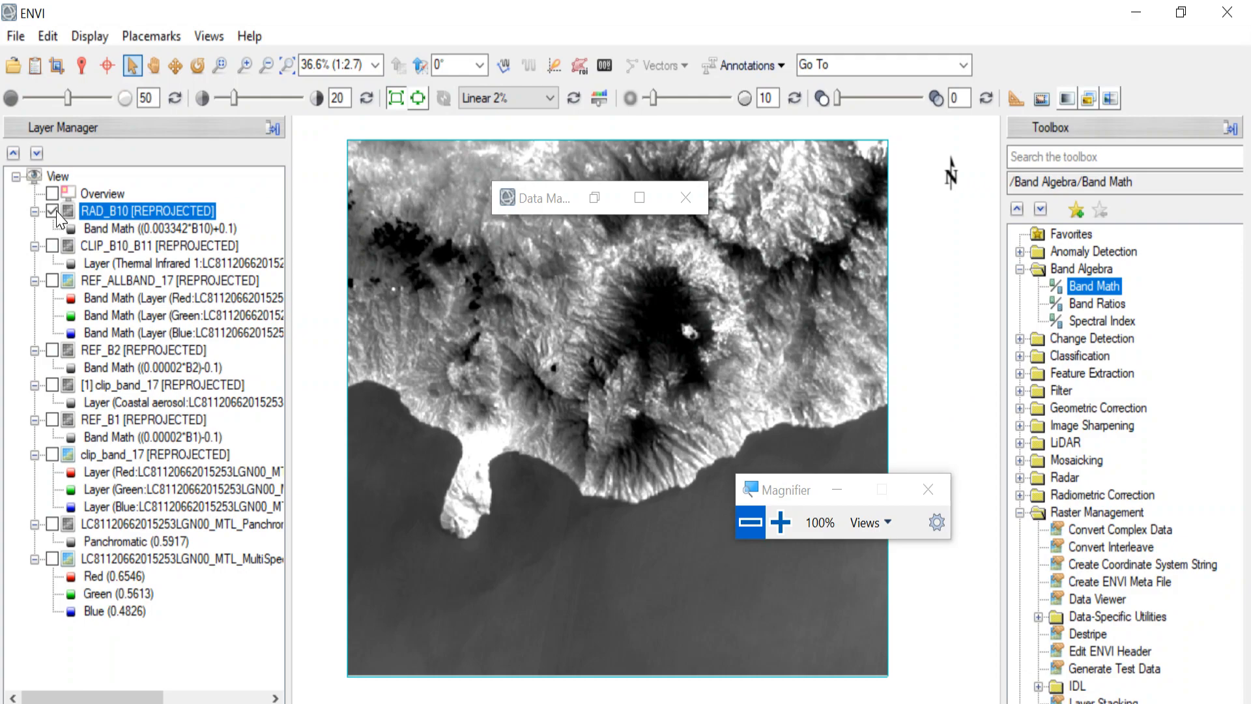
- Reopen Band Math and add a corrected band 10 expression, (0.0003342*B10)+0.1, to the list
double_click(1075, 291)
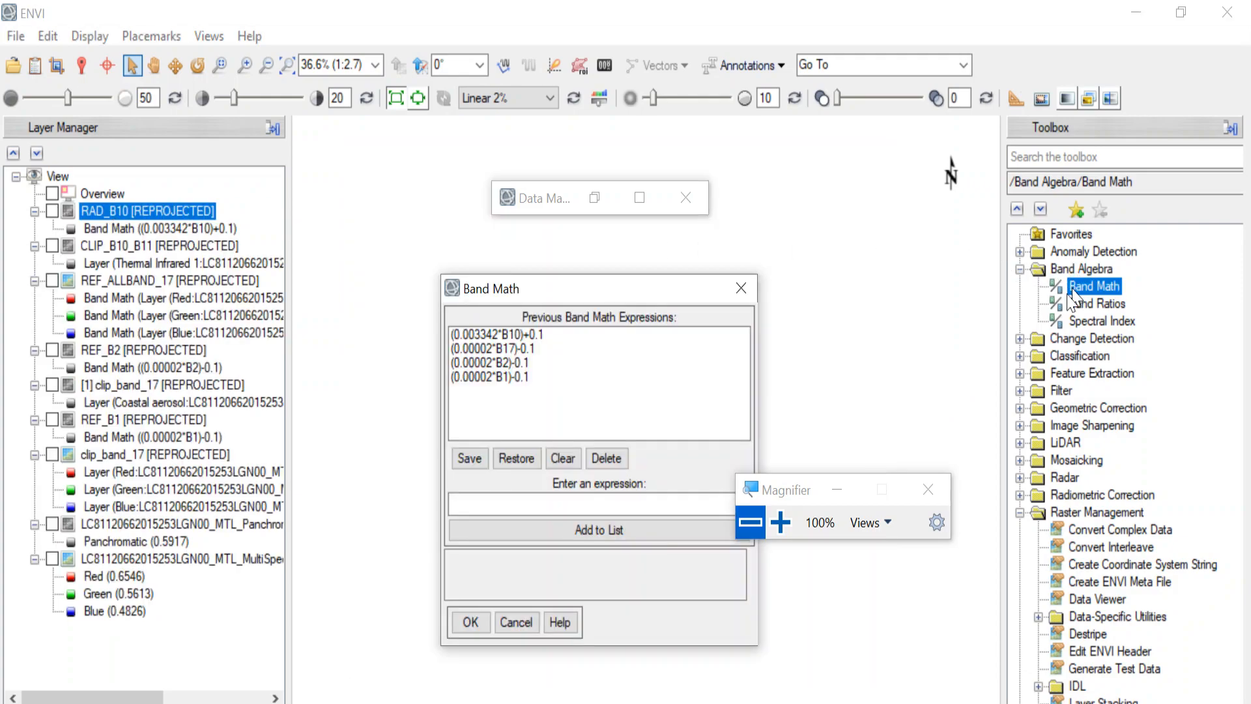
click(490, 335)
click(478, 504)
text(0.0003342*B10)+0.1)
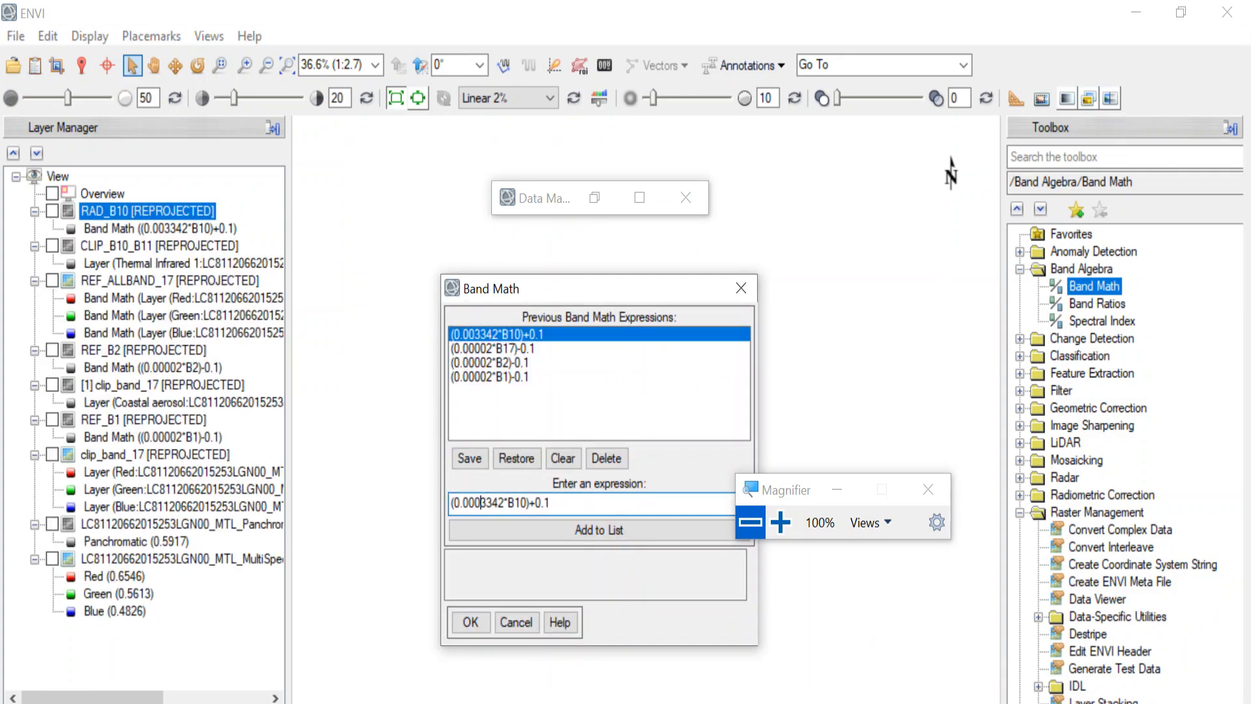
click(599, 521)
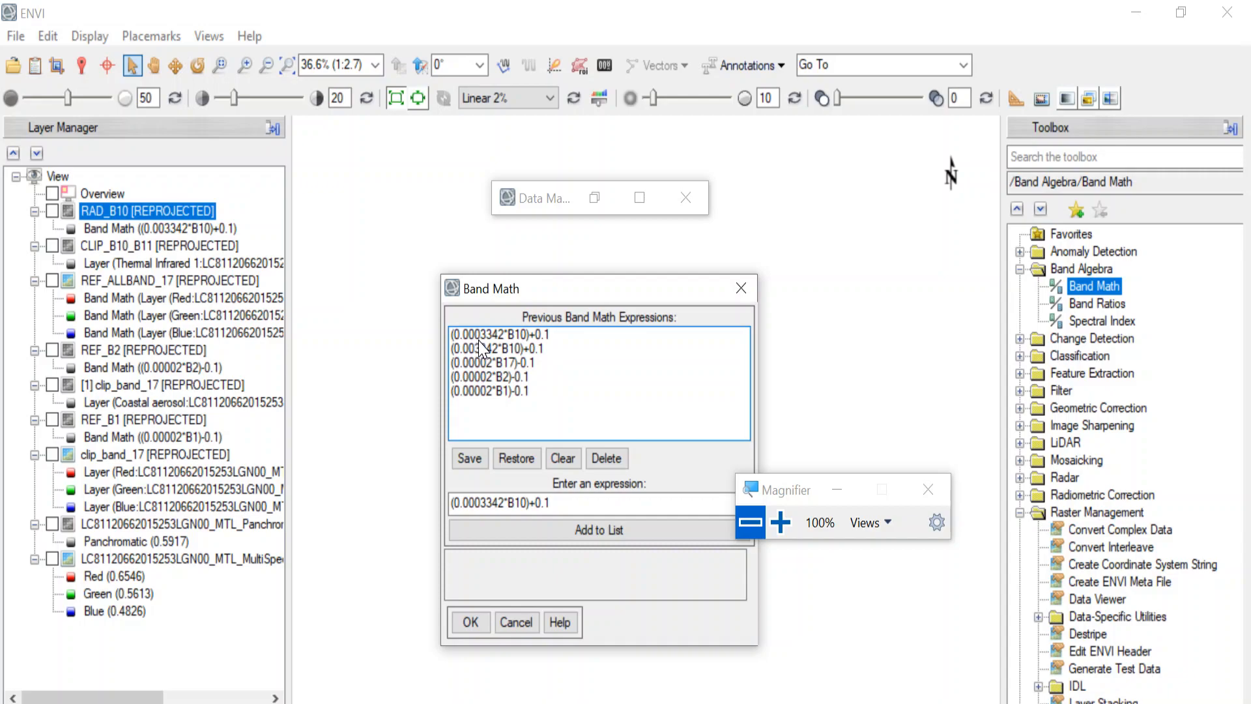
- Apply the (0.0003342*B10)+0.1 expression and assign B10 to the Thermal Infrared 1 band of CLIP_B10_B11
click(502, 337)
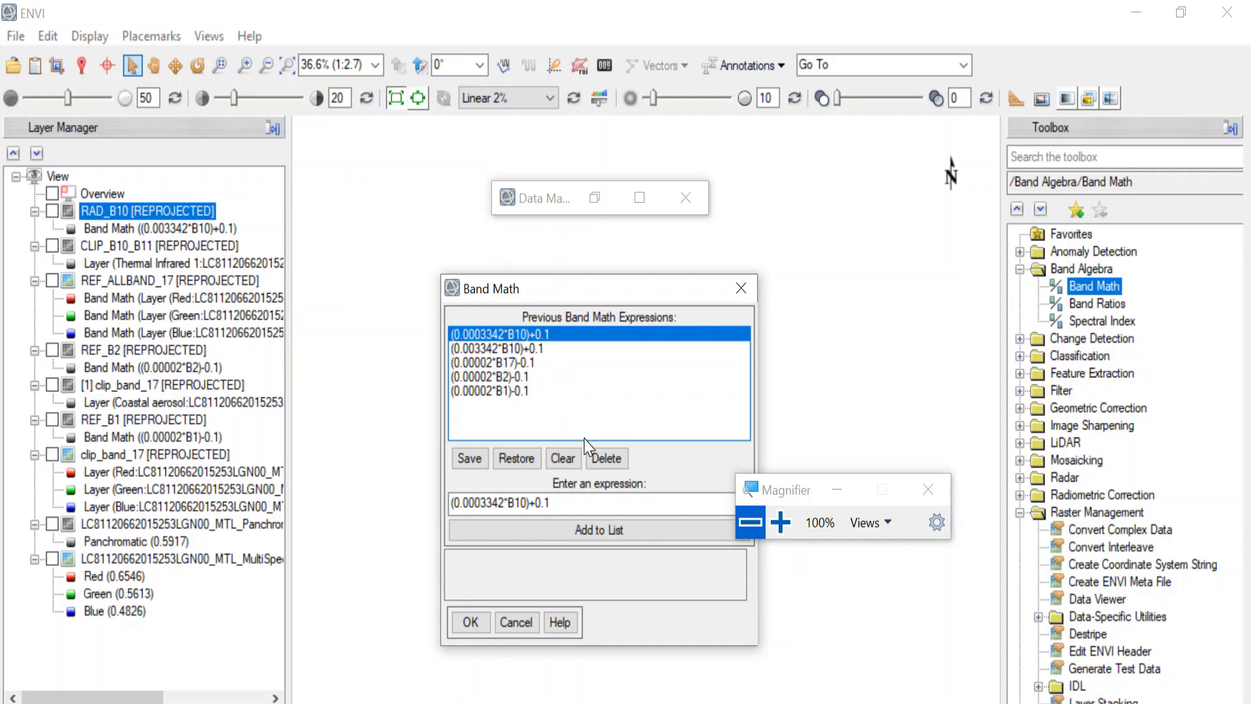
click(471, 622)
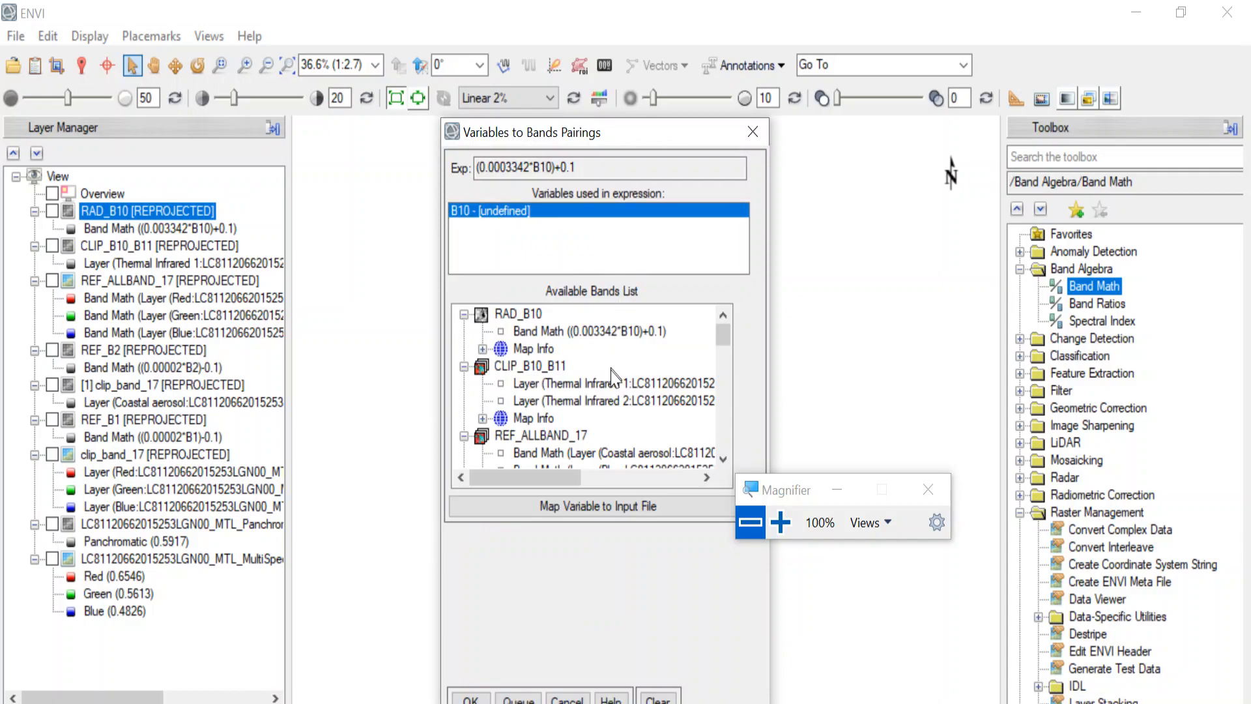
mouse_move(575, 479)
mouse_down()
mouse_move(692, 489)
mouse_move(575, 482)
mouse_up()
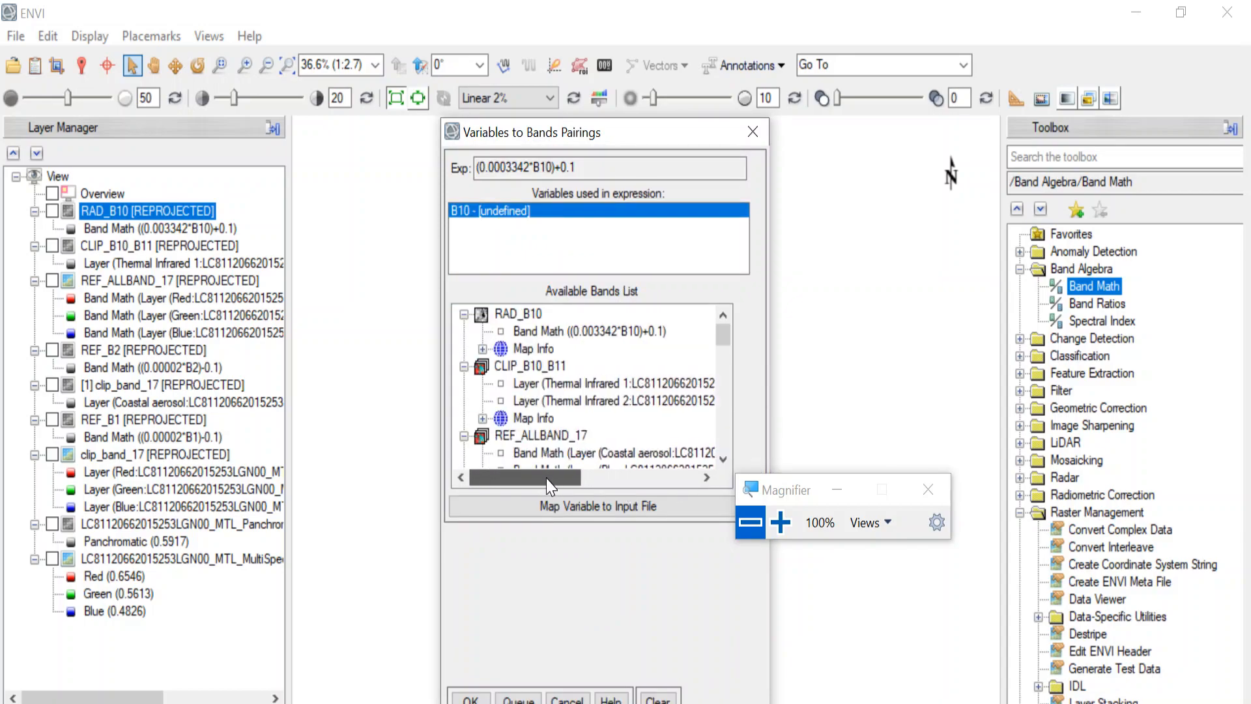
click(592, 385)
mouse_move(577, 479)
mouse_down()
mouse_move(665, 492)
mouse_move(532, 497)
mouse_move(634, 484)
mouse_move(557, 482)
mouse_move(654, 489)
mouse_move(559, 486)
mouse_up()
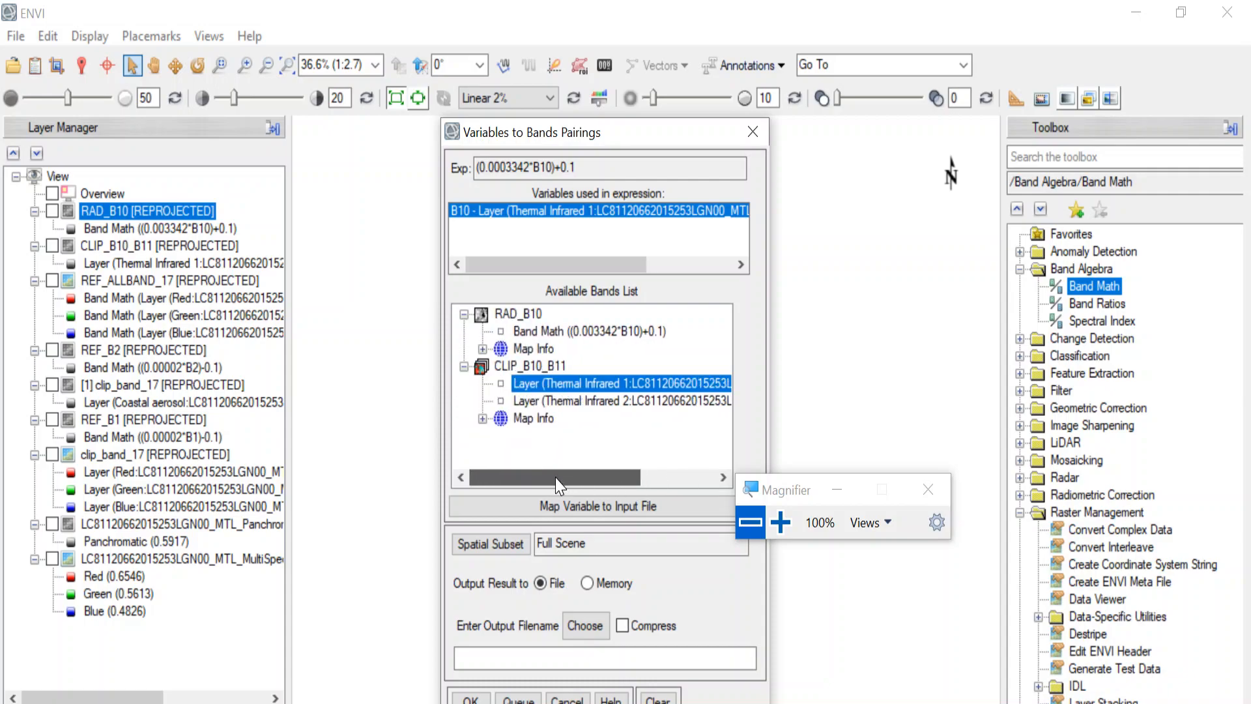
click(587, 627)
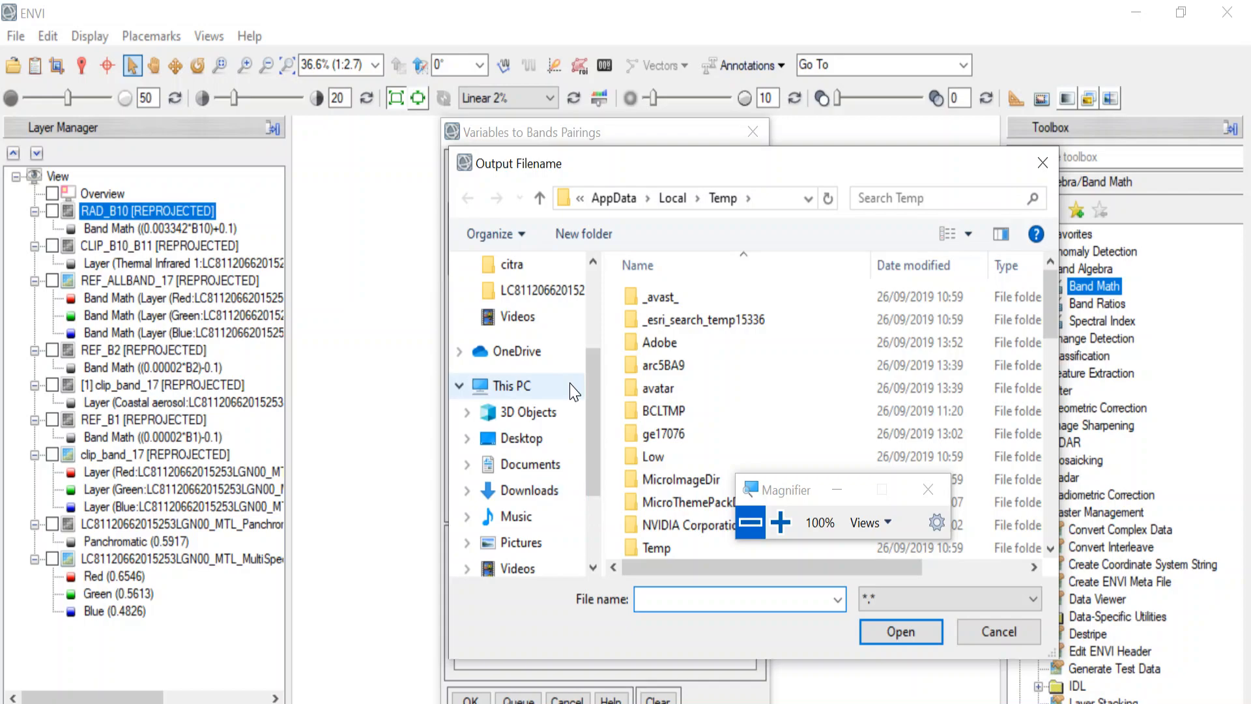
scroll(573, 391, down, 2)
click(569, 481)
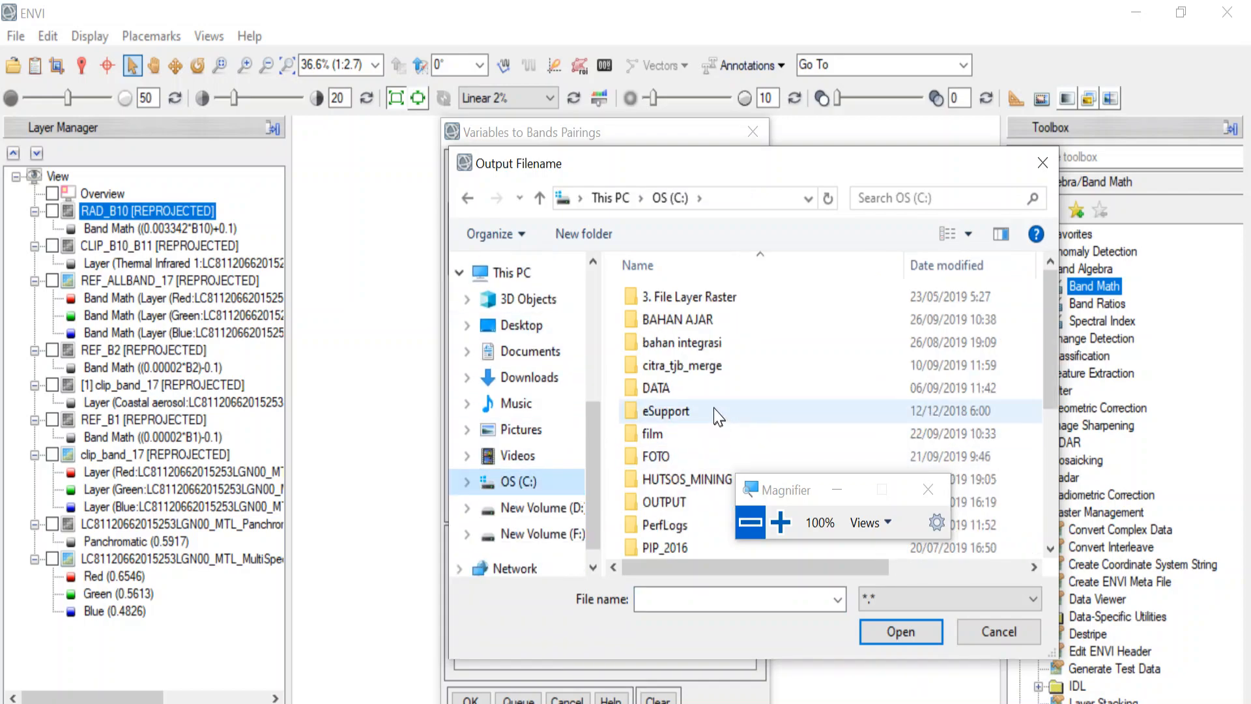
double_click(711, 304)
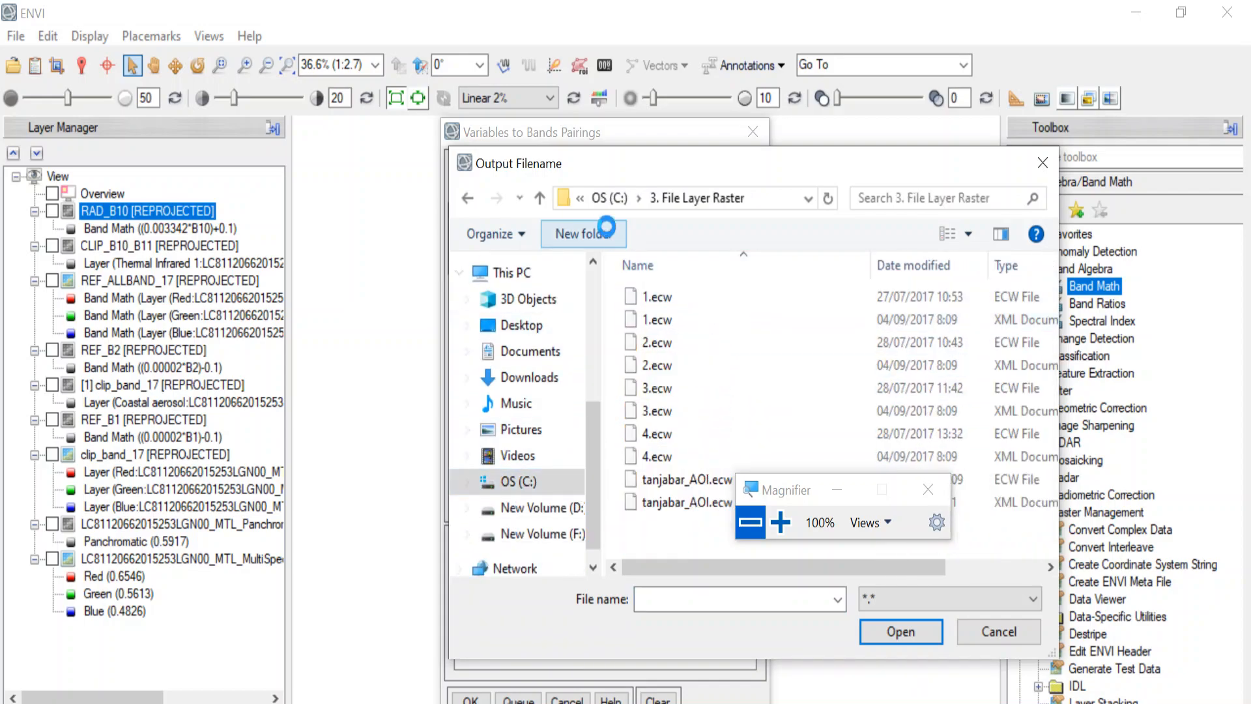
click(613, 198)
double_click(658, 319)
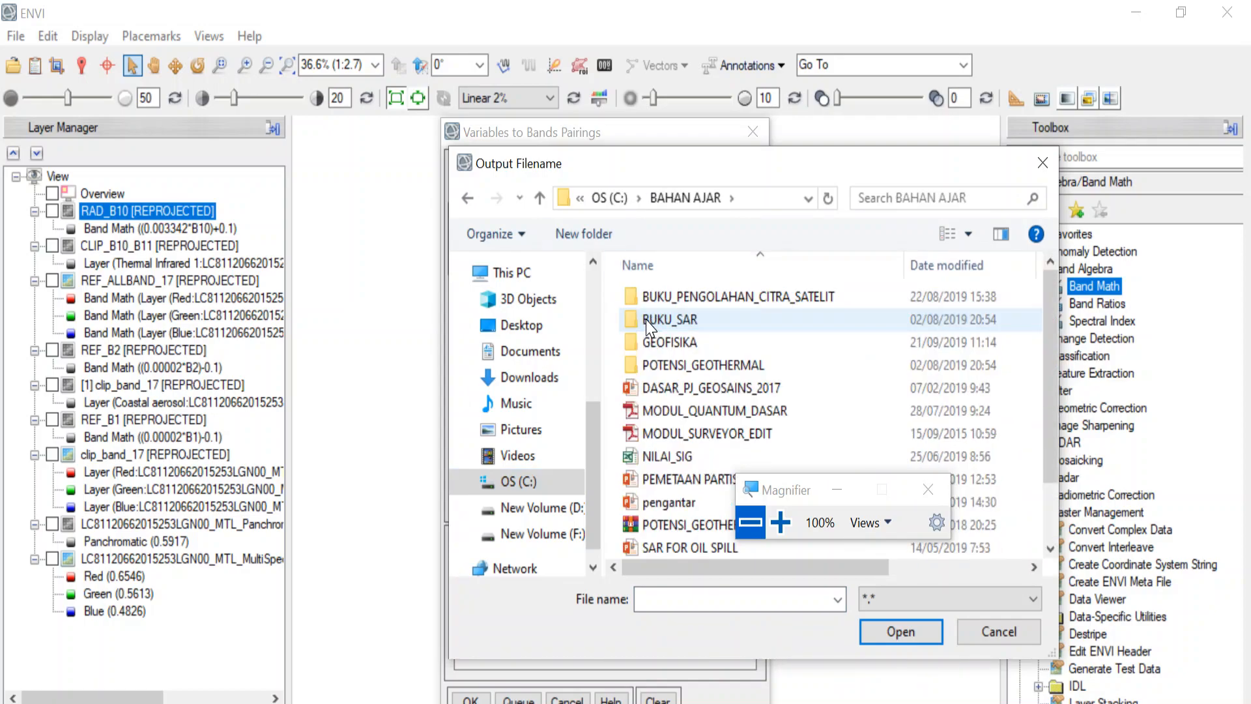
double_click(650, 343)
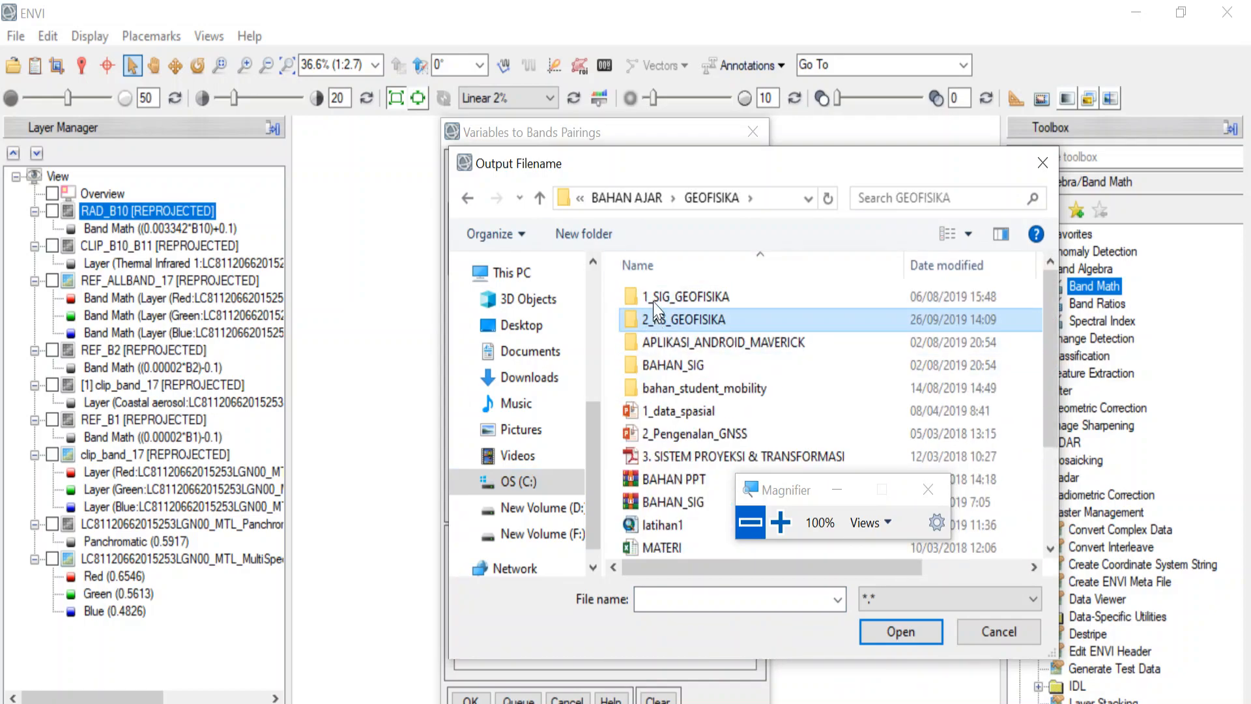
double_click(654, 319)
double_click(659, 300)
double_click(658, 298)
- Name the output file RAD_B10_FIX and run the corrected band 10 radiance calculation
click(687, 598)
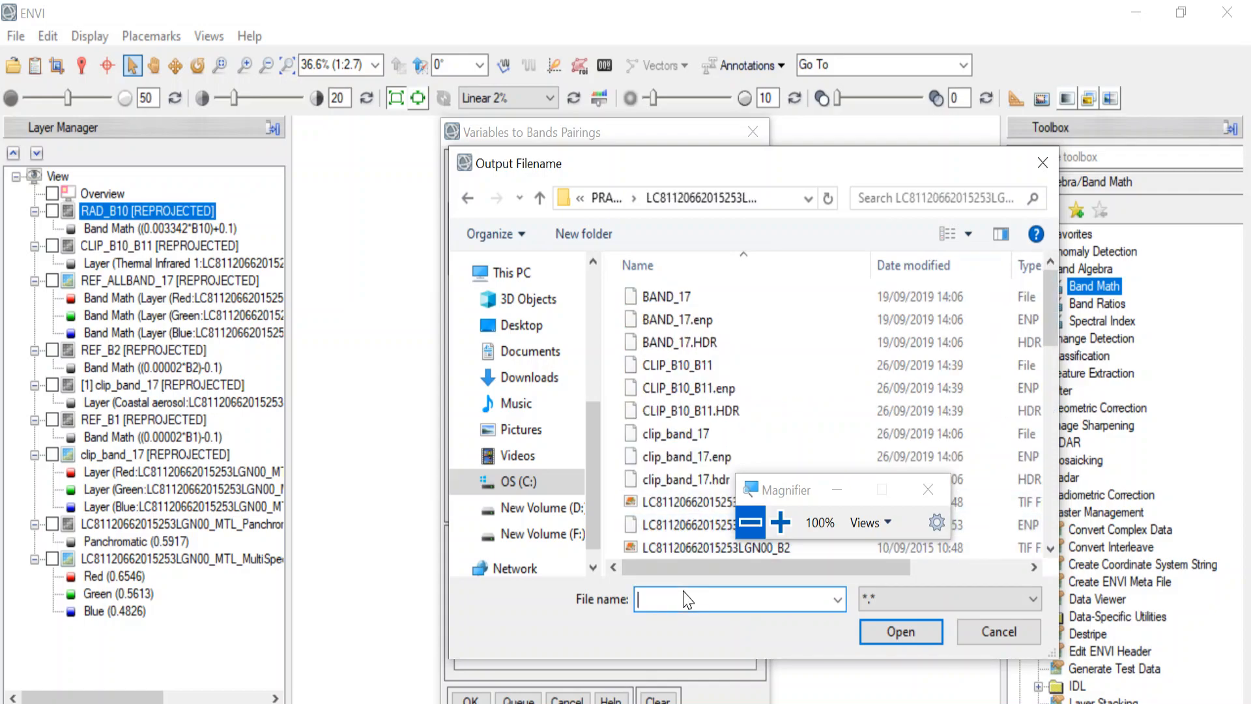
text(A)
key(BackSpace)
text(RAD_B10)
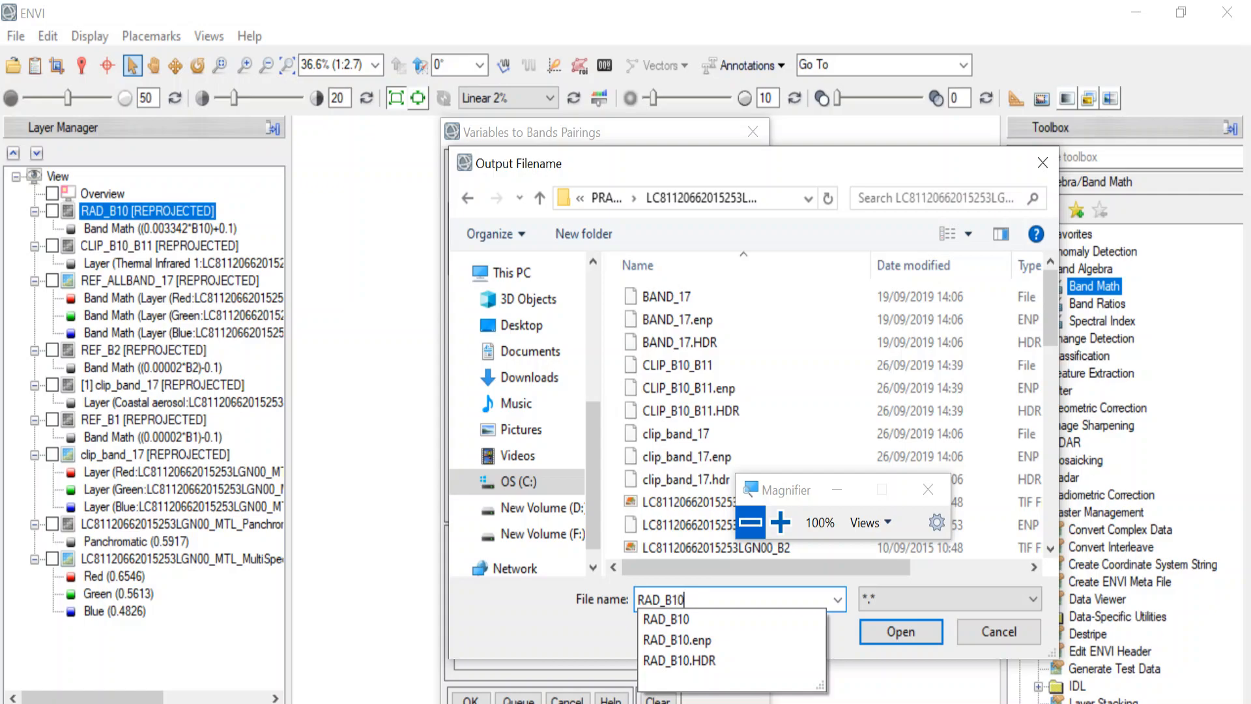
click(686, 598)
text(0_FO)
key(BackSpace)
key(BackSpace)
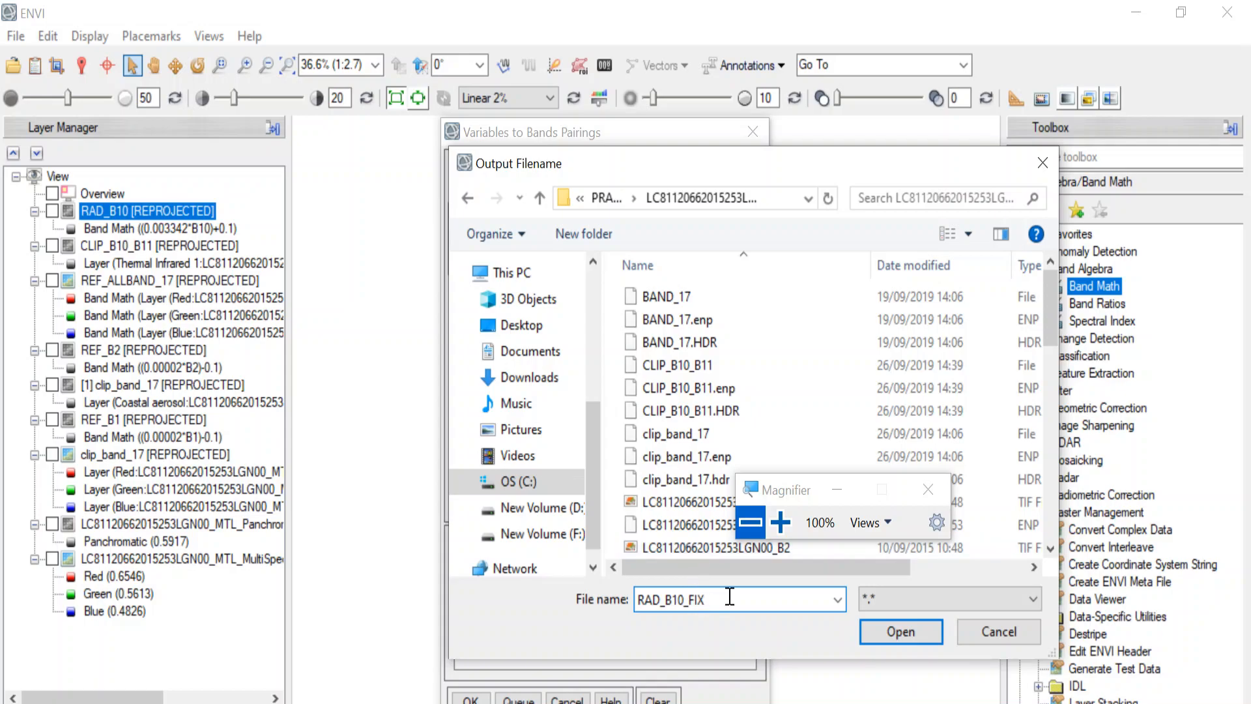
click(898, 632)
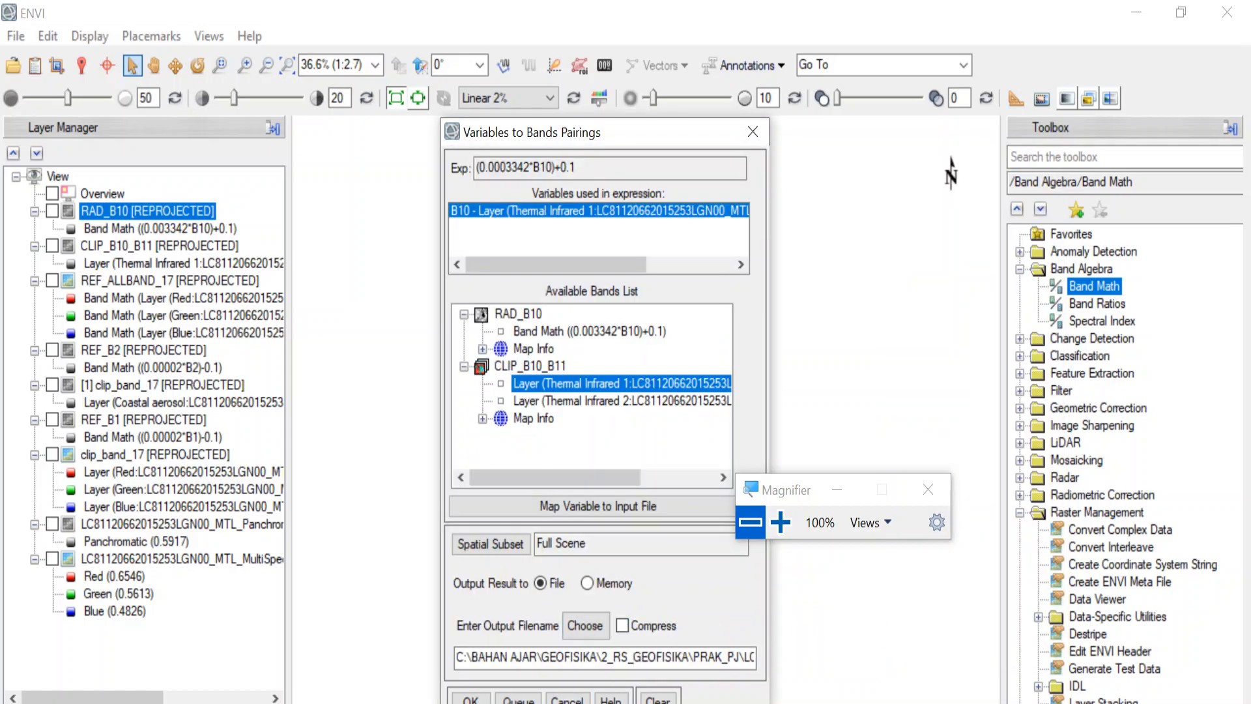
click(464, 696)
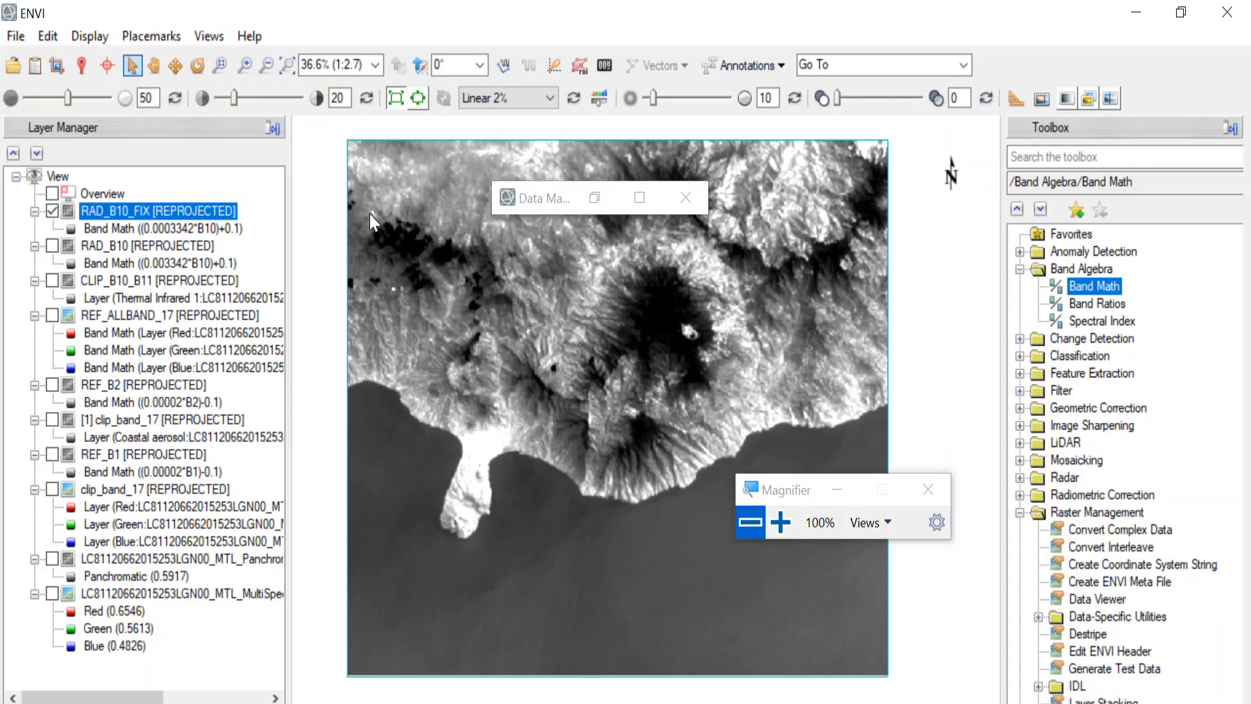
- Inspect the RAD_B10_FIX pixel values over the land and coast with Cursor Value
click(81, 65)
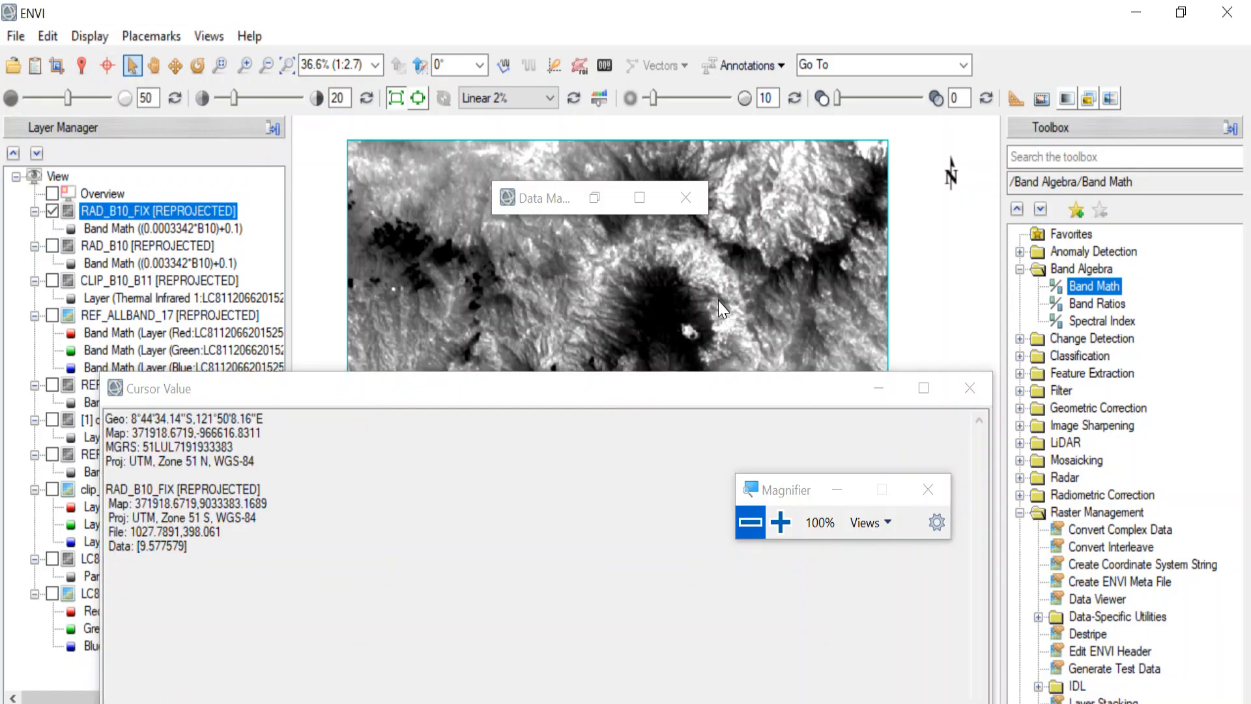
drag(718, 400, 1126, 417)
drag(667, 303, 539, 271)
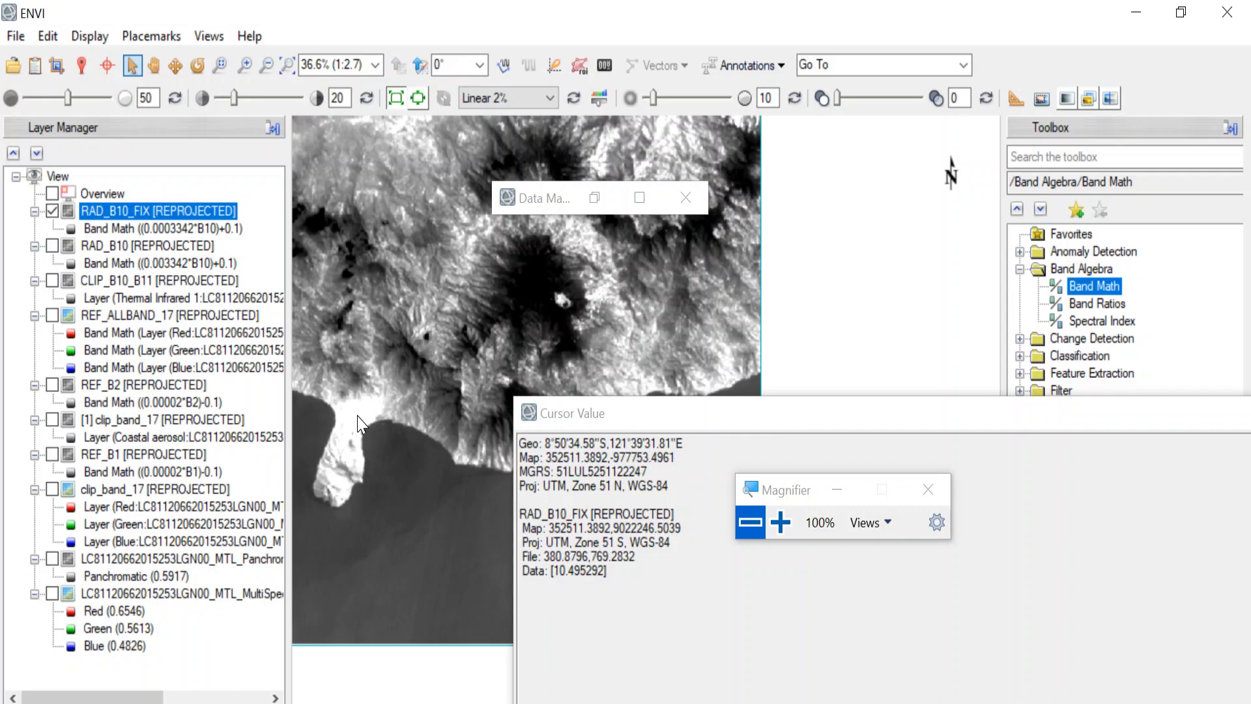
- Switch to the 3_PREPROCESSING presentation in PowerPoint and read the slide explaining spectral radiance and its unit
click(841, 703)
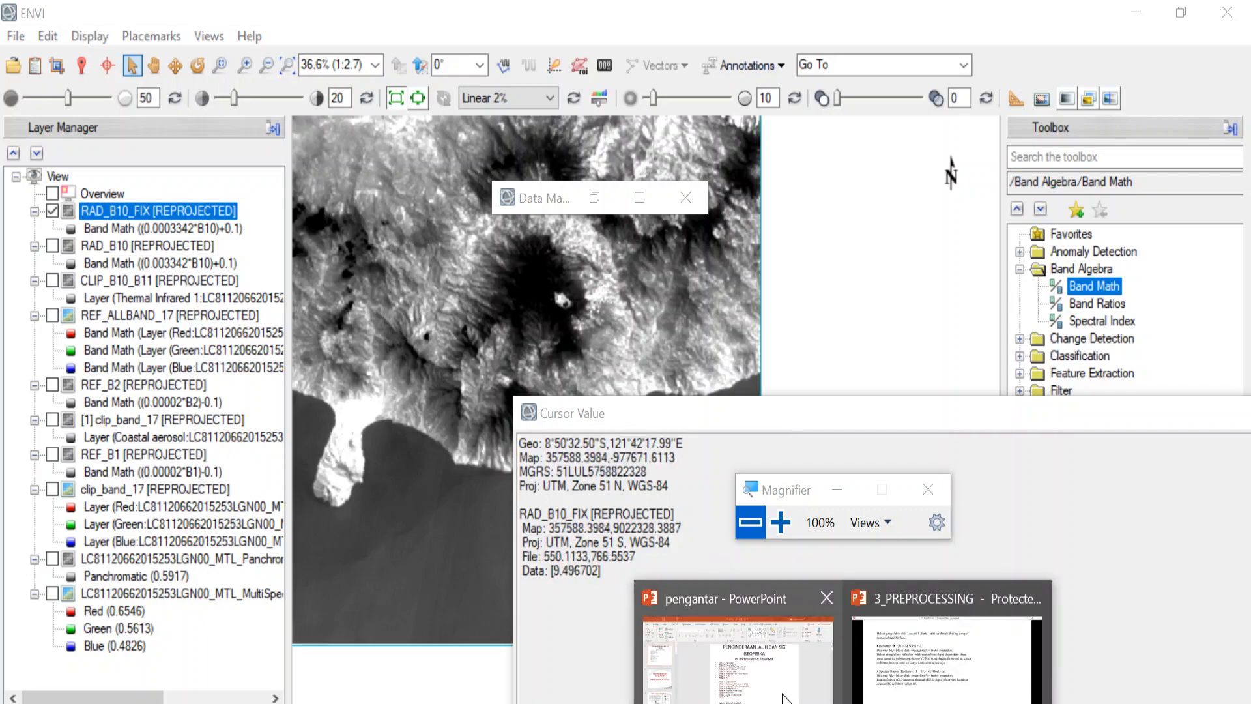
click(901, 681)
scroll(901, 681, up, 5)
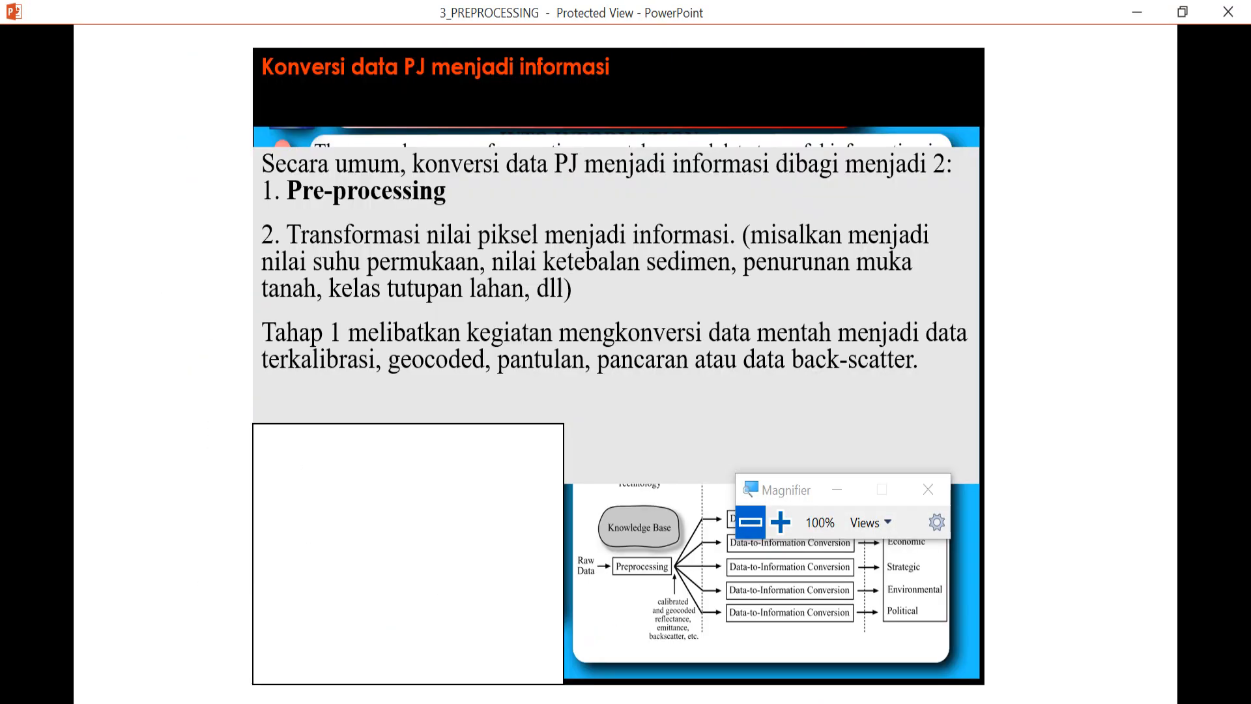
scroll(548, 280, down, 1)
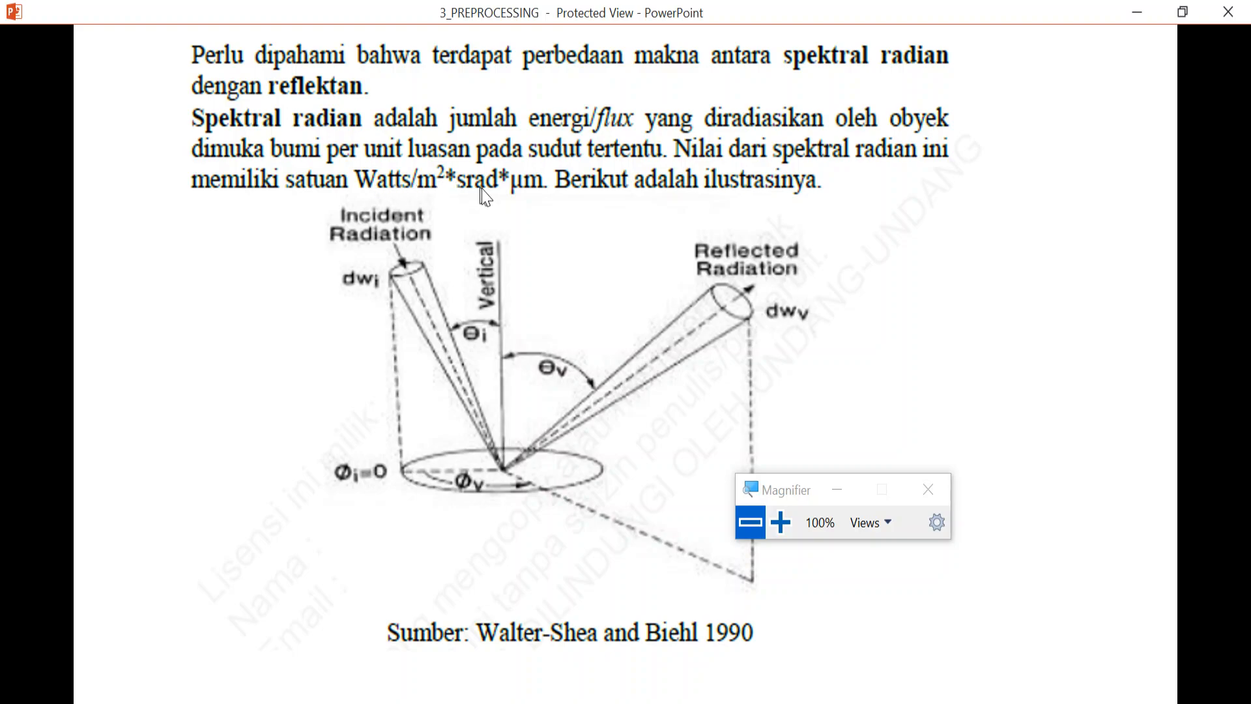
- Return from the presentation to ENVI and close the Cursor Value window
click(1159, 7)
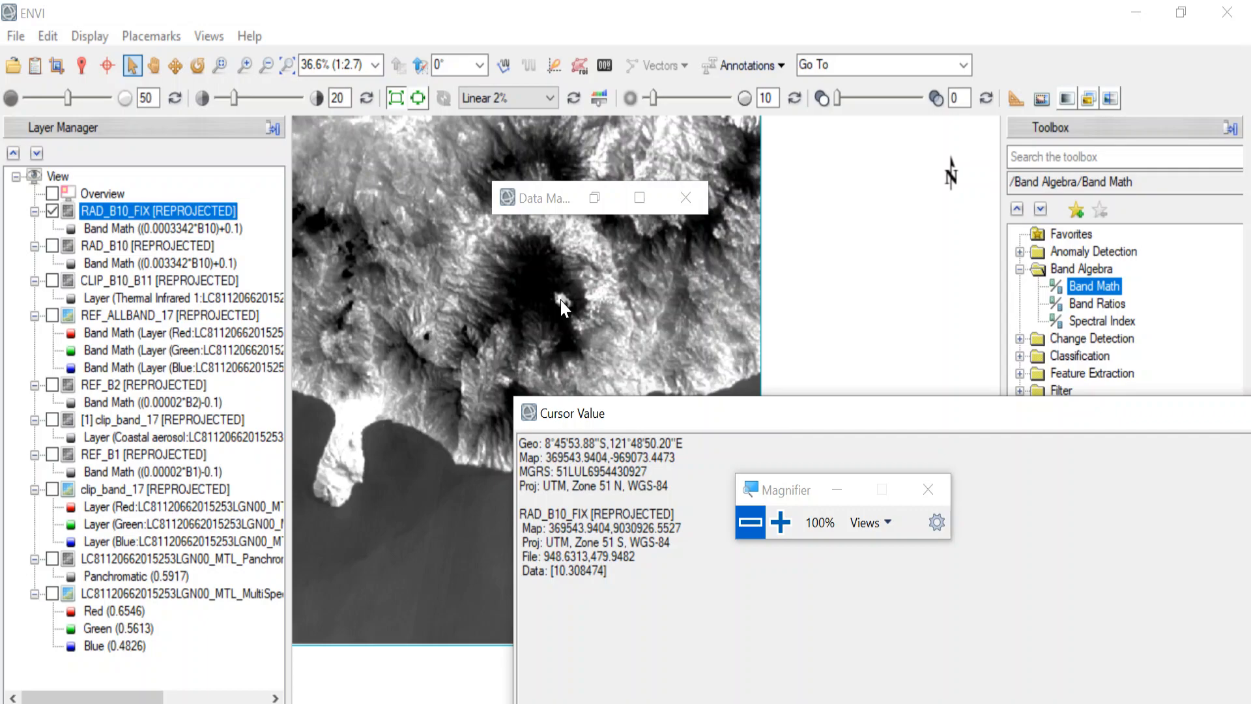
drag(997, 411, 513, 383)
click(806, 386)
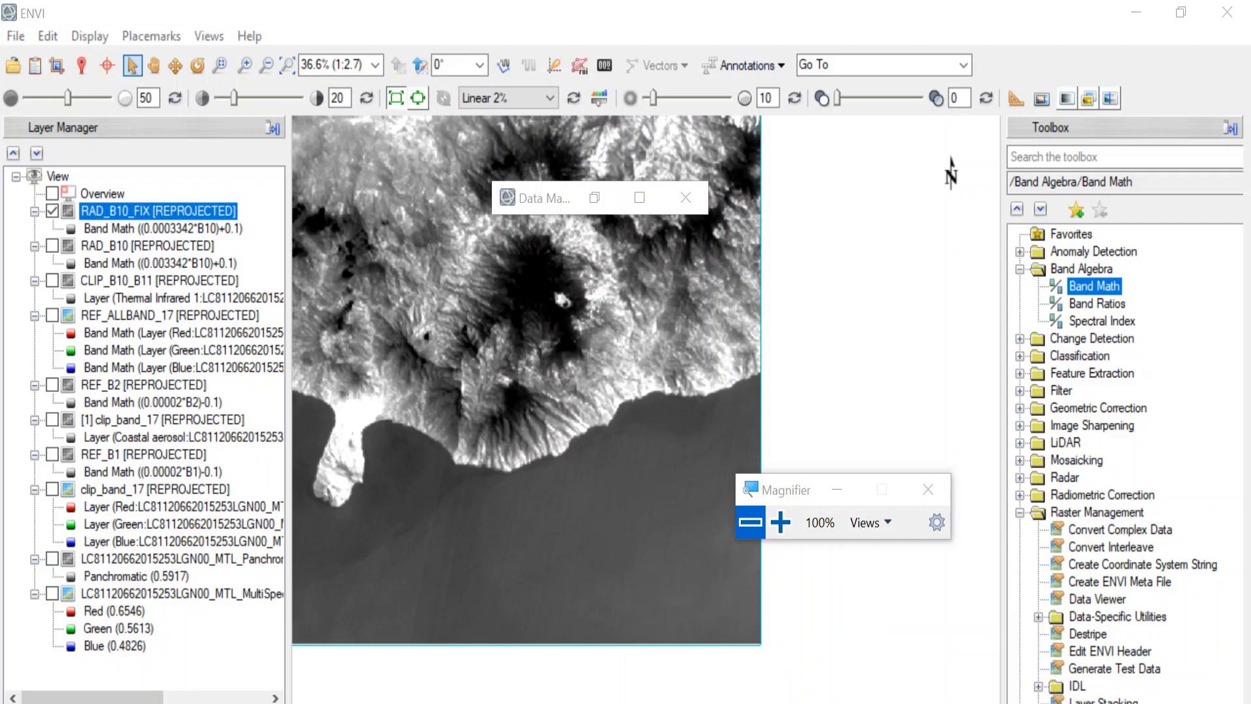
- Switch to the BUKU_PENGOLAHAN_CITRA_PENGINDERAAN_JAUH PDF in Acrobat, search for SUHU and read the formula converting radiance to temperature
click(642, 702)
scroll(704, 397, down, 8)
scroll(709, 394, down, 10)
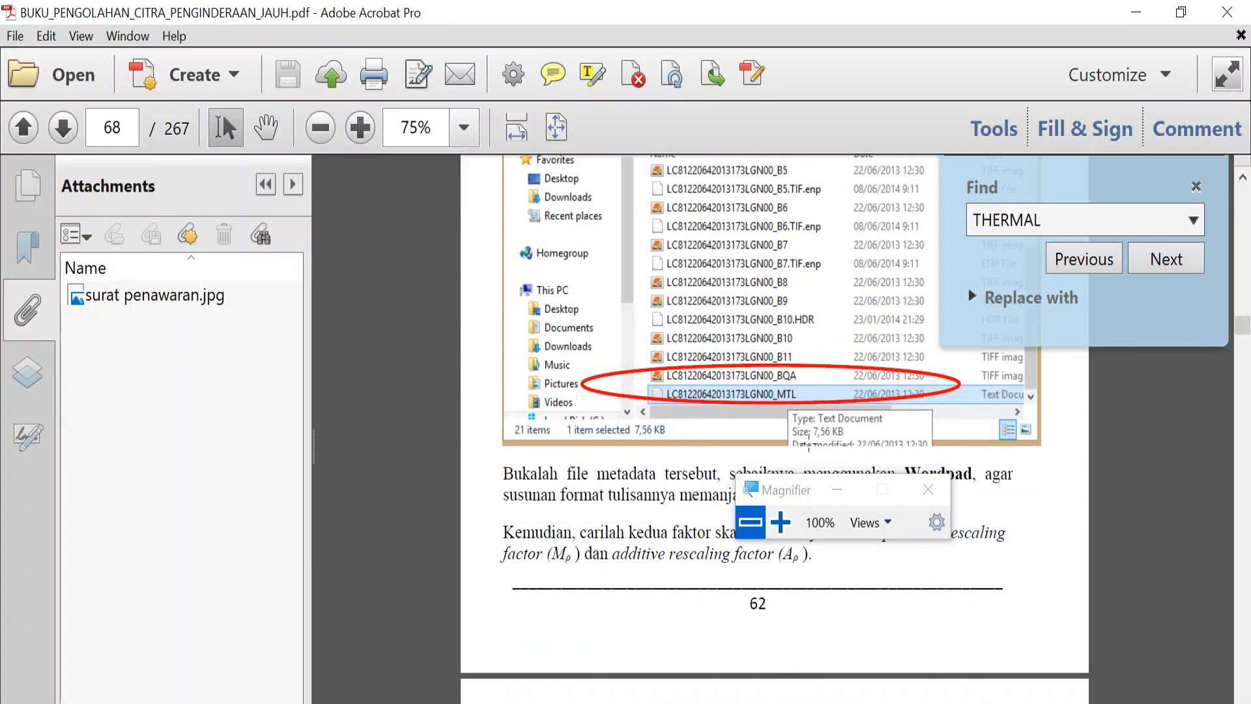
click(810, 448)
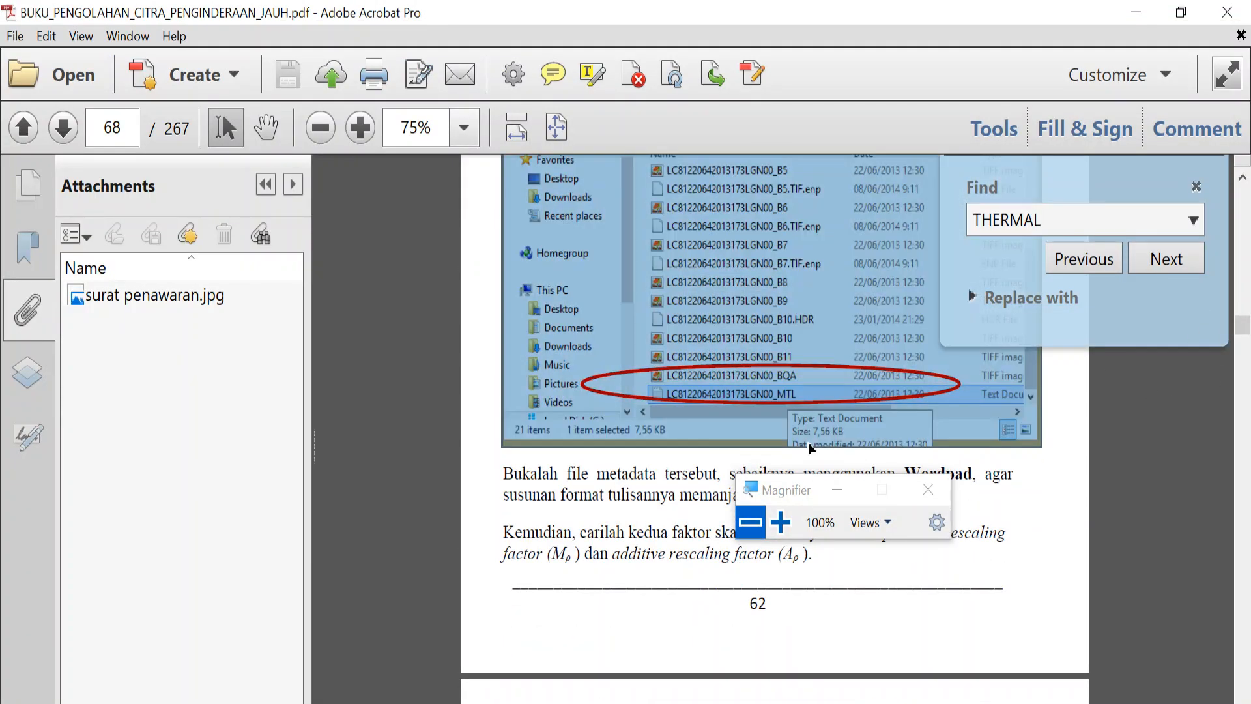
click(1109, 221)
text(SUHU)
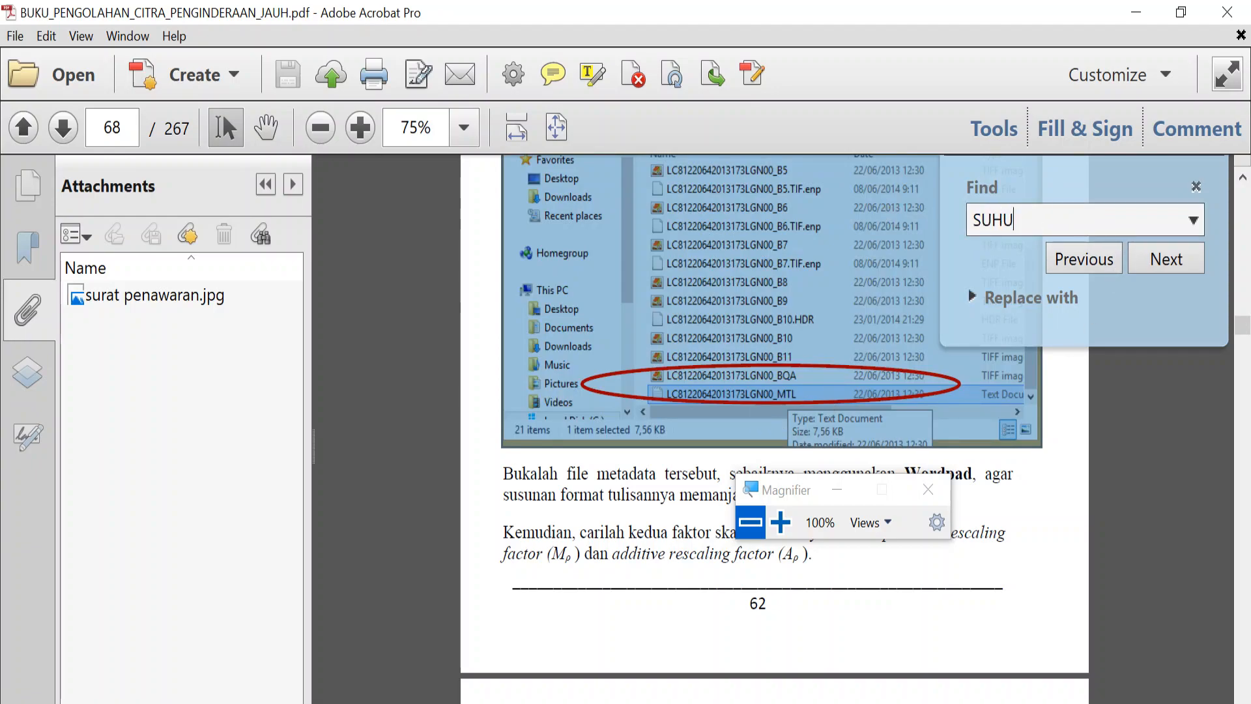
key(Return)
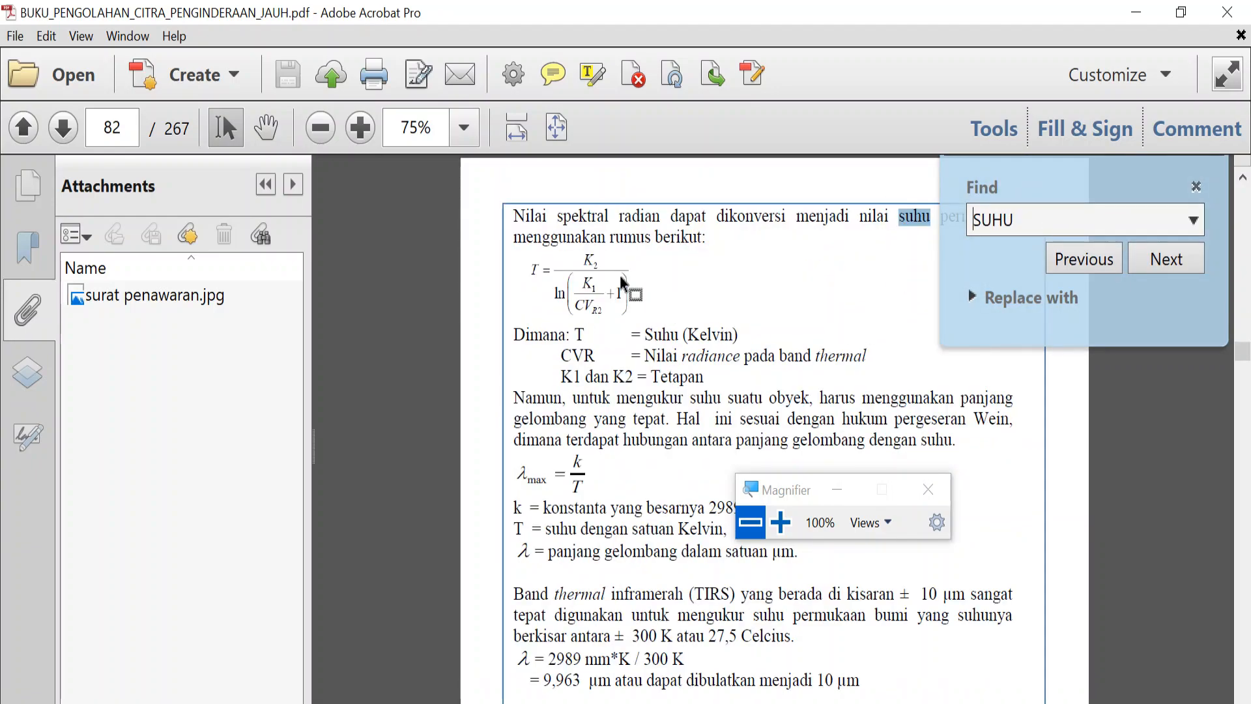
scroll(623, 282, up, 2)
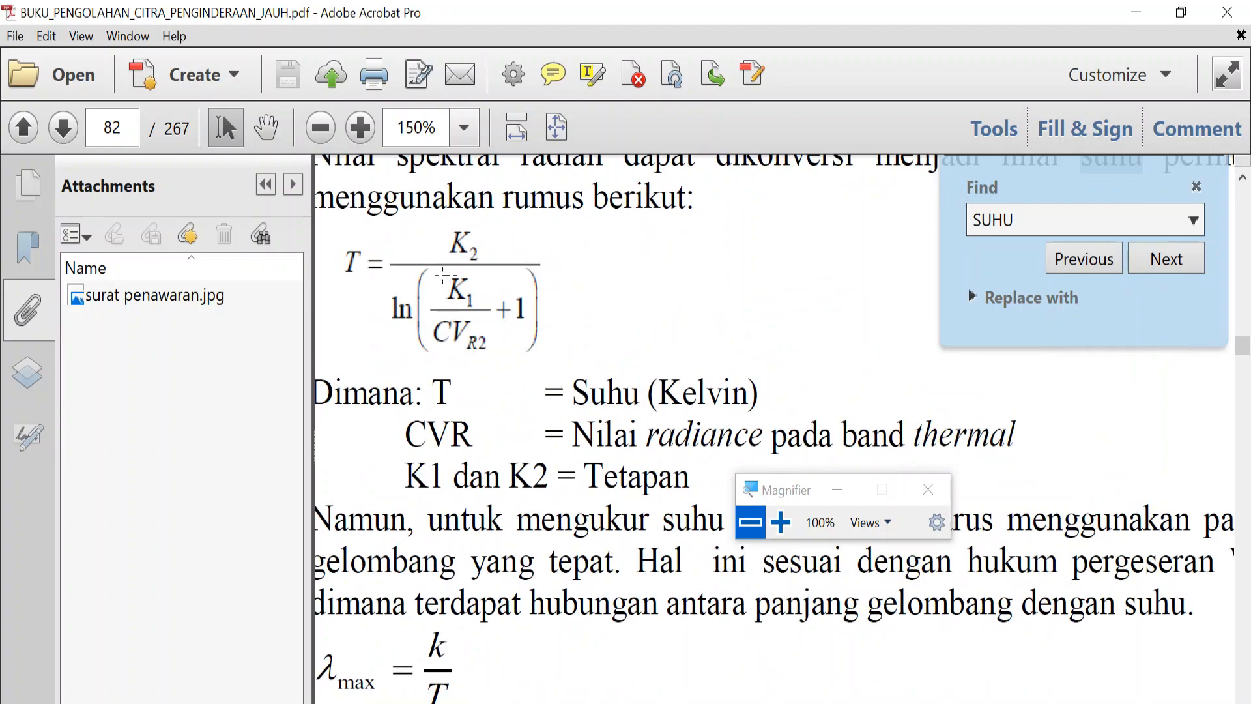
scroll(398, 271, up, 1)
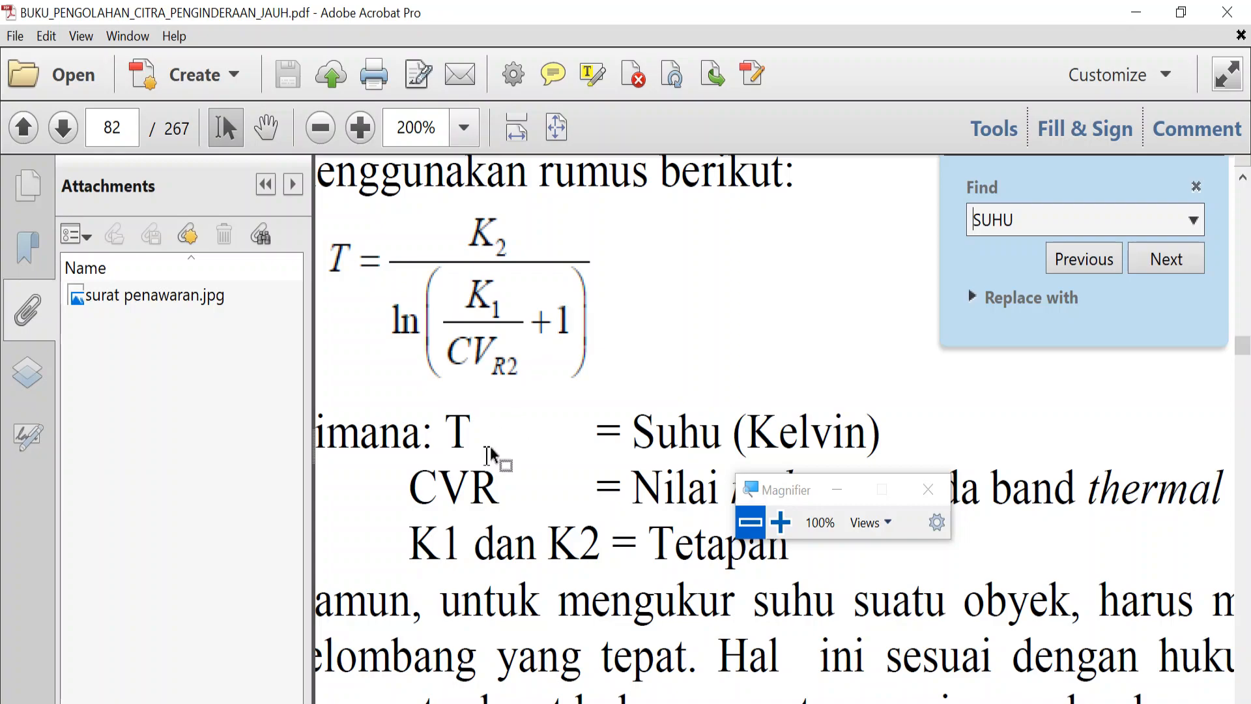
- Switch to the MTL metadata in WordPad, highlight the K1 and K2 thermal constants and place the window beside the book's formula
key(alt+Tab)
scroll(782, 253, down, 11)
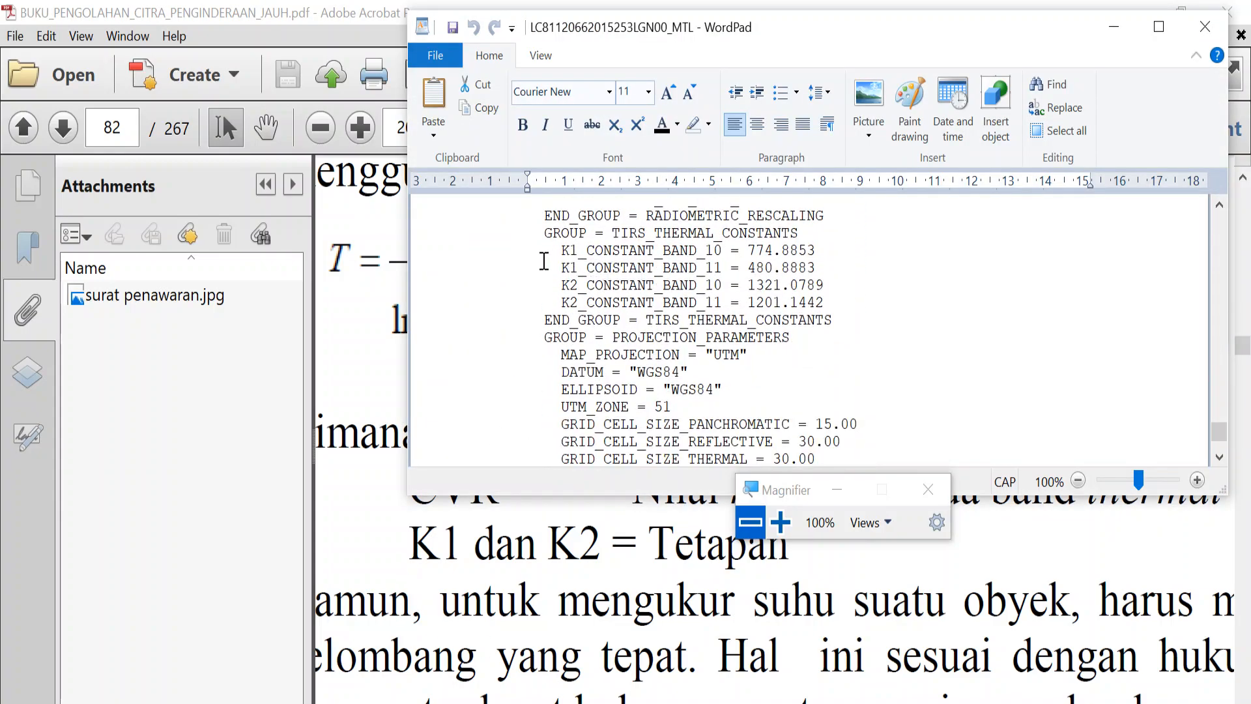
drag(545, 253, 834, 303)
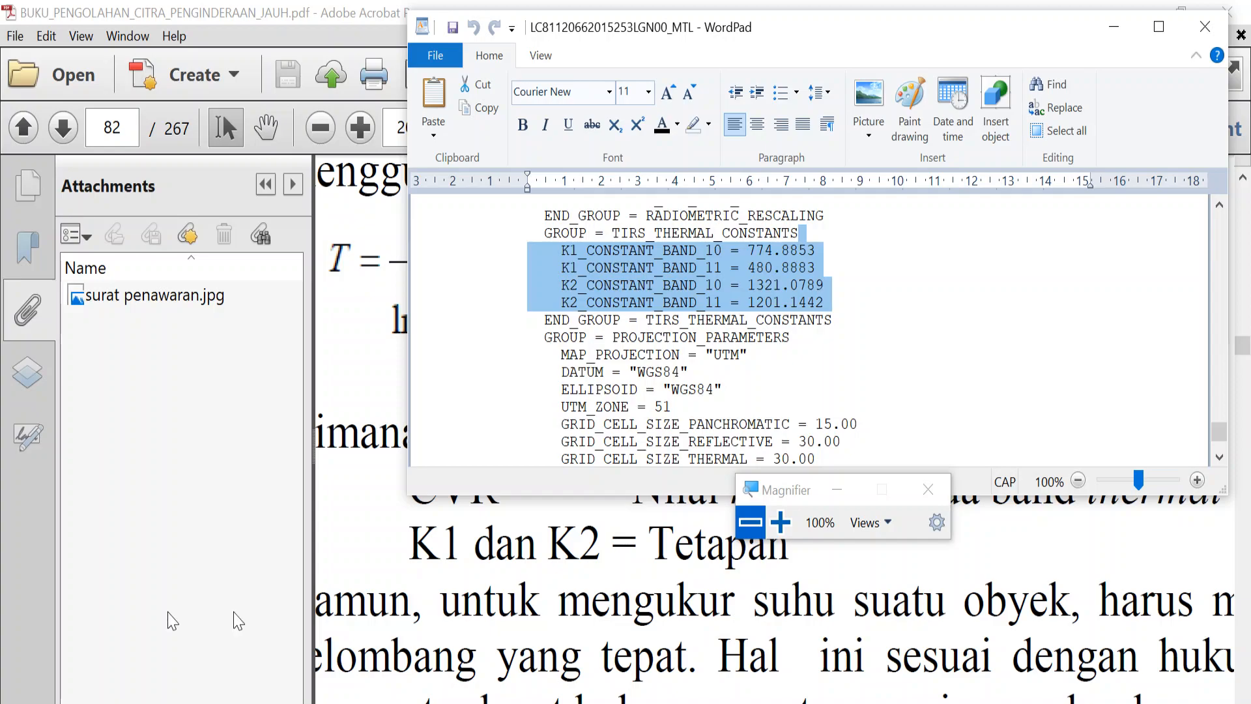
drag(900, 43, 1190, 48)
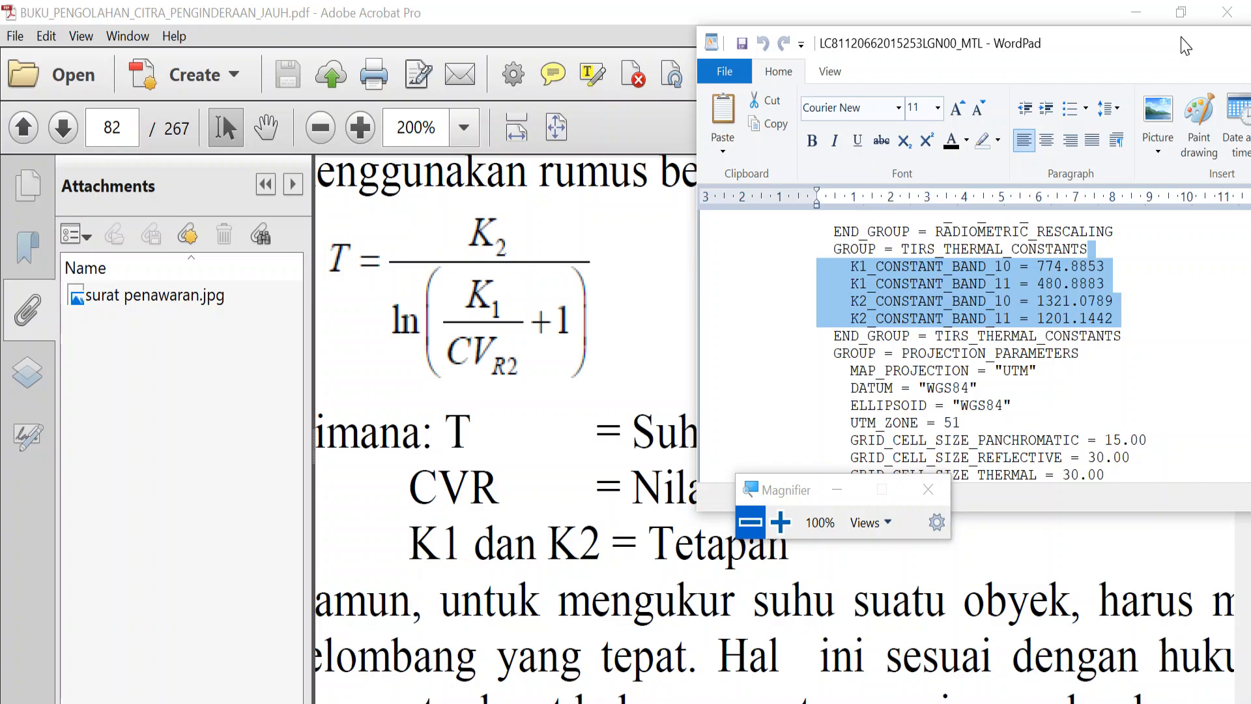
- Return to the PDF book and look through the pages following the temperature formula for a Band Math example
click(413, 312)
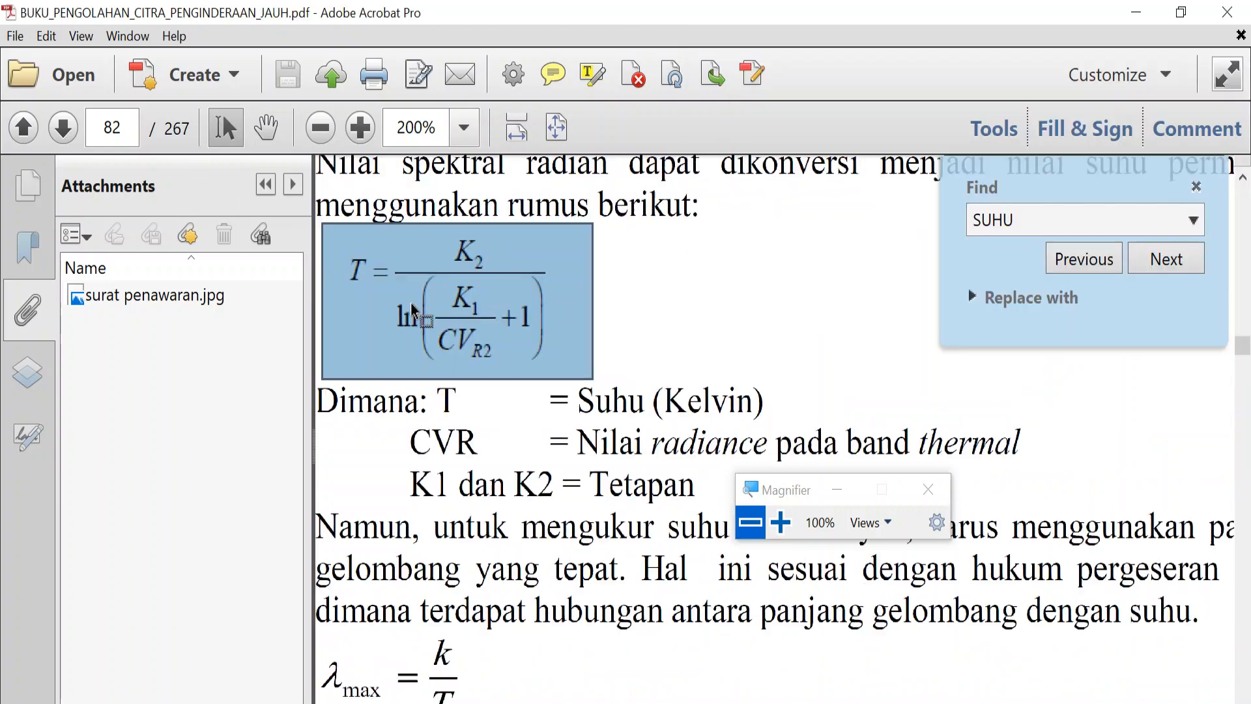
key(ctrl+1)
scroll(421, 306, down, 6)
scroll(421, 306, down, 20)
scroll(1053, 459, down, 20)
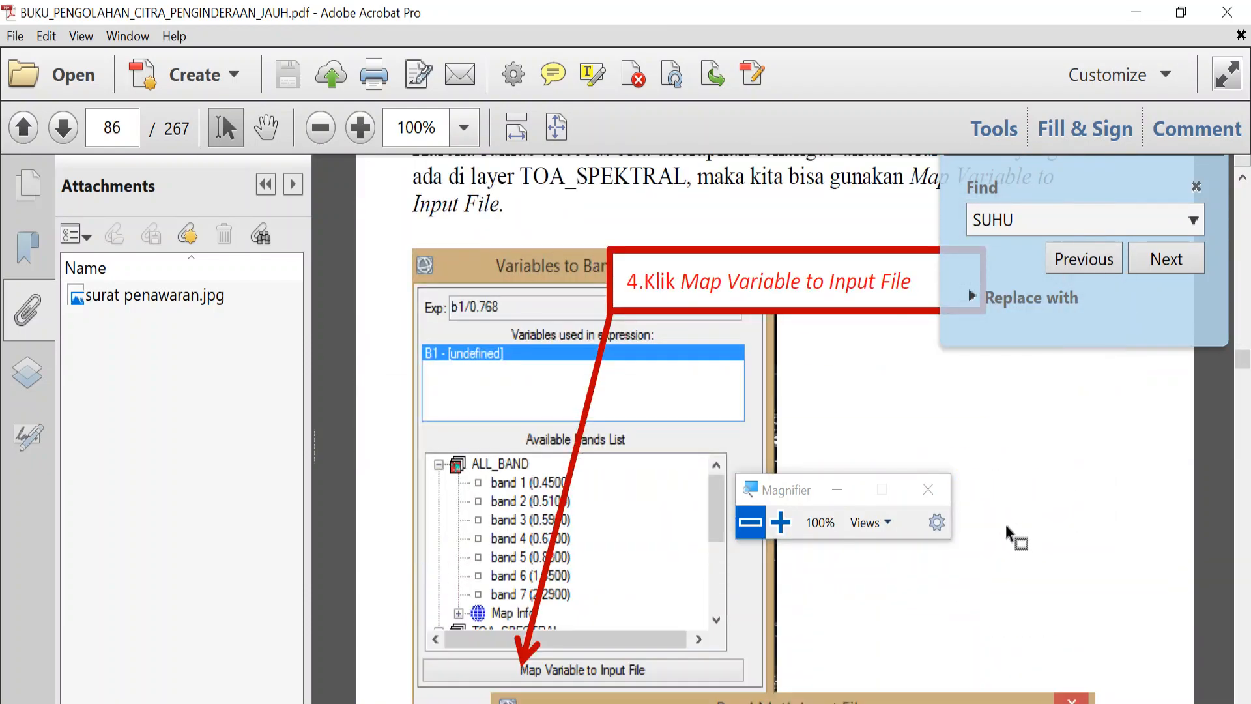
scroll(1008, 527, down, 20)
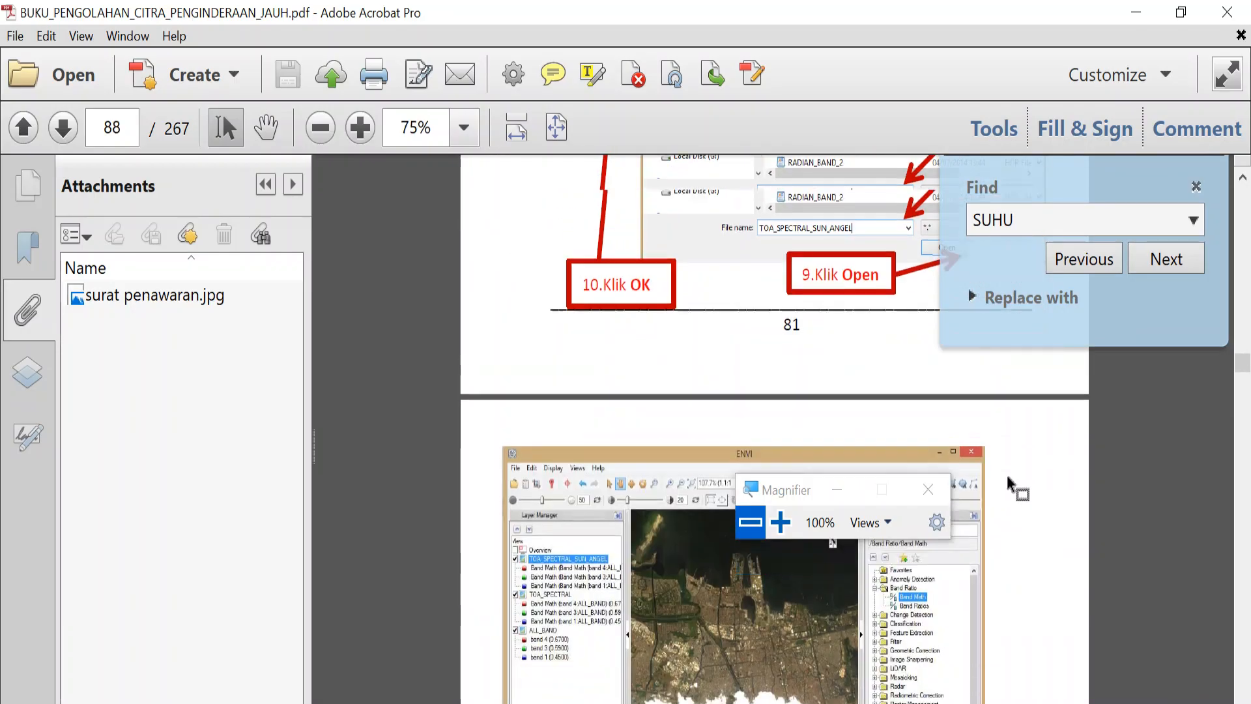
scroll(1007, 482, down, 20)
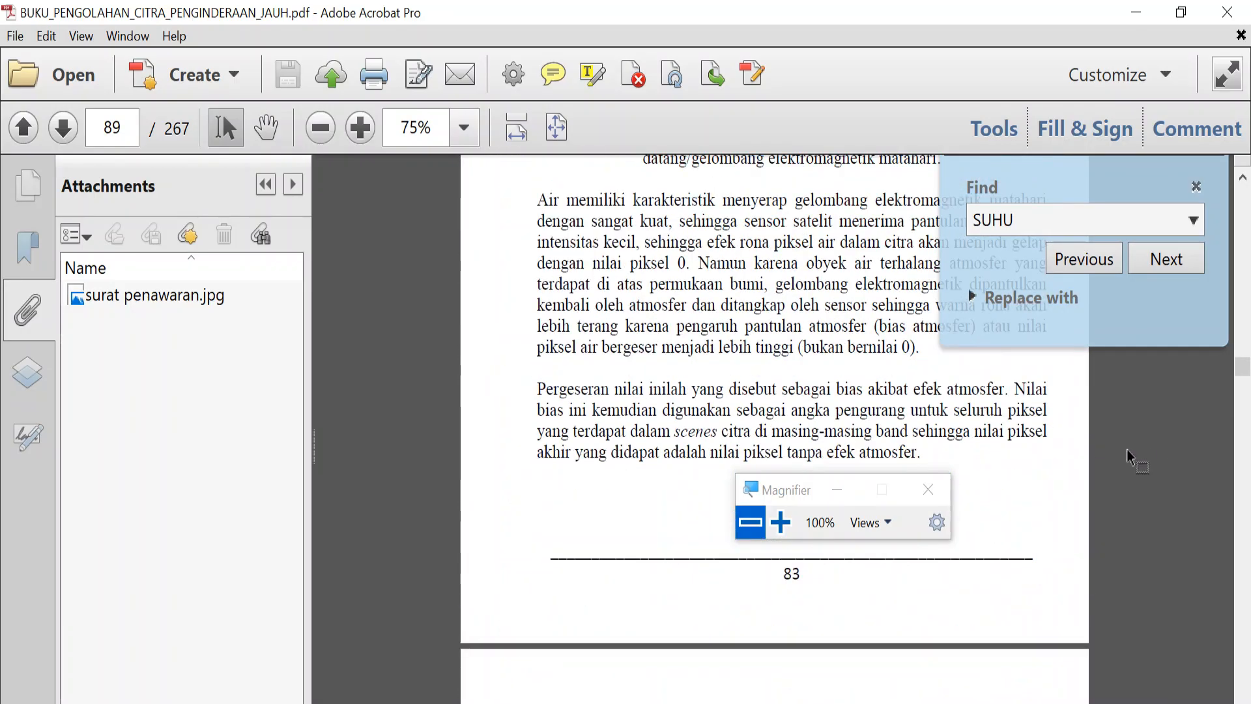
- Jump further into the book and search for SUHU again to reach the land surface temperature section 10.2
drag(1243, 366, 1243, 504)
click(1066, 224)
key(Return)
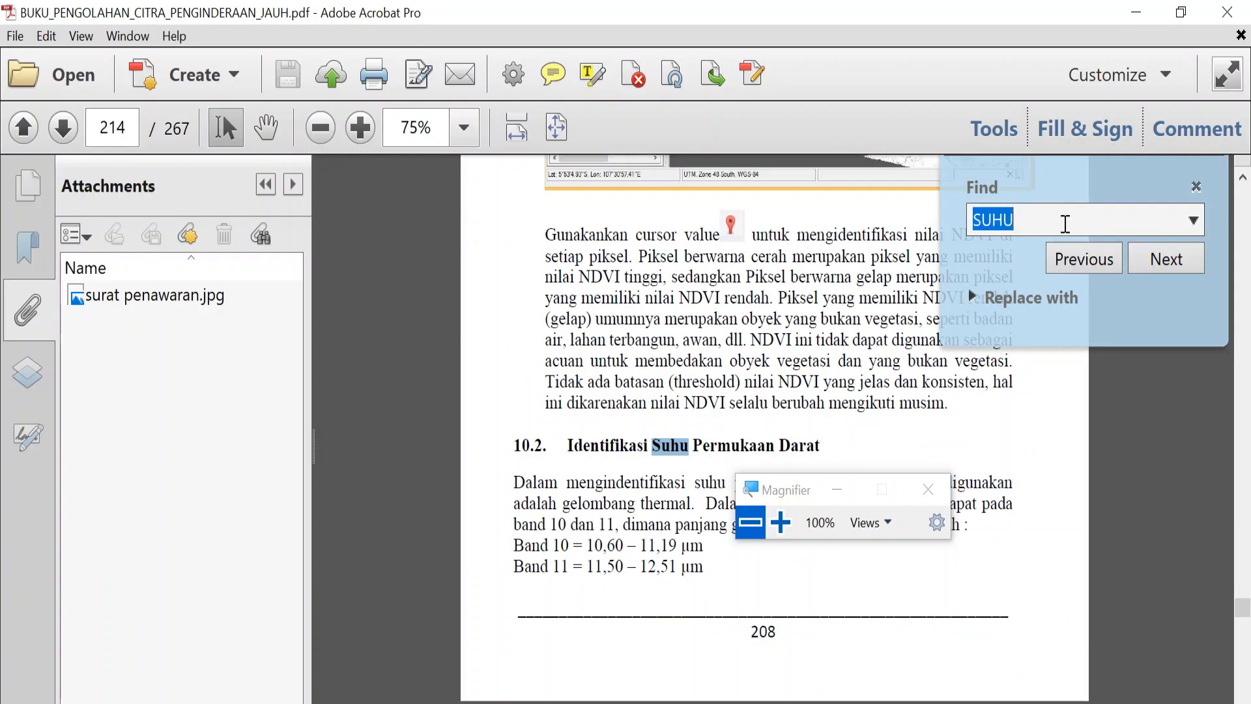
click(1168, 266)
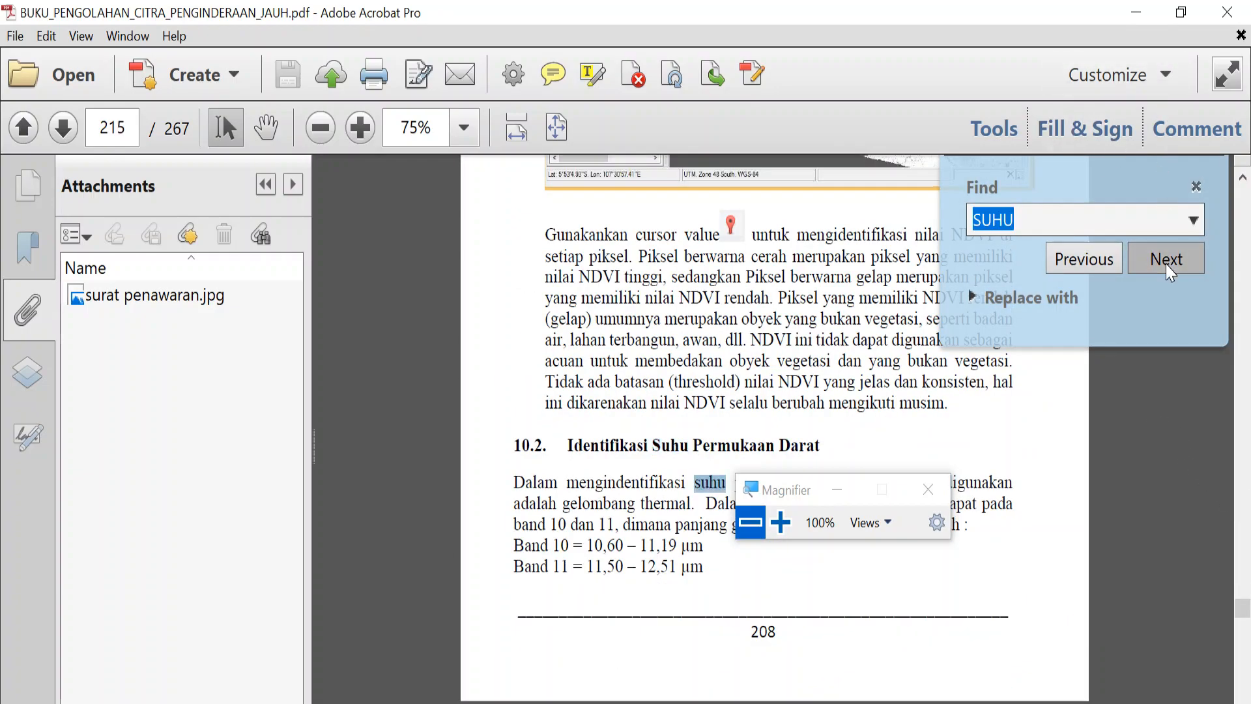
click(1170, 269)
scroll(565, 340, down, 15)
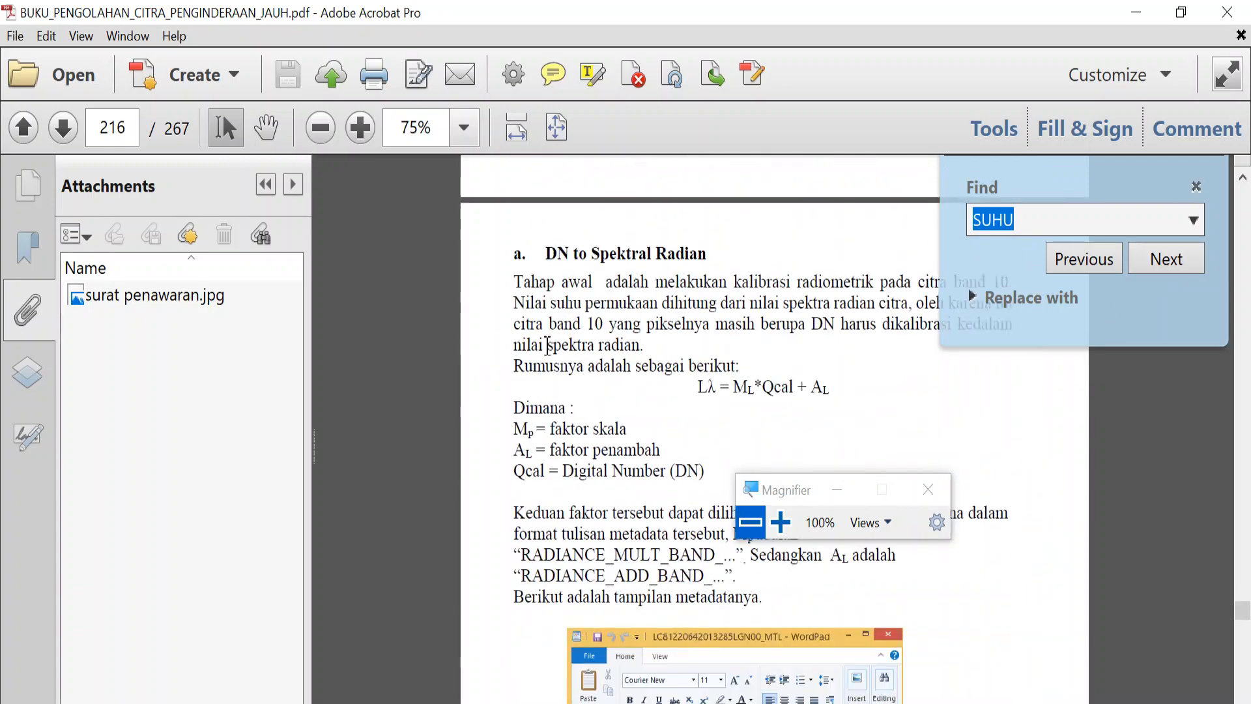
- Read on through the radiance procedure to the Band Math formula for band 10 temperature on page 219
scroll(565, 340, down, 6)
scroll(565, 340, up, 5)
scroll(565, 340, down, 5)
scroll(775, 428, down, 15)
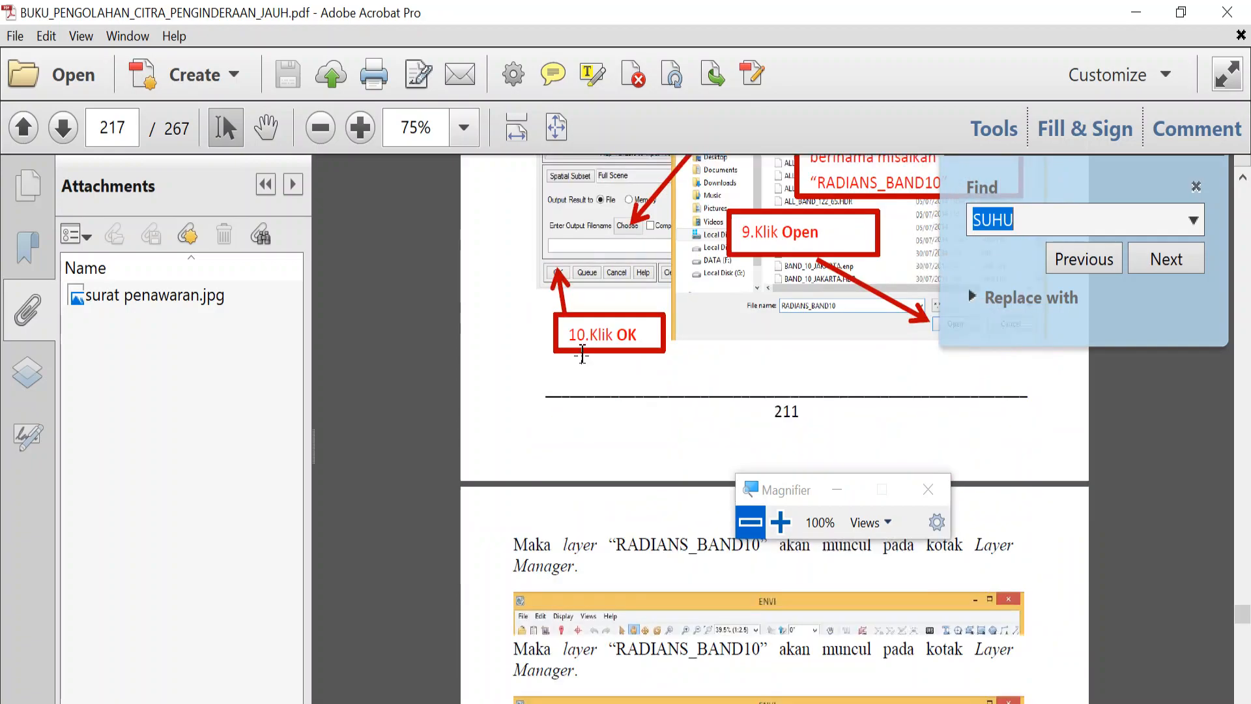
scroll(586, 356, down, 15)
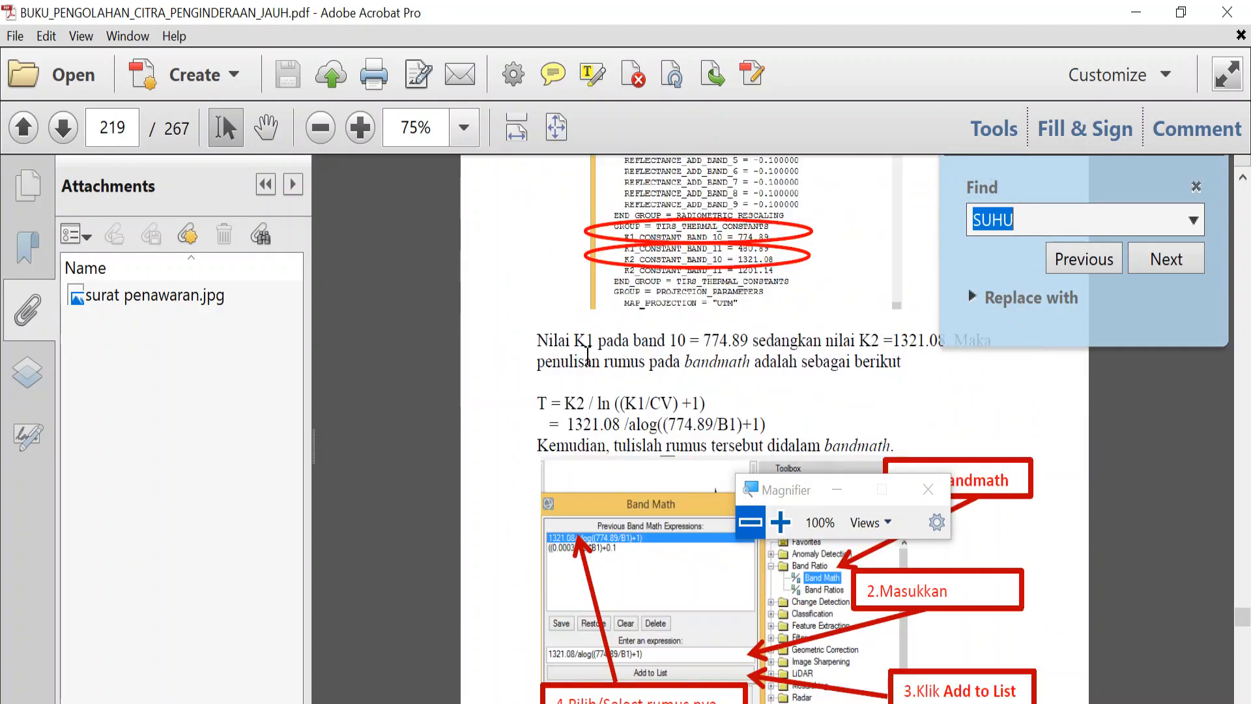
scroll(810, 326, up, 2)
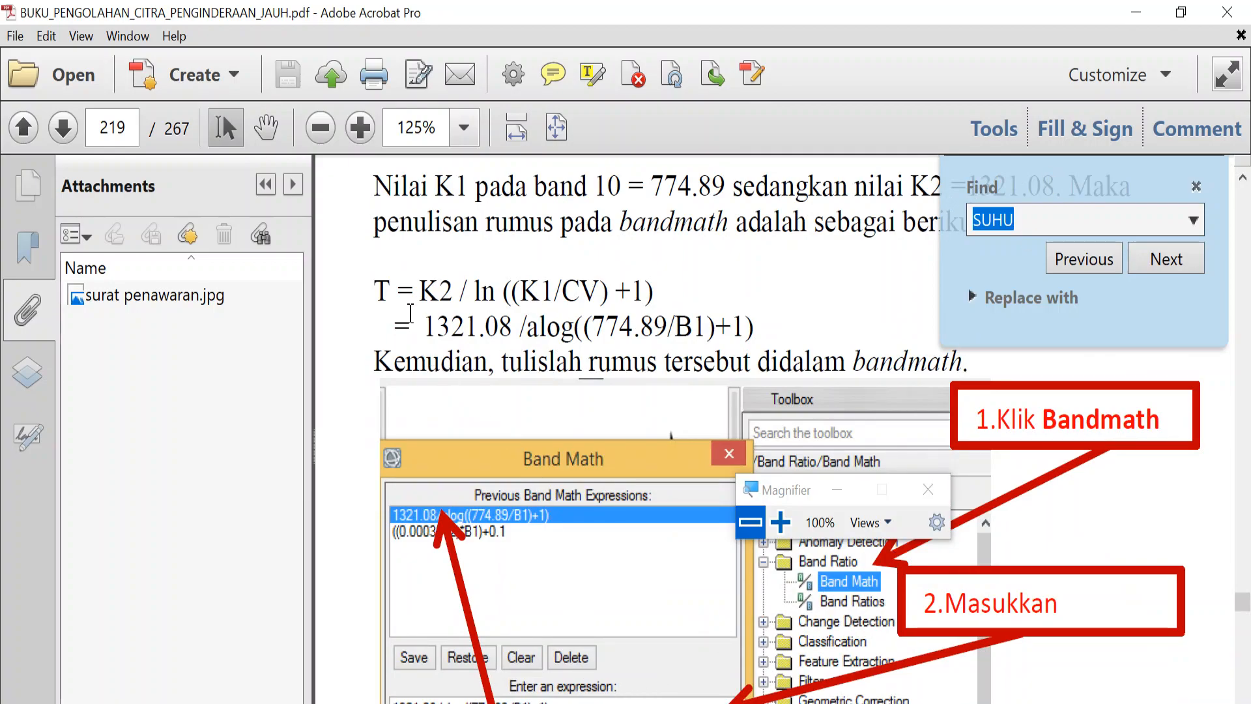
- Compare the K1, K2 and alog terms of the book's Band Math formula with the band 10 constants in the metadata
key(alt+Tab)
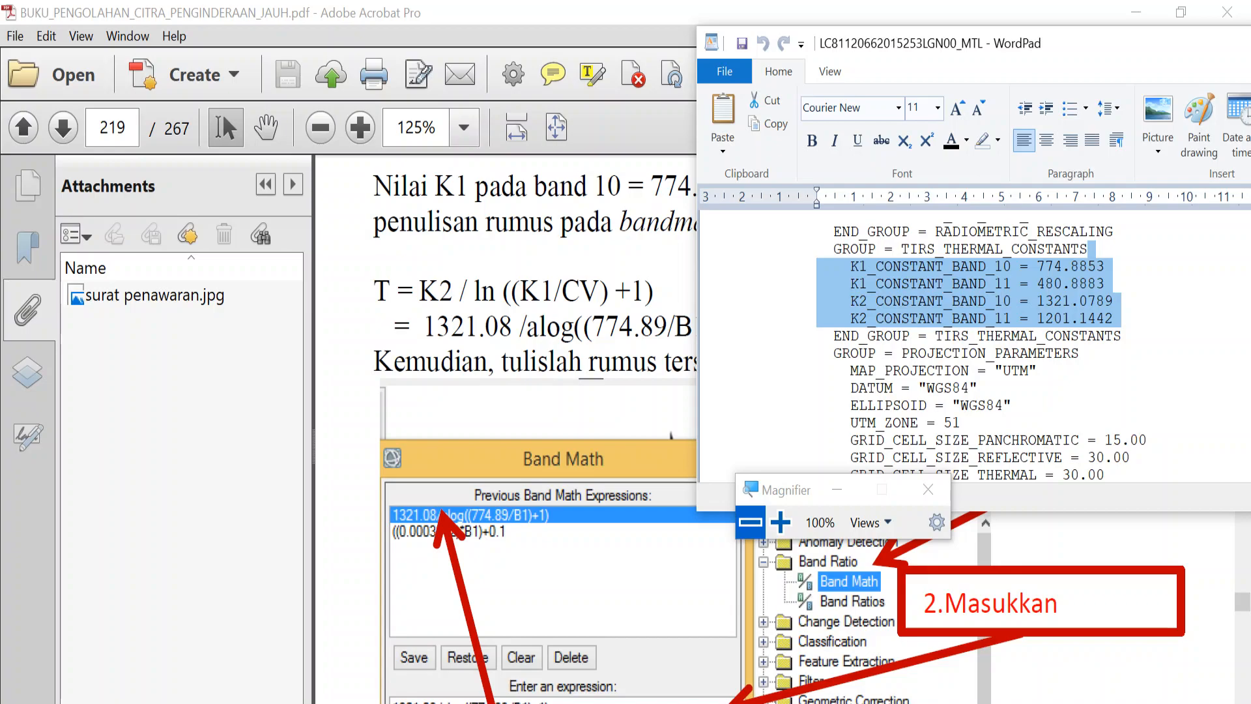
key(alt+Tab)
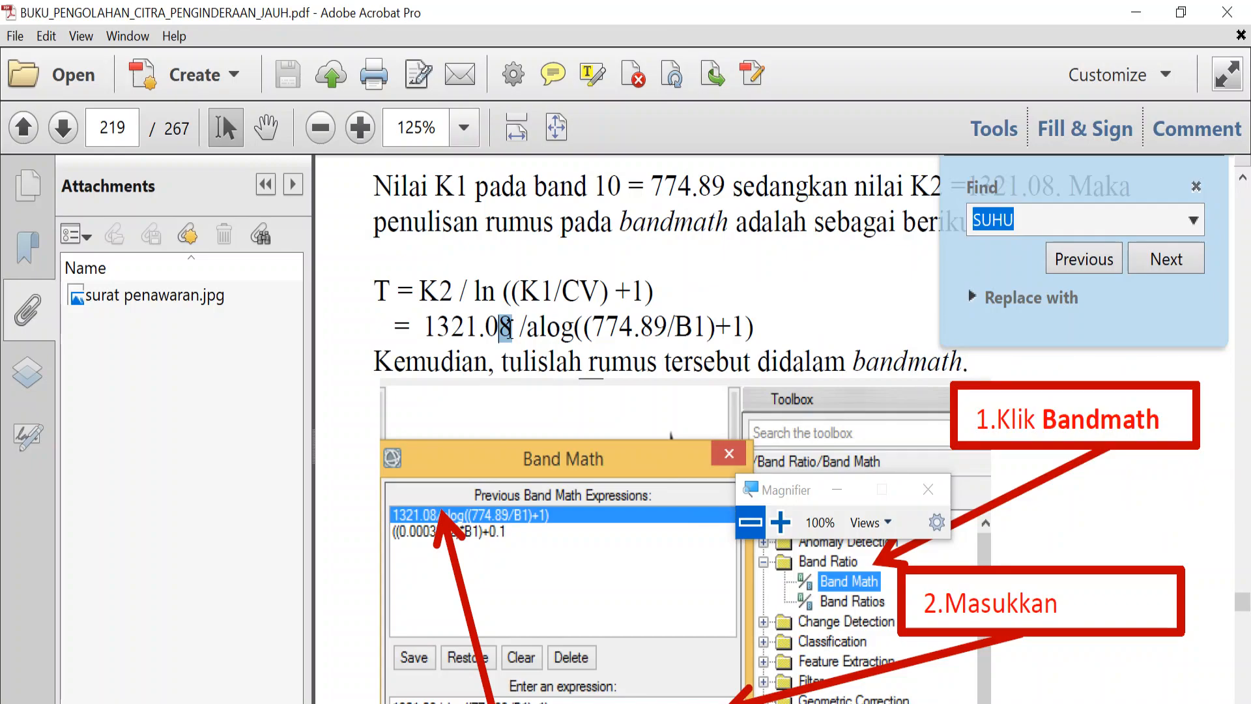
drag(510, 329, 513, 330)
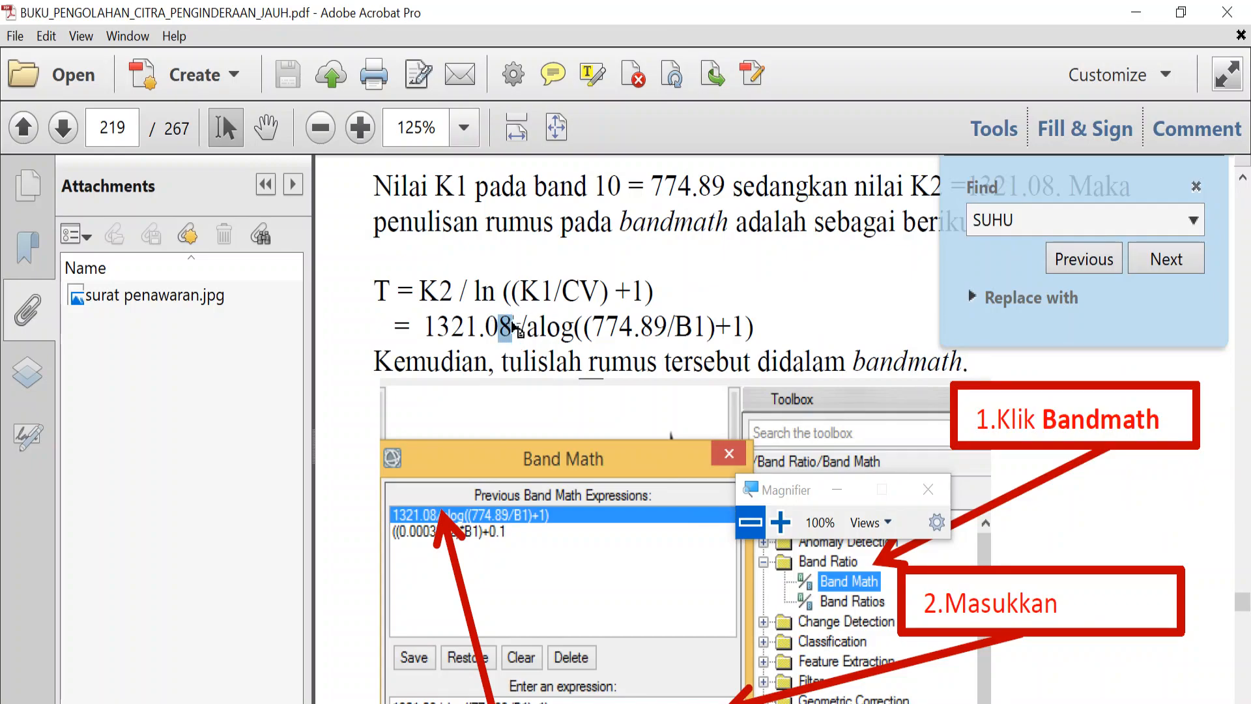
drag(527, 327, 577, 334)
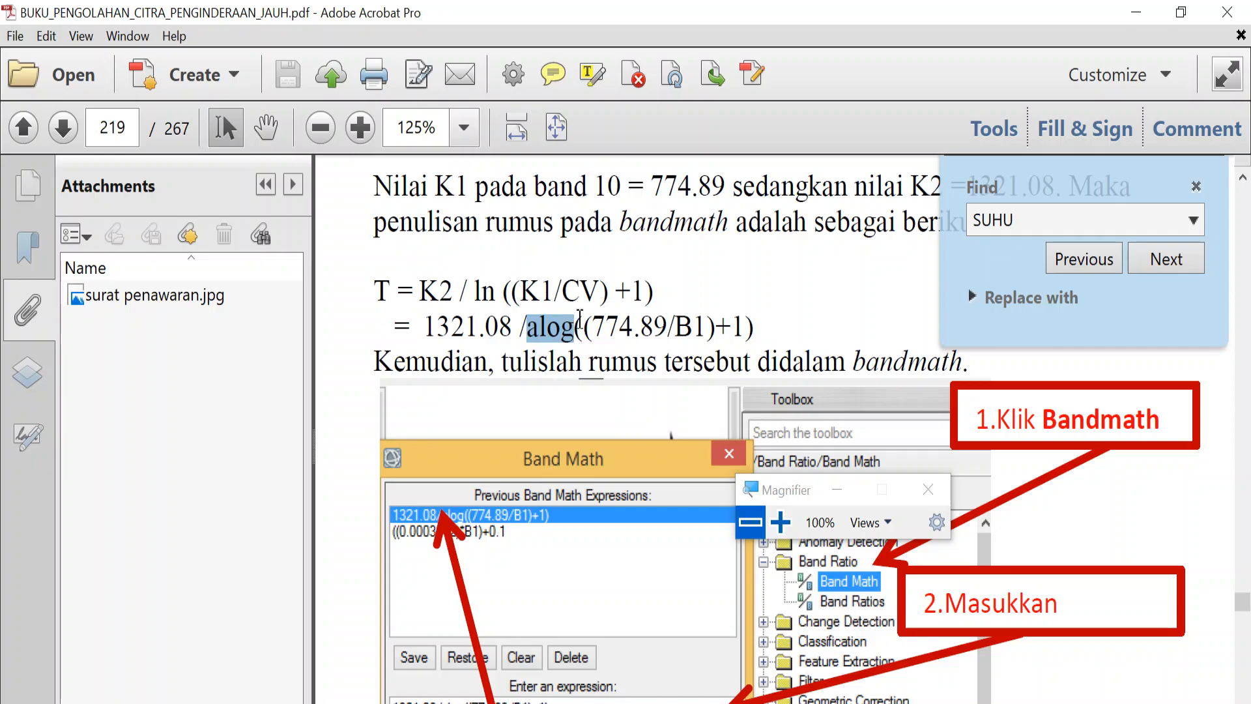
drag(522, 291, 555, 291)
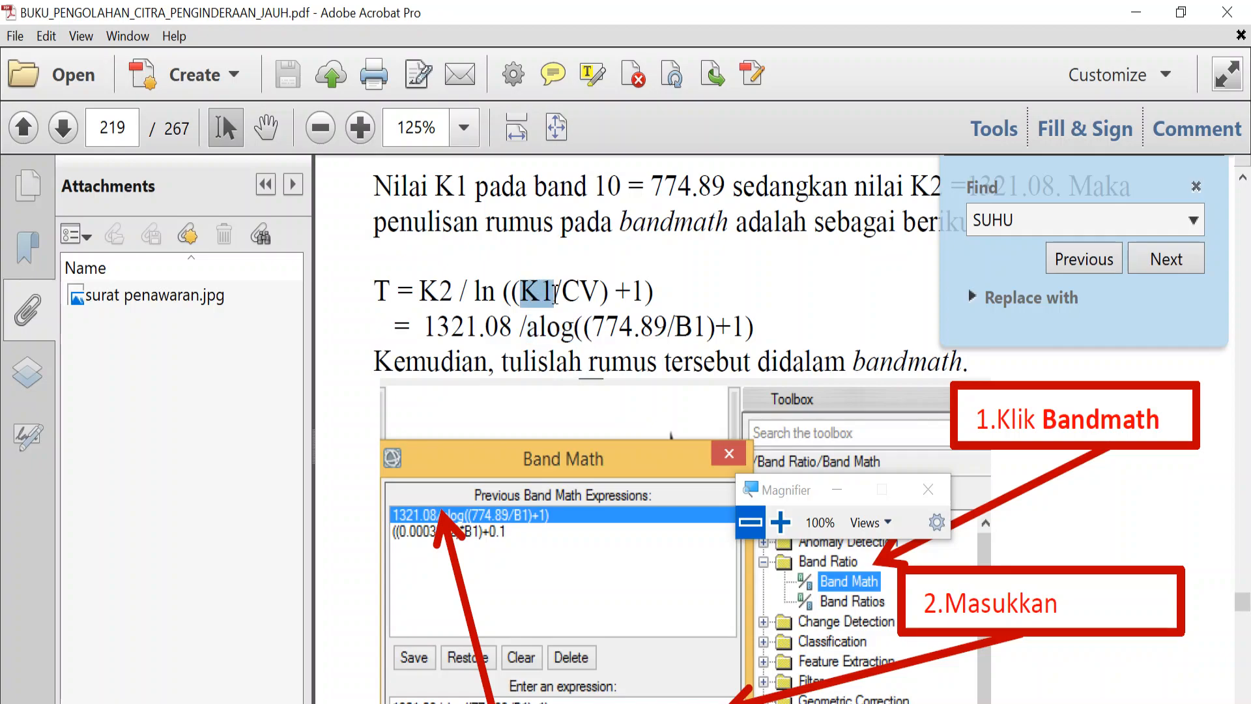
key(alt+Tab)
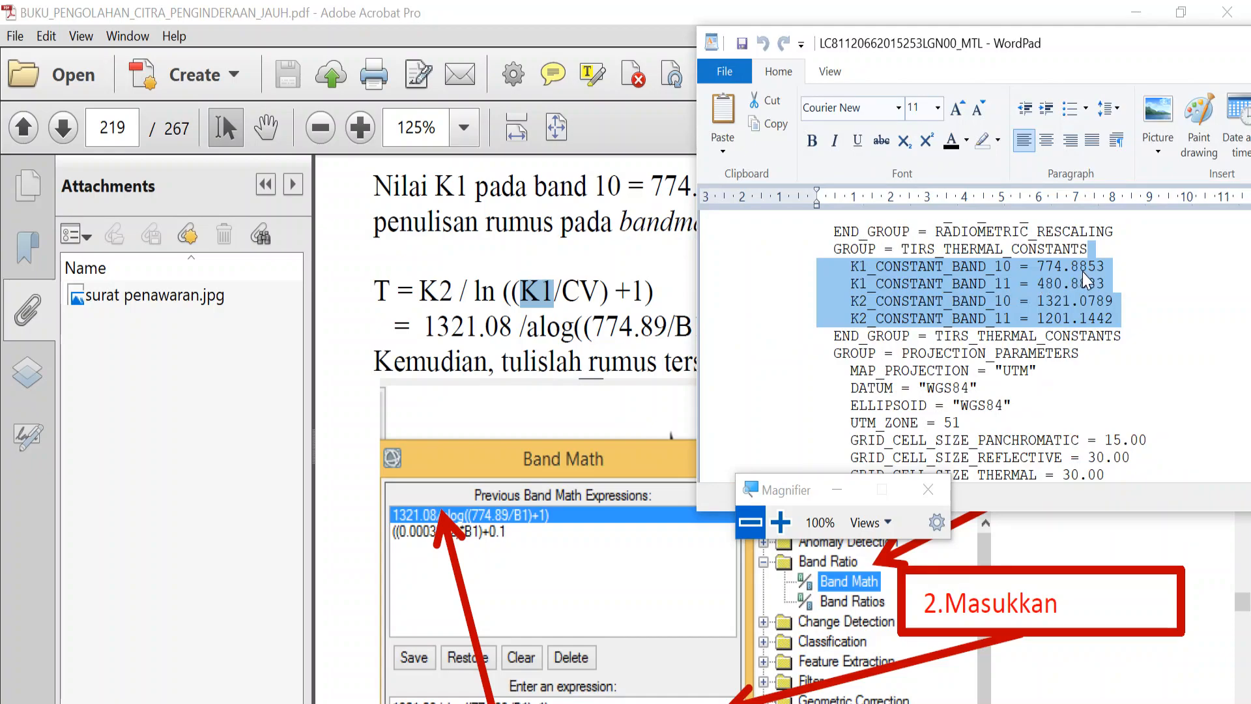
key(alt+Tab)
drag(669, 327, 655, 330)
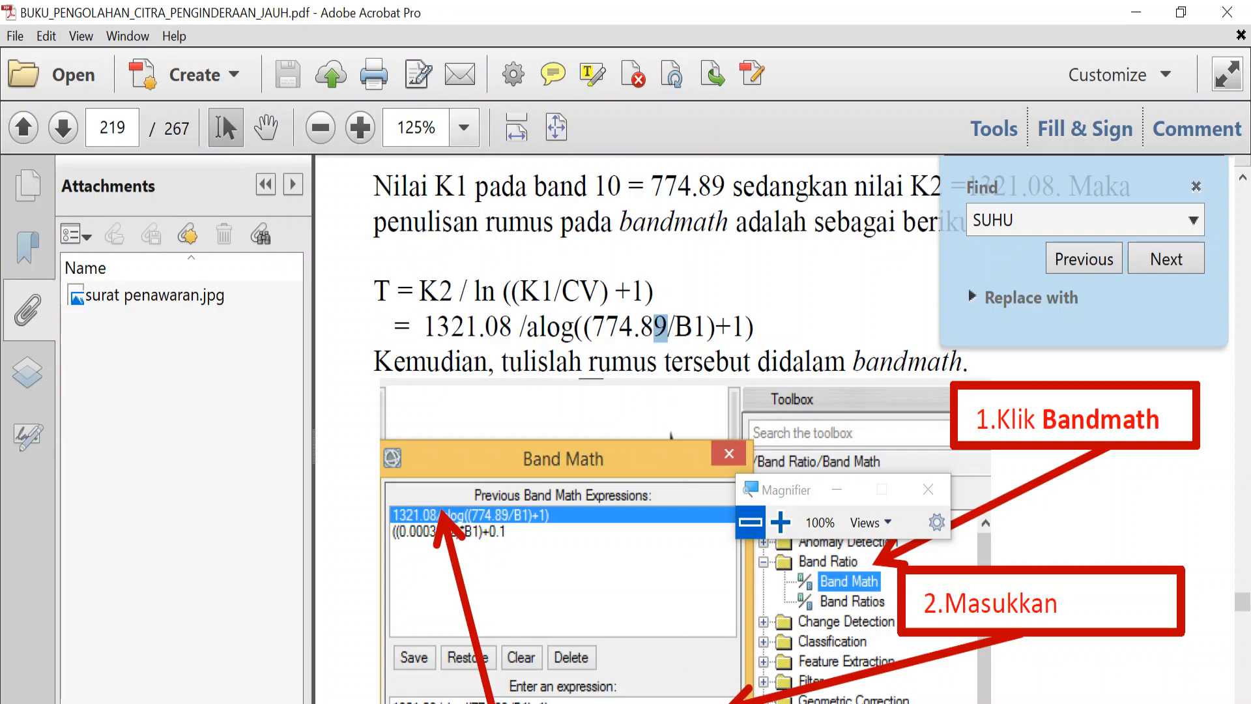
key(alt+Tab)
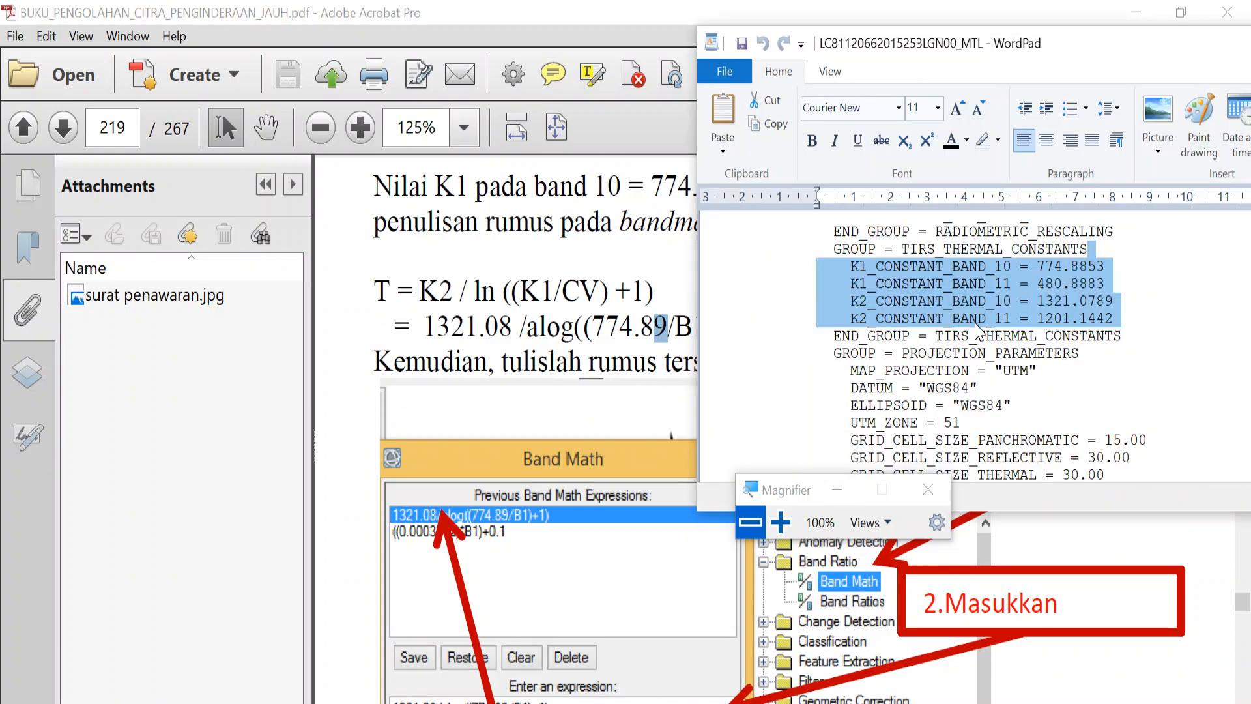
- Copy 1321.08 /alog((774.89/B1)+1) from the book and paste it as a new Band Math expression in ENVI
key(alt+Tab)
drag(755, 329, 463, 333)
key(ctrl+c)
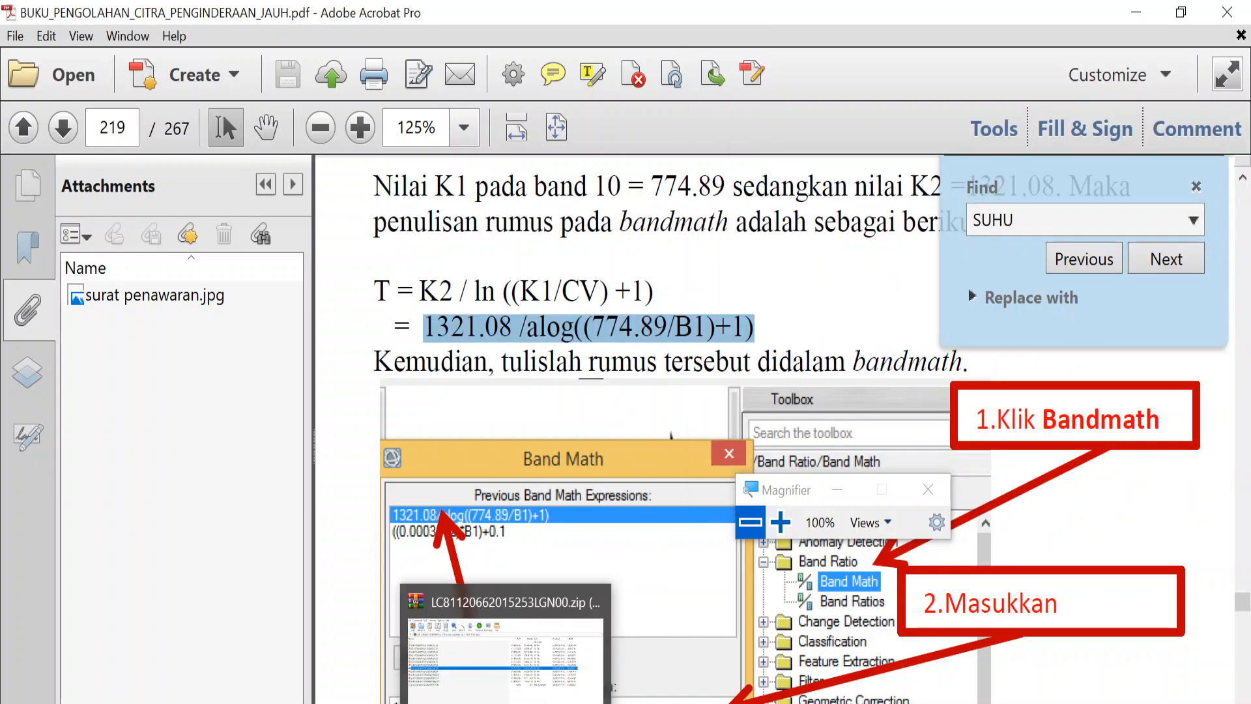
click(506, 703)
click(939, 609)
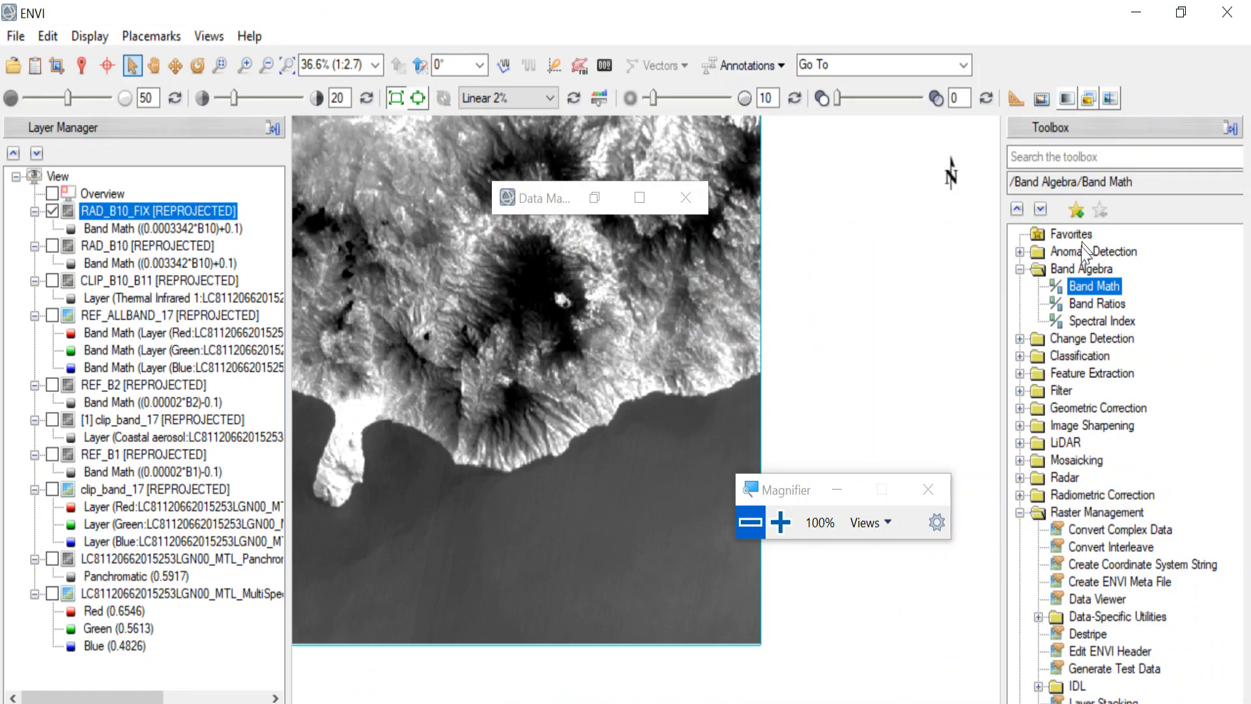
double_click(1093, 285)
click(525, 502)
key(ctrl+v)
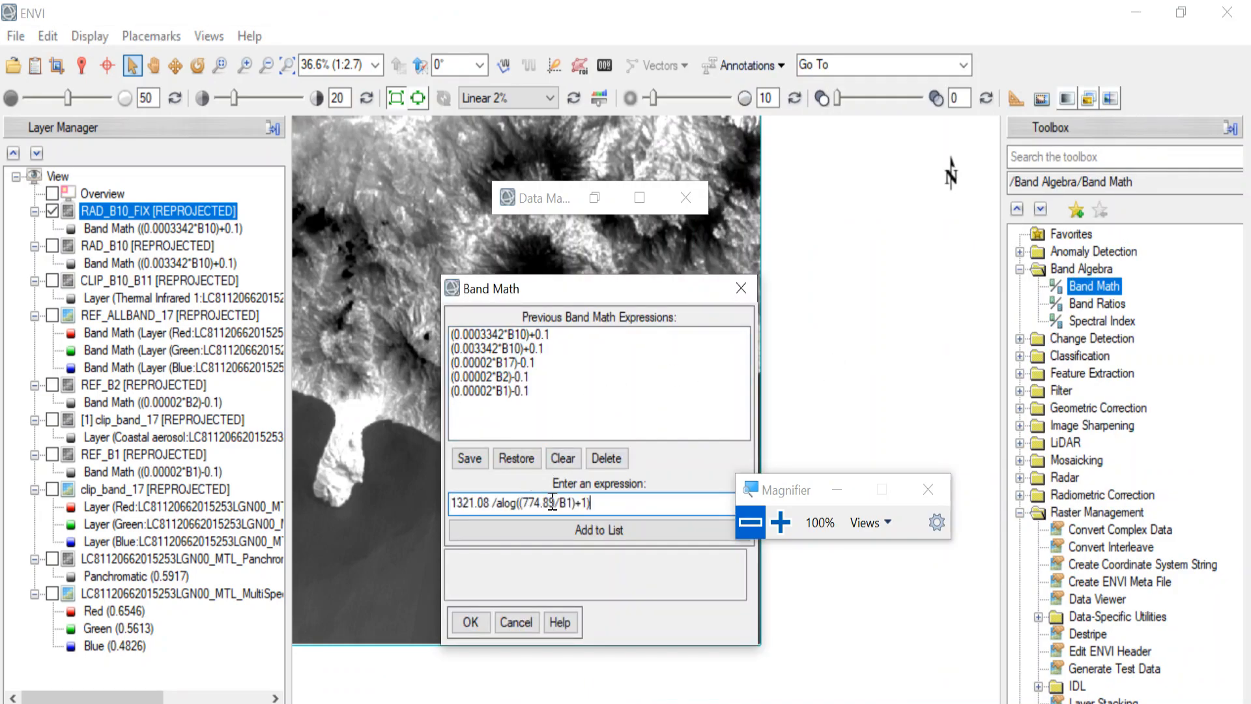
- Check the expression against the metadata constants and change its K2 value to 1321.07
click(784, 528)
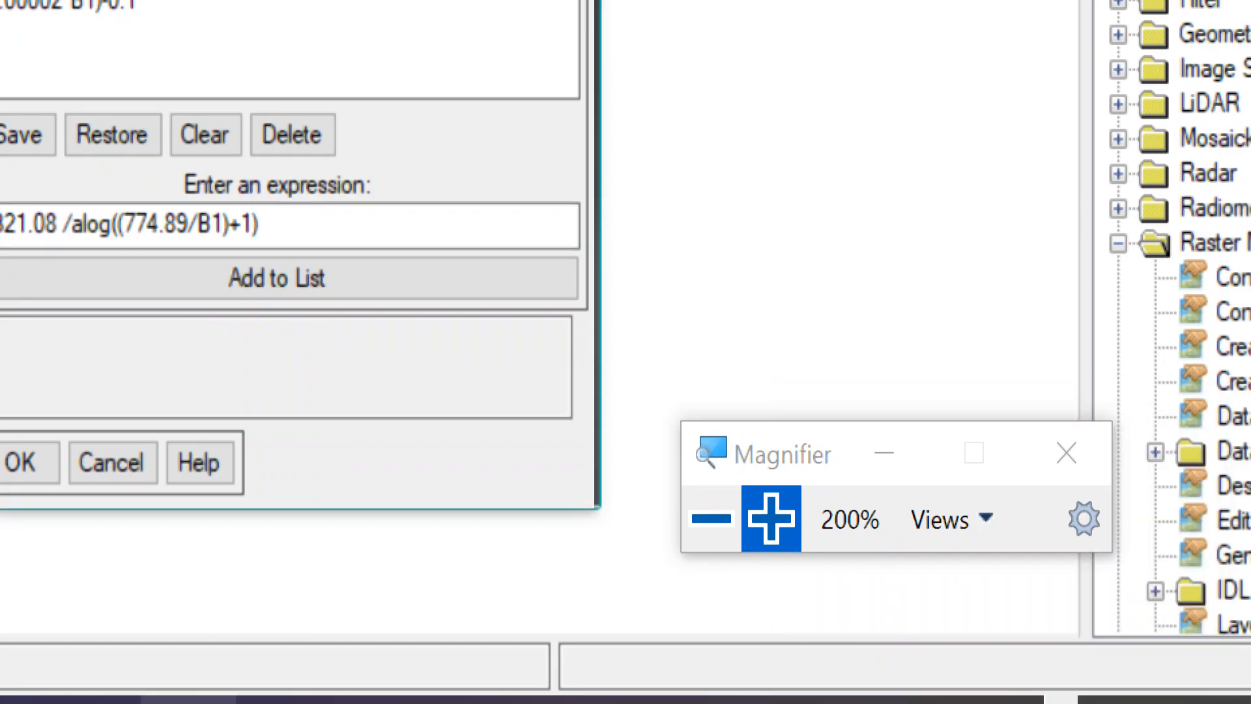
click(189, 700)
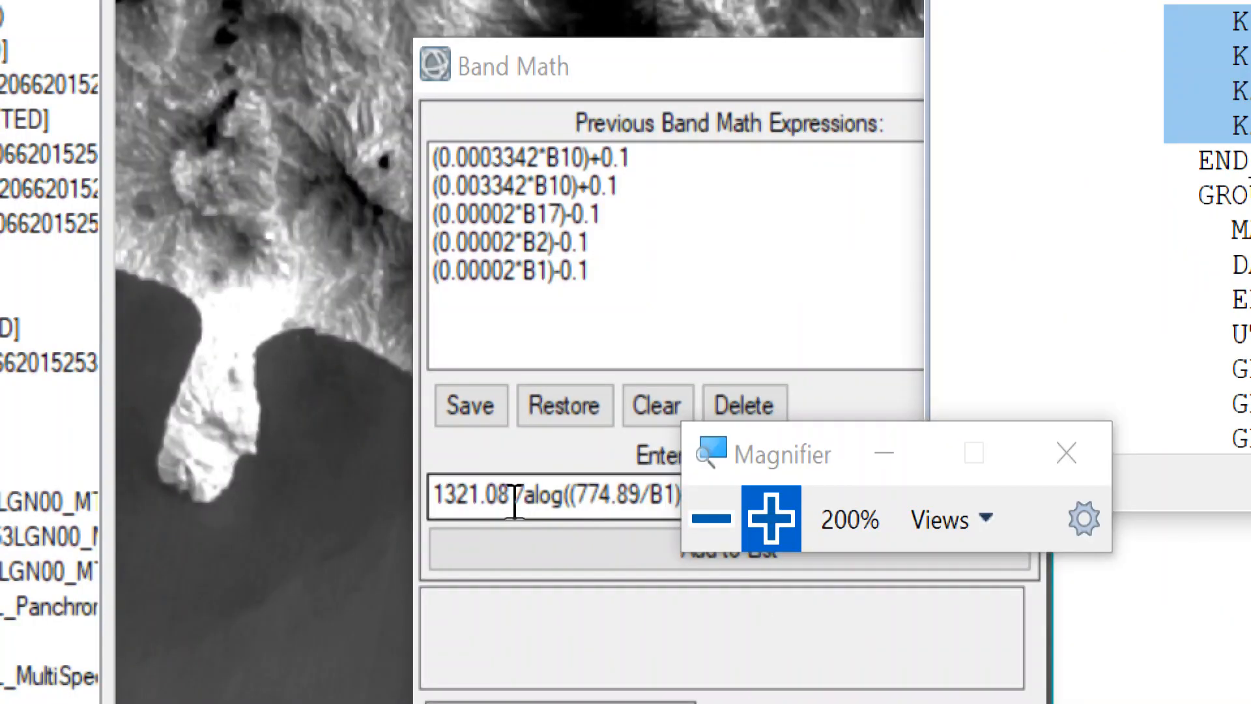
click(515, 502)
key(BackSpace)
text(7)
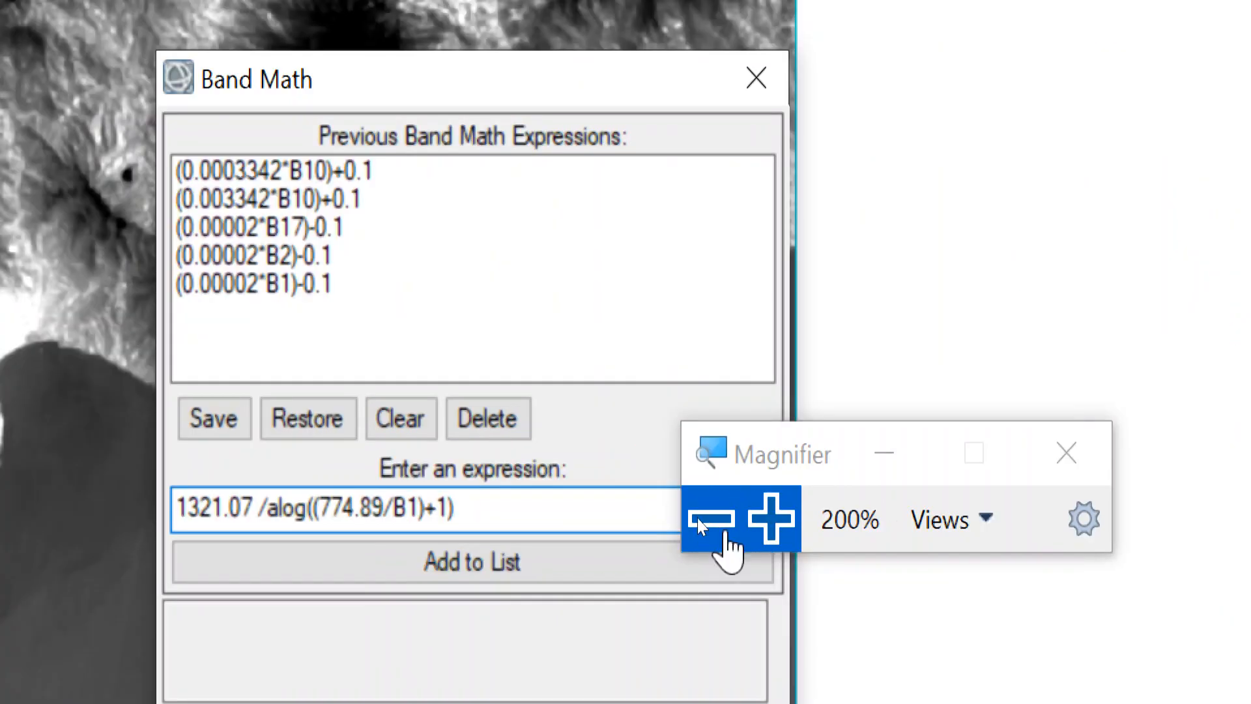
- Refine the temperature expression's constants to 1321.0789 for K2 and 774.8853 for K1
drag(378, 508, 384, 508)
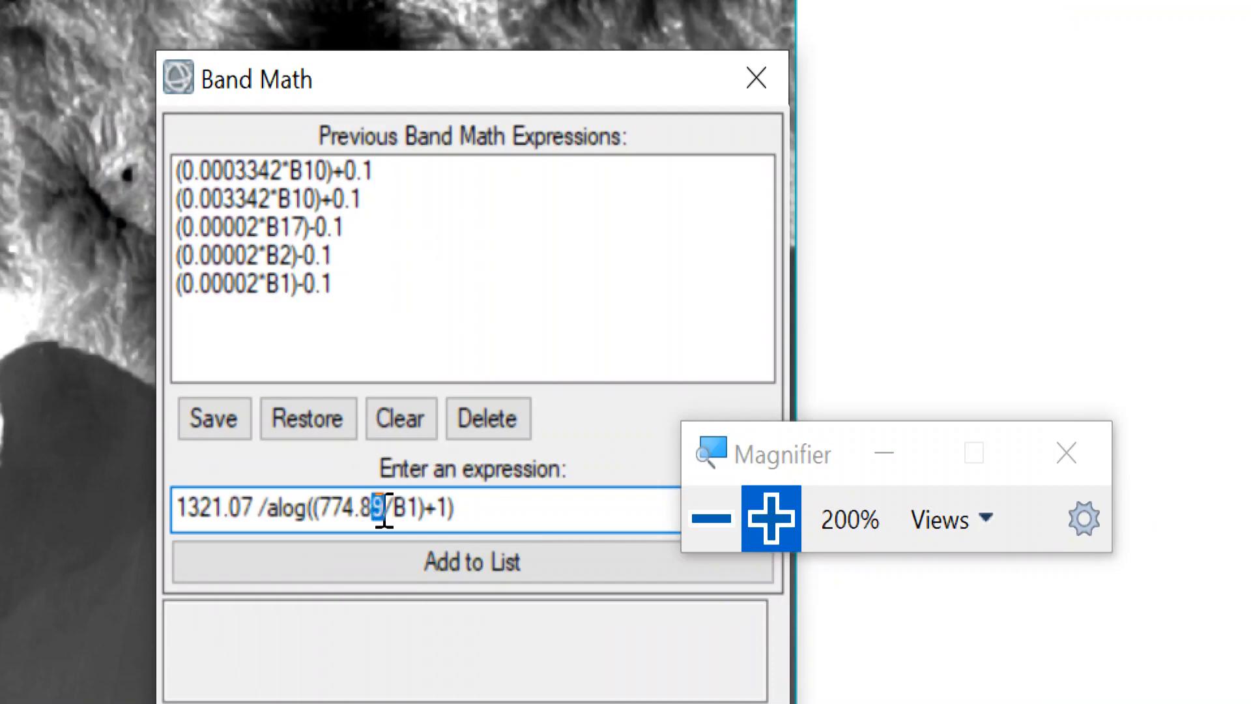
text(8)
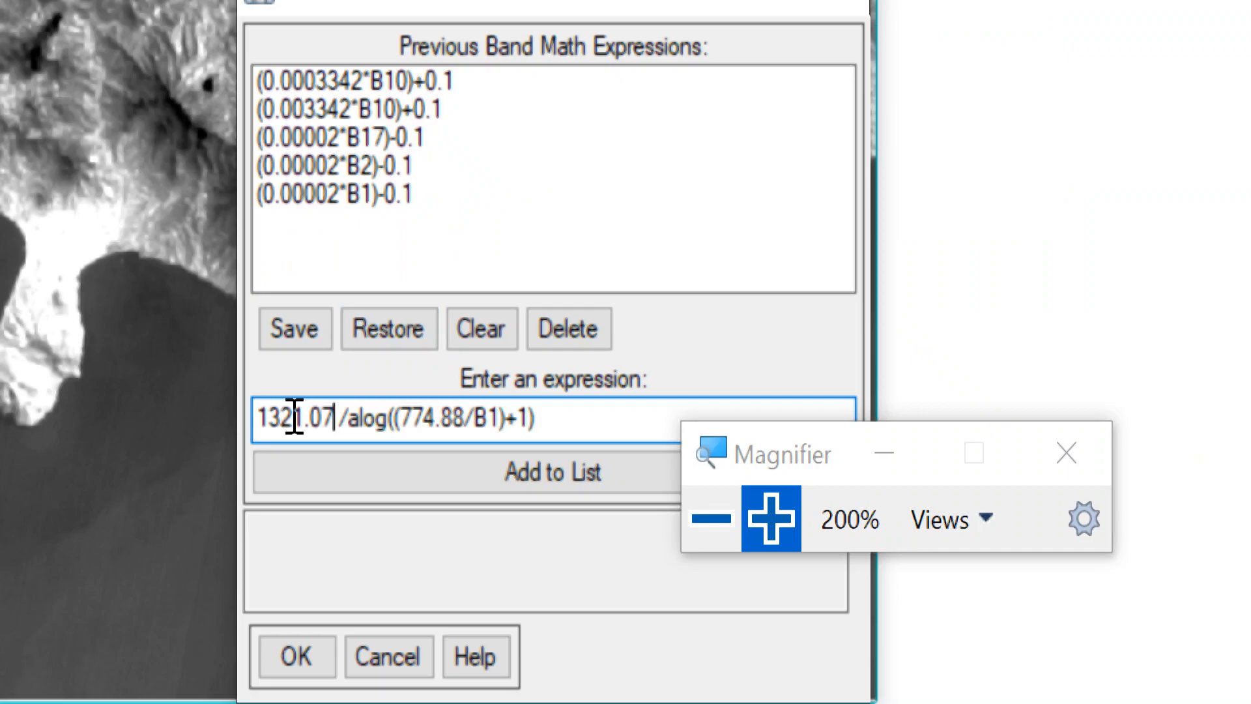
text(89)
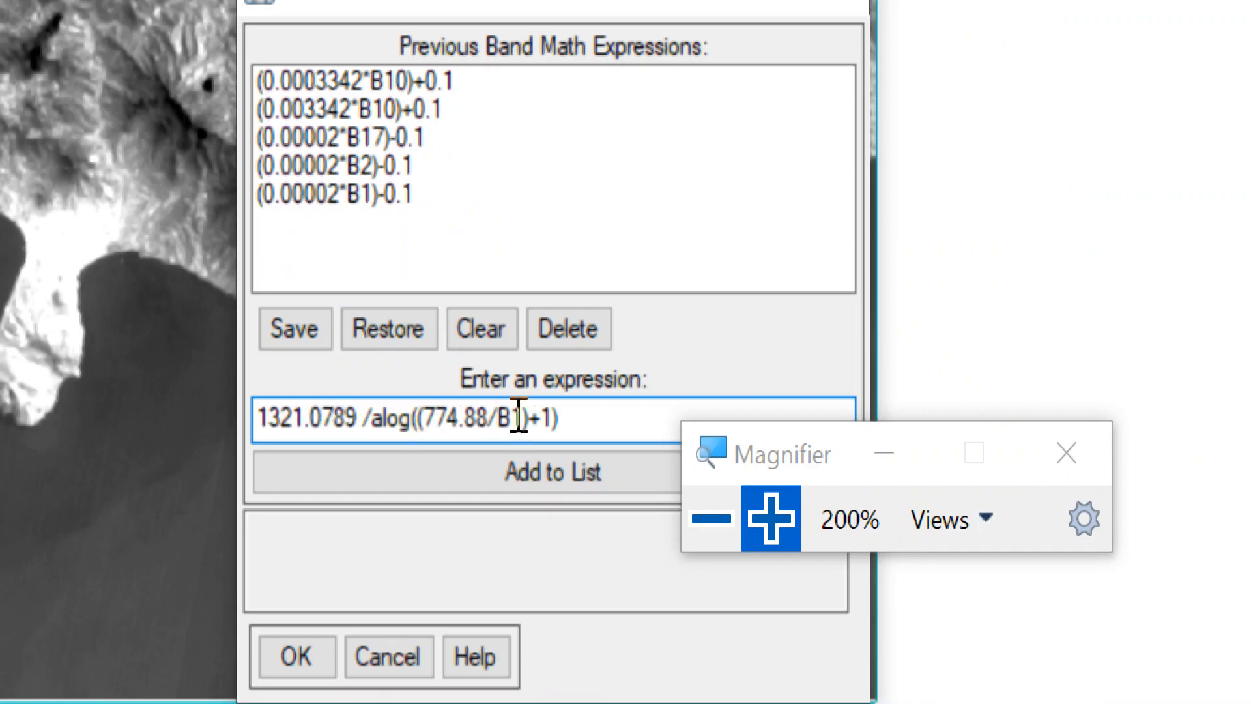
click(487, 418)
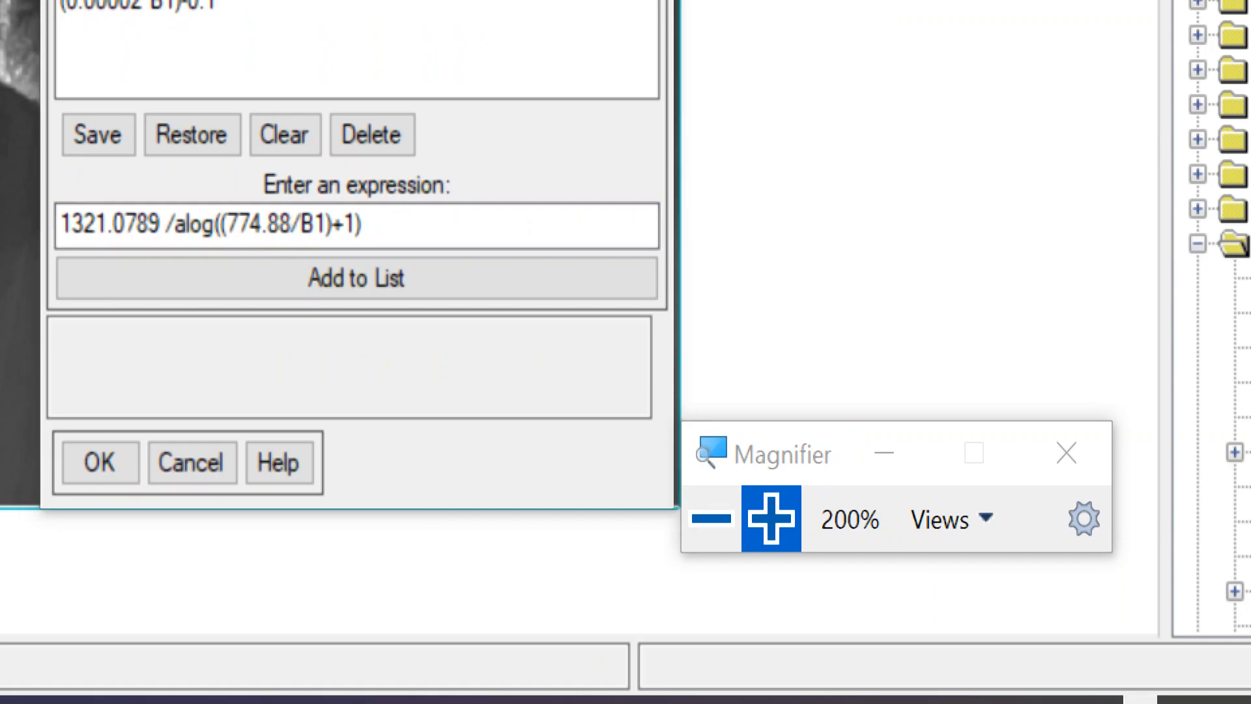
click(365, 699)
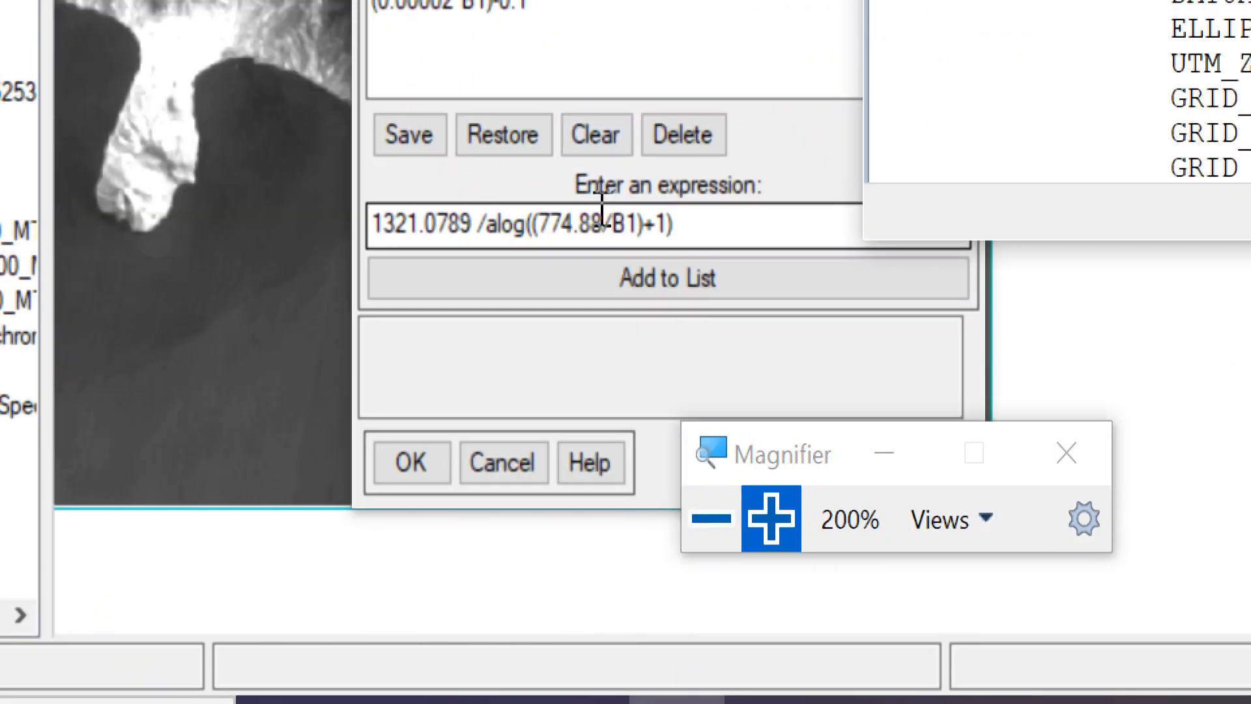
click(613, 223)
text(53)
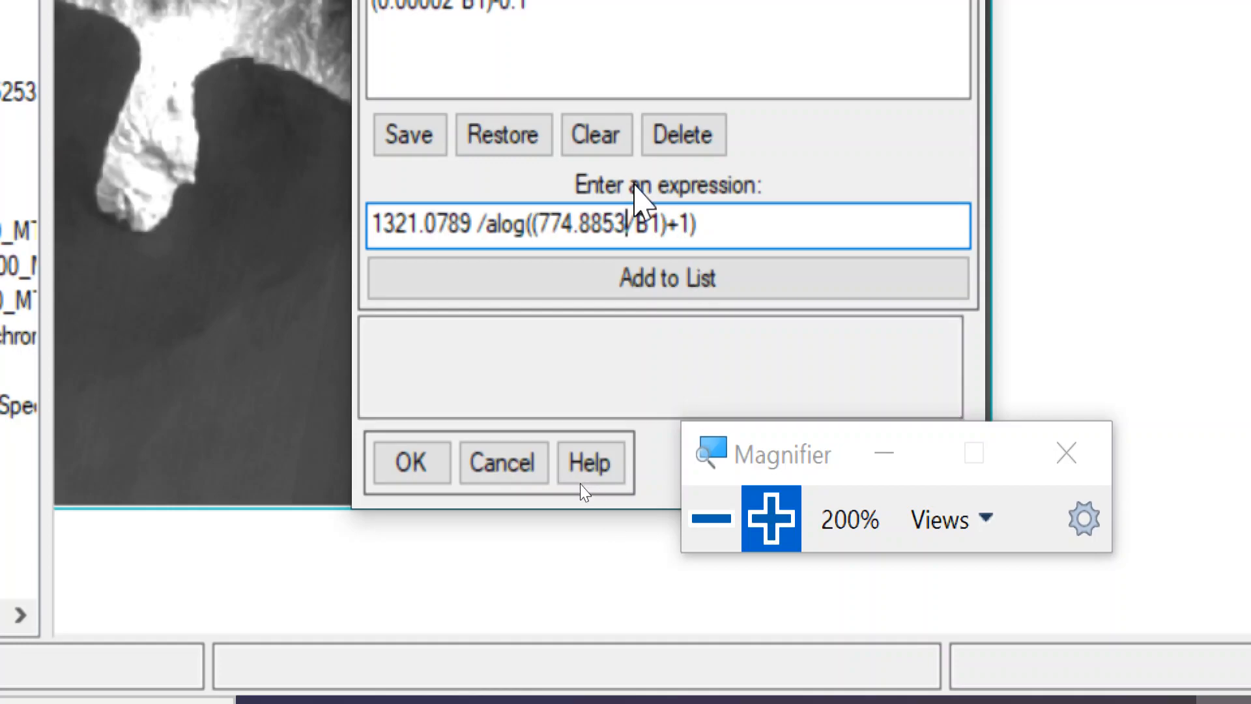
- Change the expression's variable to B10, add the expression to the Band Math list and apply it
click(666, 224)
text(0)
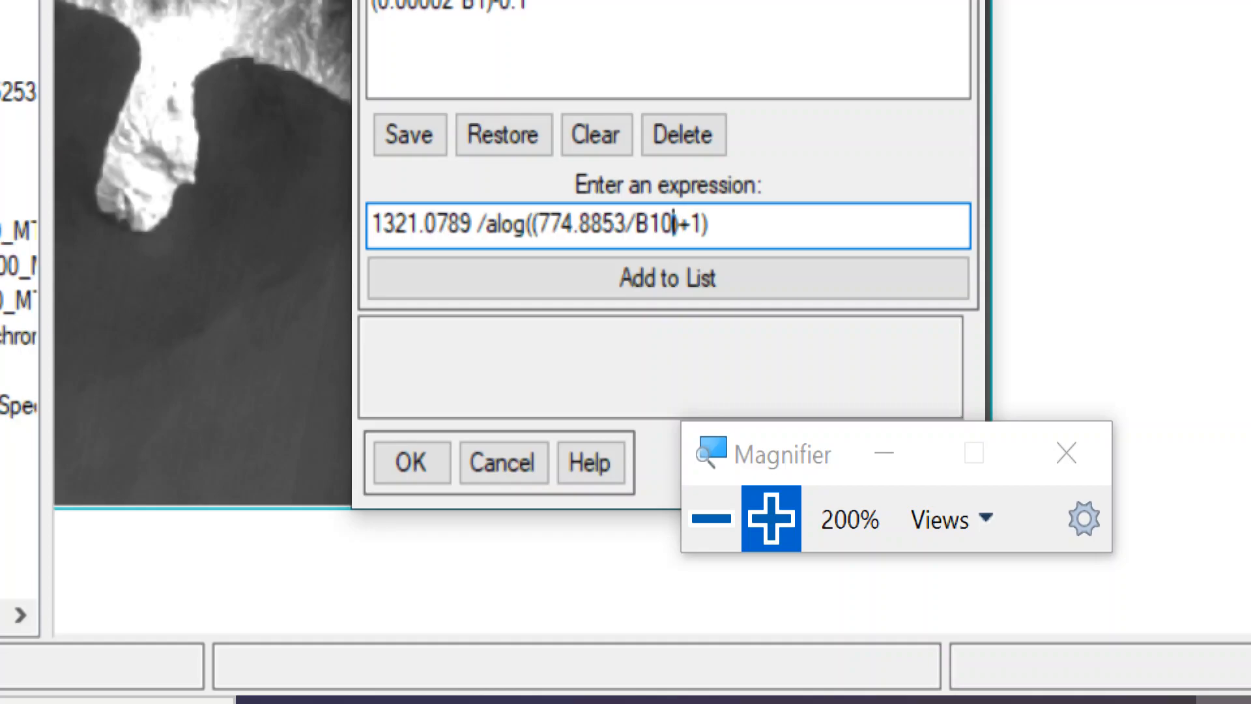
text())
click(725, 232)
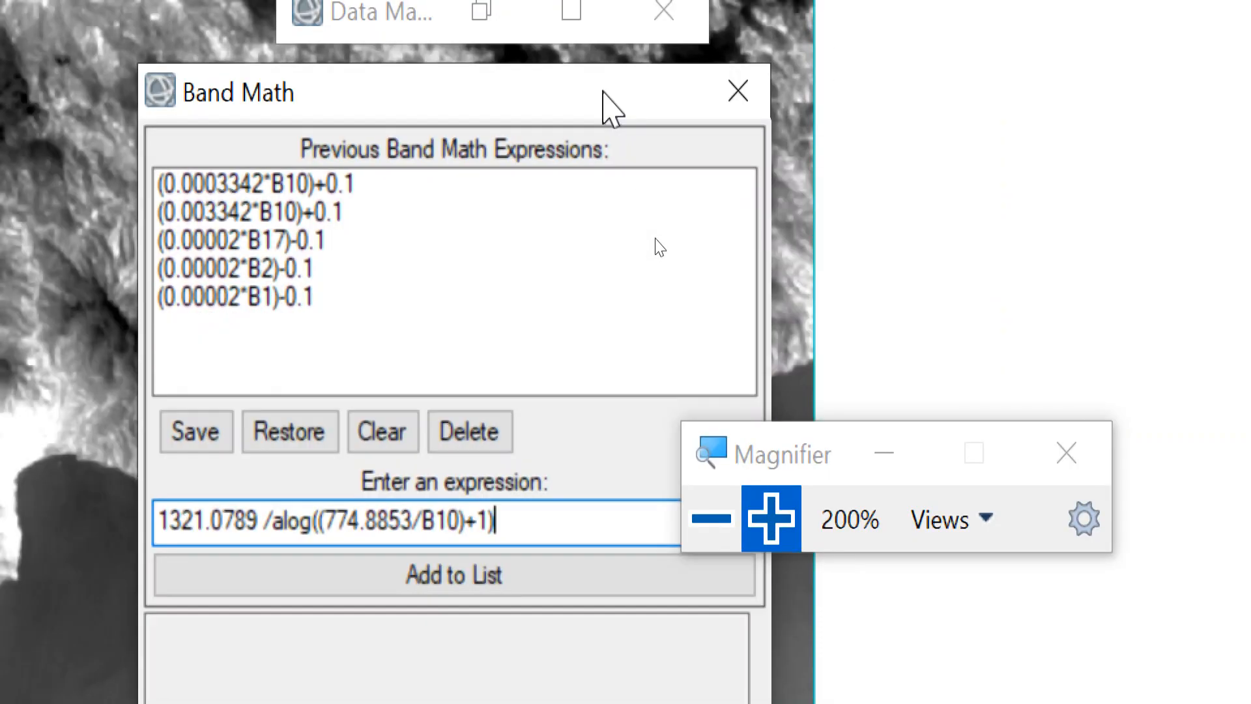
click(498, 577)
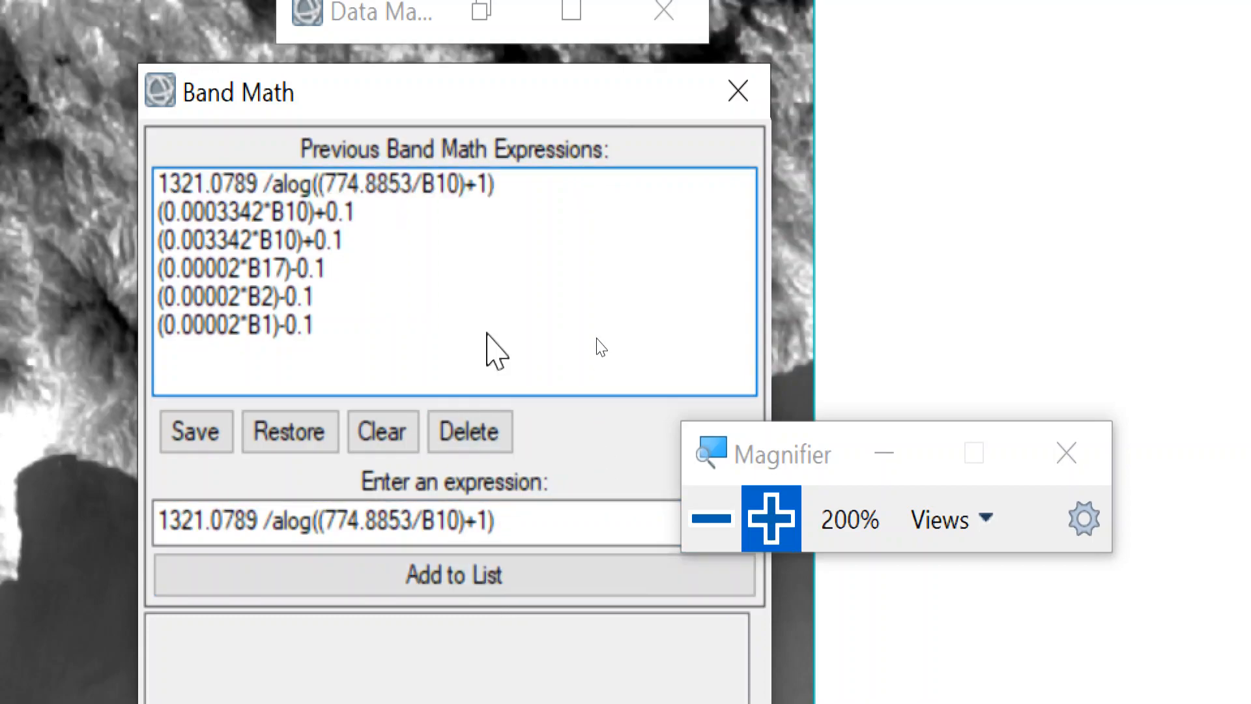
click(479, 188)
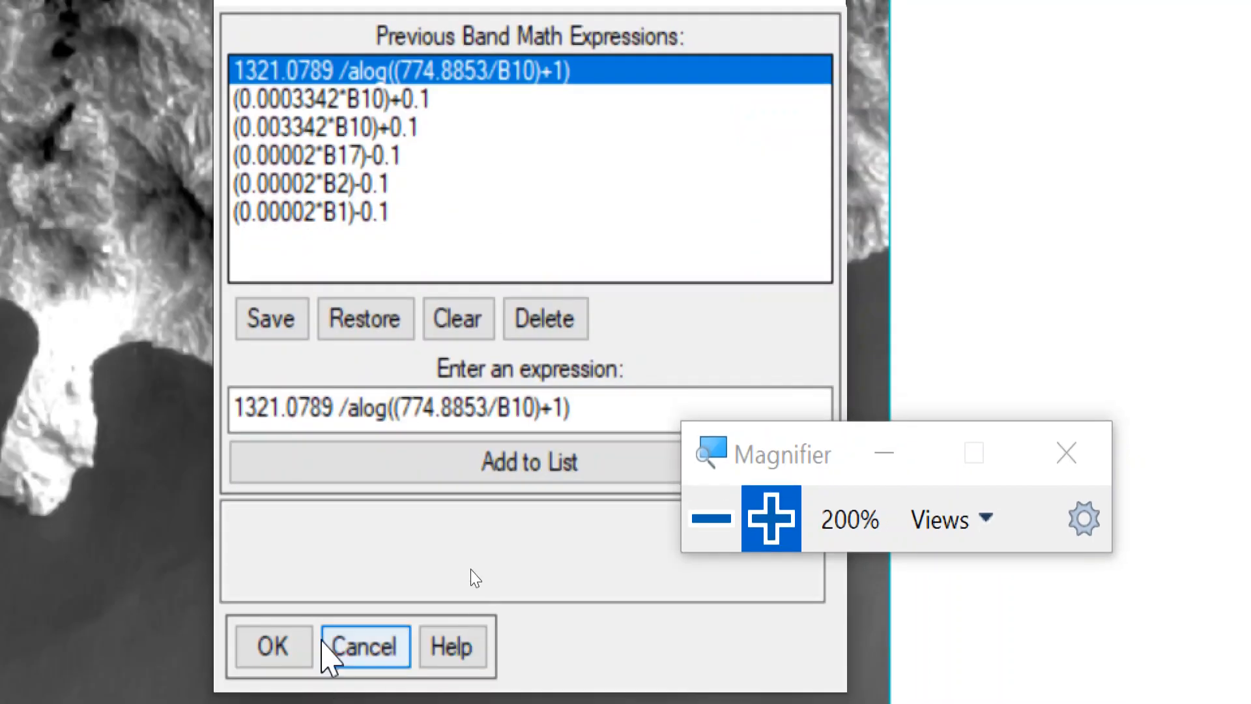
click(285, 650)
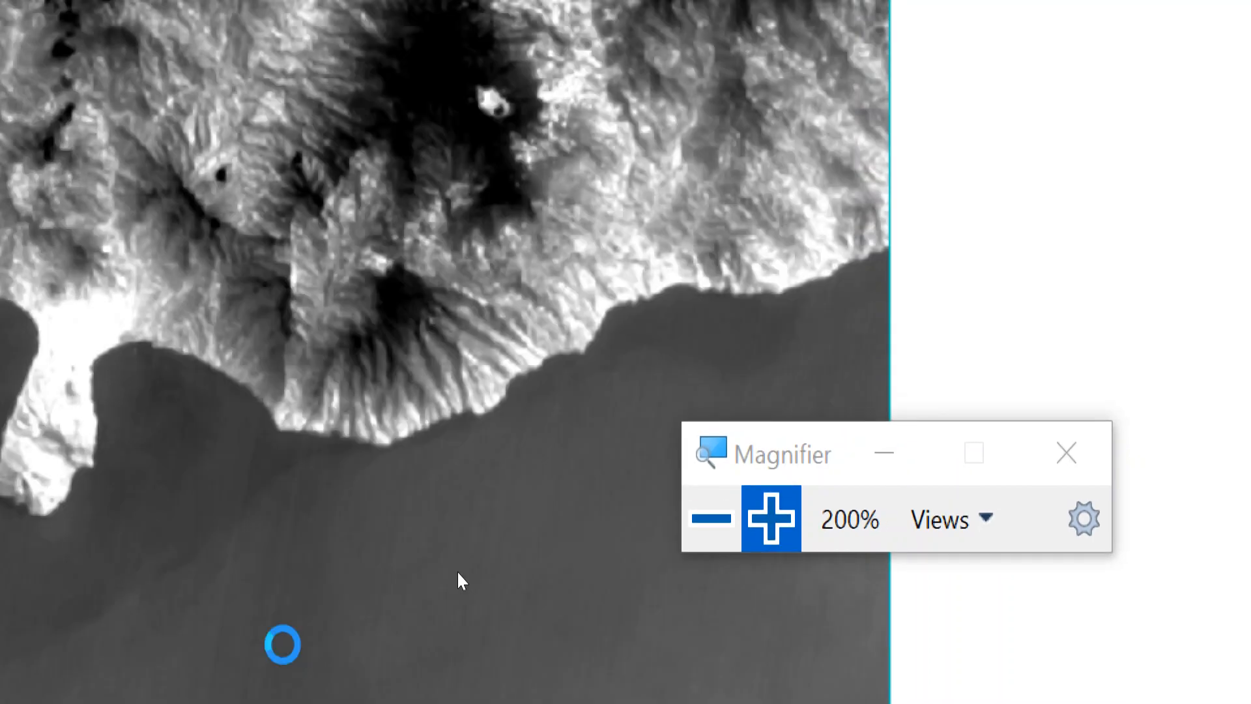
- Map variable B10 to the Band Math band of RAD_B10_FIX
click(717, 519)
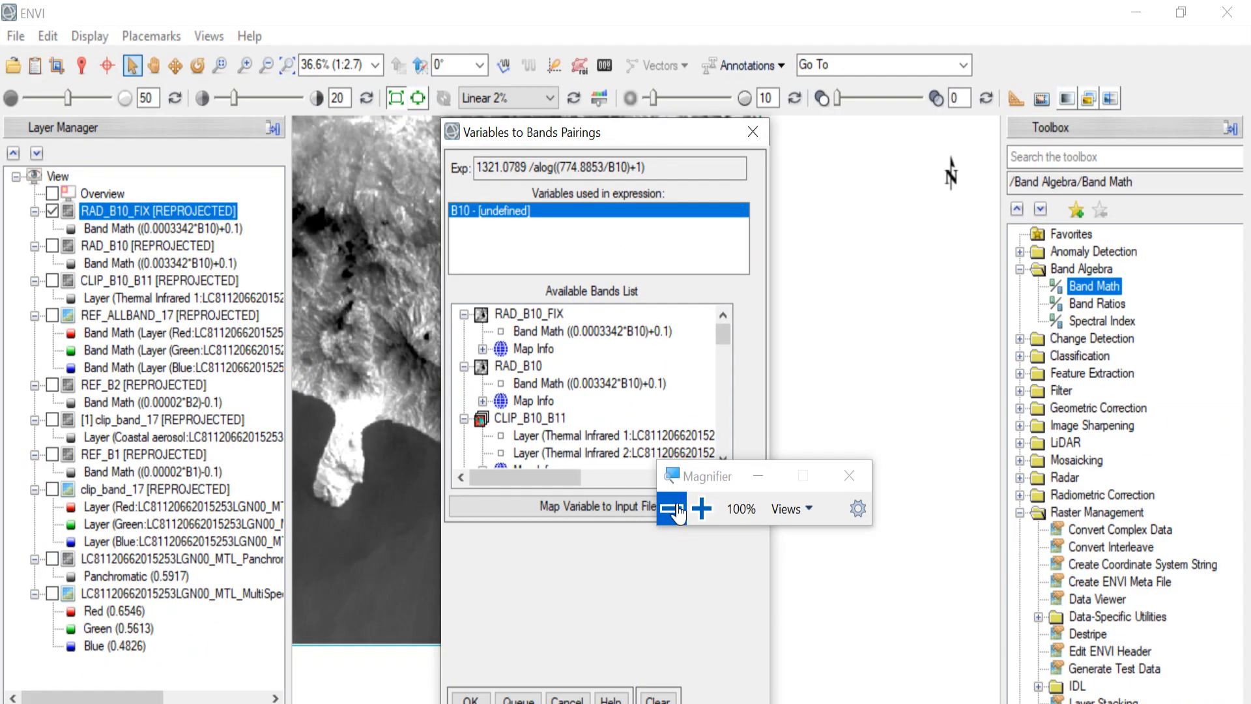
click(515, 266)
click(558, 330)
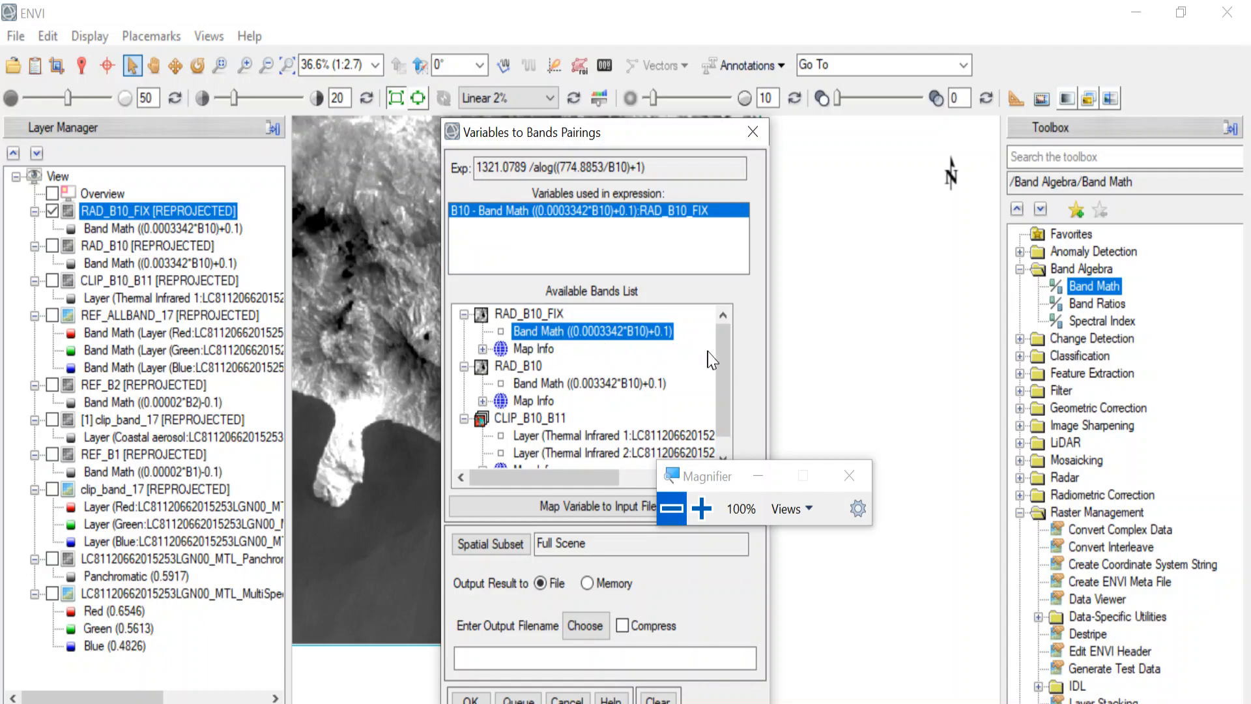
scroll(724, 362, down, 1)
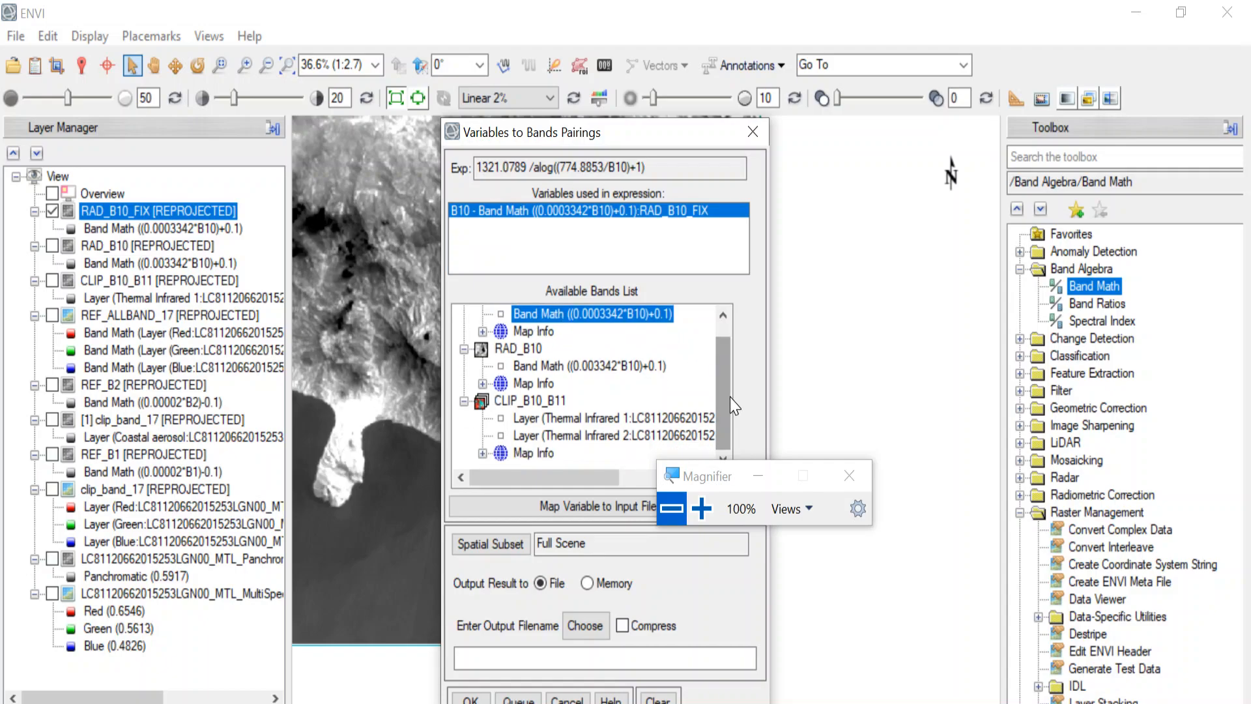
- Set the output file to KELVIN in C:\BAHAN AJAR\GEOFISIKA\2_RS_GEOFISIKA\PRAK_PJ and run the calculation
click(599, 627)
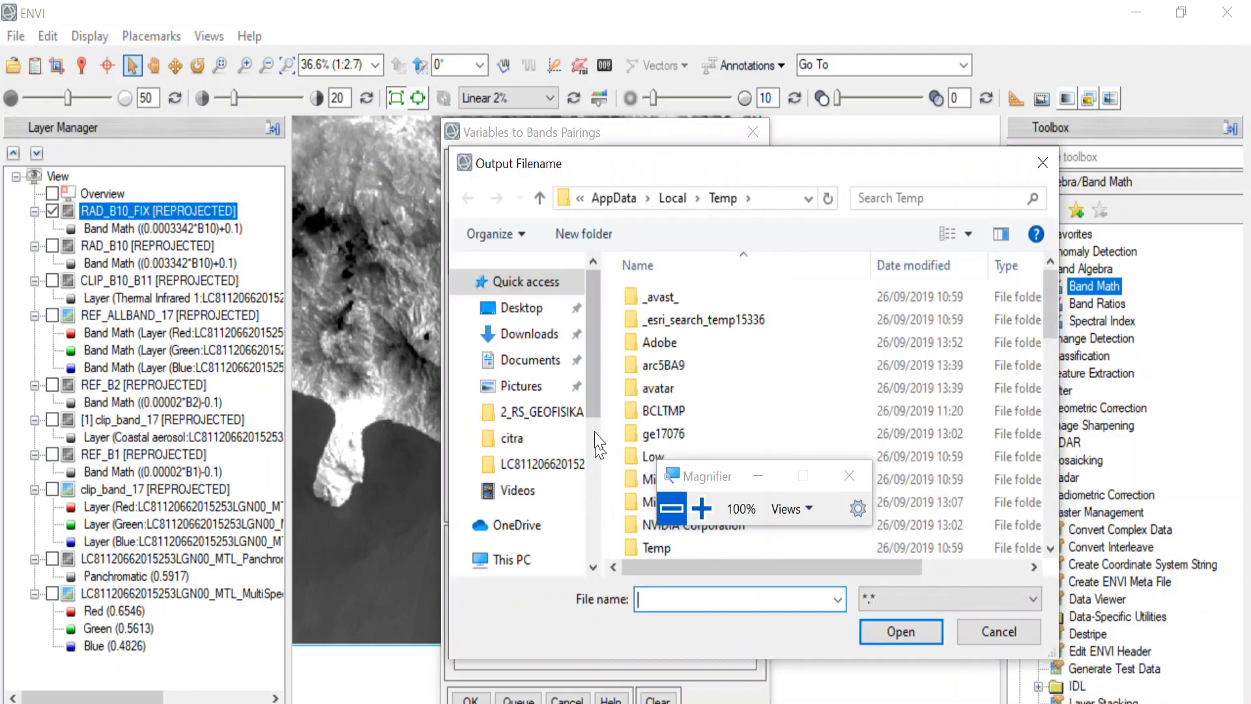
drag(591, 398, 590, 525)
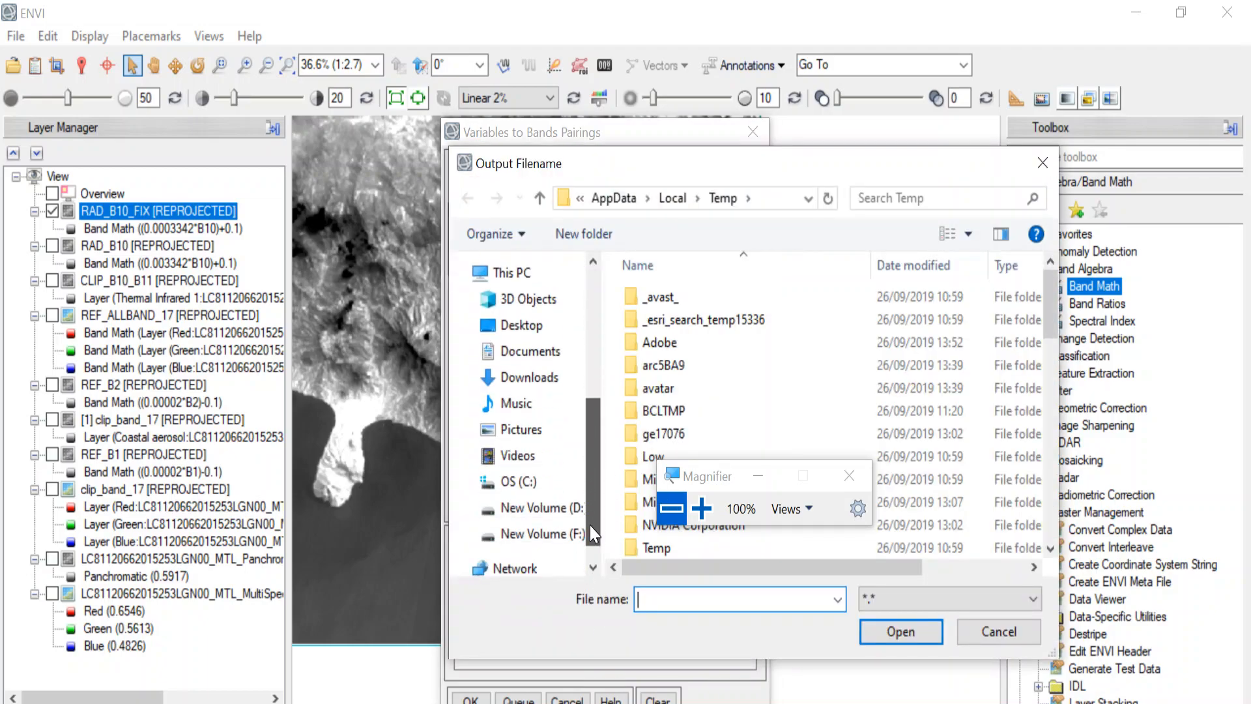
click(540, 494)
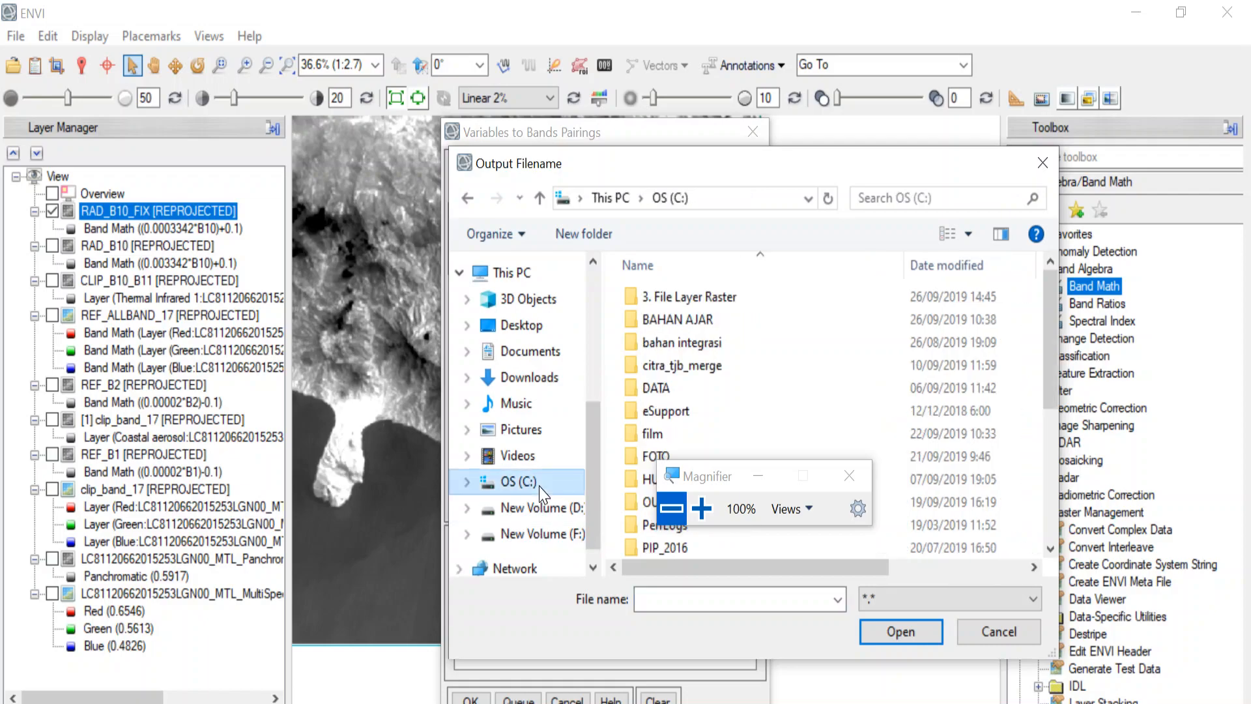
double_click(733, 323)
double_click(735, 343)
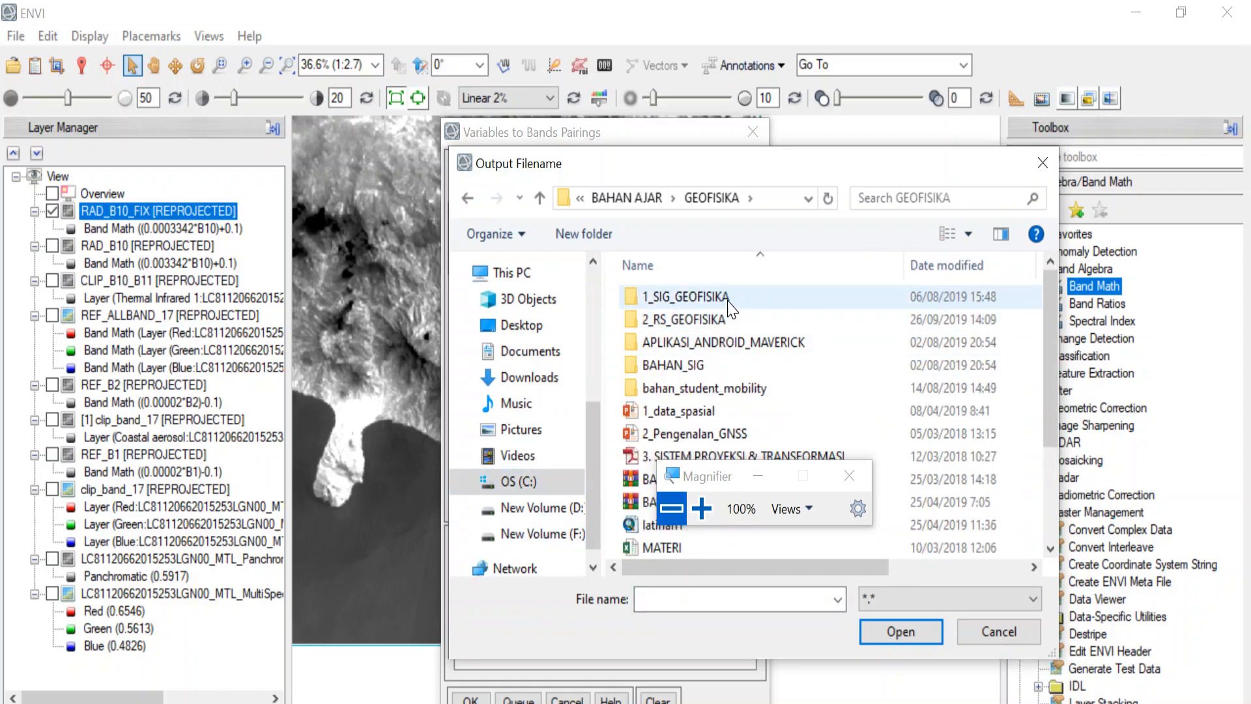
double_click(711, 319)
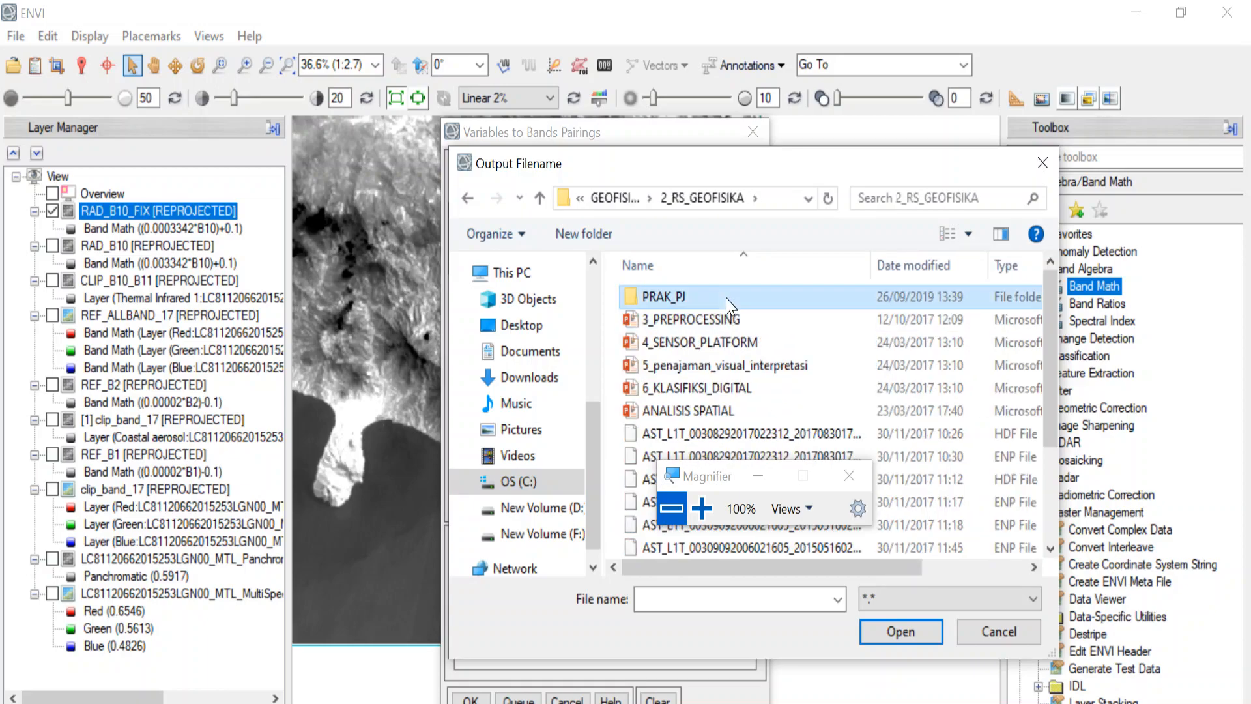
double_click(717, 298)
click(723, 597)
text(KELVIN)
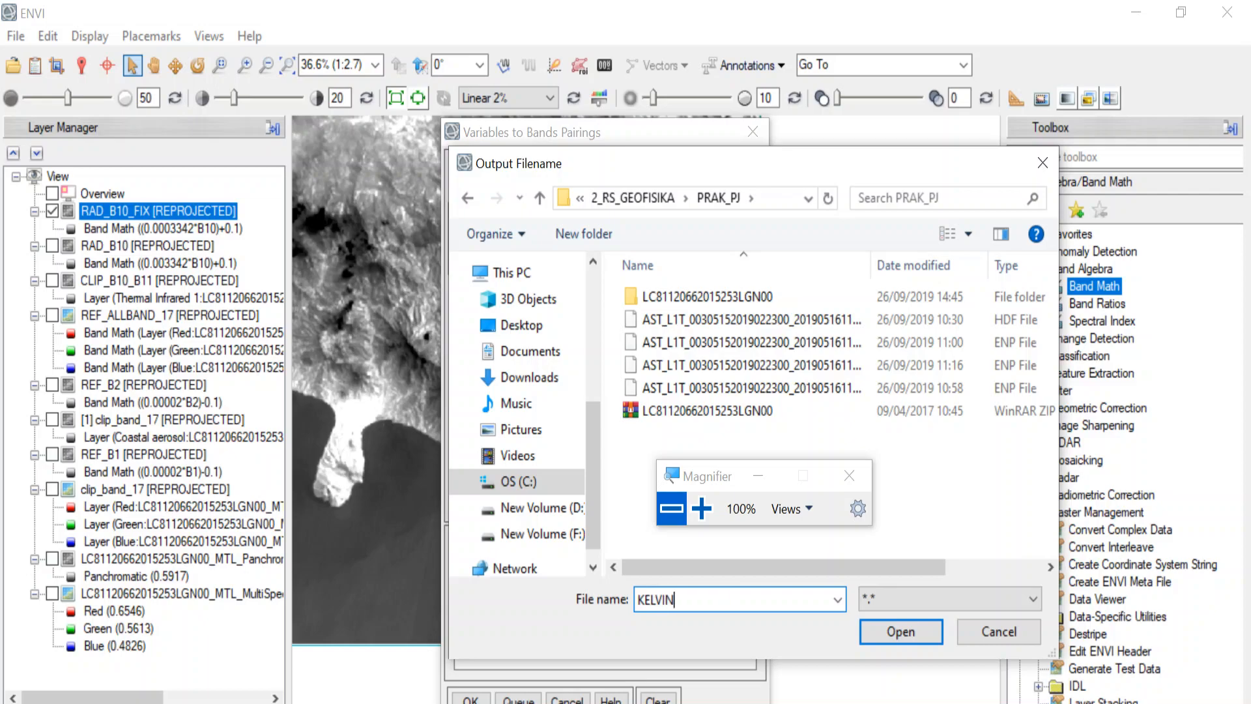
key(Return)
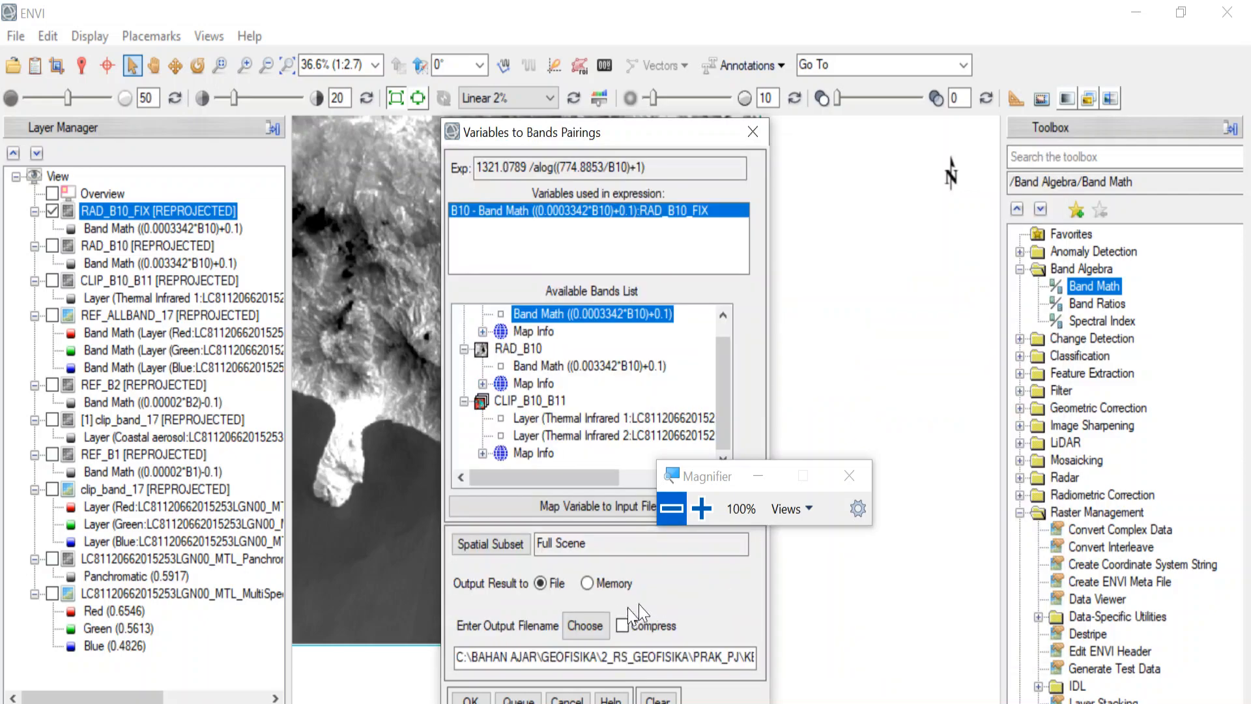
click(470, 699)
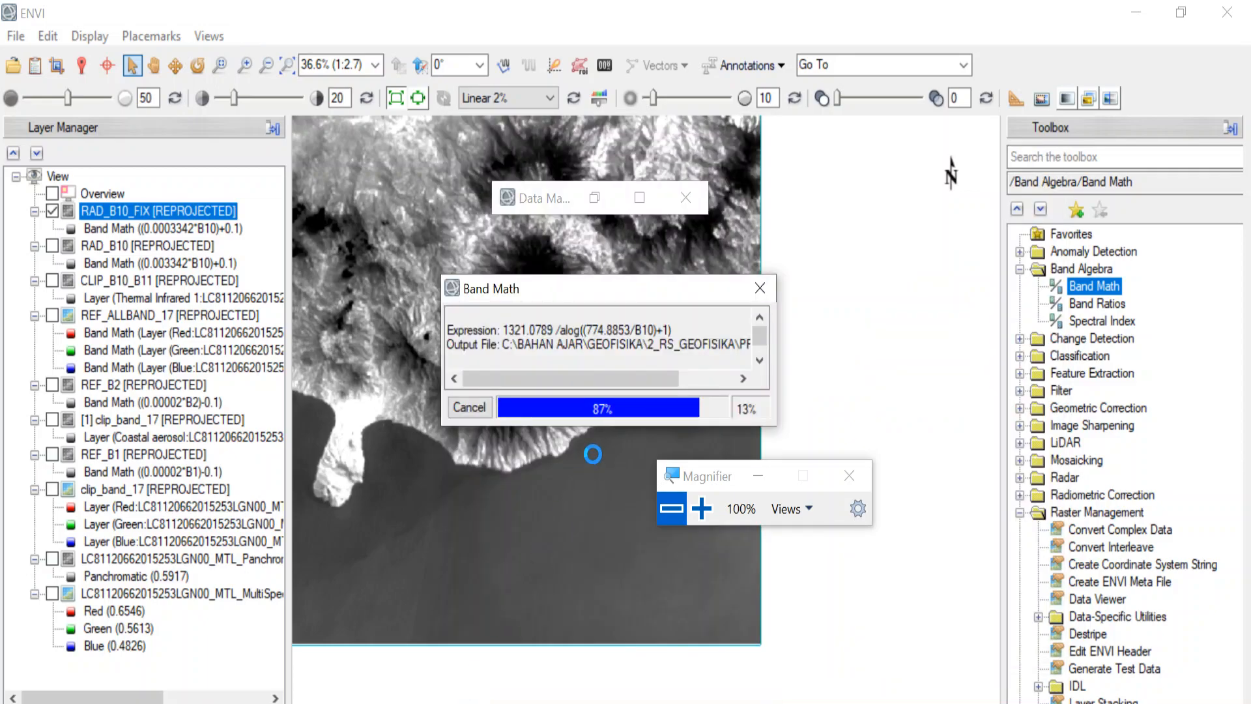
- Hide the RAD_B10_FIX layer and examine the KELVIN layer's pixel values around the bright crater
click(52, 246)
scroll(533, 292, up, 3)
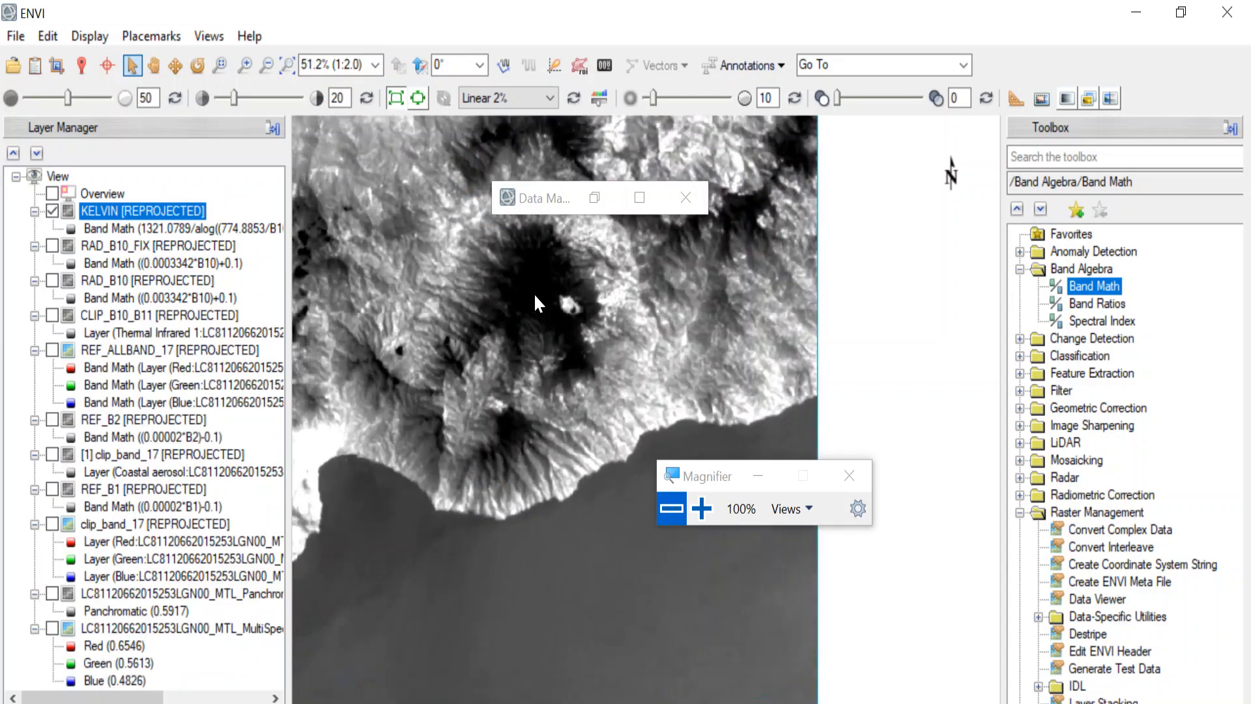
scroll(551, 314, up, 1)
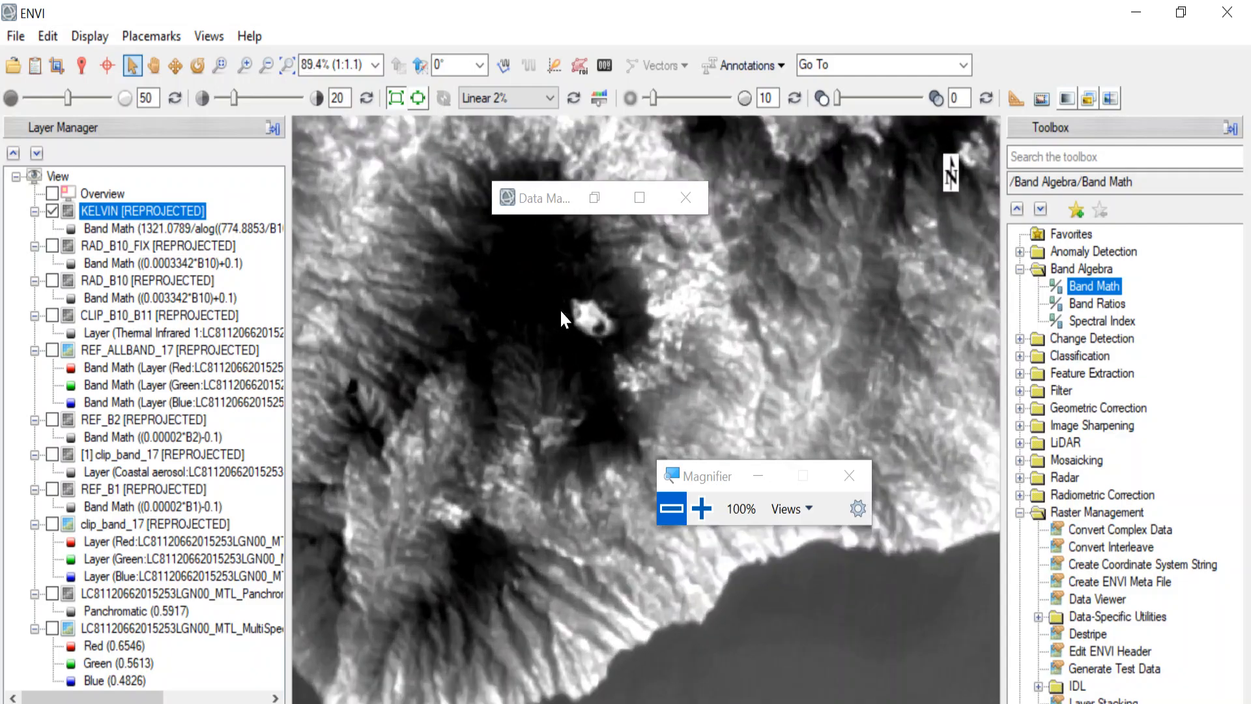
click(82, 65)
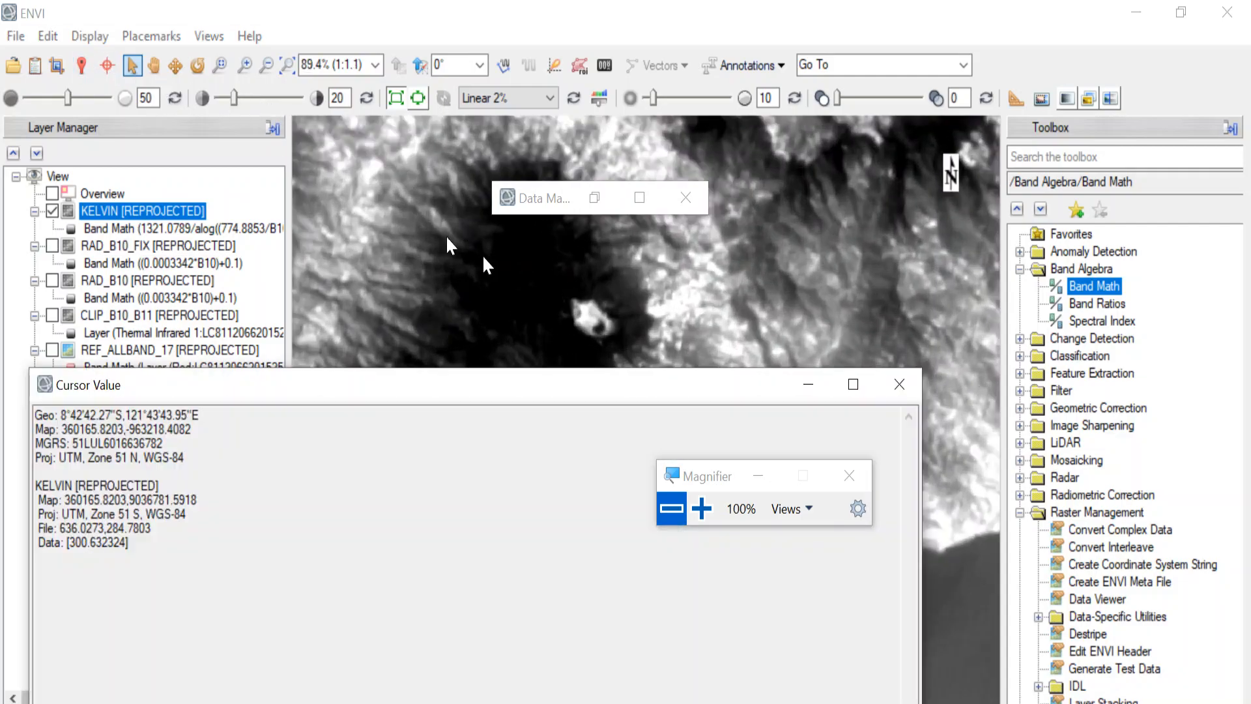
click(589, 318)
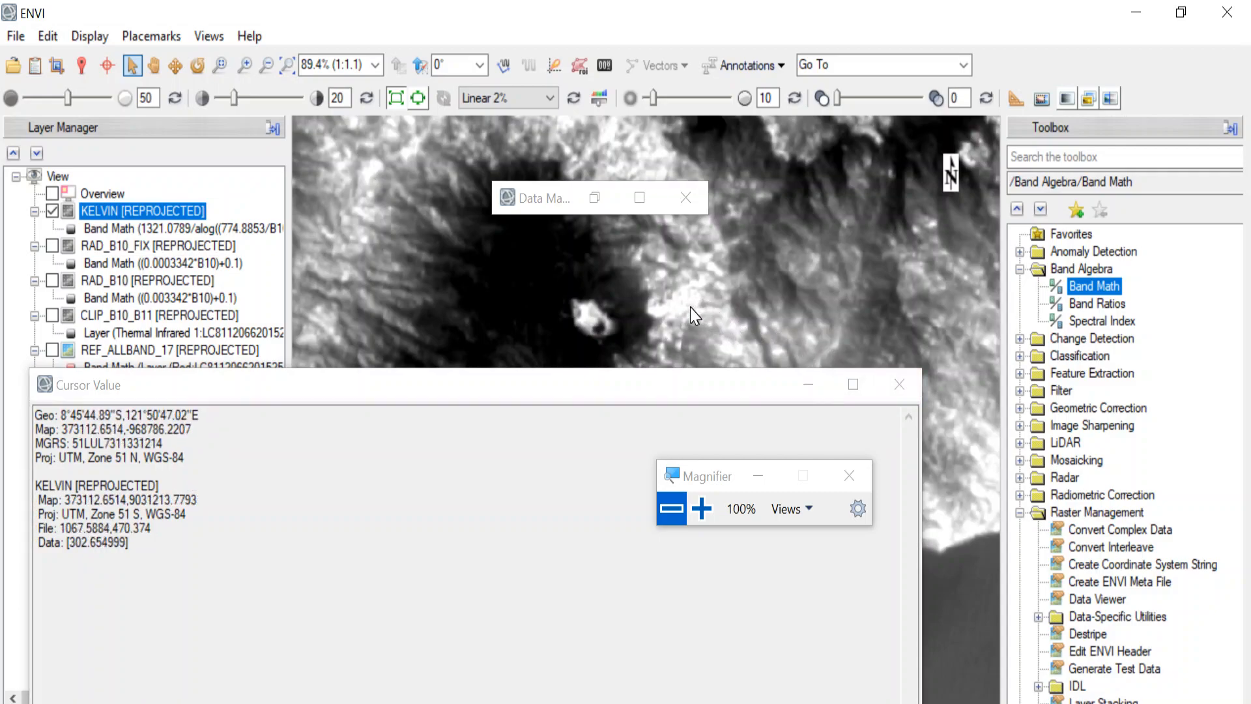
click(899, 385)
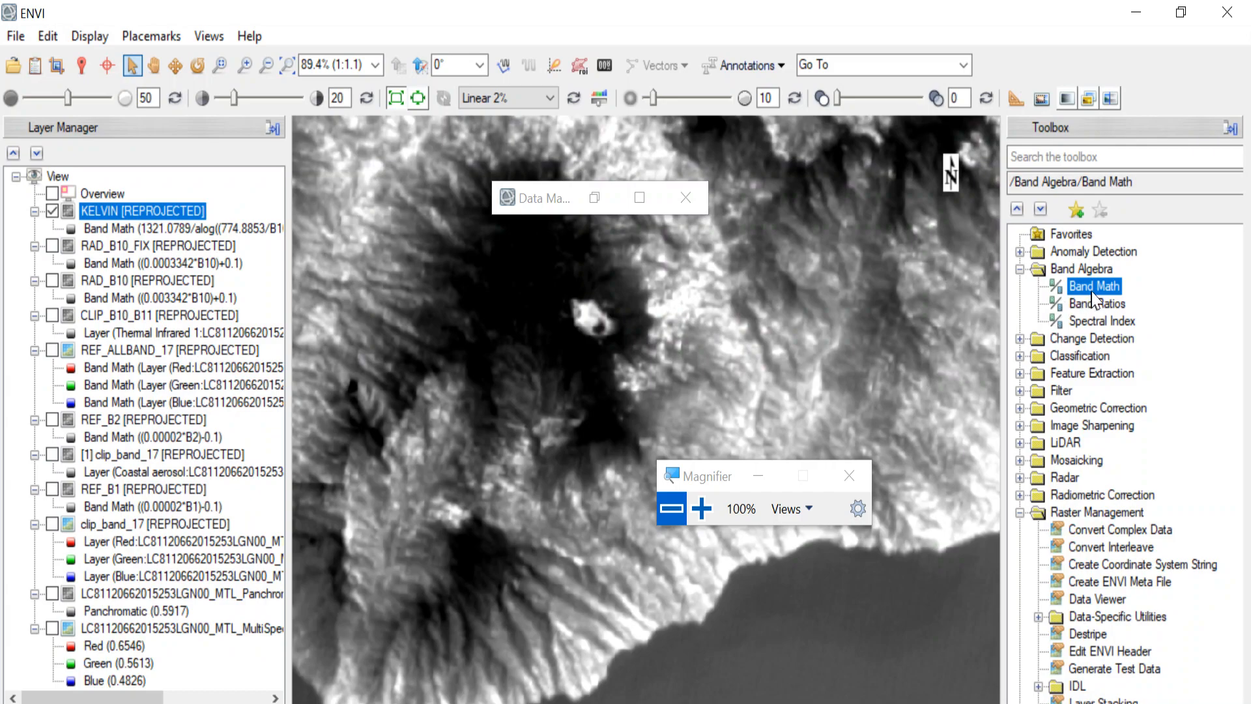
- Apply a new Band Math expression B1-272.15 and map B1 to the KELVIN band
click(597, 501)
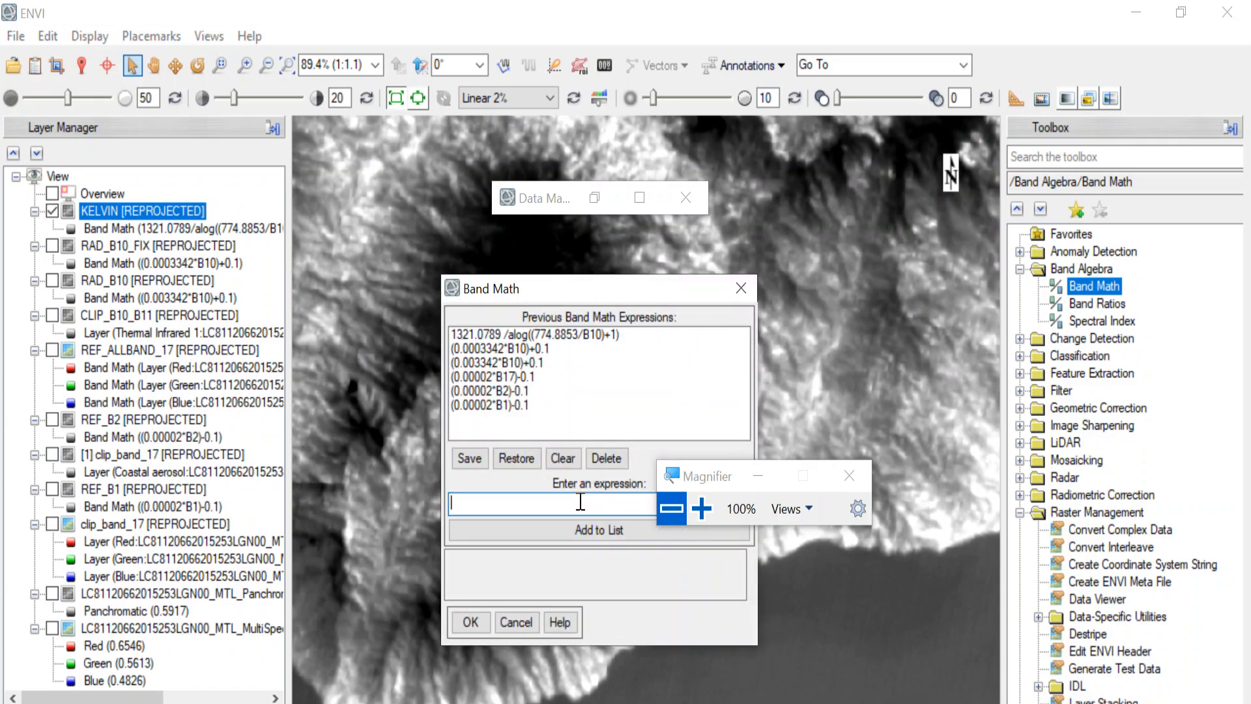
text(B1-272.15)
click(701, 508)
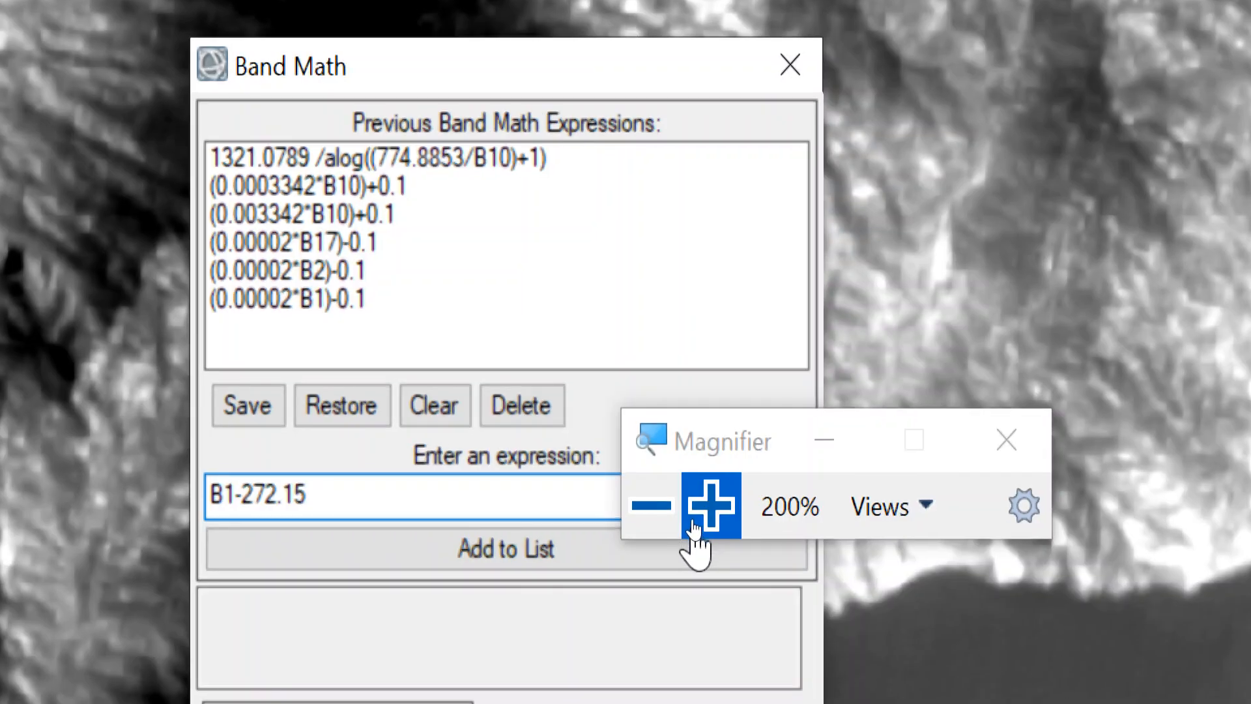
click(476, 450)
click(467, 231)
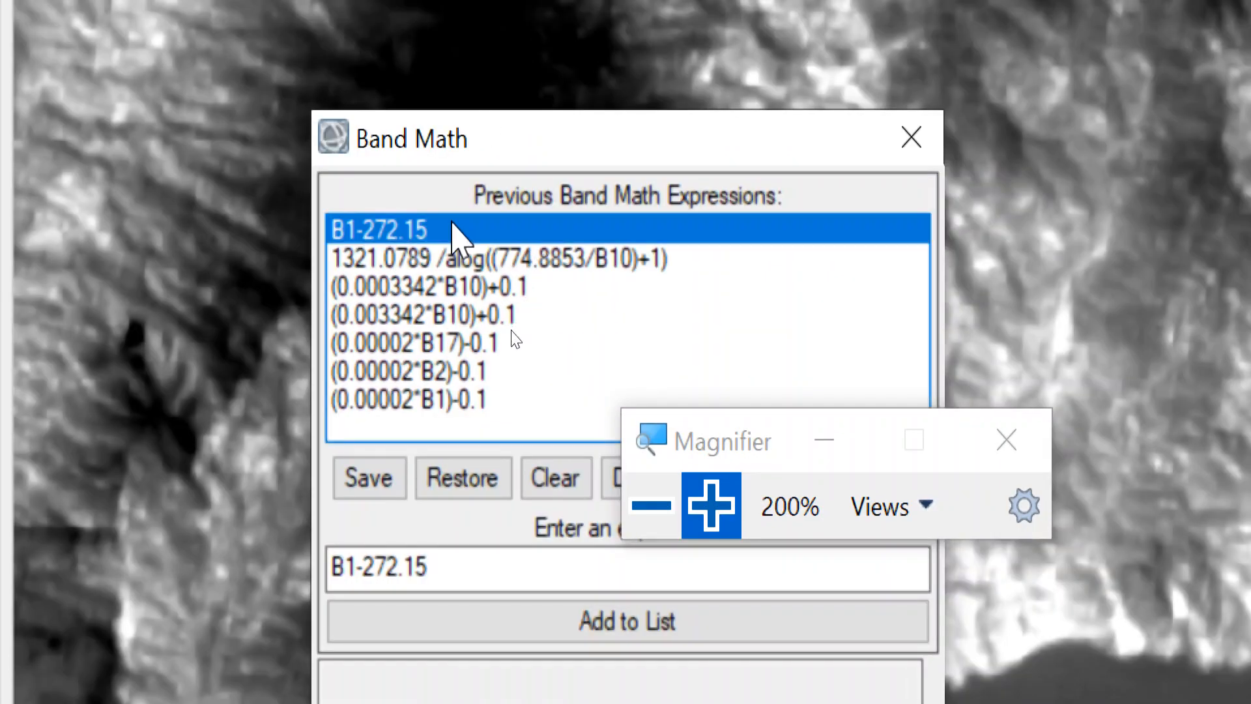
click(363, 616)
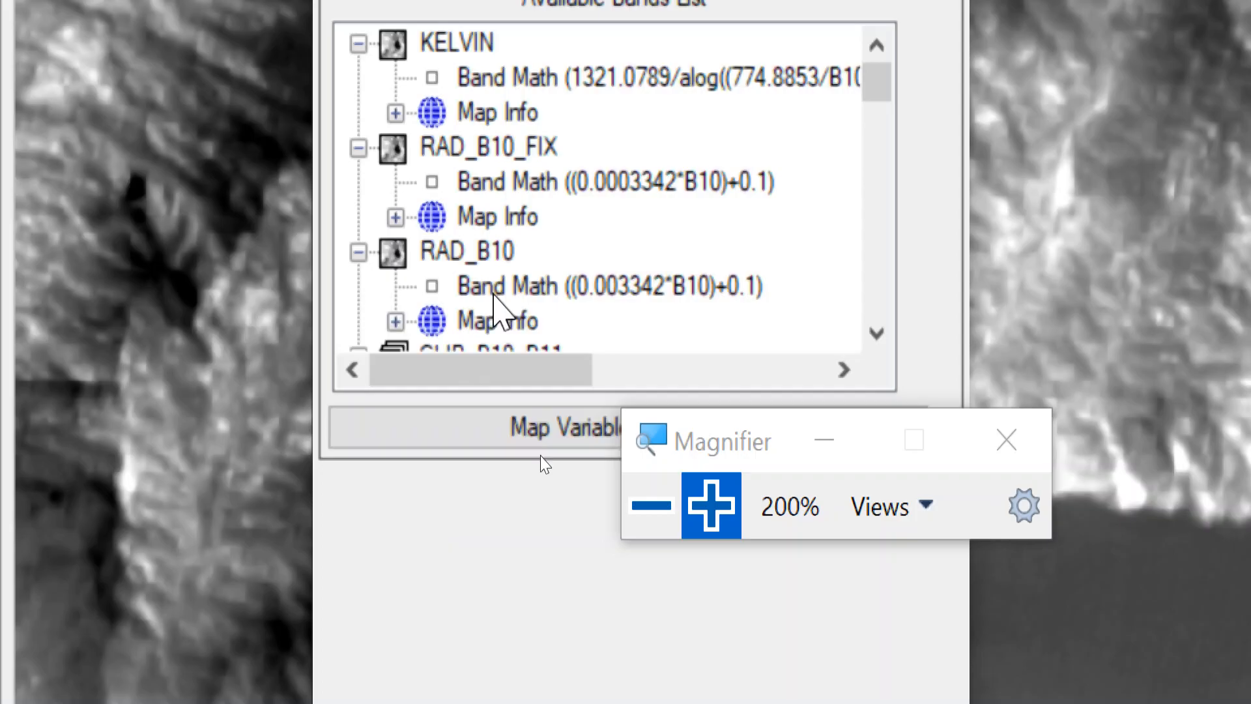
click(651, 507)
click(587, 331)
- Choose C:\BAHAN AJAR\GEOFISIKA\2_RS_GEOFISIKA\PRAK_PJ as the folder for the Band Math output file
click(582, 626)
scroll(508, 508, down, 2)
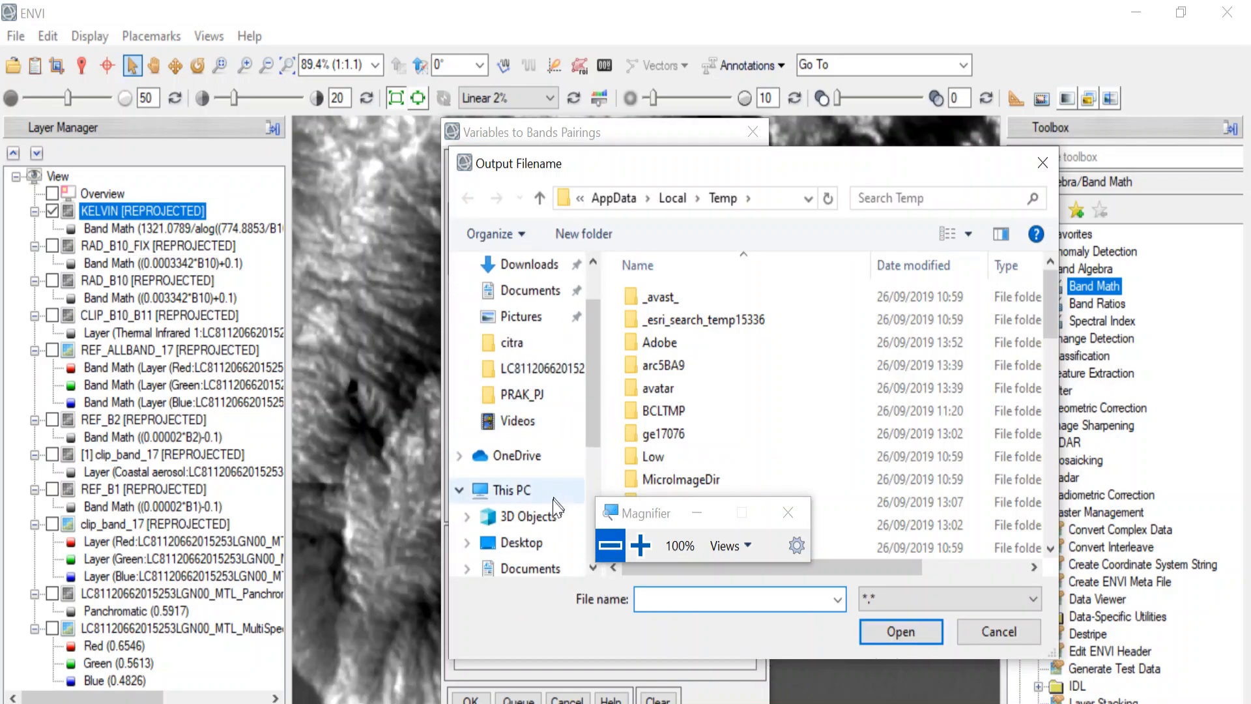
click(461, 511)
scroll(515, 522, down, 3)
click(518, 543)
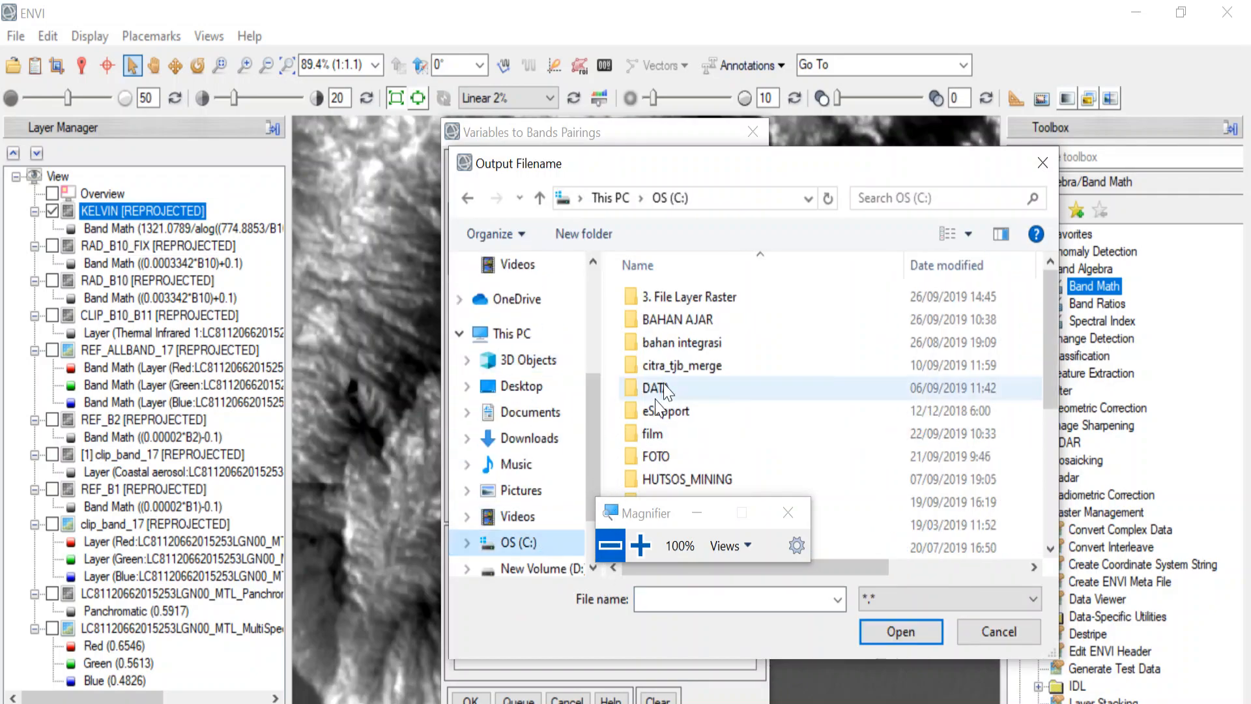
double_click(678, 321)
double_click(678, 342)
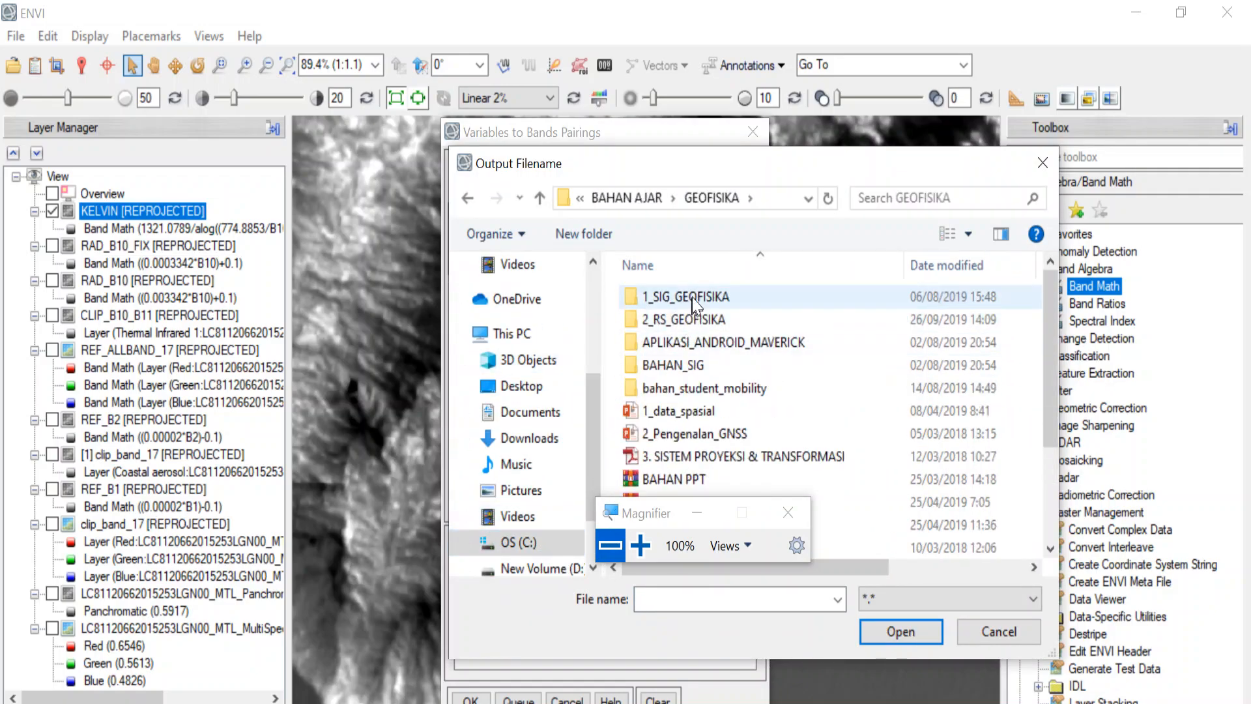
double_click(693, 319)
double_click(692, 302)
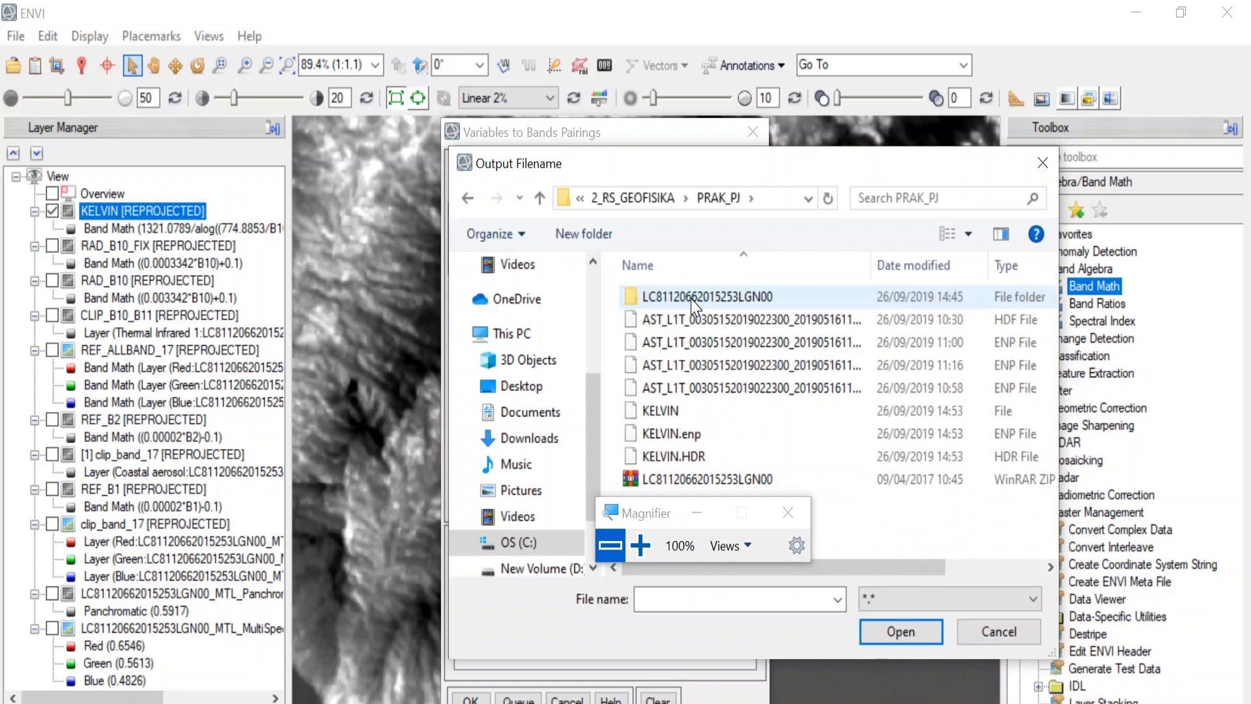
- Name the output file CELCIUS and run the Band Math calculation
click(748, 600)
text(CELCIUS)
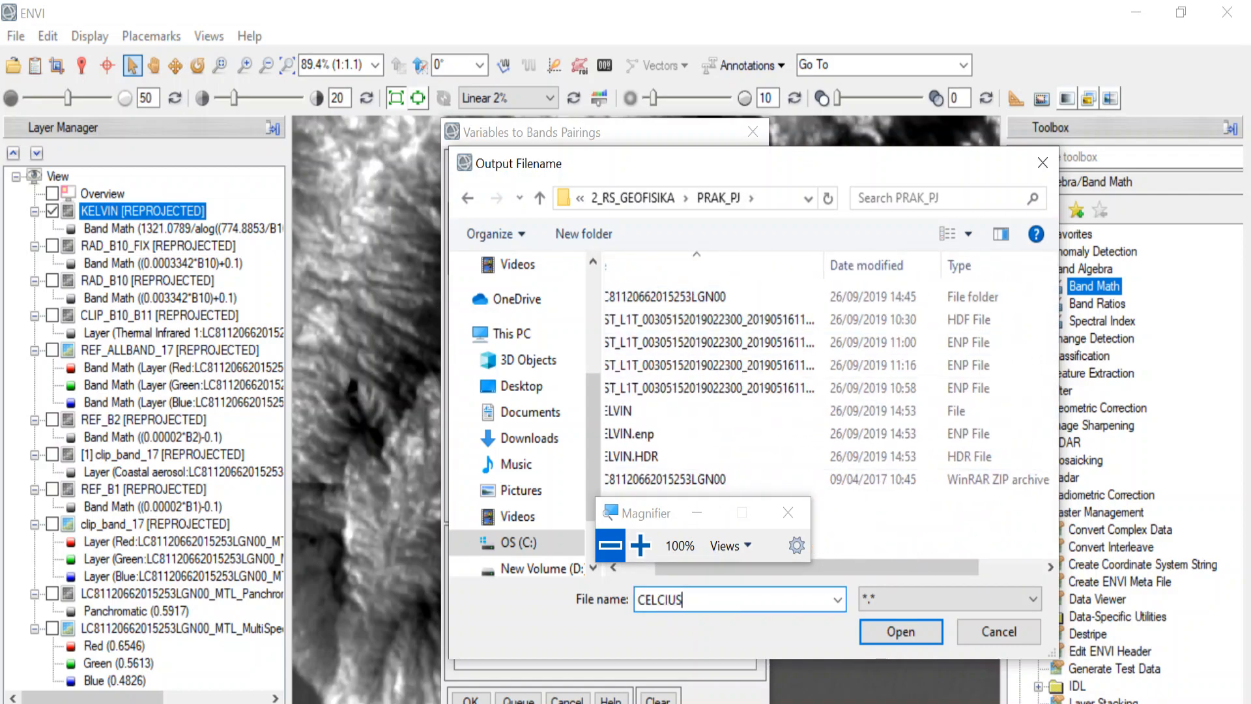
key(Return)
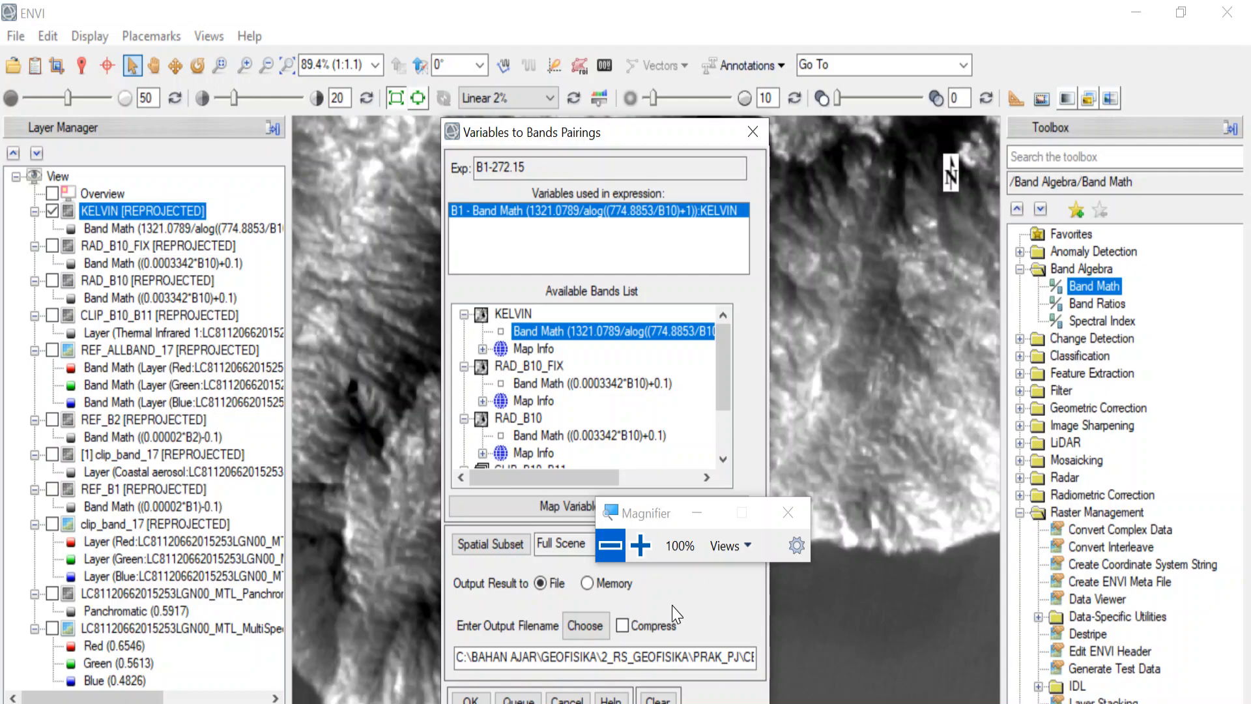
click(471, 699)
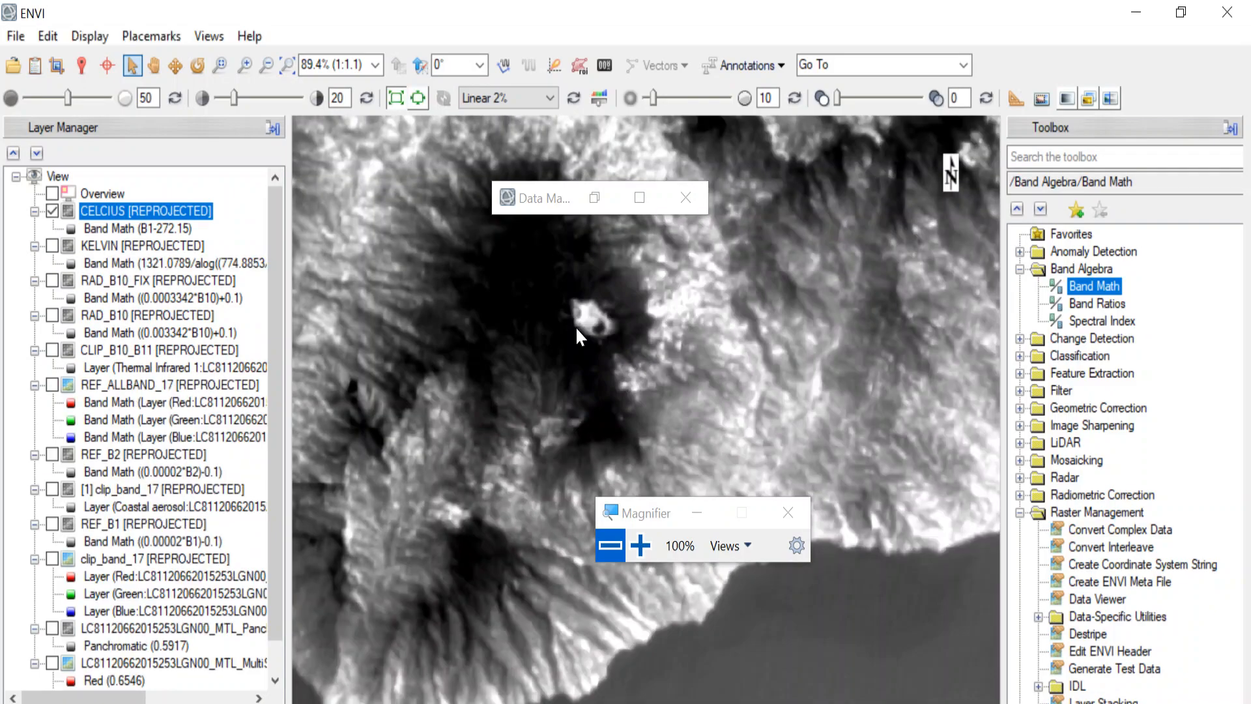
- Examine the CELCIUS layer's pixel values around the bright crater with the cursor value read-out
scroll(580, 324, up, 1)
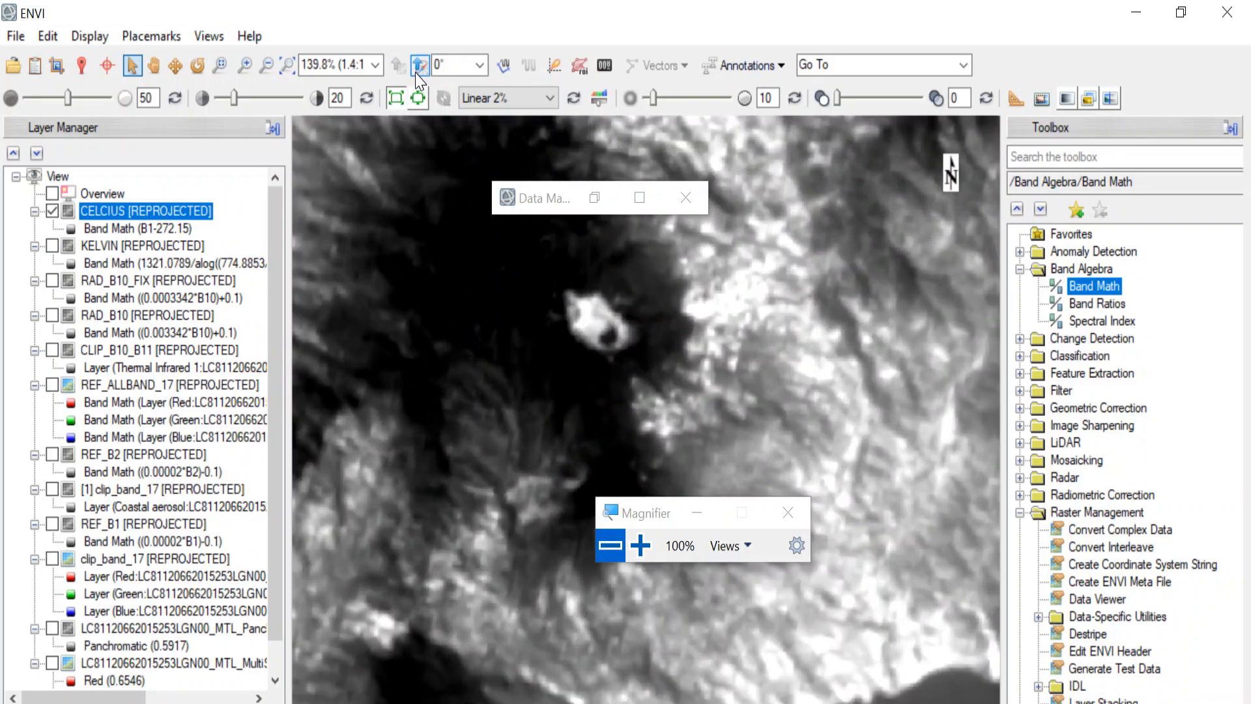
click(105, 66)
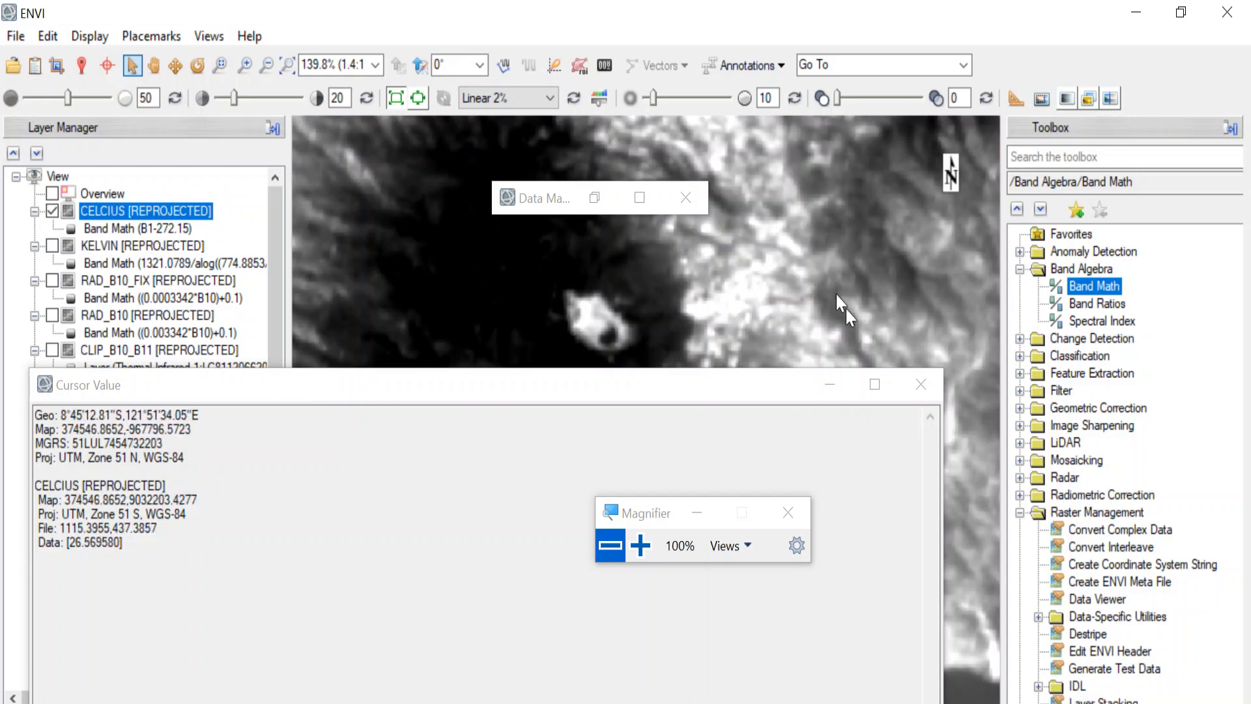
click(919, 386)
- Apply the Red Temperature color table to the CELCIUS layer
scroll(877, 357, down, 4)
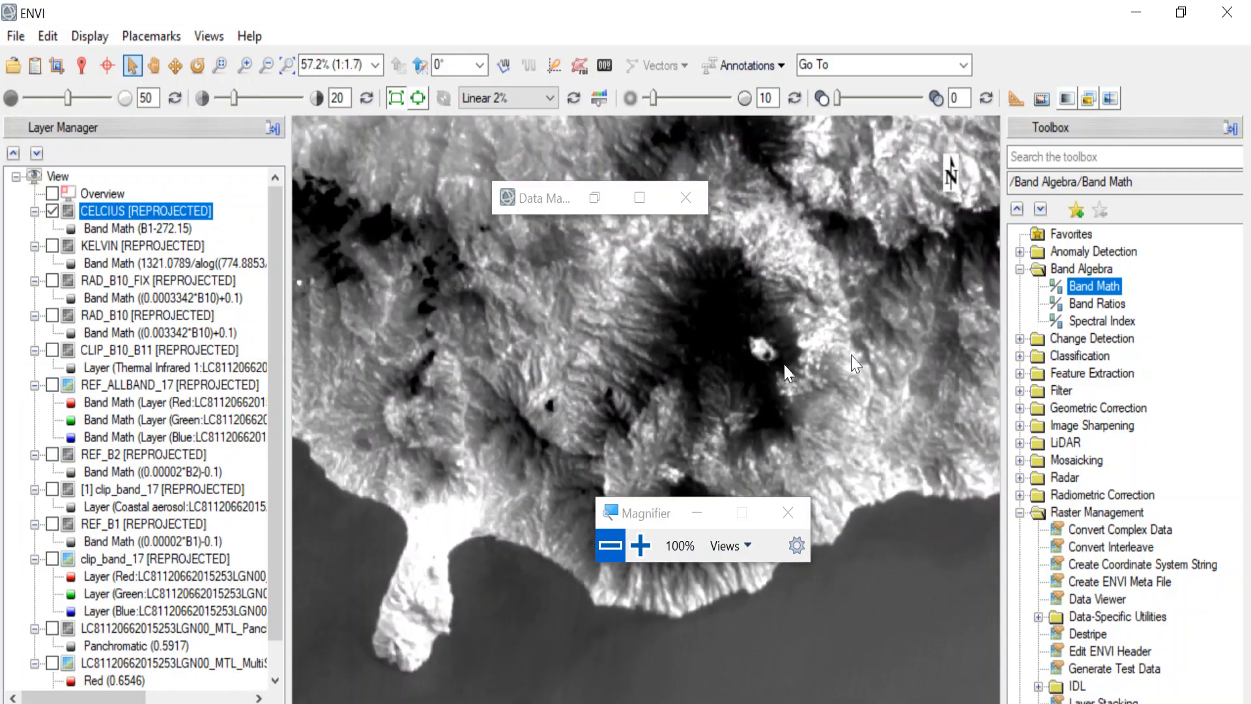
right_click(198, 213)
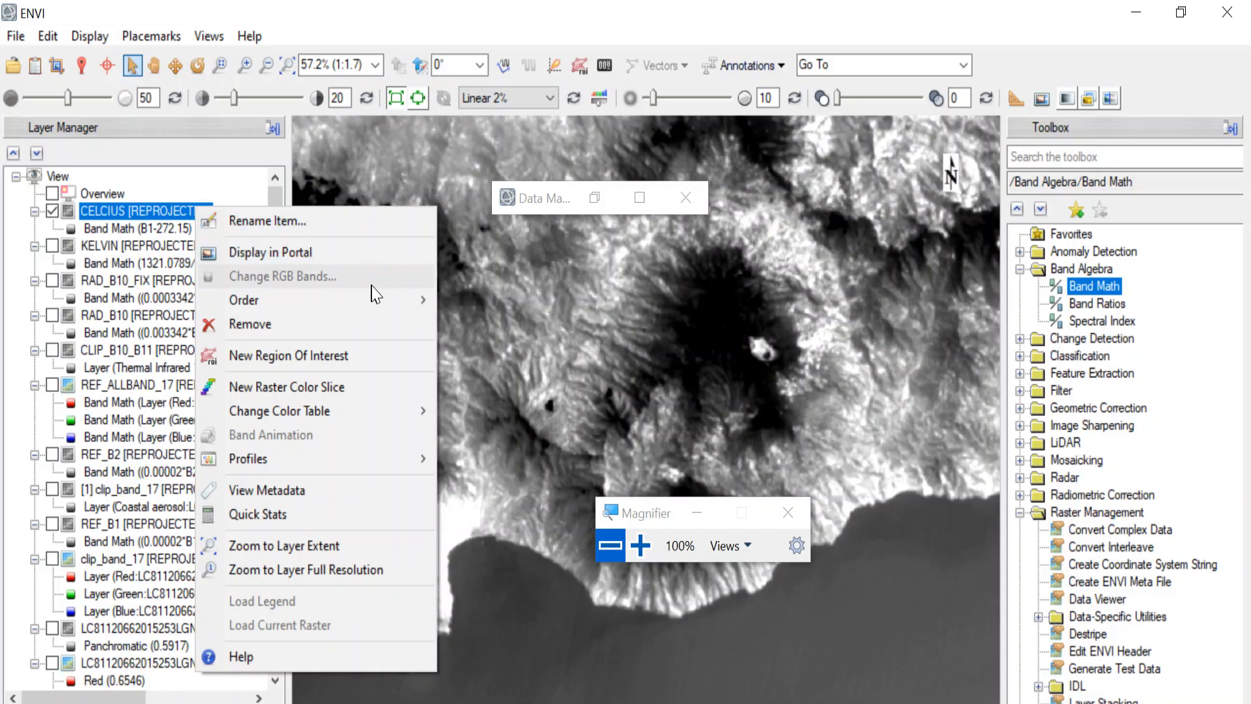
mouse_move(419, 411)
click(496, 459)
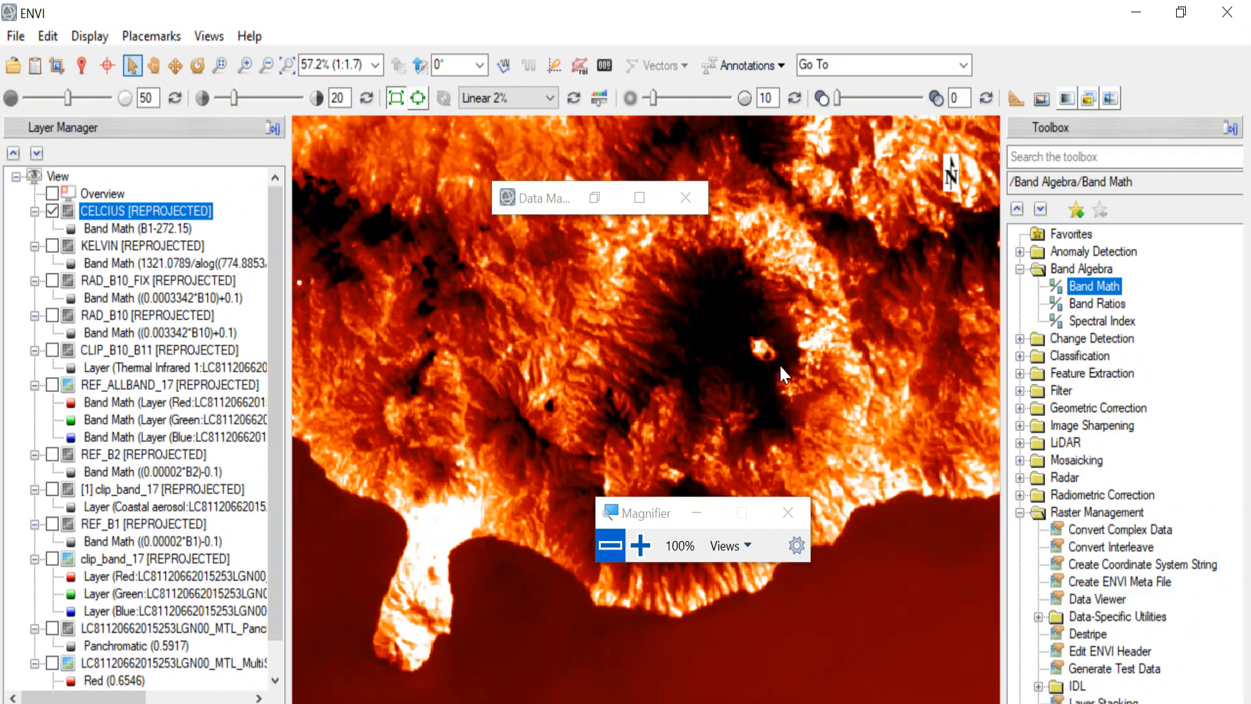
scroll(781, 364, down, 1)
scroll(781, 364, down, 1)
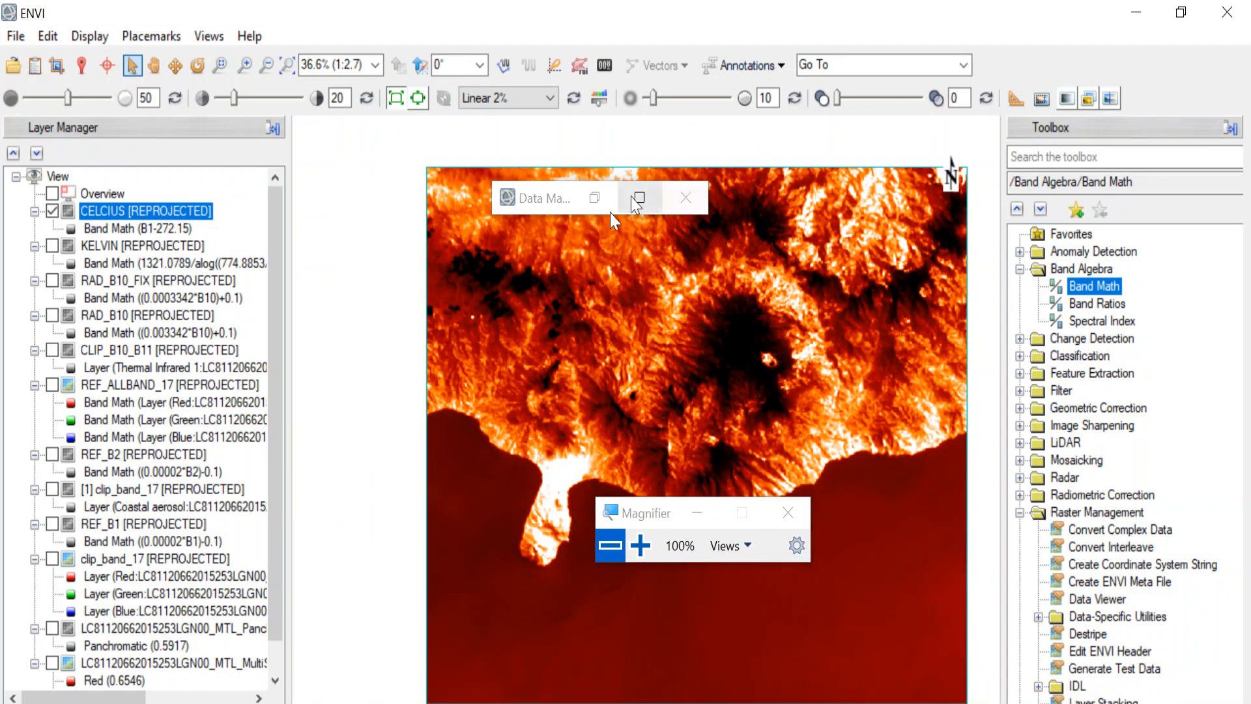
- Try the RED-PURPLE color table on the CELCIUS layer and apply RAINBOW instead
right_click(179, 213)
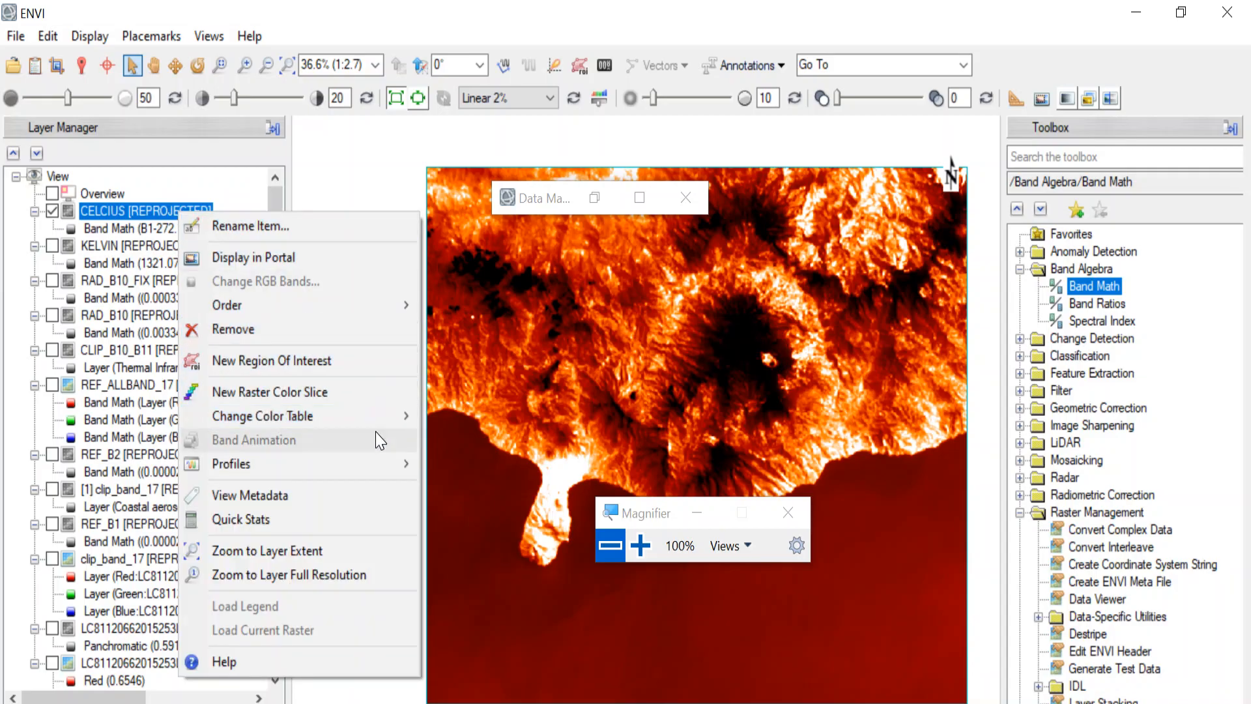
mouse_move(410, 421)
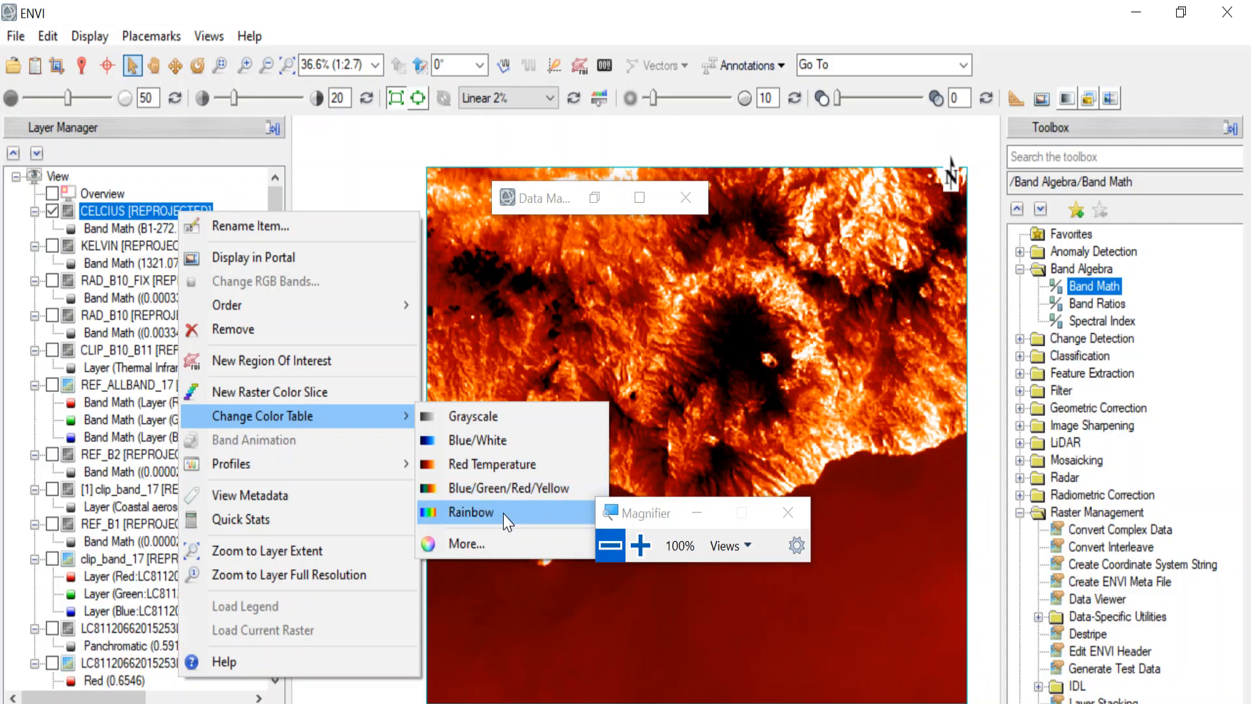
click(503, 545)
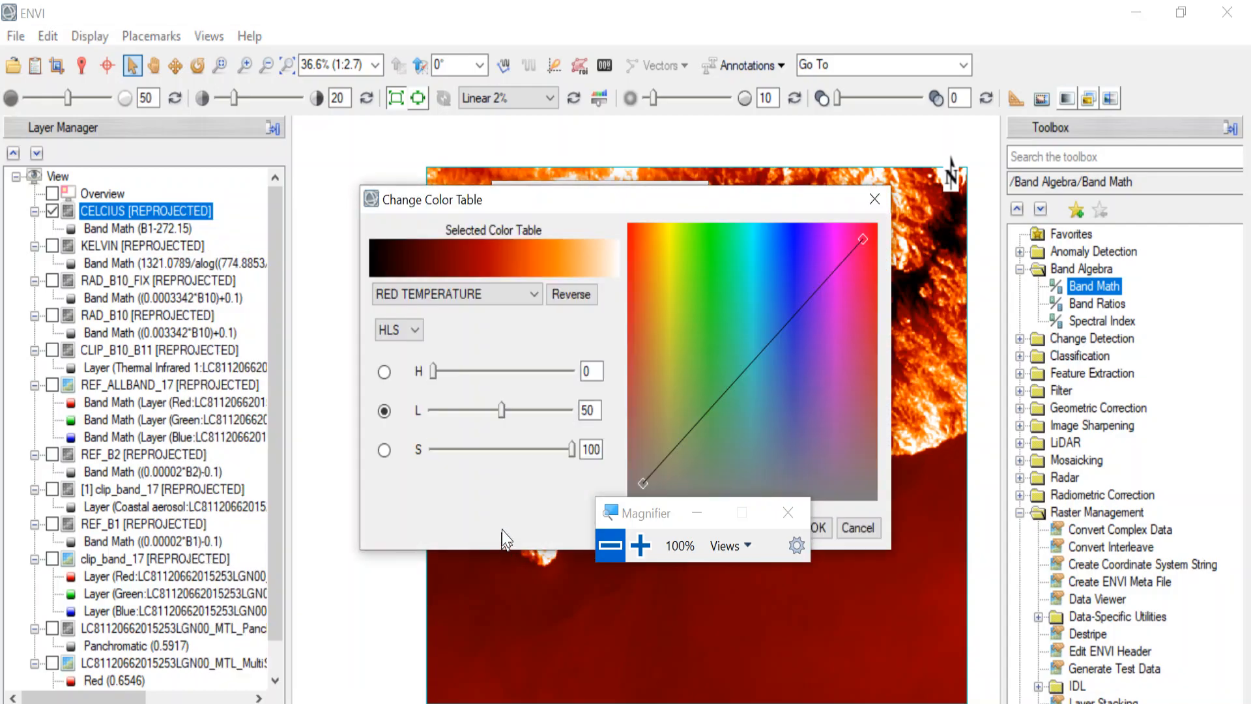
click(523, 296)
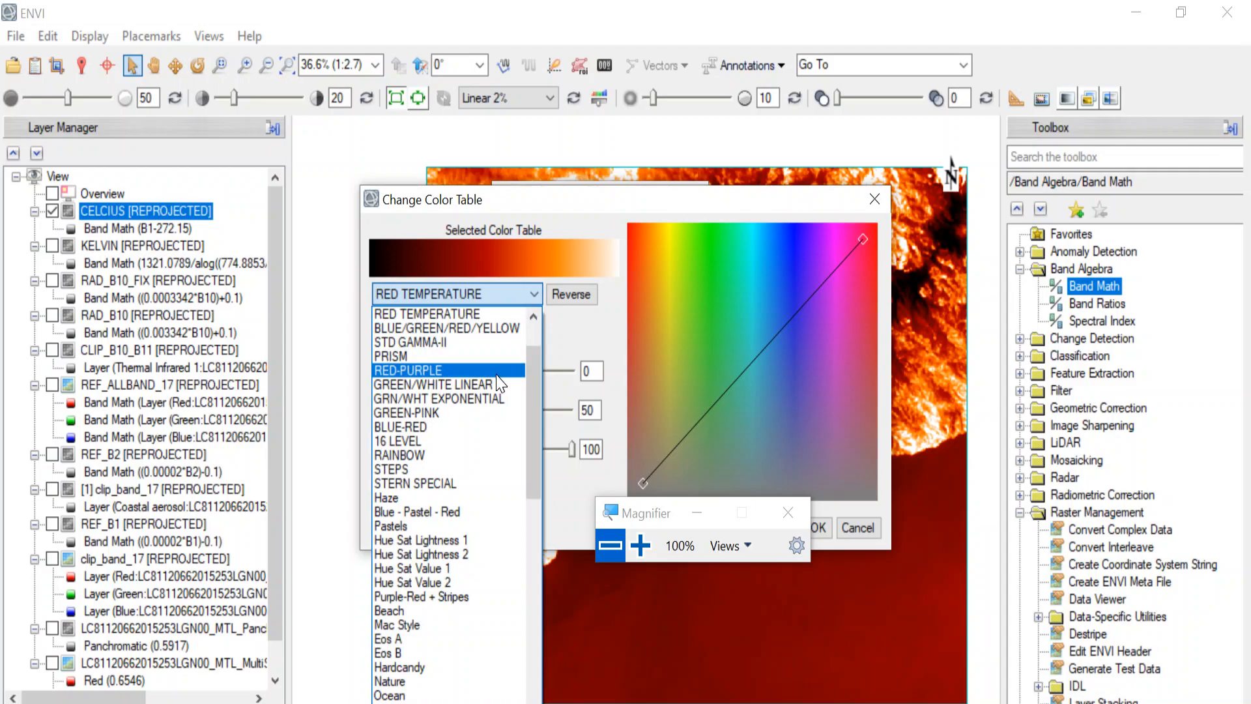
click(502, 370)
click(503, 293)
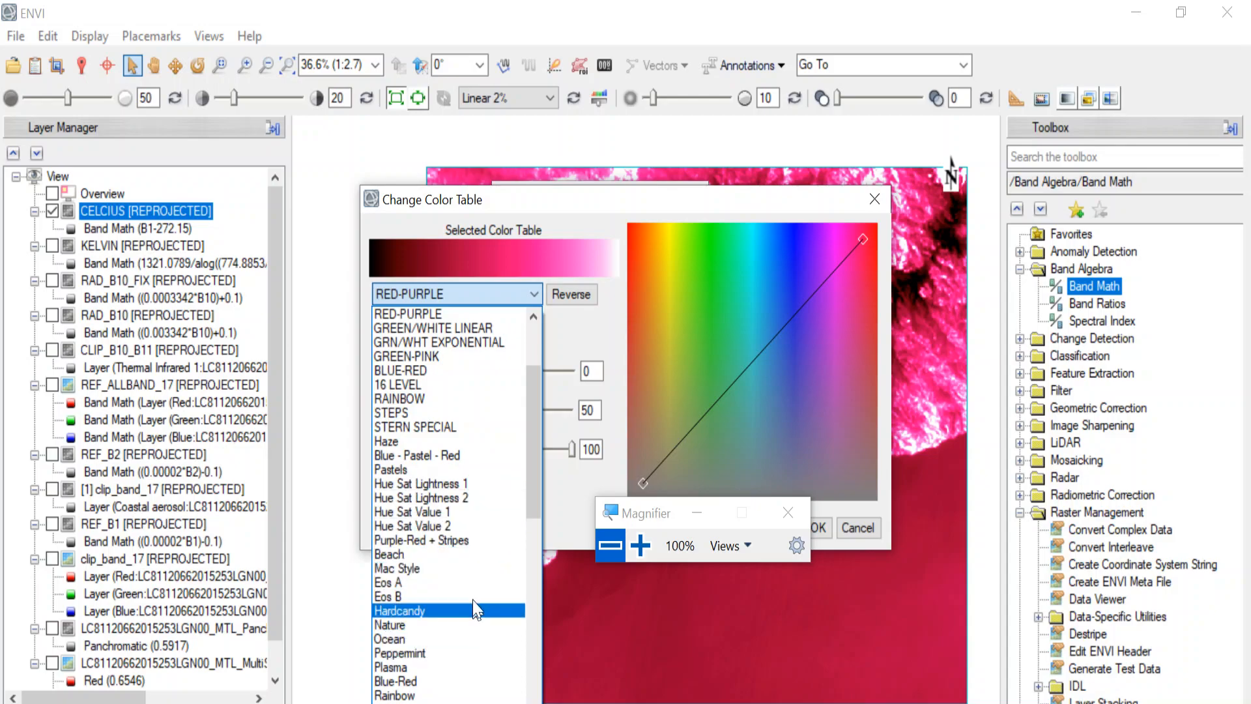
click(465, 399)
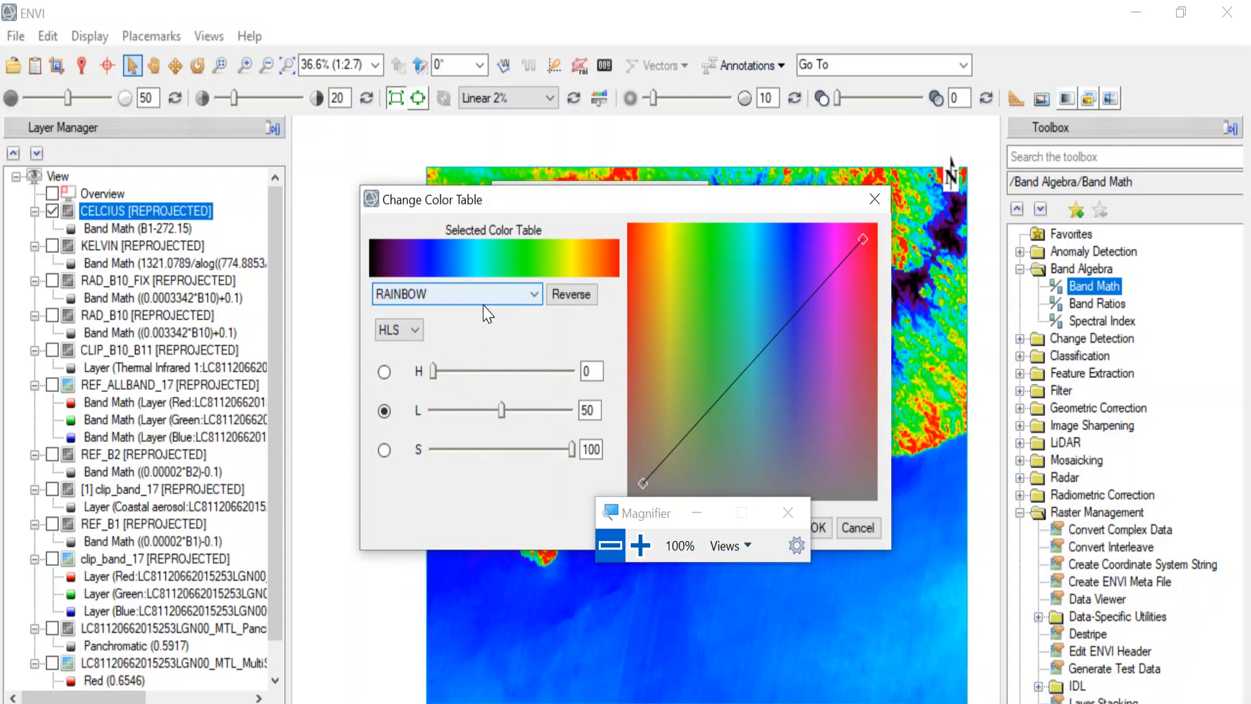
drag(699, 513, 698, 632)
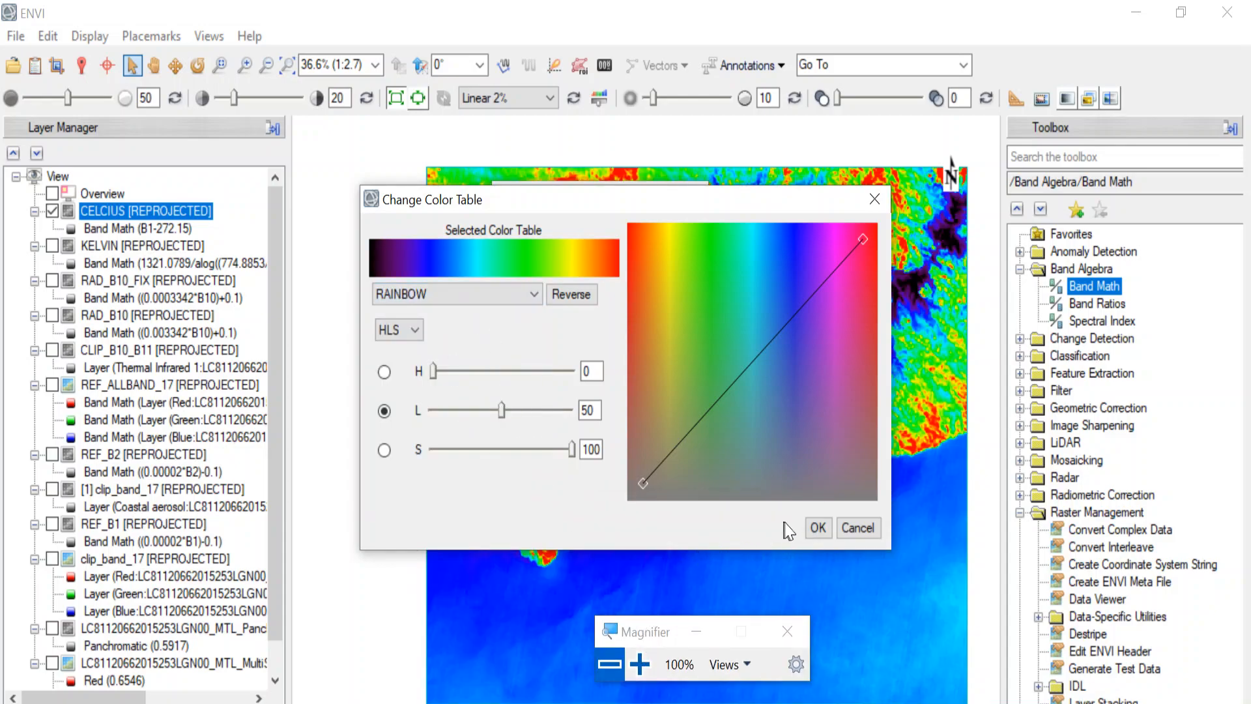
click(816, 528)
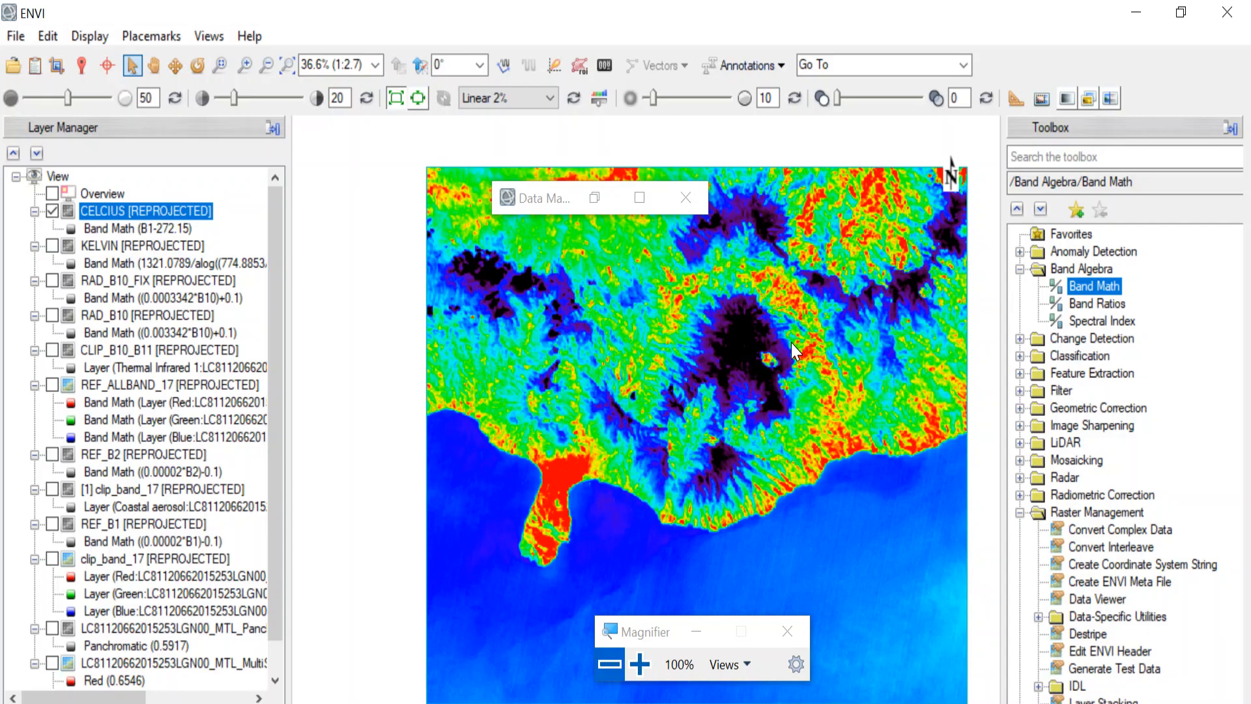
scroll(761, 466, up, 5)
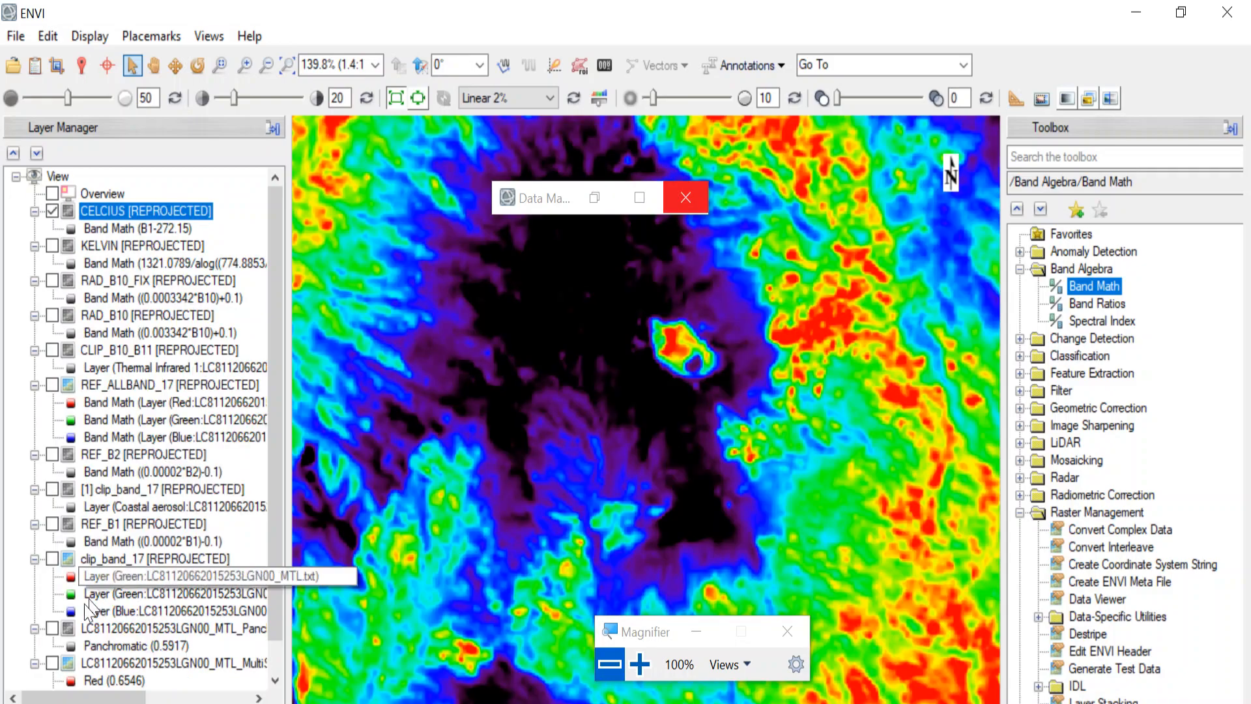
scroll(62, 616, down, 1)
click(52, 628)
scroll(52, 228, up, 1)
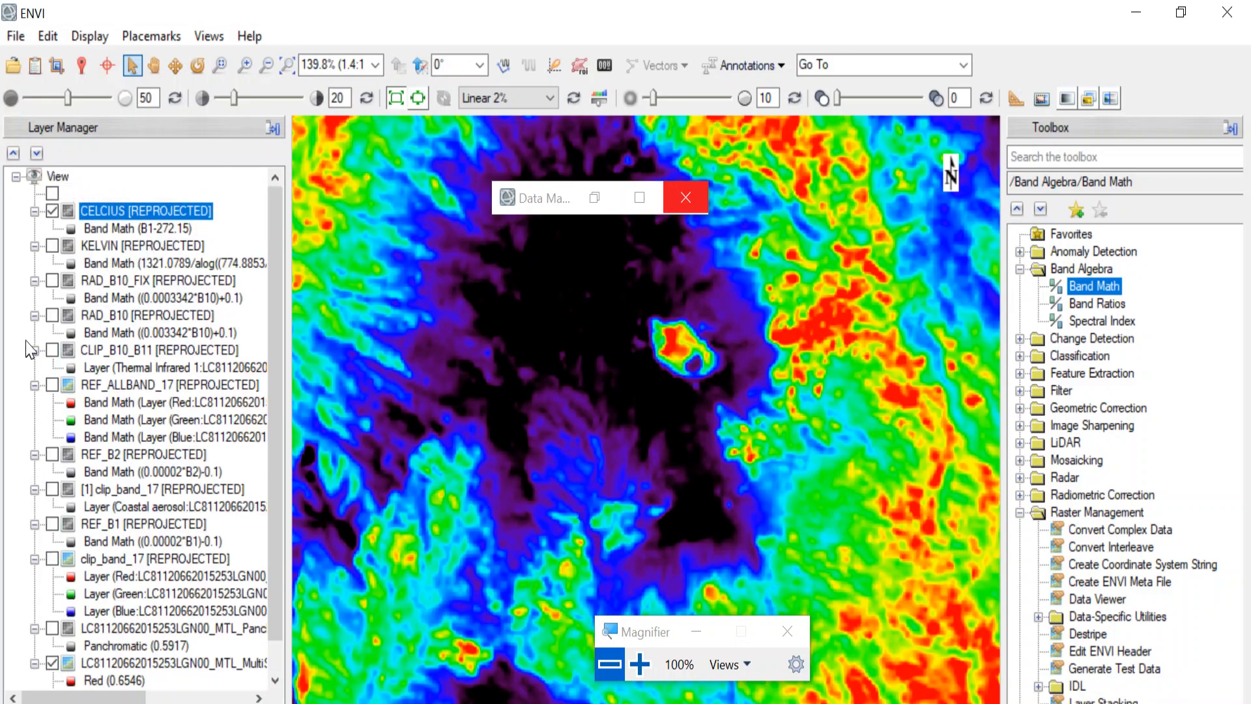
click(52, 216)
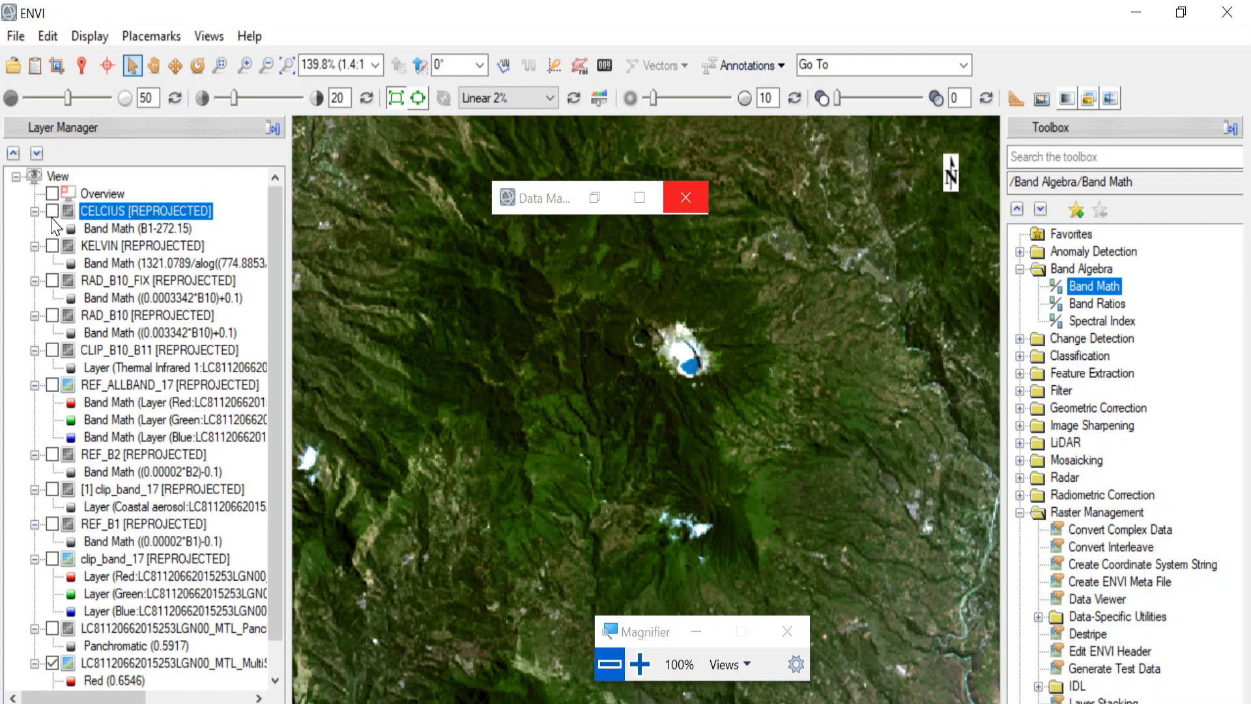
click(52, 211)
click(52, 217)
click(52, 217)
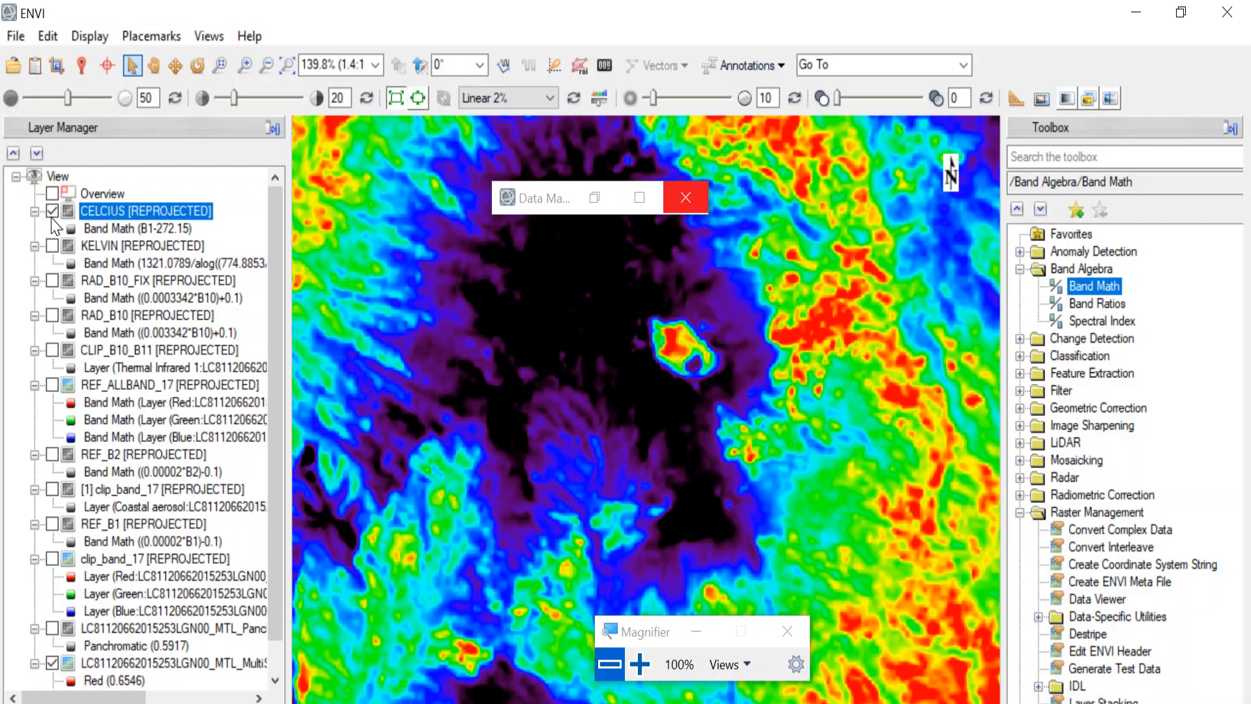
- Examine the red hot spots southwest of the crater on the CELCIUS layer
scroll(62, 212, down, 1)
scroll(450, 480, down, 4)
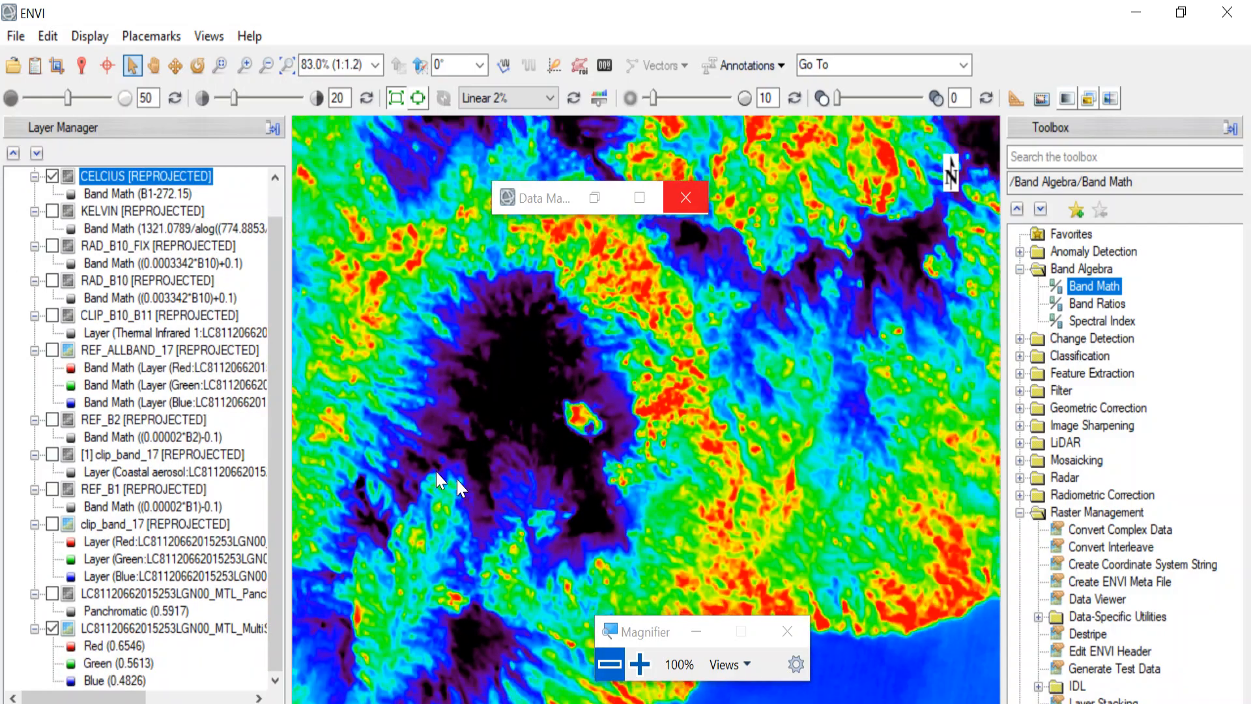
scroll(427, 502, up, 4)
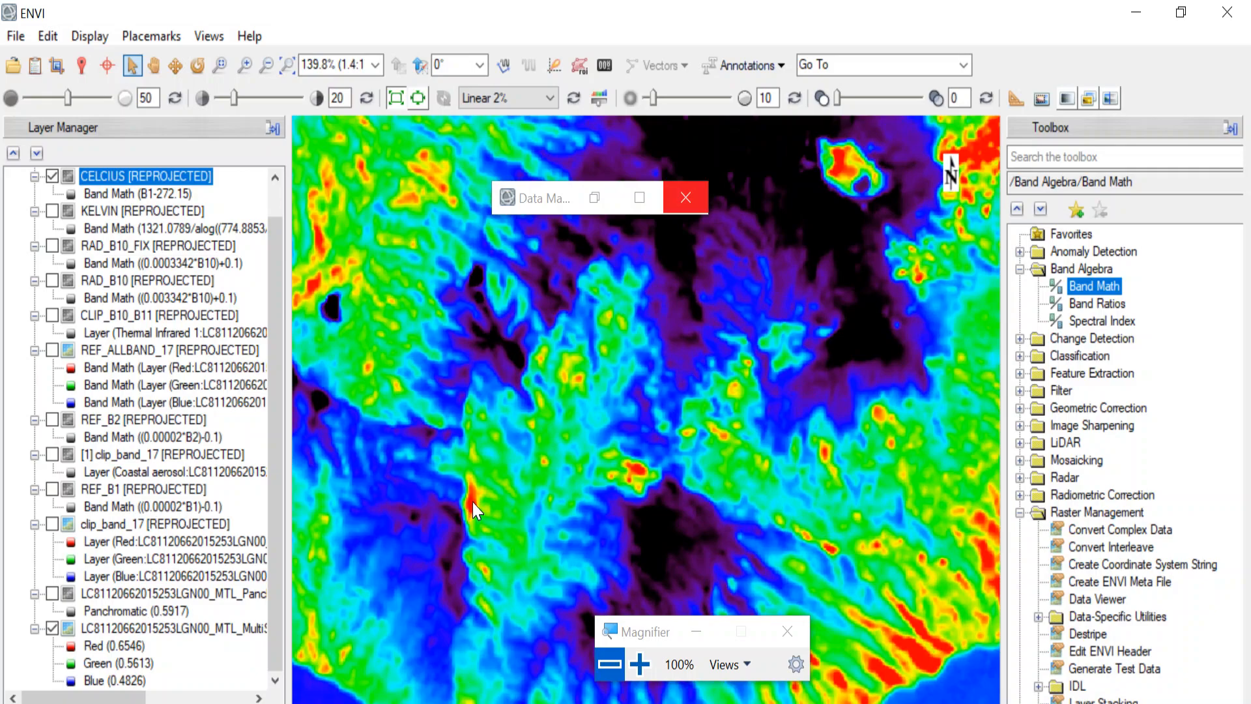